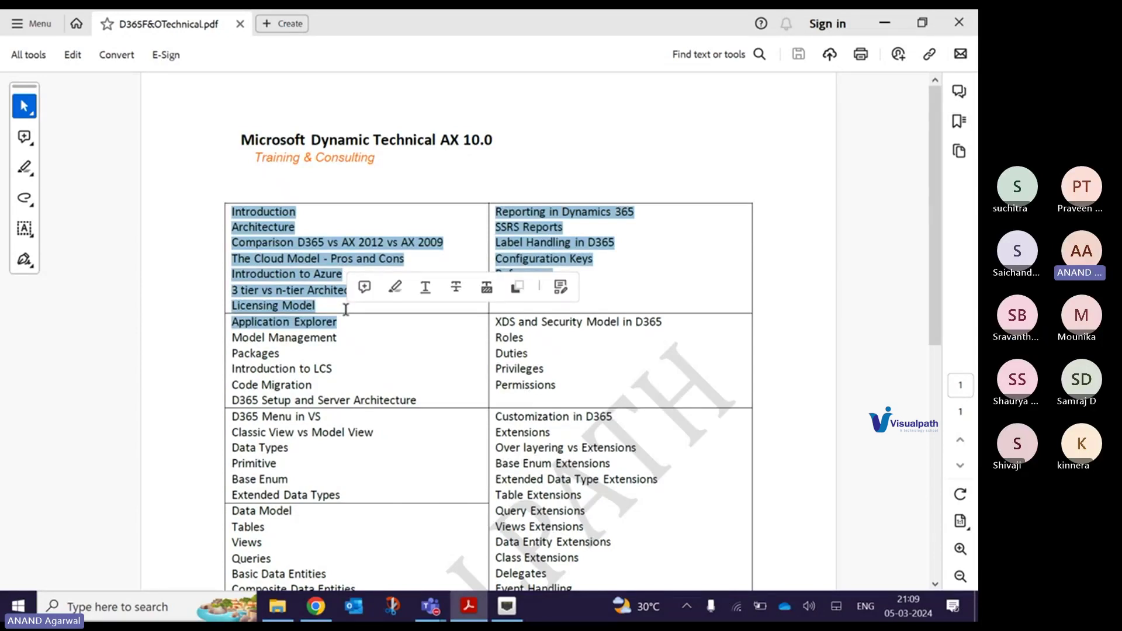
- Switch to the meeting window, mute and unmute the microphone, and minimize the window
{"action": "left_click", "coordinate": [345, 310]}
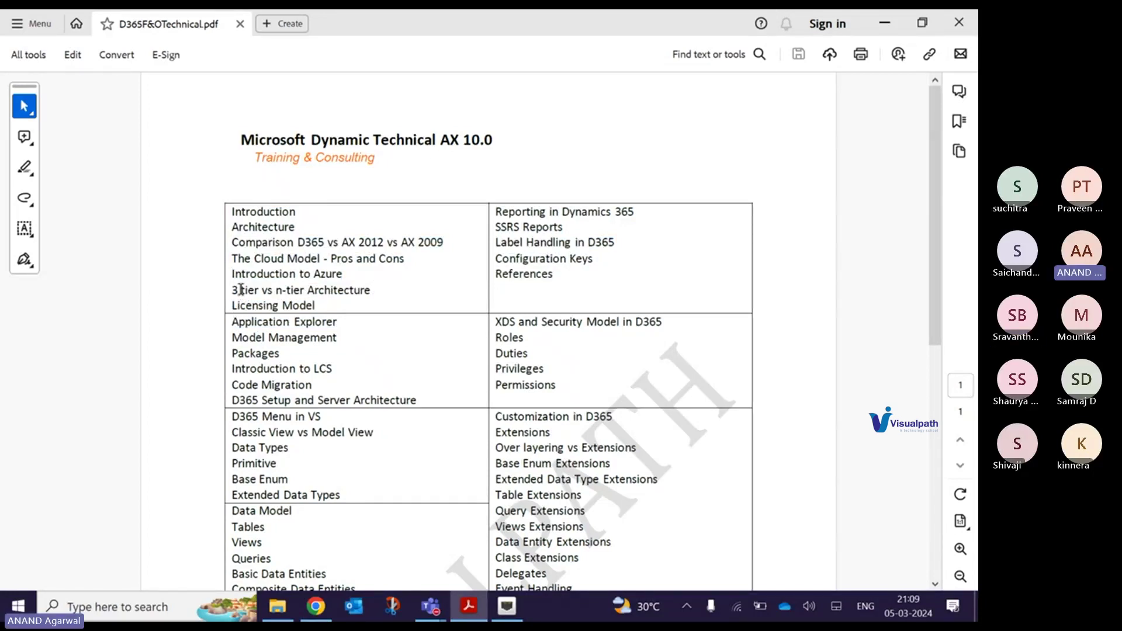
{"action": "key", "text": "alt+Tab"}
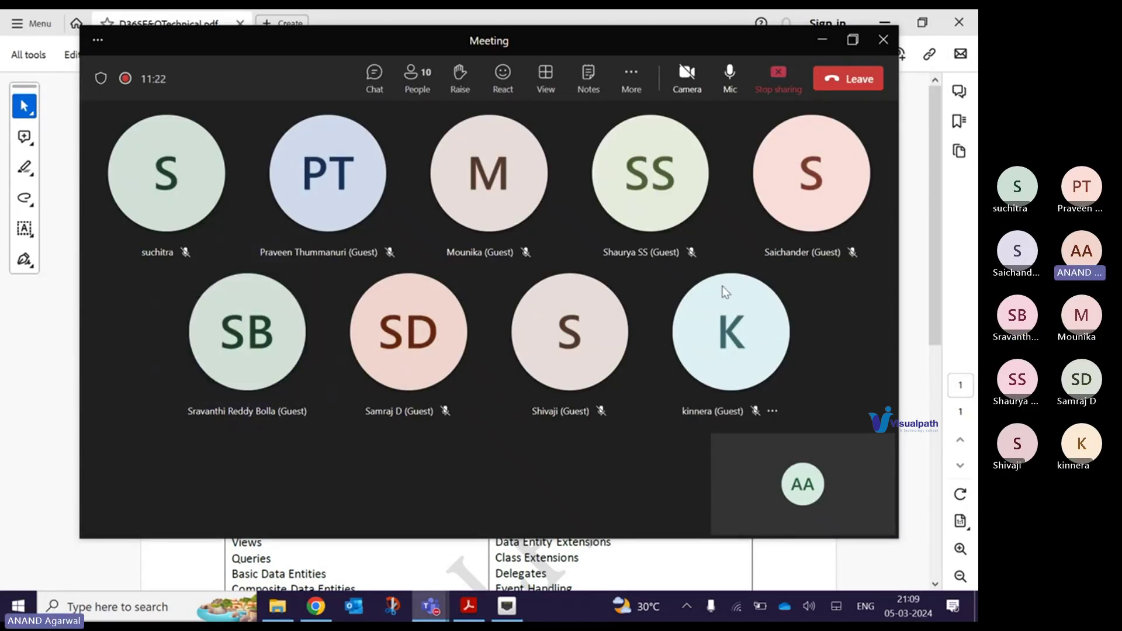
{"action": "left_click", "coordinate": [741, 86]}
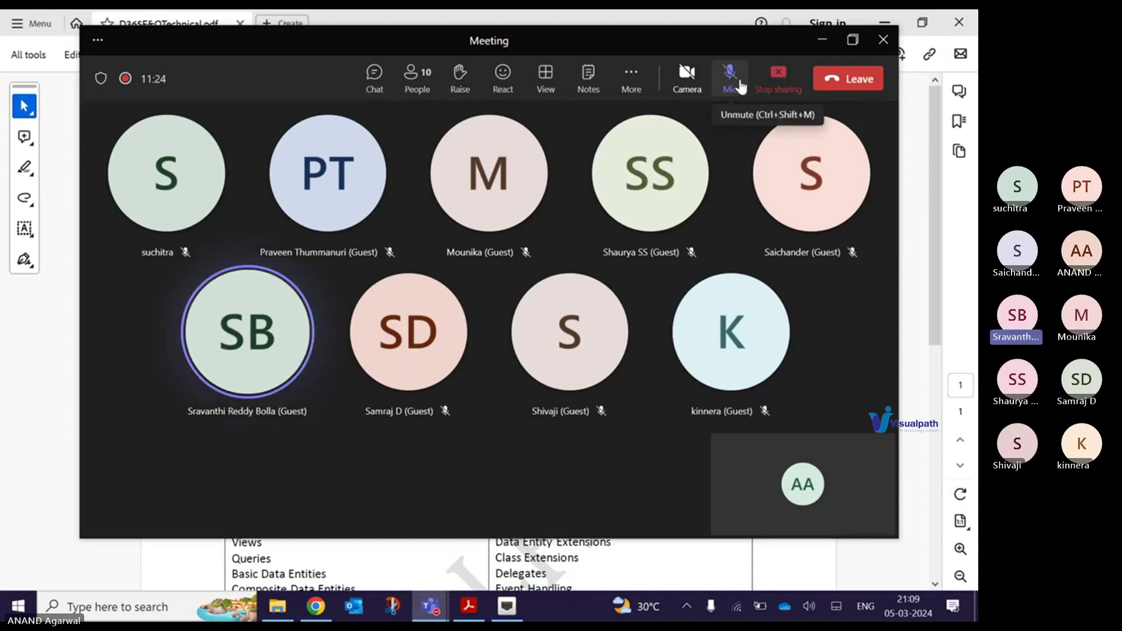
{"action": "left_click", "coordinate": [742, 86]}
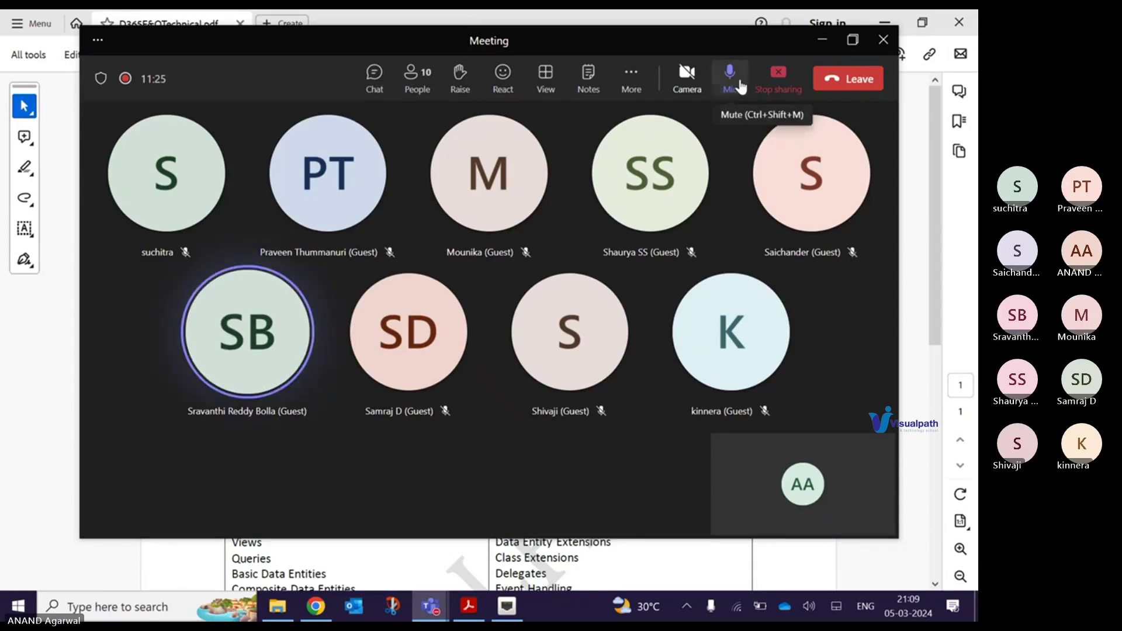
{"action": "left_click", "coordinate": [821, 41]}
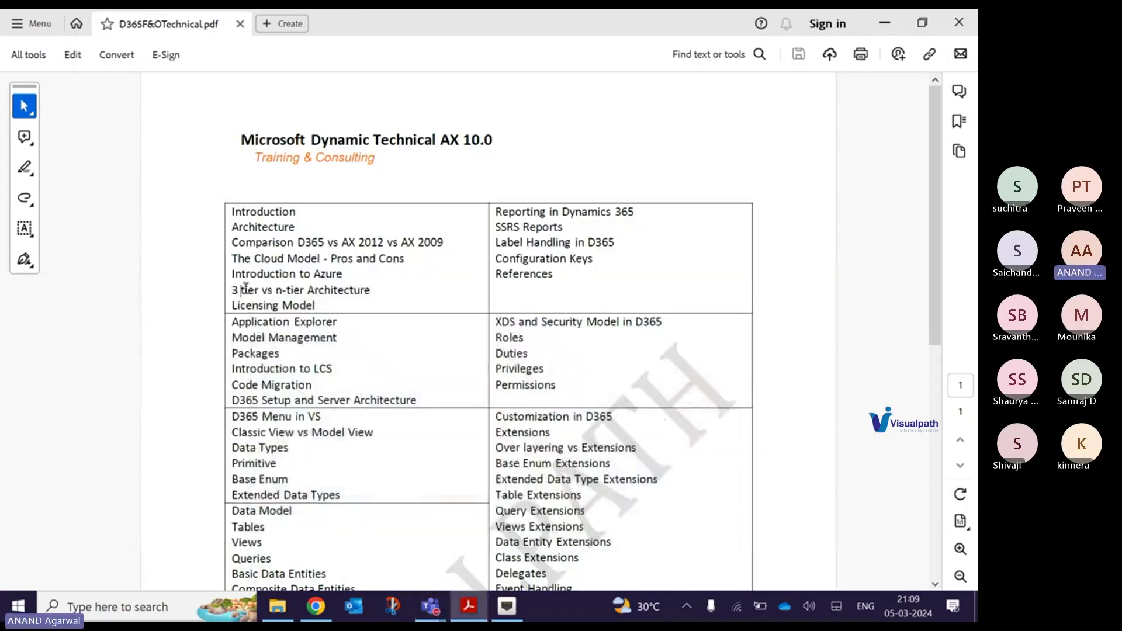
- Highlight the n-tier Architecture, Licensing Model, Application Explorer and Model Management topics in the PDF course outline
{"action": "left_click_drag", "start_coordinate": [246, 291], "coordinate": [354, 291]}
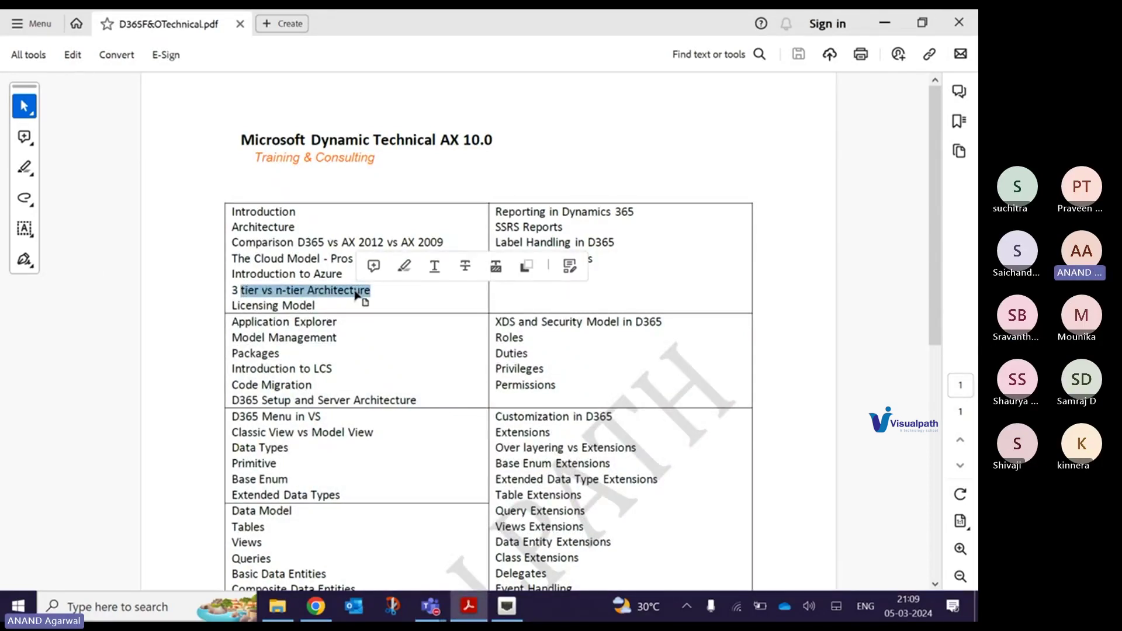
{"action": "left_click_drag", "start_coordinate": [234, 305], "coordinate": [291, 307]}
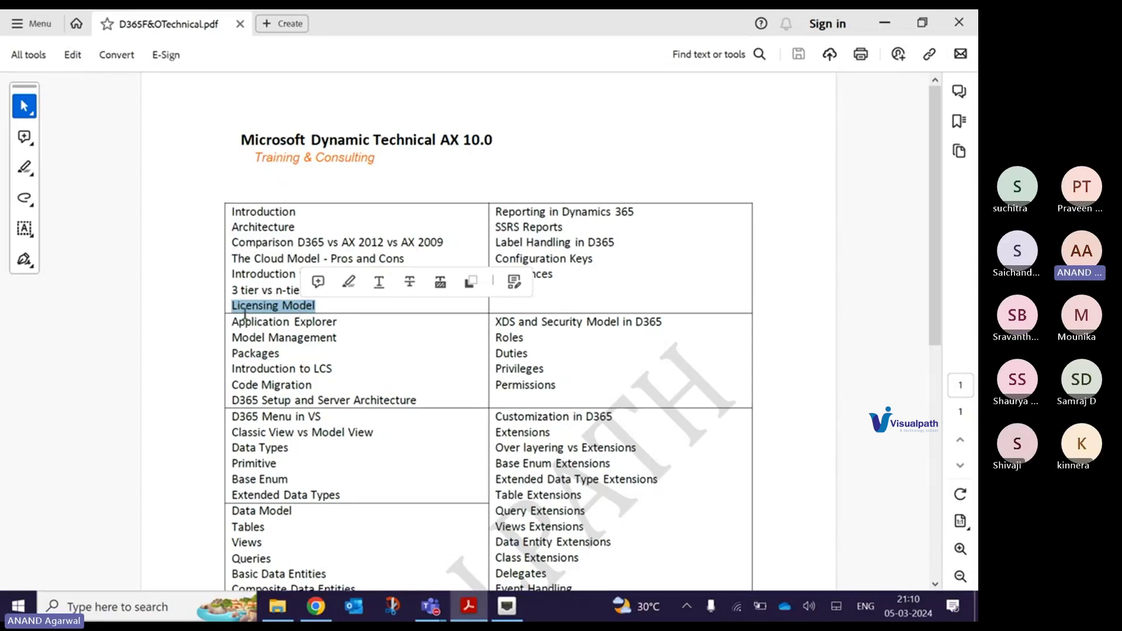
{"action": "left_click_drag", "start_coordinate": [244, 313], "coordinate": [328, 348]}
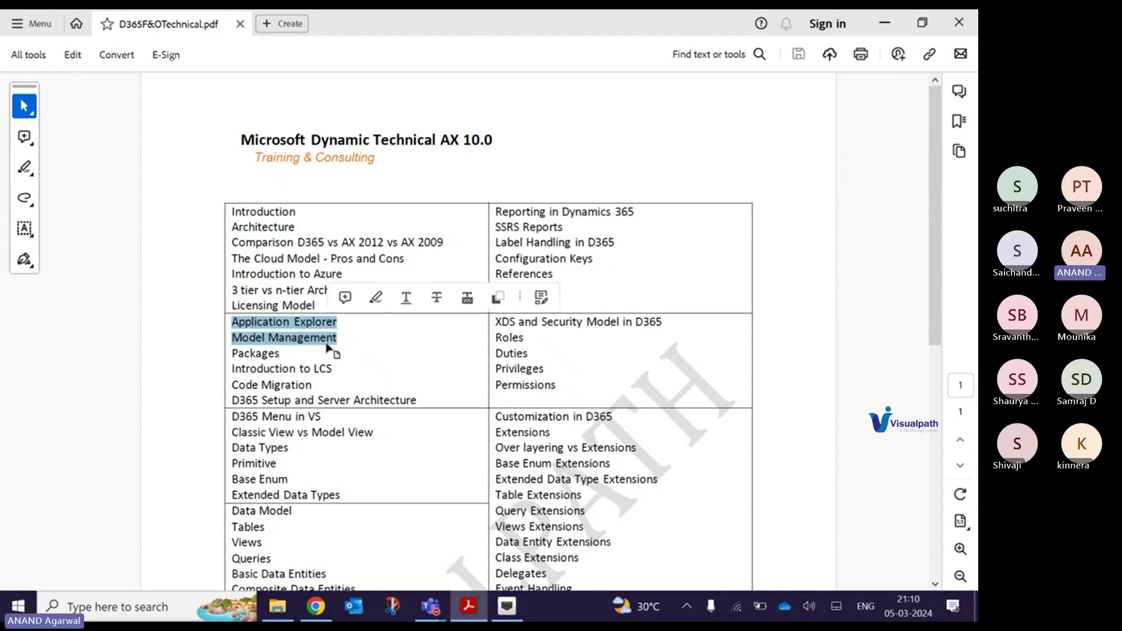
{"action": "left_click", "coordinate": [244, 323]}
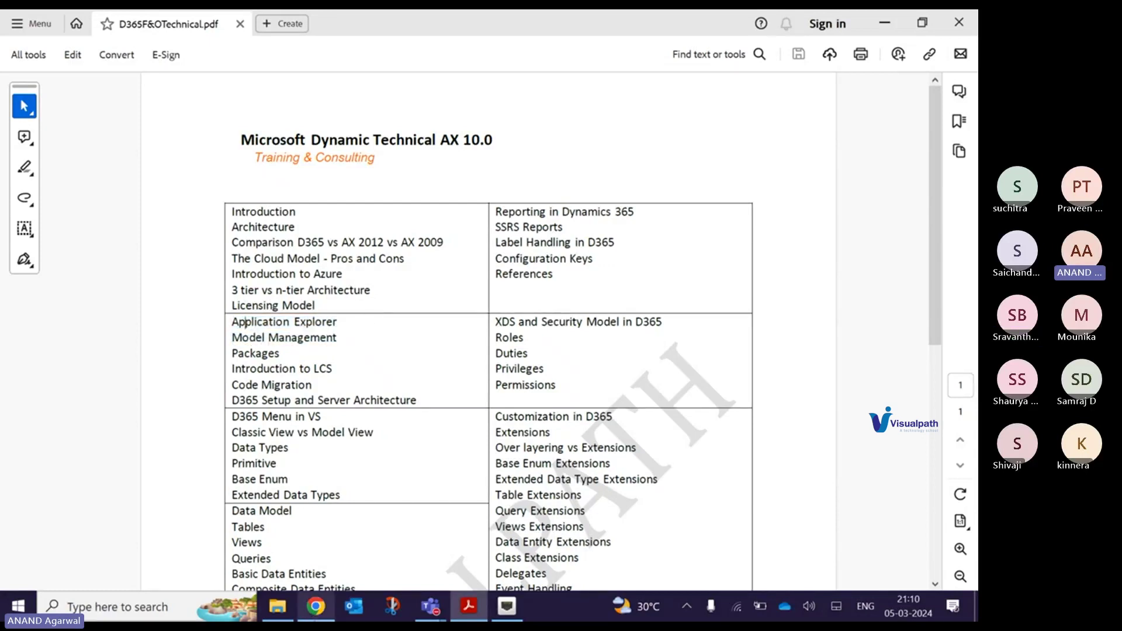
- Switch to the Chrome lab session, launch Visual Studio 2019 as administrator without code, and widen the virtual machine view
{"action": "left_click", "coordinate": [316, 606]}
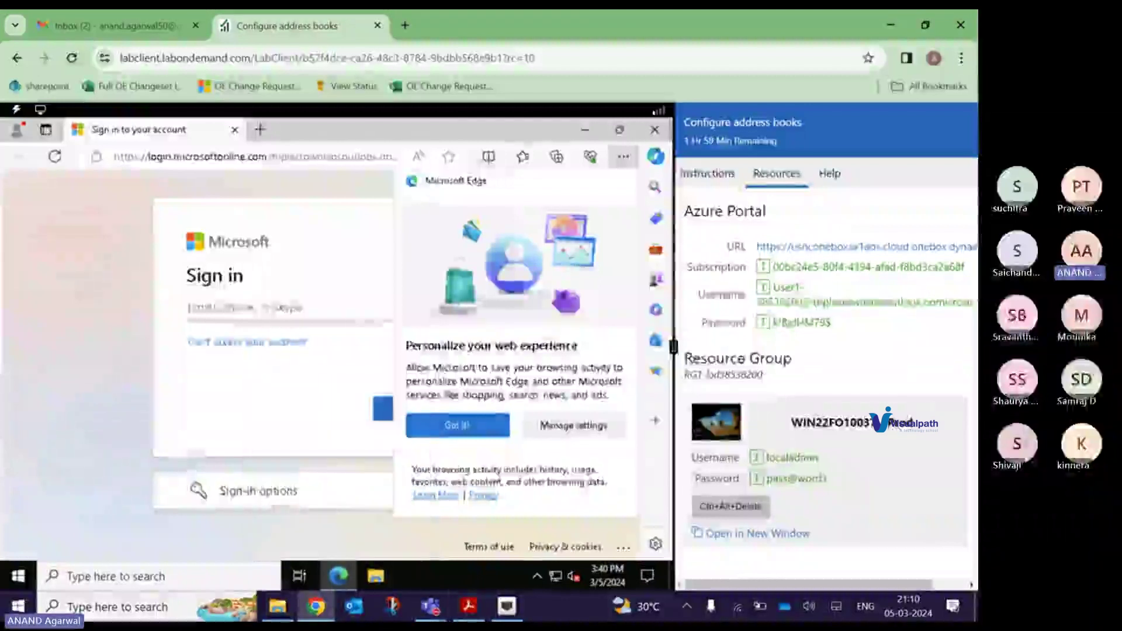
{"action": "left_click", "coordinate": [581, 132]}
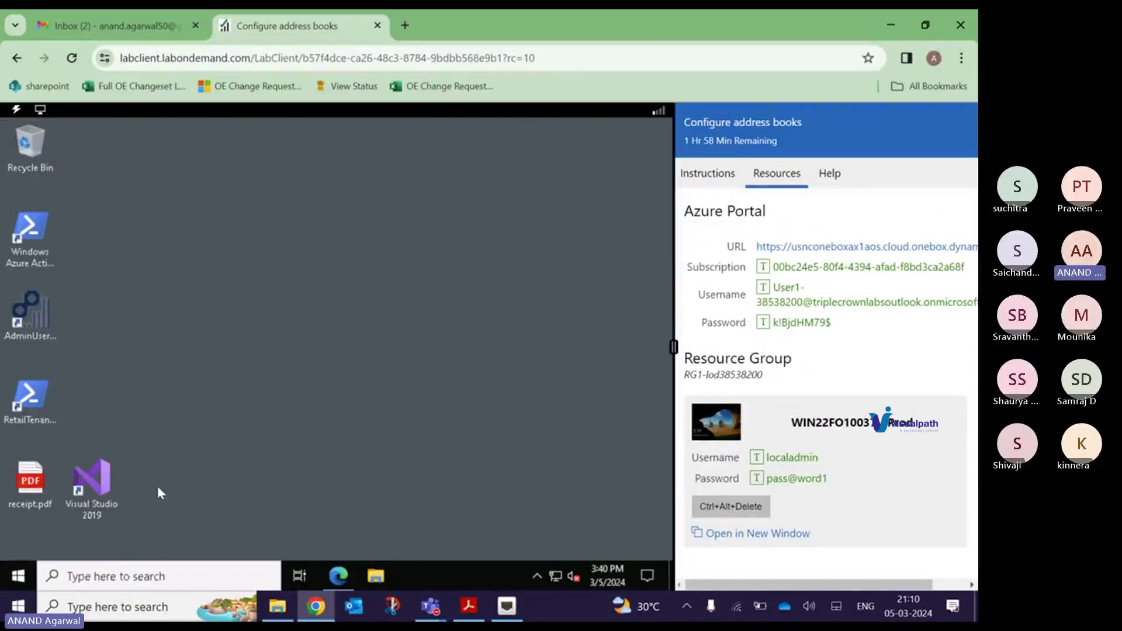
{"action": "right_click", "coordinate": [95, 494]}
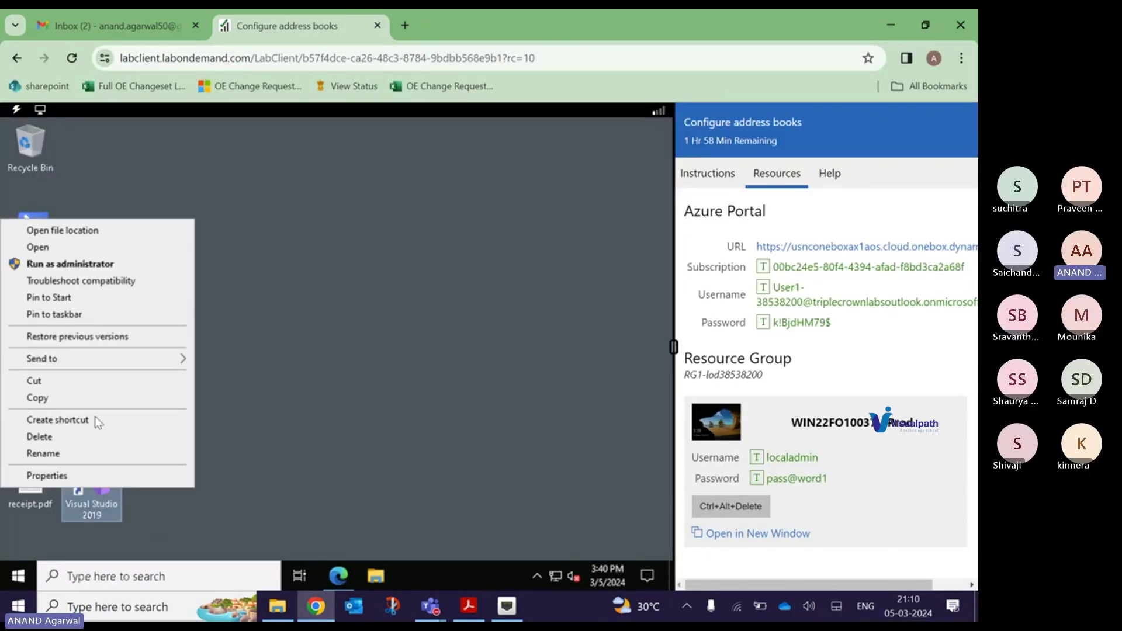
{"action": "left_click", "coordinate": [374, 277]}
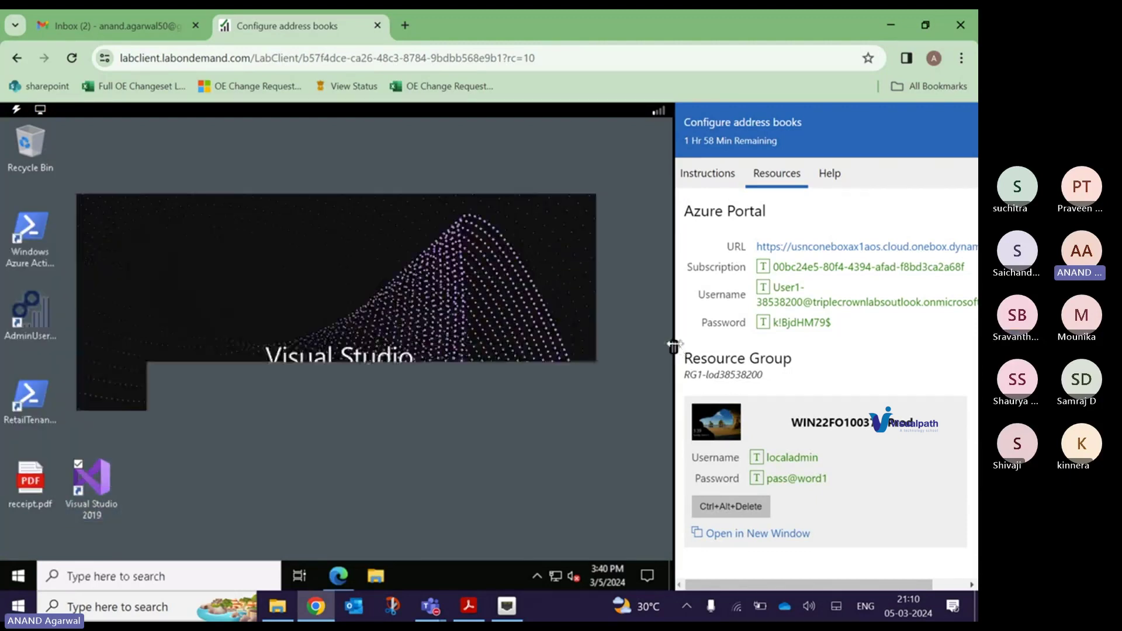
{"action": "left_click_drag", "start_coordinate": [673, 347], "coordinate": [750, 347]}
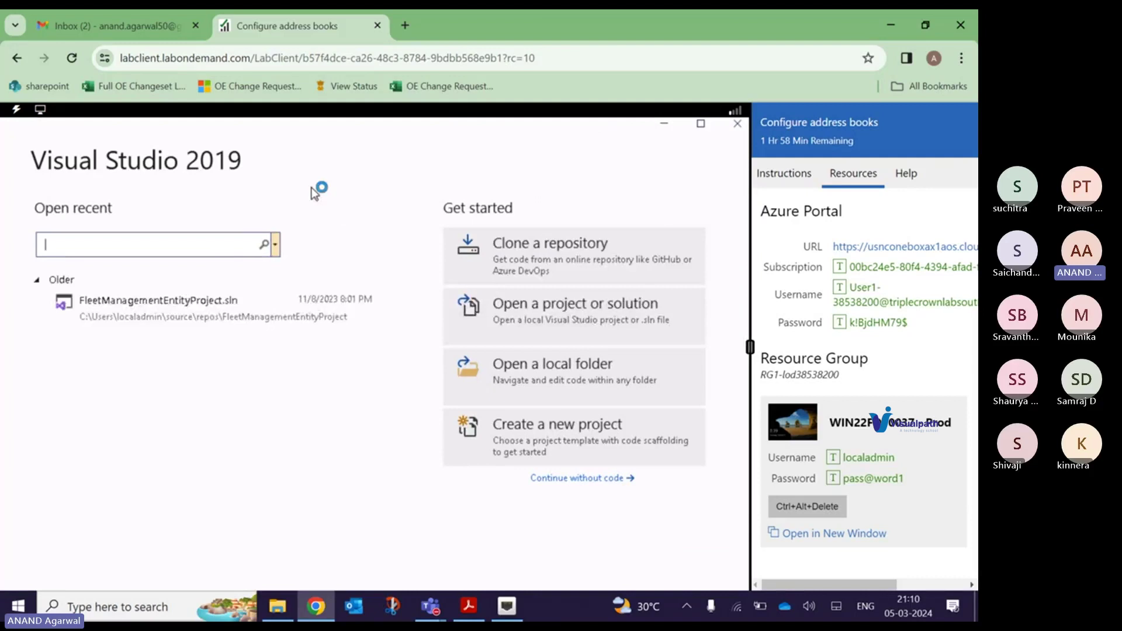
{"action": "left_click", "coordinate": [573, 478]}
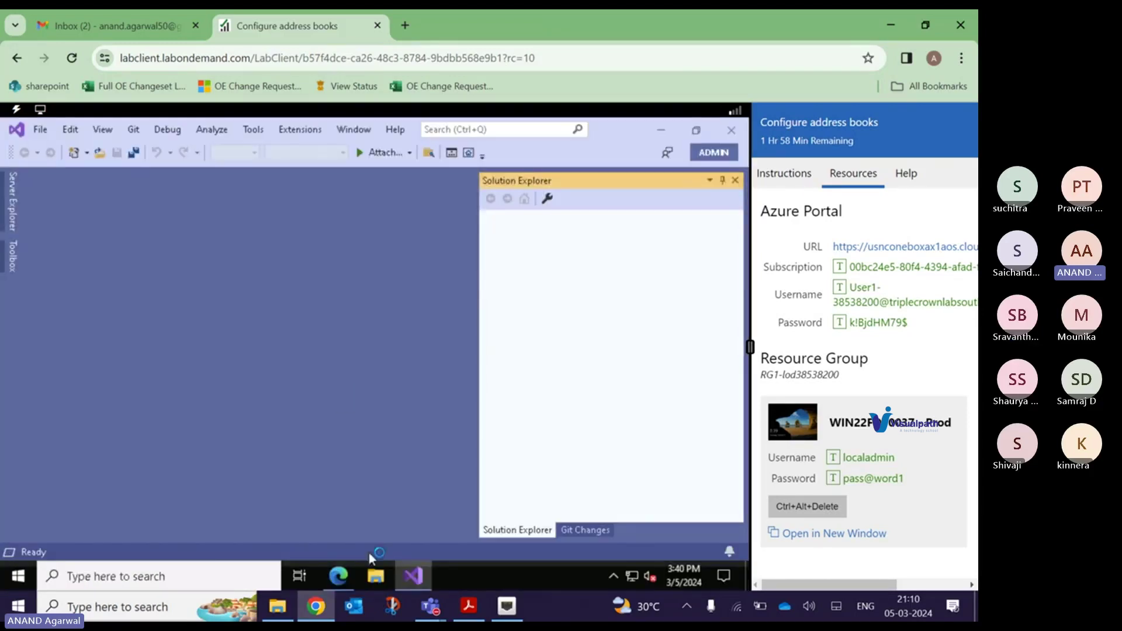
- Open Notepad on the local computer and write "16 GB RAM" and "256 SSD" on separate lines
{"action": "left_click", "coordinate": [19, 607]}
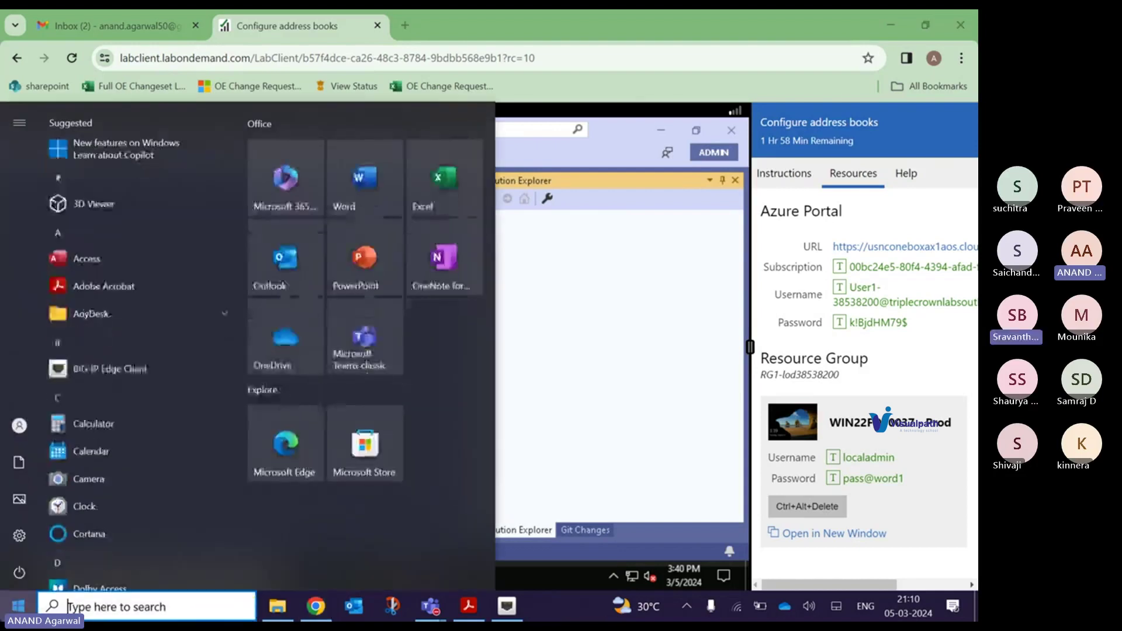
{"action": "type", "text": "note"}
{"action": "key", "text": "Return"}
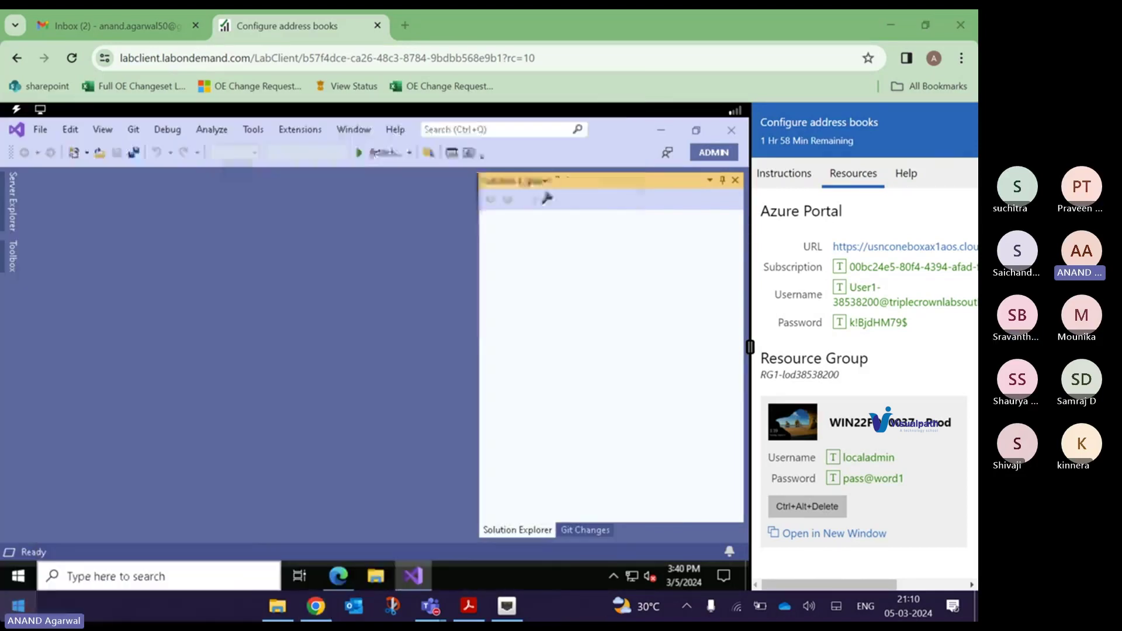
{"action": "type", "text": "1"}
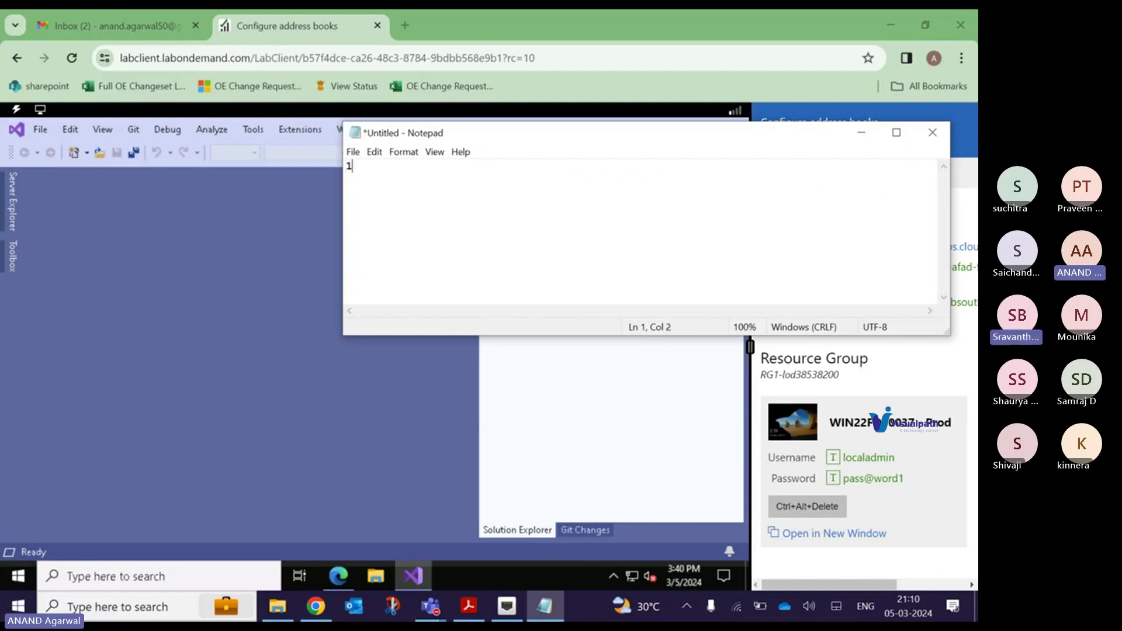
{"action": "type", "text": "6 GB RAM"}
{"action": "key", "text": "Return"}
{"action": "type", "text": "256 SSD"}
{"action": "key", "text": "Return"}
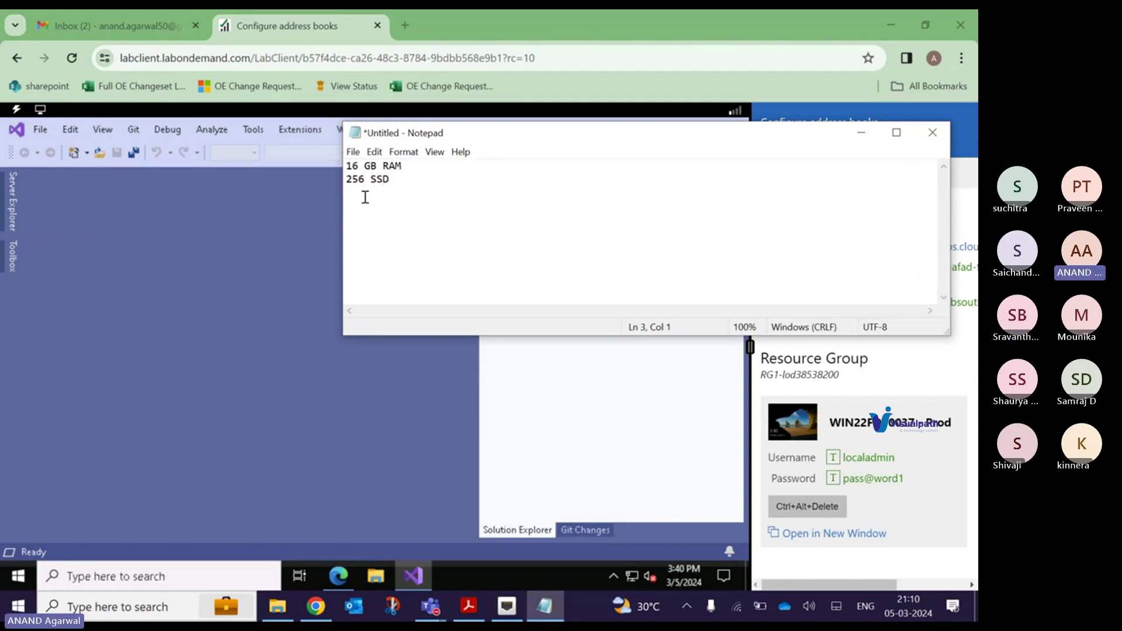
- Leave a blank line below the hardware requirements and add the line "Validity - 1 year"
{"action": "key", "text": "Return"}
{"action": "type", "text": "Va"}
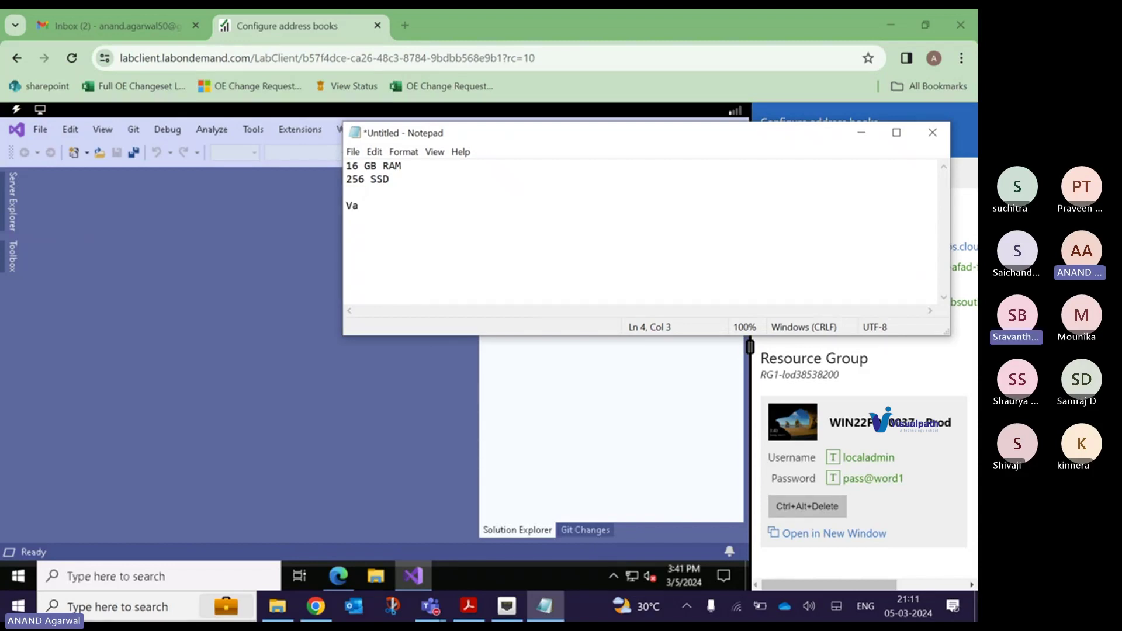
{"action": "type", "text": "lidity - 1 year"}
{"action": "key", "text": "Return"}
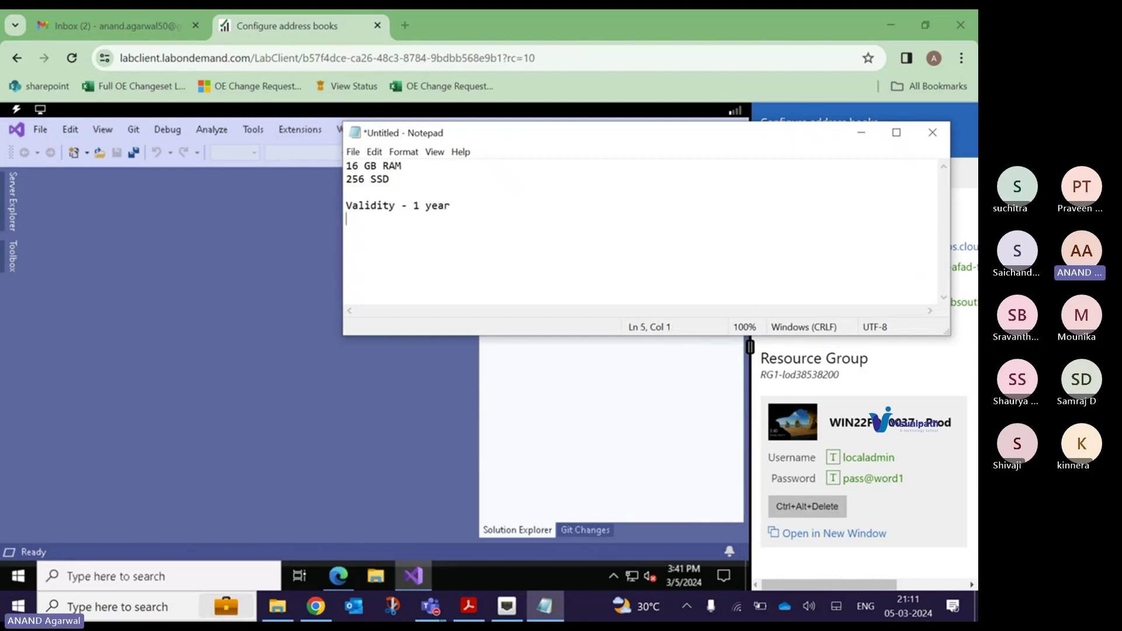
- Insert a blank line and the heading "1)" above the "16 GB RAM" line
{"action": "key", "text": "Up"}
{"action": "key", "text": "Up"}
{"action": "key", "text": "Up"}
{"action": "key", "text": "Up"}
{"action": "key", "text": "Return"}
{"action": "type", "text": "1)"}
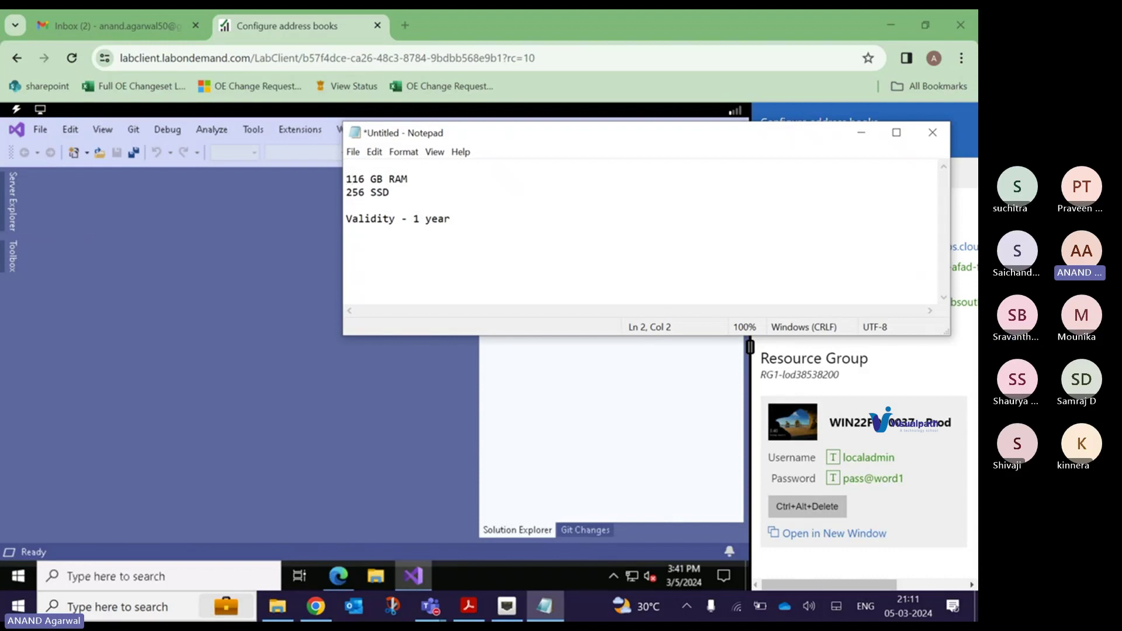
{"action": "key", "text": "Return"}
{"action": "key", "text": "ctrl+End"}
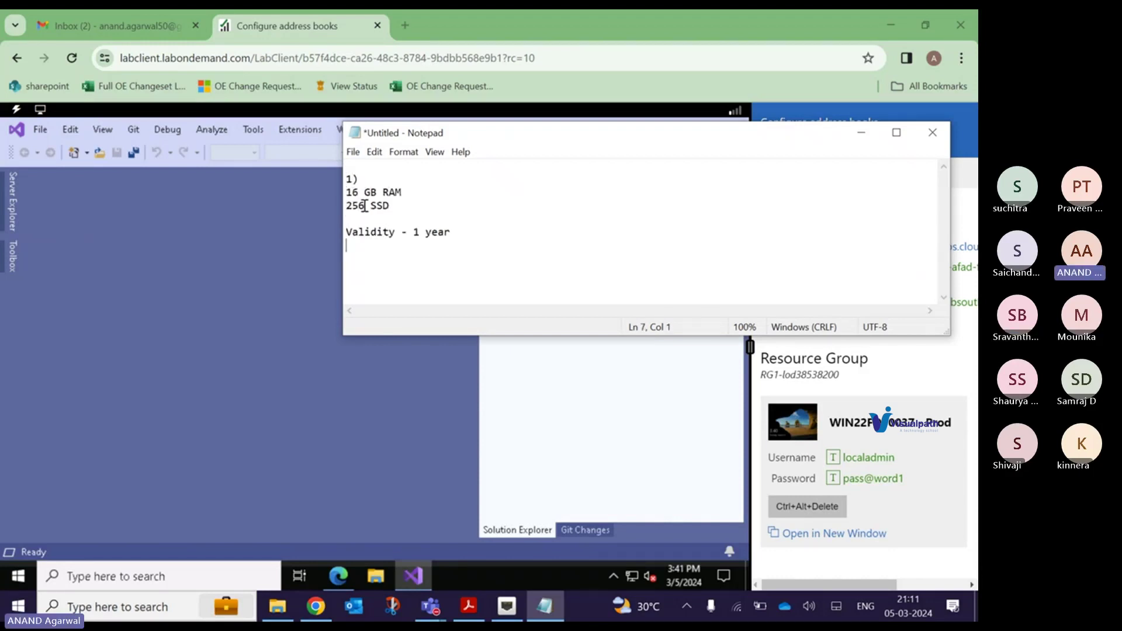
- Add a second option below the validity line reading "2) Azure :cloud hosted ()"
{"action": "type", "text": "2) Azure :"}
{"action": "key", "text": "BackSpace"}
{"action": "type", "text": "cl"}
{"action": "type", "text": "d"}
{"action": "key", "text": "BackSpace"}
{"action": "type", "text": "oud"}
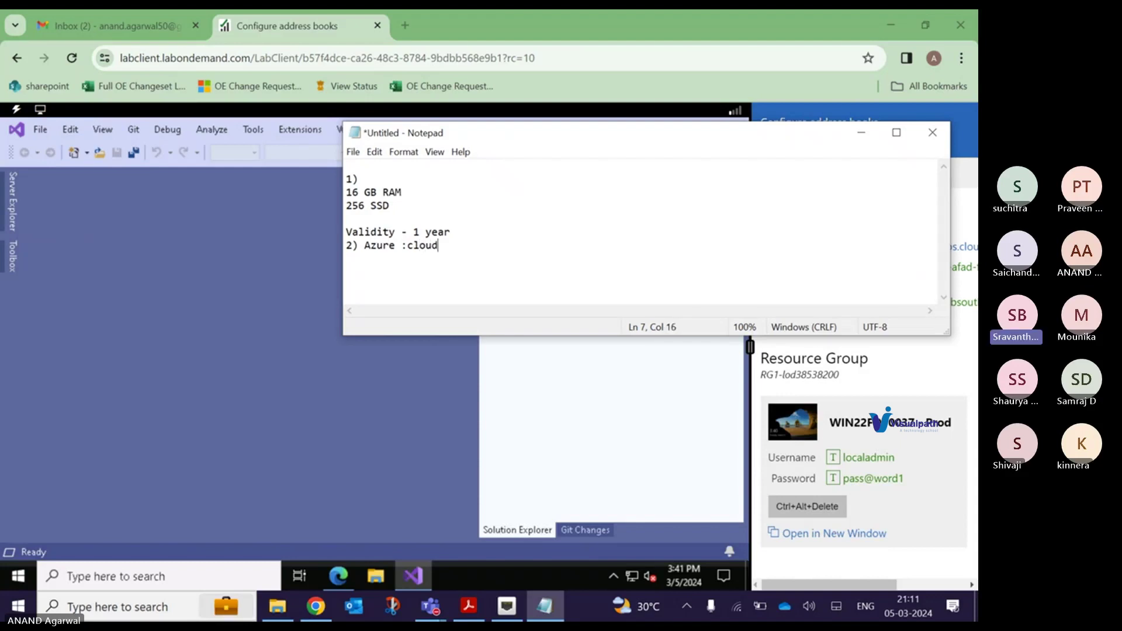
{"action": "type", "text": " hosted "}
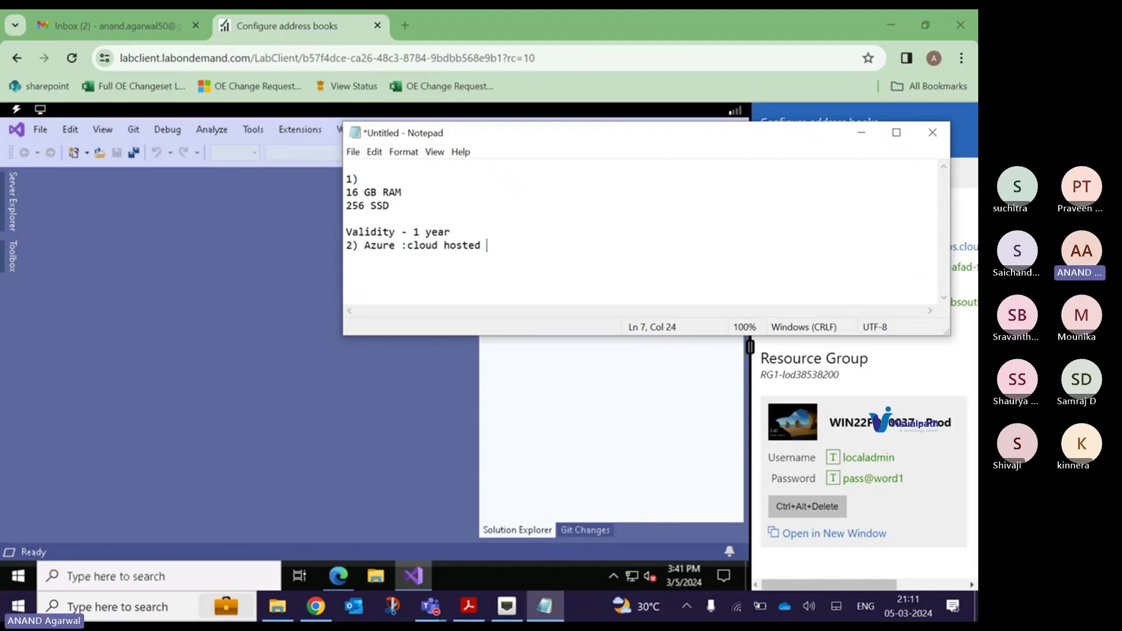
{"action": "type", "text": "()"}
- Highlight the whole first option in the note, followed by the Azure cloud hosted line
{"action": "left_click", "coordinate": [347, 180]}
{"action": "left_click_drag", "start_coordinate": [346, 179], "coordinate": [455, 234]}
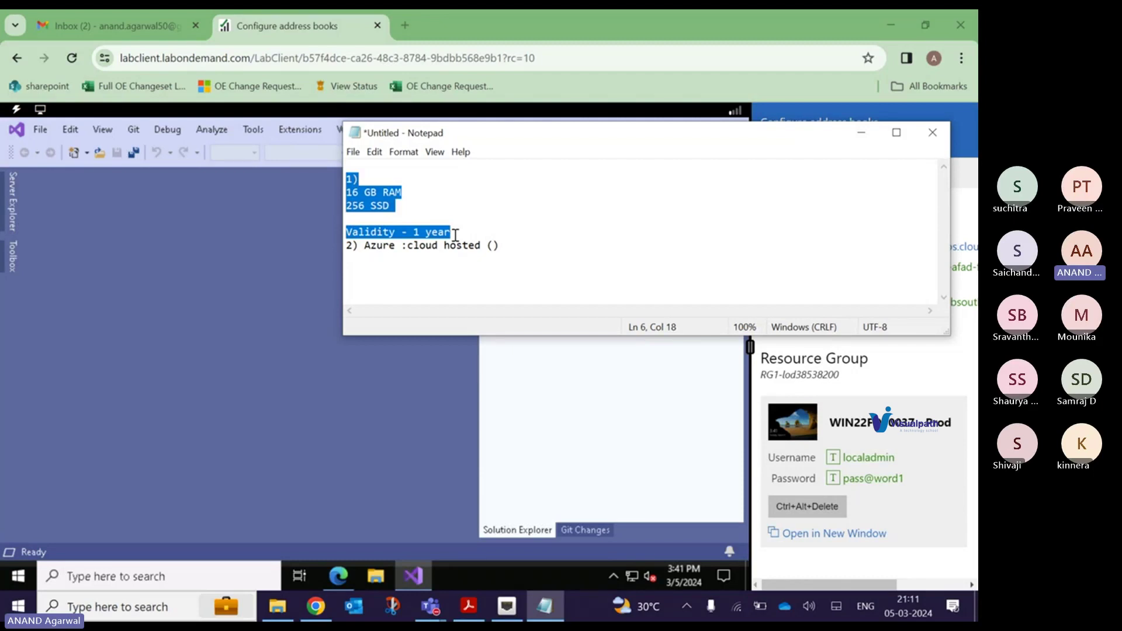
{"action": "left_click", "coordinate": [456, 234]}
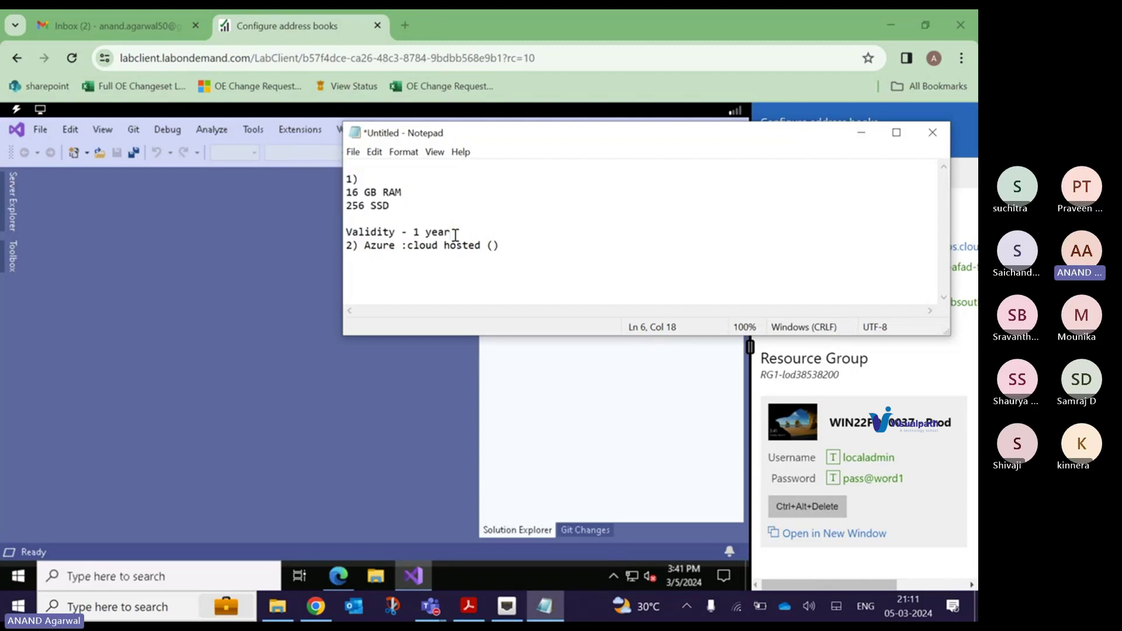
{"action": "left_click_drag", "start_coordinate": [456, 234], "coordinate": [502, 247]}
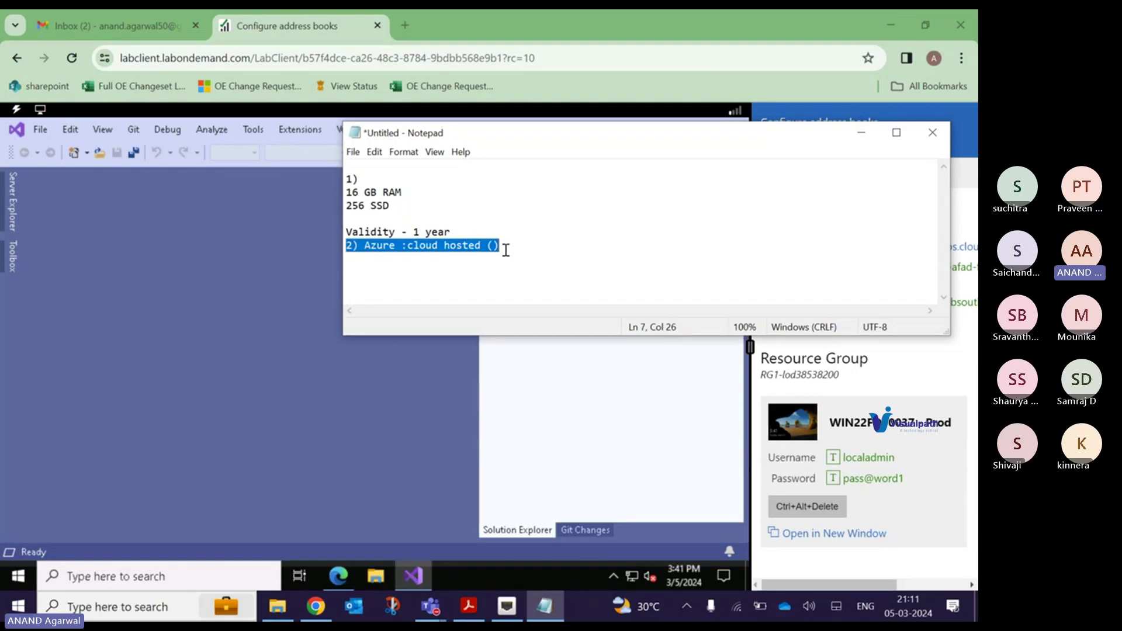
- Append ">" to the end of the Azure cloud hosted line
{"action": "left_click", "coordinate": [507, 249]}
{"action": "type", "text": "."}
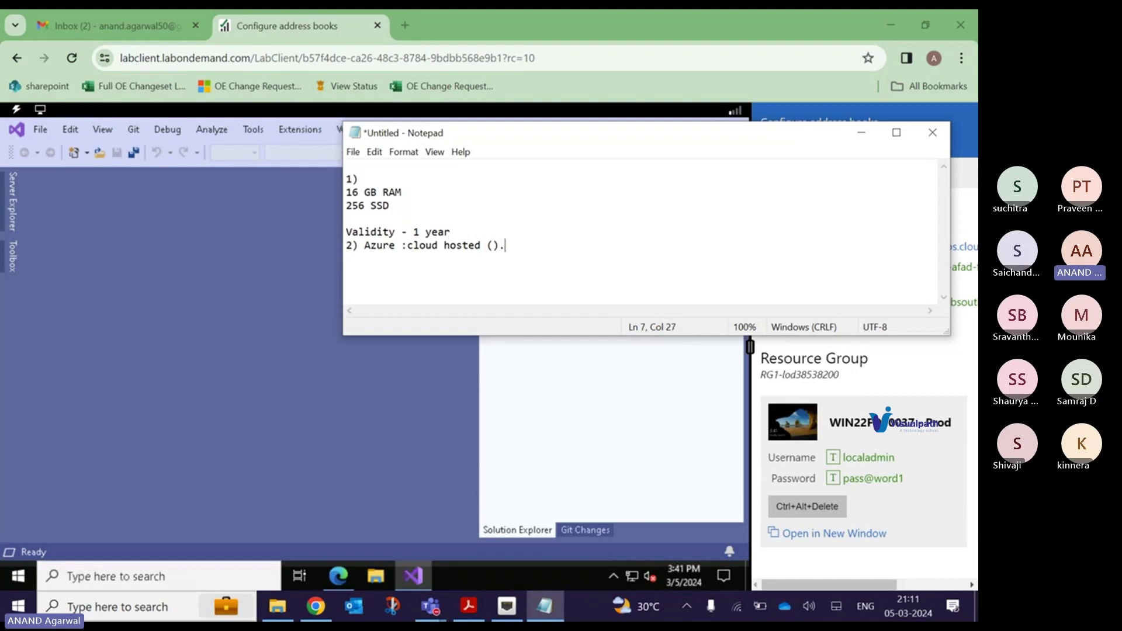
{"action": "key", "text": "BackSpace"}
{"action": "key", "text": "BackSpace"}
{"action": "type", "text": ">"}
- Highlight the RAM and SSD requirement lines in the note, and minimize Notepad
{"action": "left_click_drag", "start_coordinate": [349, 177], "coordinate": [391, 208]}
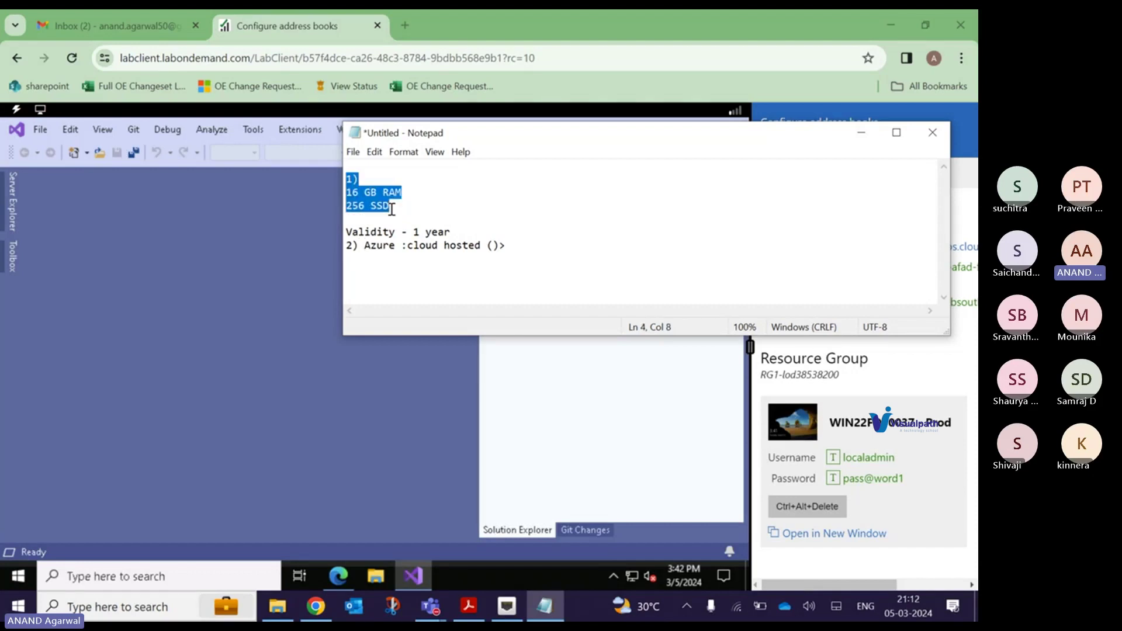
{"action": "left_click", "coordinate": [391, 209]}
{"action": "mouse_move", "coordinate": [392, 209]}
{"action": "left_mouse_down"}
{"action": "mouse_move", "coordinate": [350, 172]}
{"action": "mouse_move", "coordinate": [347, 188]}
{"action": "mouse_move", "coordinate": [402, 205]}
{"action": "left_mouse_up"}
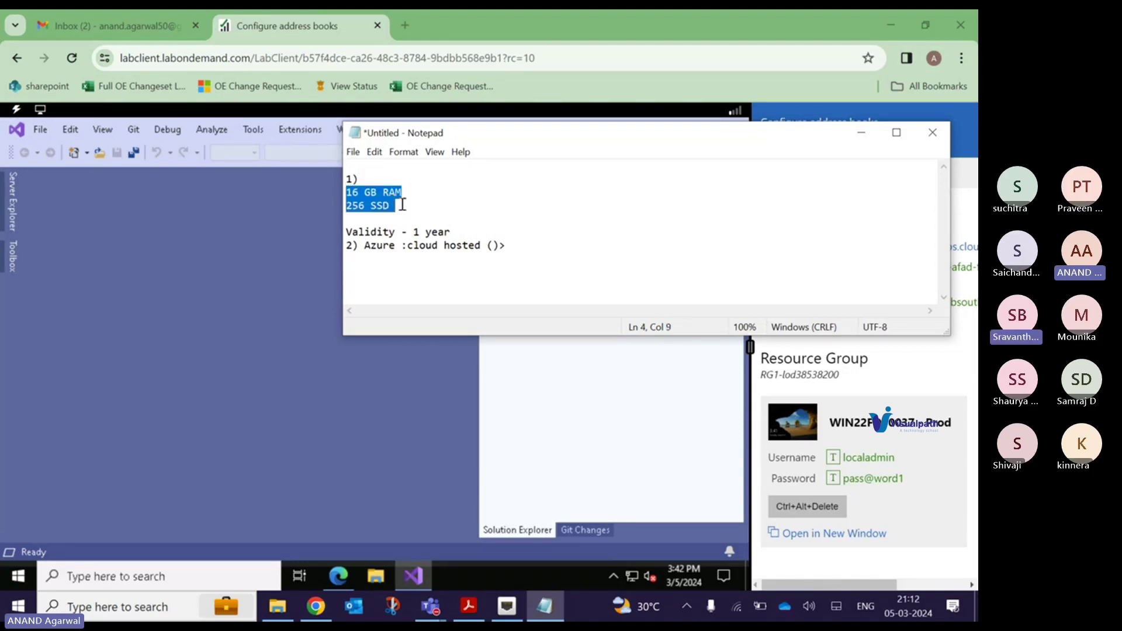
{"action": "left_click", "coordinate": [861, 134]}
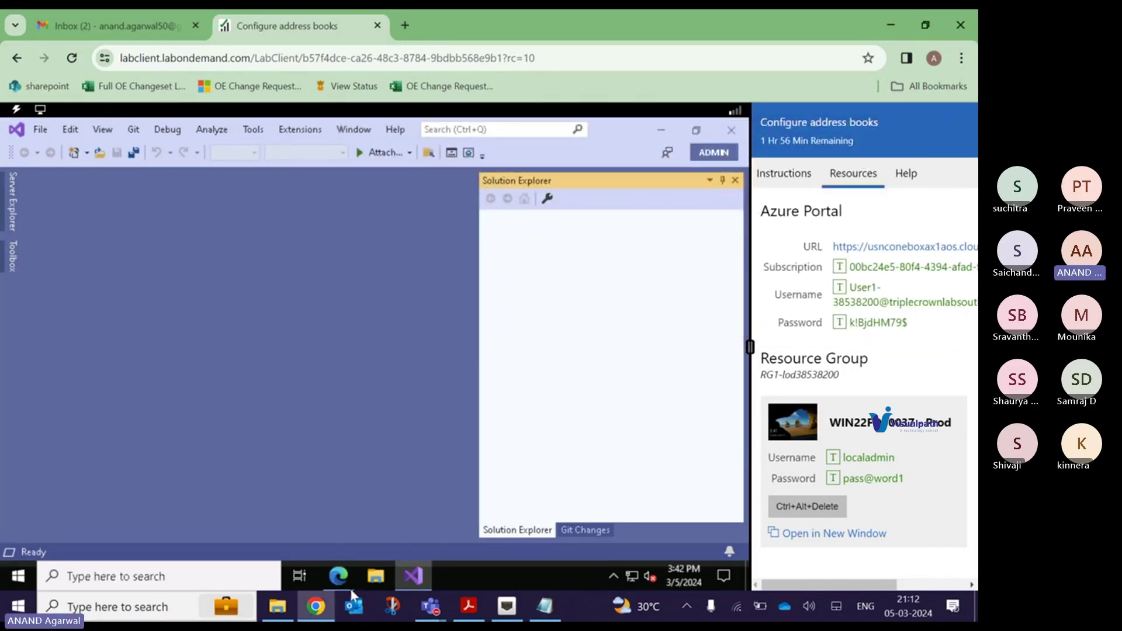
- Bring up the Microsoft sign-in page in the lab machine's Edge, fill in the lab account username, and minimize Edge
{"action": "left_click", "coordinate": [338, 577]}
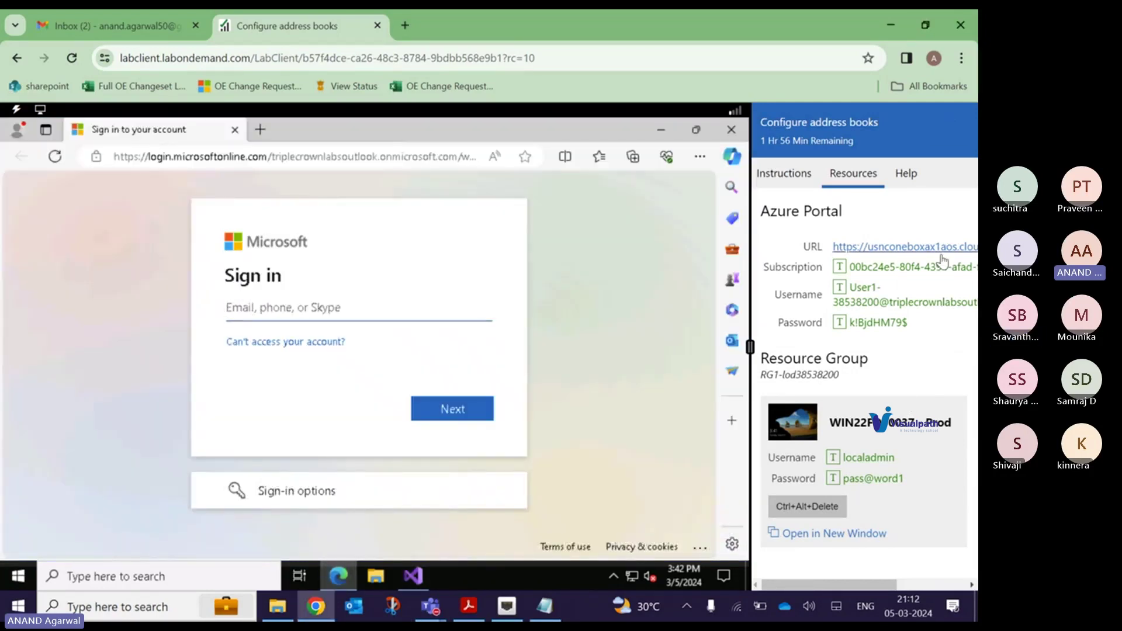
{"action": "left_click", "coordinate": [864, 303]}
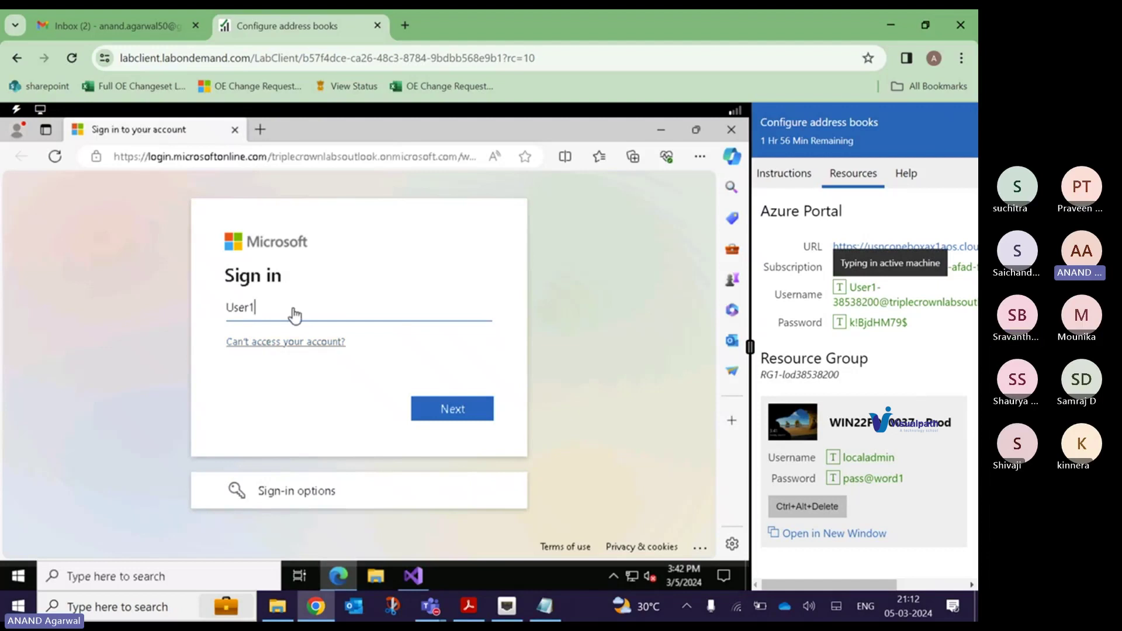
{"action": "left_click", "coordinate": [661, 129]}
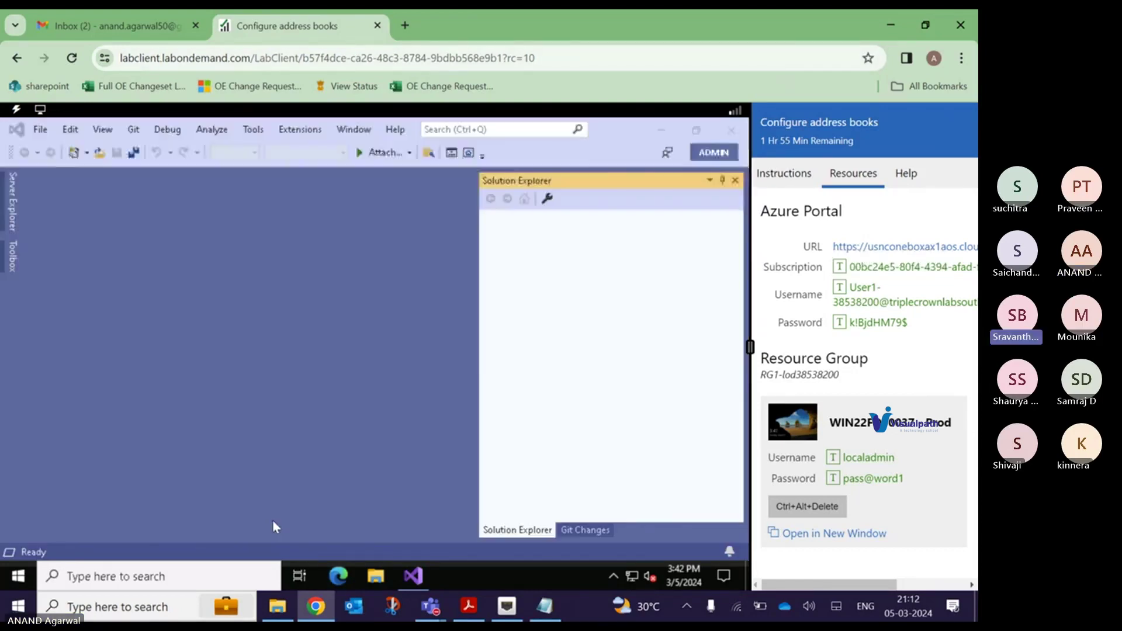
- Restore Edge on the lab machine, check the Teams meeting window, and return to the lab session
{"action": "left_click", "coordinate": [330, 577]}
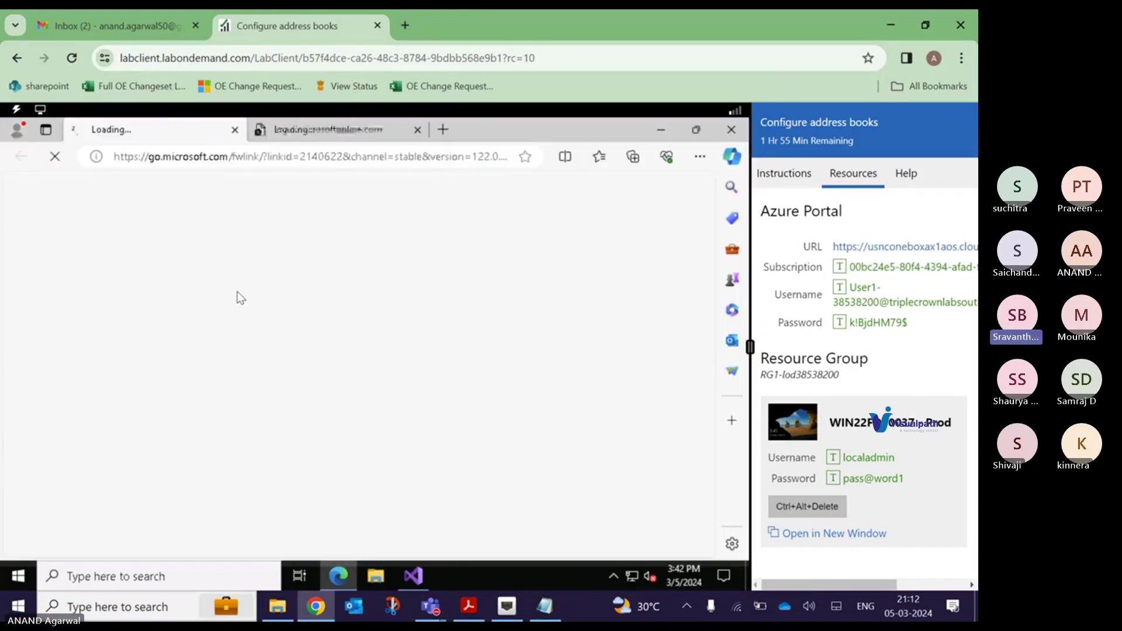
{"action": "left_click", "coordinate": [424, 610]}
{"action": "left_click", "coordinate": [475, 499]}
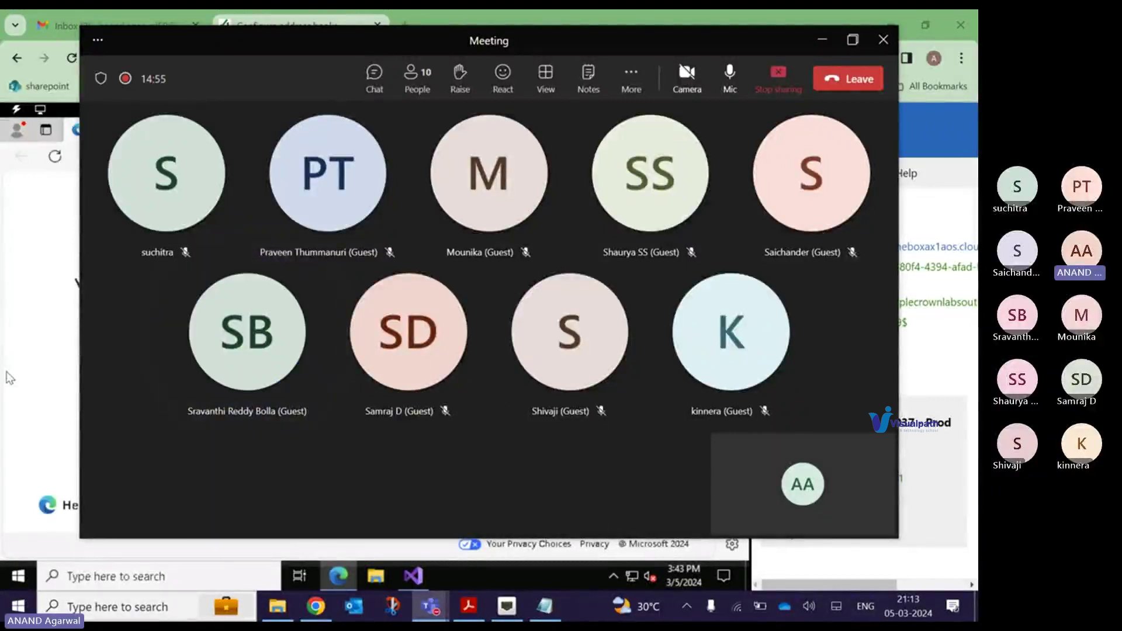
{"action": "left_click", "coordinate": [8, 377]}
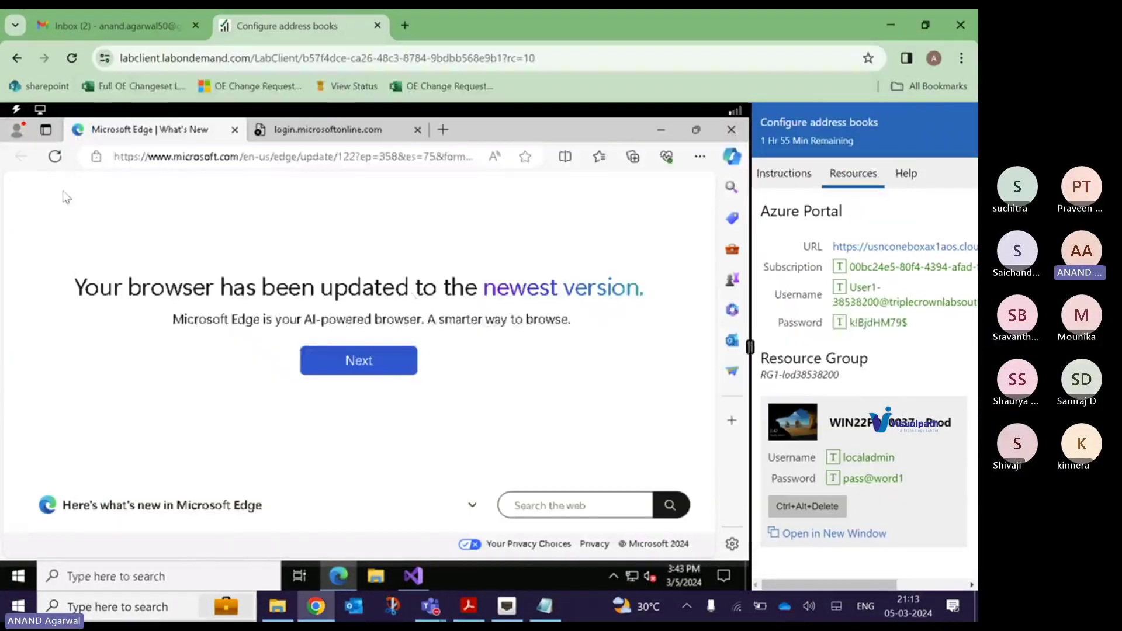
- Show the lab machine full screen, minimize its Edge and Visual Studio windows to reveal the desktop, and exit full screen
{"action": "left_click", "coordinate": [42, 119]}
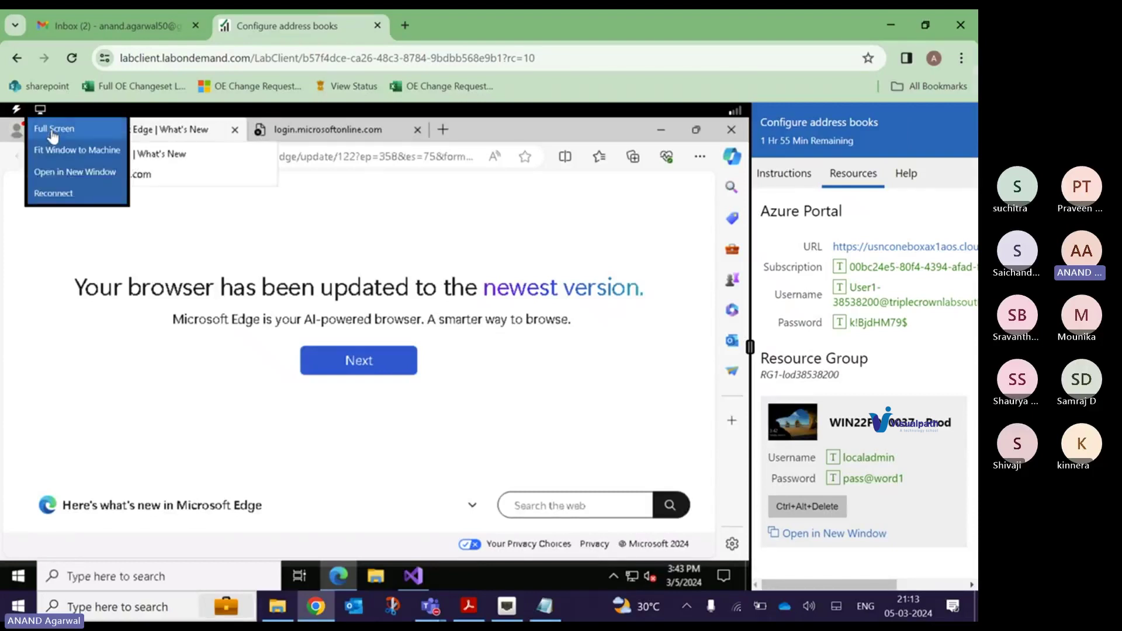
{"action": "left_click", "coordinate": [47, 125]}
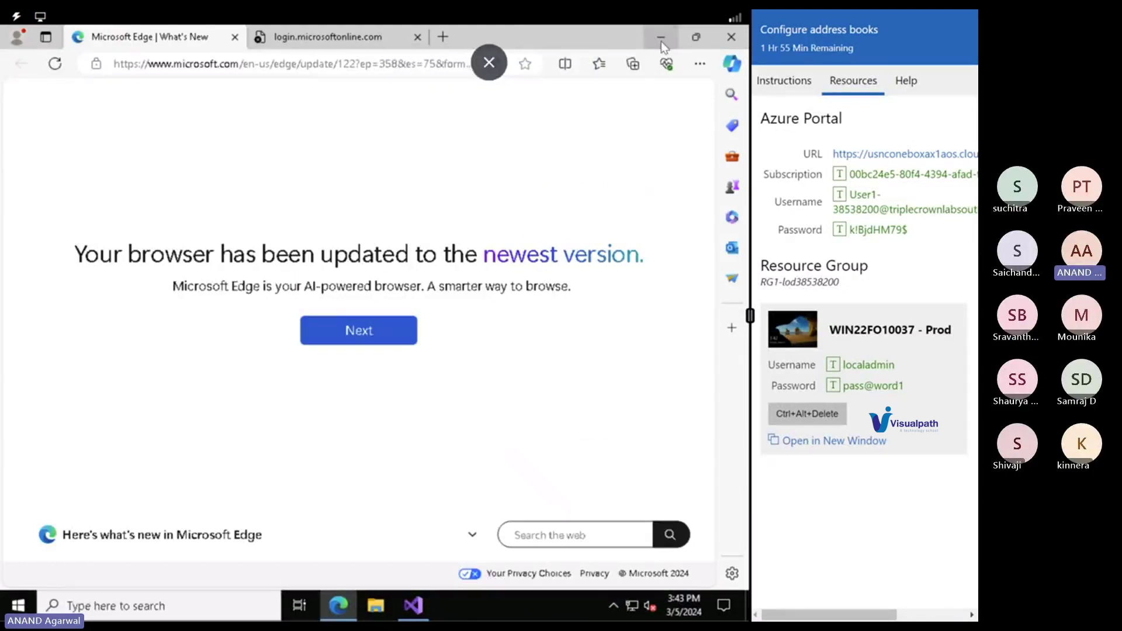
{"action": "left_click", "coordinate": [662, 36]}
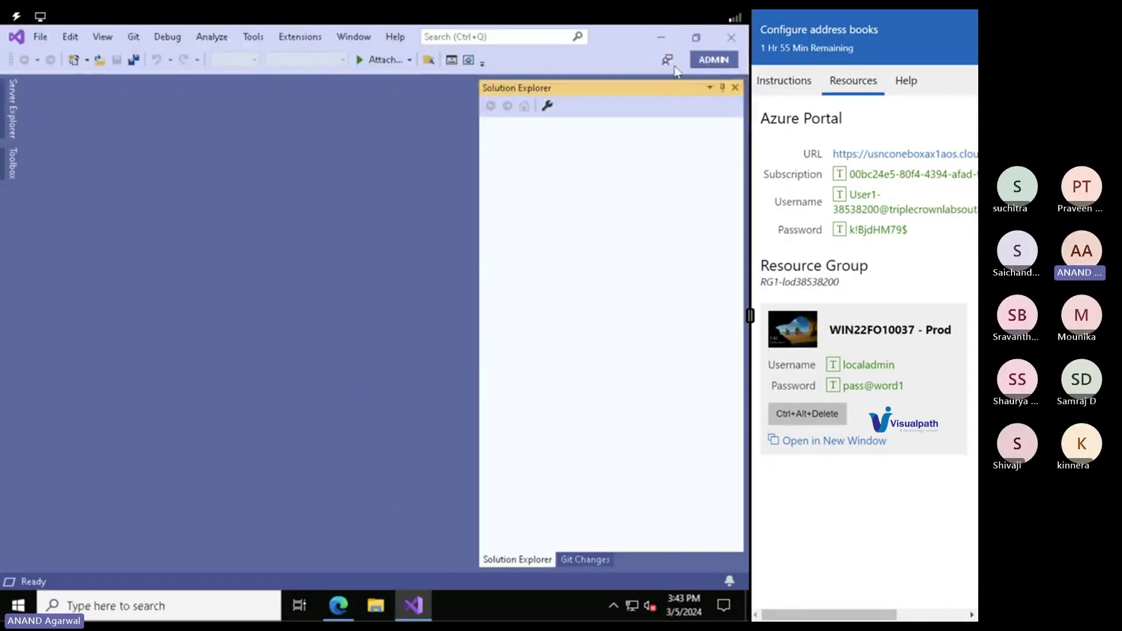
{"action": "left_click", "coordinate": [658, 39]}
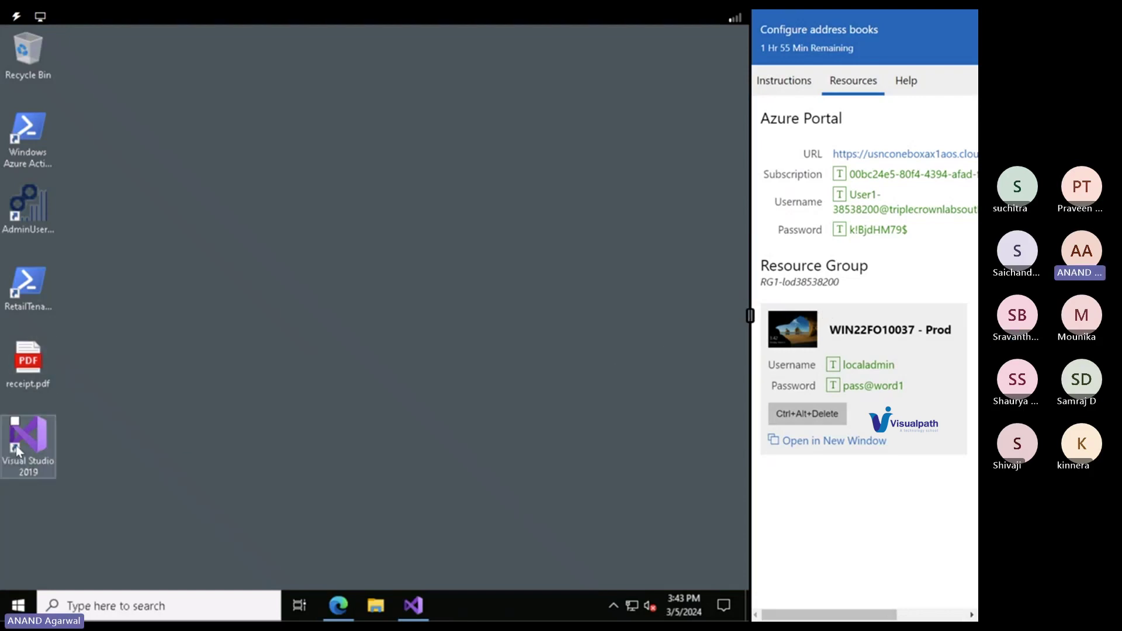
{"action": "key", "text": "F11"}
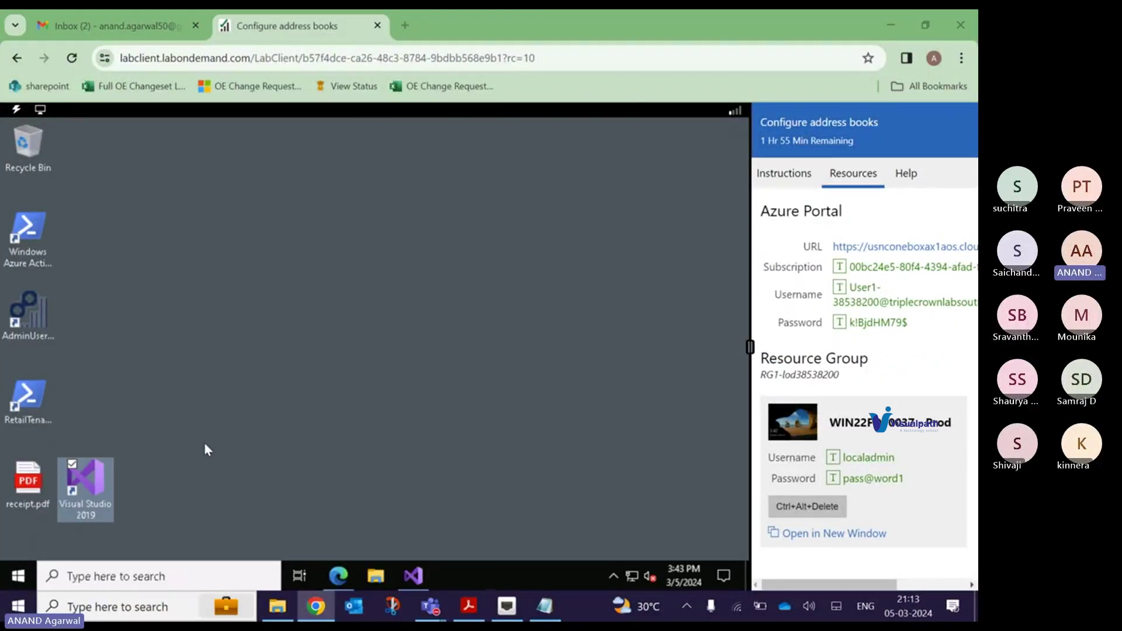
- Start a new Notepad note headed "3 tier architecture" with an empty numbered item "1)" below it
{"action": "key", "text": "super"}
{"action": "type", "text": "note"}
{"action": "key", "text": "Return"}
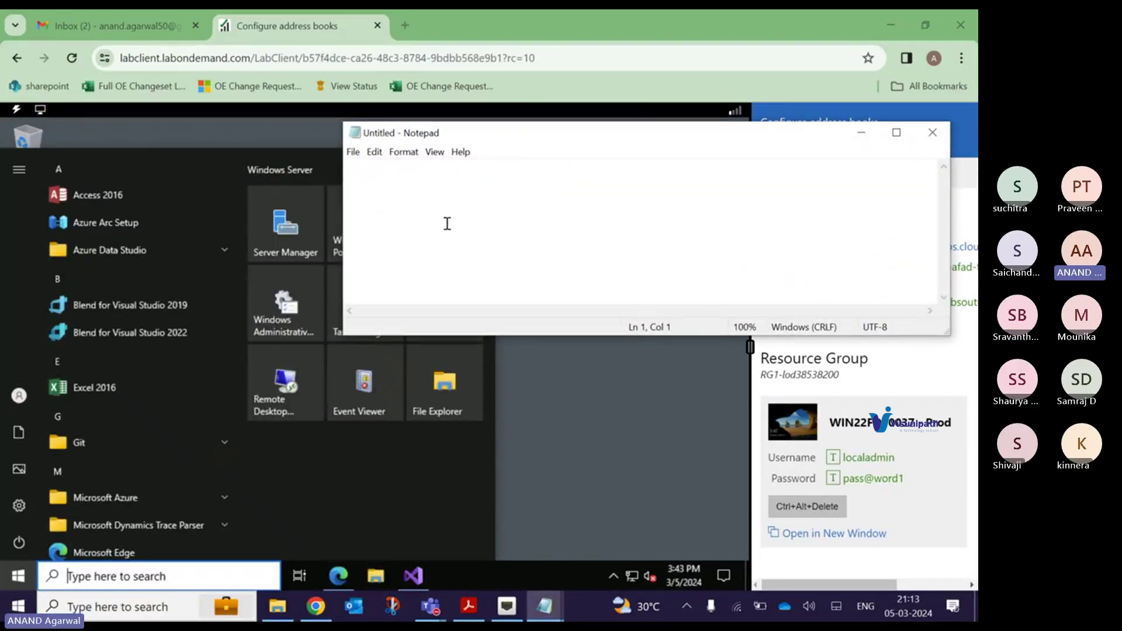
{"action": "type", "text": "1)"}
{"action": "key", "text": "Return"}
{"action": "key", "text": "Up"}
{"action": "type", "text": "3 tier architecture"}
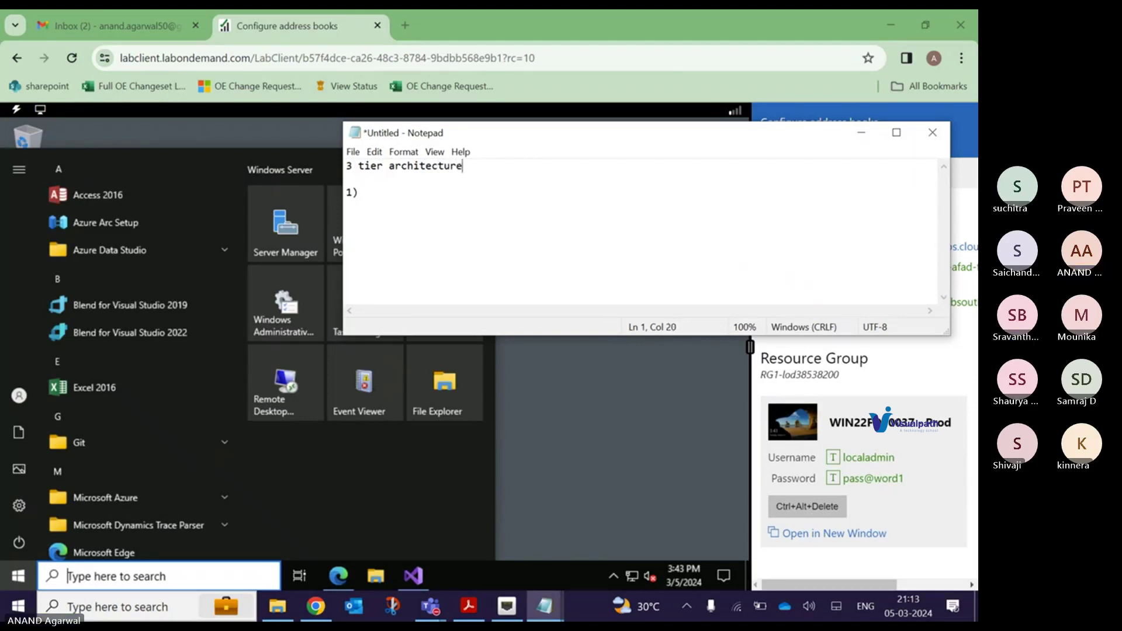
{"action": "left_click", "coordinate": [446, 224]}
{"action": "type", "text": "Visu"}
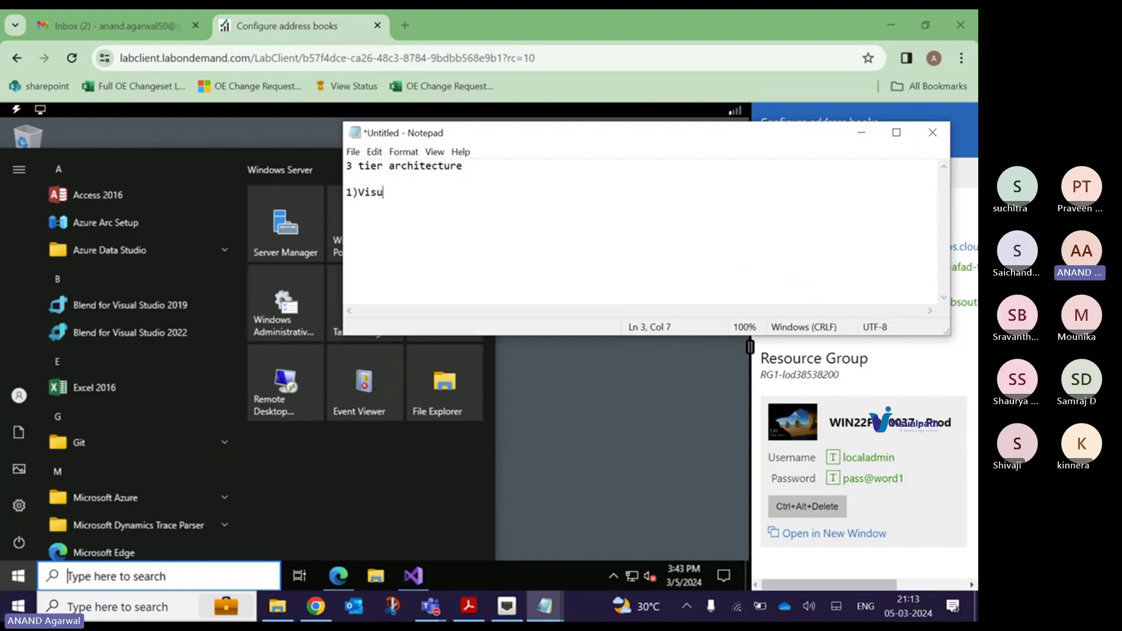
{"action": "key", "text": "BackSpace"}
{"action": "key", "text": "BackSpace"}
{"action": "key", "text": "BackSpace"}
{"action": "key", "text": "BackSpace"}
- Fill in item 1 of the note as "Databse (SQL) > Installed by MS"
{"action": "type", "text": "Databs"}
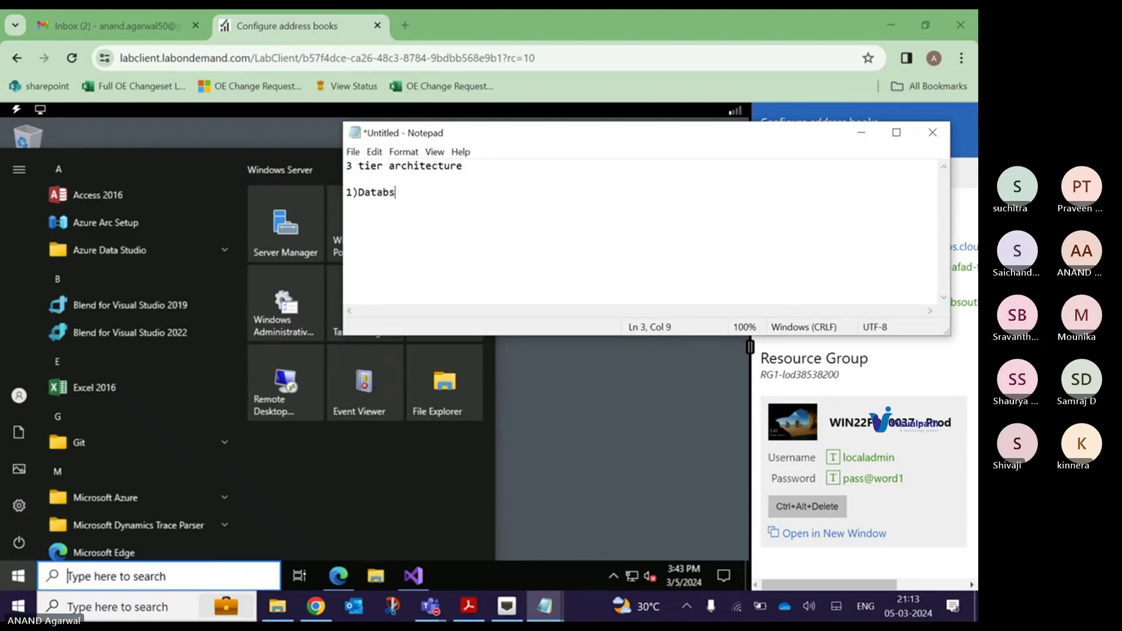
{"action": "type", "text": "e ()"}
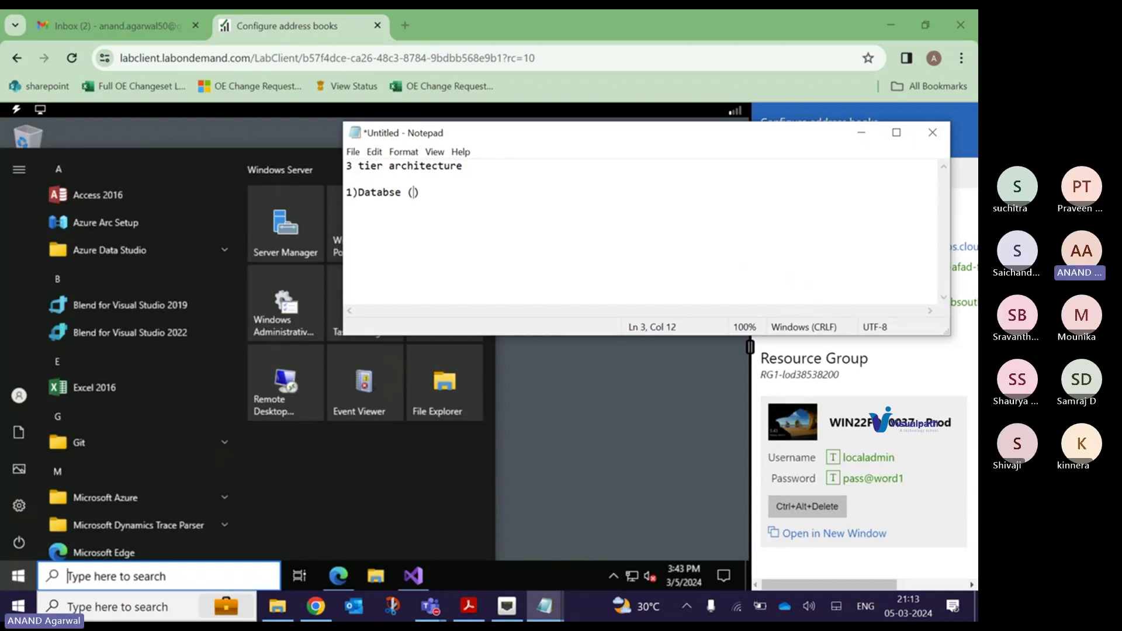
{"action": "type", "text": "SQL"}
{"action": "type", "text": " ->"}
{"action": "type", "text": "Ins"}
{"action": "type", "text": "talled "}
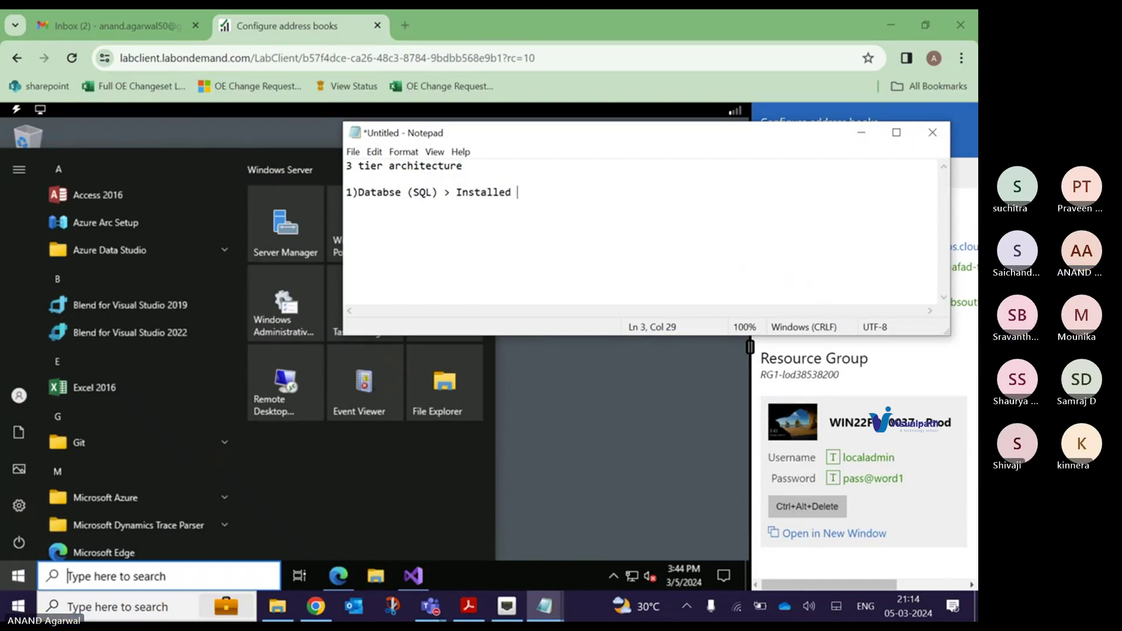
{"action": "type", "text": "by MS"}
- Add item 2 to the note reading "Visual studio (IDE) > Code ,Object > Table,"
{"action": "key", "text": "Return"}
{"action": "type", "text": "2) Visu"}
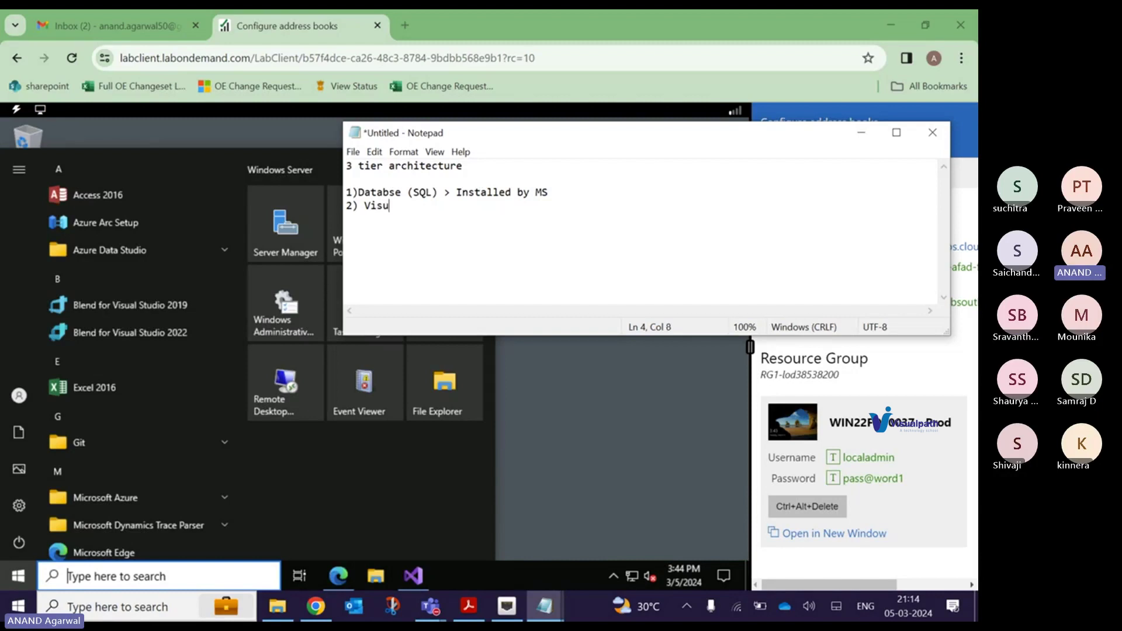
{"action": "type", "text": "al studi"}
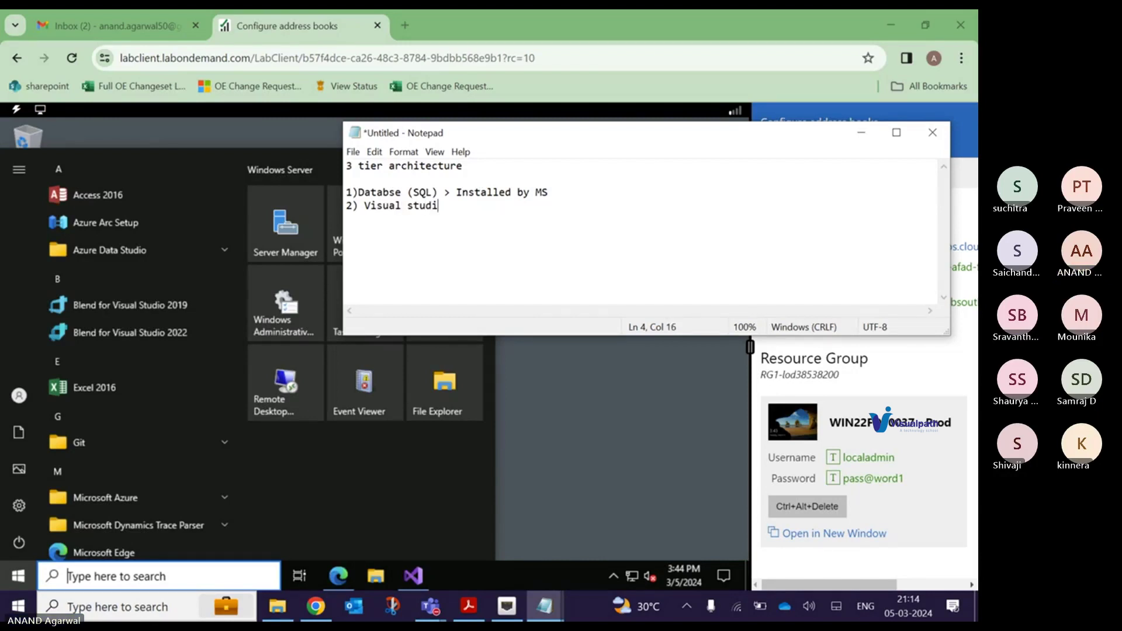
{"action": "type", "text": "o ()"}
{"action": "key", "text": "Left"}
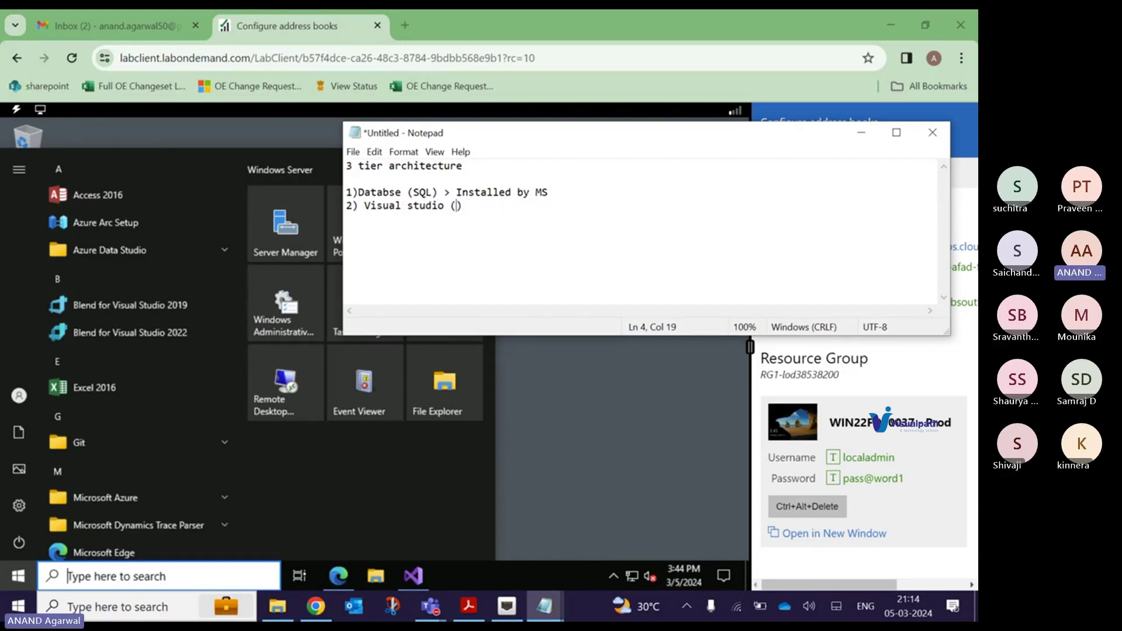
{"action": "type", "text": "IDE"}
{"action": "type", "text": "> Code ,Ob"}
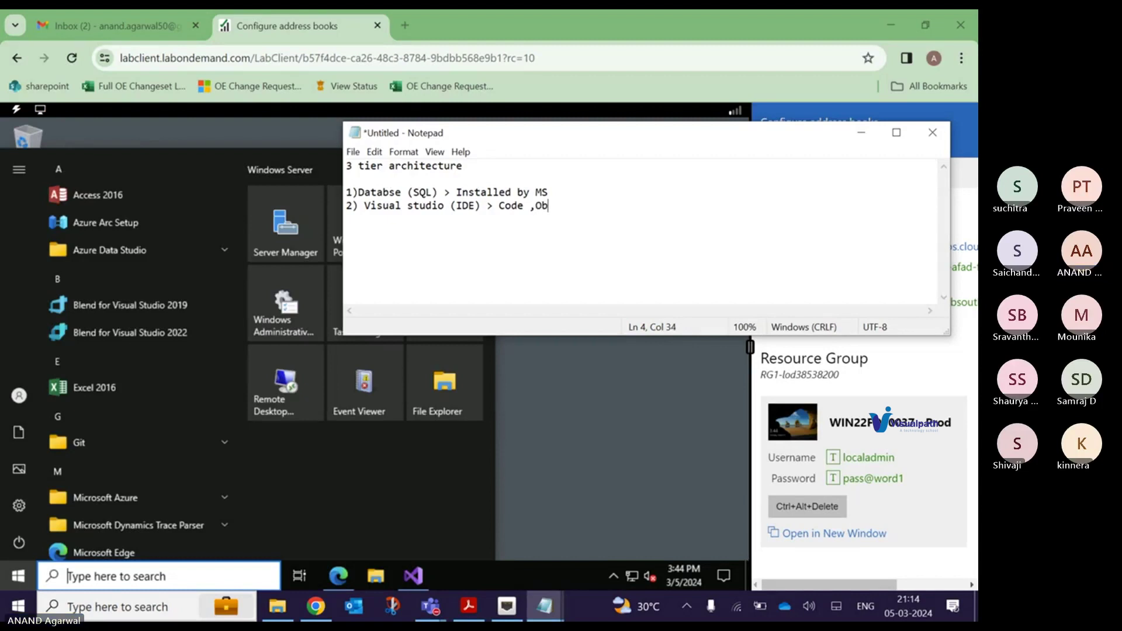
{"action": "type", "text": "ject > "}
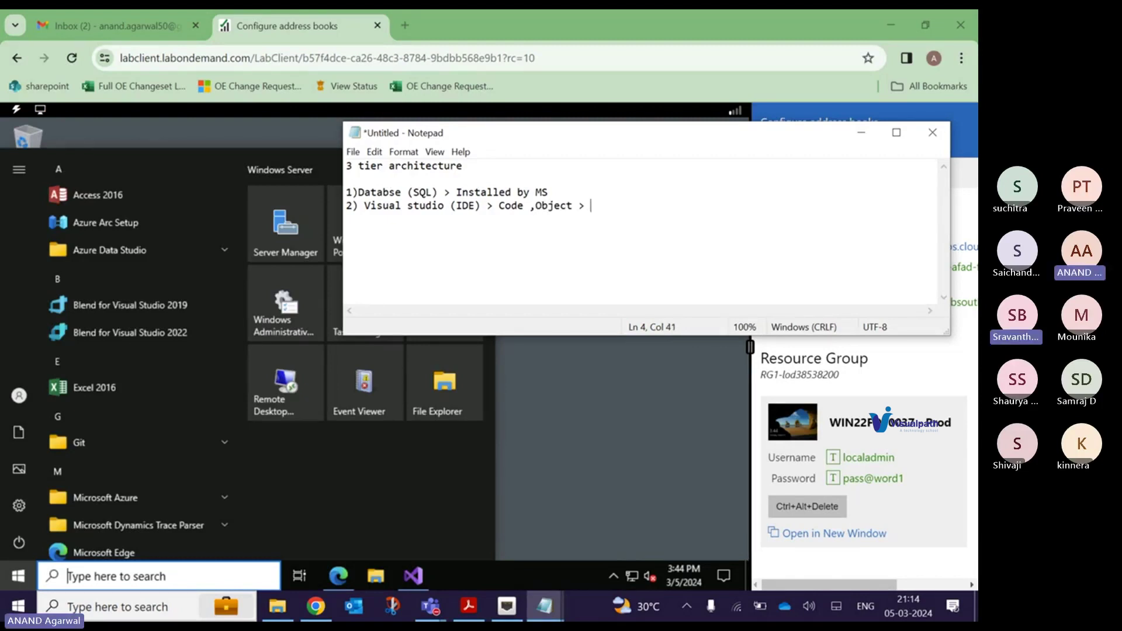
{"action": "type", "text": "Table,"}
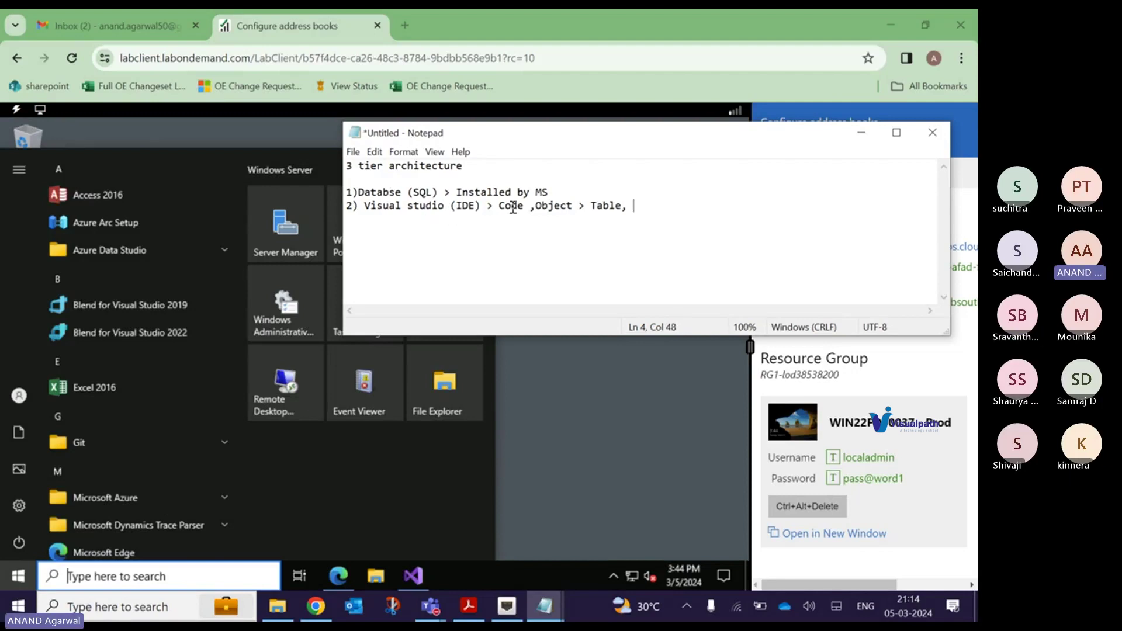
- Insert ">" after "Code" in the Visual studio line, and highlight the line's text through that point
{"action": "left_click", "coordinate": [533, 205]}
{"action": "type", "text": ">"}
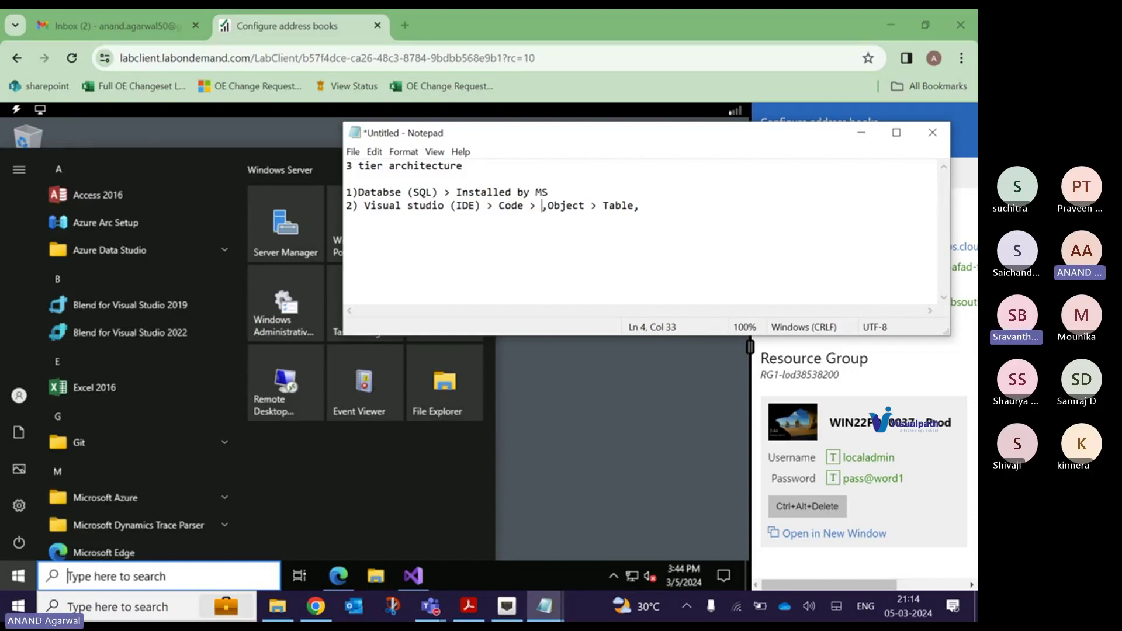
{"action": "left_click", "coordinate": [396, 207]}
{"action": "left_click_drag", "start_coordinate": [395, 207], "coordinate": [538, 212]}
{"action": "left_click", "coordinate": [542, 209]}
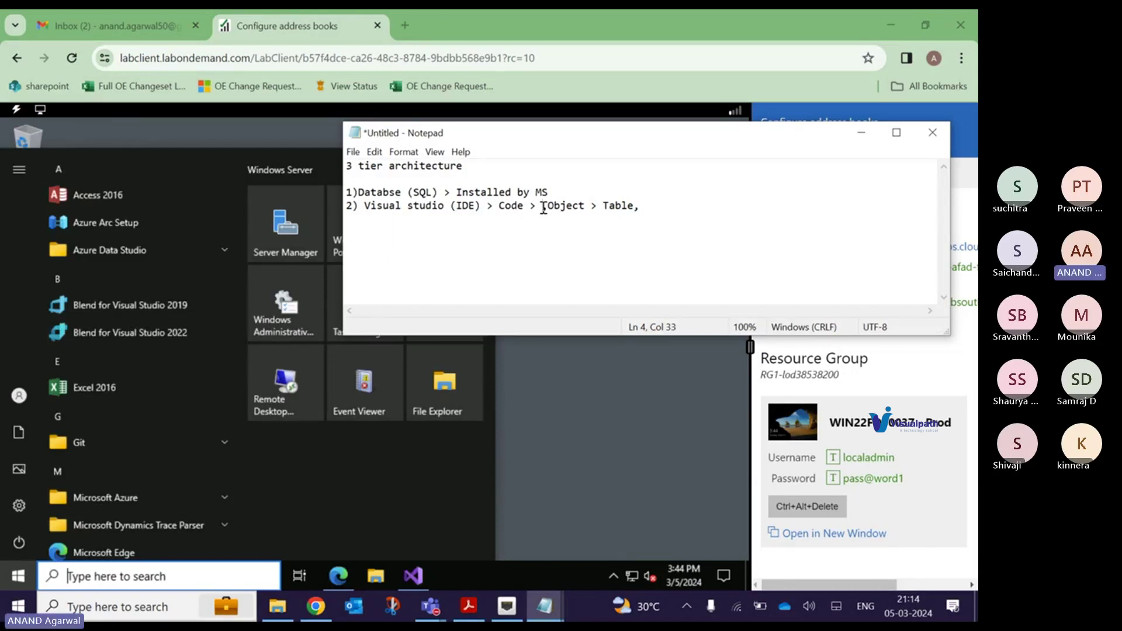
{"action": "left_click", "coordinate": [597, 208]}
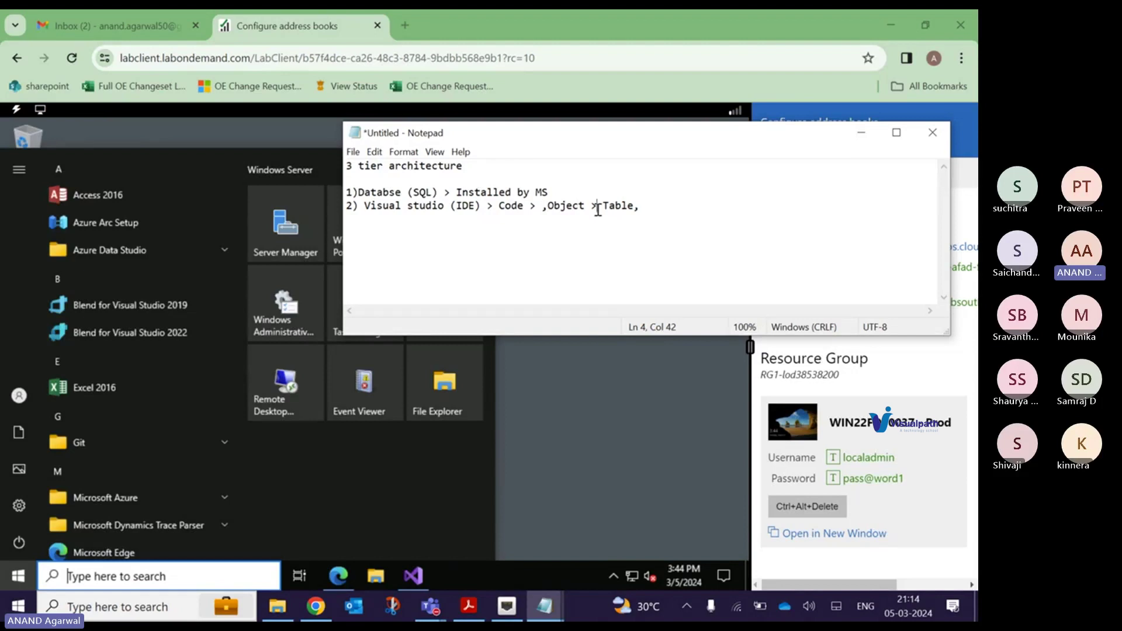
- Switch to D365F&OTechnical.pdf in Acrobat and highlight the course topics from Data Types through Run base batch job
{"action": "left_click", "coordinate": [330, 610]}
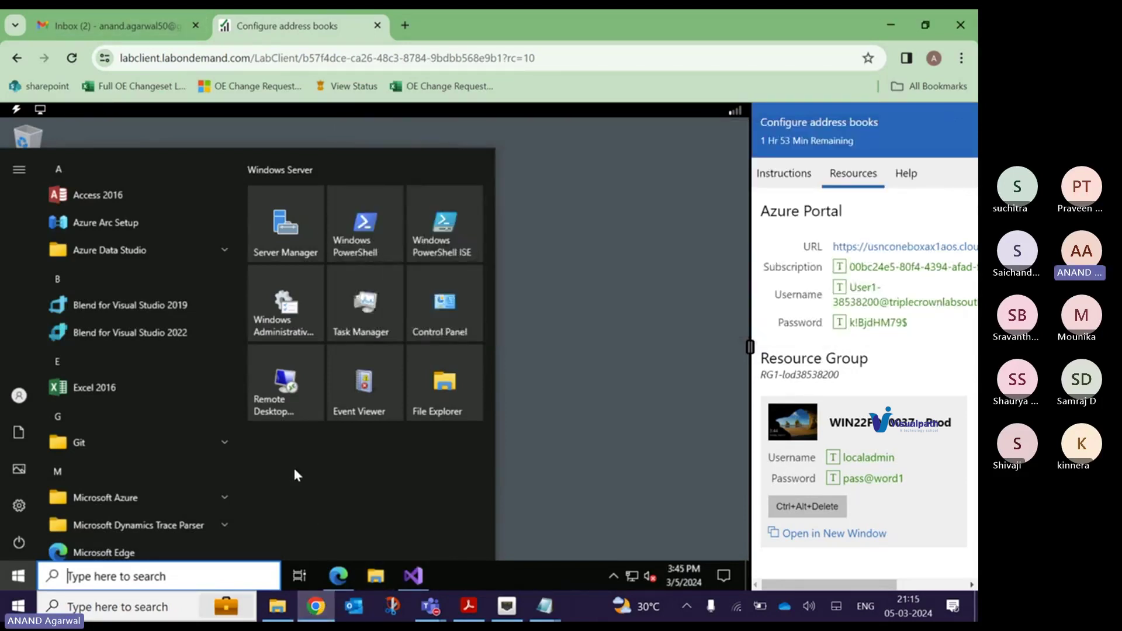
{"action": "left_click", "coordinate": [478, 616]}
{"action": "scroll", "coordinate": [281, 359], "scroll_direction": "down", "scroll_amount": 3}
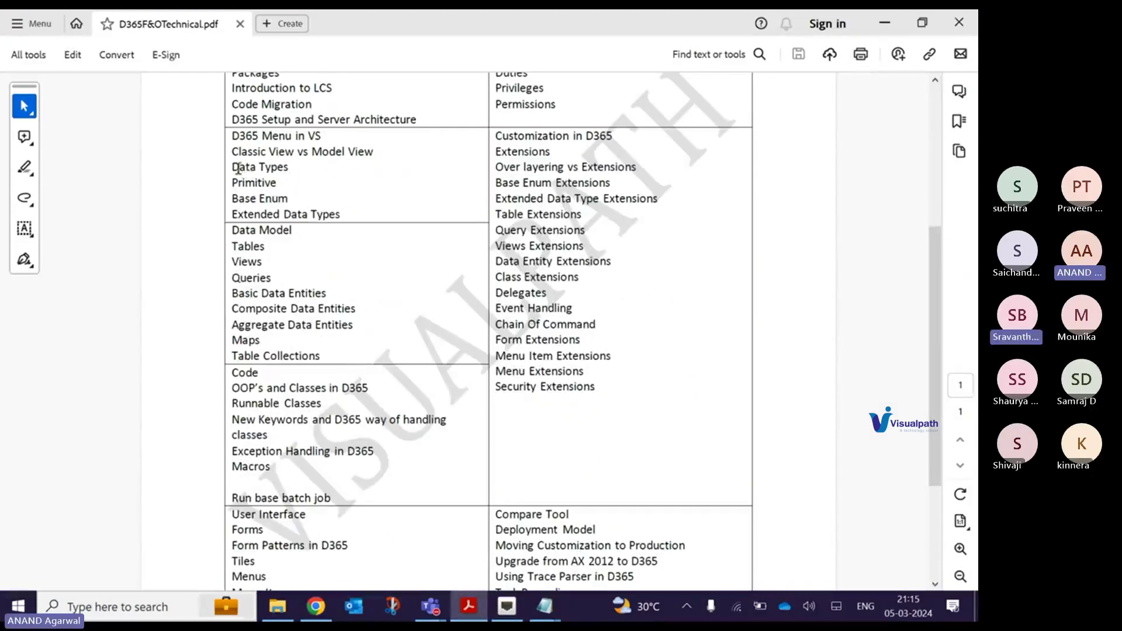
{"action": "left_click_drag", "start_coordinate": [239, 168], "coordinate": [318, 381]}
{"action": "left_click", "coordinate": [318, 381]}
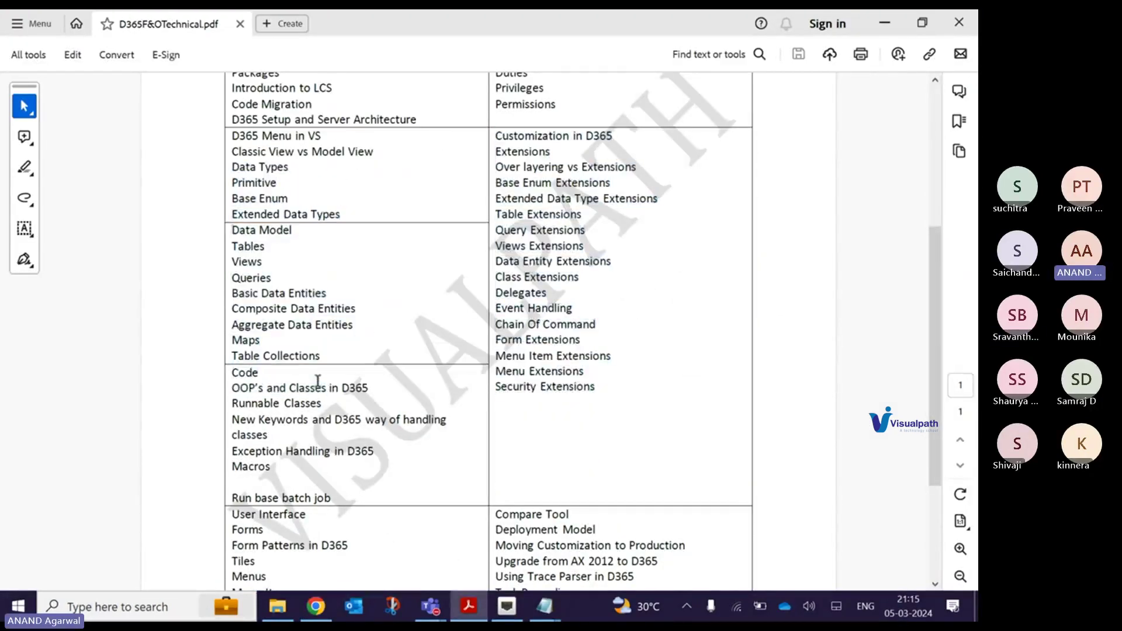
{"action": "mouse_move", "coordinate": [231, 168]}
{"action": "left_mouse_down"}
{"action": "mouse_move", "coordinate": [287, 200]}
{"action": "mouse_move", "coordinate": [295, 309]}
{"action": "mouse_move", "coordinate": [303, 294]}
{"action": "left_mouse_up"}
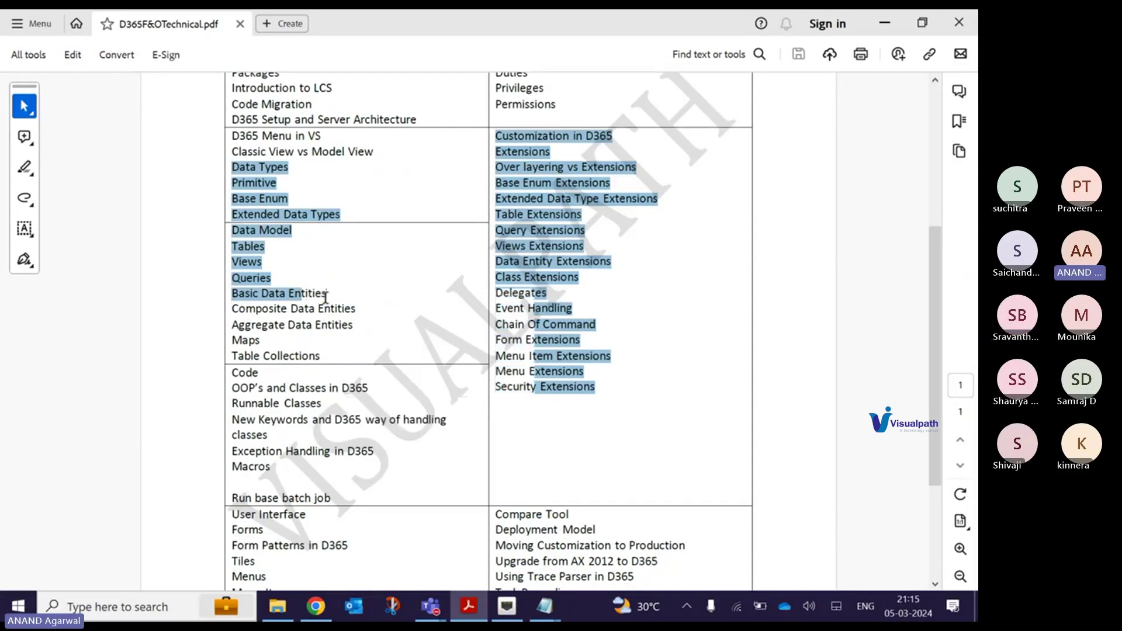
{"action": "left_click", "coordinate": [324, 297]}
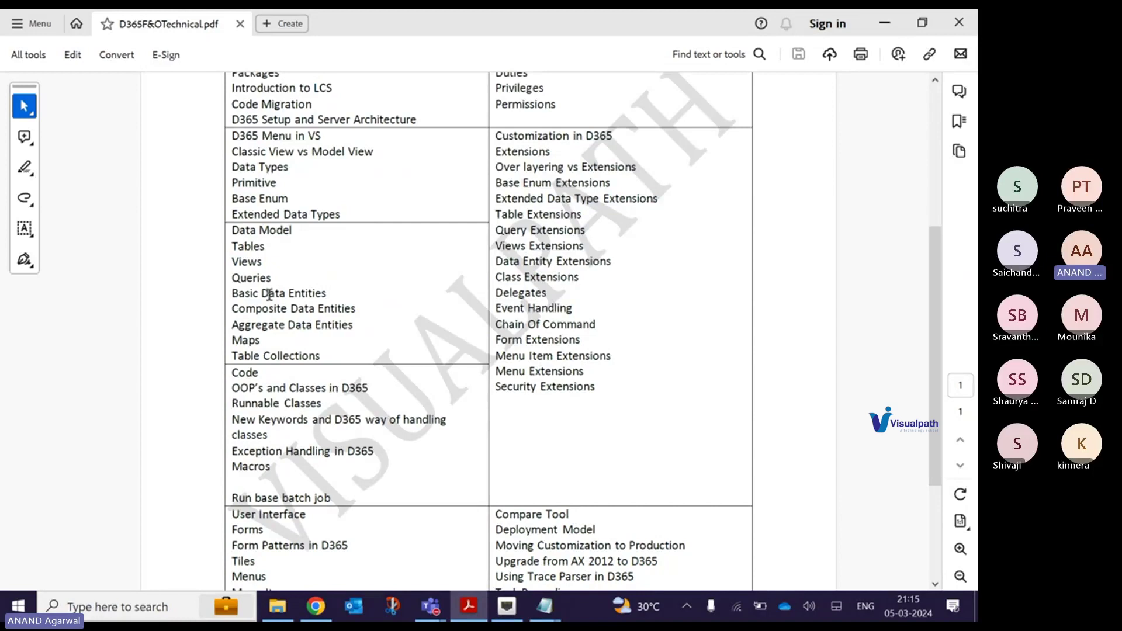
{"action": "left_click_drag", "start_coordinate": [265, 292], "coordinate": [299, 321]}
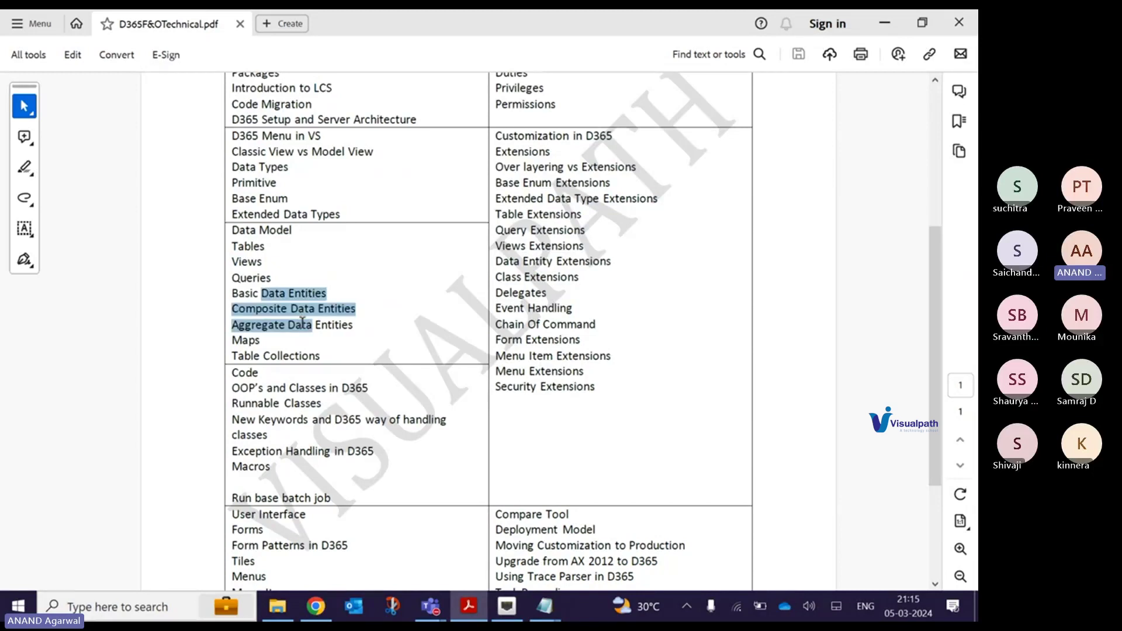
{"action": "left_click_drag", "start_coordinate": [302, 321], "coordinate": [337, 501]}
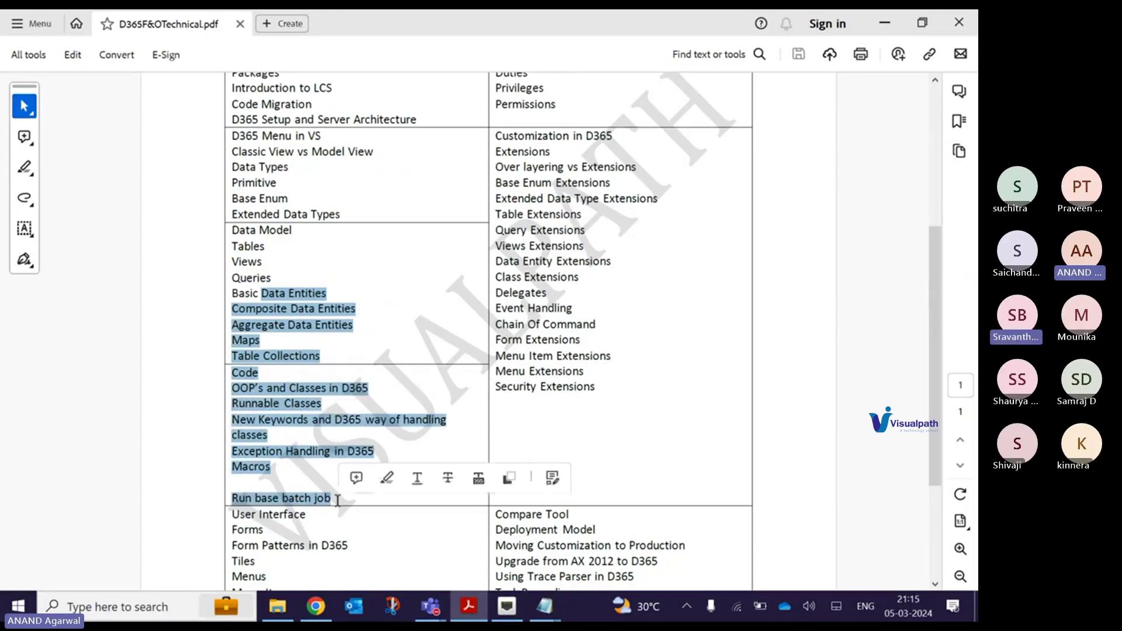
- Highlight the user interface topics from Forms to Menus and "Form Patterns in D365", and return to the lab in Chrome
{"action": "scroll", "coordinate": [337, 501], "scroll_direction": "down", "scroll_amount": 3}
{"action": "left_click", "coordinate": [260, 317]}
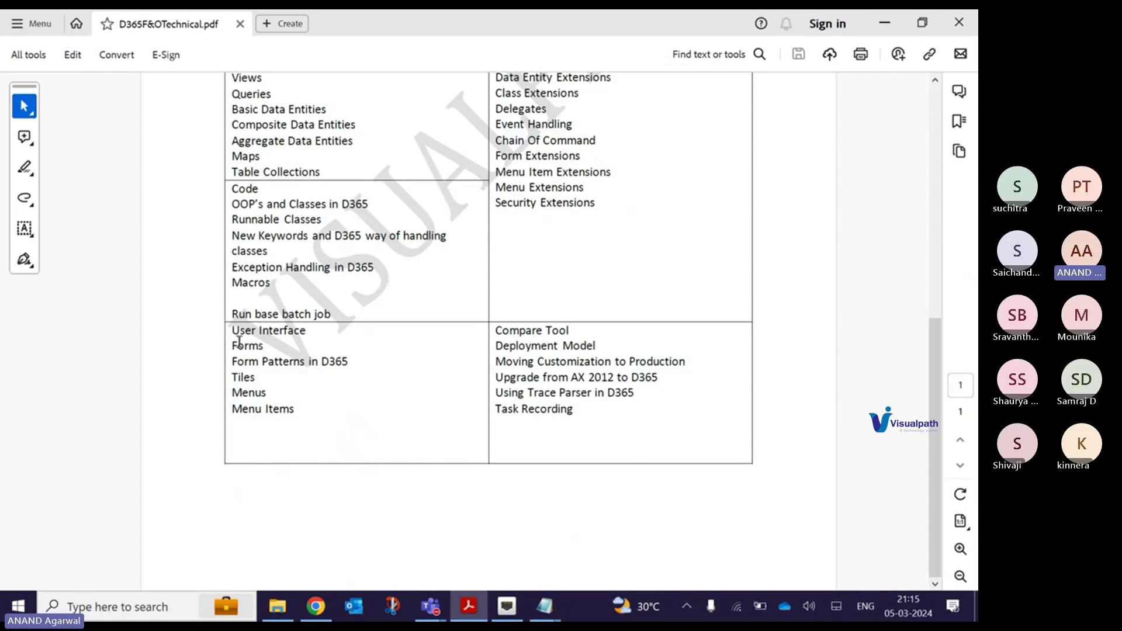
{"action": "left_click_drag", "start_coordinate": [234, 345], "coordinate": [273, 380]}
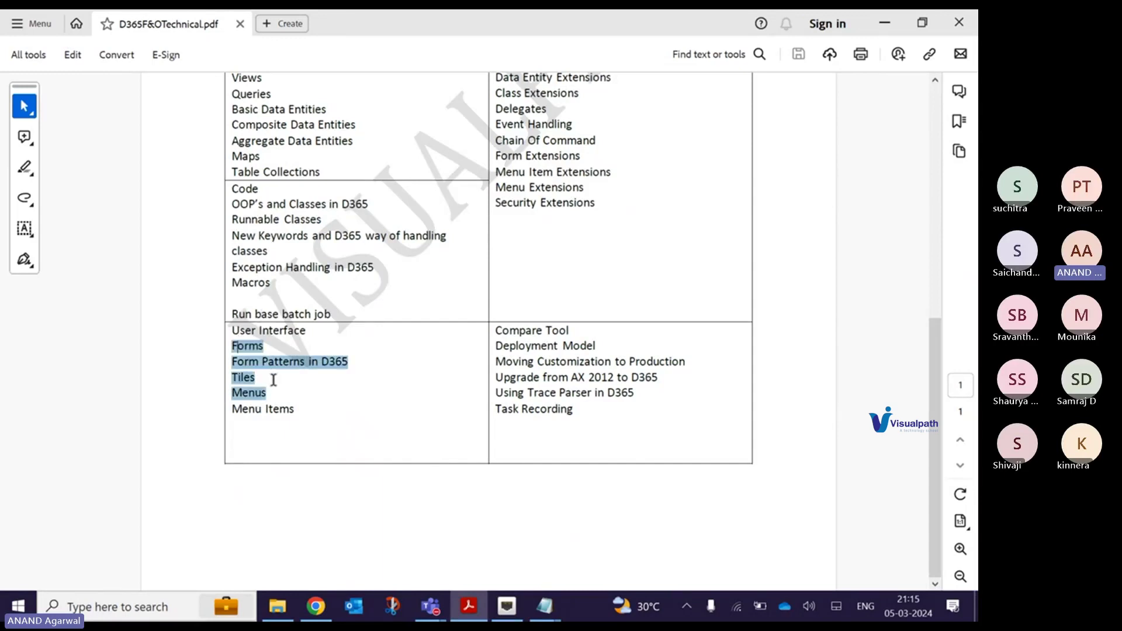
{"action": "left_click", "coordinate": [248, 349]}
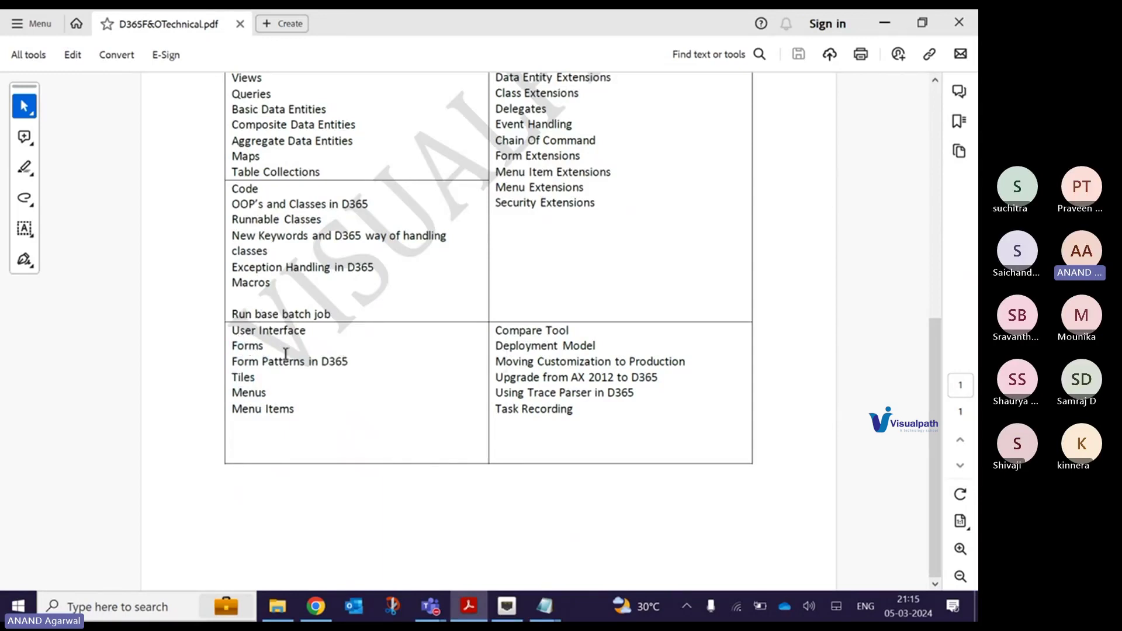
{"action": "left_click_drag", "start_coordinate": [233, 362], "coordinate": [348, 363]}
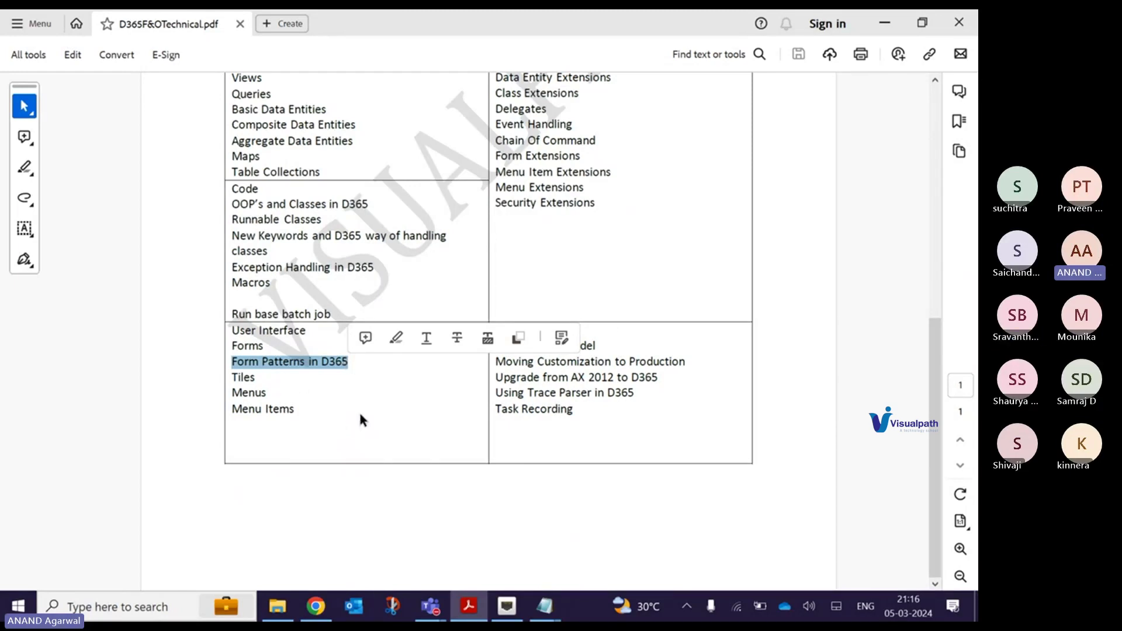
{"action": "left_click", "coordinate": [317, 607]}
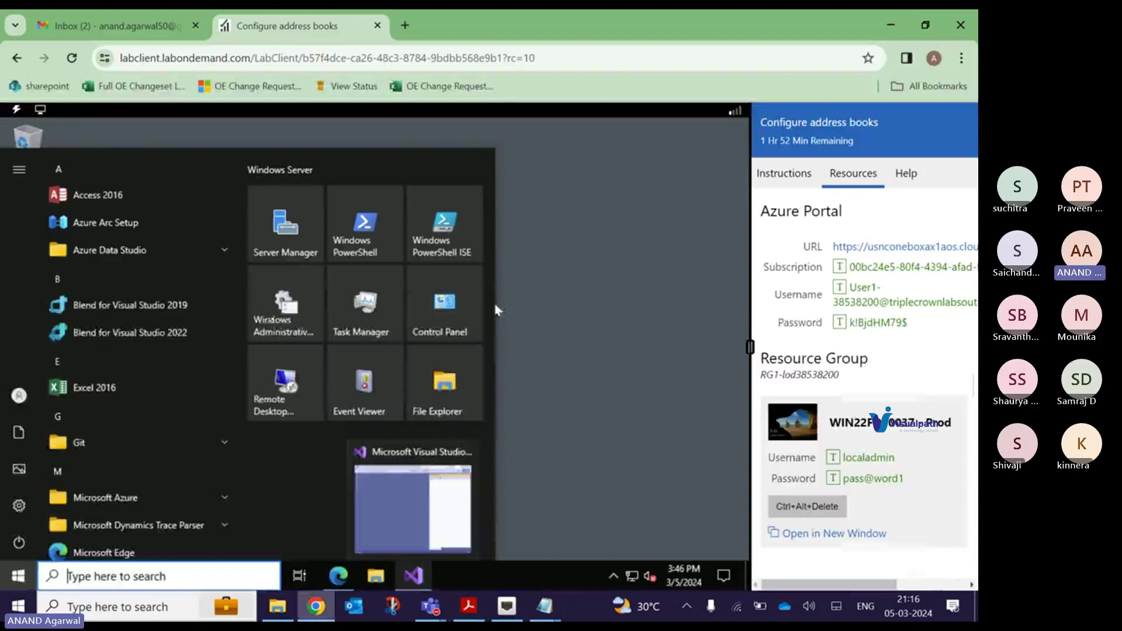
- Switch from the lab desktop to the Notepad note and highlight the part of the Visual studio line around "(IDE) > Code"
{"action": "left_click", "coordinate": [524, 298]}
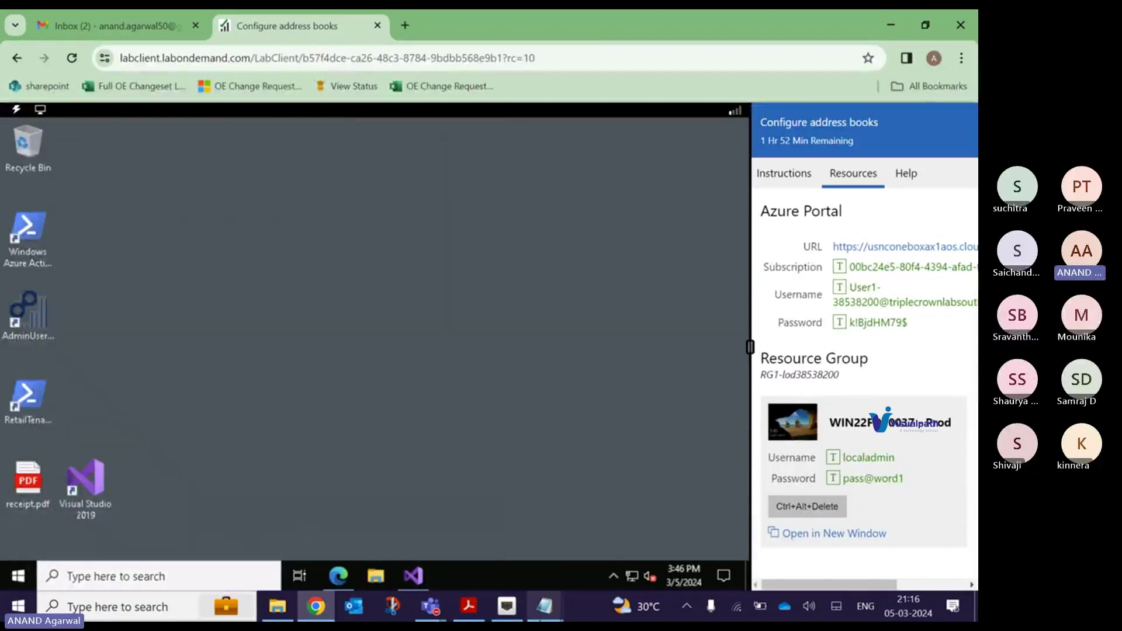
{"action": "left_click", "coordinate": [545, 606]}
{"action": "left_click", "coordinate": [582, 539]}
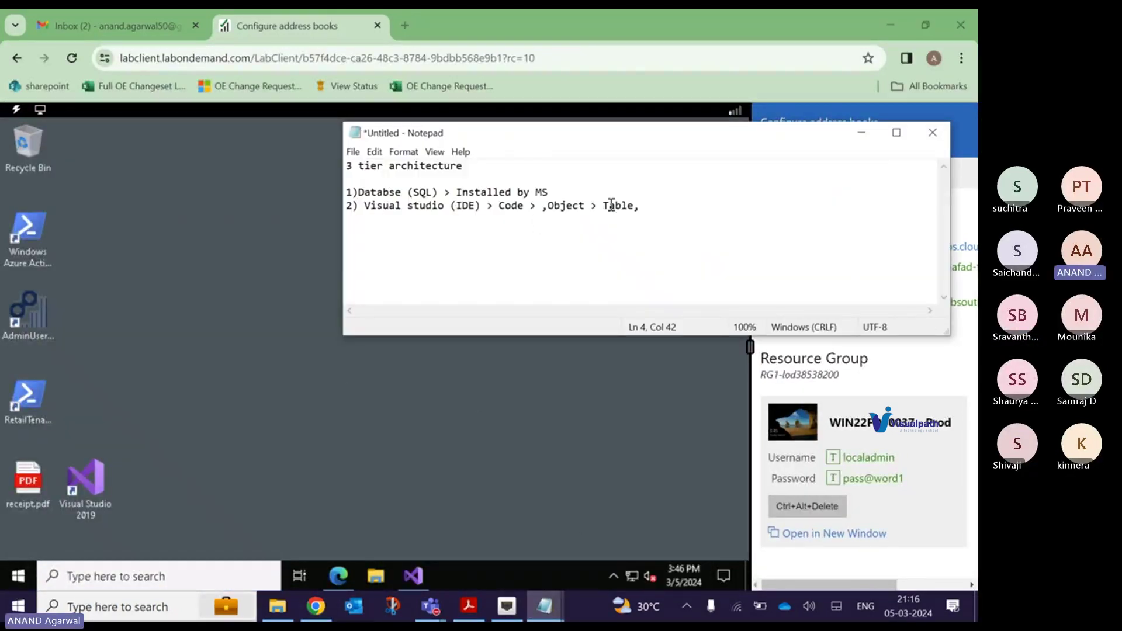
{"action": "left_click_drag", "start_coordinate": [449, 206], "coordinate": [525, 204]}
{"action": "left_click", "coordinate": [525, 204]}
{"action": "left_click", "coordinate": [364, 211]}
- Replace the trailing comma after "Table" in the Visual studio line with "(Developer)"
{"action": "left_click", "coordinate": [652, 205]}
{"action": "type", "text": "()"}
{"action": "key", "text": "Left"}
{"action": "type", "text": "Deve"}
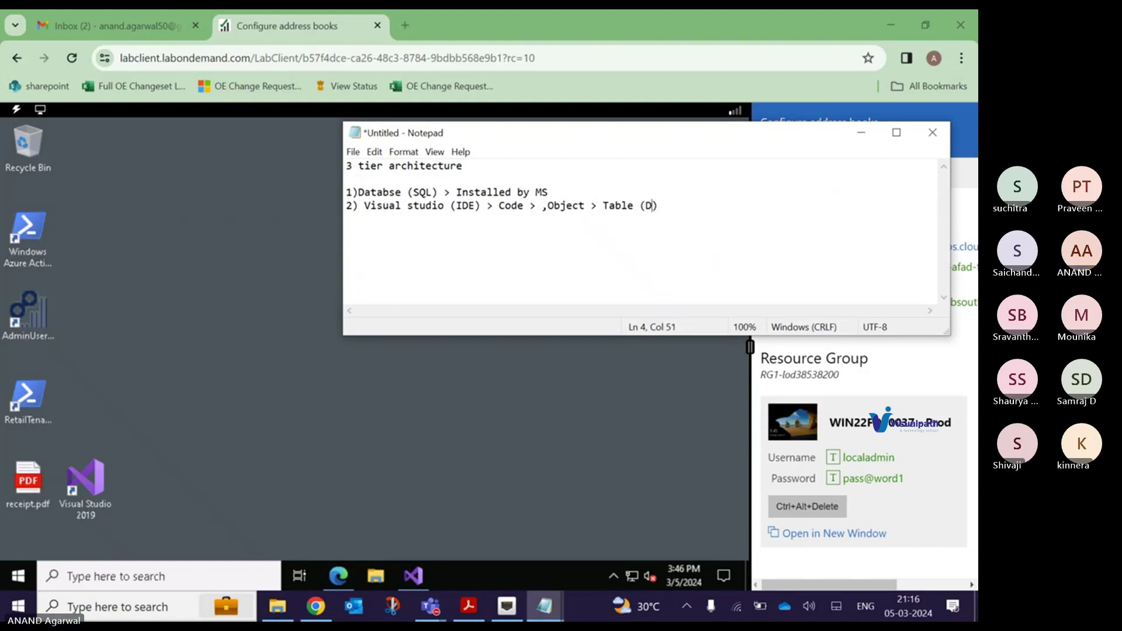
{"action": "type", "text": "loper"}
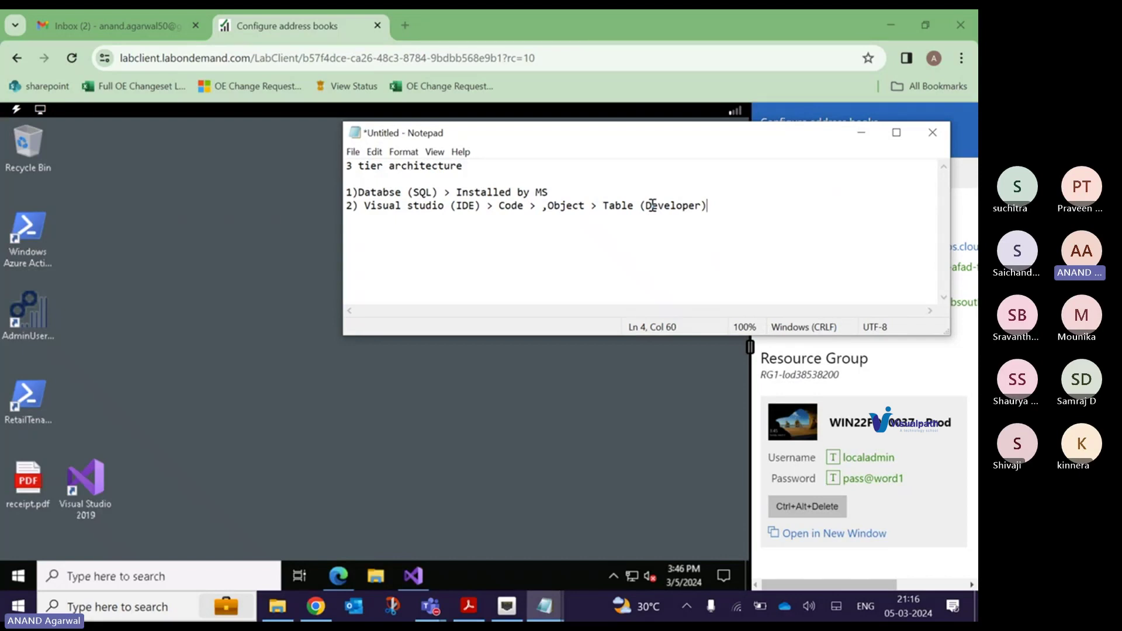
- Add item 3 to the note reading "3) User Interface >"
{"action": "key", "text": "Return"}
{"action": "type", "text": "3) User In"}
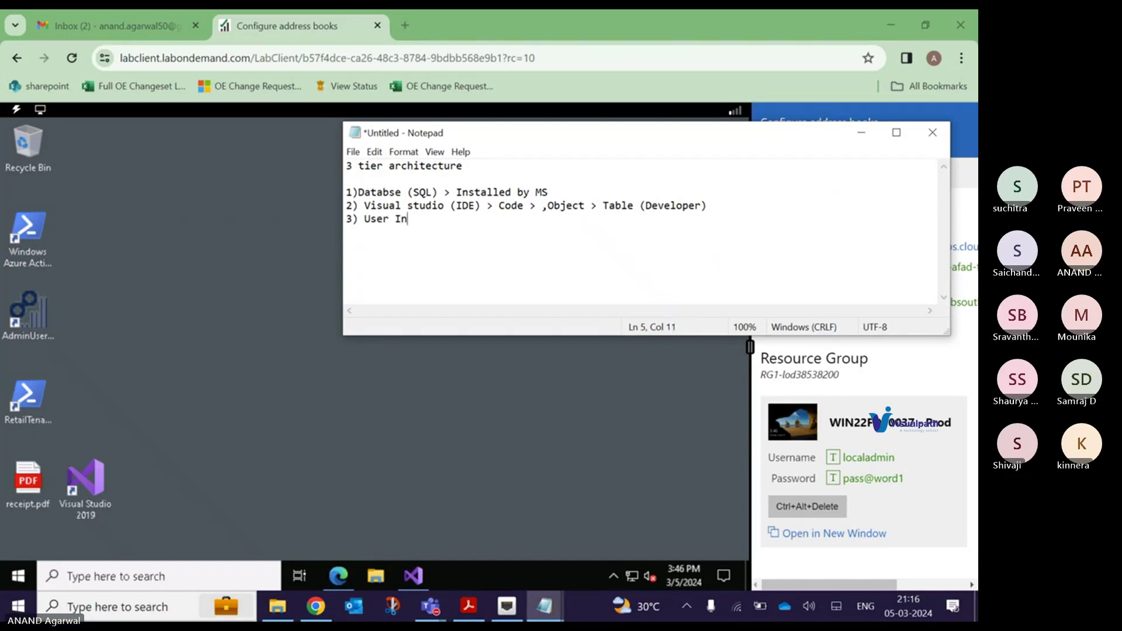
{"action": "type", "text": "terface >"}
{"action": "key", "text": "Return"}
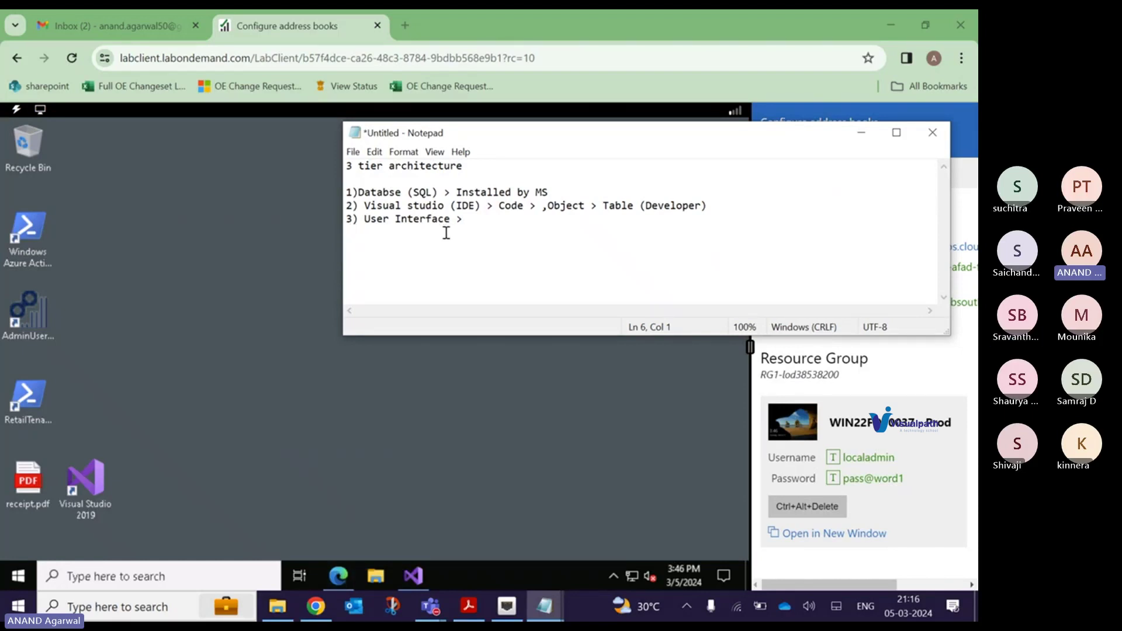
- Enlarge the note window downward and add the heading "Human resource management" below the numbered list, separated by blank lines
{"action": "left_click", "coordinate": [495, 220]}
{"action": "key", "text": "Return"}
{"action": "key", "text": "Return"}
{"action": "left_click_drag", "start_coordinate": [453, 336], "coordinate": [438, 478]}
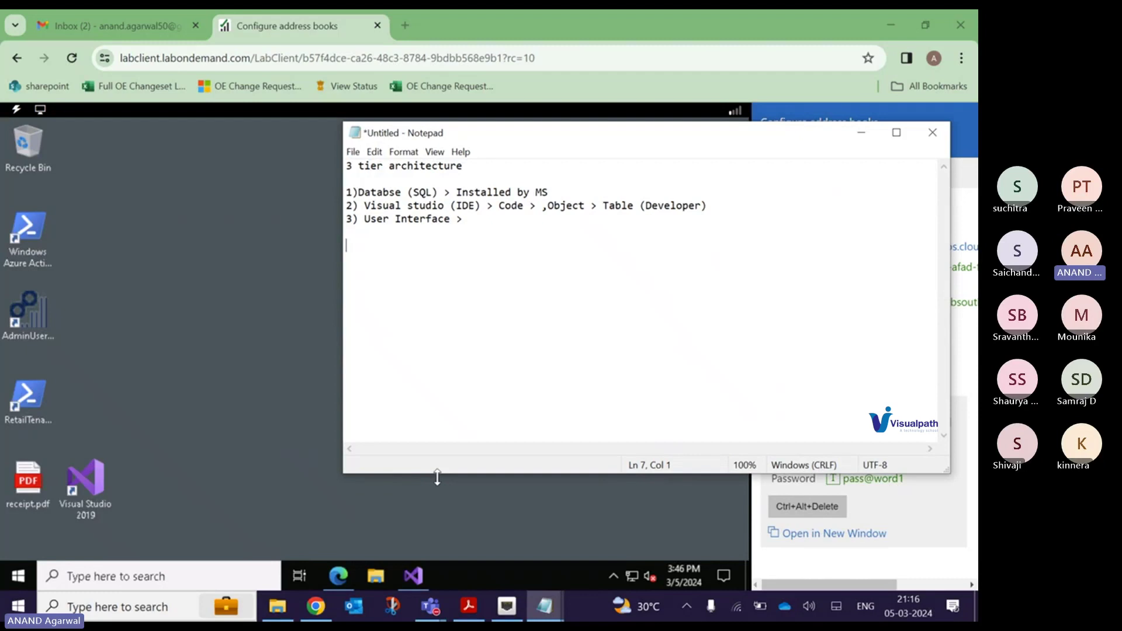
{"action": "key", "text": "Return"}
{"action": "type", "text": "Huma"}
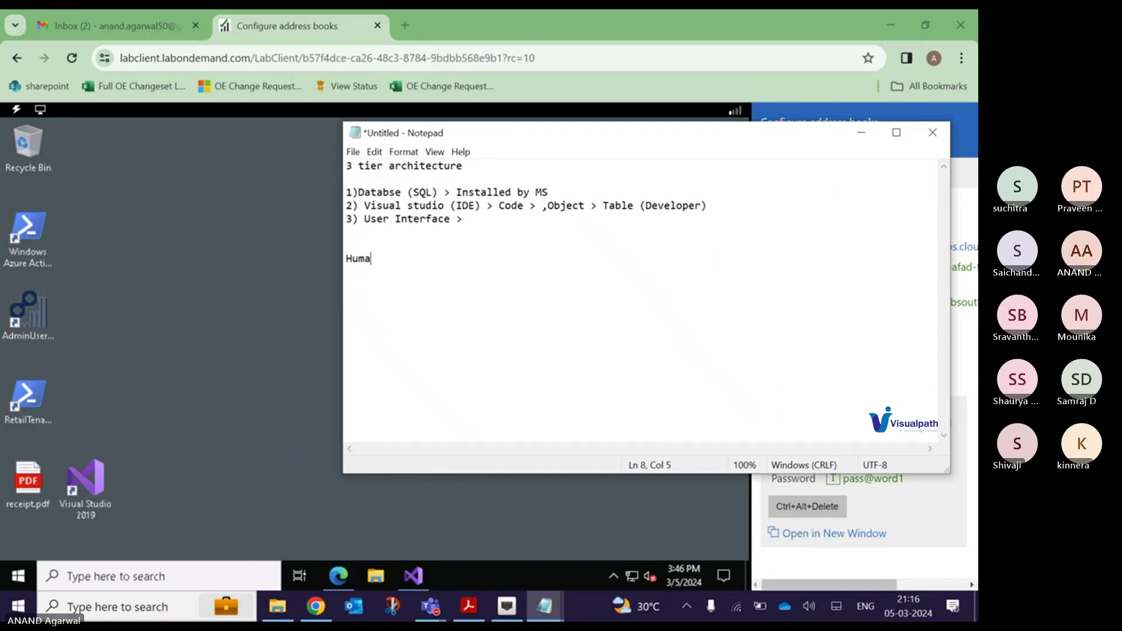
{"action": "type", "text": "n res"}
{"action": "type", "text": "ource m"}
{"action": "type", "text": "anage"}
{"action": "key", "text": "BackSpace"}
{"action": "type", "text": "ag"}
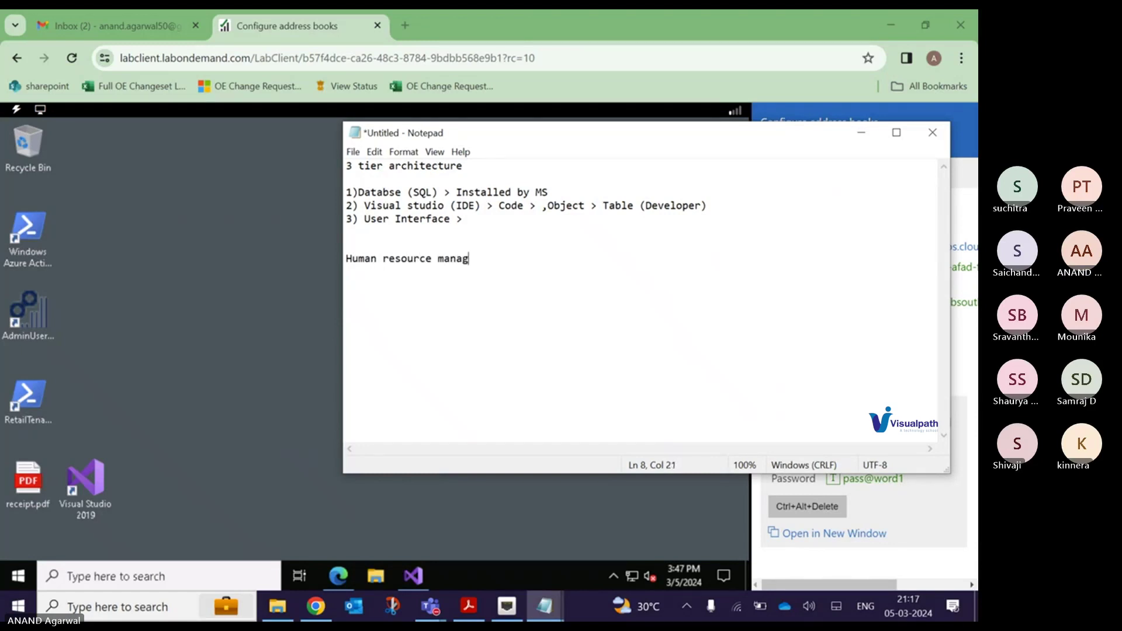
{"action": "type", "text": "ement"}
{"action": "key", "text": "Return"}
{"action": "key", "text": "Return"}
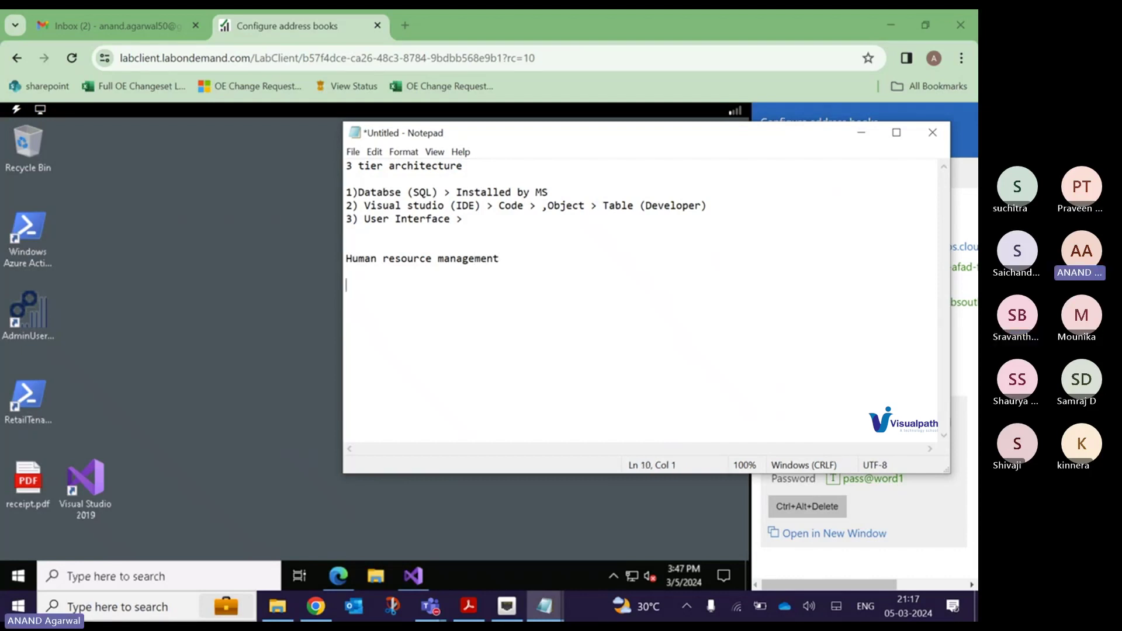
- Add the line "employee form" beneath the Human resource management heading
{"action": "type", "text": "employ"}
{"action": "type", "text": "e form"}
{"action": "key", "text": "Return"}
{"action": "key", "text": "Up"}
{"action": "key", "text": "Right"}
{"action": "key", "text": "Right"}
{"action": "key", "text": "Right"}
{"action": "key", "text": "Right"}
{"action": "key", "text": "Right"}
{"action": "key", "text": "Right"}
{"action": "key", "text": "Right"}
{"action": "type", "text": "e"}
{"action": "key", "text": "End"}
{"action": "key", "text": "Down"}
- Add the line "Generate report for all employeee" under the employee form line
{"action": "type", "text": "G"}
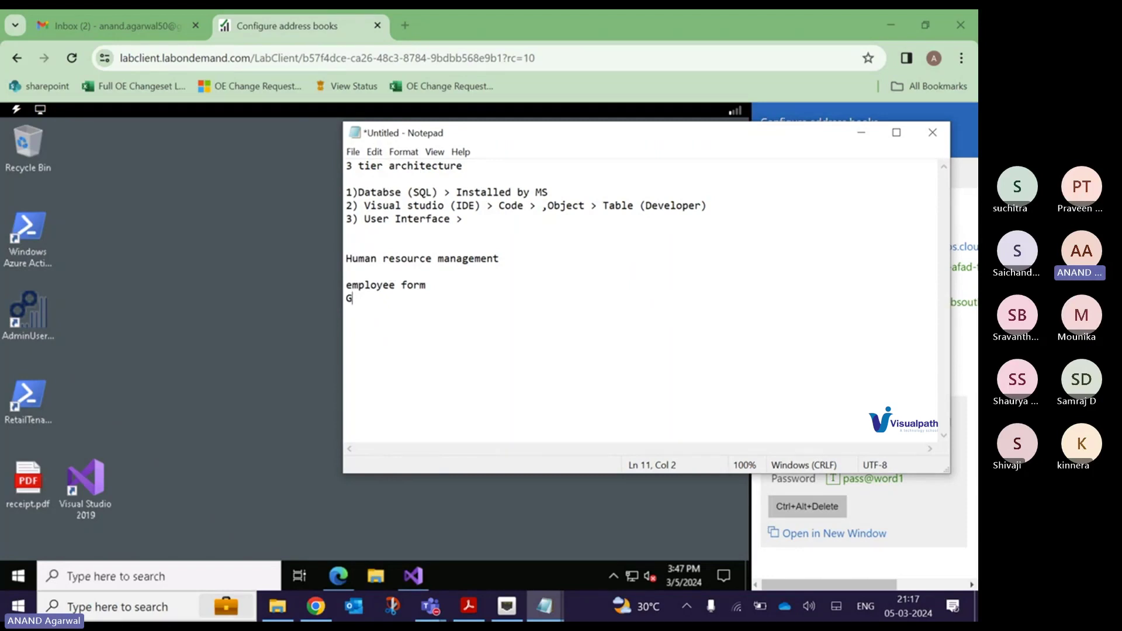
{"action": "type", "text": "enerate report for al"}
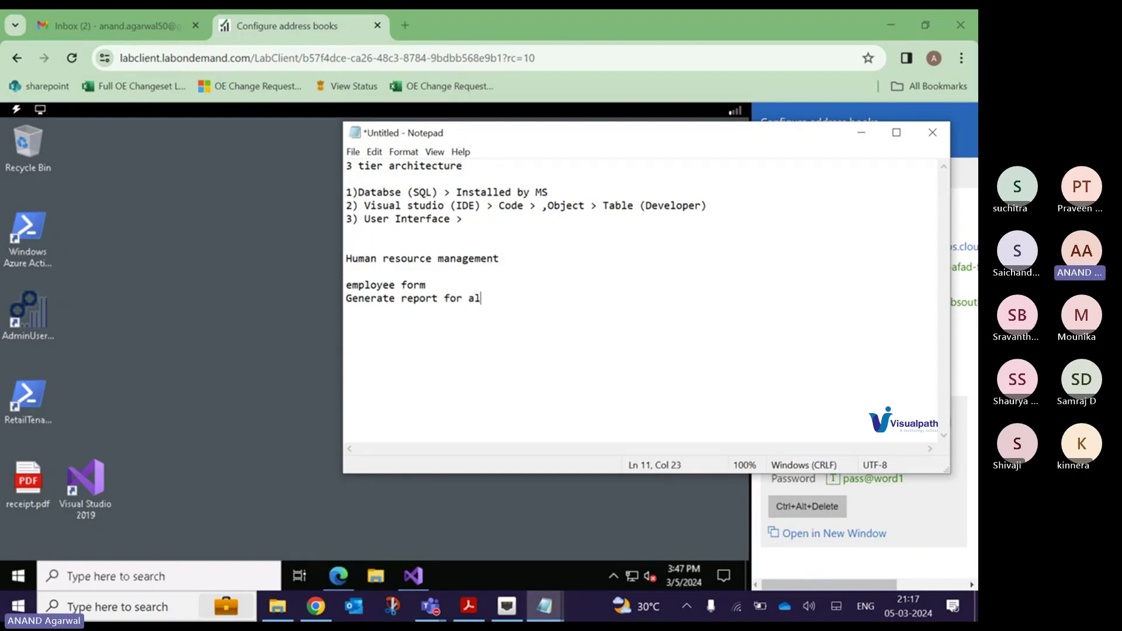
{"action": "type", "text": "l employeee"}
- Append "> All Companies" to the Human resource management heading
{"action": "left_click", "coordinate": [520, 258]}
{"action": "type", "text": "> "}
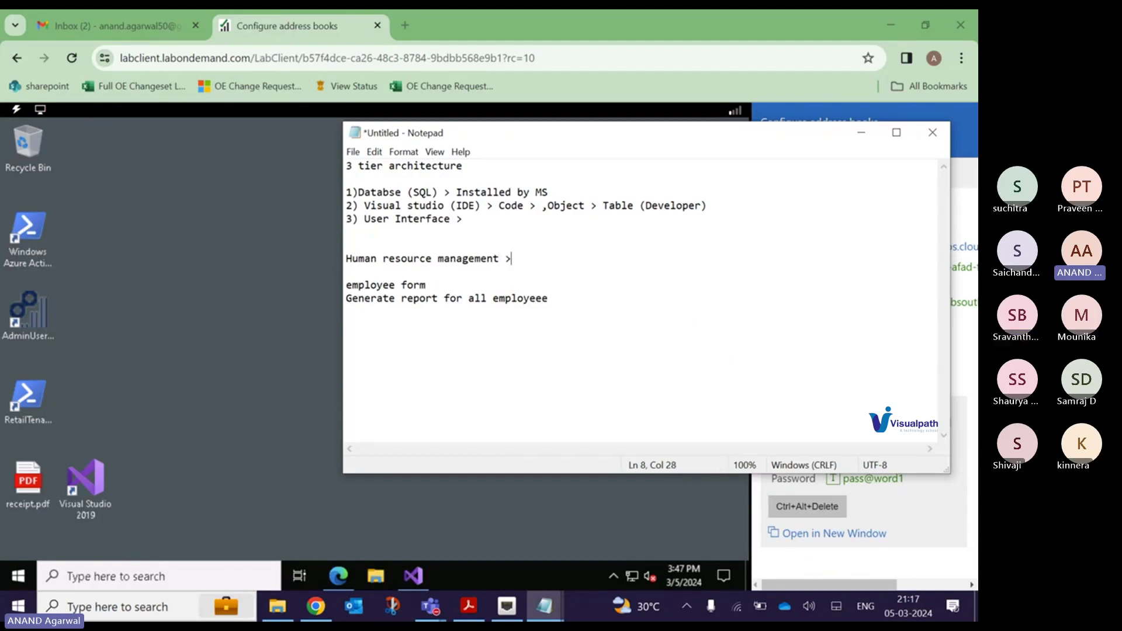
{"action": "type", "text": "All"}
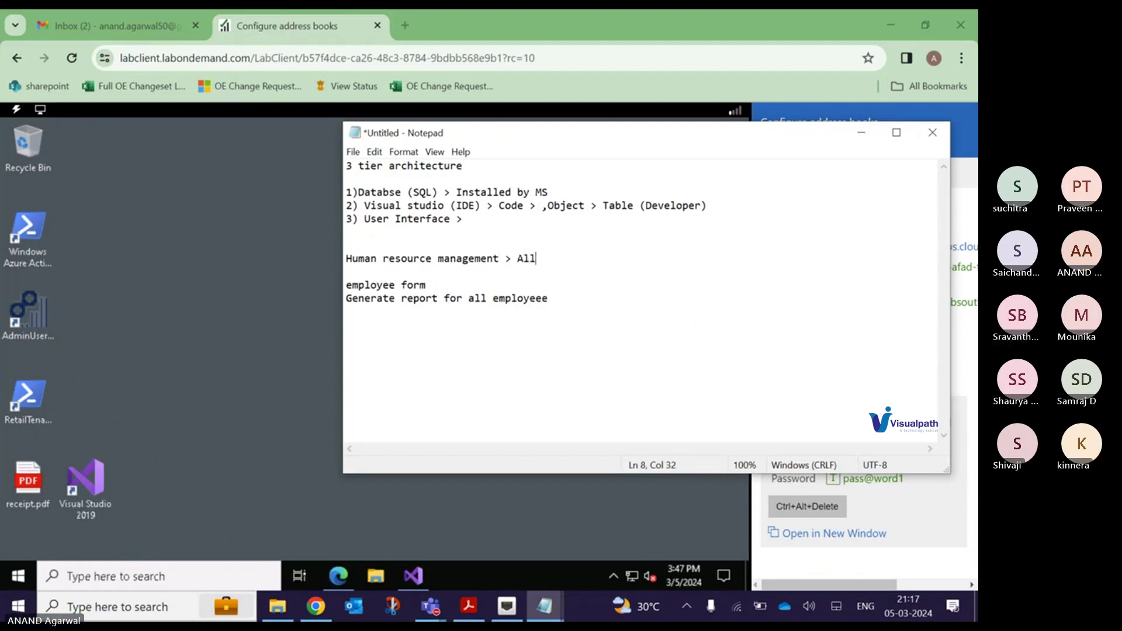
{"action": "type", "text": " Companies"}
- Insert the line "> Common solution for all countries/ Companies and clients" directly above the Human resource management heading
{"action": "key", "text": "Up"}
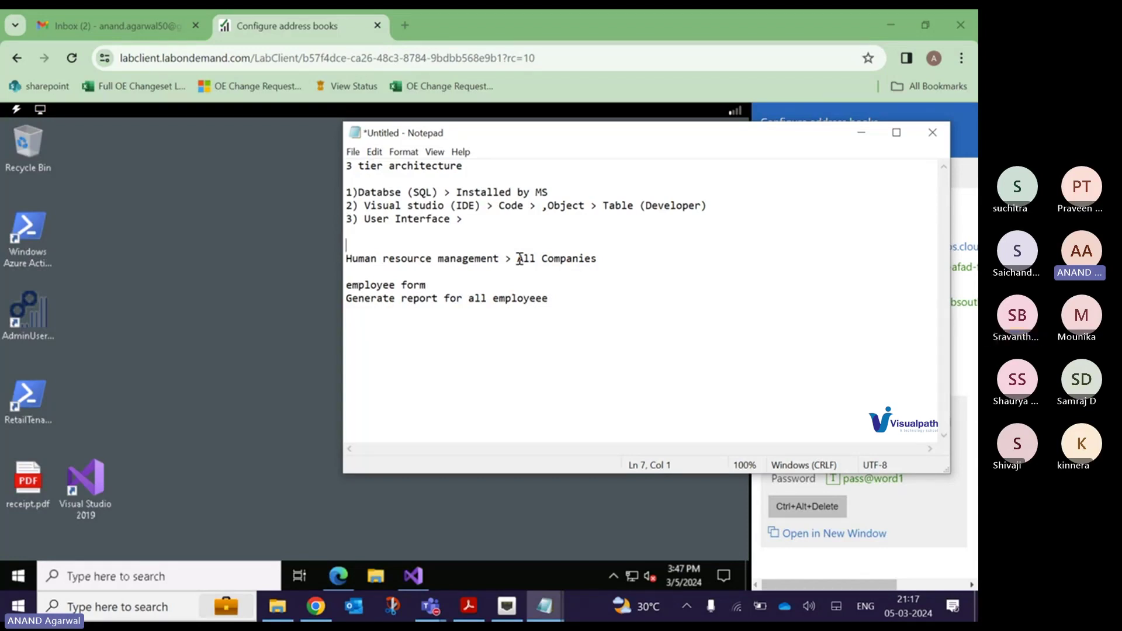
{"action": "type", "text": "> Common solution for al"}
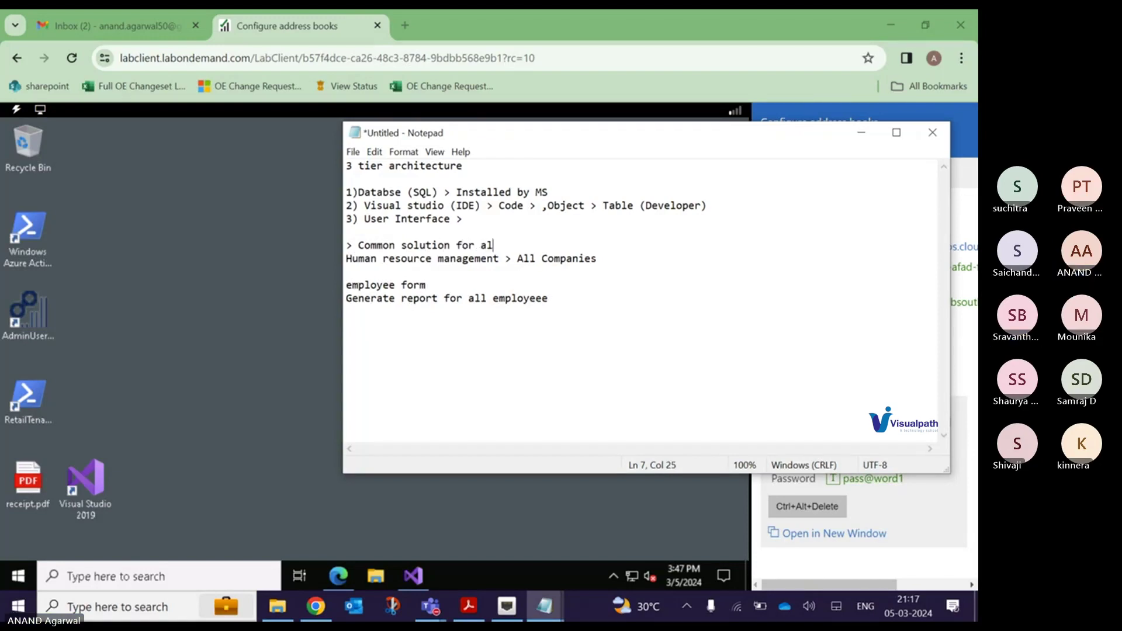
{"action": "type", "text": "l countries/"}
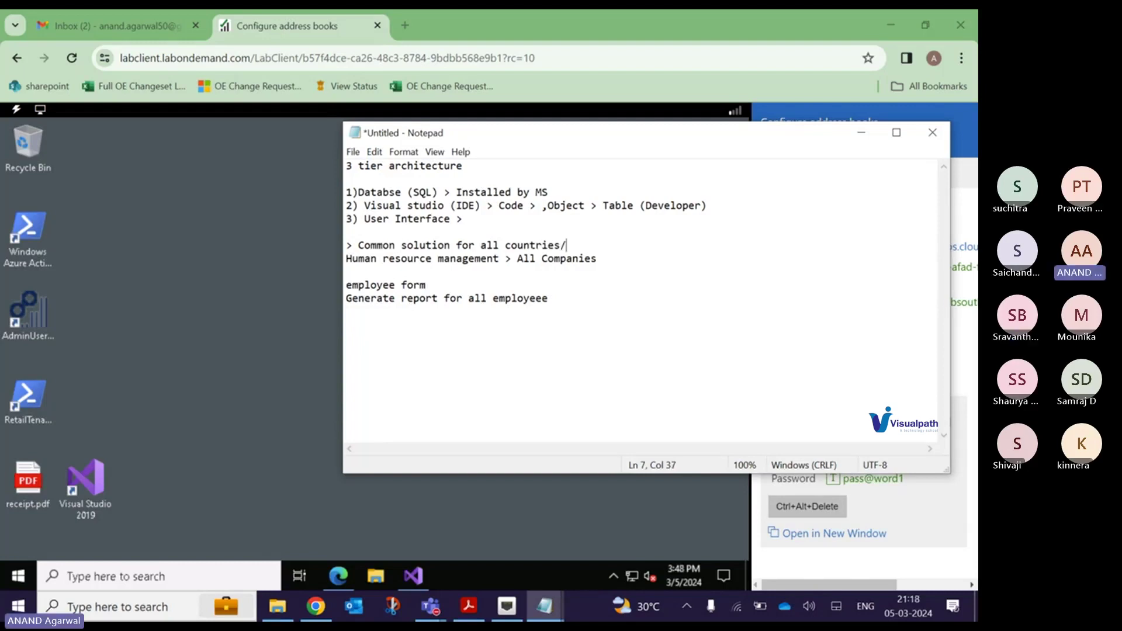
{"action": "type", "text": " Compa"}
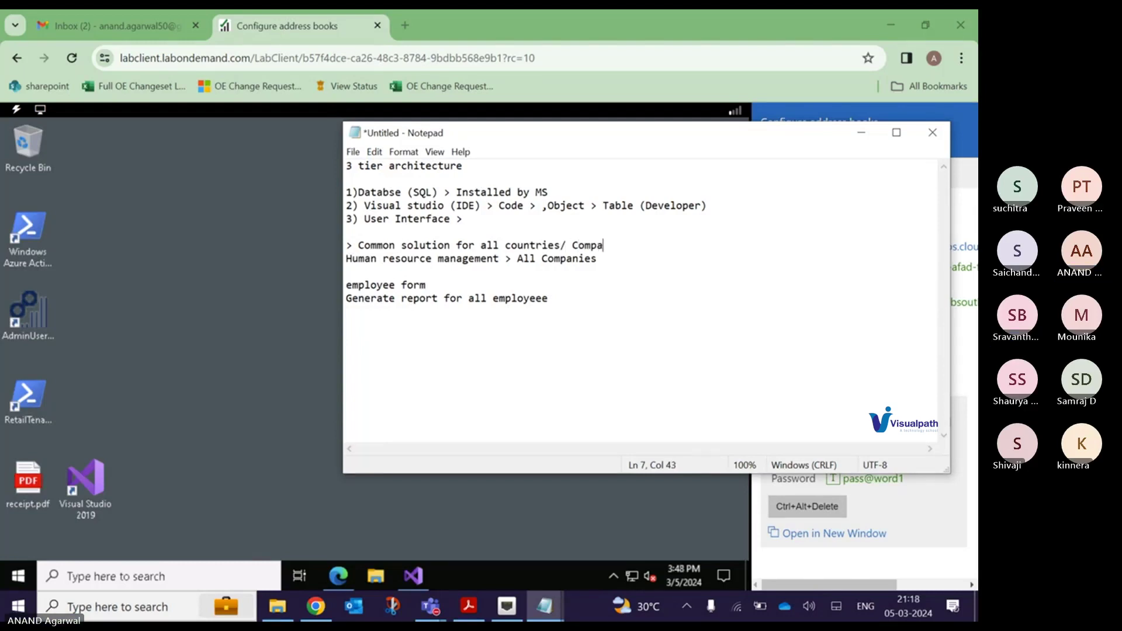
{"action": "type", "text": "nies and clients"}
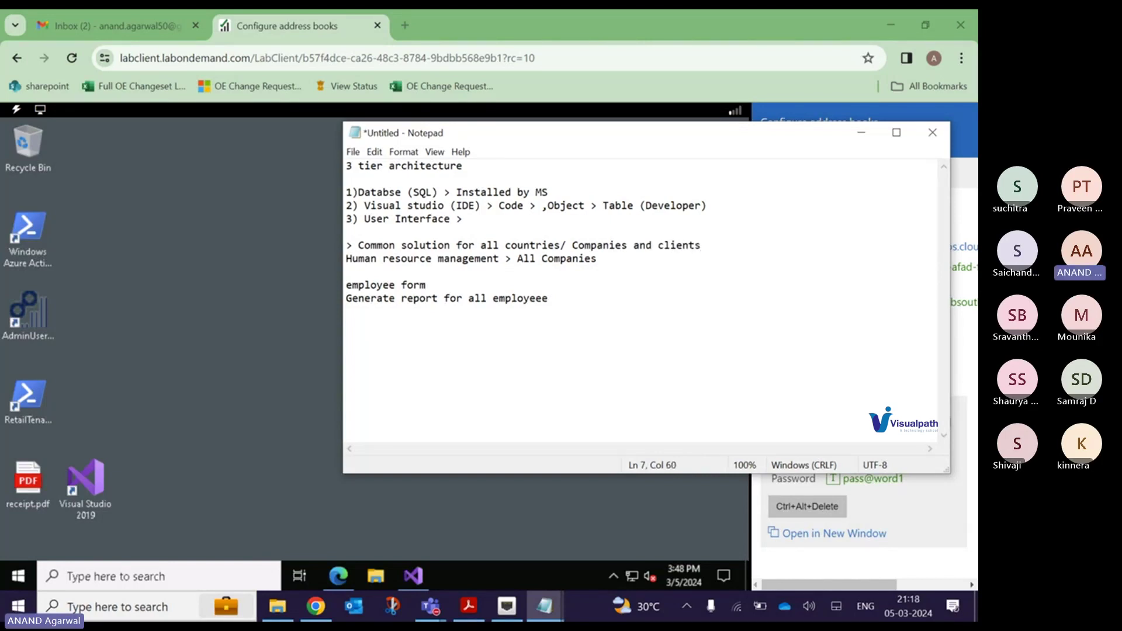
- Insert two blank lines between the Common solution line and the Human resource management heading
{"action": "left_click", "coordinate": [361, 245]}
{"action": "left_click", "coordinate": [731, 245]}
{"action": "key", "text": "Return"}
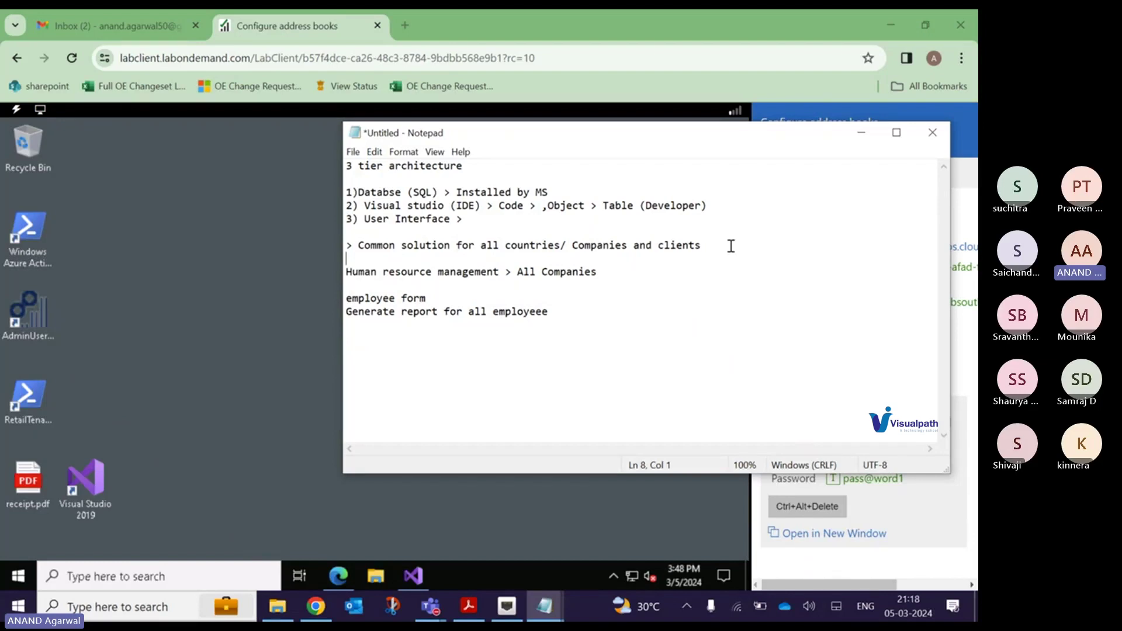
{"action": "key", "text": "Return"}
{"action": "key", "text": "Down"}
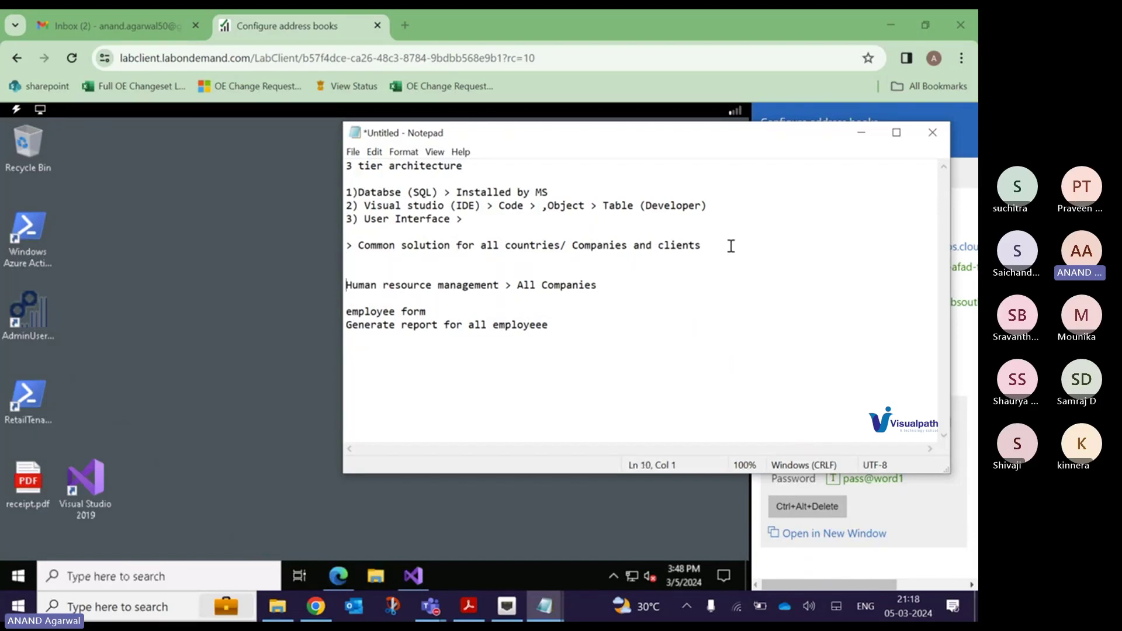
- Highlight "Human resource management" and the employee form line in the note
{"action": "key", "text": "ctrl+shift+Right"}
{"action": "key", "text": "ctrl+shift+Right"}
{"action": "key", "text": "ctrl+shift+Right"}
{"action": "key", "text": "Right"}
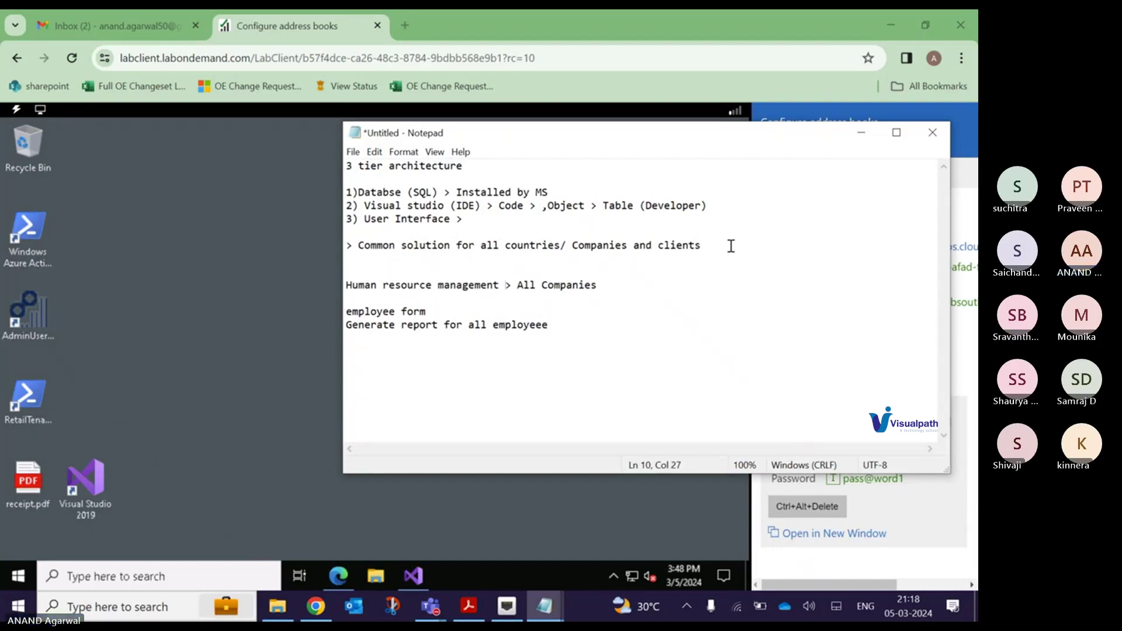
{"action": "left_click_drag", "start_coordinate": [344, 316], "coordinate": [438, 324]}
- Add the line "setup forms" between the employee form line and the report line
{"action": "left_click", "coordinate": [438, 316]}
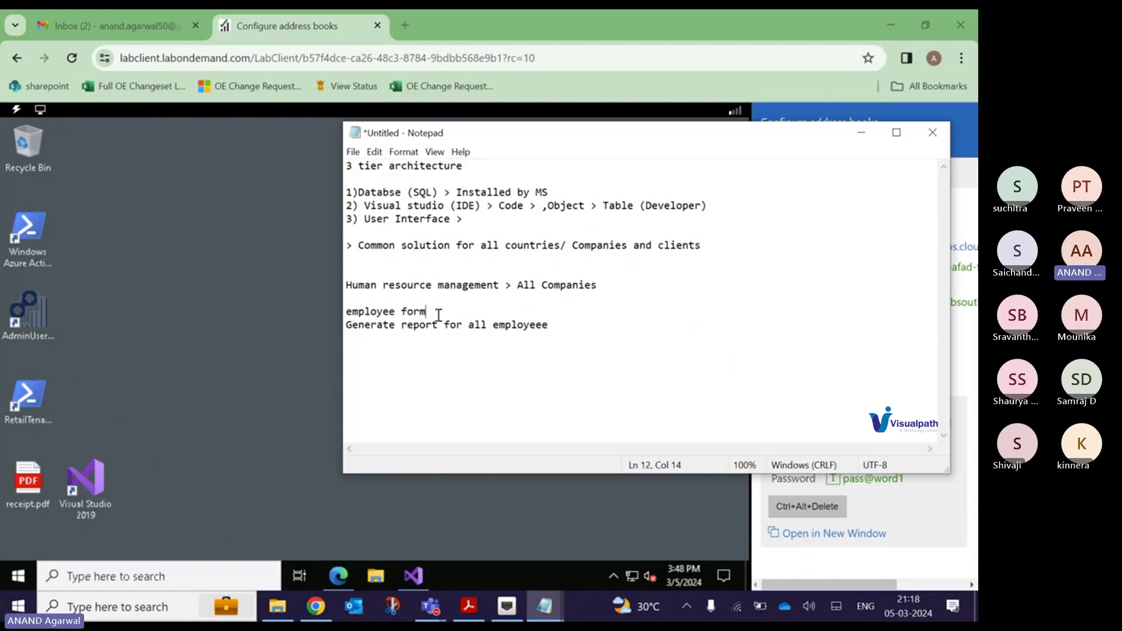
{"action": "key", "text": "Return"}
{"action": "type", "text": "setup"}
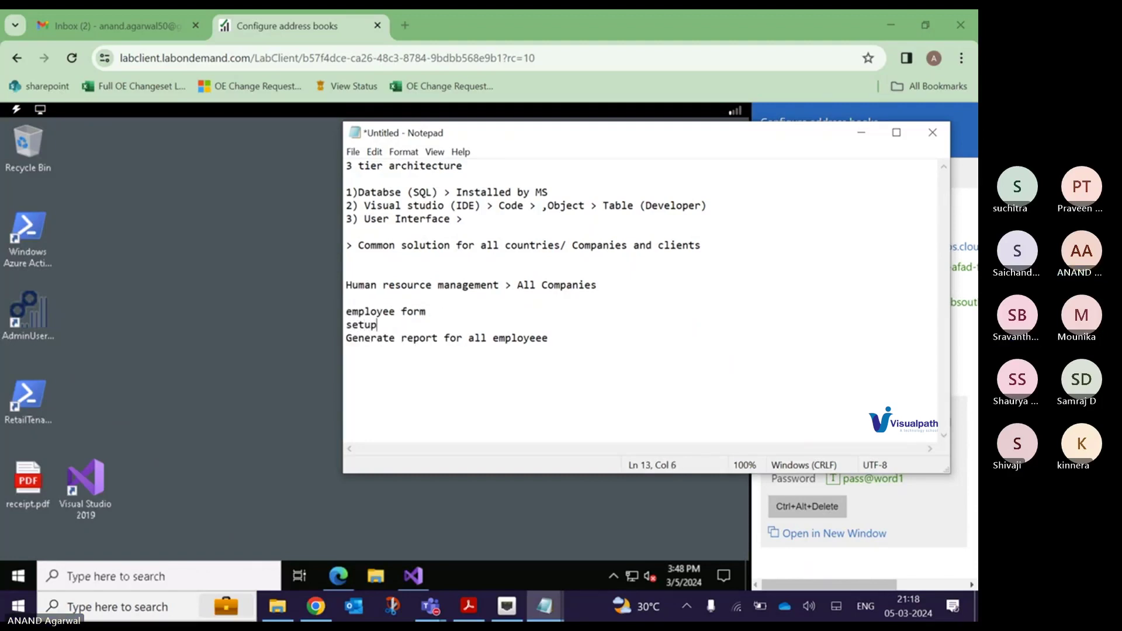
{"action": "type", "text": " forms"}
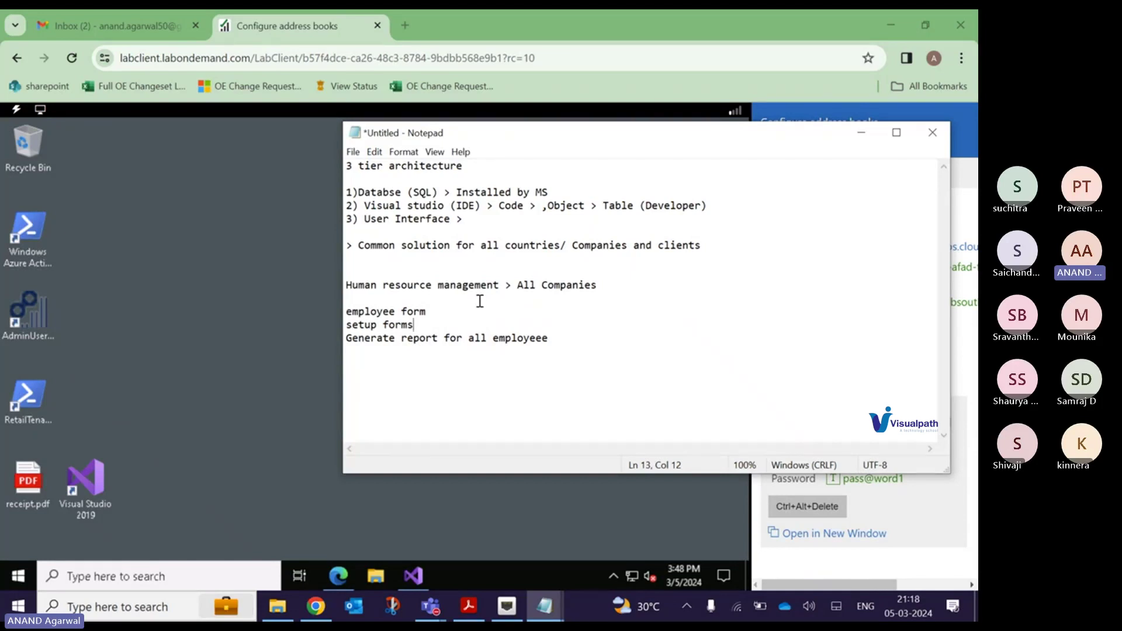
- Highlight the words "Human resource management" repeatedly to point out the module
{"action": "left_click_drag", "start_coordinate": [503, 289], "coordinate": [349, 286]}
{"action": "left_click", "coordinate": [349, 285]}
{"action": "left_click_drag", "start_coordinate": [349, 285], "coordinate": [501, 285]}
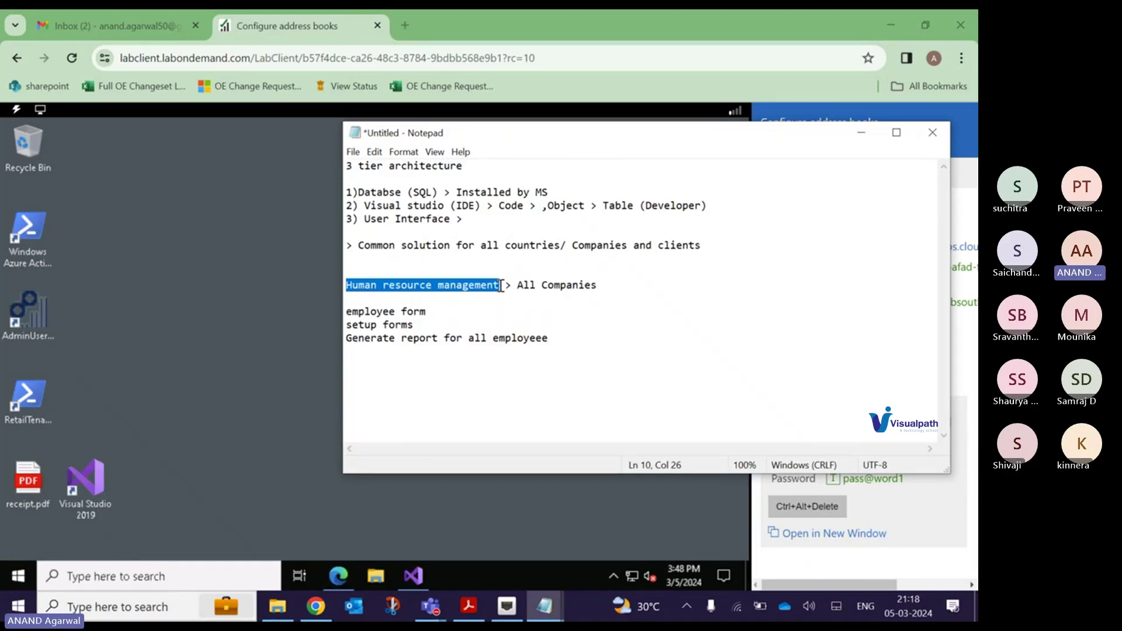
{"action": "left_click", "coordinate": [501, 286]}
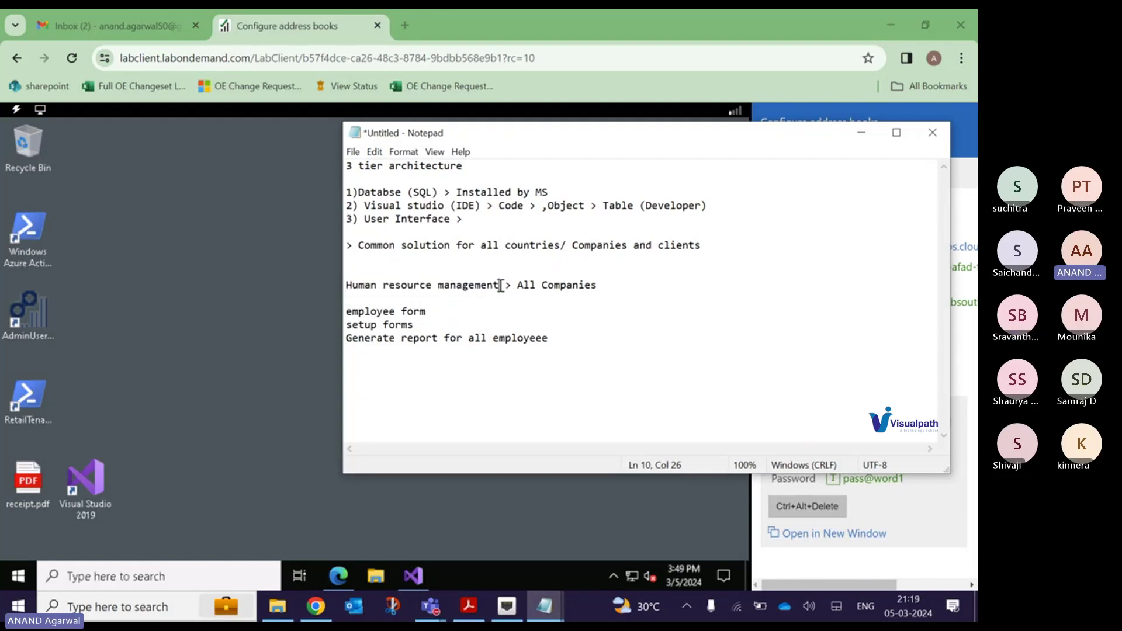
{"action": "left_click_drag", "start_coordinate": [501, 286], "coordinate": [353, 282]}
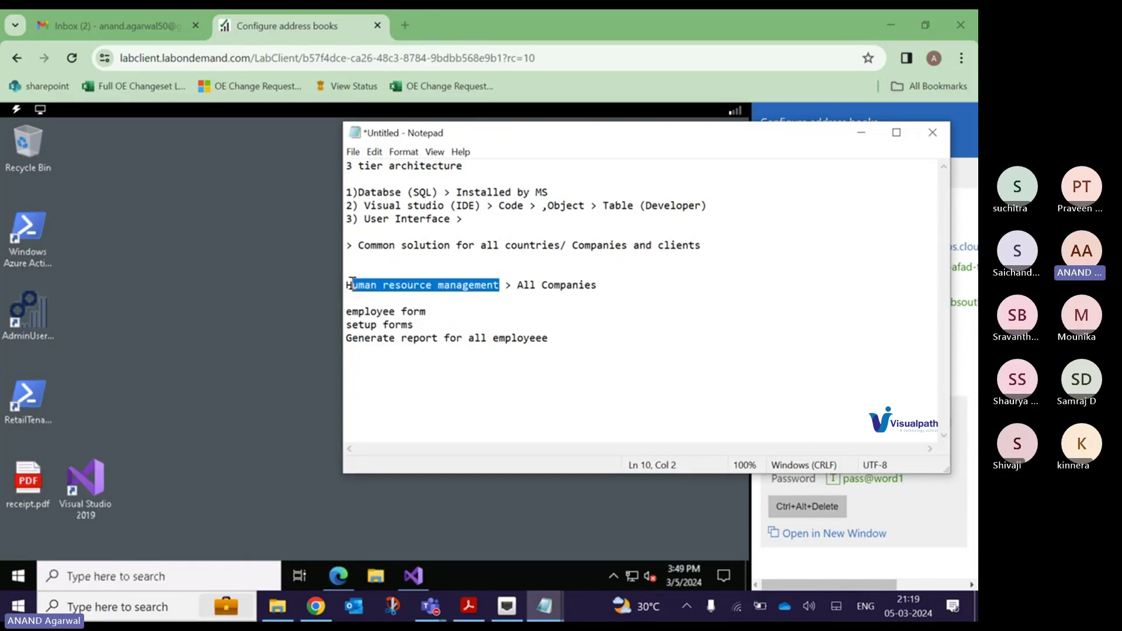
{"action": "left_click", "coordinate": [560, 341]}
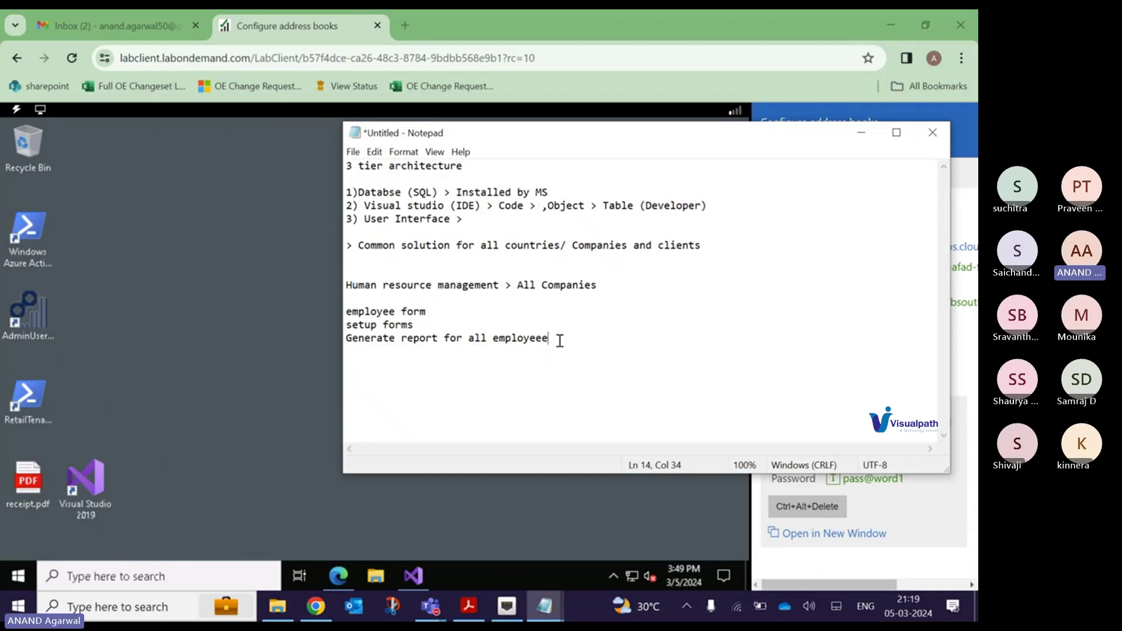
- Insert "(Standard framework )" after "Human resource management", ahead of "> All Companies"
{"action": "left_click", "coordinate": [506, 285]}
{"action": "type", "text": "()"}
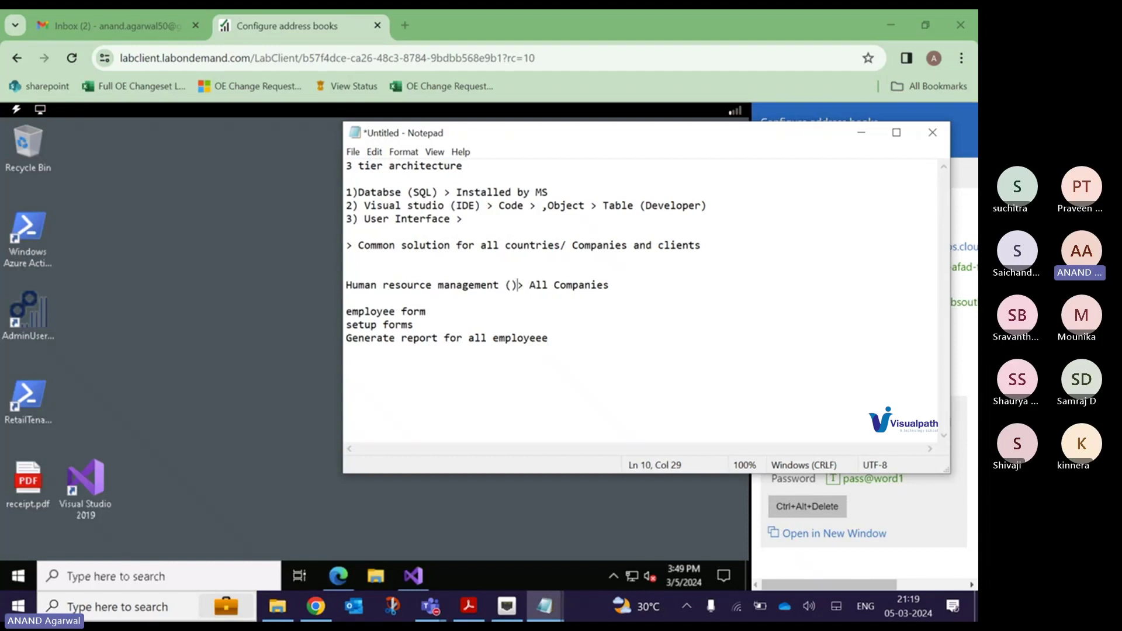
{"action": "key", "text": "Left"}
{"action": "type", "text": "Standard"}
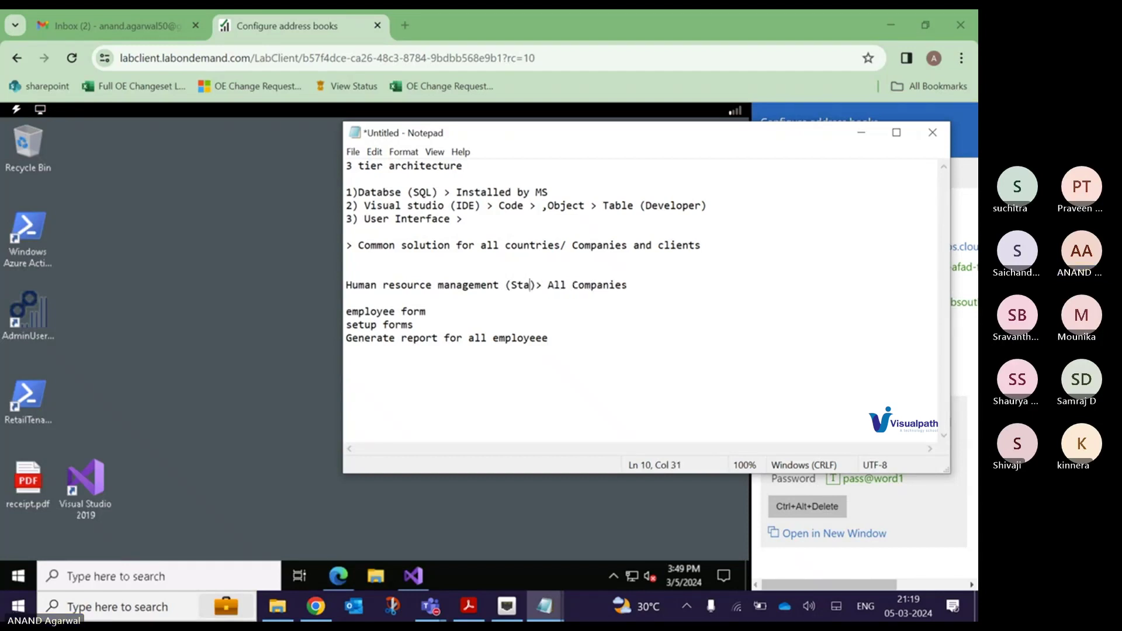
{"action": "type", "text": " framewo"}
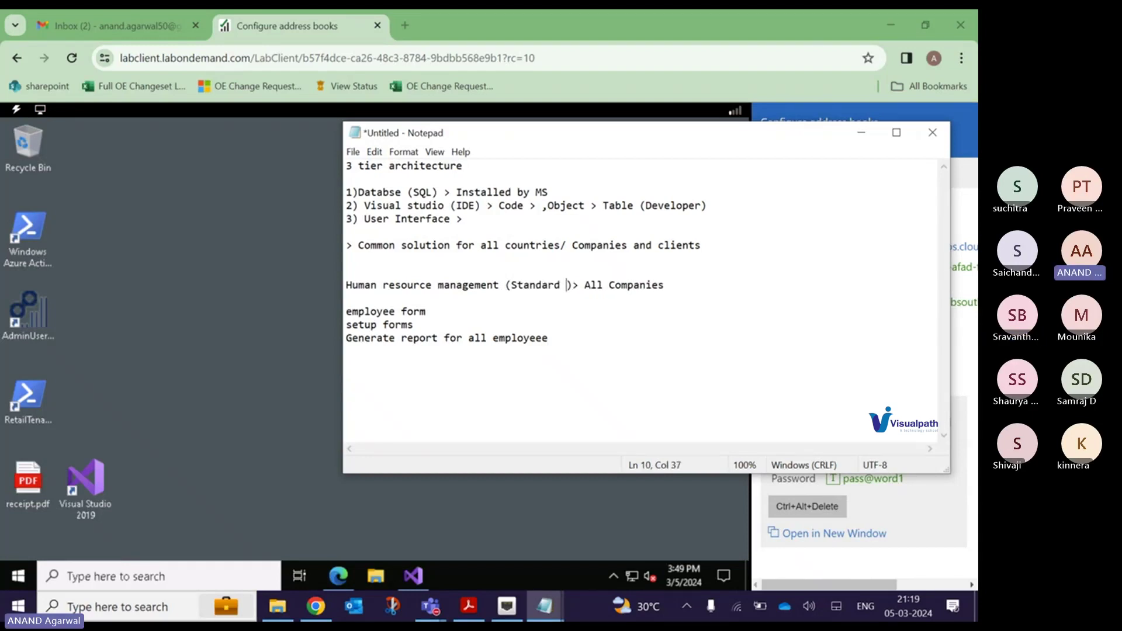
{"action": "type", "text": "rk"}
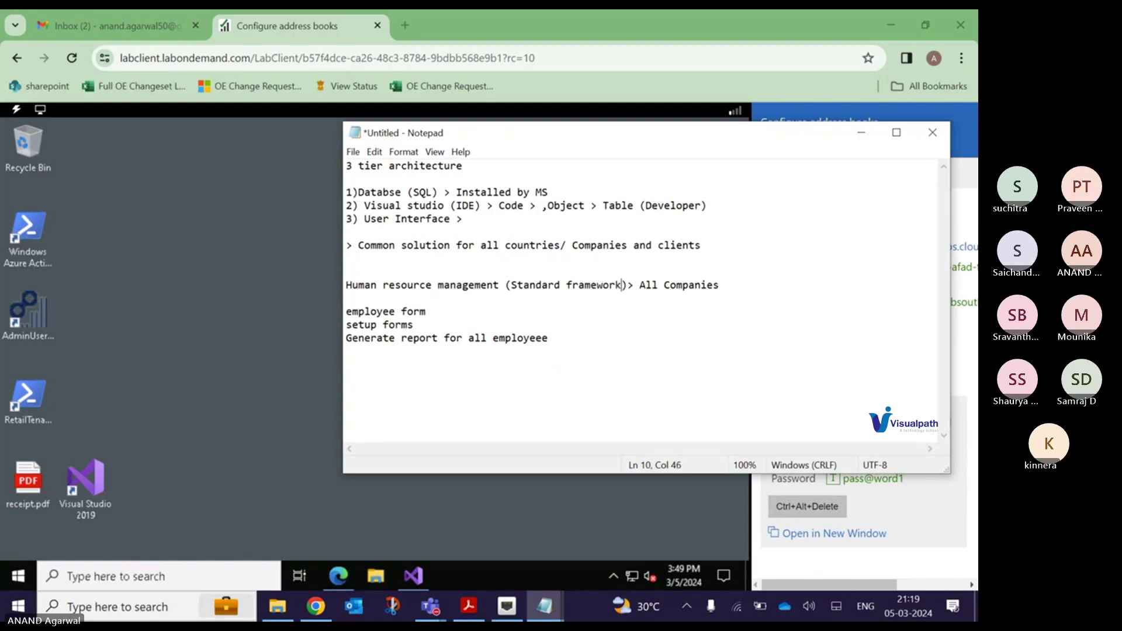
{"action": "left_click", "coordinate": [651, 284]}
{"action": "left_click", "coordinate": [393, 265]}
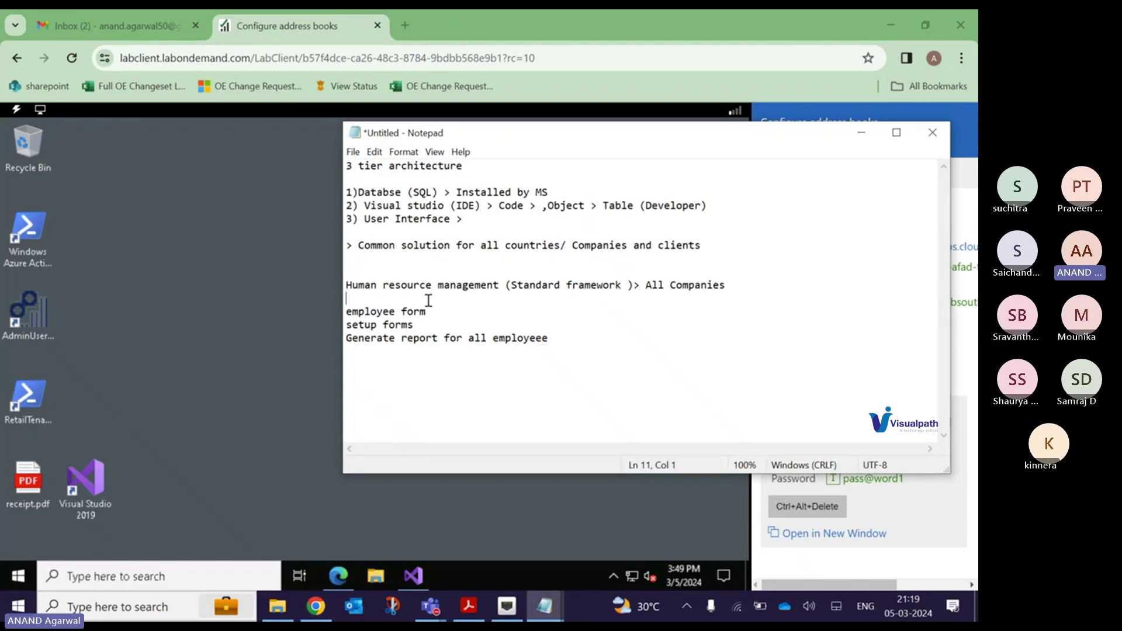
- Add the line "User Interface" at the end of the note, one blank line below the report line
{"action": "left_click", "coordinate": [582, 337]}
{"action": "key", "text": "Return"}
{"action": "key", "text": "Return"}
{"action": "type", "text": "User Interface "}
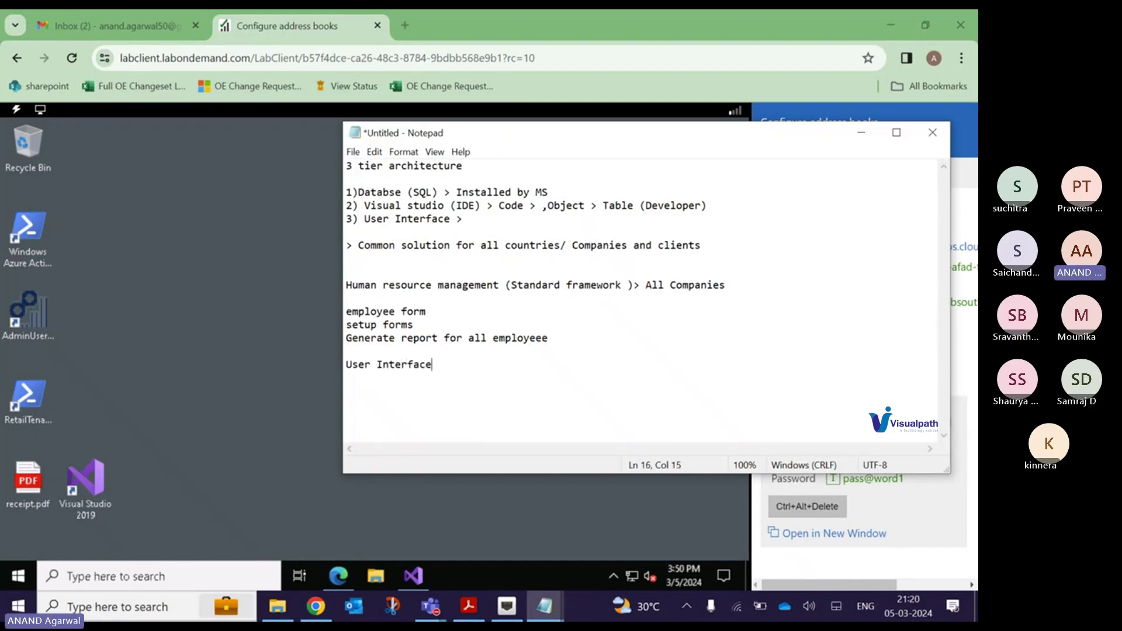
- Append ">" to the last User Interface line and highlight the three numbered tier lines to point them out
{"action": "type", "text": ">"}
{"action": "left_click", "coordinate": [473, 218]}
{"action": "left_click_drag", "start_coordinate": [474, 218], "coordinate": [731, 207]}
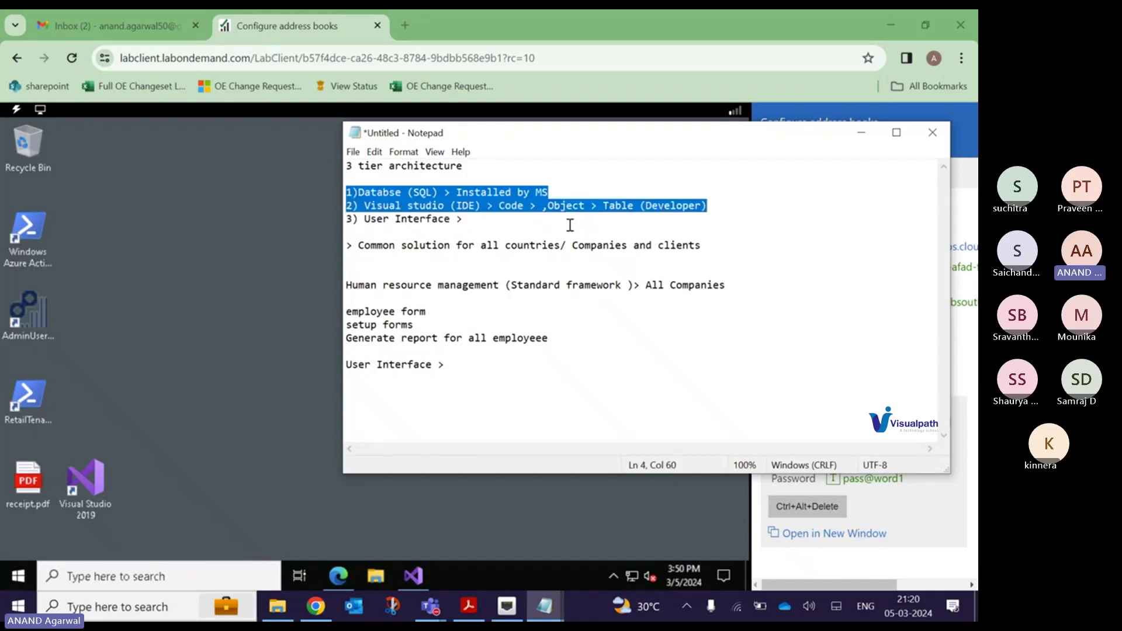
{"action": "left_click", "coordinate": [536, 217]}
{"action": "key", "text": "shift+Home"}
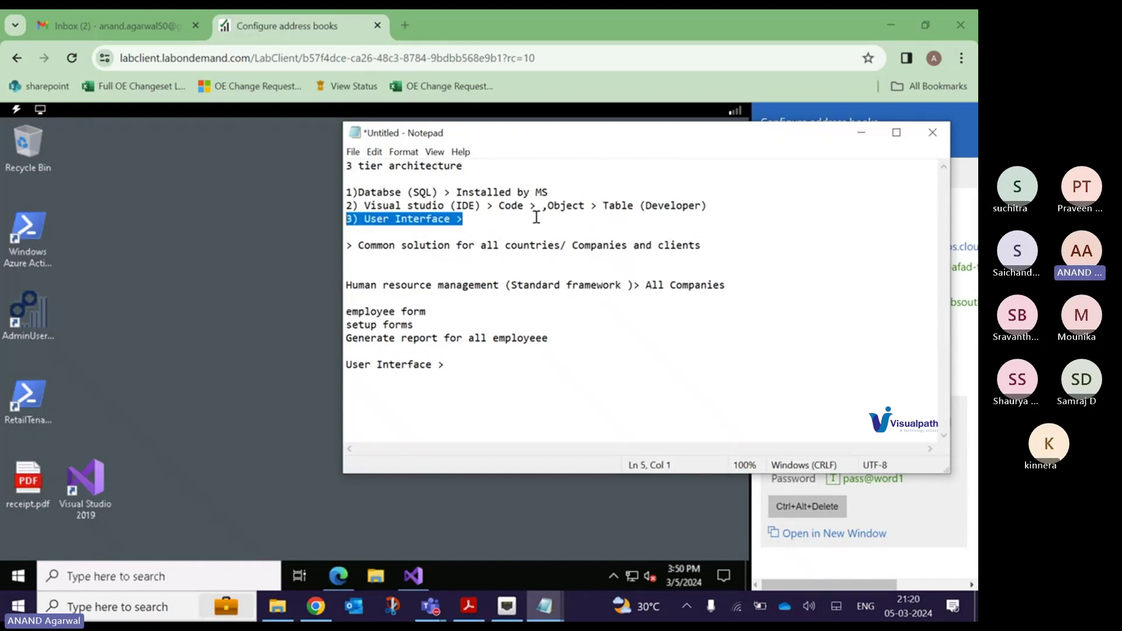
- Complete the third tier line with "client or user or end user" and add an empty line below it
{"action": "left_click", "coordinate": [536, 218]}
{"action": "type", "text": "c"}
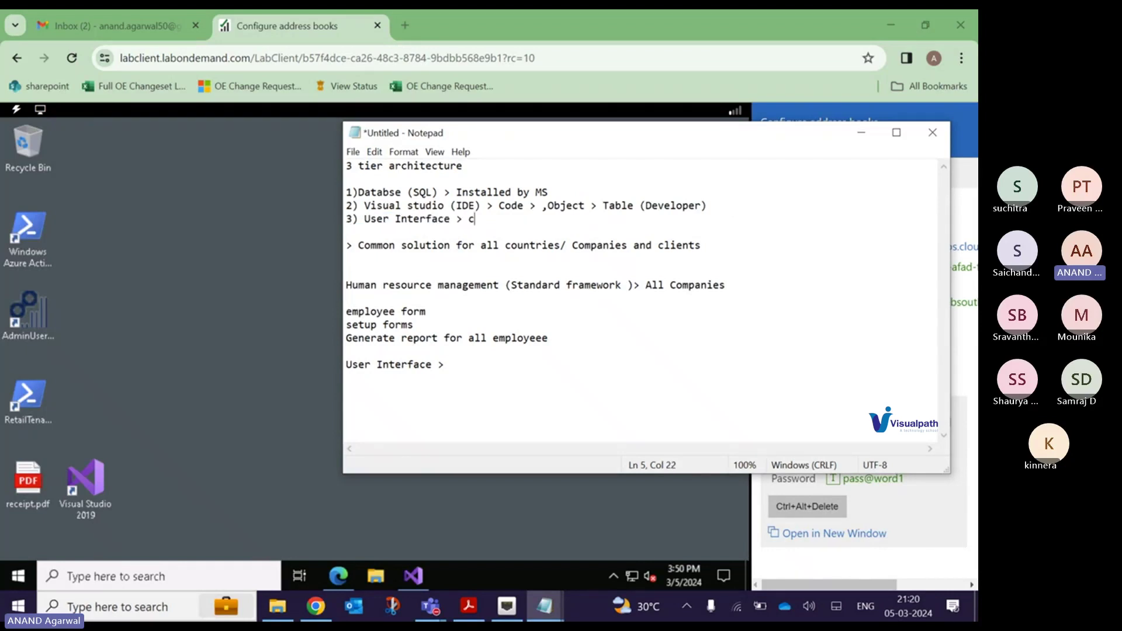
{"action": "type", "text": "lient o"}
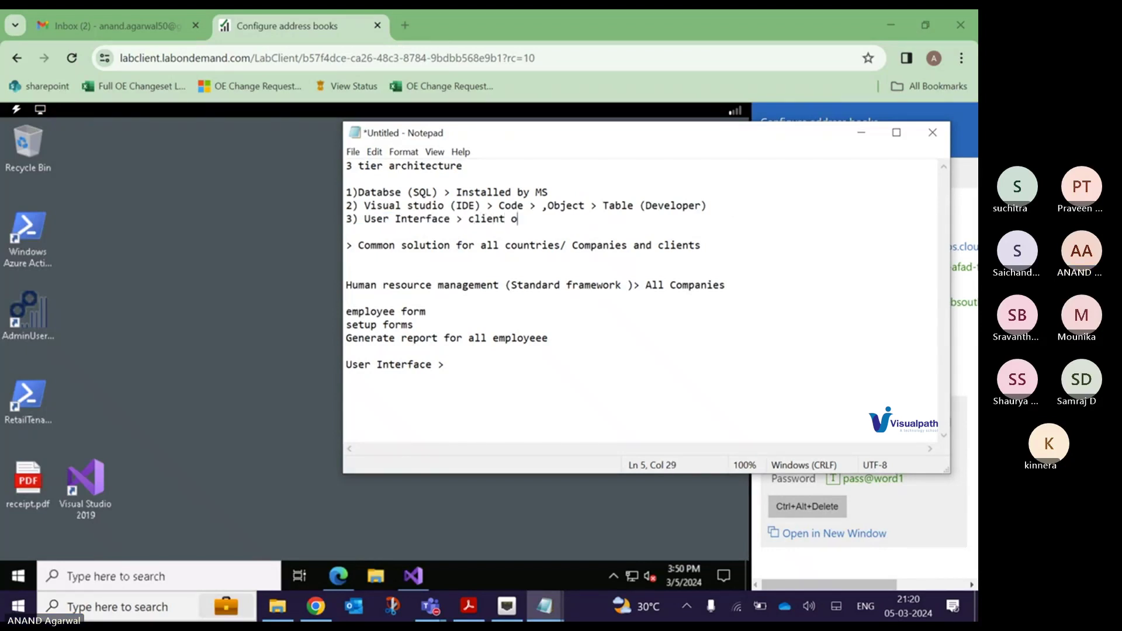
{"action": "type", "text": "r user "}
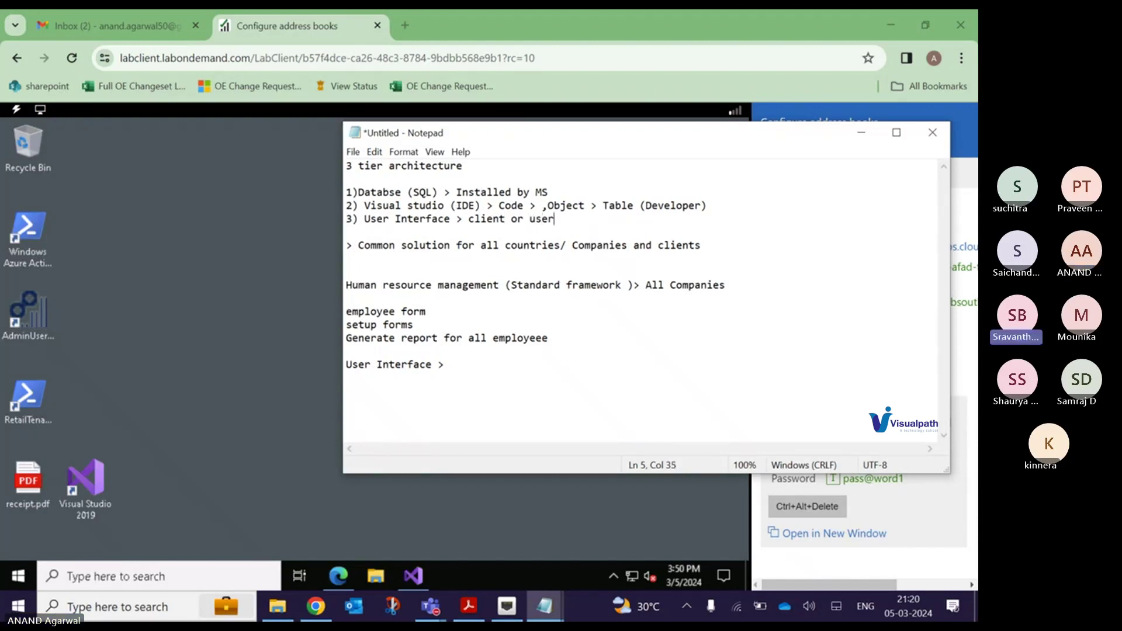
{"action": "type", "text": "or end"}
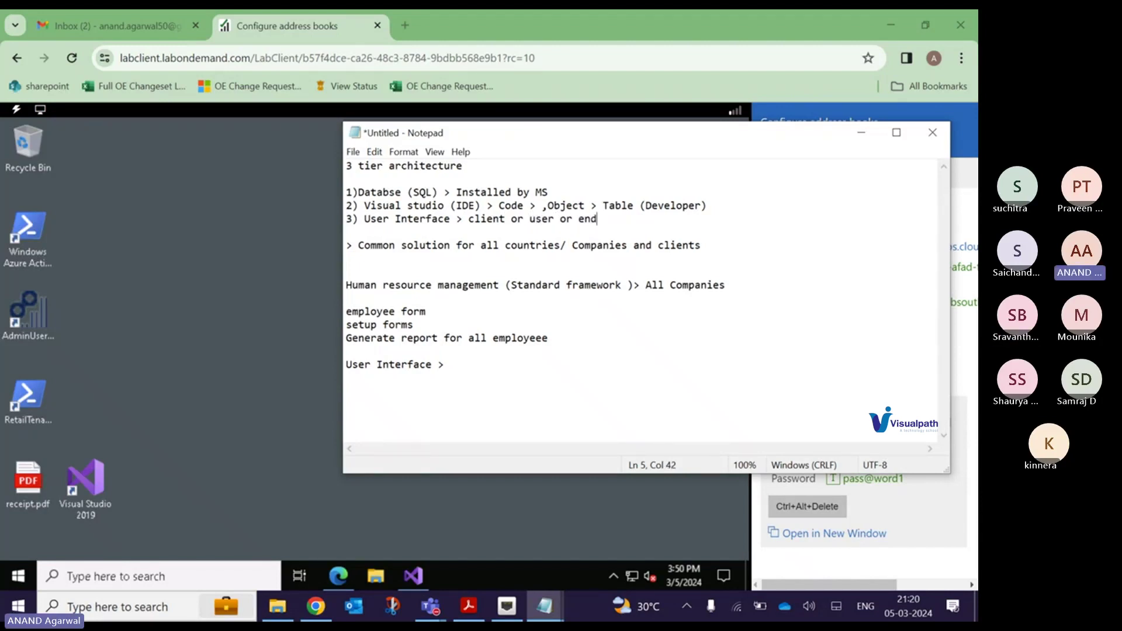
{"action": "type", "text": " user"}
{"action": "key", "text": "Return"}
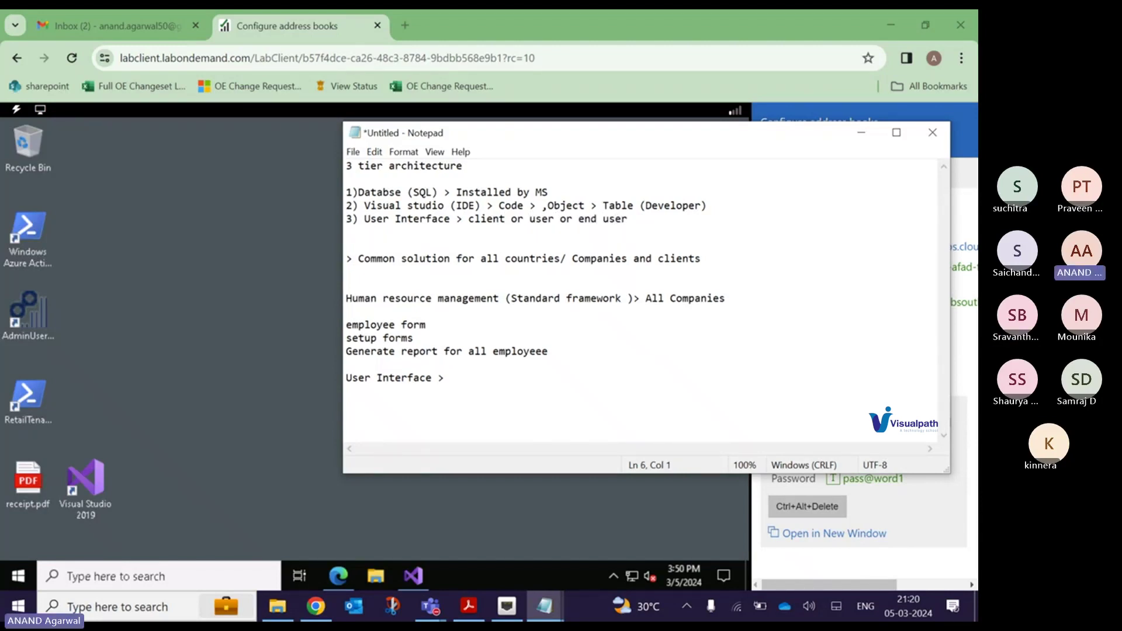
- Bring up Microsoft Edge on the lab desktop and close its What's New and login.microsoftonline.com pages
{"action": "left_click", "coordinate": [291, 343]}
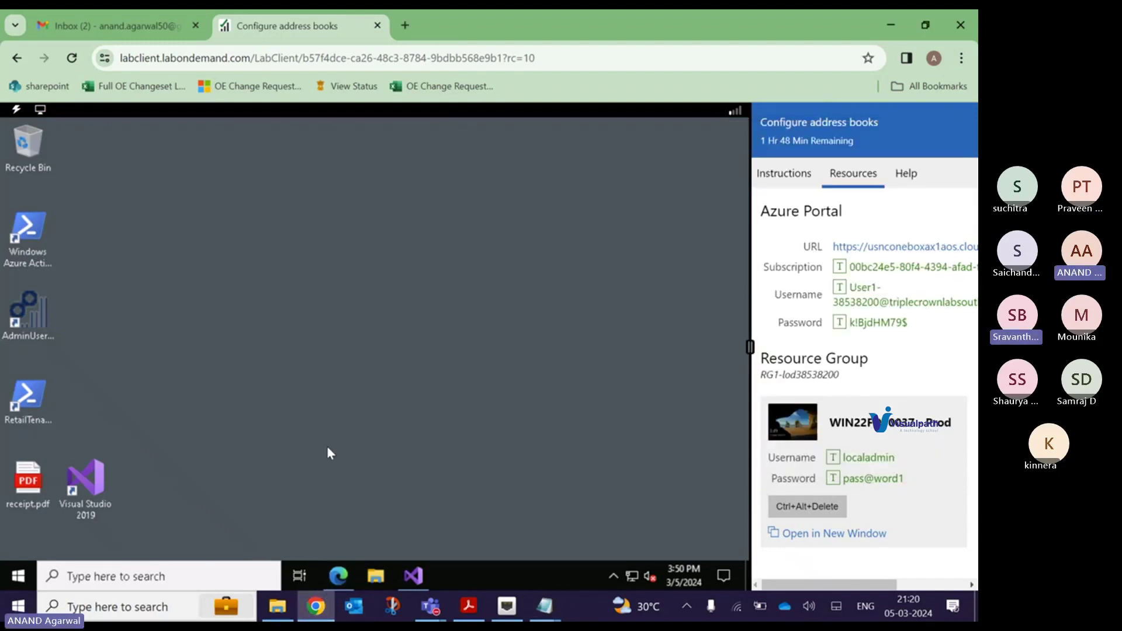
{"action": "left_click", "coordinate": [337, 576]}
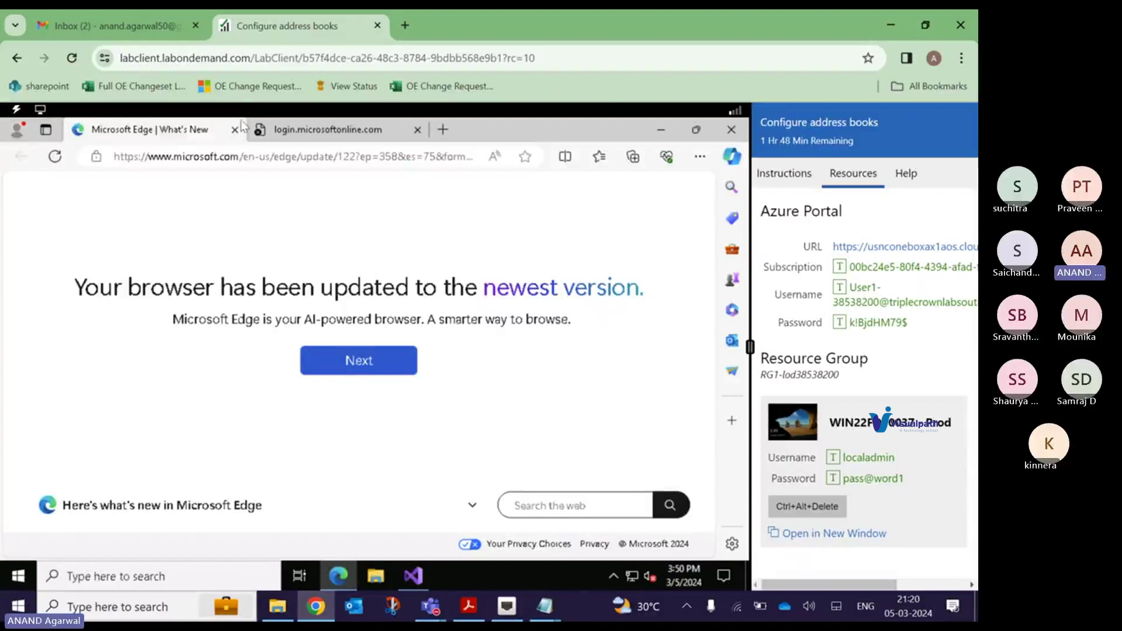
{"action": "left_click", "coordinate": [235, 130]}
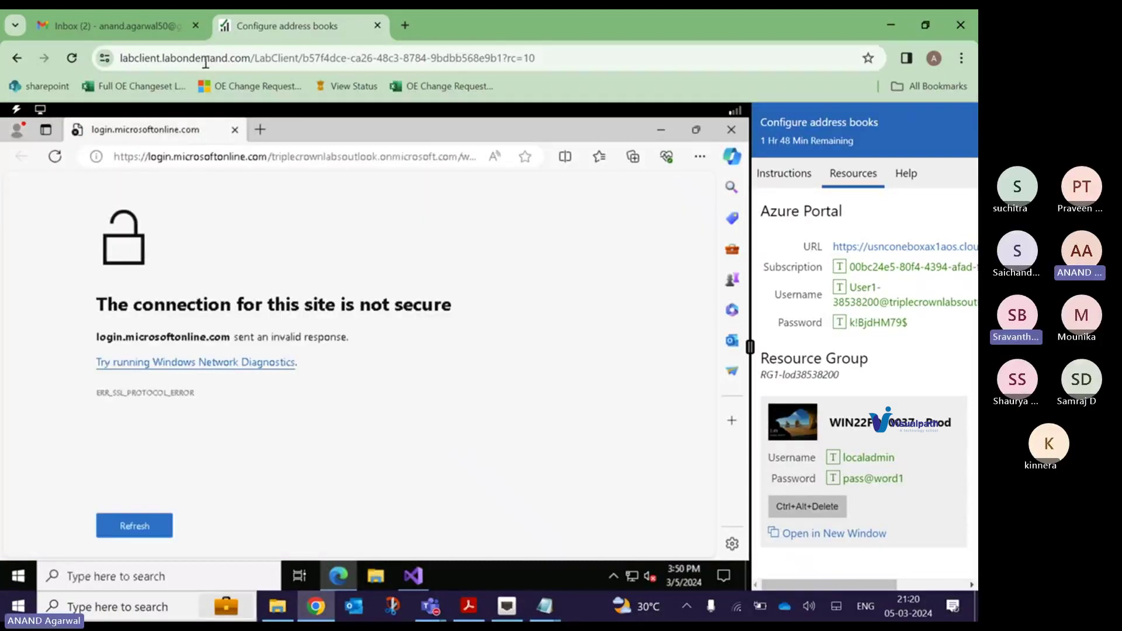
{"action": "left_click", "coordinate": [235, 130]}
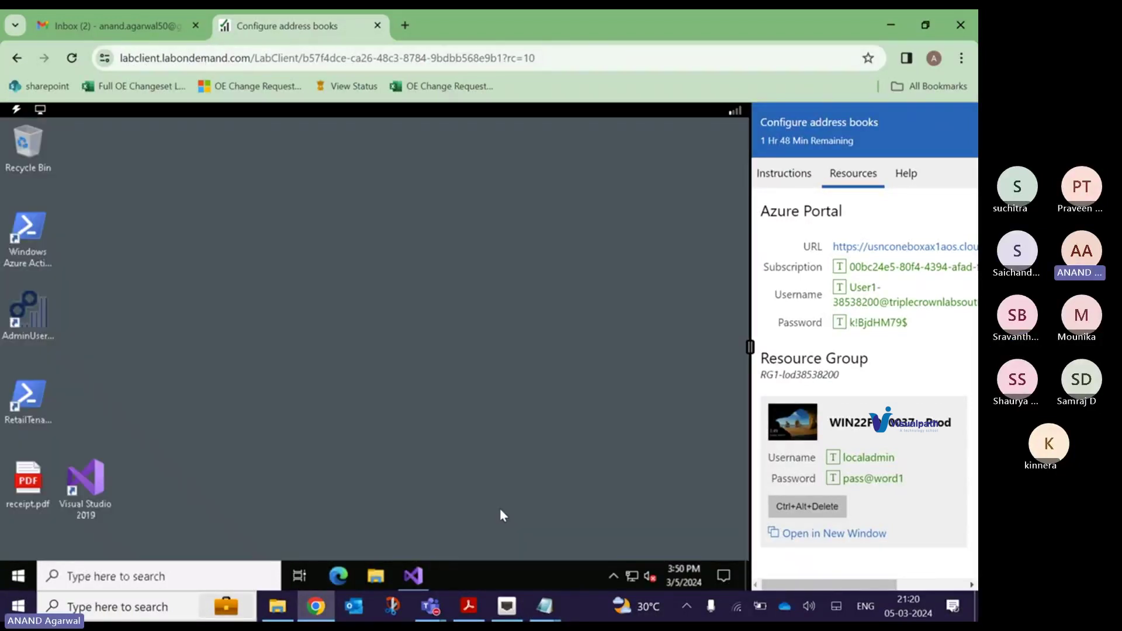
- Return to the note and add the line "2004 > AX2004" below the last User Interface line, leaving one blank line between
{"action": "mouse_move", "coordinate": [542, 615]}
{"action": "left_click", "coordinate": [552, 535]}
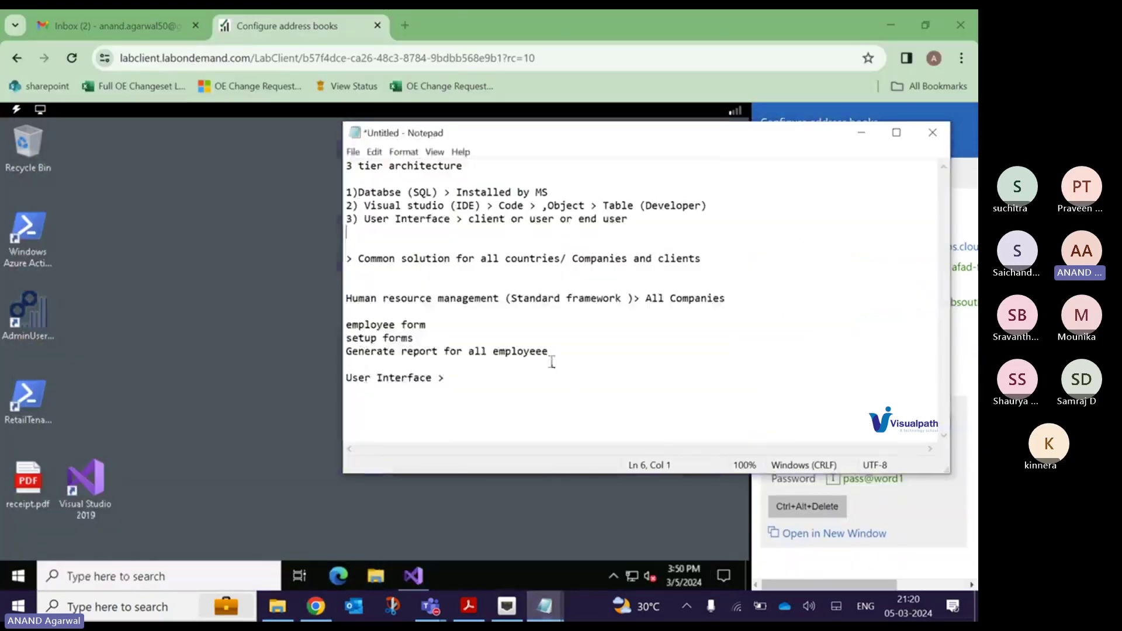
{"action": "key", "text": "Down"}
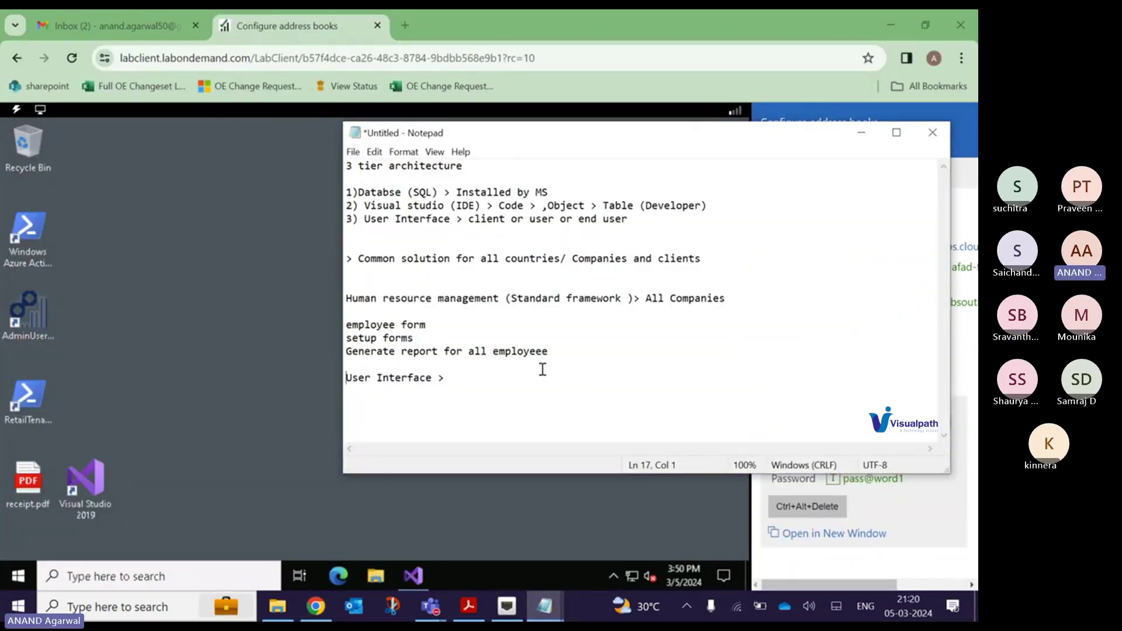
{"action": "key", "text": "Return"}
{"action": "key", "text": "Return"}
{"action": "type", "text": "2004 >"}
{"action": "type", "text": "AX2004"}
{"action": "key", "text": "Return"}
- Write "AX2009" on the line below the AX2004 entry, correcting the mistyped year
{"action": "type", "text": "AX"}
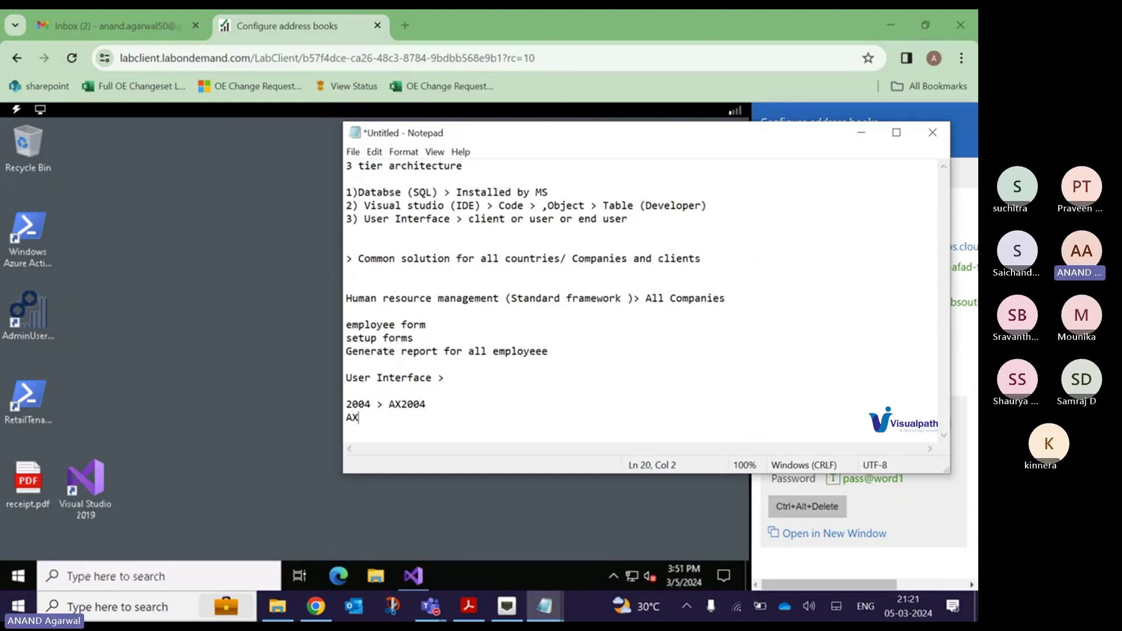
{"action": "type", "text": "2209"}
{"action": "key", "text": "Left"}
{"action": "key", "text": "Left"}
{"action": "key", "text": "BackSpace"}
{"action": "type", "text": "0"}
{"action": "key", "text": "Right"}
{"action": "key", "text": "Right"}
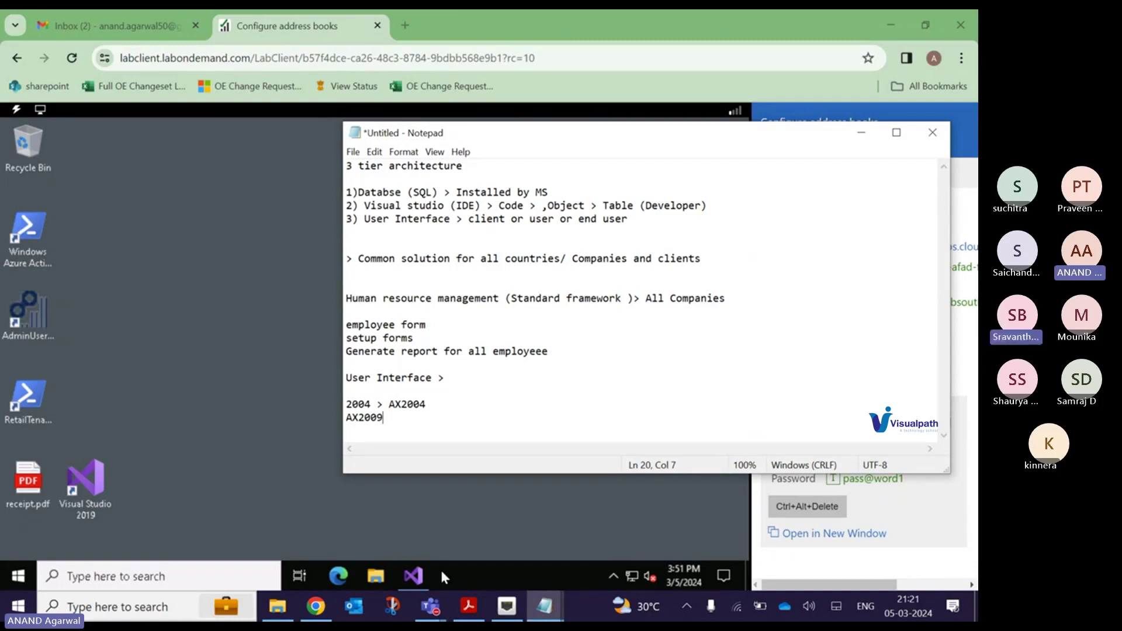
- Make the note window taller and add the line "AX2012 > Browser" below AX2009
{"action": "left_click_drag", "start_coordinate": [412, 473], "coordinate": [402, 569]}
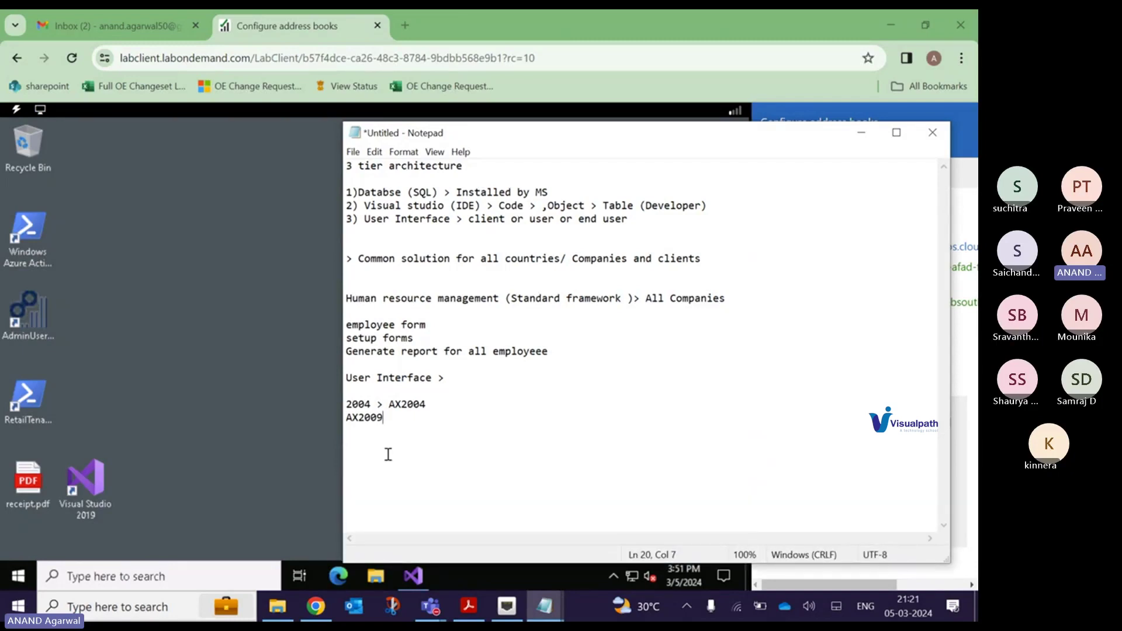
{"action": "key", "text": "Return"}
{"action": "type", "text": "AX2012"}
{"action": "left_click_drag", "start_coordinate": [346, 403], "coordinate": [409, 437]}
{"action": "left_click", "coordinate": [409, 437]}
{"action": "type", "text": "> Browser"}
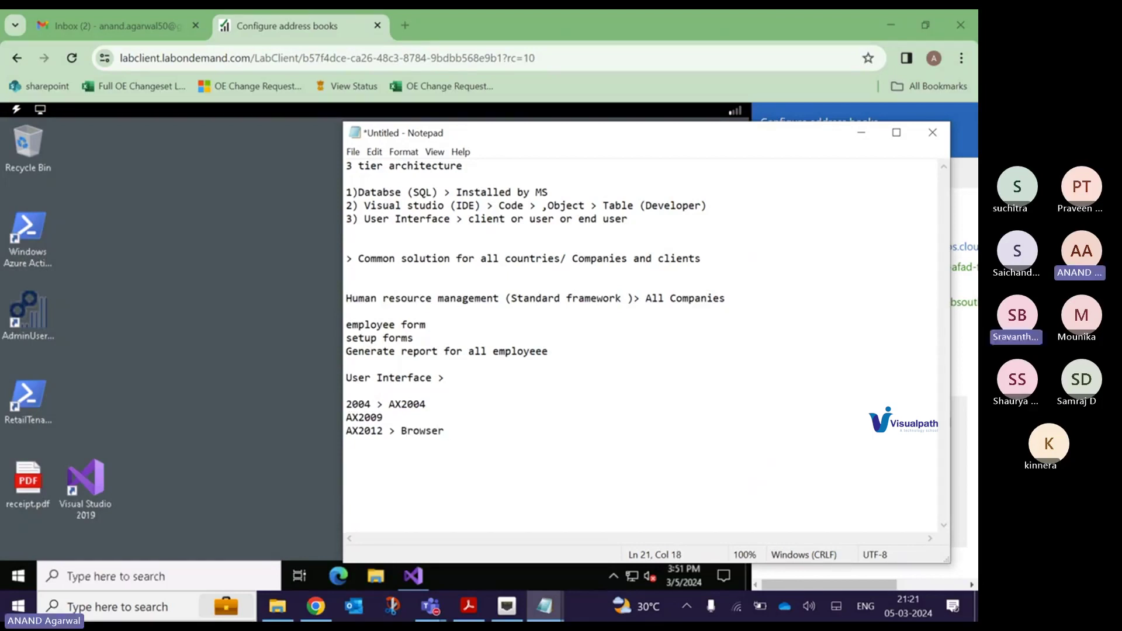
- Move the note window up and heighten it, then add "D365 Finance and operation >" and "Web based environment >" two blank lines below AX2012
{"action": "left_click_drag", "start_coordinate": [496, 134], "coordinate": [490, 60]}
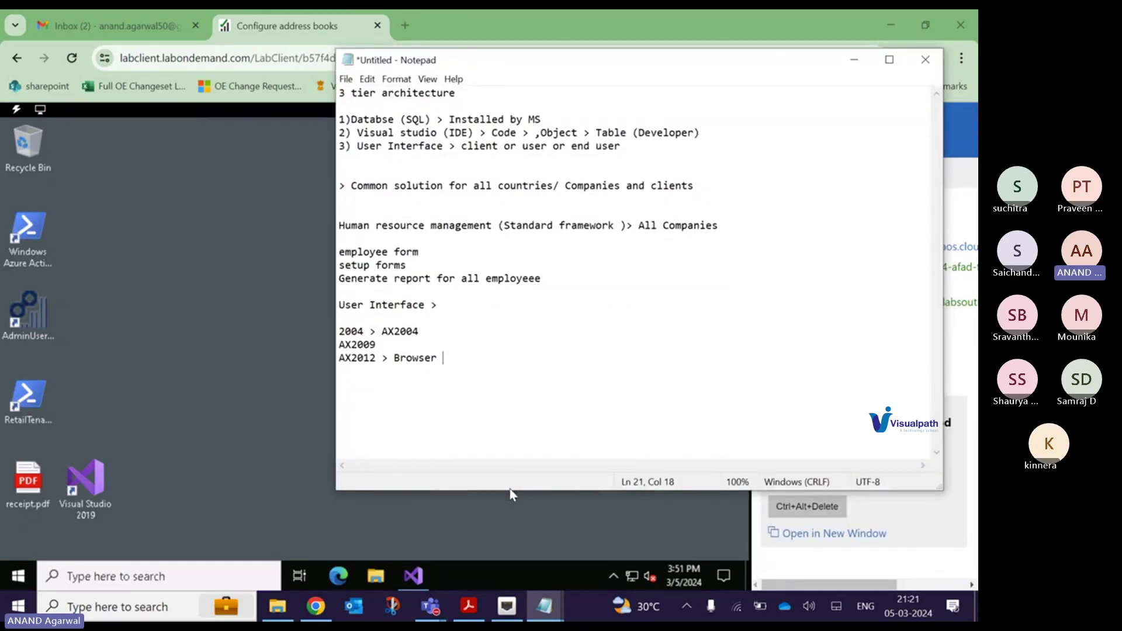
{"action": "left_click_drag", "start_coordinate": [510, 490], "coordinate": [510, 554]}
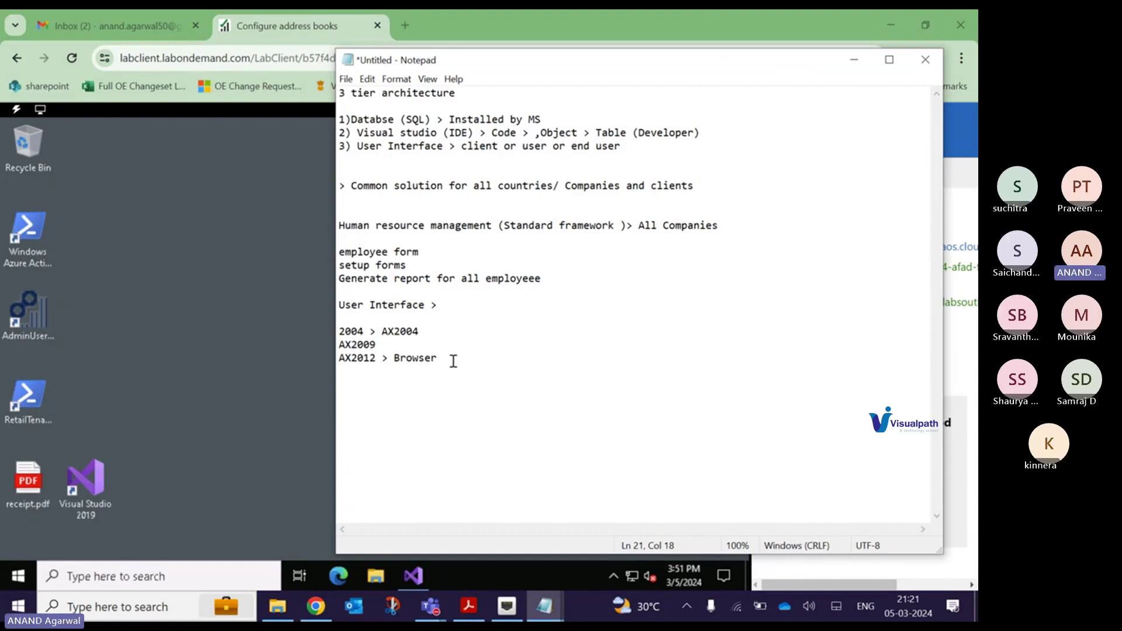
{"action": "key", "text": "Return"}
{"action": "type", "text": "D365 Finance and"}
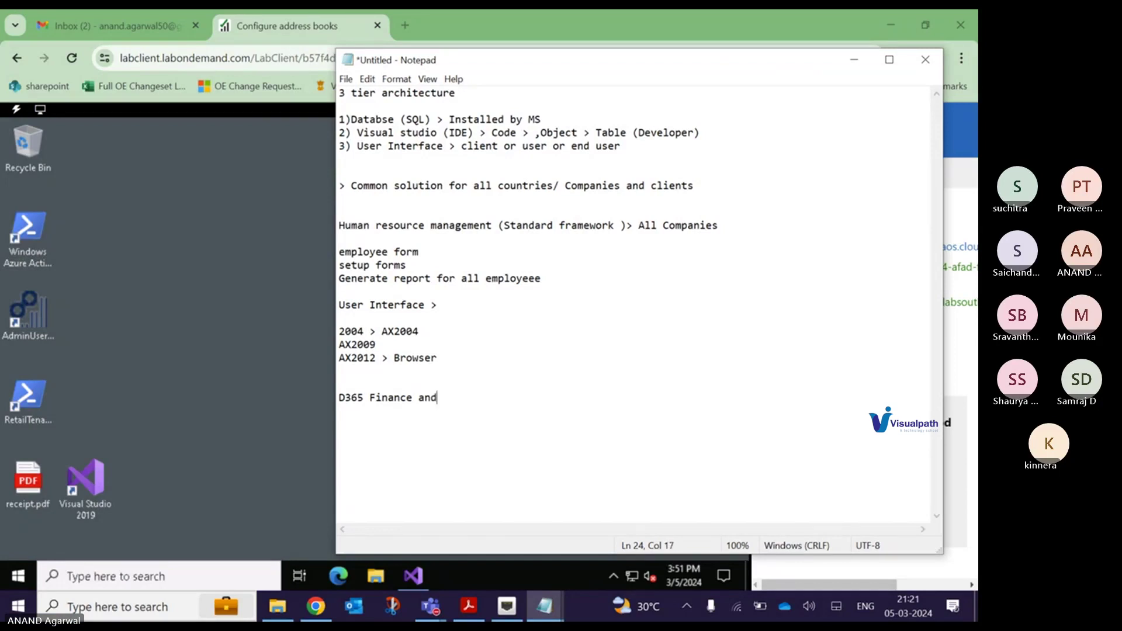
{"action": "type", "text": " operation >"}
{"action": "key", "text": "Return"}
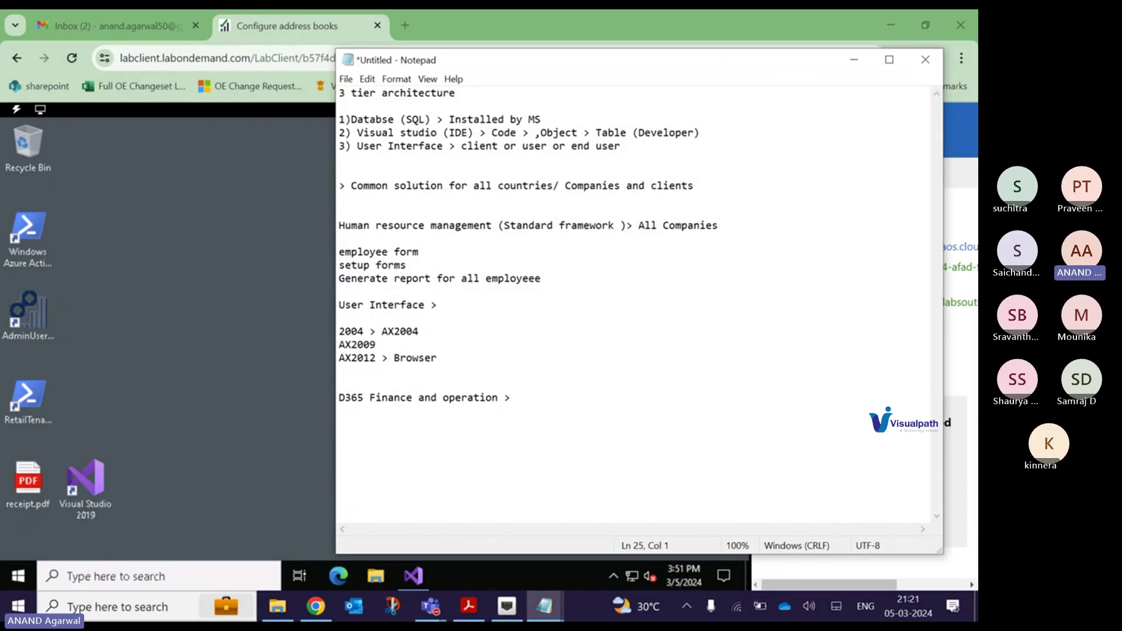
{"action": "type", "text": "Web based "}
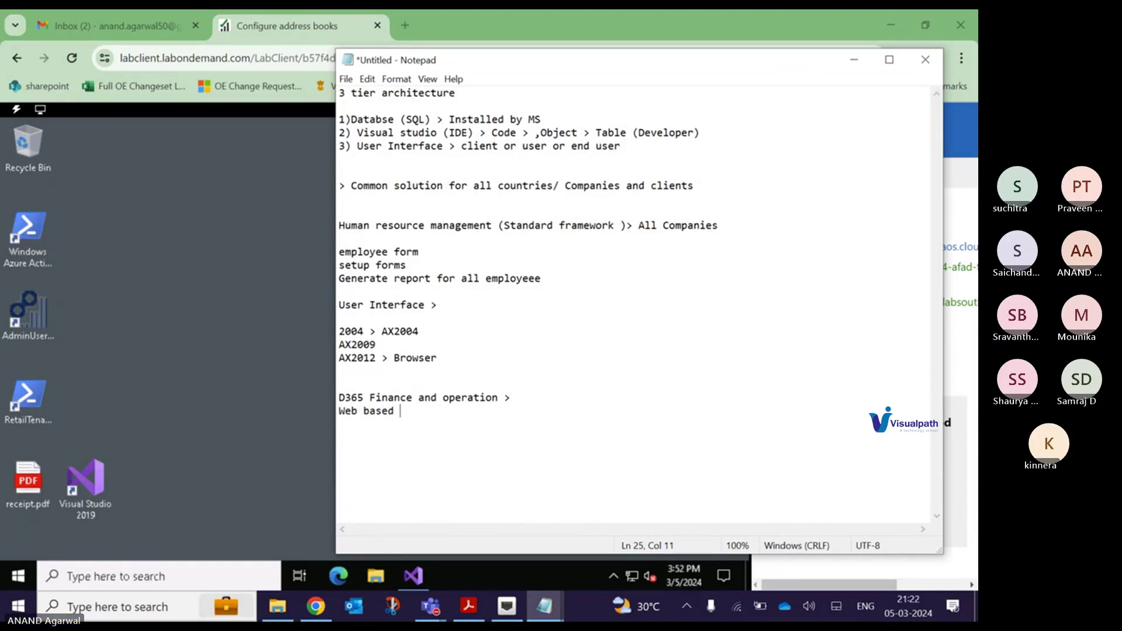
{"action": "type", "text": "environment >"}
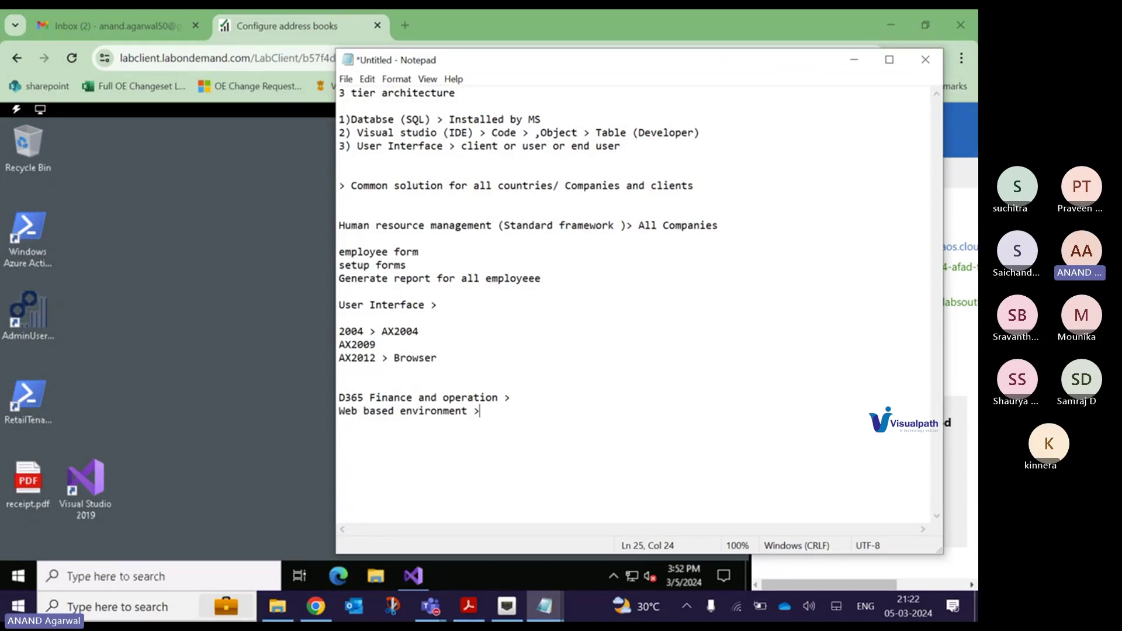
- Highlight the Human resource management line and add "production control" directly below it
{"action": "left_click_drag", "start_coordinate": [358, 210], "coordinate": [479, 234]}
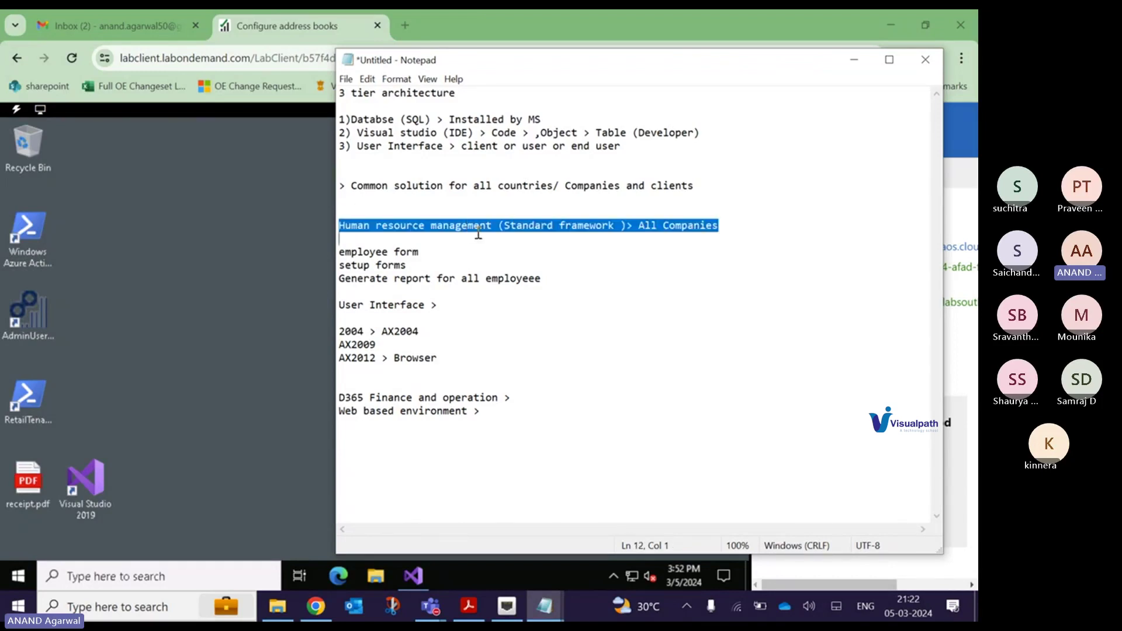
{"action": "left_click", "coordinate": [747, 225]}
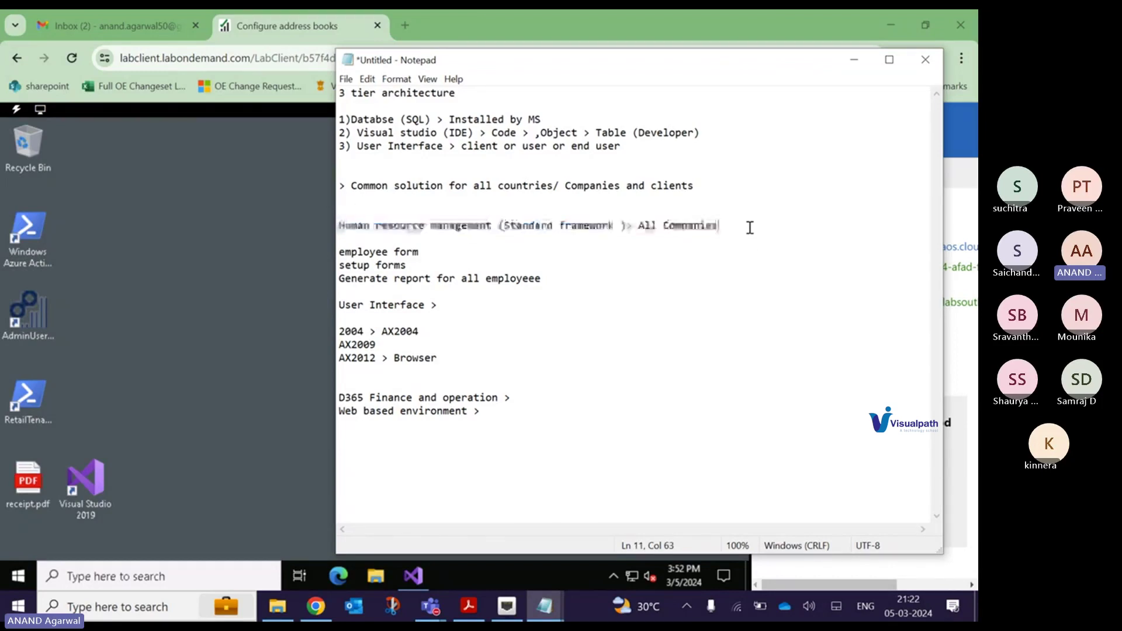
{"action": "key", "text": "Return"}
{"action": "type", "text": "pro"}
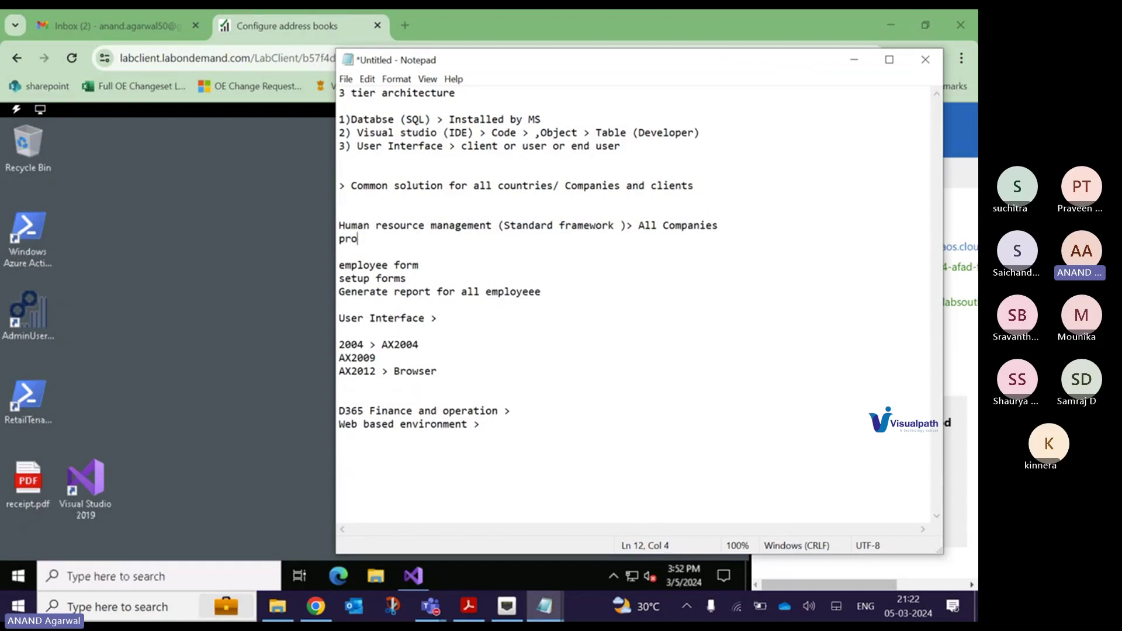
{"action": "type", "text": "duction control"}
{"action": "key", "text": "Return"}
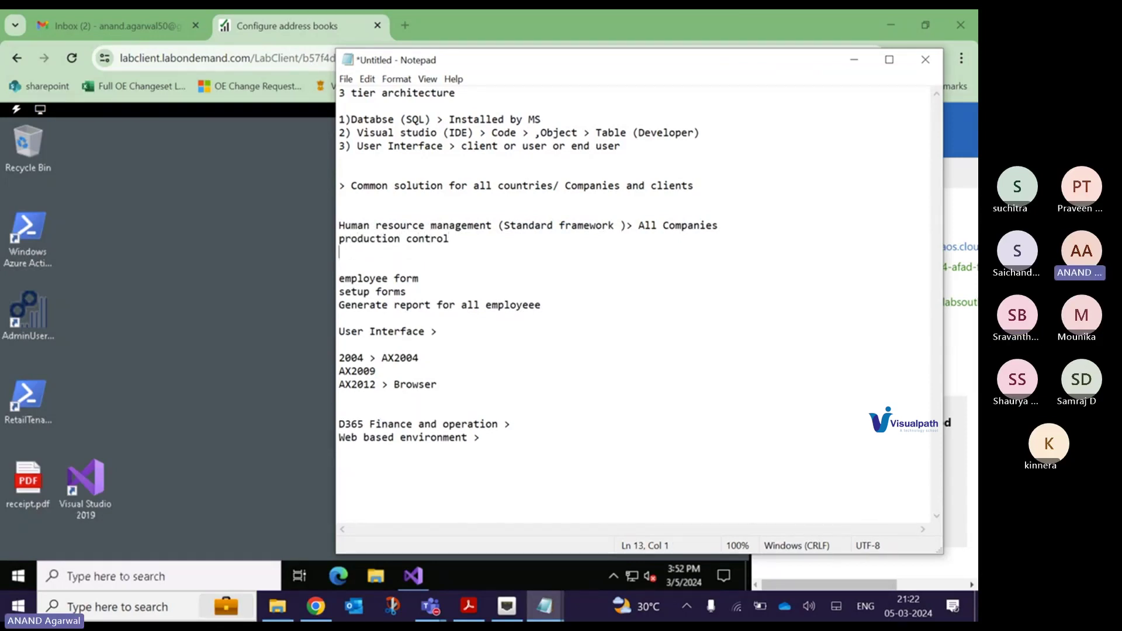
- Add the module lines "Product info manament" and "Account receivalble" below production control
{"action": "type", "text": "Product info"}
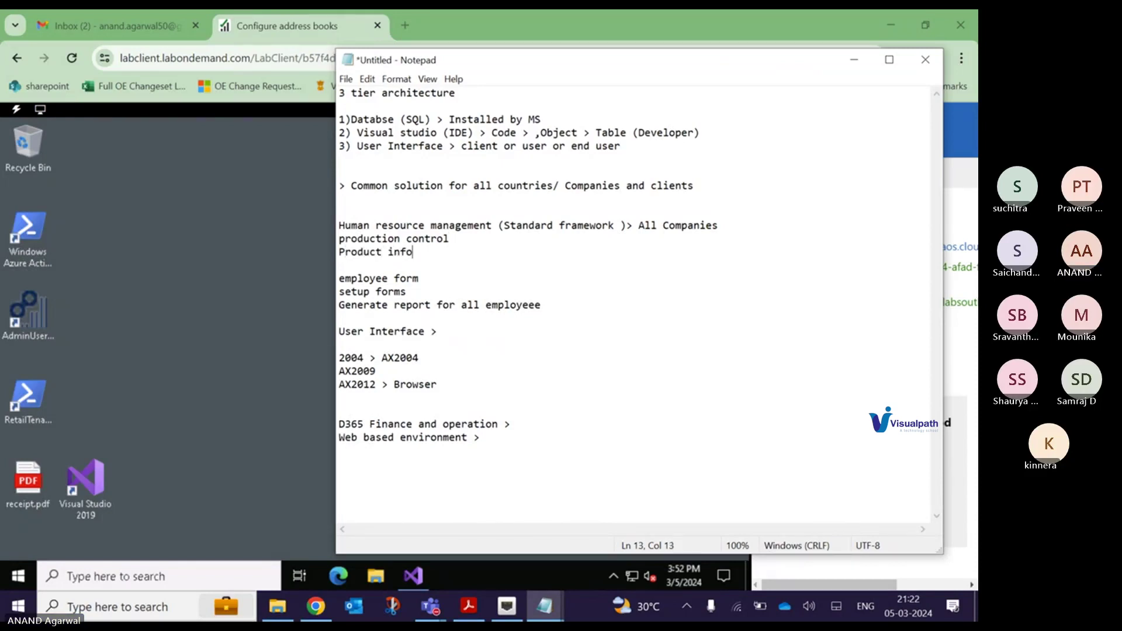
{"action": "type", "text": " manament"}
{"action": "key", "text": "Return"}
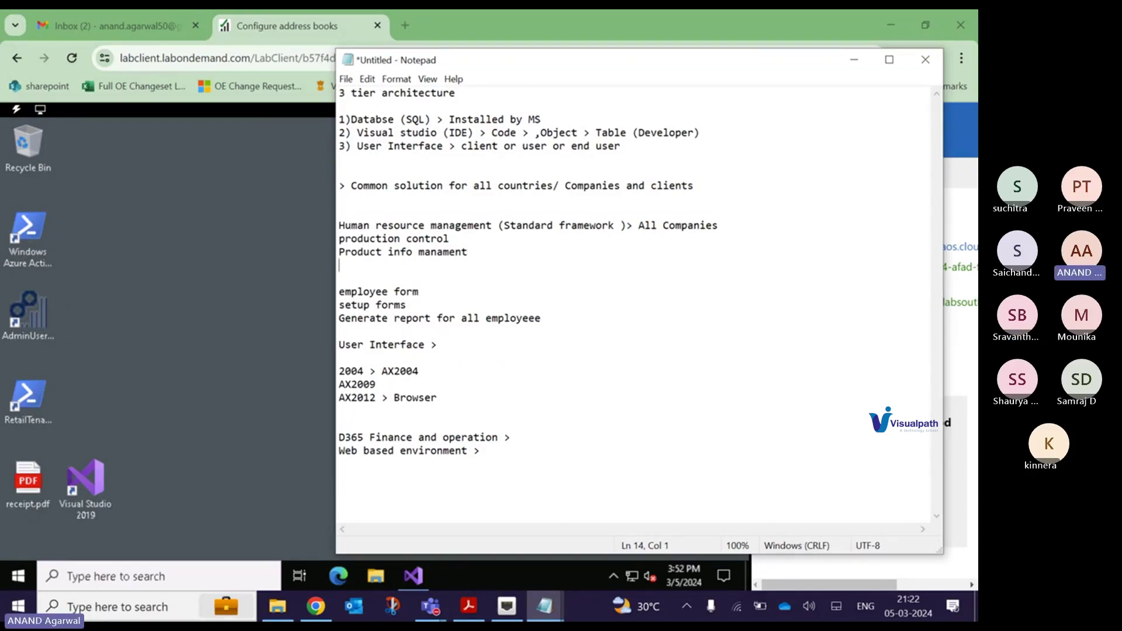
{"action": "type", "text": "Account r"}
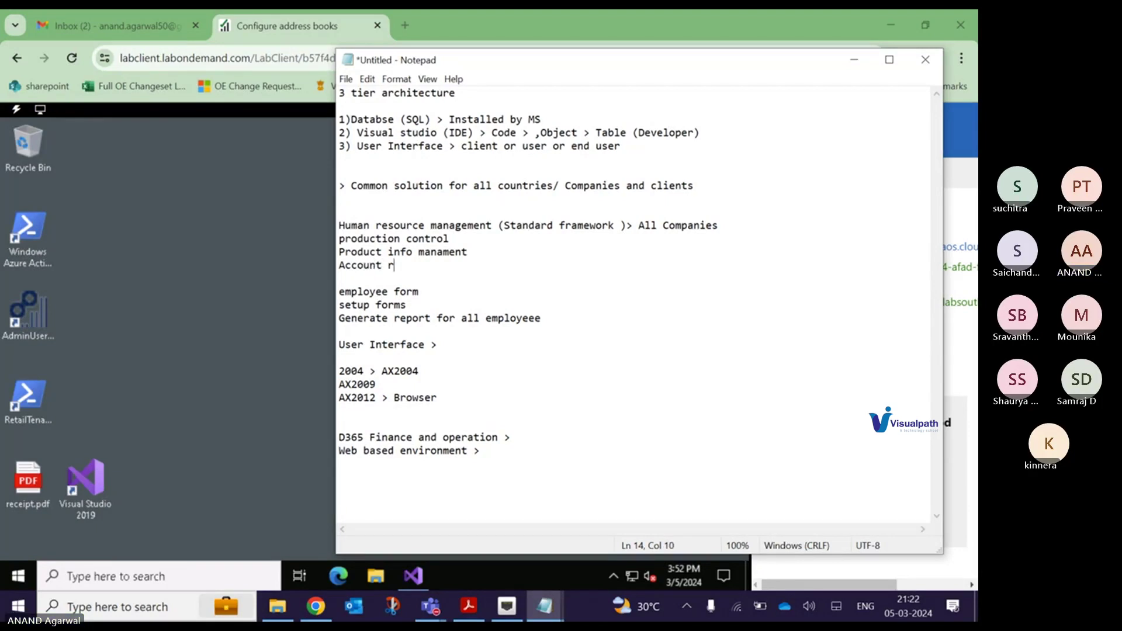
{"action": "type", "text": "eceivalble"}
{"action": "key", "text": "Return"}
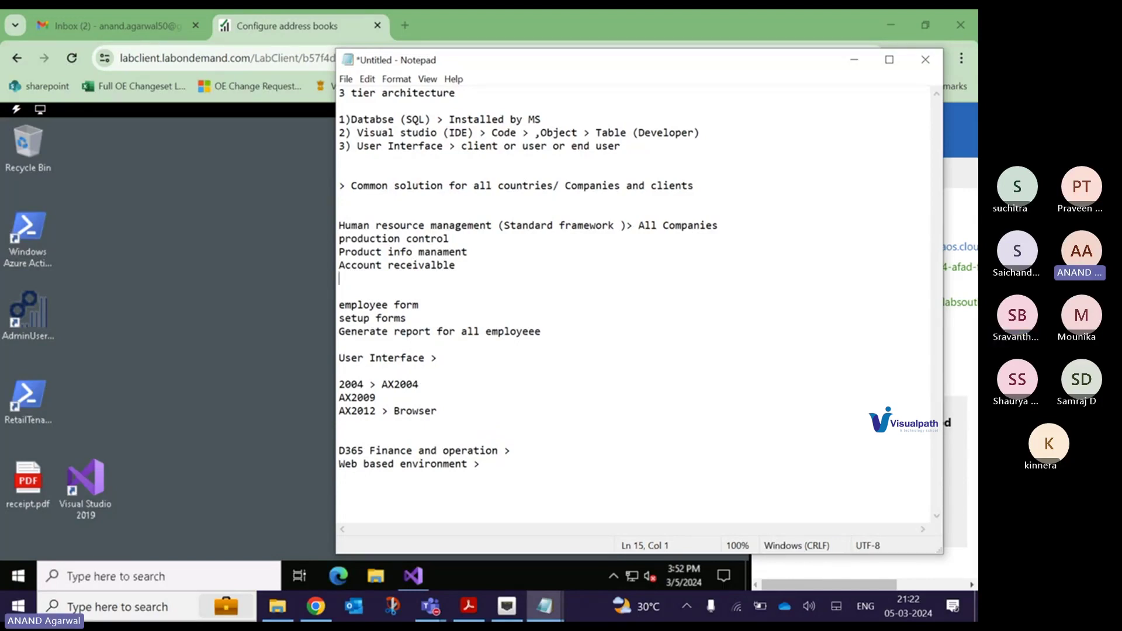
- Add "General ledger" as the last module line and highlight the whole module list from Human resource management down
{"action": "type", "text": "Ge"}
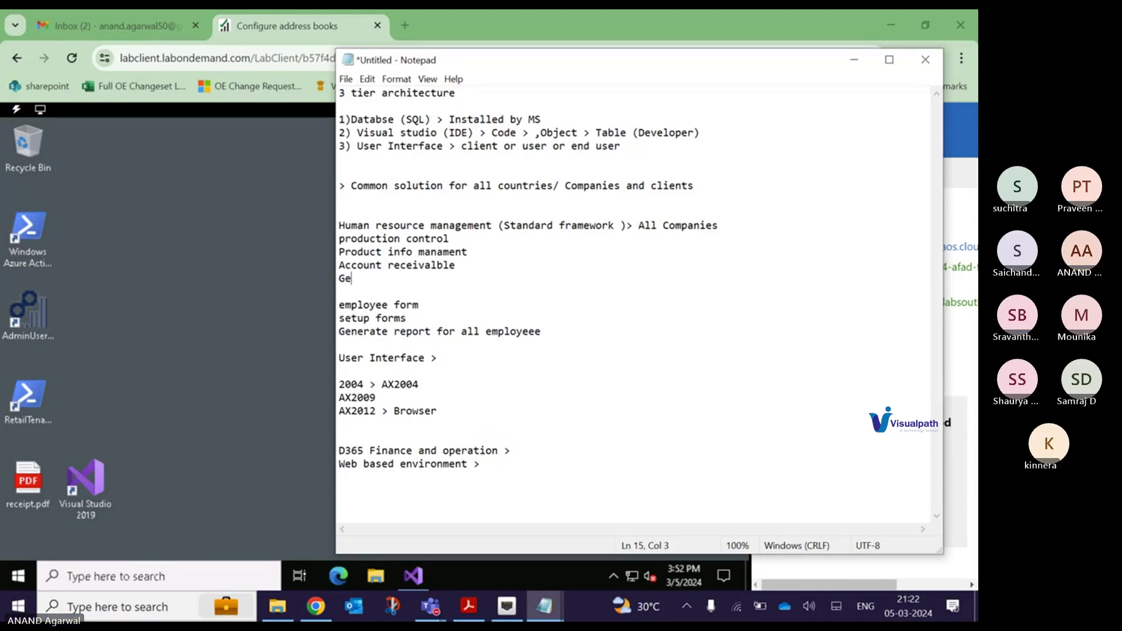
{"action": "type", "text": "neral ledger"}
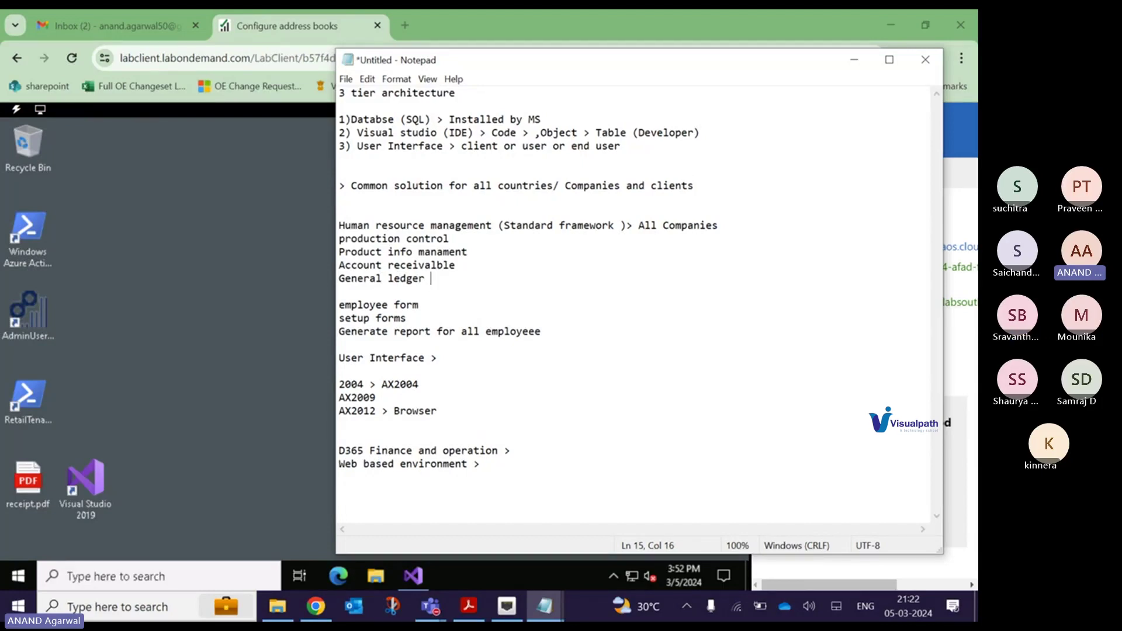
{"action": "left_click", "coordinate": [462, 290]}
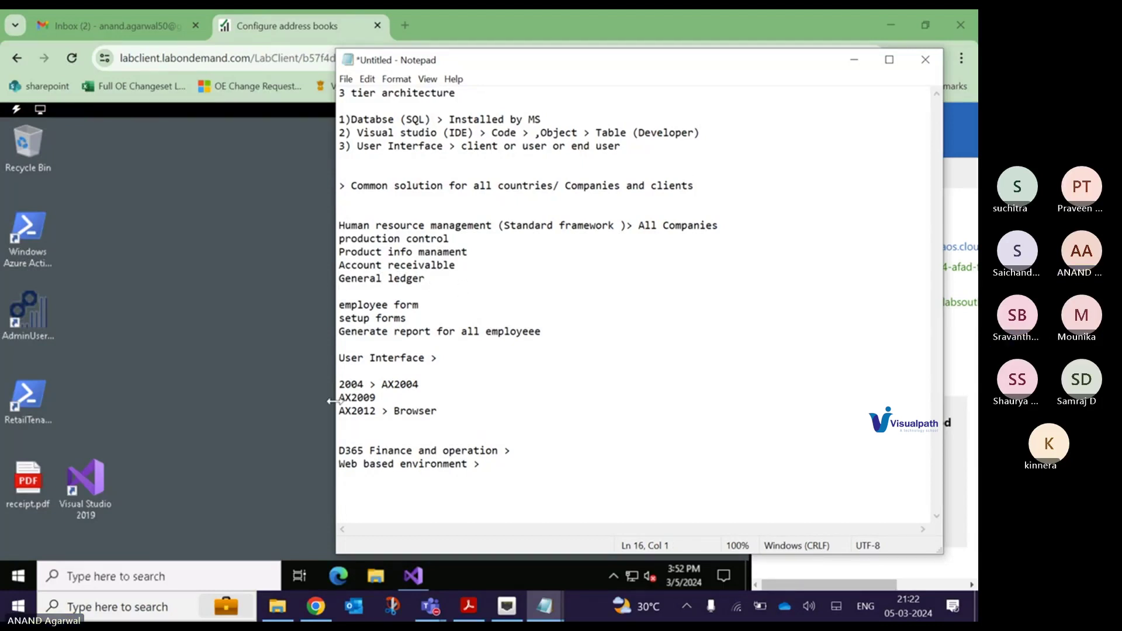
{"action": "left_click", "coordinate": [340, 226]}
{"action": "left_click_drag", "start_coordinate": [340, 226], "coordinate": [466, 280]}
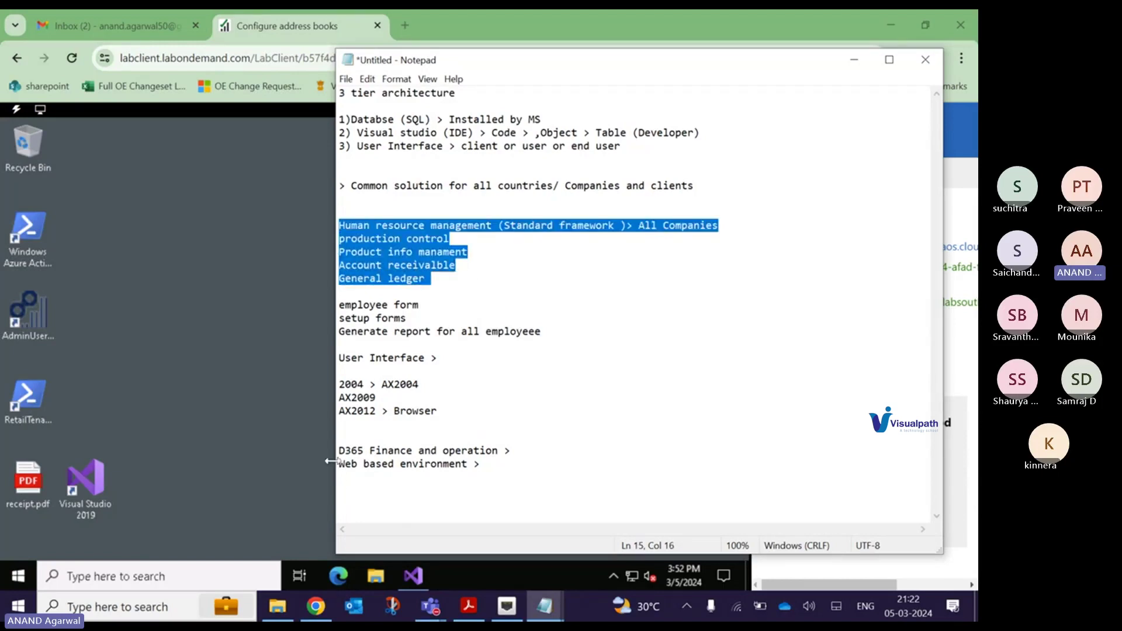
- Switch from the note to the lab machine's desktop and open the Edge browser there
{"action": "left_click_drag", "start_coordinate": [339, 463], "coordinate": [499, 461]}
{"action": "left_click", "coordinate": [500, 461]}
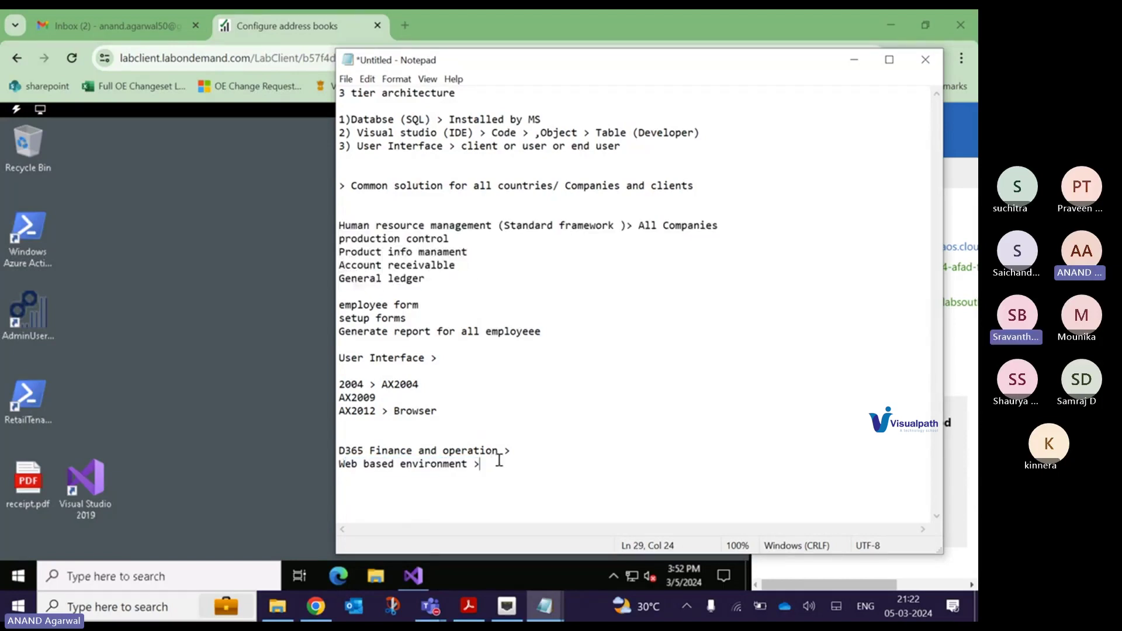
{"action": "left_click", "coordinate": [175, 336]}
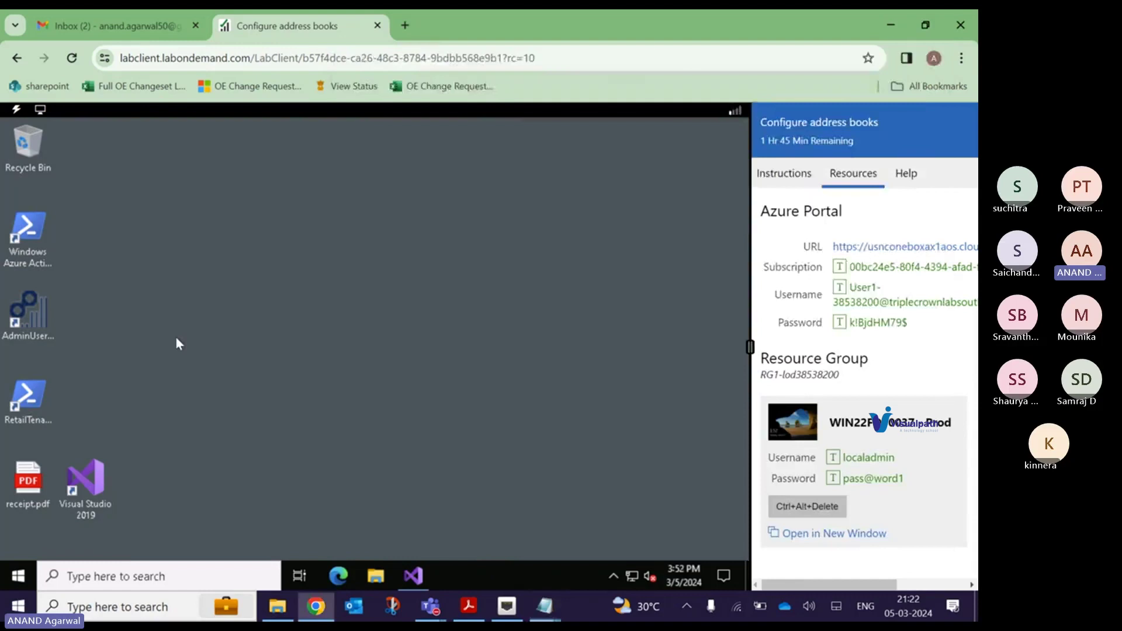
{"action": "left_click", "coordinate": [331, 577]}
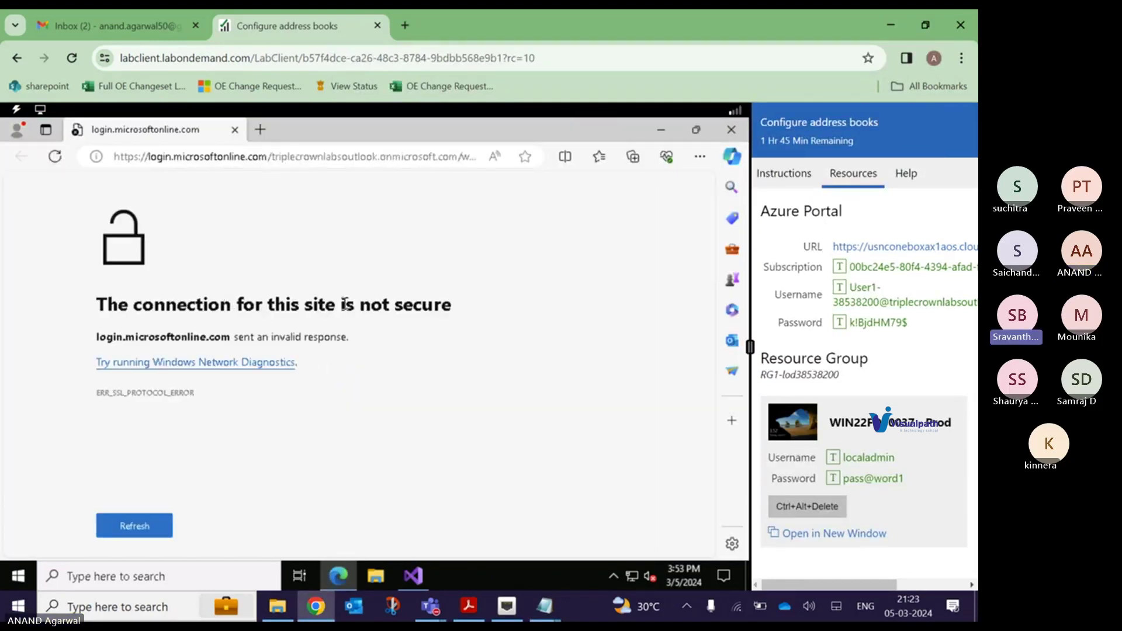
- Run Windows Network Diagnostics for the login.microsoftonline.com connection error, closing the troubleshooter and the lab browser when done
{"action": "left_click_drag", "start_coordinate": [358, 304], "coordinate": [220, 305]}
{"action": "left_click", "coordinate": [171, 370]}
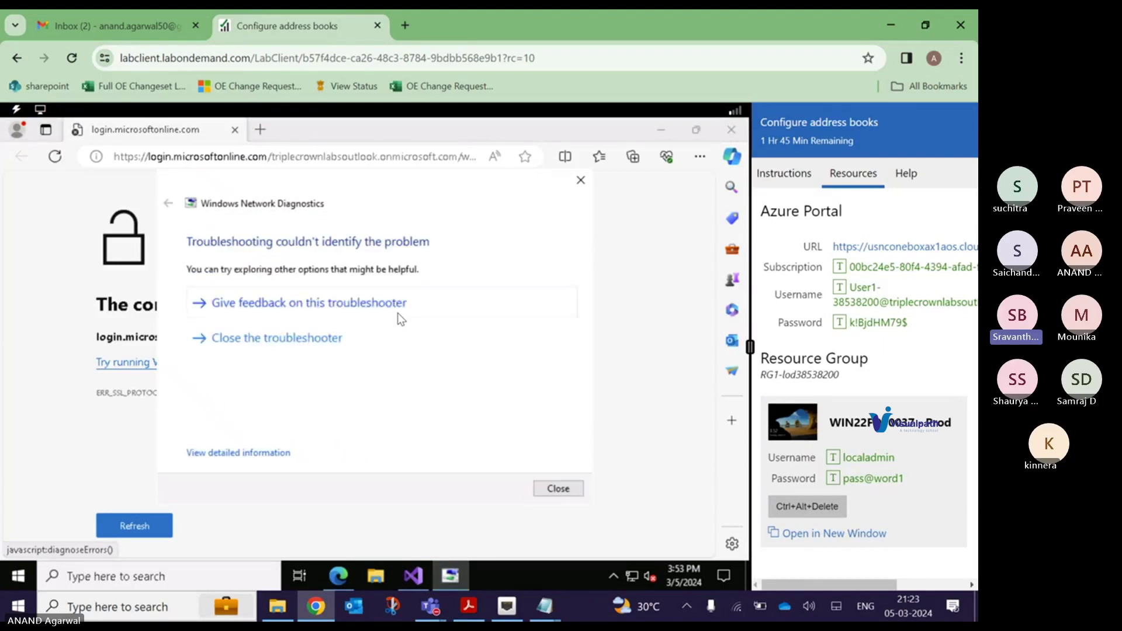
{"action": "left_click", "coordinate": [536, 490]}
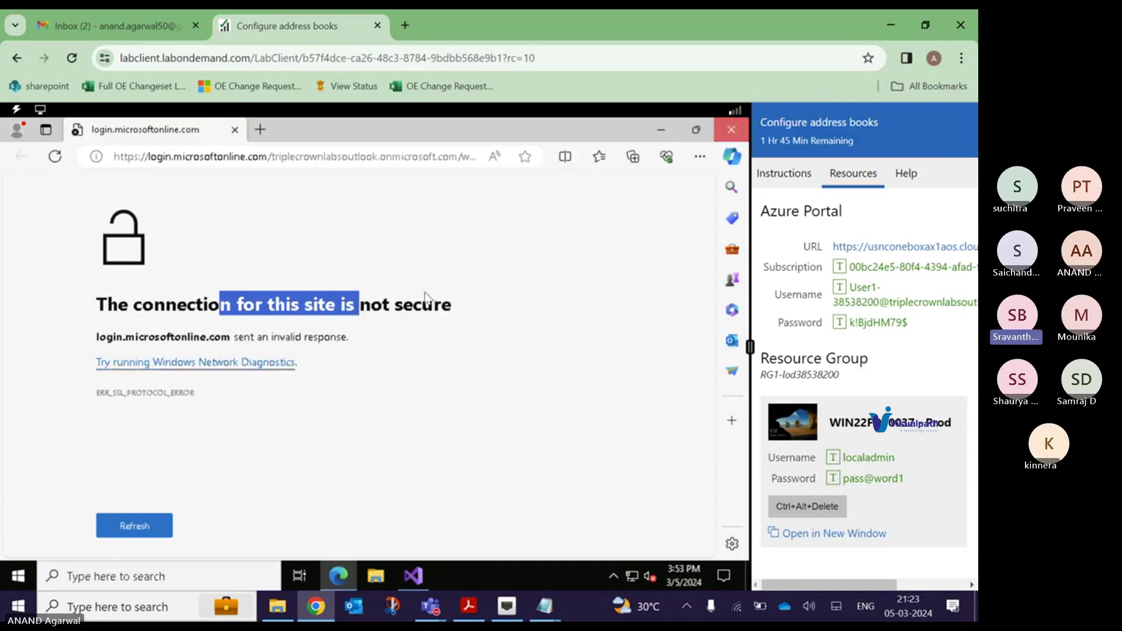
{"action": "left_click", "coordinate": [731, 129]}
- Open the lab machine's Start menu to look at its installed programs
{"action": "left_click", "coordinate": [14, 585]}
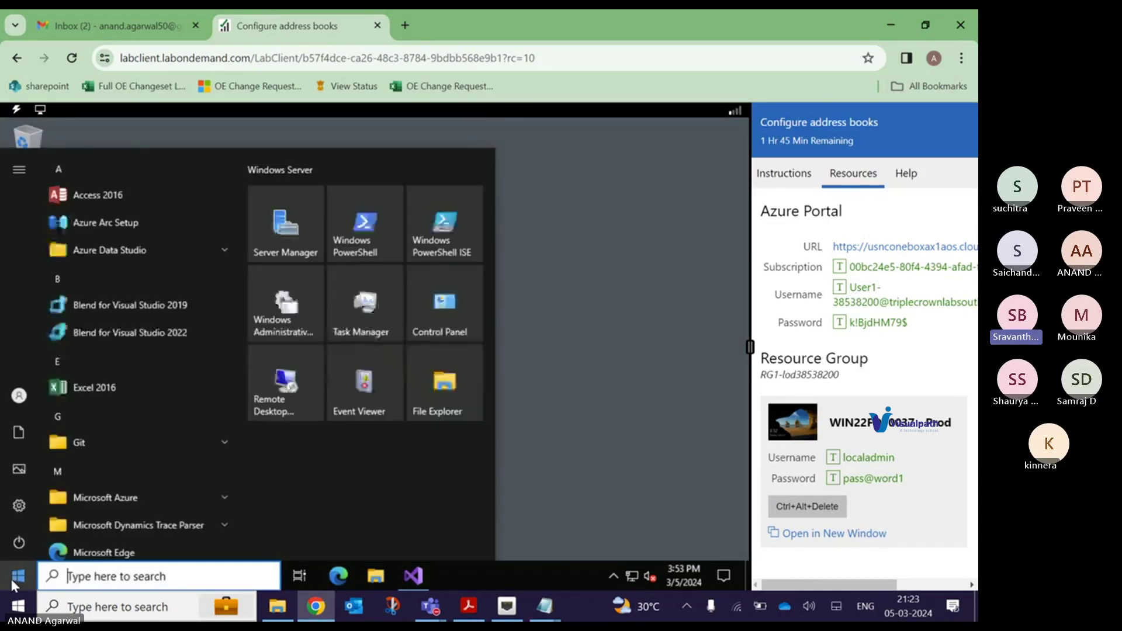
{"action": "type", "text": "bu"}
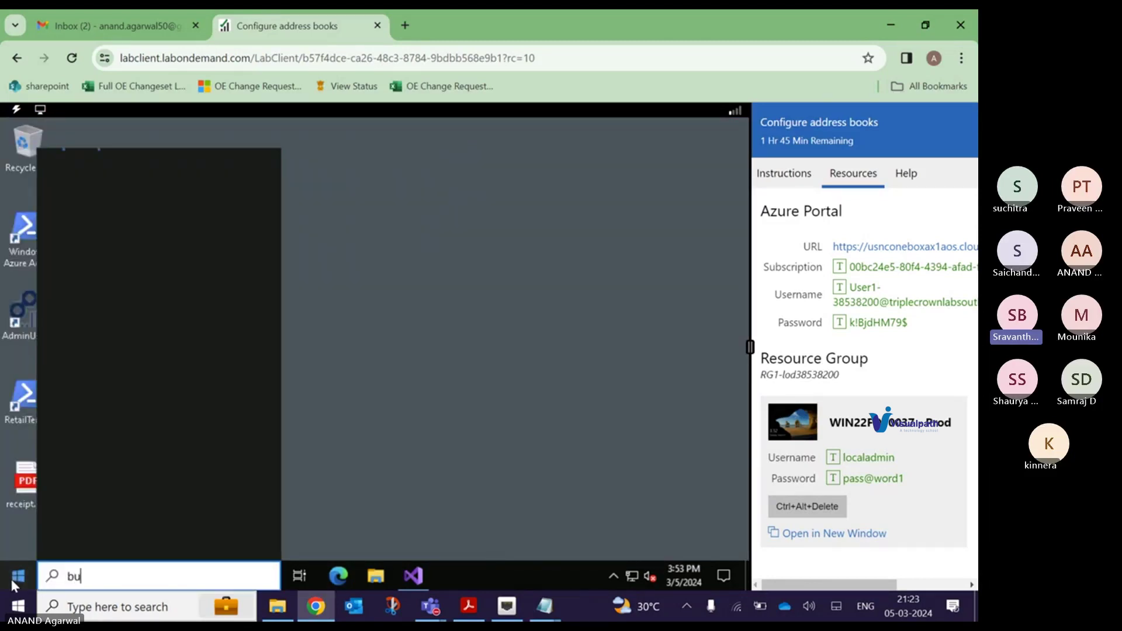
{"action": "key", "text": "BackSpace"}
{"action": "key", "text": "BackSpace"}
{"action": "left_click", "coordinate": [14, 586]}
{"action": "left_click", "coordinate": [14, 586]}
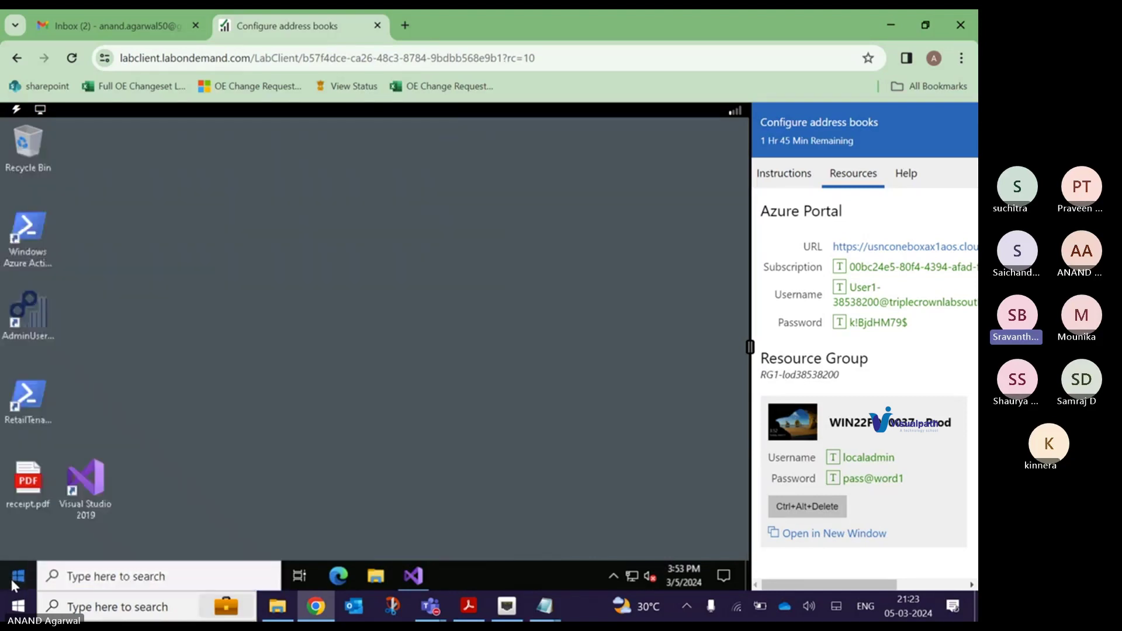
{"action": "left_click", "coordinate": [14, 585]}
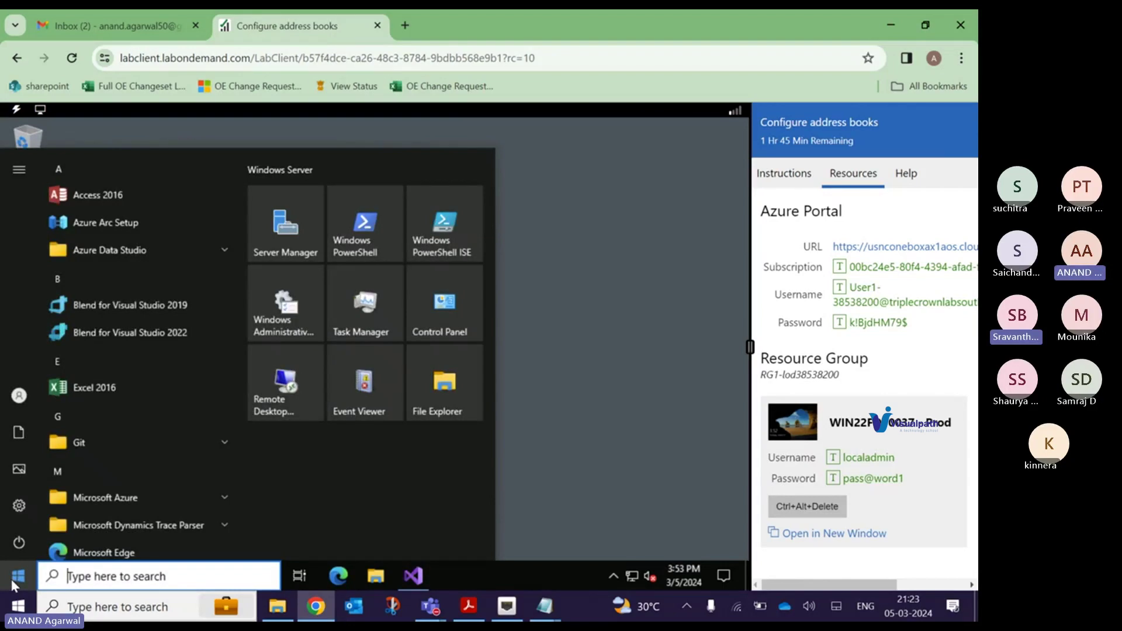
- Switch back to the Notepad note and add eight blank lines below the Web based environment line
{"action": "left_click", "coordinate": [514, 617]}
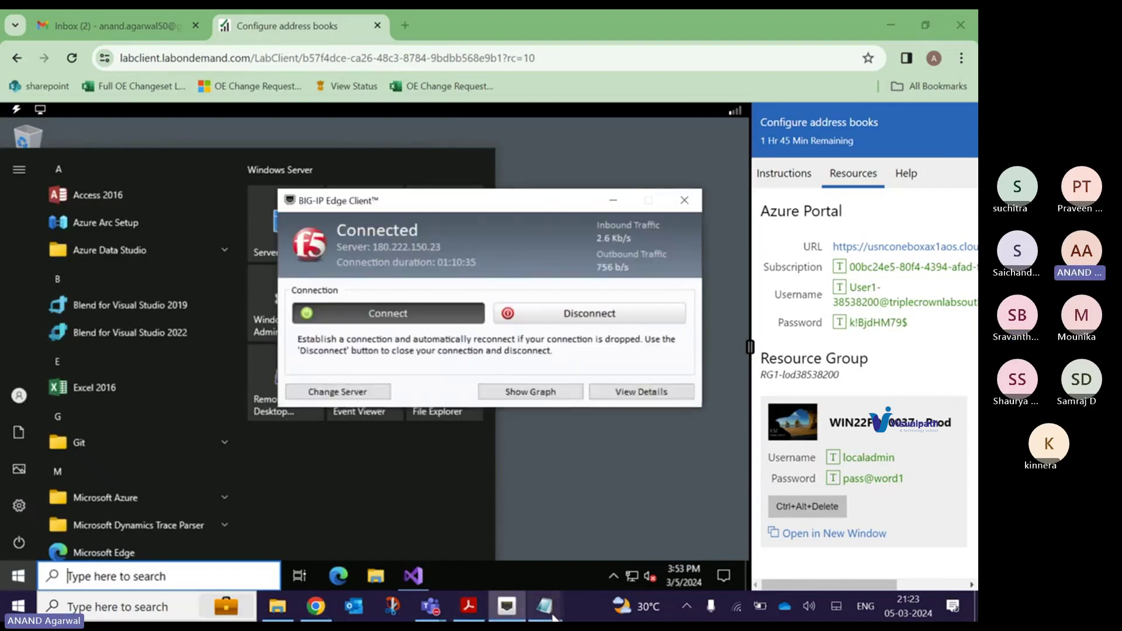
{"action": "left_click", "coordinate": [613, 201]}
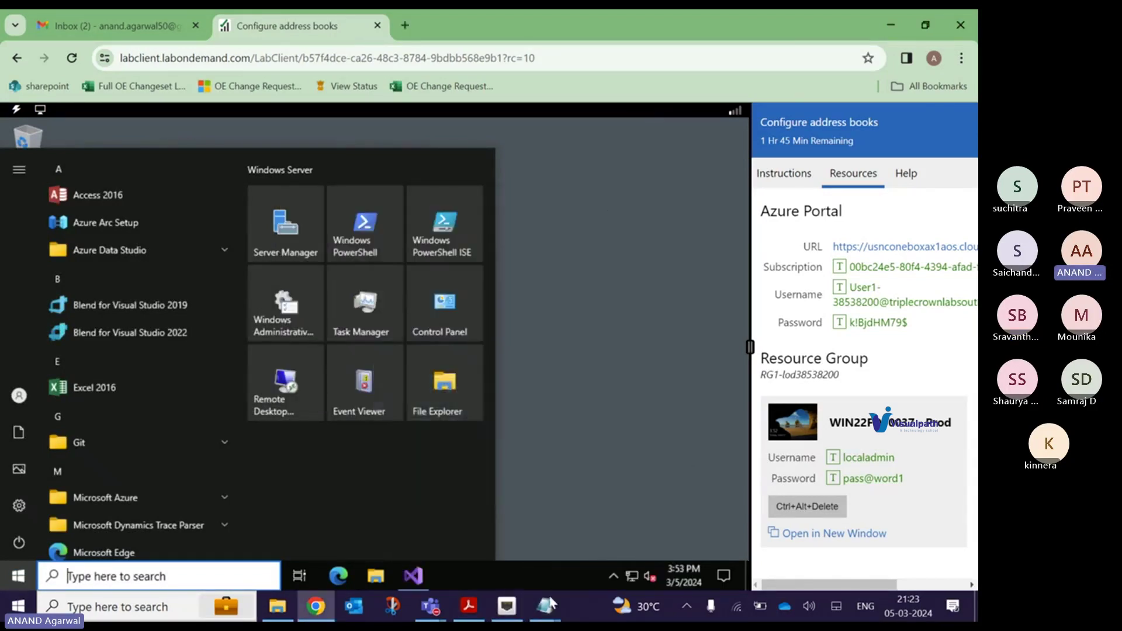
{"action": "left_click", "coordinate": [590, 555]}
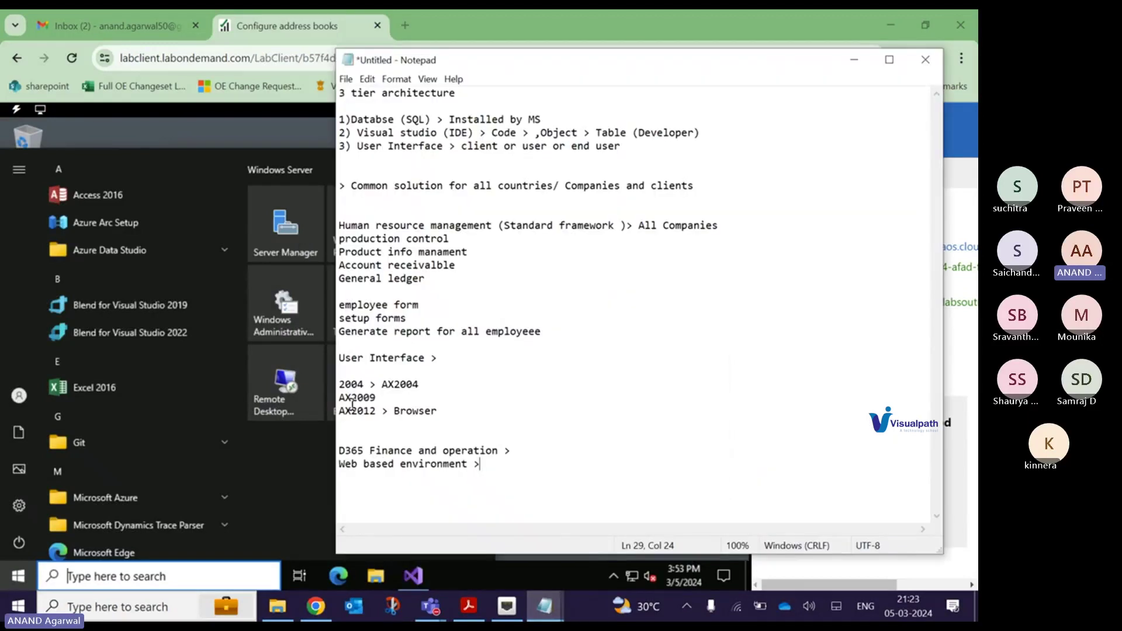
{"action": "key", "text": "Return"}
{"action": "key", "text": "Return"}
{"action": "key", "text": "Return"}
{"action": "key", "text": "Return"}
{"action": "key", "text": "Return"}
{"action": "key", "text": "Return"}
{"action": "key", "text": "Return"}
{"action": "key", "text": "Return"}
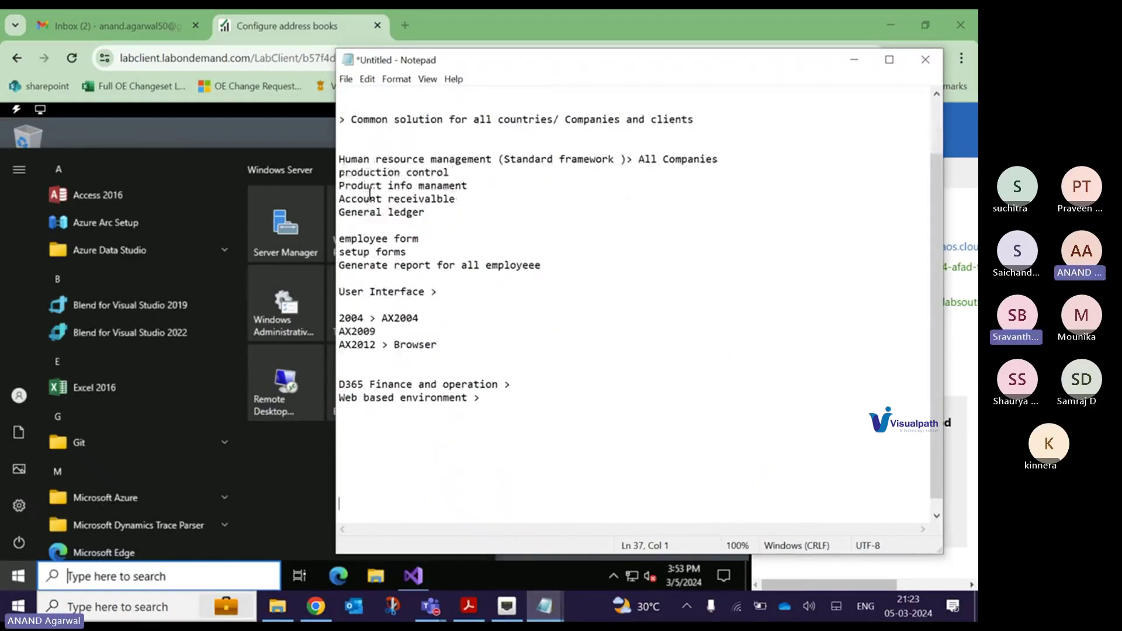
- Highlight the module lines from Human resource management through General ledger
{"action": "left_click_drag", "start_coordinate": [344, 156], "coordinate": [456, 216]}
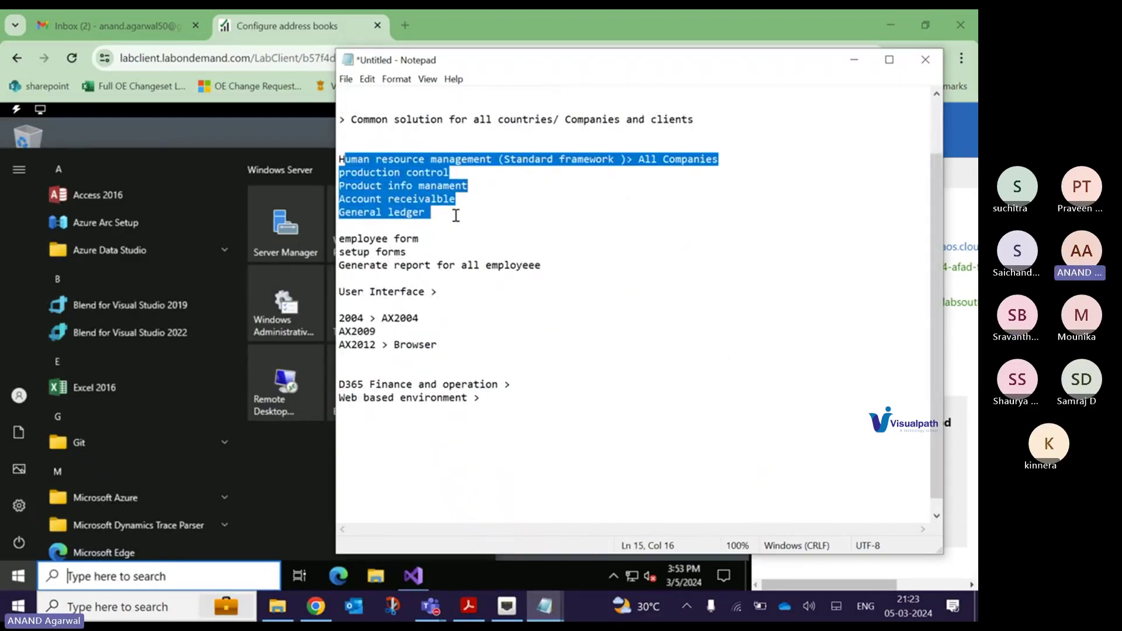
{"action": "left_click", "coordinate": [484, 402]}
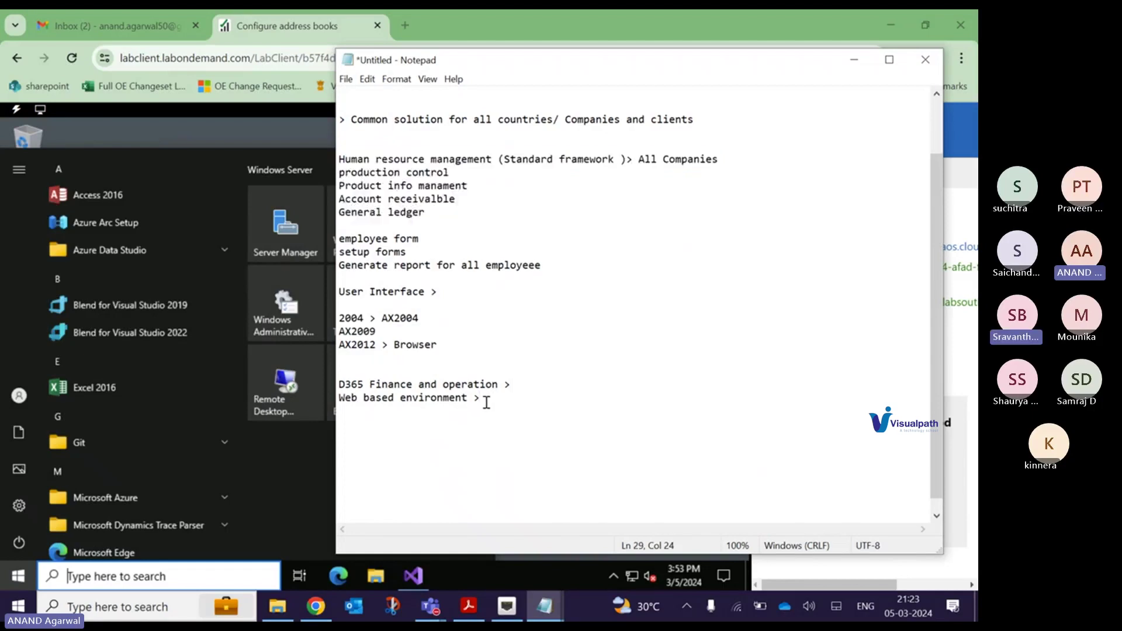
{"action": "left_click_drag", "start_coordinate": [340, 159], "coordinate": [430, 214]}
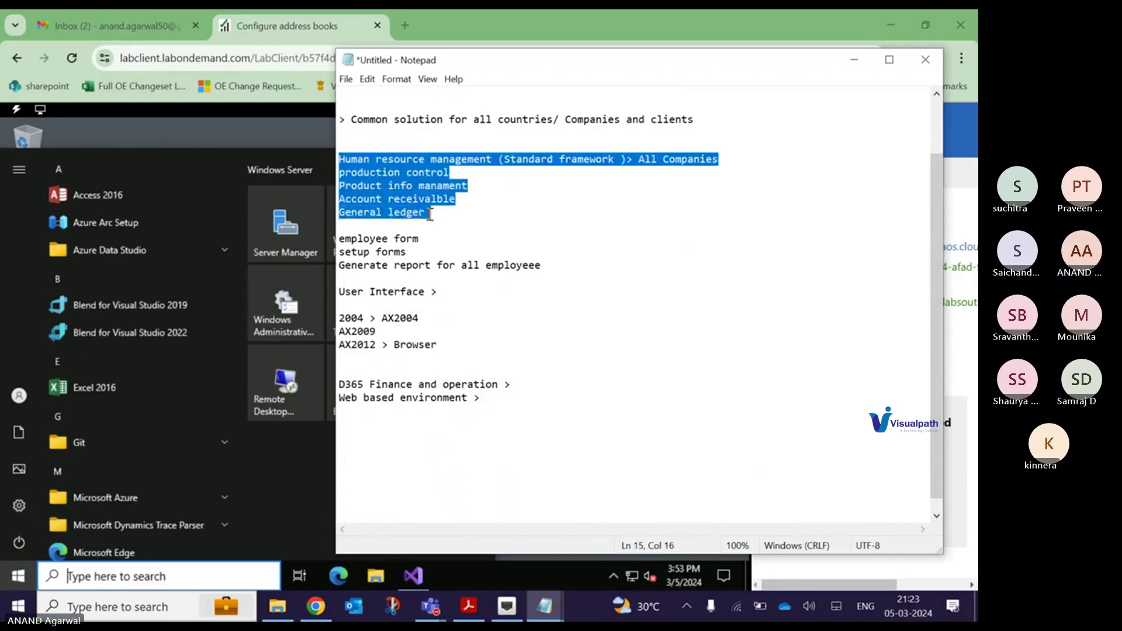
- Copy the Human resource management (Standard framework) line below Web based environment, leaving one blank line between them
{"action": "left_click", "coordinate": [499, 397]}
{"action": "key", "text": "Return"}
{"action": "key", "text": "Return"}
{"action": "key", "text": "Return"}
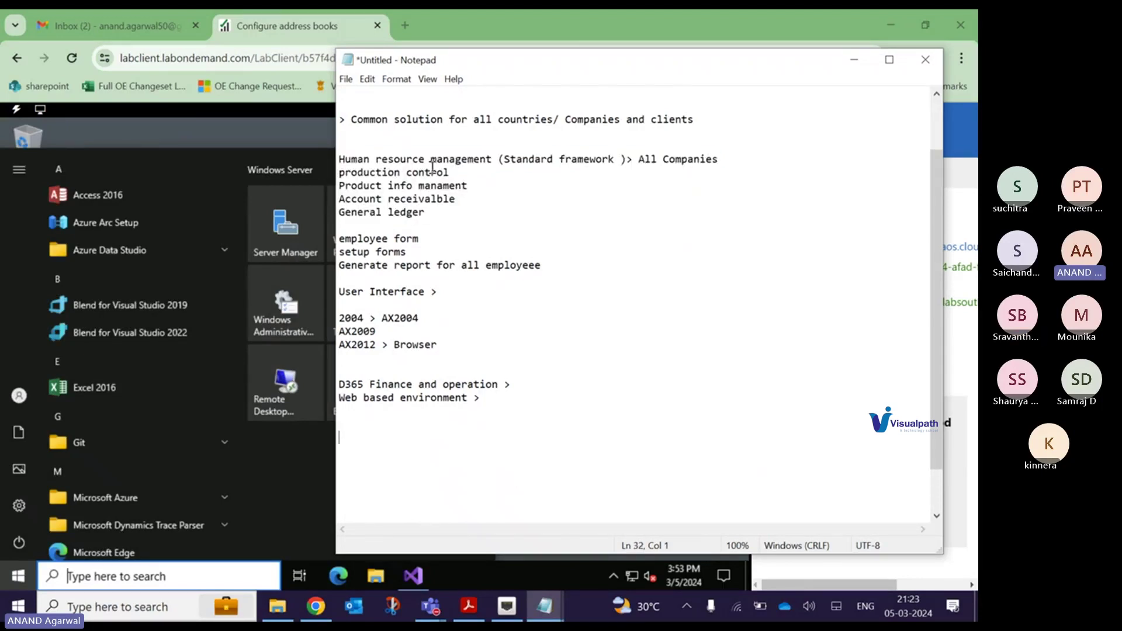
{"action": "left_click_drag", "start_coordinate": [338, 159], "coordinate": [734, 160]}
{"action": "key", "text": "ctrl+c"}
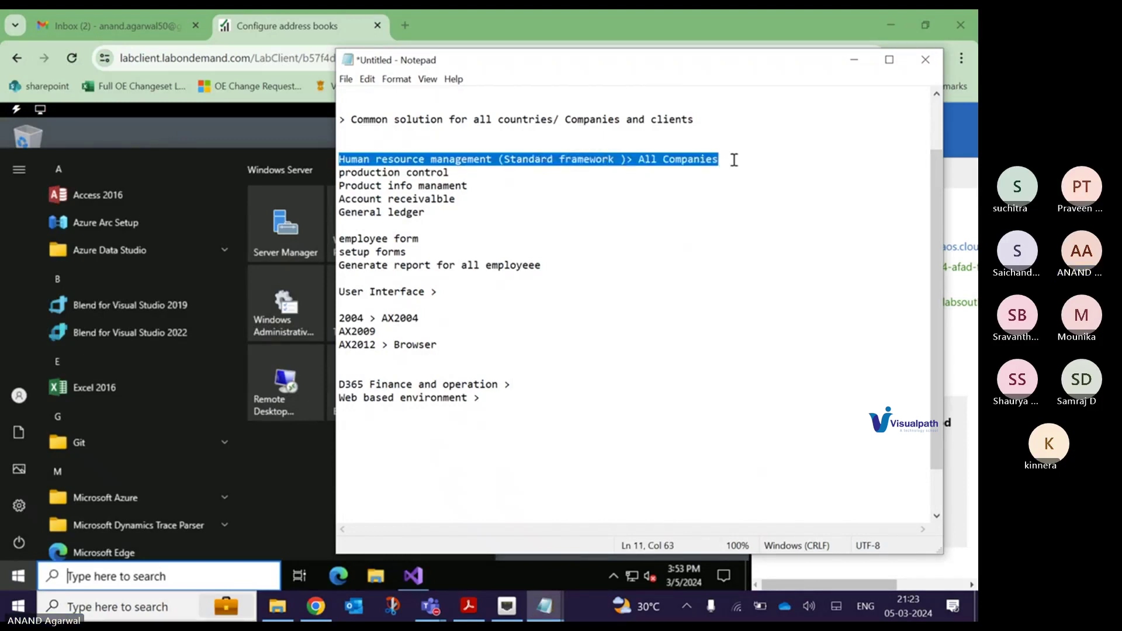
{"action": "left_click", "coordinate": [430, 425]}
{"action": "key", "text": "ctrl+v"}
{"action": "key", "text": "Return"}
{"action": "key", "text": "Return"}
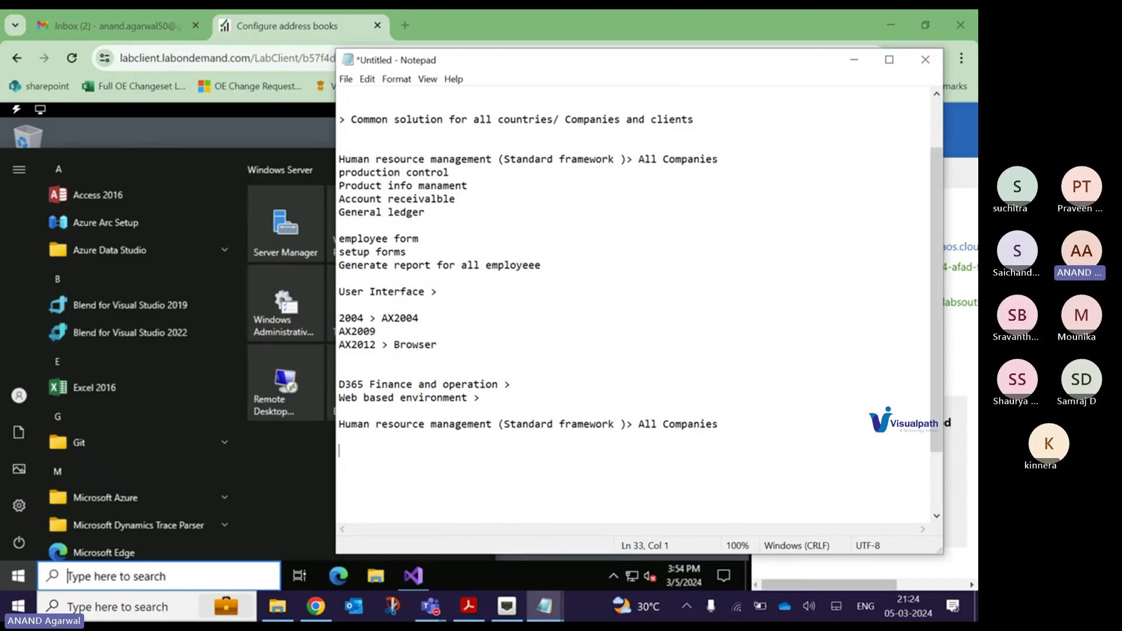
- Add the line "EmployeeTable > 100 fields >" below the copied Human resource management line
{"action": "key", "text": "BackSpace"}
{"action": "type", "text": "ployeeTable > 100 "}
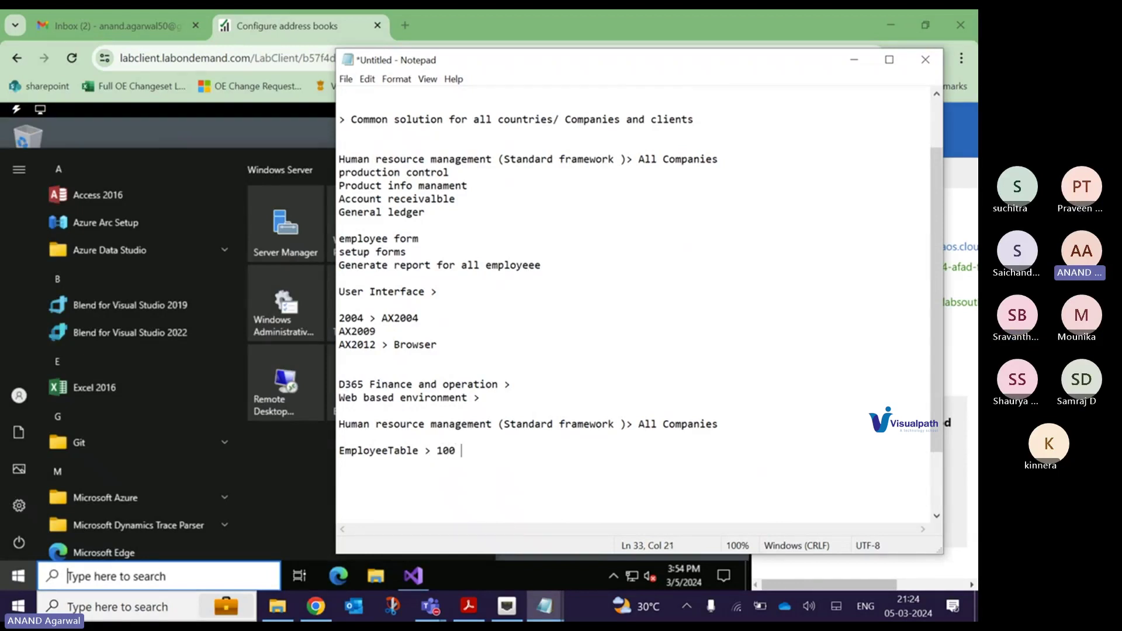
{"action": "type", "text": "fields >"}
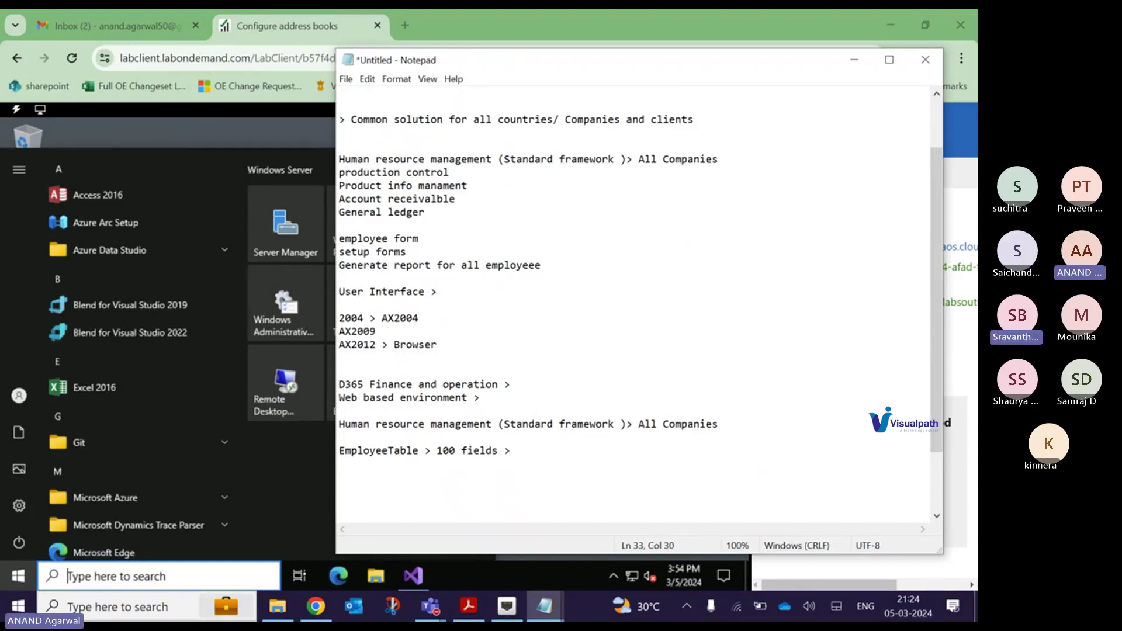
{"action": "key", "text": "Return"}
{"action": "key", "text": "Return"}
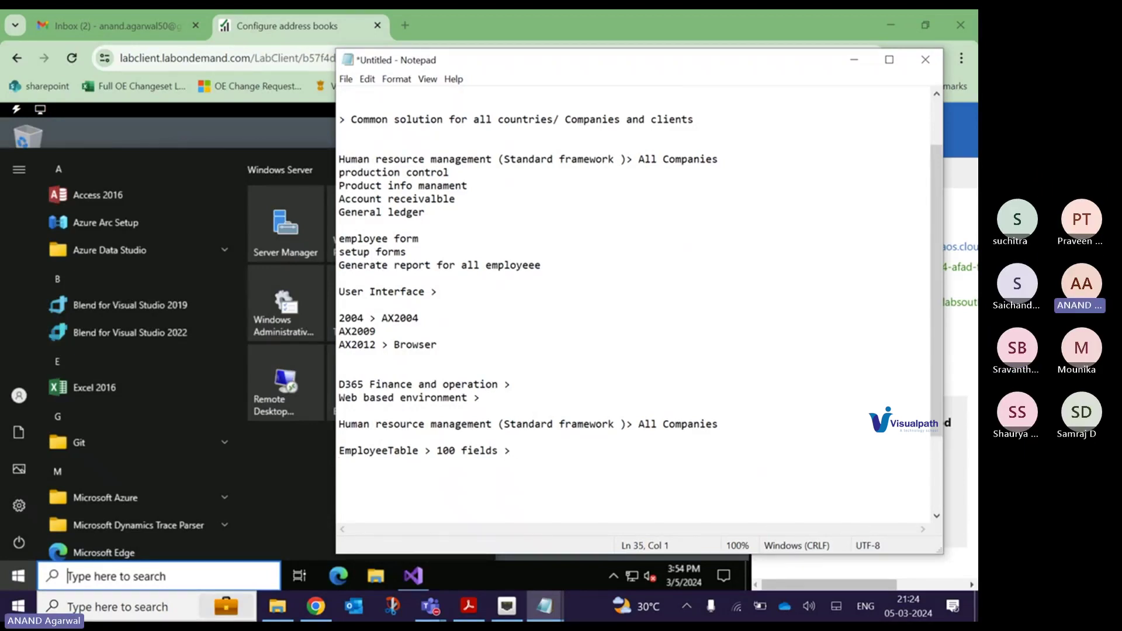
- Add the line "PWC > EmployeeTable > 100 fields > + 5 extra fields", reusing the EmployeeTable line's text
{"action": "type", "text": "PW"}
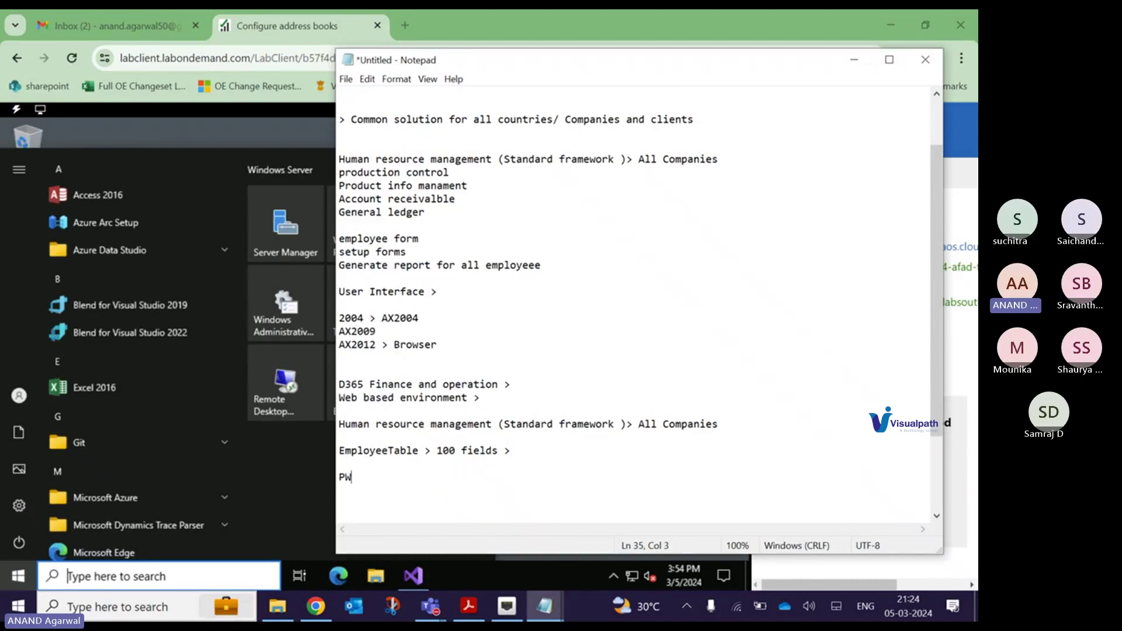
{"action": "type", "text": "C >"}
{"action": "left_click_drag", "start_coordinate": [342, 454], "coordinate": [539, 453]}
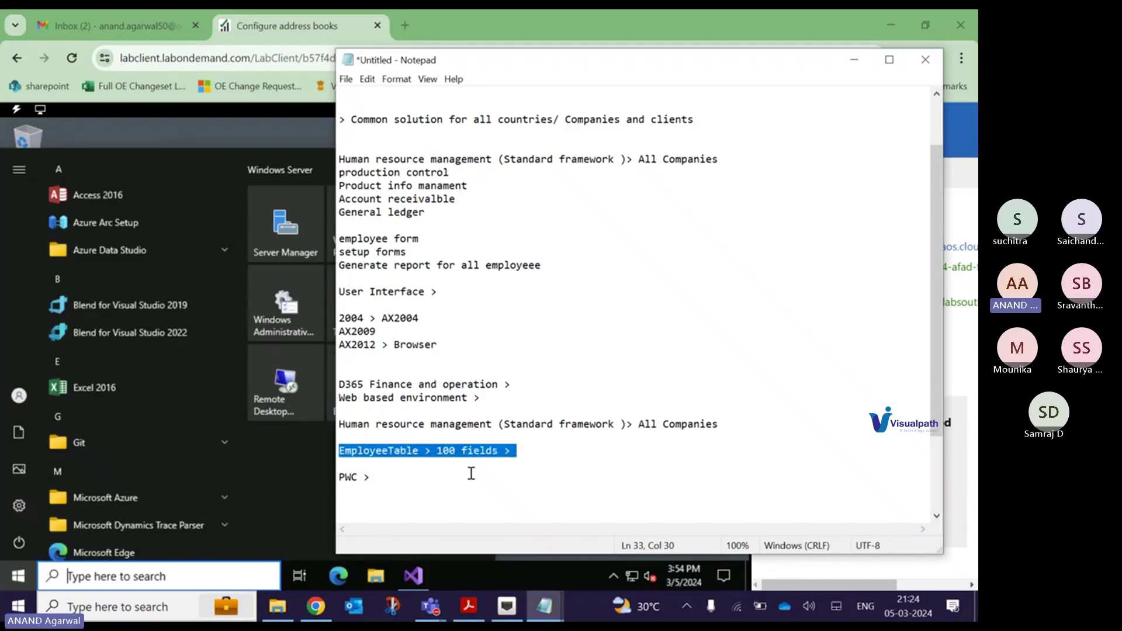
{"action": "key", "text": "ctrl+c"}
{"action": "left_click", "coordinate": [411, 477]}
{"action": "key", "text": "ctrl+v"}
{"action": "key", "text": "Return"}
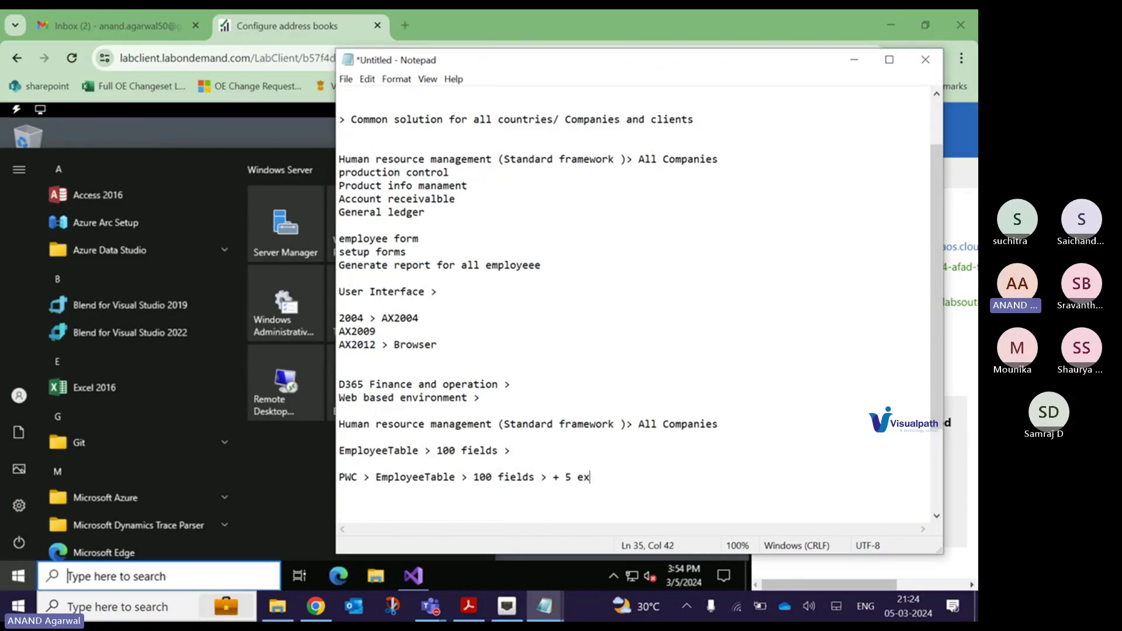
{"action": "type", "text": "trac"}
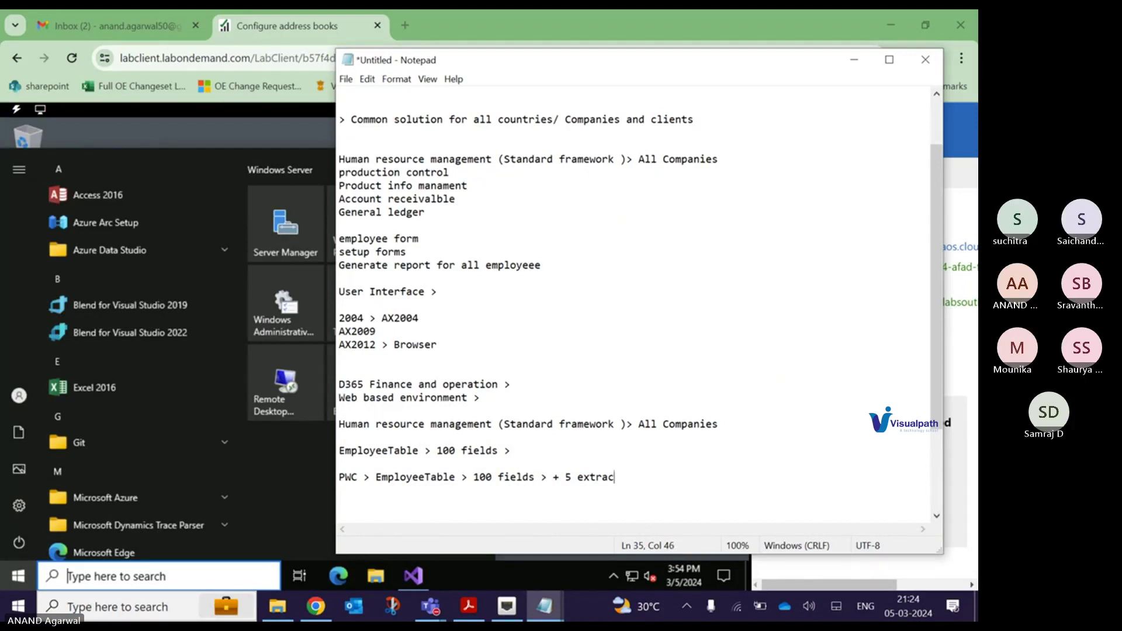
{"action": "key", "text": "BackSpace"}
{"action": "type", "text": " fields"}
{"action": "key", "text": "Return"}
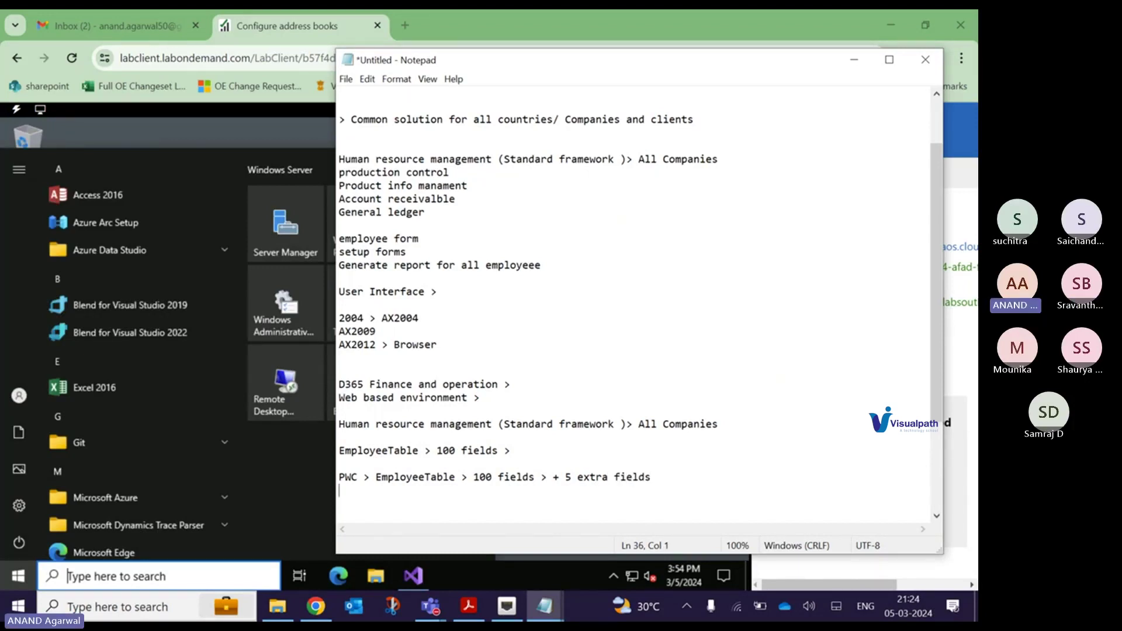
- Add "Developer > 5 extra fields" below the PWC line, copying its field text, and stretch the note window to full height
{"action": "key", "text": "Return"}
{"action": "type", "text": "Develo"}
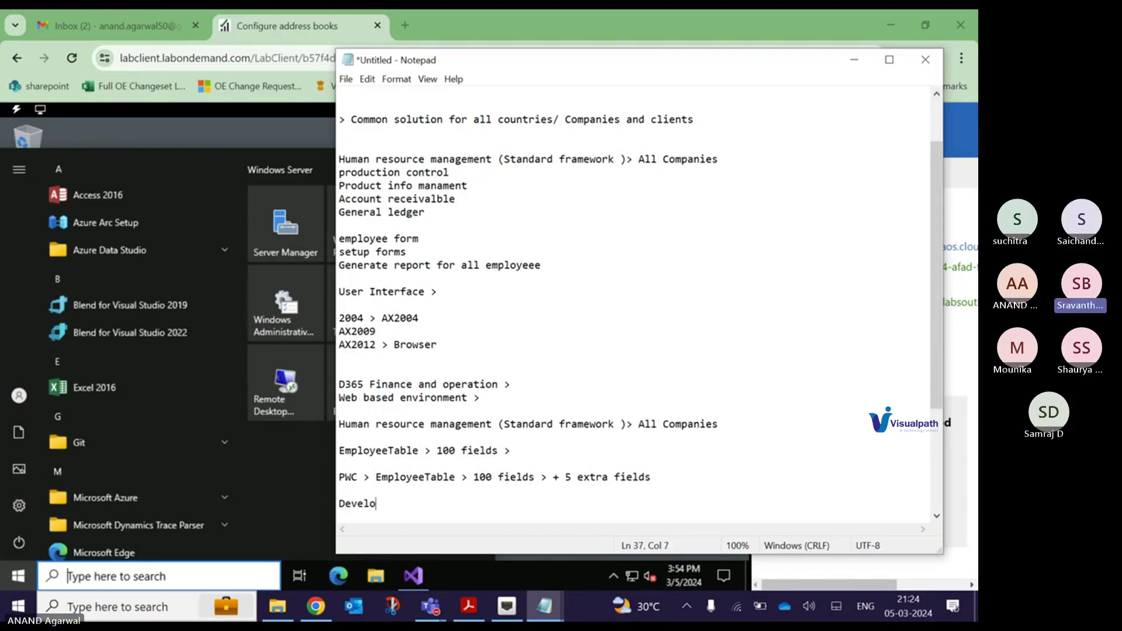
{"action": "type", "text": "per >"}
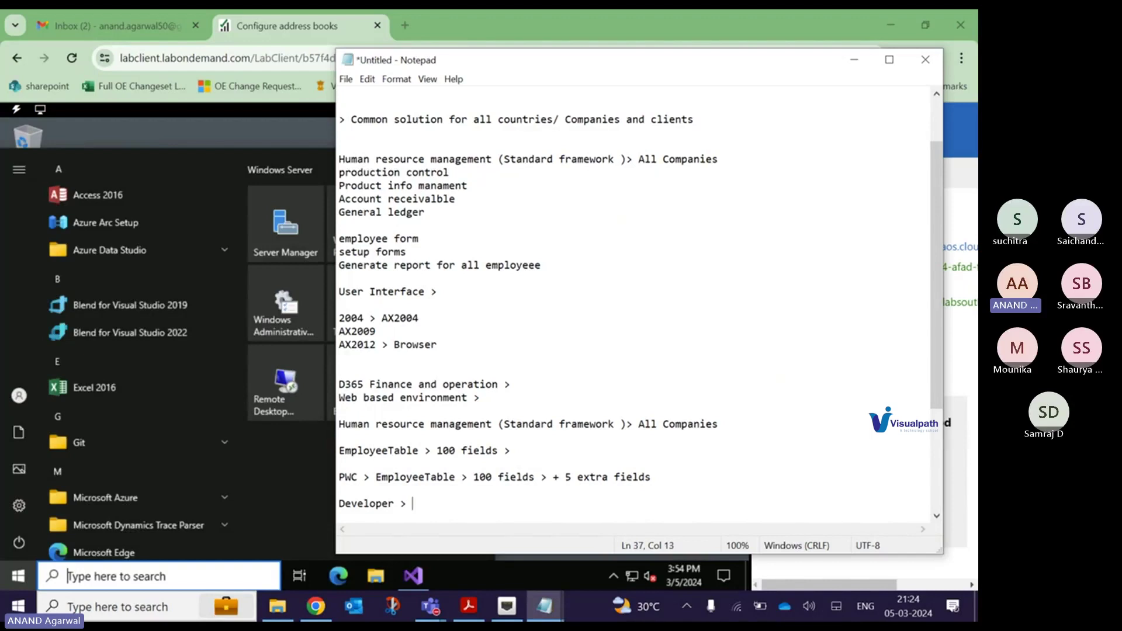
{"action": "left_click_drag", "start_coordinate": [560, 478], "coordinate": [662, 476]}
{"action": "key", "text": "ctrl+c"}
{"action": "left_click", "coordinate": [438, 498]}
{"action": "key", "text": "ctrl+v"}
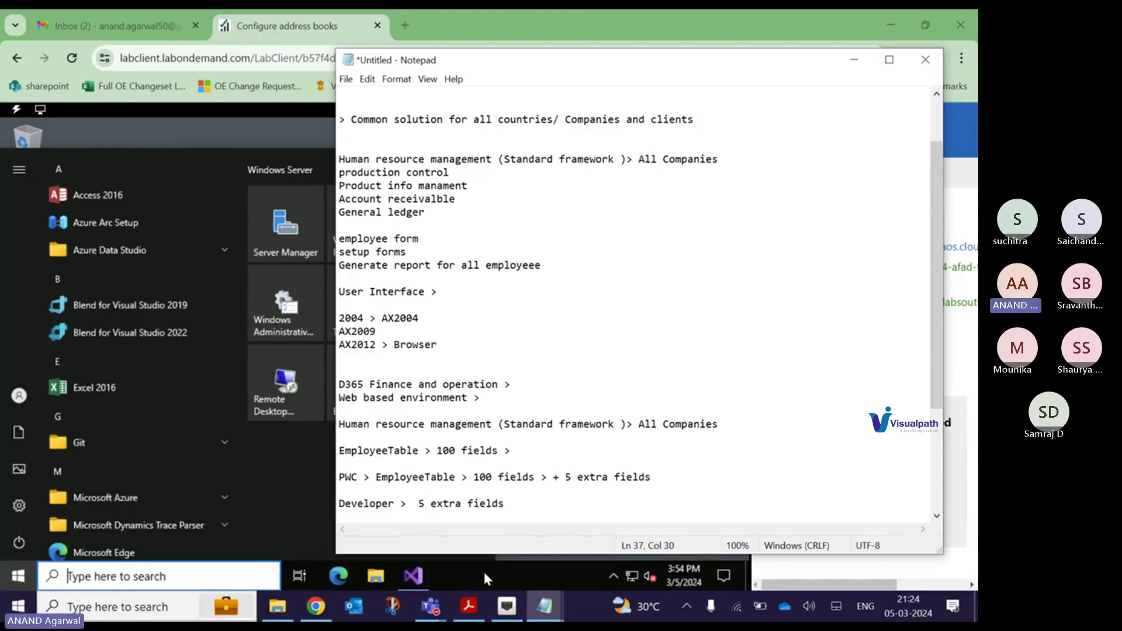
{"action": "double_click", "coordinate": [478, 554]}
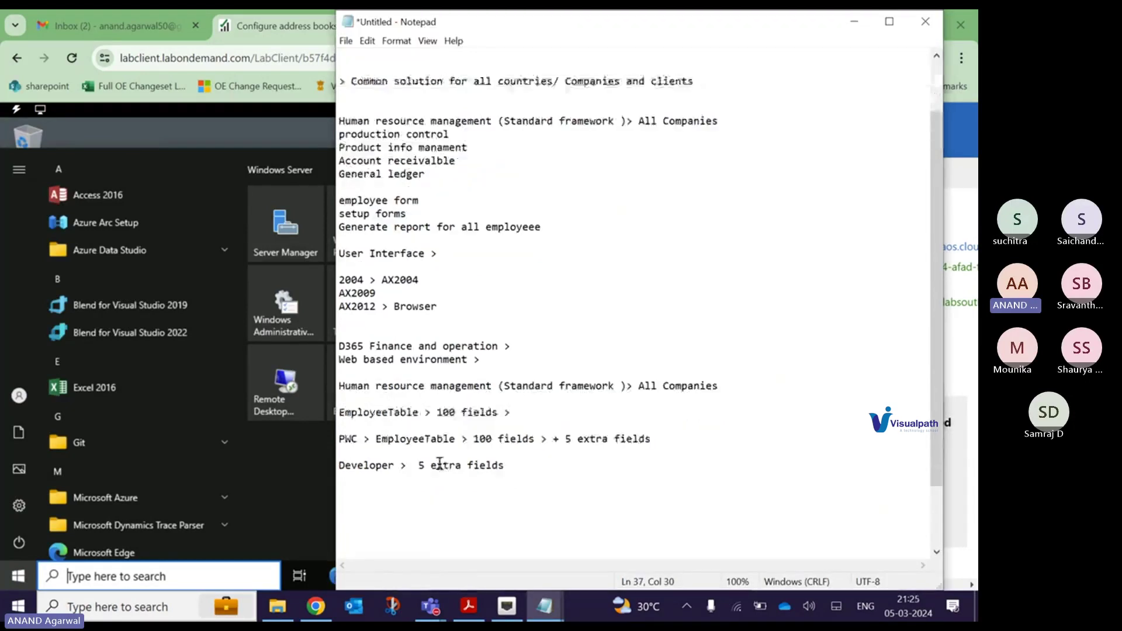
{"action": "left_click", "coordinate": [493, 437]}
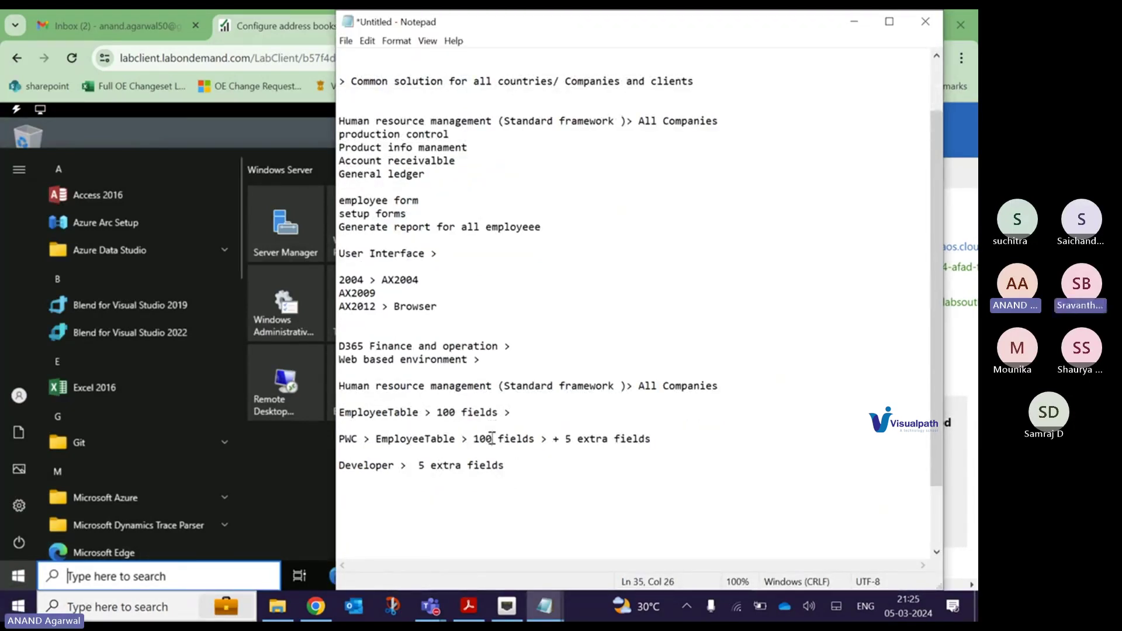
- Find and launch Microsoft Word on the local computer
{"action": "left_click", "coordinate": [18, 607]}
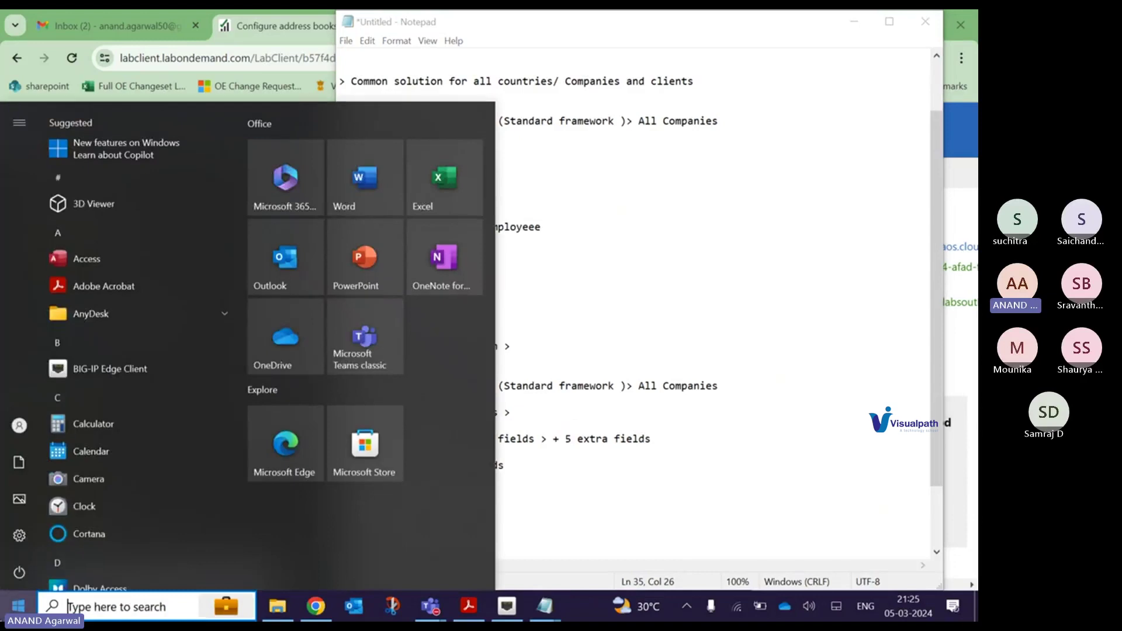
{"action": "type", "text": "wor"}
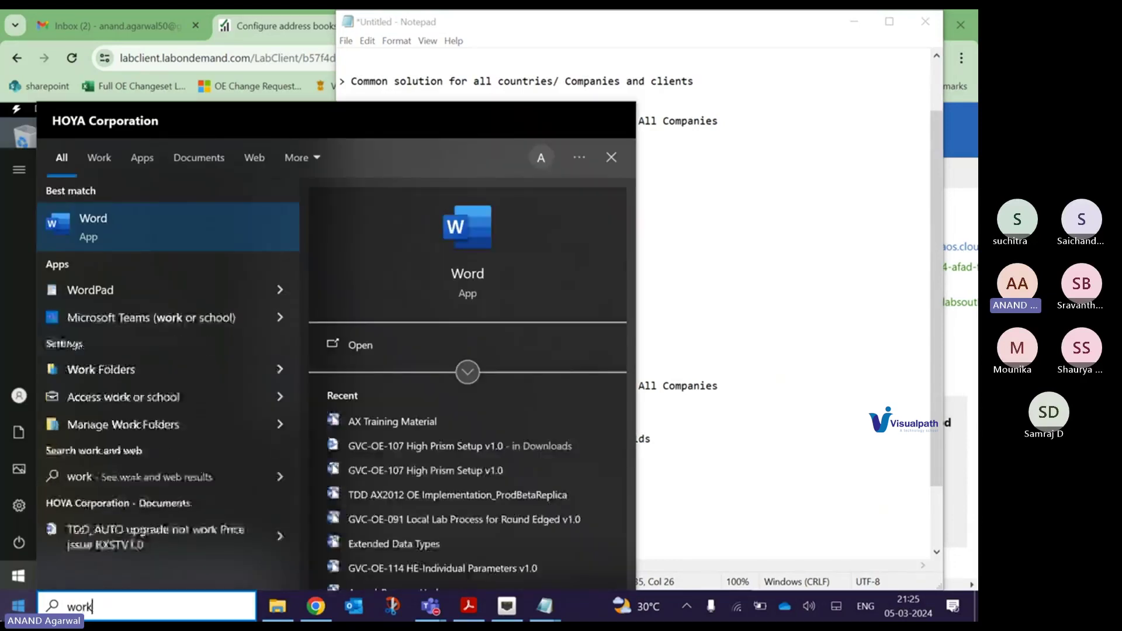
{"action": "left_click", "coordinate": [132, 220]}
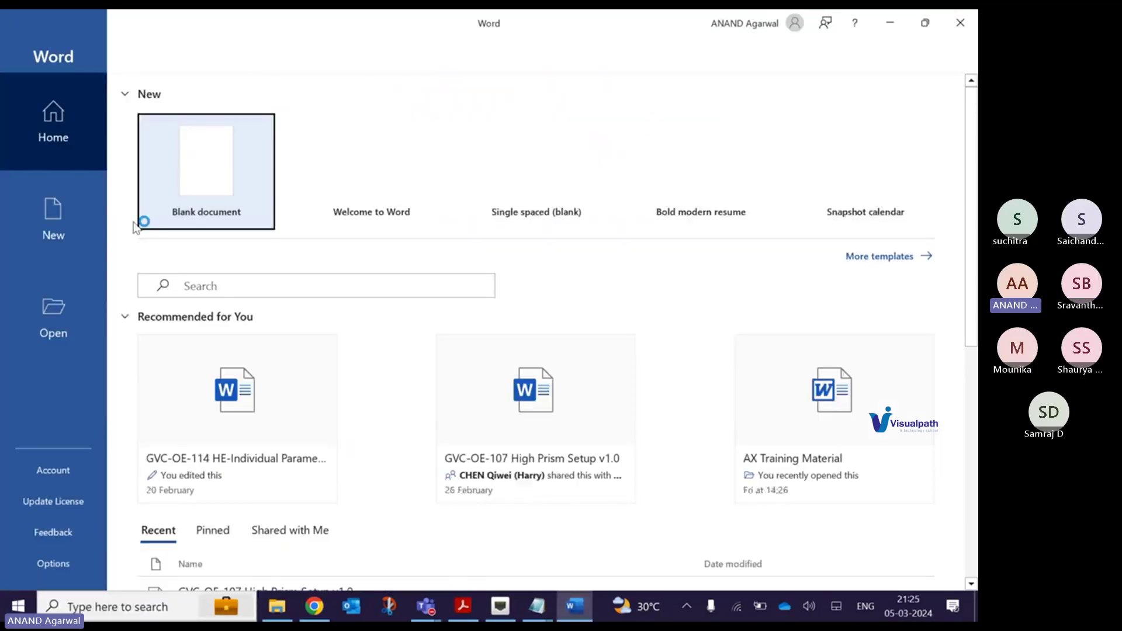
- Create a blank Word document and close the note listing 16 GB RAM and 256 SSD without saving it
{"action": "left_click", "coordinate": [187, 186]}
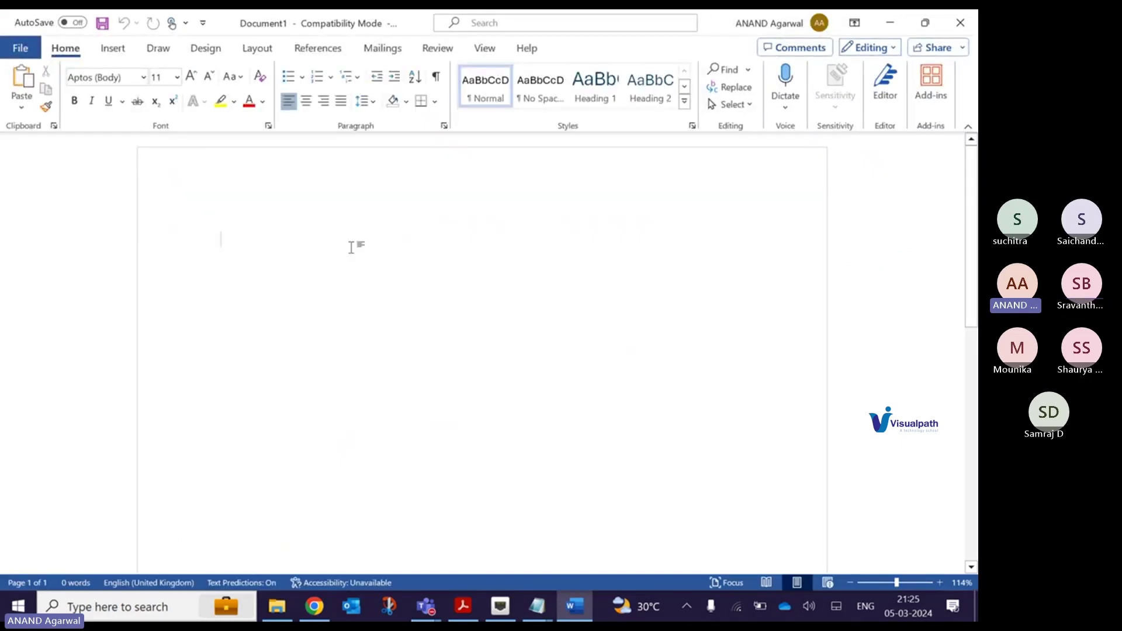
{"action": "left_click", "coordinate": [536, 606]}
{"action": "left_click", "coordinate": [524, 537]}
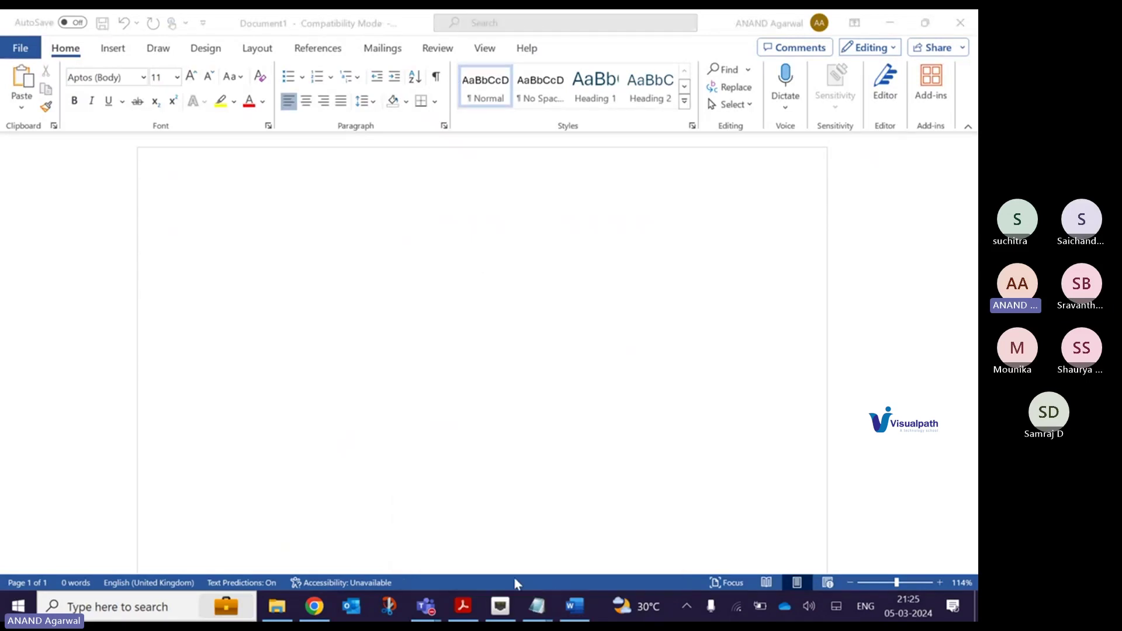
{"action": "left_click", "coordinate": [537, 606]}
{"action": "left_click", "coordinate": [508, 558]}
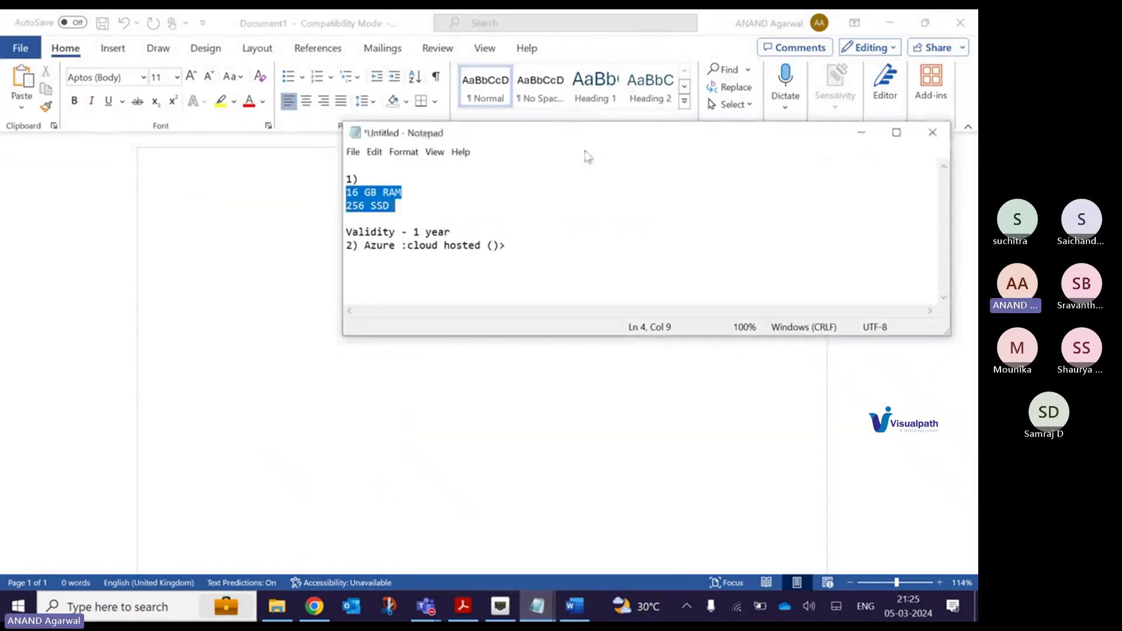
{"action": "left_click", "coordinate": [930, 134]}
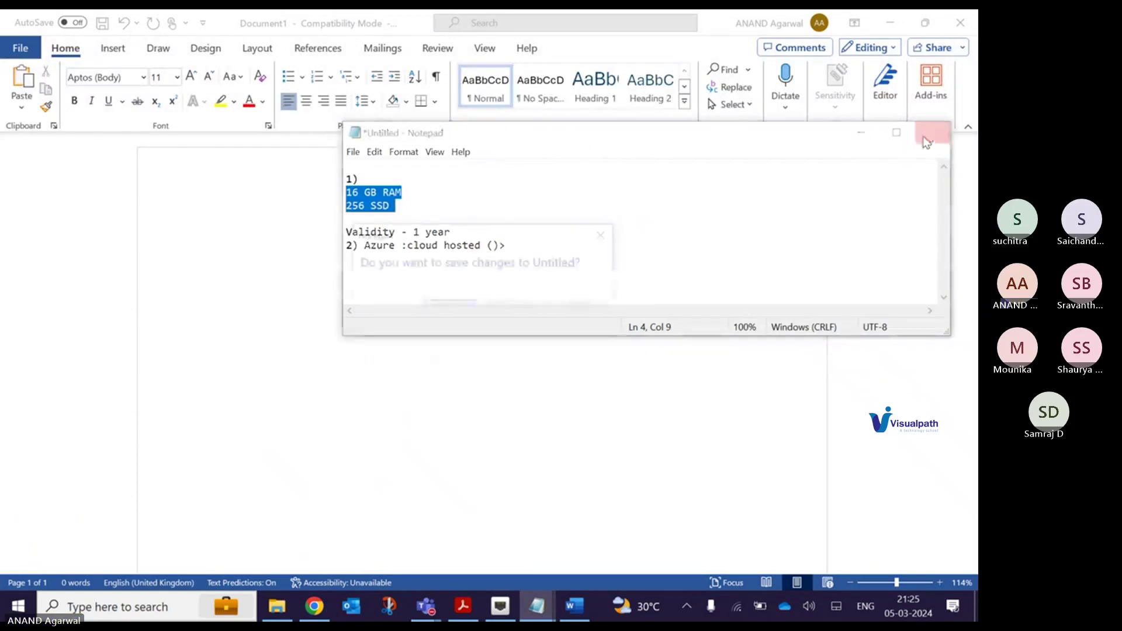
{"action": "left_click", "coordinate": [541, 315]}
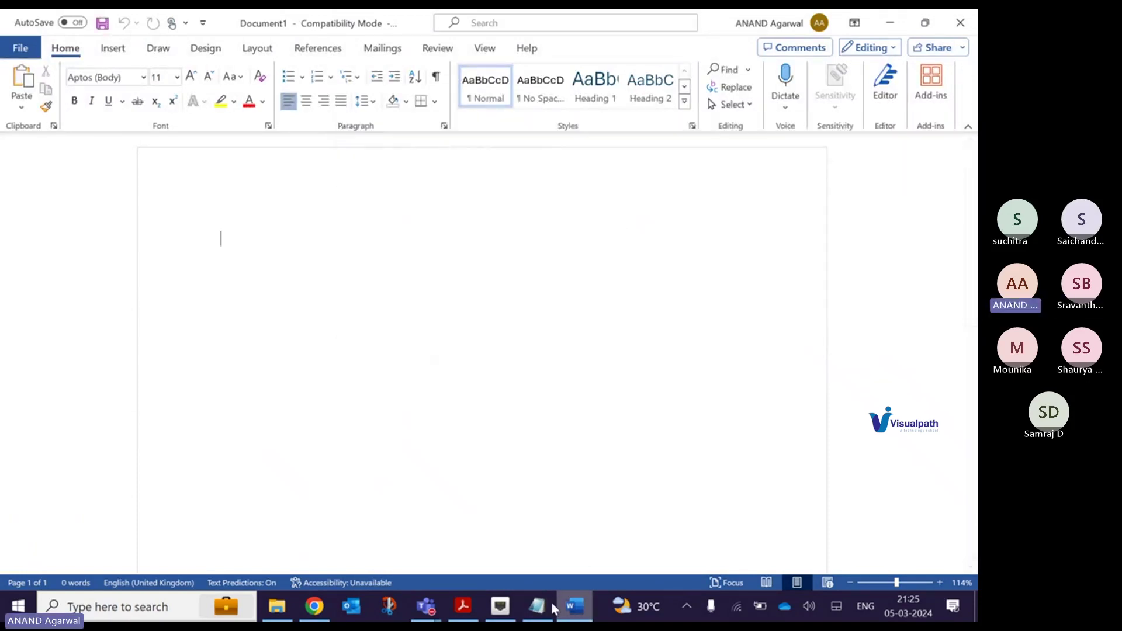
- Move the D365 notes window aside and add the line "Whenever I click blank page > PWC" below the "Developer > 5 extra fields" line
{"action": "left_click", "coordinate": [536, 606]}
{"action": "left_click_drag", "start_coordinate": [580, 26], "coordinate": [755, 85]}
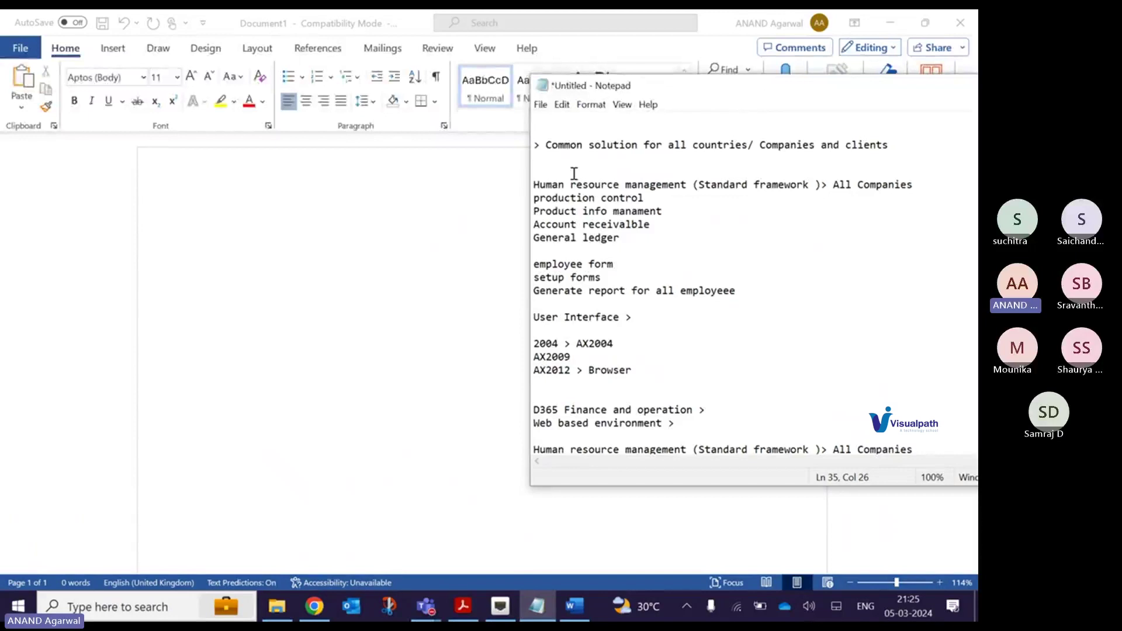
{"action": "scroll", "coordinate": [926, 453], "scroll_direction": "down", "scroll_amount": 5}
{"action": "left_click", "coordinate": [725, 318]}
{"action": "key", "text": "Return"}
{"action": "key", "text": "Return"}
{"action": "key", "text": "Return"}
{"action": "type", "text": "Wheneve"}
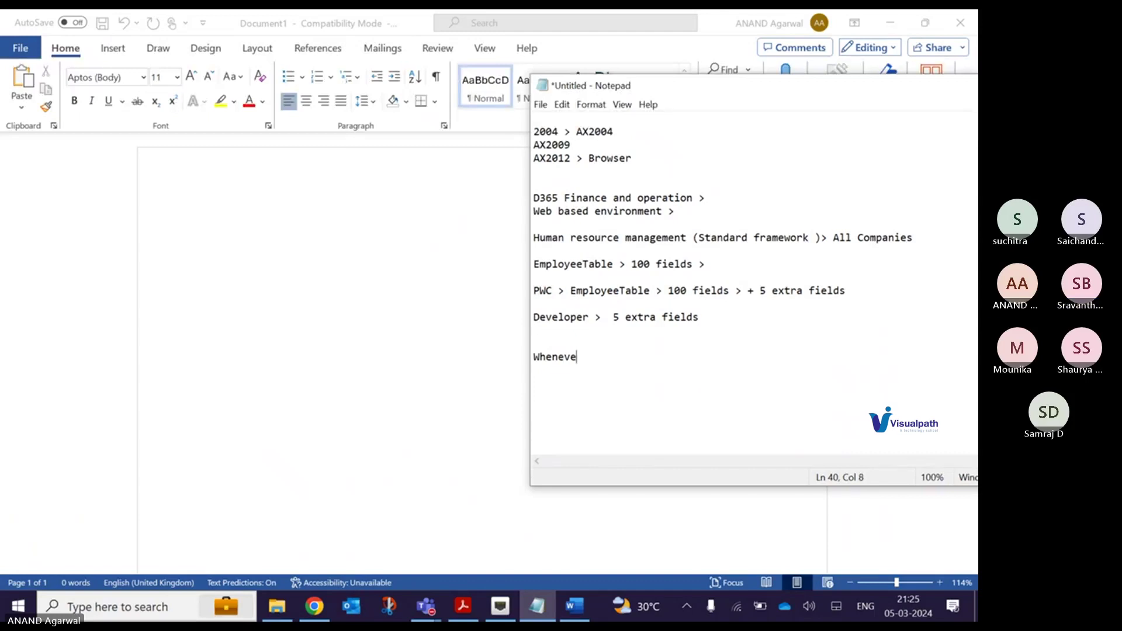
{"action": "type", "text": "r I open"}
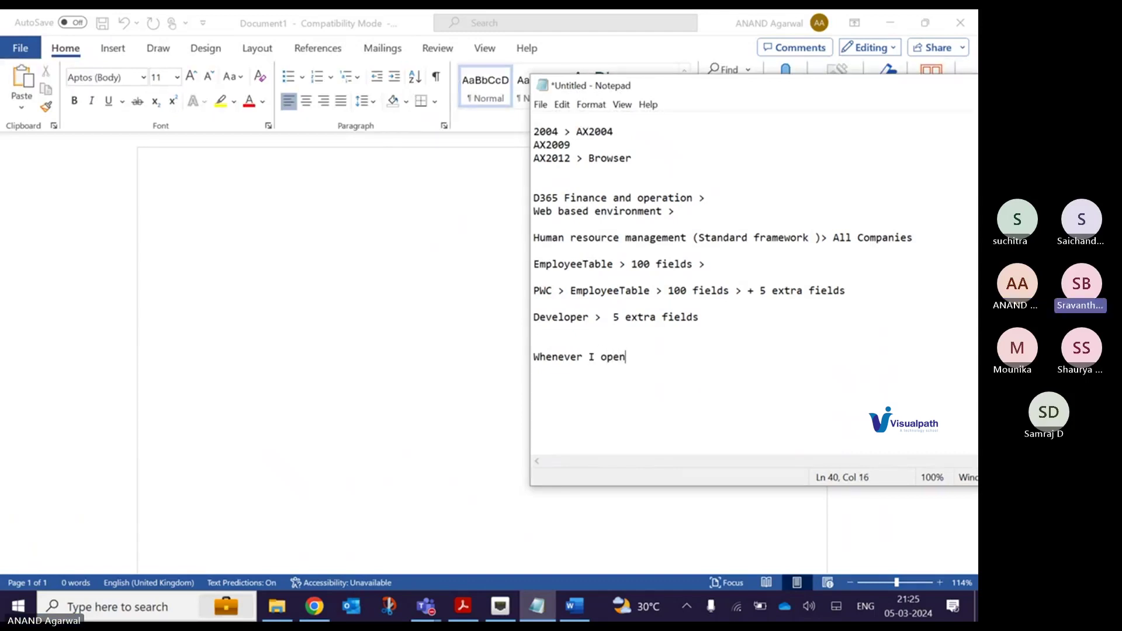
{"action": "key", "text": "BackSpace"}
{"action": "key", "text": "BackSpace"}
{"action": "key", "text": "BackSpace"}
{"action": "key", "text": "BackSpace"}
{"action": "key", "text": "BackSpace"}
{"action": "type", "text": "cl"}
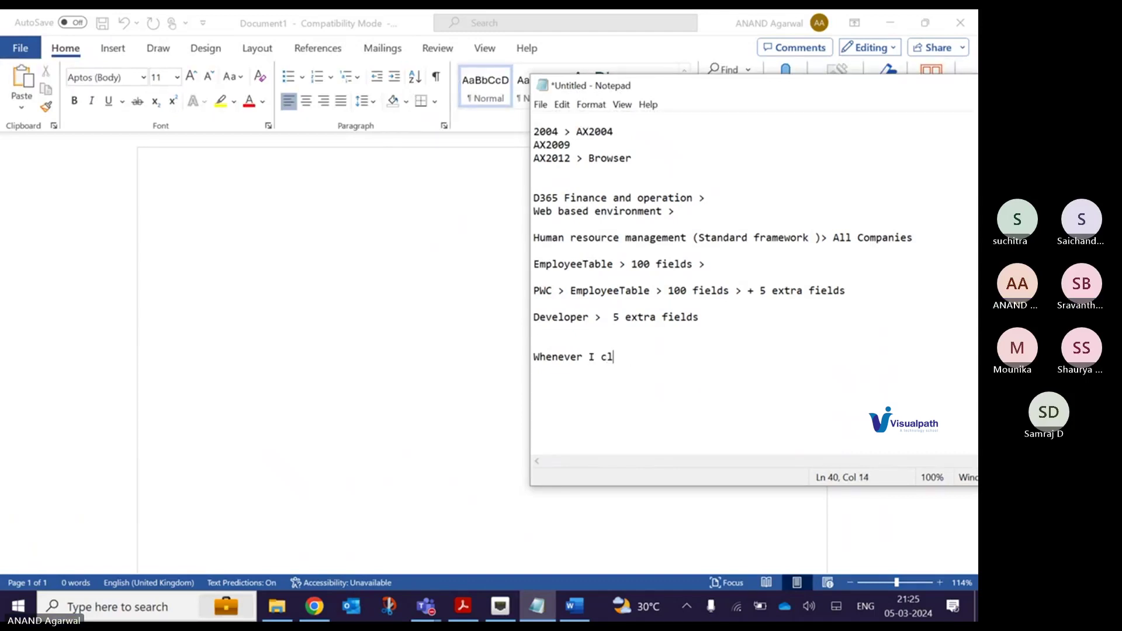
{"action": "type", "text": "ick bla"}
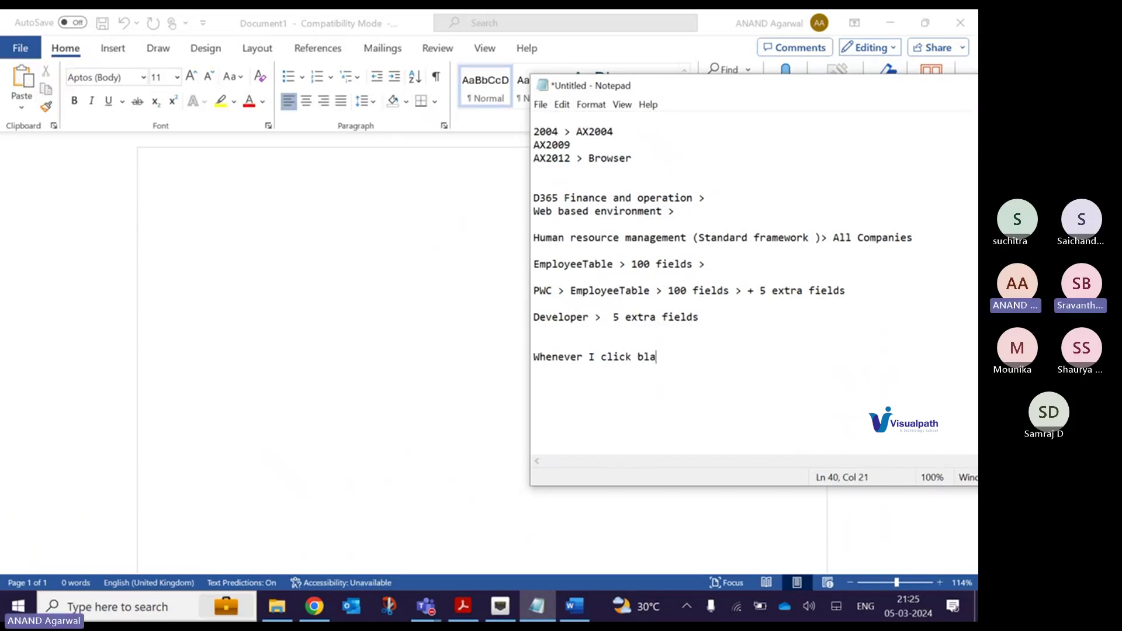
{"action": "type", "text": "nk page > "}
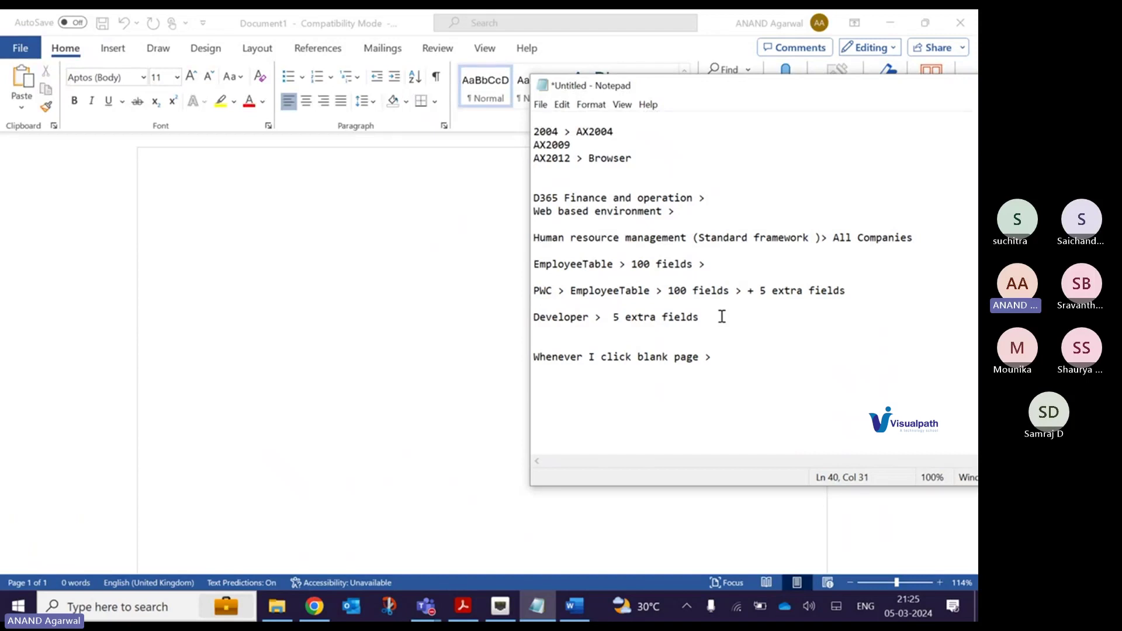
{"action": "type", "text": "PWC"}
{"action": "key", "text": "Return"}
{"action": "left_click", "coordinate": [397, 353]}
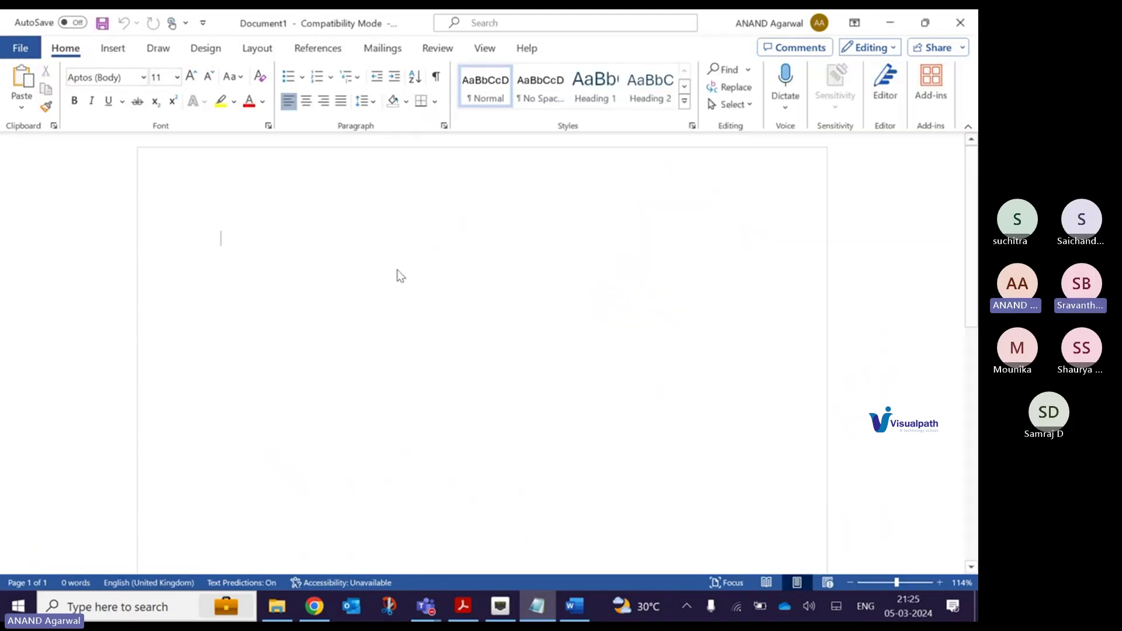
{"action": "left_click", "coordinate": [163, 376]}
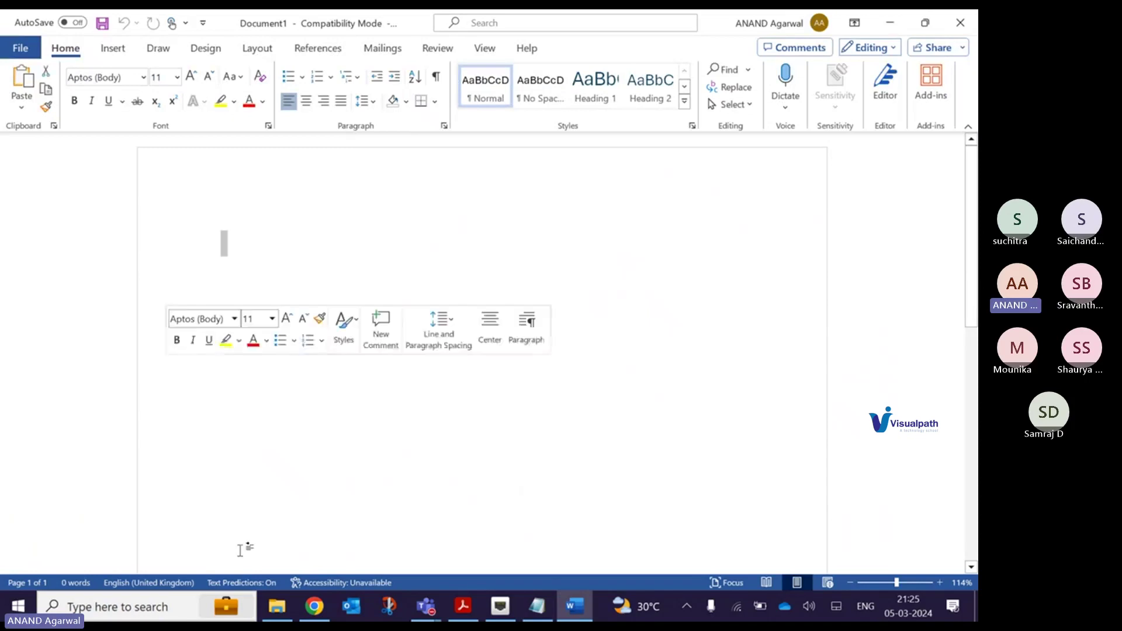
{"action": "left_click", "coordinate": [431, 281]}
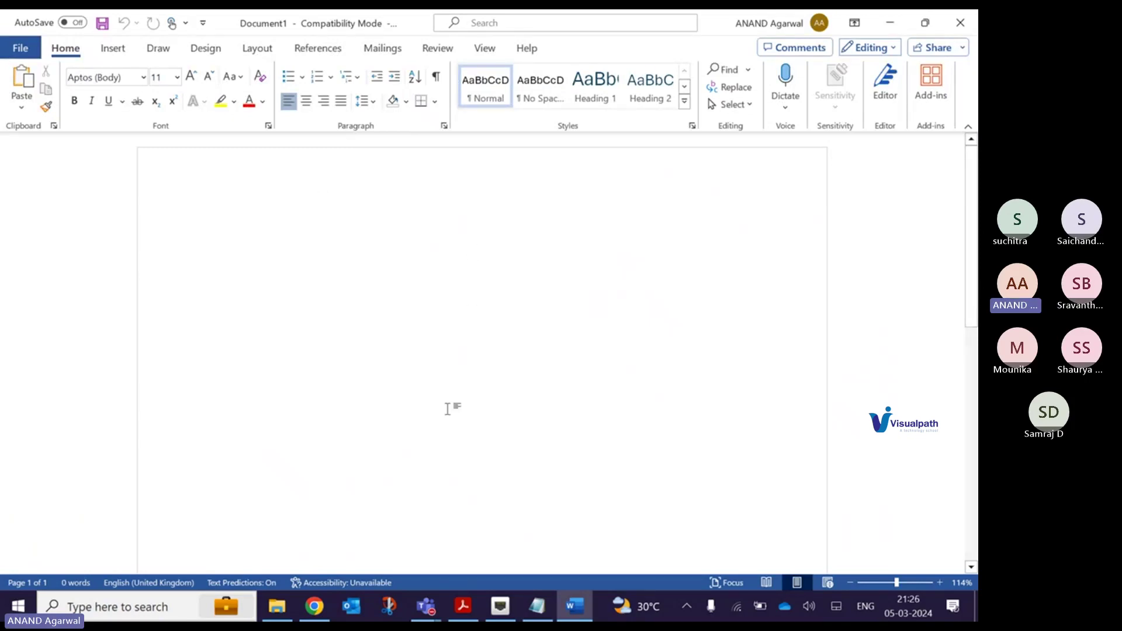
- Append "> Customization" to the "Whenever I click blank page > PWC" line in the notes
{"action": "left_click", "coordinate": [548, 609]}
{"action": "left_click", "coordinate": [773, 356]}
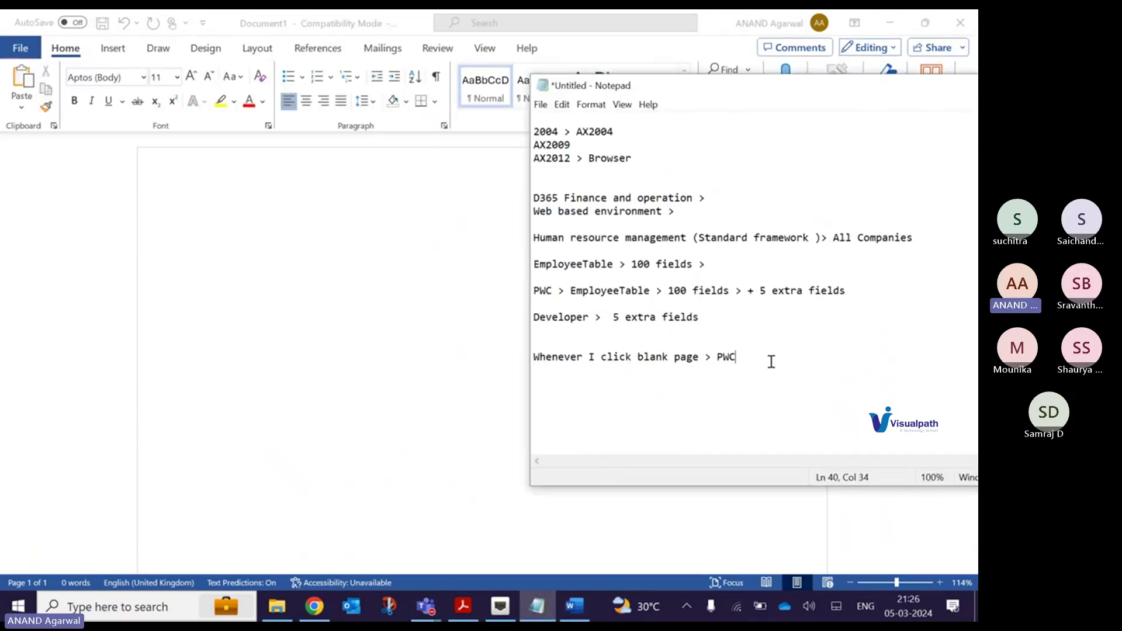
{"action": "type", "text": ">  Customization"}
- Switch to the blank Word document and review its insert commands, including Blank Page
{"action": "left_click", "coordinate": [276, 294]}
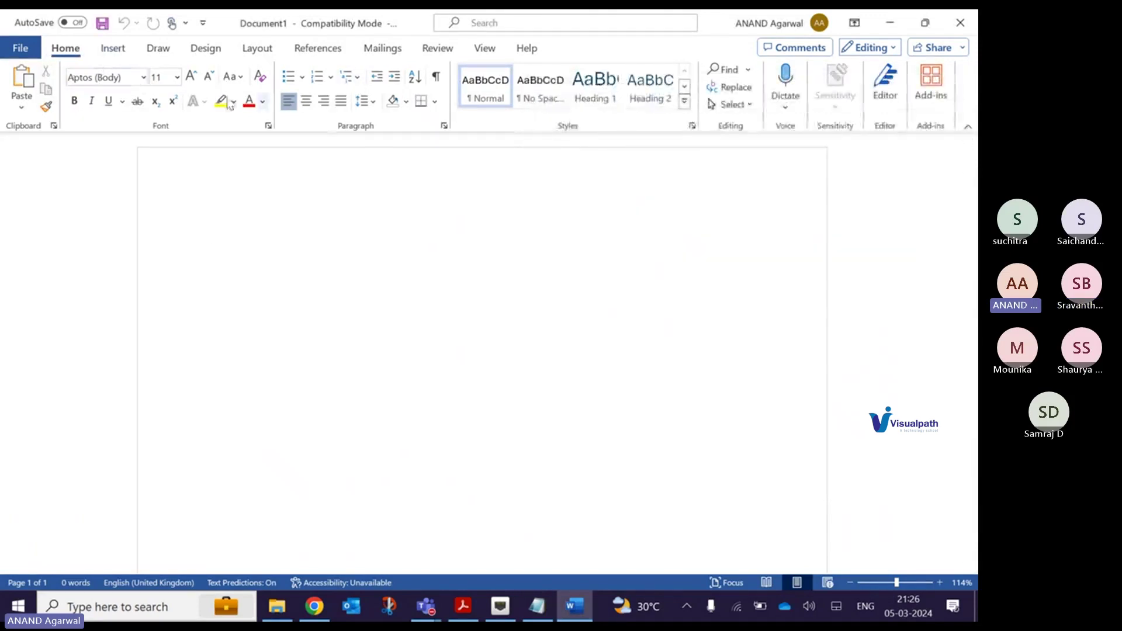
{"action": "left_click", "coordinate": [114, 49]}
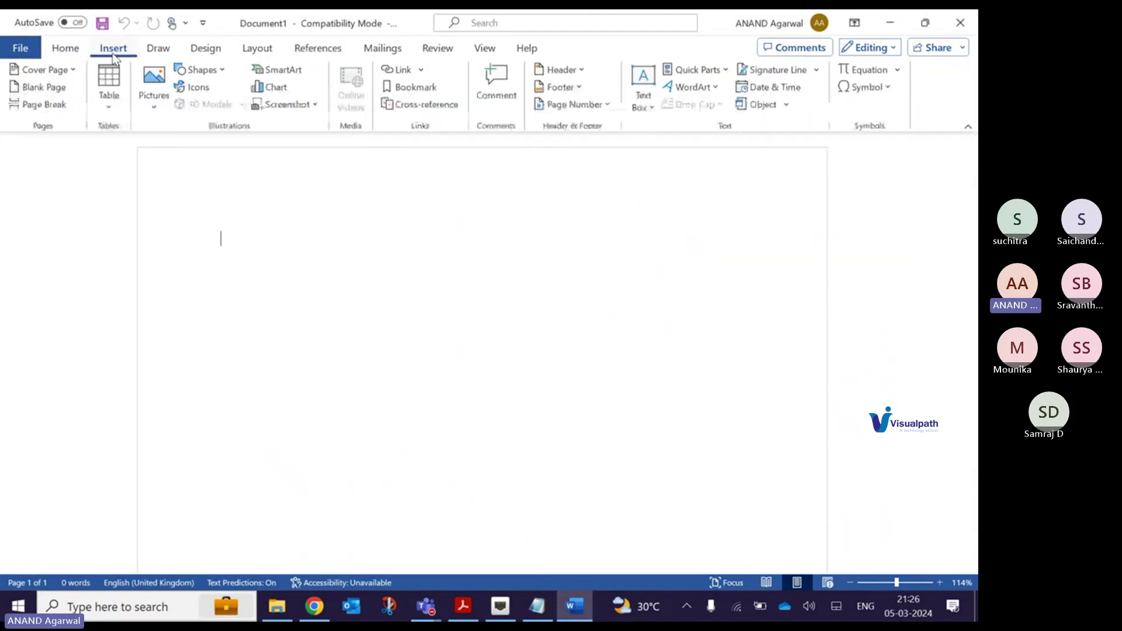
{"action": "left_click", "coordinate": [66, 49]}
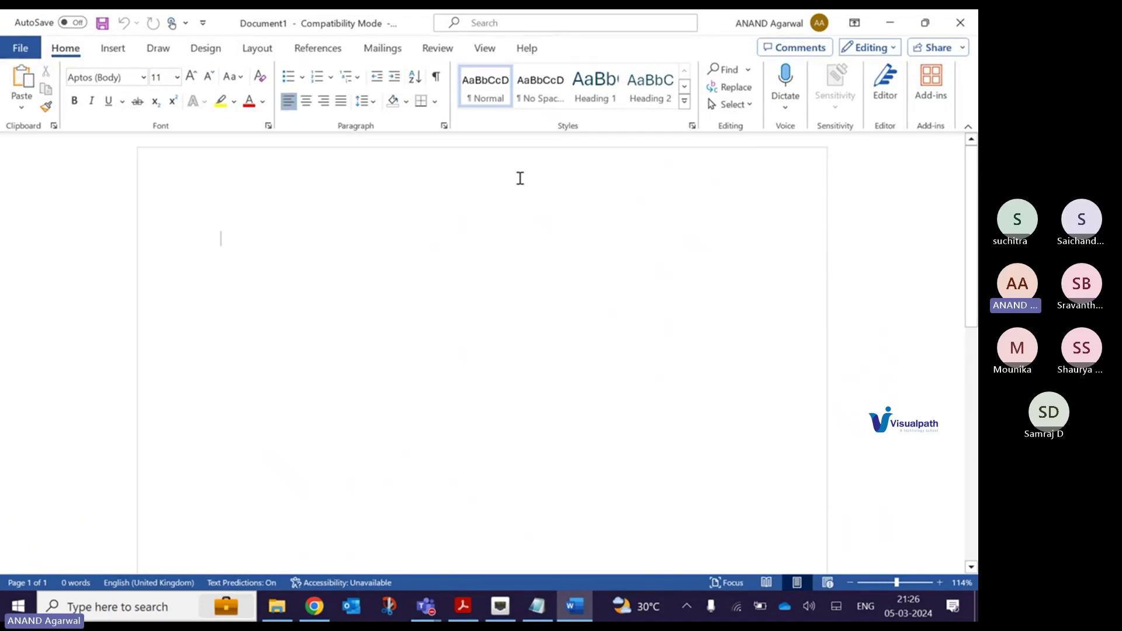
- Add the line "Contact developer >Word Softare >" to the notes, below the blank page customization line
{"action": "left_click", "coordinate": [537, 606]}
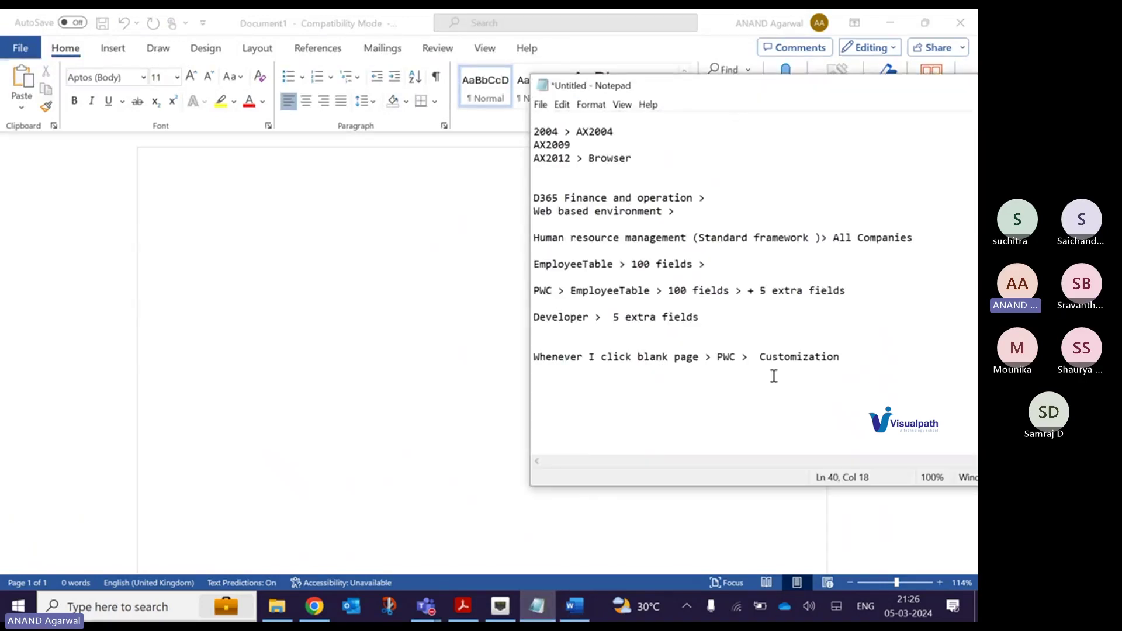
{"action": "left_click", "coordinate": [864, 359]}
{"action": "left_click", "coordinate": [716, 357]}
{"action": "left_click", "coordinate": [848, 357]}
{"action": "key", "text": "Return"}
{"action": "key", "text": "Return"}
{"action": "type", "text": "Contact developer >"}
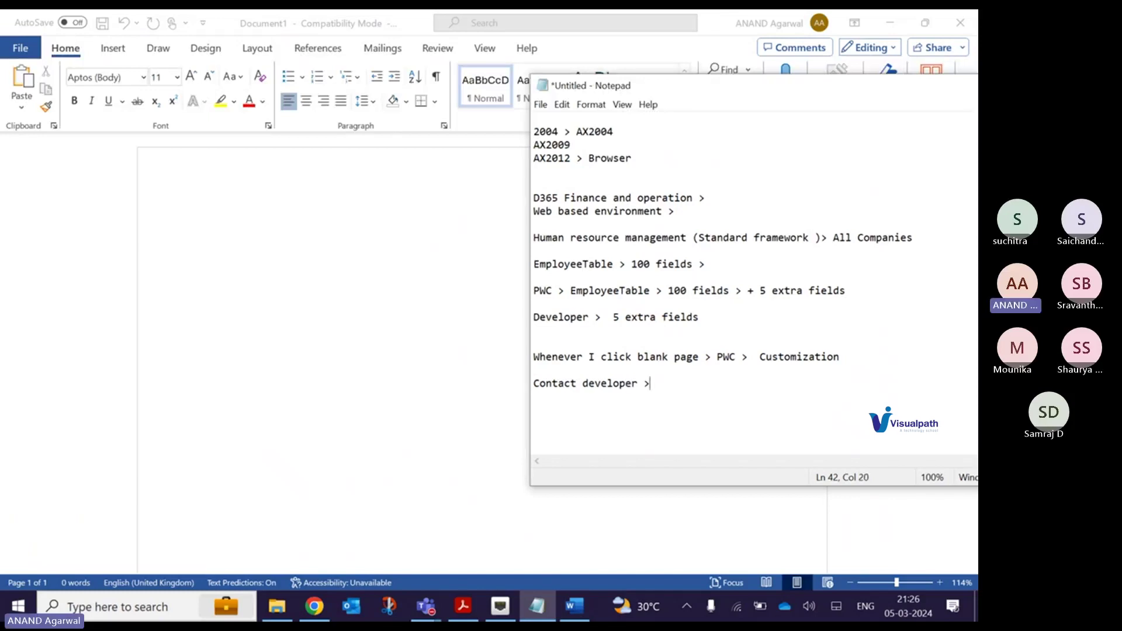
{"action": "type", "text": "Word Softare >"}
{"action": "left_click", "coordinate": [738, 386]}
{"action": "left_click", "coordinate": [742, 386]}
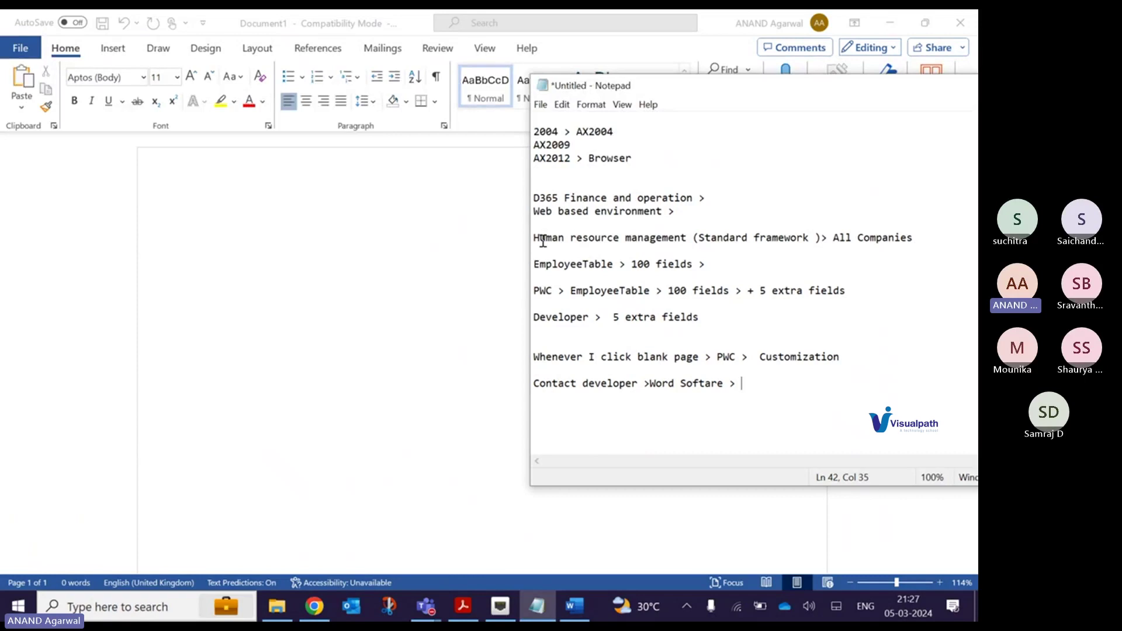
- Highlight the "D365 Finance and operation >" line and start a new line two rows below the "Contact developer" line
{"action": "left_click_drag", "start_coordinate": [534, 199], "coordinate": [714, 202]}
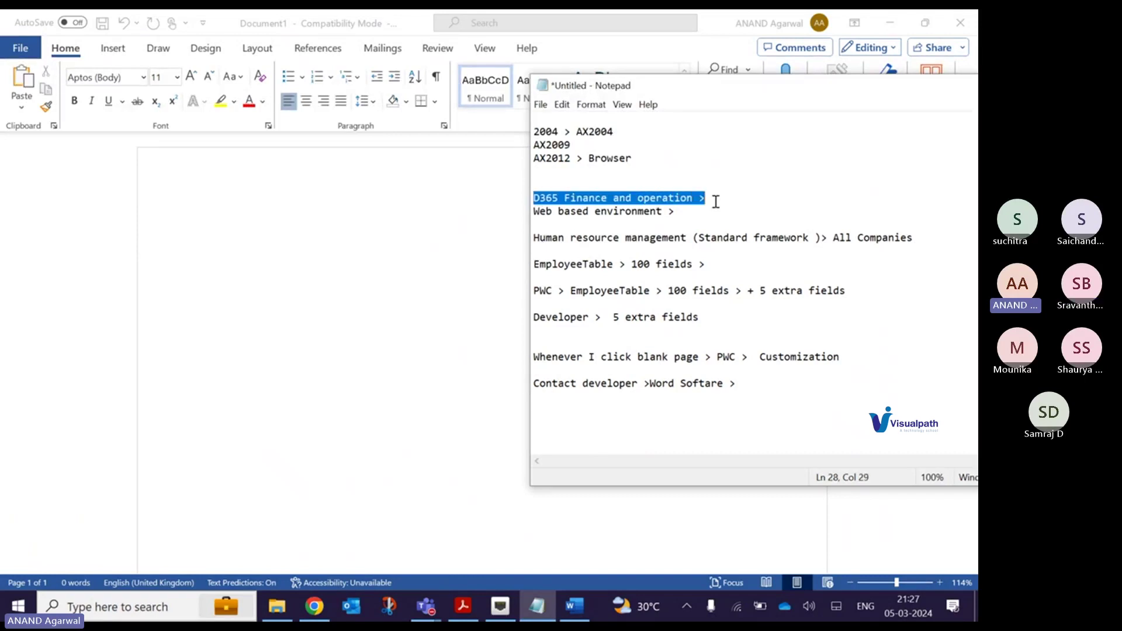
{"action": "left_click", "coordinate": [746, 386]}
{"action": "key", "text": "Return"}
{"action": "key", "text": "Return"}
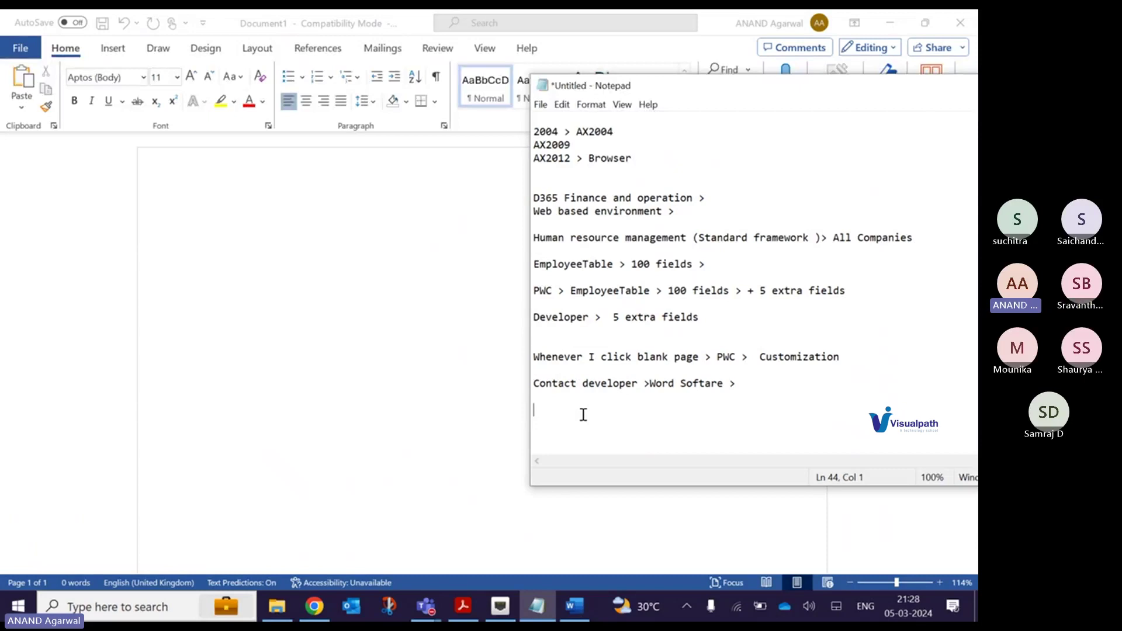
- Switch to the lab environment in Chrome and close the Start menu of the lab machine
{"action": "left_click", "coordinate": [380, 411]}
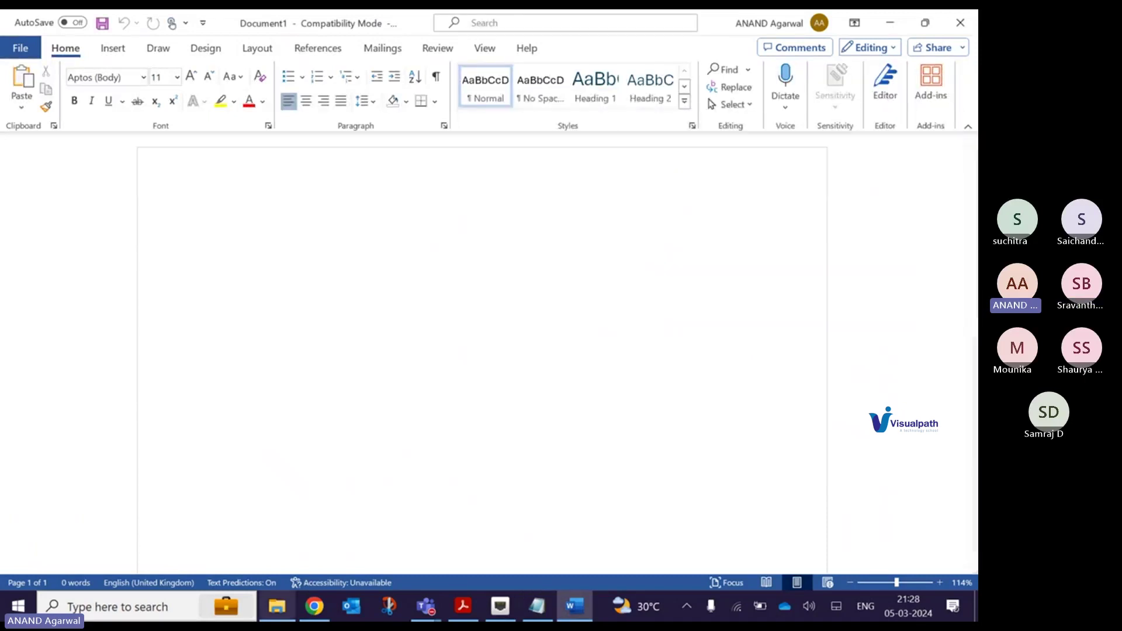
{"action": "left_click", "coordinate": [315, 607]}
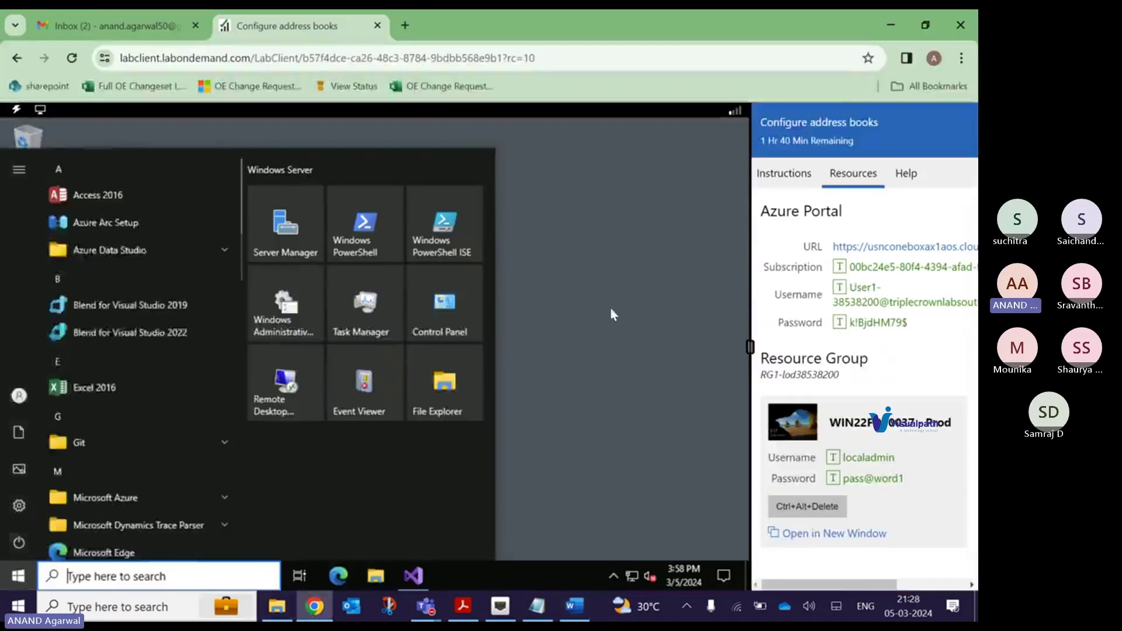
{"action": "left_click", "coordinate": [610, 307]}
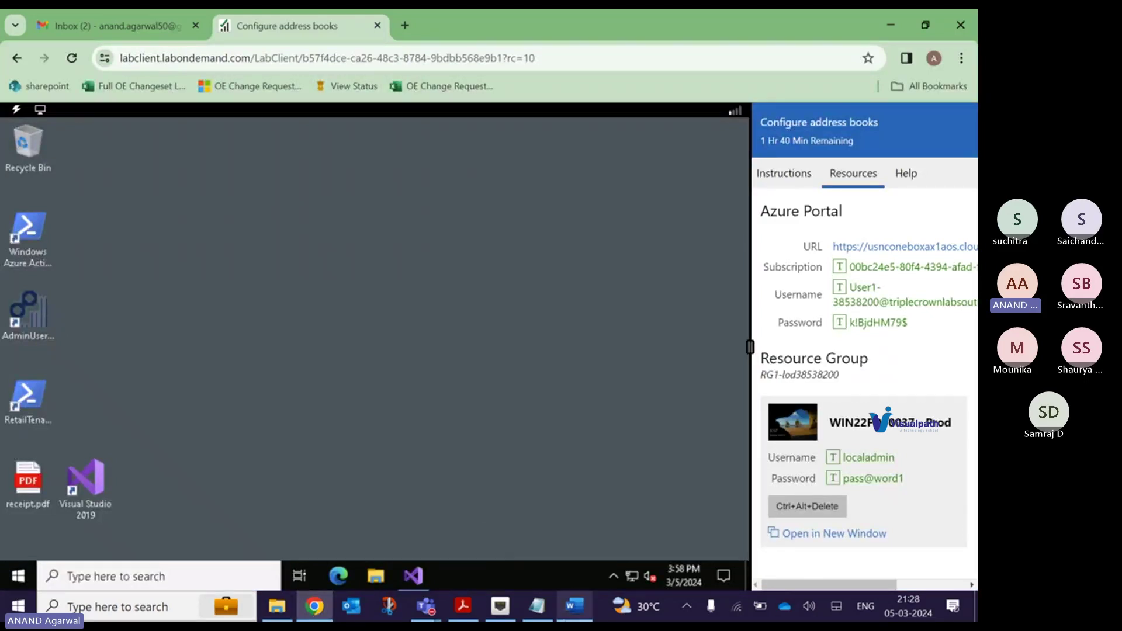
- View the participants in the maximized Teams meeting window, minimize it and return to the "Contact developer" line in the notes
{"action": "left_click", "coordinate": [537, 607]}
{"action": "left_click", "coordinate": [746, 390]}
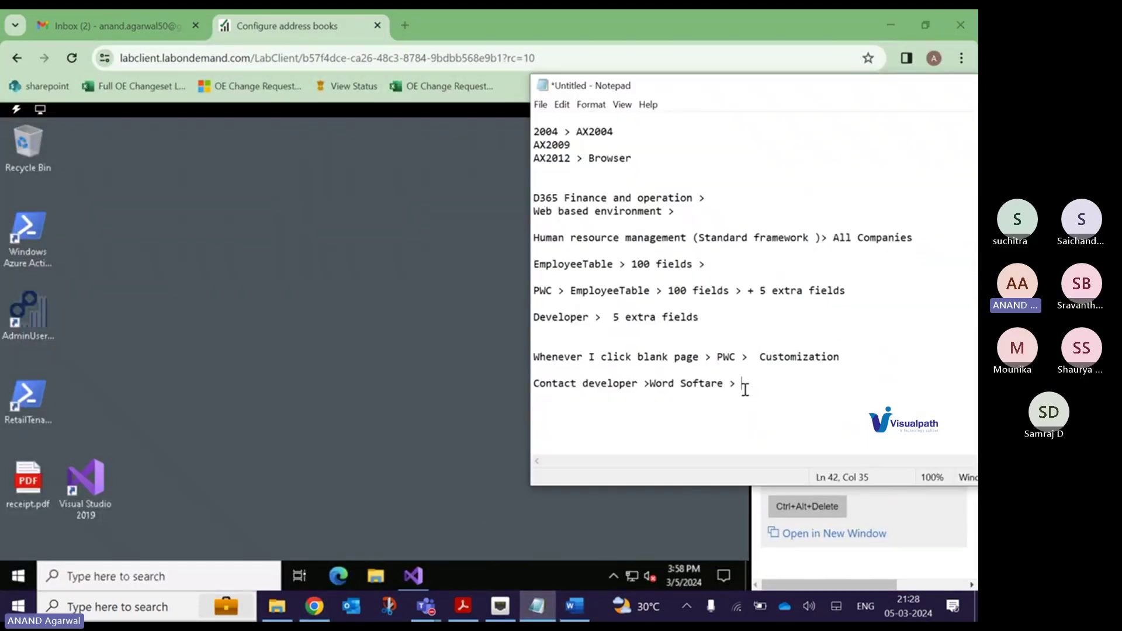
{"action": "left_click", "coordinate": [426, 607]}
{"action": "left_click", "coordinate": [489, 492]}
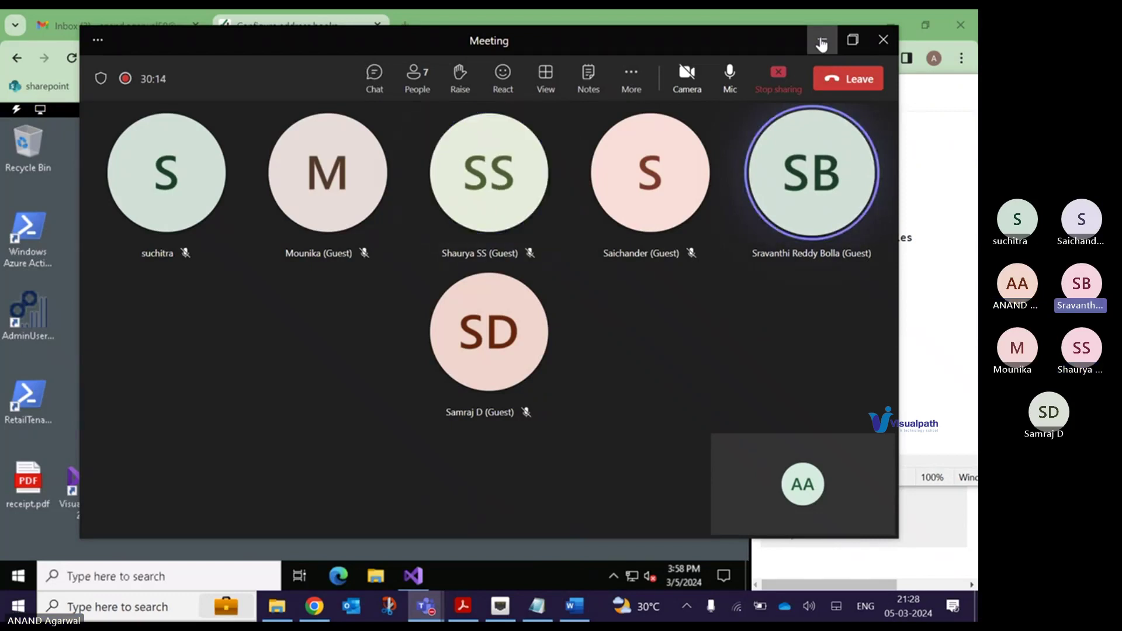
{"action": "double_click", "coordinate": [680, 39]}
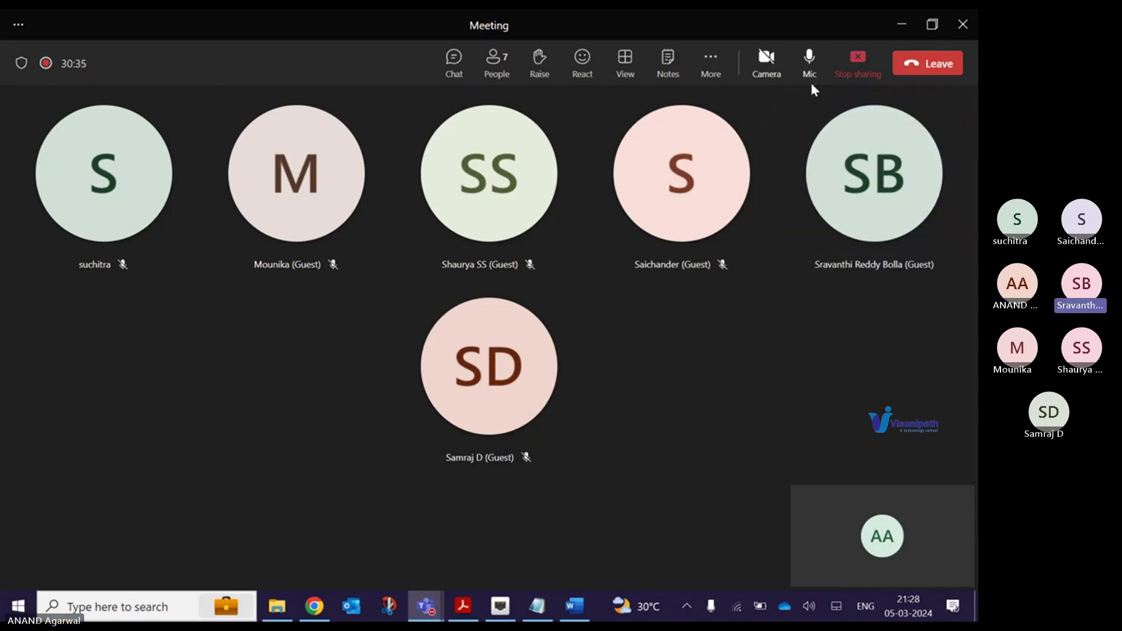
{"action": "left_click", "coordinate": [902, 24]}
{"action": "left_click", "coordinate": [613, 383]}
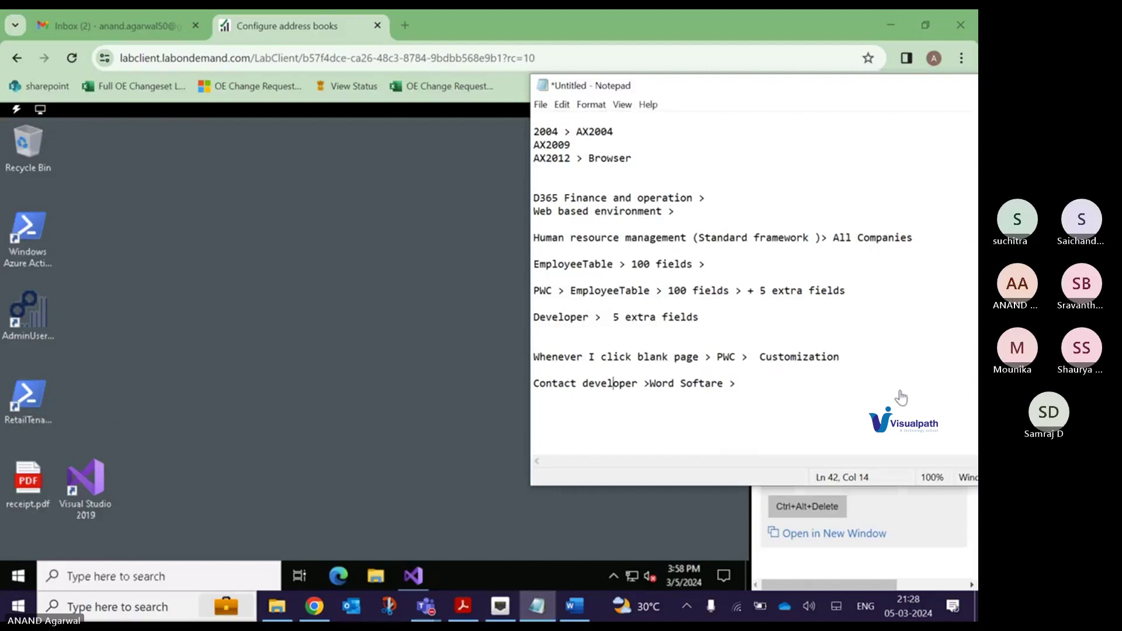
{"action": "left_click", "coordinate": [741, 386]}
- Open the Edge browser on the lab machine and fill the Microsoft sign-in field with the lab account's username, clearing the garbled first entry
{"action": "left_click", "coordinate": [218, 391]}
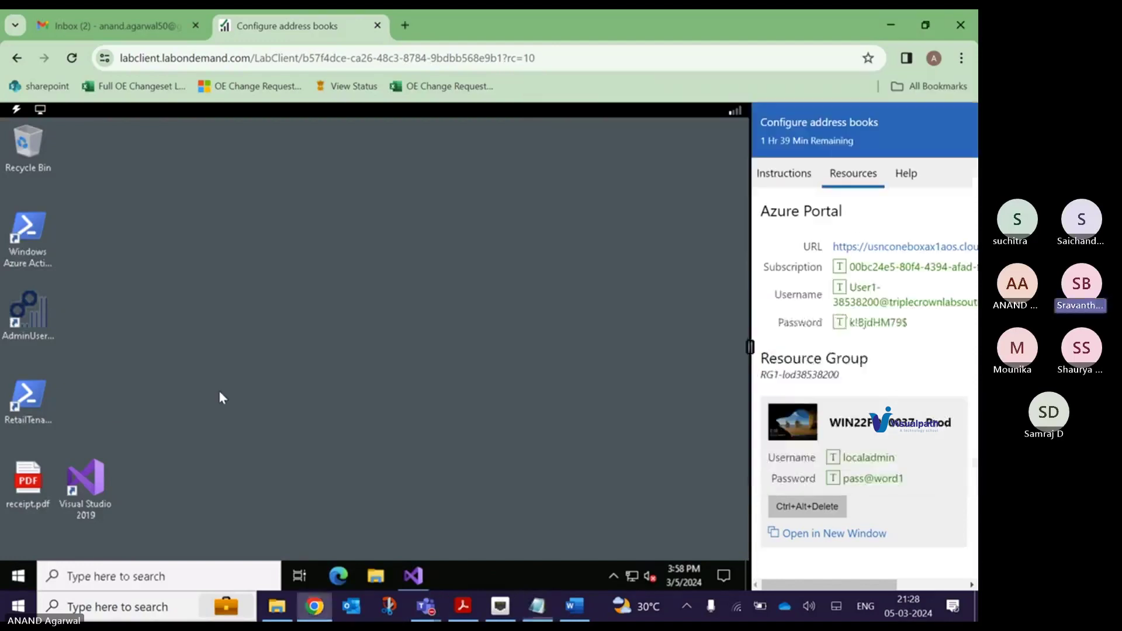
{"action": "left_click", "coordinate": [334, 580]}
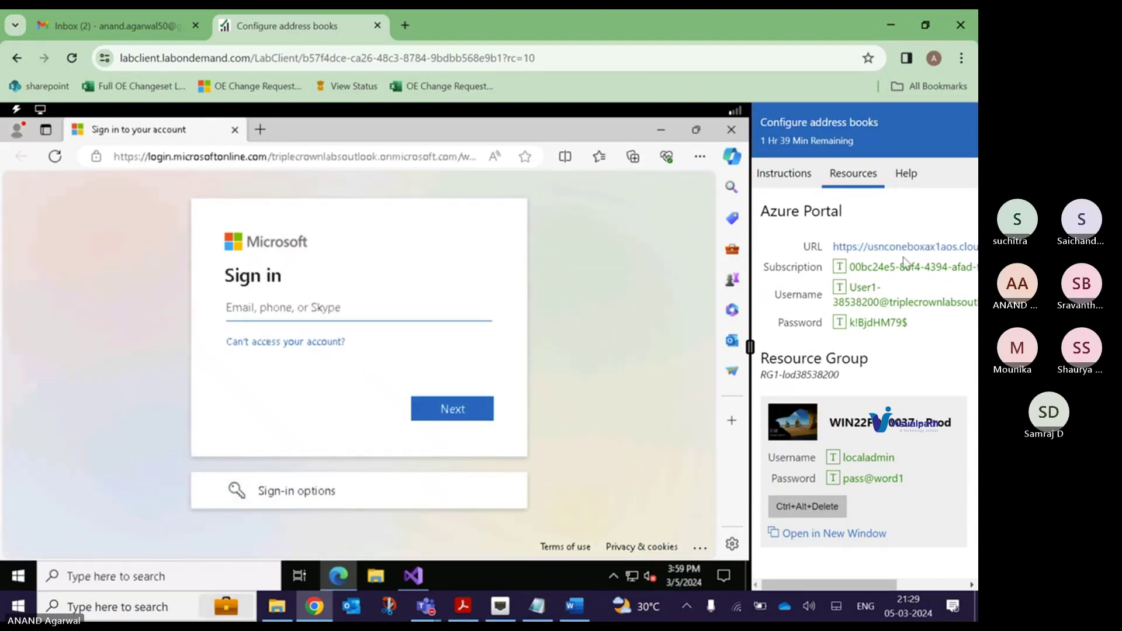
{"action": "left_click", "coordinate": [860, 295]}
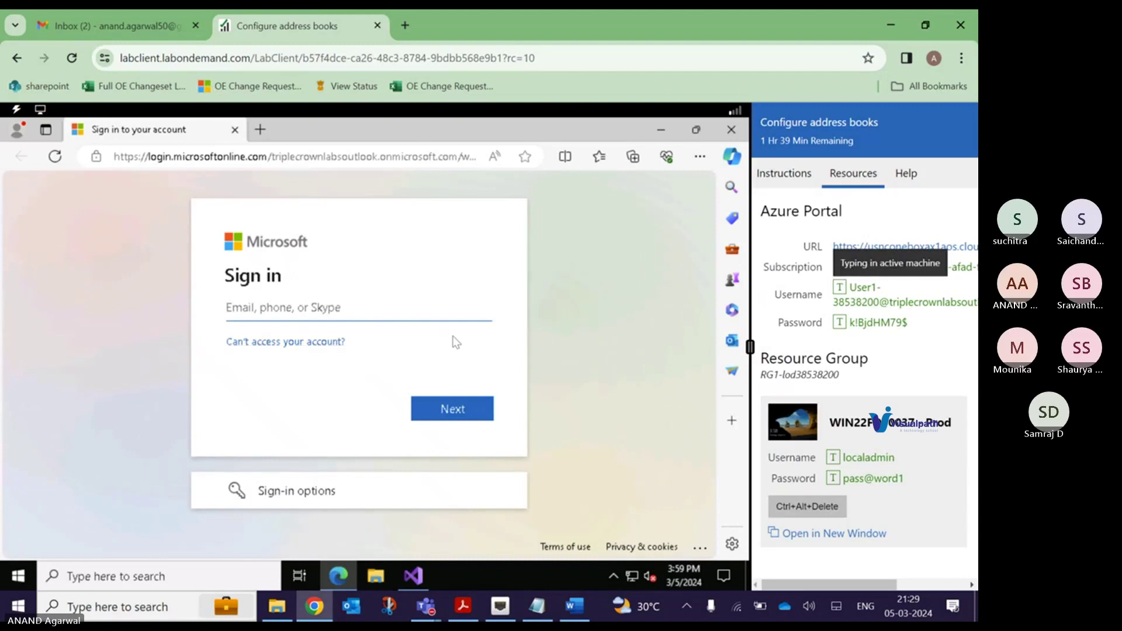
{"action": "left_click", "coordinate": [353, 308]}
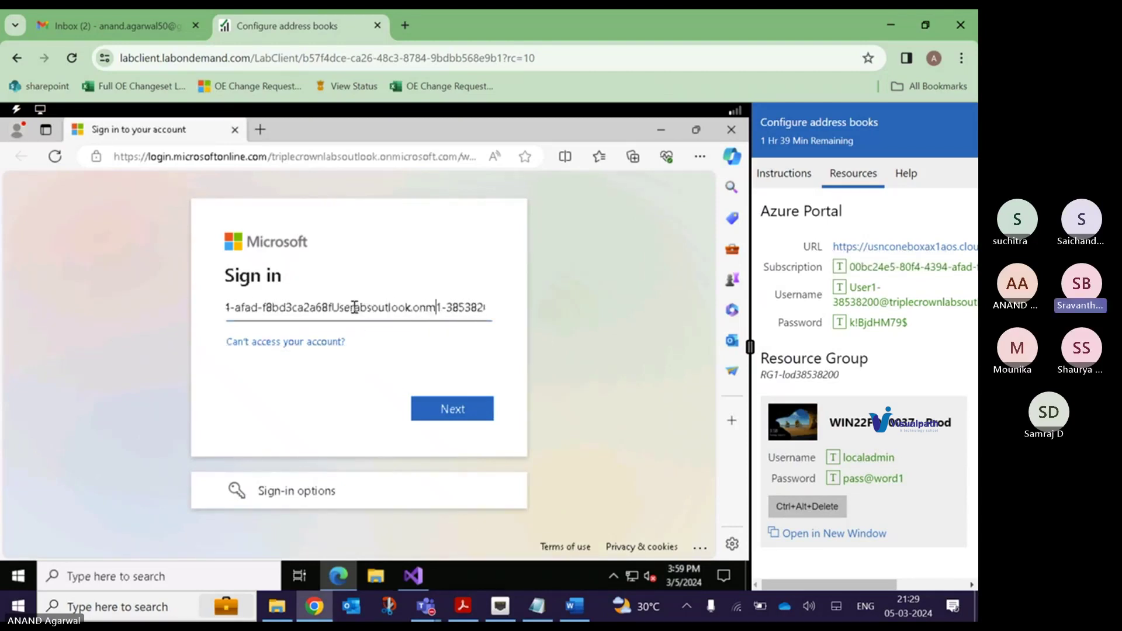
{"action": "key", "text": "ctrl+a"}
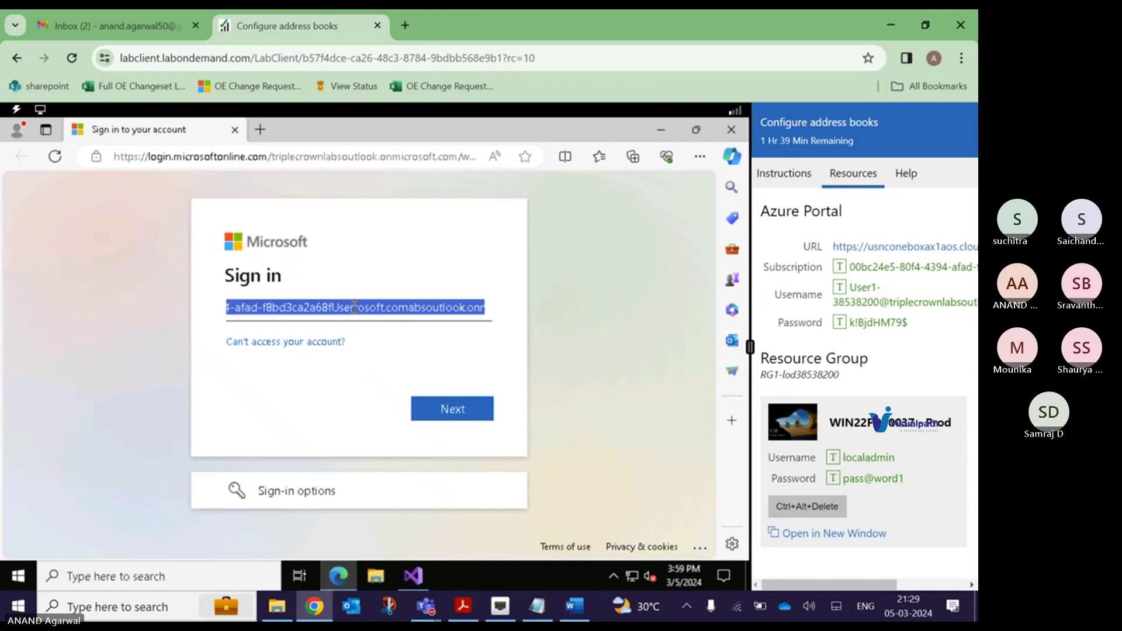
{"action": "key", "text": "BackSpace"}
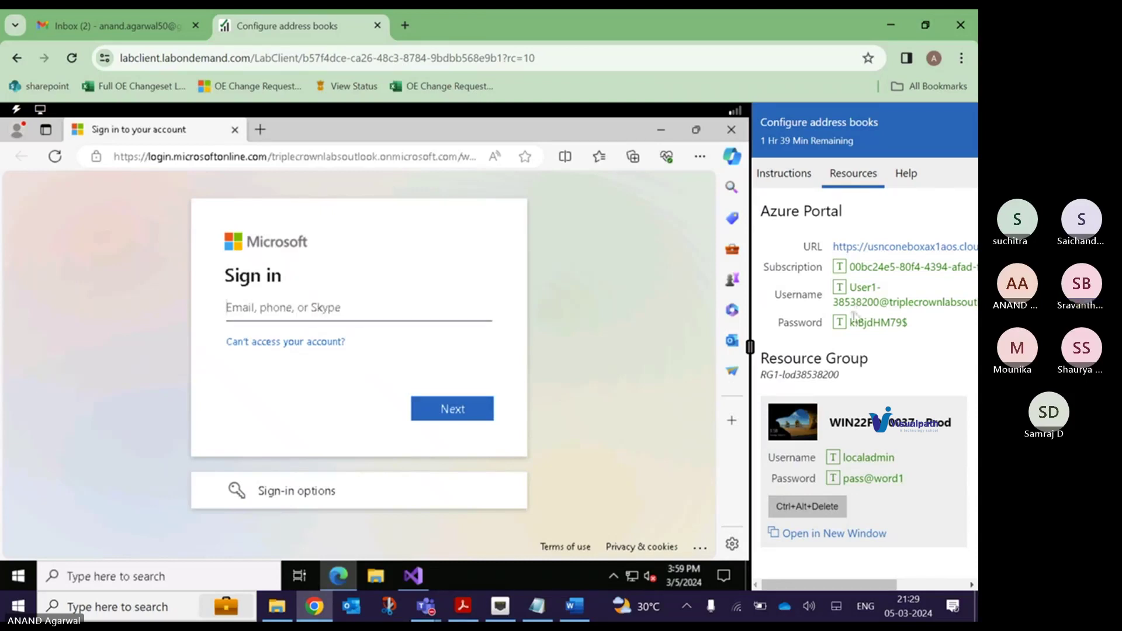
{"action": "left_click", "coordinate": [839, 287]}
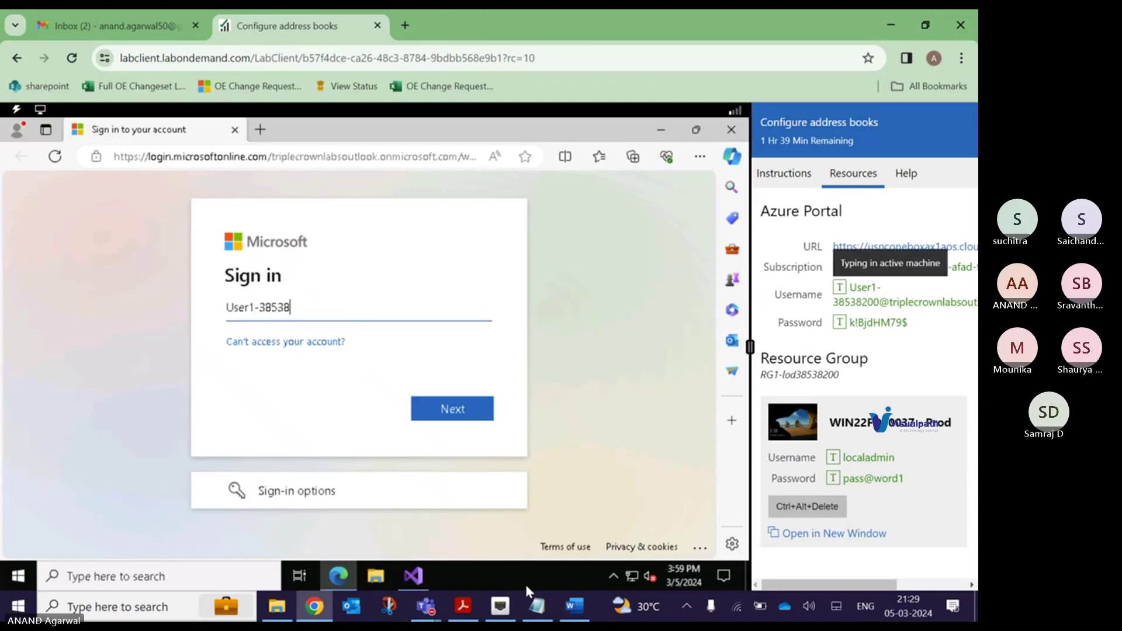
- Add the line "Temporary link" to the notes, two rows below the "Contact developer" line
{"action": "left_click", "coordinate": [537, 606]}
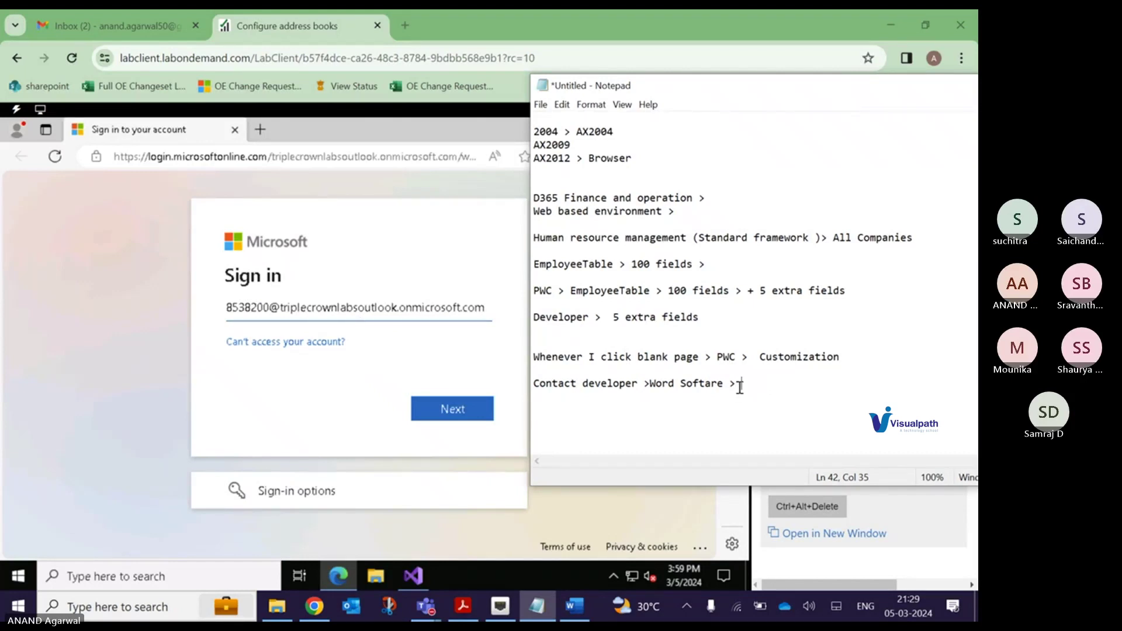
{"action": "key", "text": "Return"}
{"action": "key", "text": "Return"}
{"action": "type", "text": "Temp"}
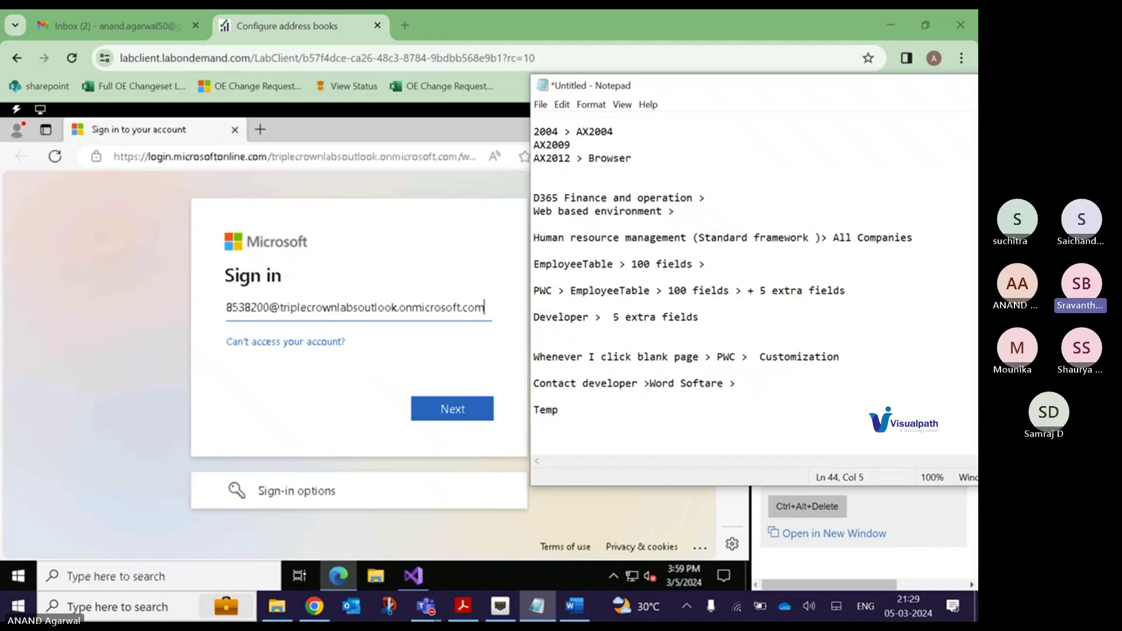
{"action": "type", "text": "orary "}
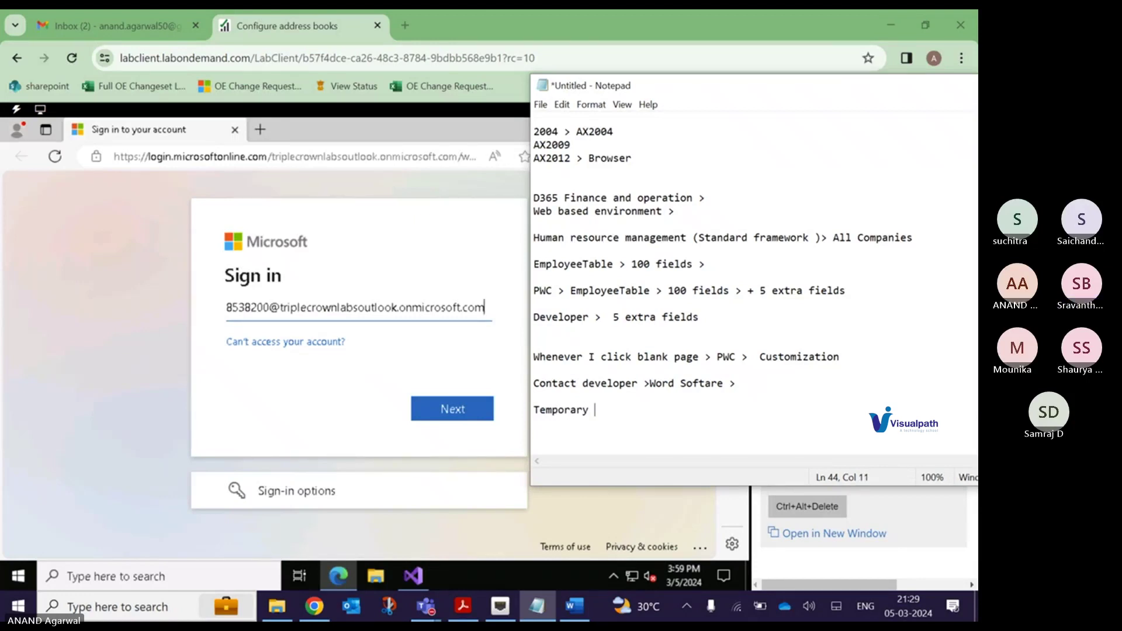
{"action": "type", "text": "link"}
- Replace the username in the lab machine's sign-in form and sign in with the lab account's password
{"action": "left_click", "coordinate": [299, 224]}
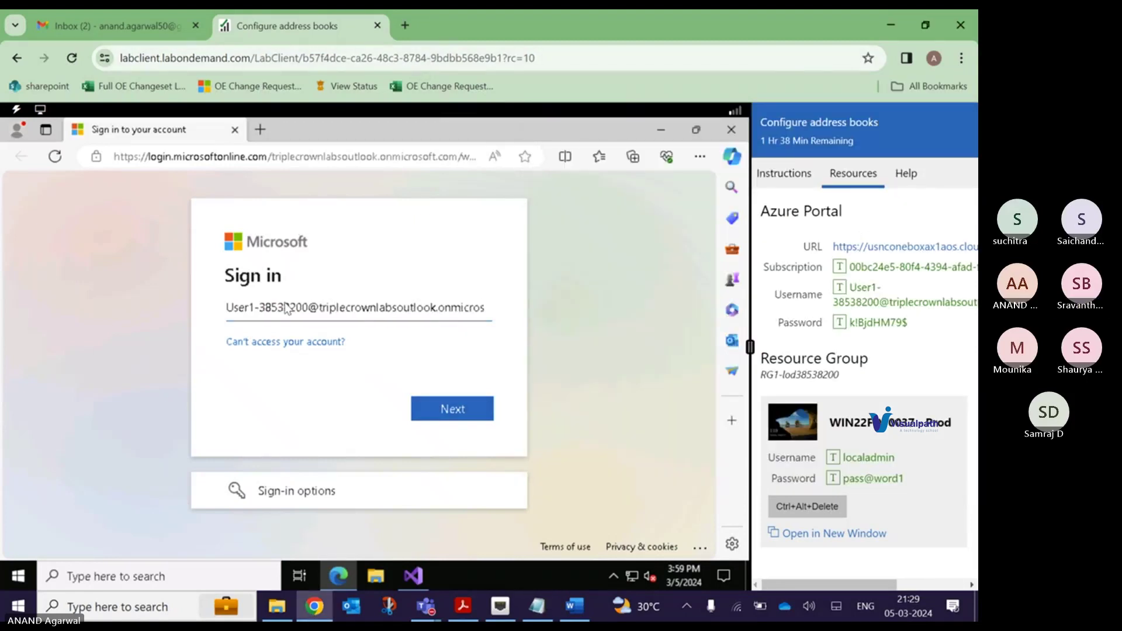
{"action": "triple_click", "coordinate": [387, 312]}
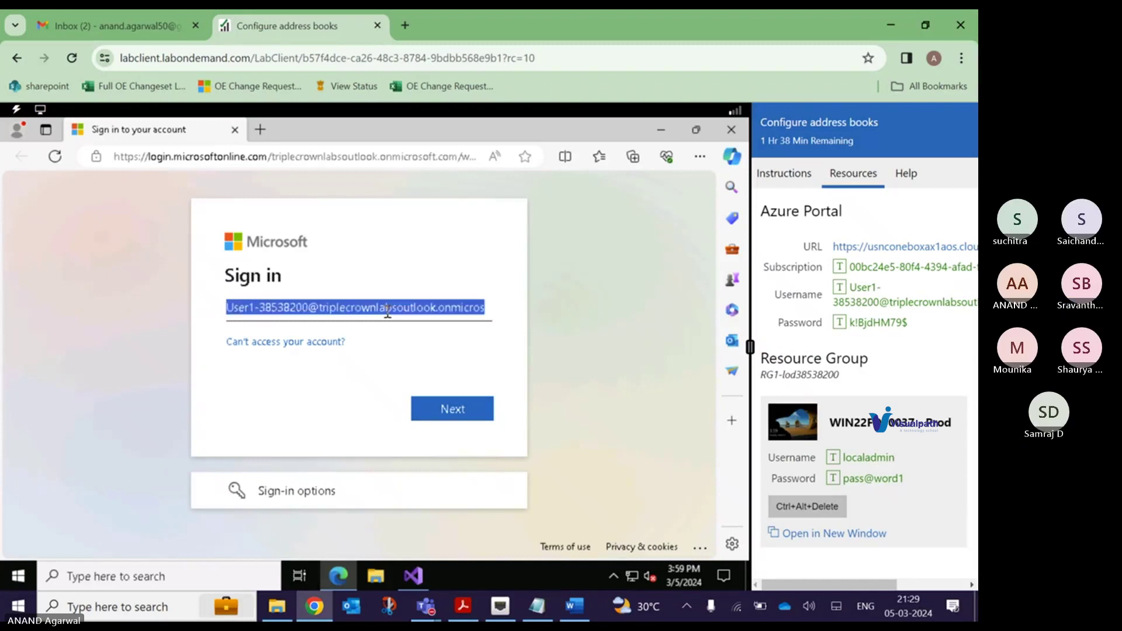
{"action": "key", "text": "BackSpace"}
{"action": "left_click", "coordinate": [857, 307]}
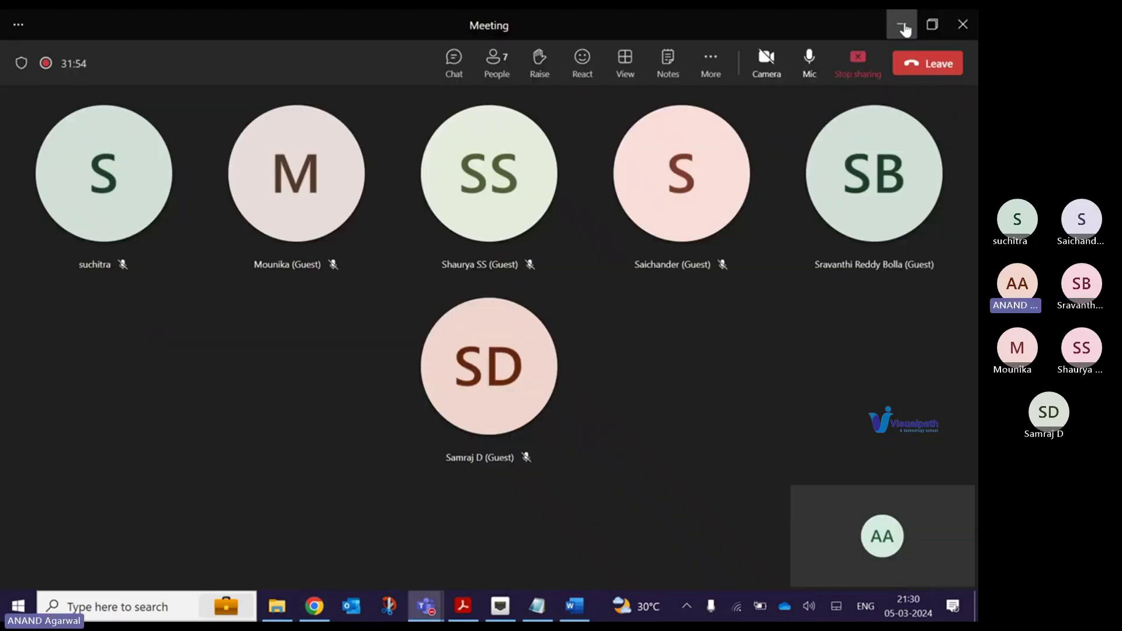
{"action": "left_click", "coordinate": [903, 27]}
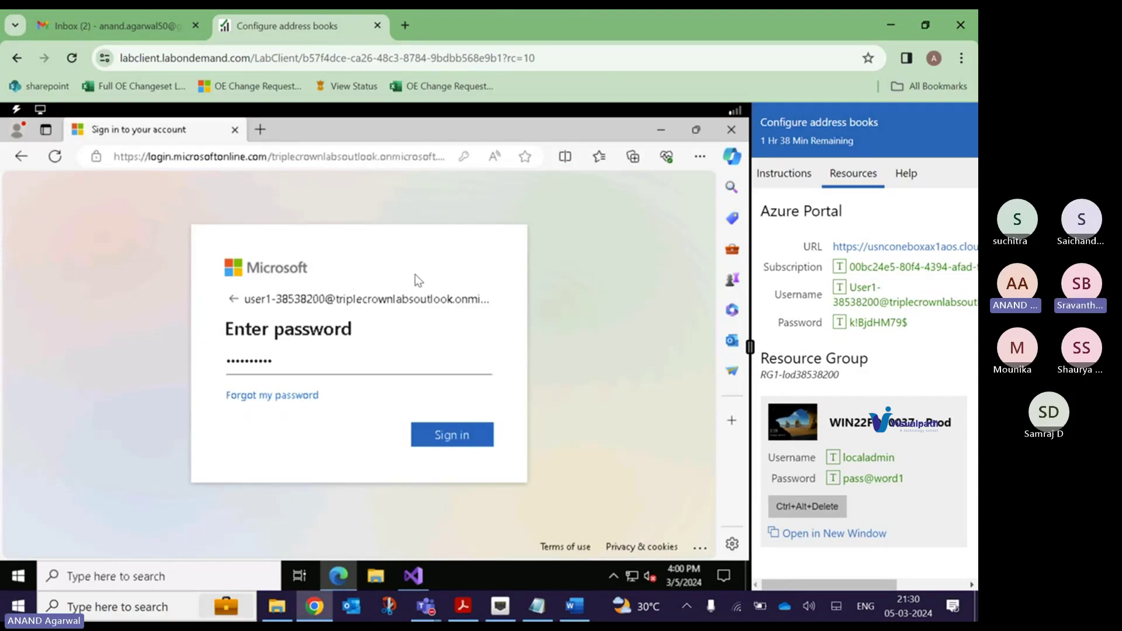
{"action": "left_click", "coordinate": [442, 438]}
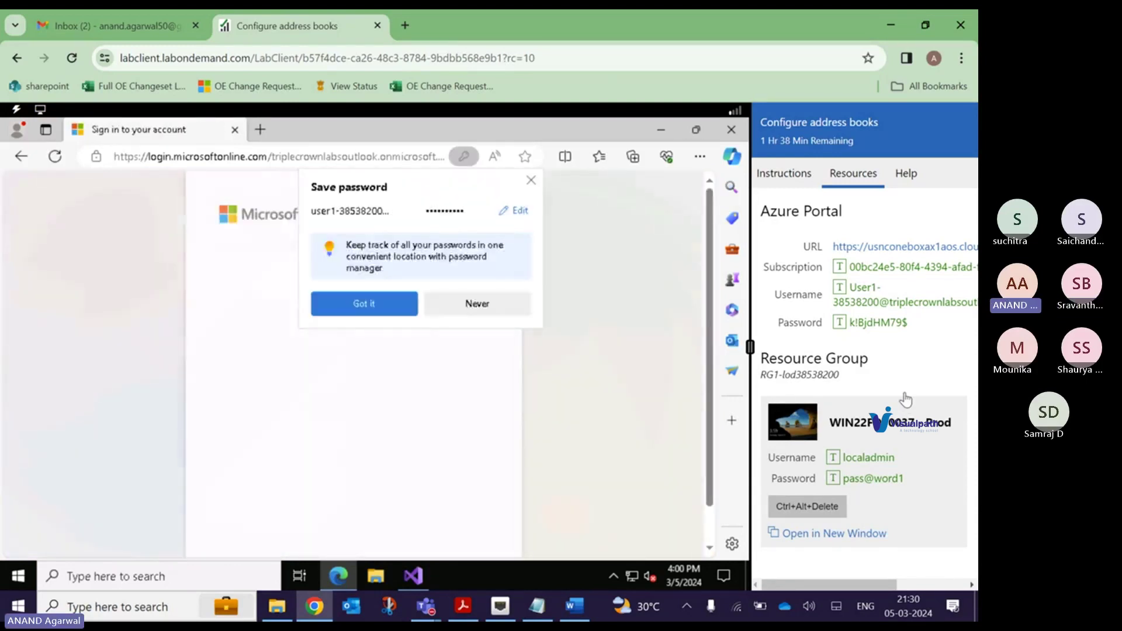
- Complete the sign-in by accepting the FinanceAndOperationsLabApp permissions without browser sync, and open the company selector on the dashboard
{"action": "left_click", "coordinate": [347, 313]}
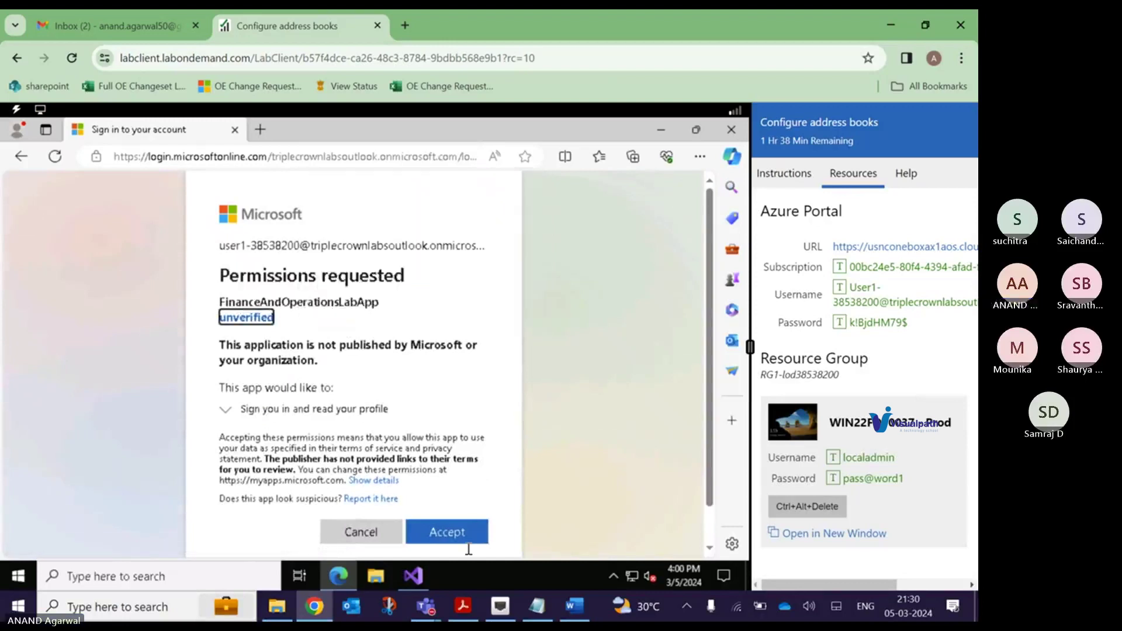
{"action": "left_click", "coordinate": [445, 532]}
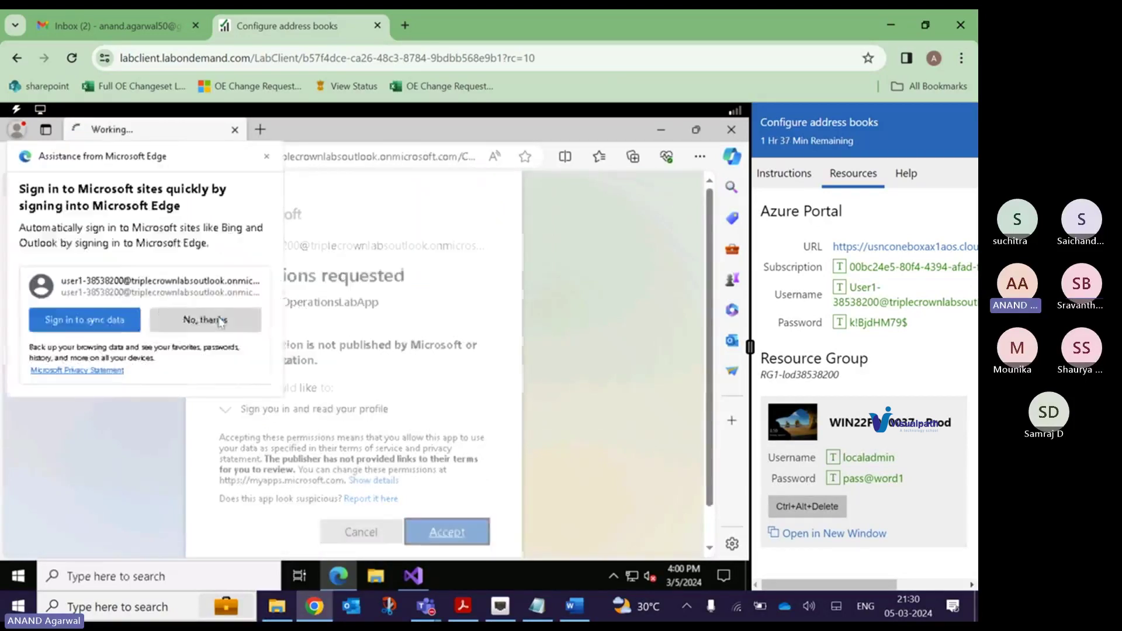
{"action": "left_click", "coordinate": [202, 319]}
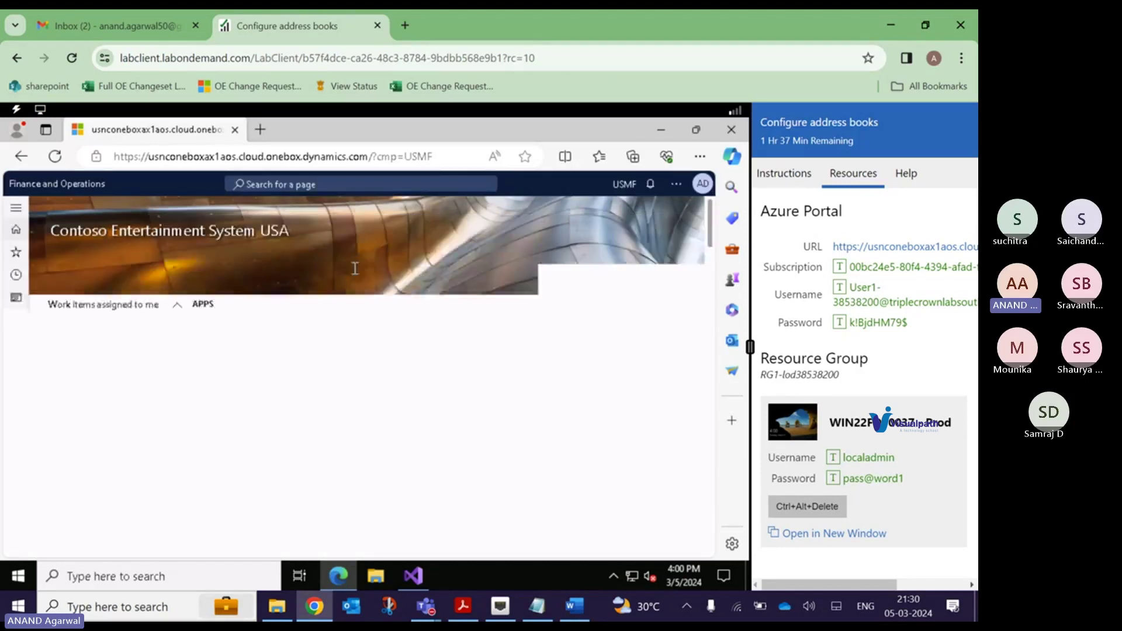
{"action": "left_click", "coordinate": [623, 186]}
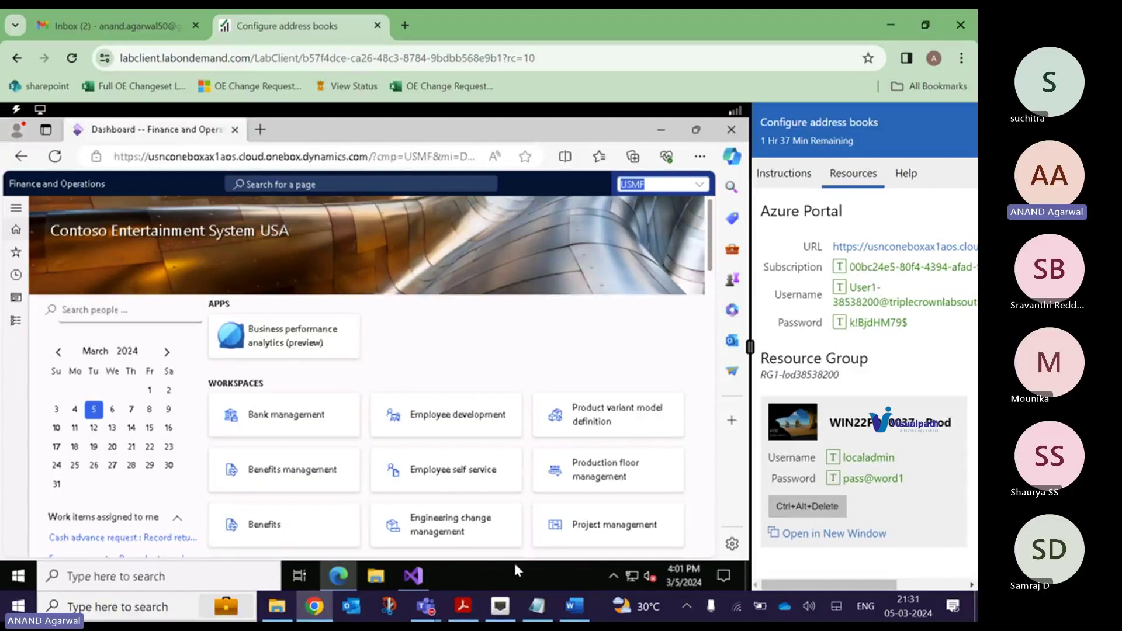
- Add the line "Reliance" to the notes, four rows below "Temporary link"
{"action": "left_click", "coordinate": [537, 606]}
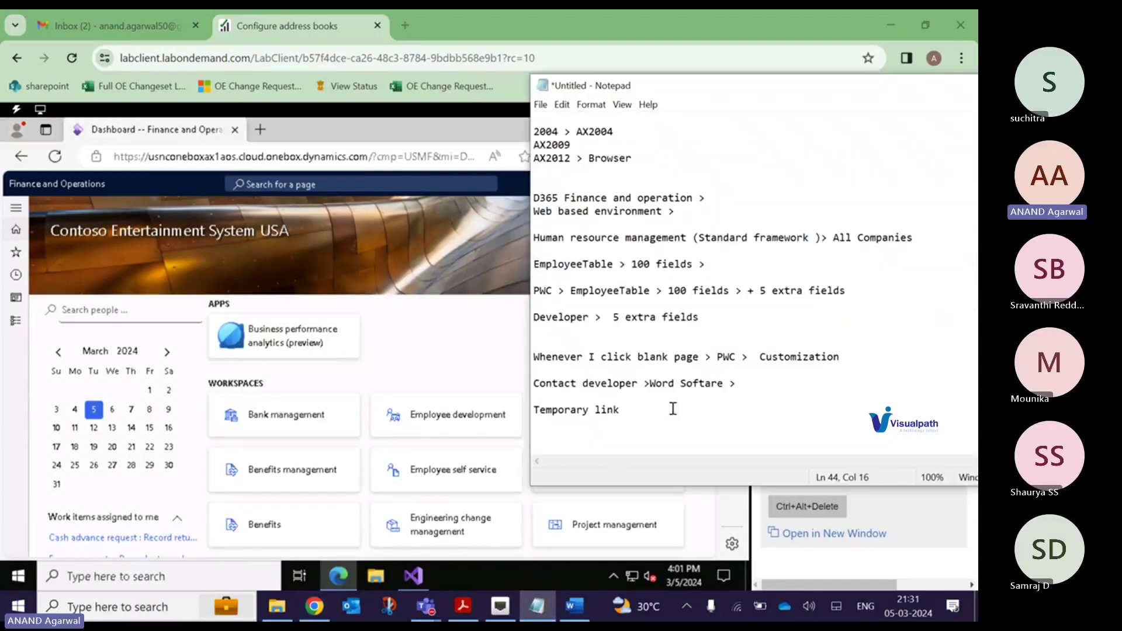
{"action": "key", "text": "Return"}
{"action": "key", "text": "Return"}
{"action": "key", "text": "Return"}
{"action": "key", "text": "Return"}
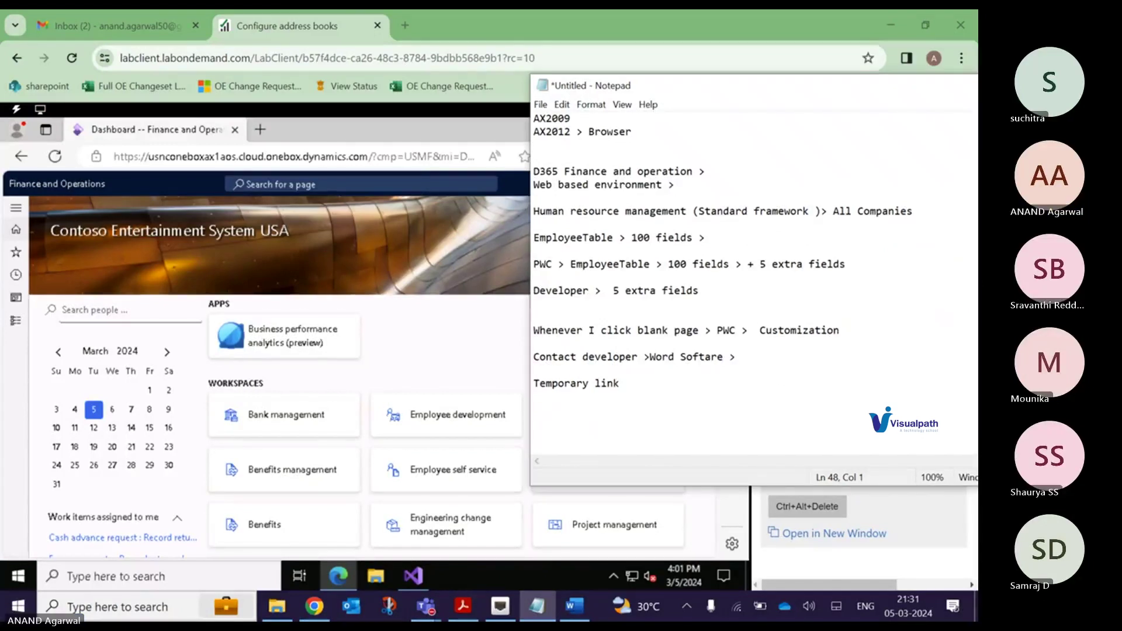
{"action": "type", "text": "Reli"}
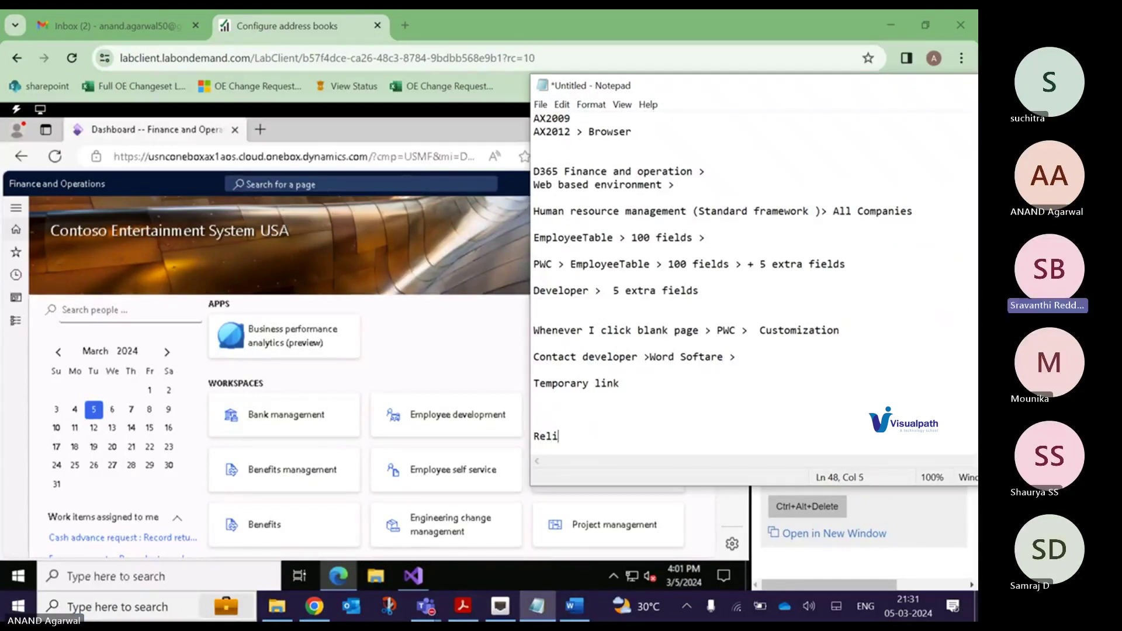
{"action": "type", "text": "ance"}
- List "FootWear", "grocery" and "Aparels" on separate lines under "Reliance", leaving one blank row above them
{"action": "key", "text": "Return"}
{"action": "key", "text": "Return"}
{"action": "type", "text": "Foo"}
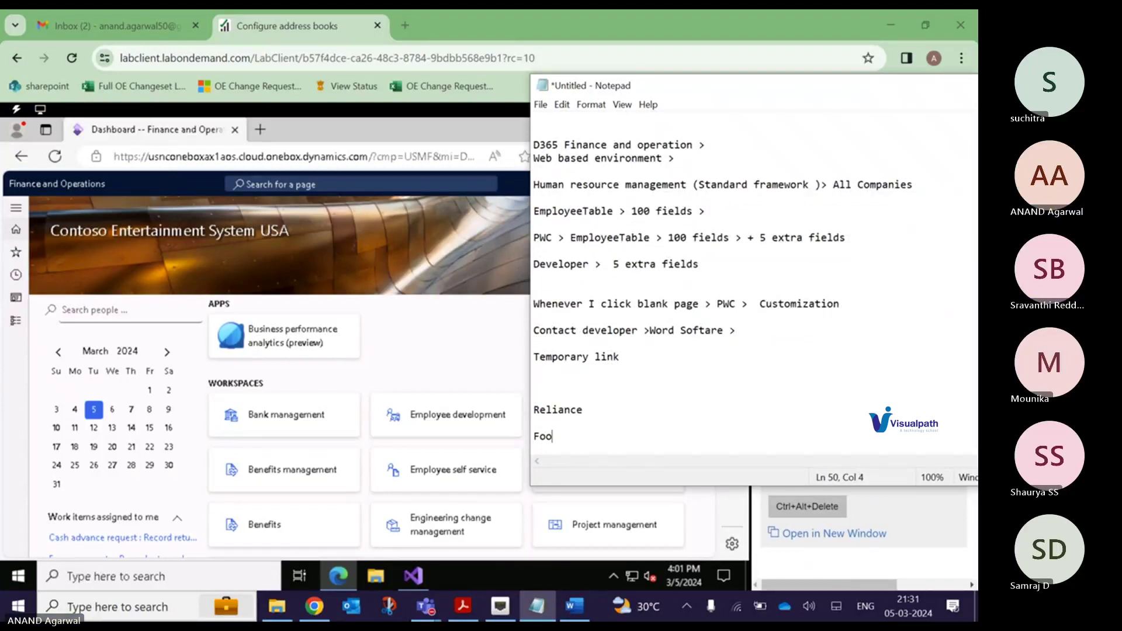
{"action": "type", "text": "tWear"}
{"action": "key", "text": "Return"}
{"action": "type", "text": "gro"}
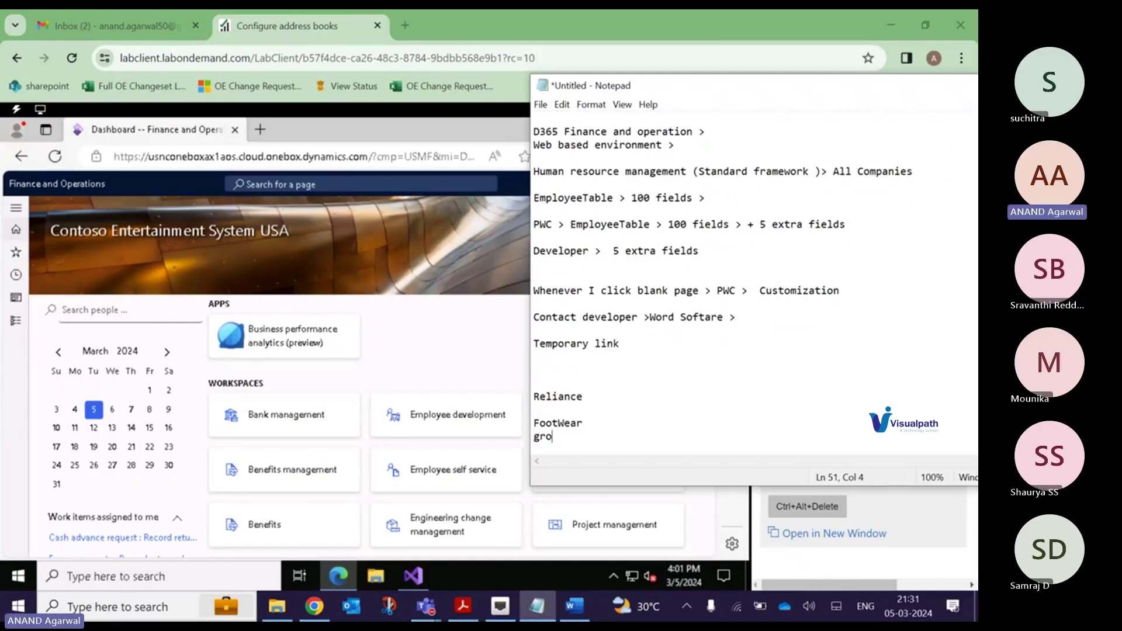
{"action": "type", "text": "cery"}
{"action": "key", "text": "Return"}
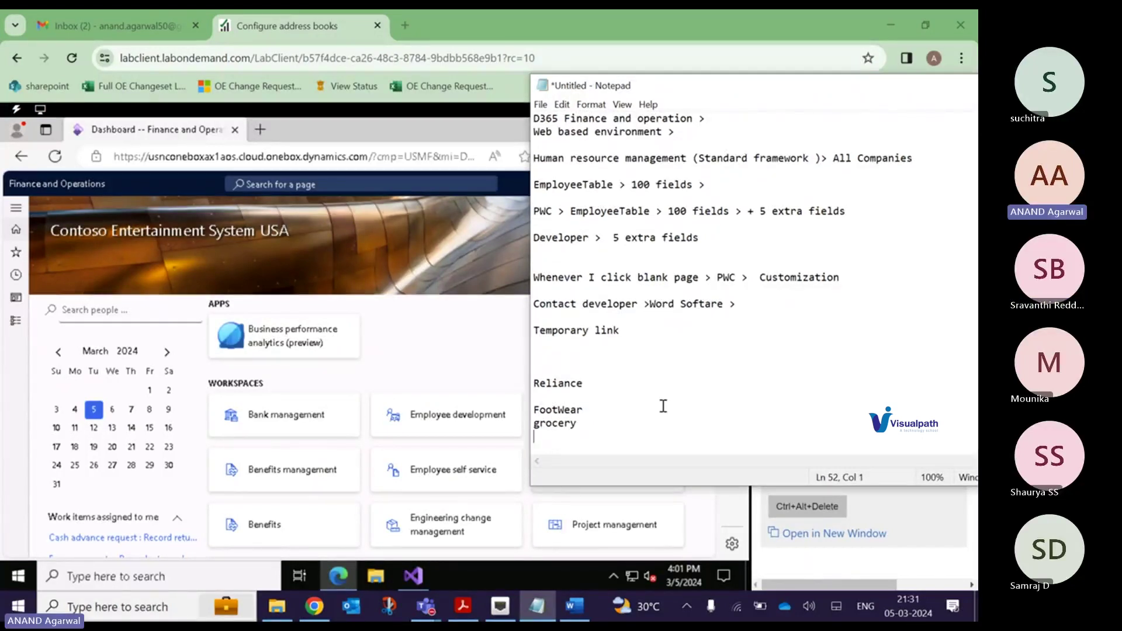
{"action": "type", "text": "Aparels"}
- Highlight the Reliance line and its three business lines, and move the notes window aside to uncover more of the dashboard
{"action": "left_click_drag", "start_coordinate": [535, 409], "coordinate": [591, 436]}
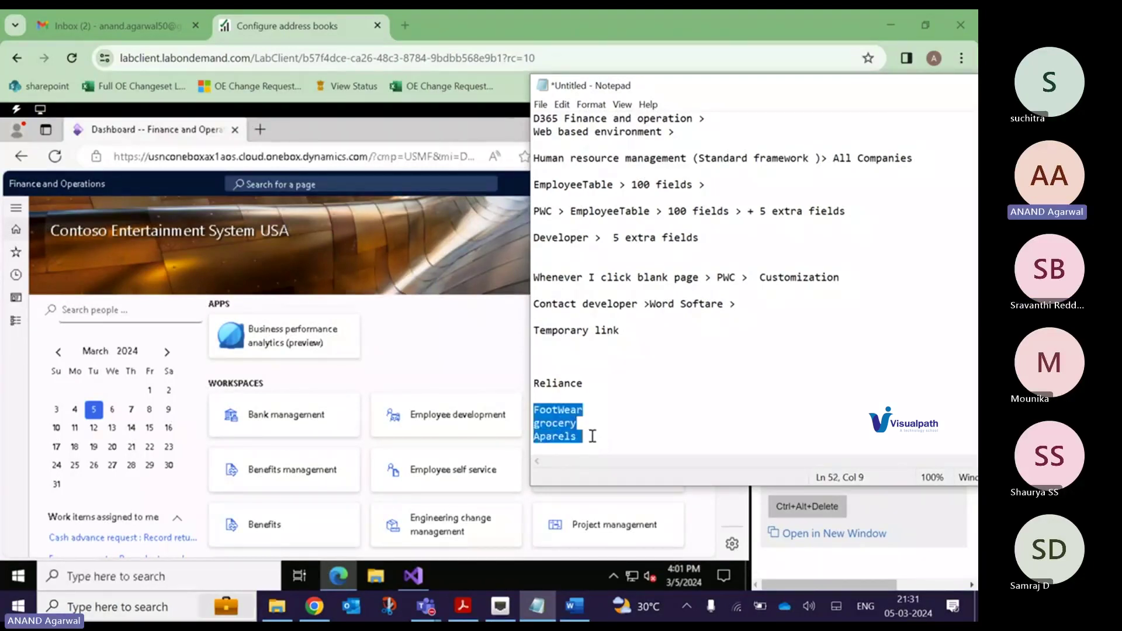
{"action": "left_click_drag", "start_coordinate": [590, 384], "coordinate": [535, 381]}
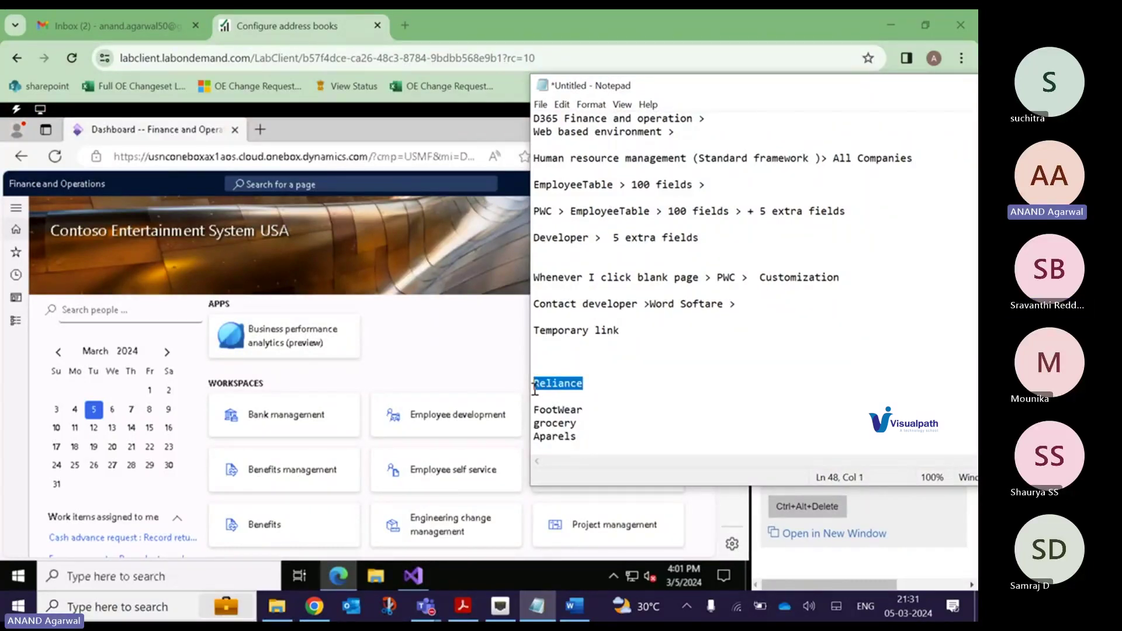
{"action": "left_click_drag", "start_coordinate": [534, 410], "coordinate": [583, 436]}
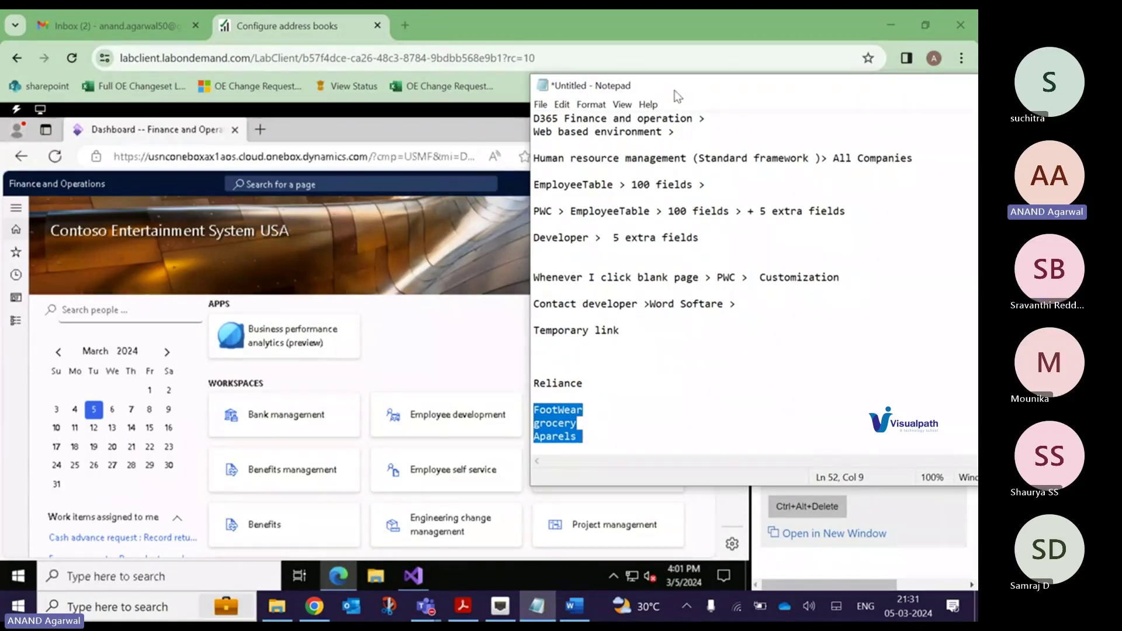
{"action": "left_click_drag", "start_coordinate": [677, 97], "coordinate": [763, 44]}
{"action": "left_click", "coordinate": [539, 231]}
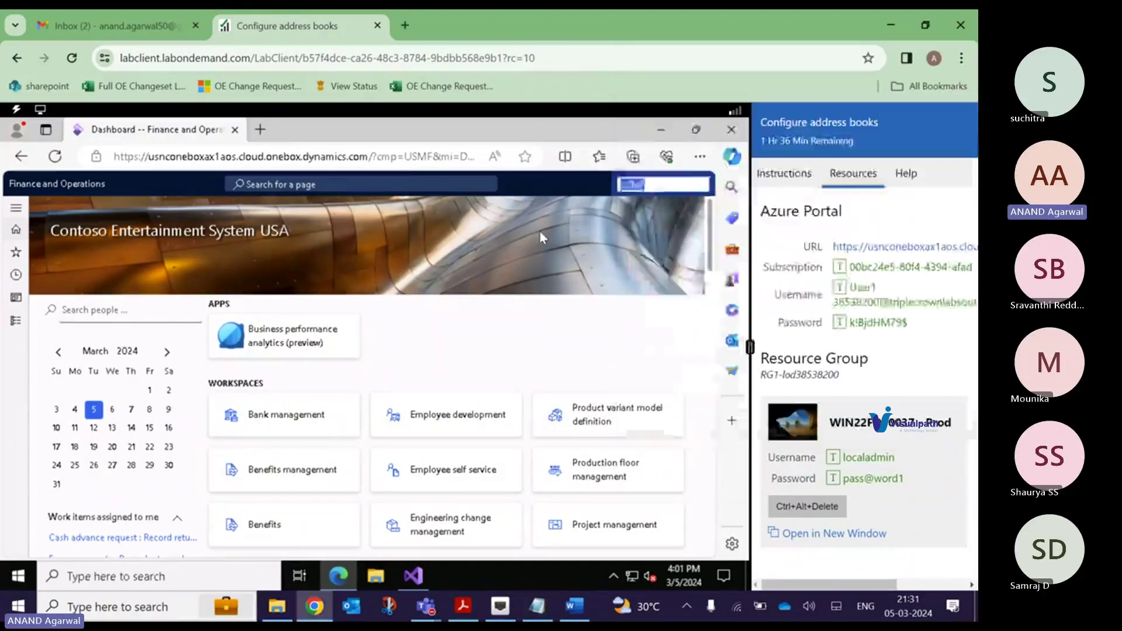
- Append the company codes "(FW)" to the FootWear line and "(GR)" to the grocery line in the notes
{"action": "left_click", "coordinate": [537, 607]}
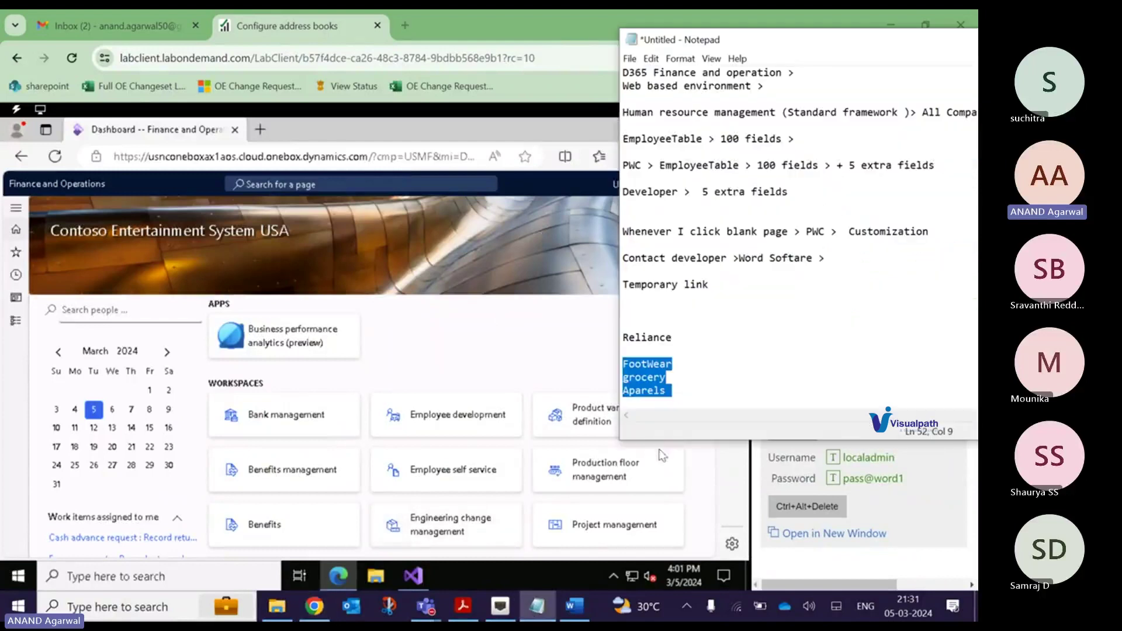
{"action": "left_click", "coordinate": [709, 363]}
{"action": "type", "text": "()"}
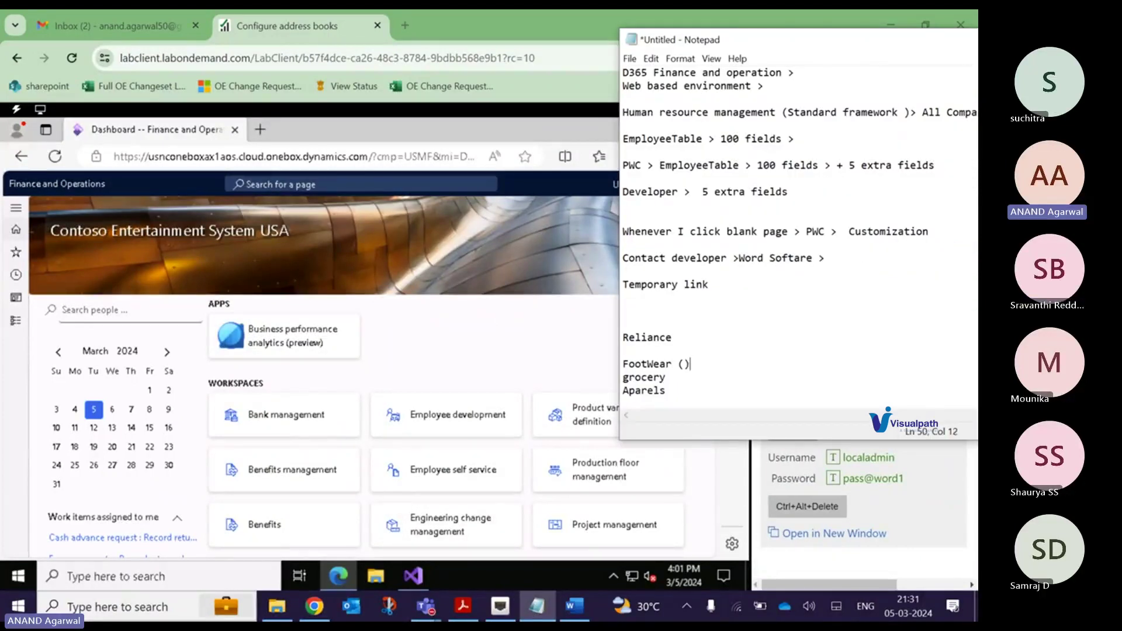
{"action": "key", "text": "Left"}
{"action": "type", "text": "FW"}
{"action": "key", "text": "Down"}
{"action": "type", "text": "()"}
{"action": "key", "text": "Left"}
{"action": "type", "text": "GR"}
- Append the company code "(AP)" to the Aparels line in the notes
{"action": "key", "text": "Down"}
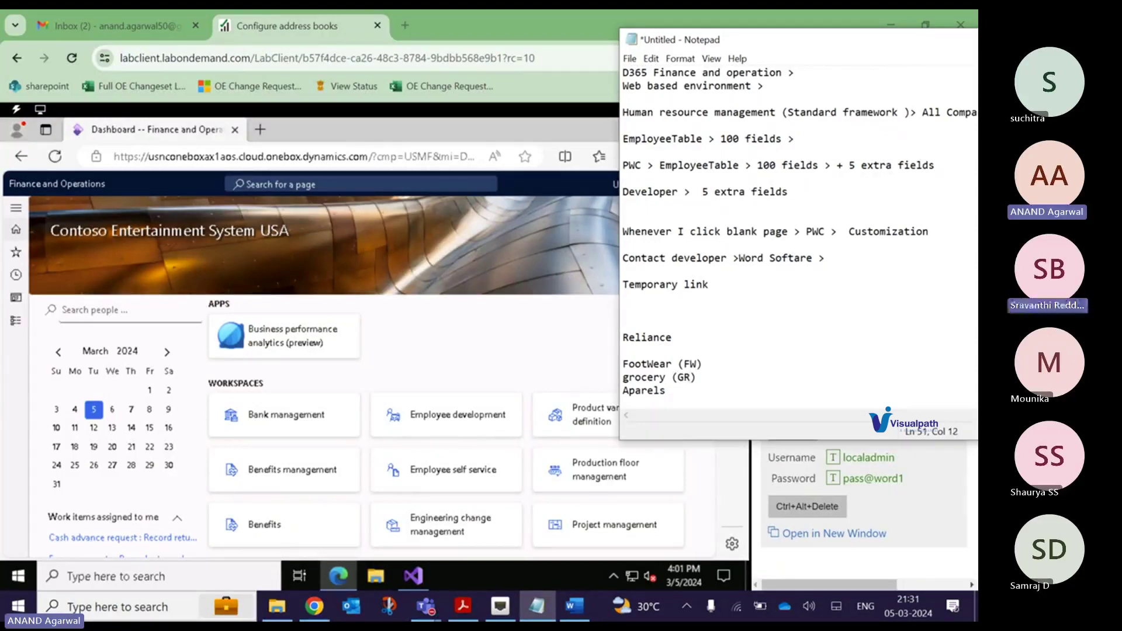
{"action": "type", "text": "(Ap)"}
{"action": "key", "text": "Left"}
{"action": "type", "text": "Ap"}
{"action": "key", "text": "BackSpace"}
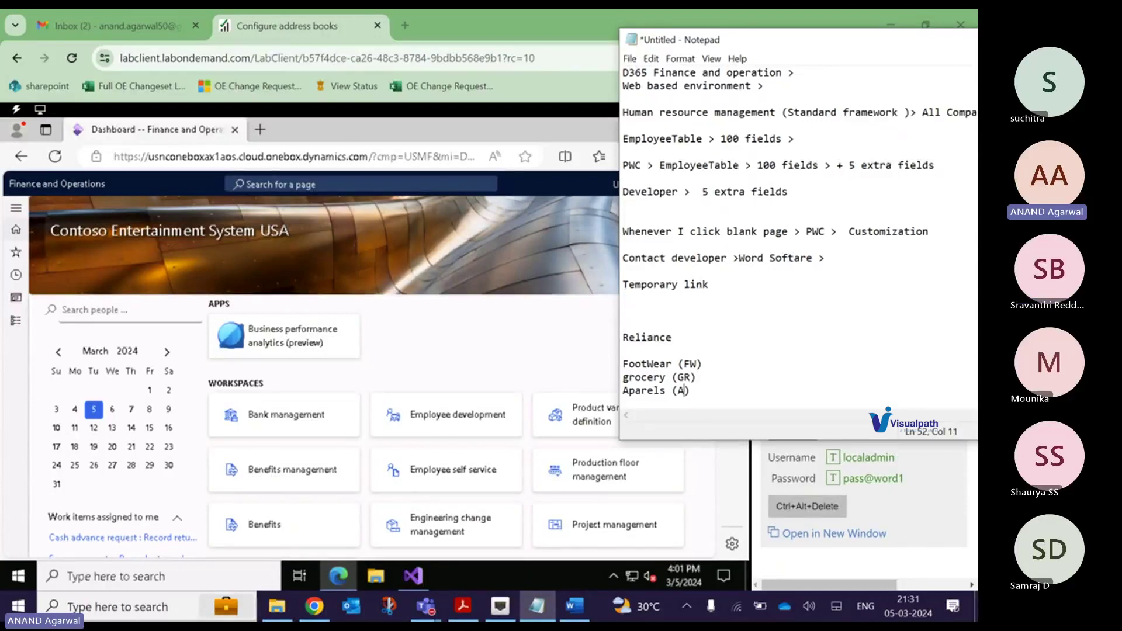
{"action": "type", "text": "P"}
- Highlight the three business lines with their codes and return to the Finance and Operations dashboard
{"action": "left_click_drag", "start_coordinate": [623, 363], "coordinate": [716, 403]}
{"action": "left_click", "coordinate": [684, 212]}
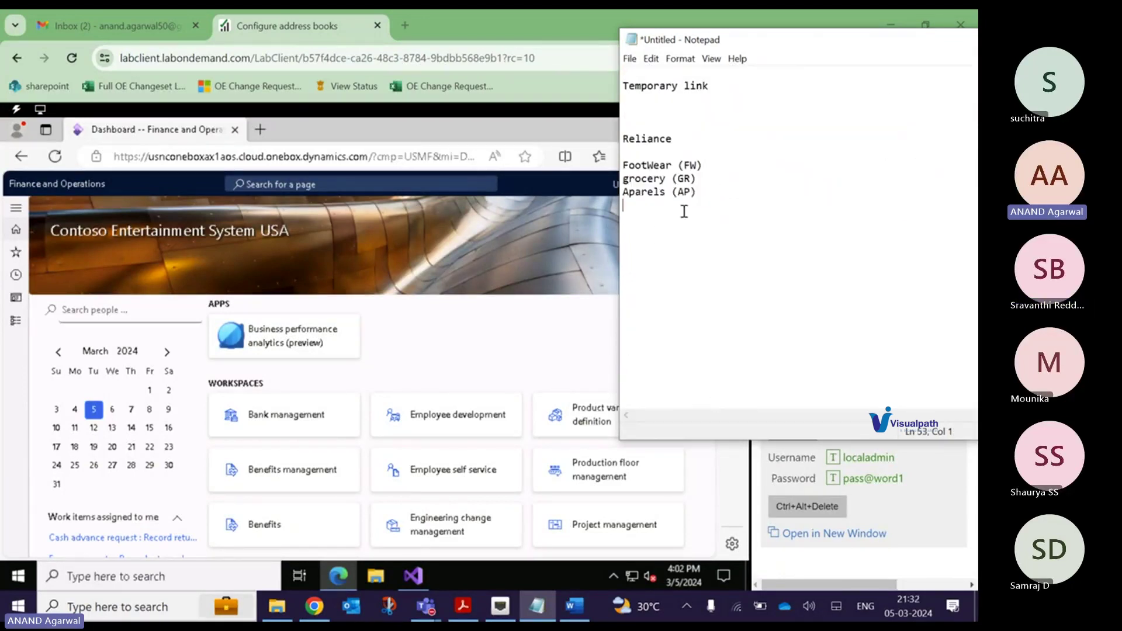
{"action": "left_click", "coordinate": [503, 269]}
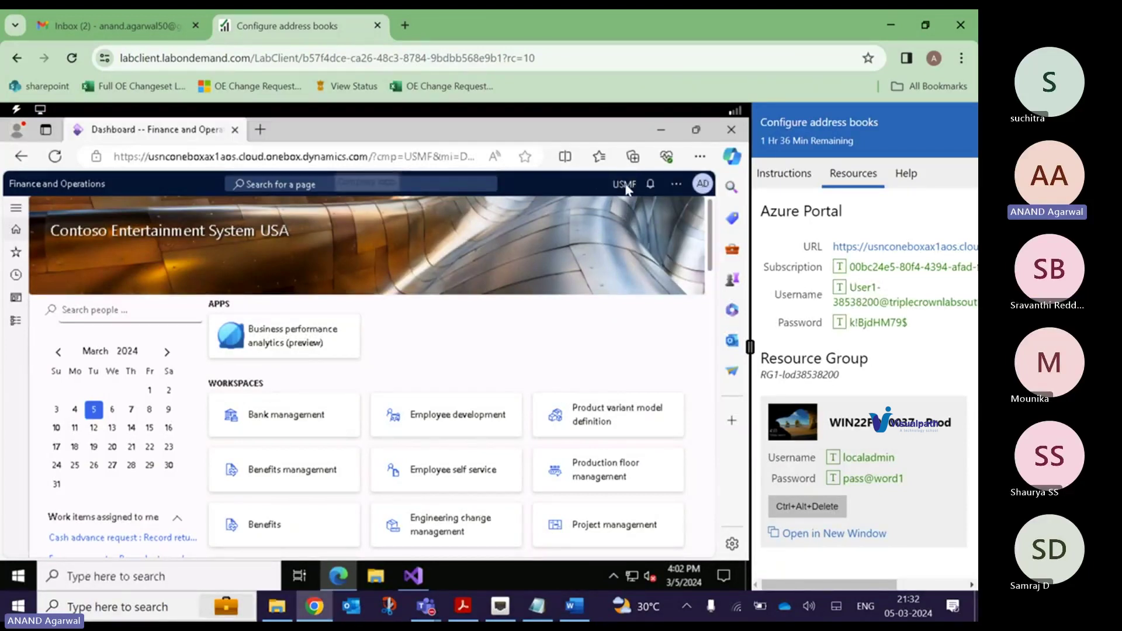
- Look through the legal entities in the company selector and close the list without switching company
{"action": "left_click", "coordinate": [626, 190]}
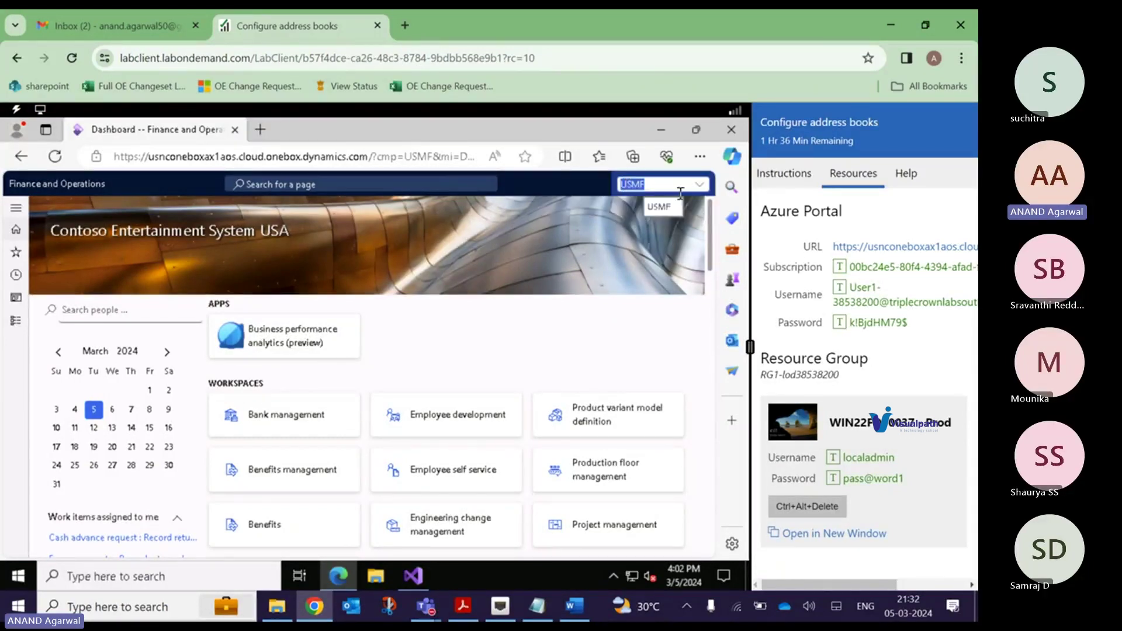
{"action": "left_click", "coordinate": [700, 186]}
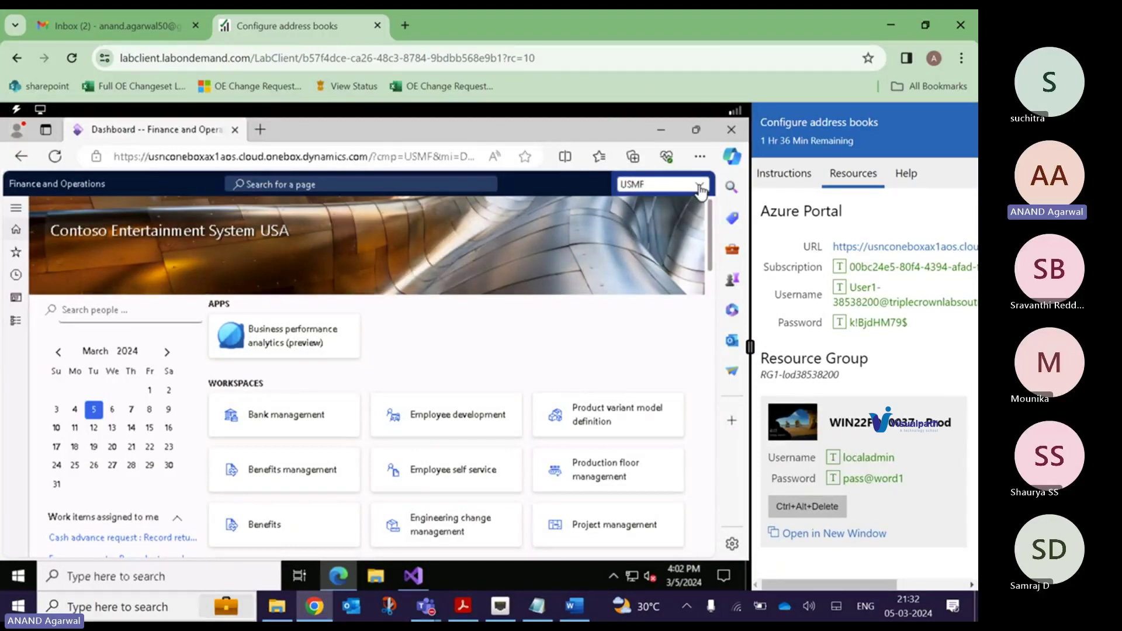
{"action": "left_click", "coordinate": [699, 186]}
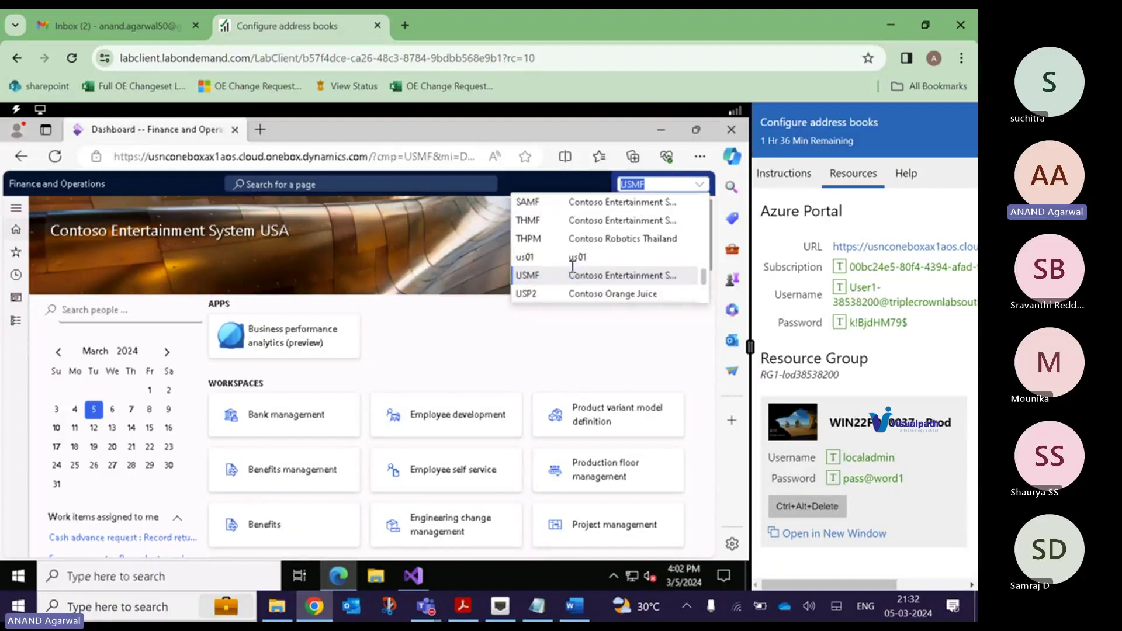
{"action": "scroll", "coordinate": [572, 266], "scroll_direction": "up", "scroll_amount": 3}
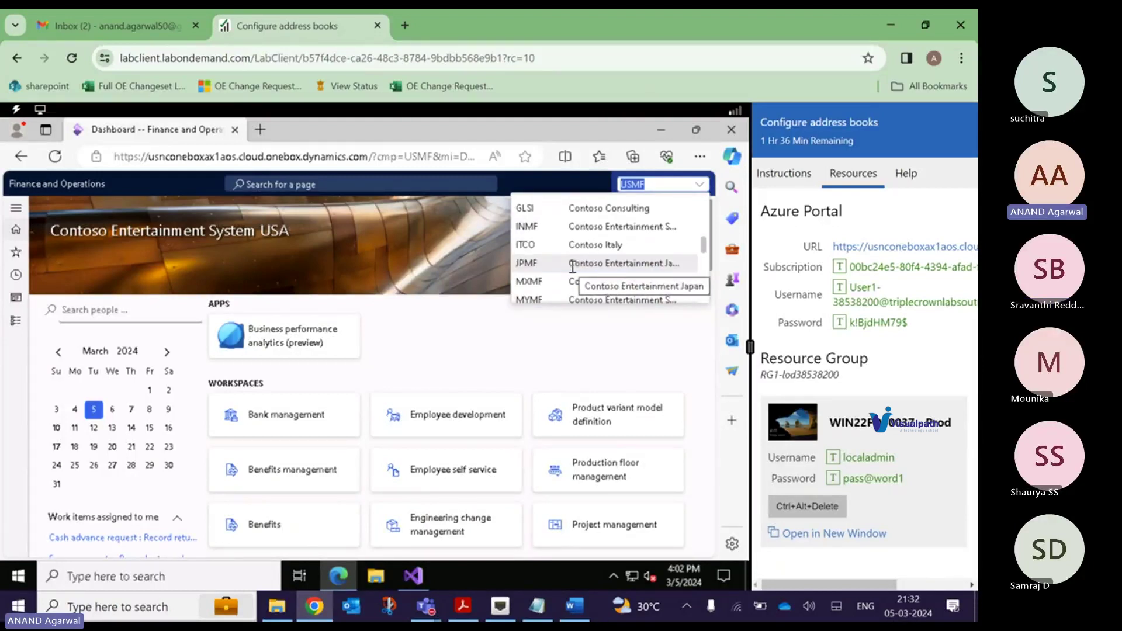
{"action": "left_click", "coordinate": [213, 248]}
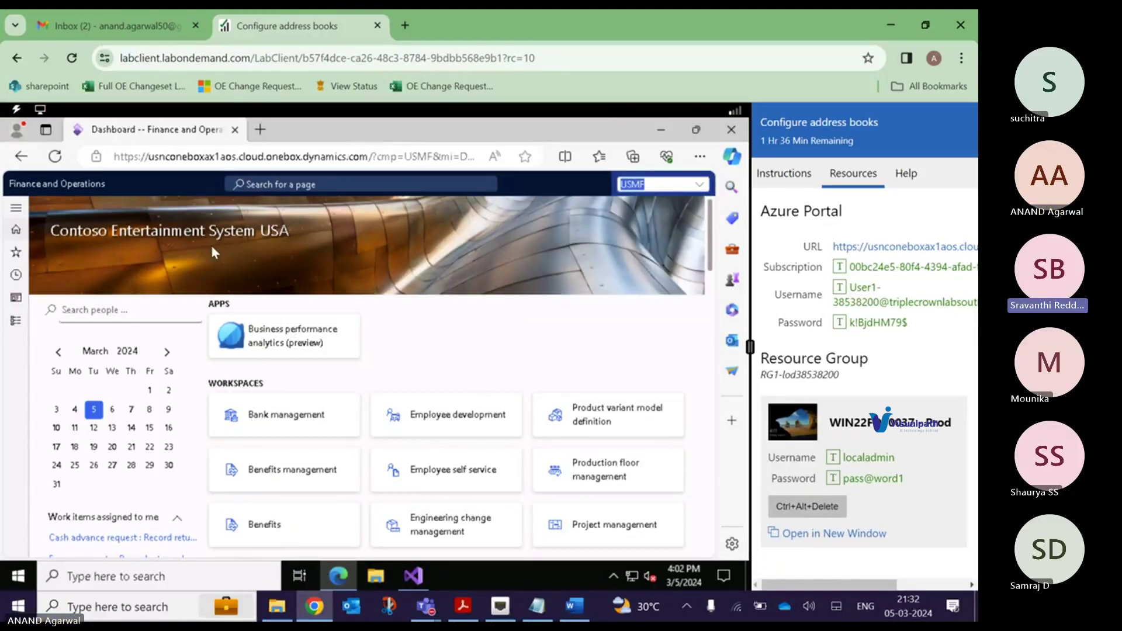
{"action": "left_click", "coordinate": [211, 245]}
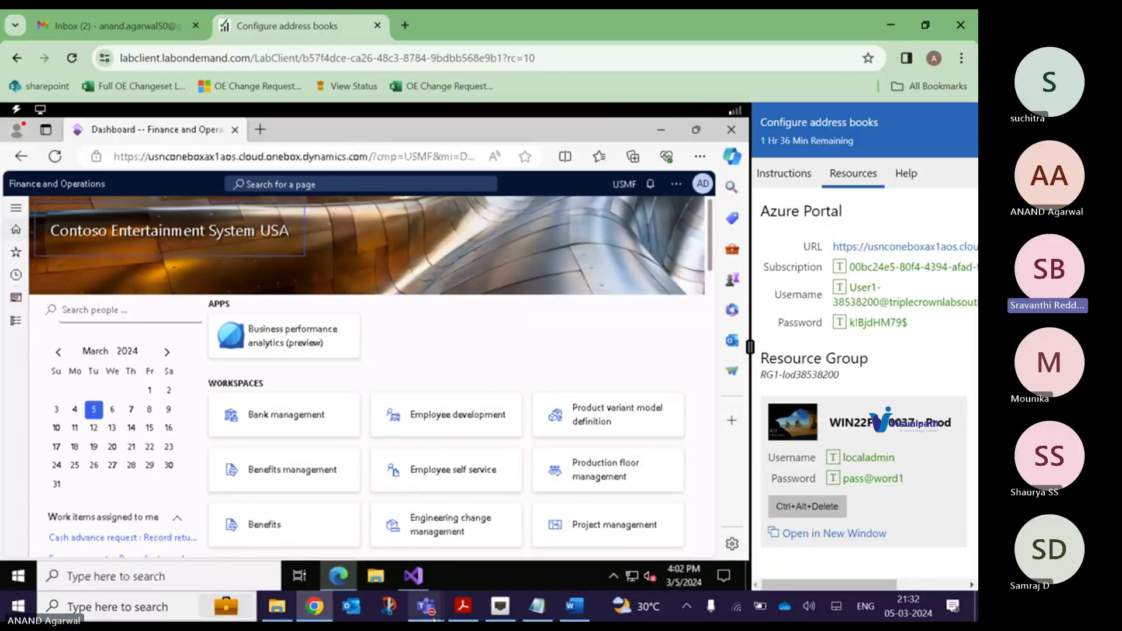
- Switch to the Teams meeting window to view the participants, and minimize it to return to the dashboard
{"action": "mouse_move", "coordinate": [433, 616]}
{"action": "left_click", "coordinate": [480, 541]}
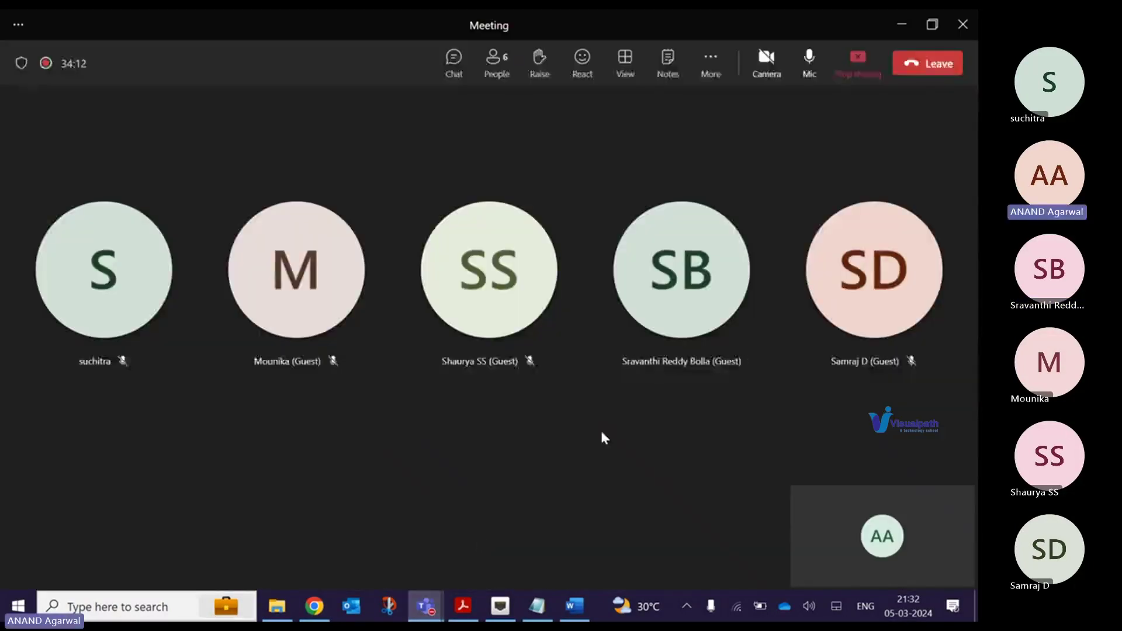
{"action": "left_click", "coordinate": [902, 24]}
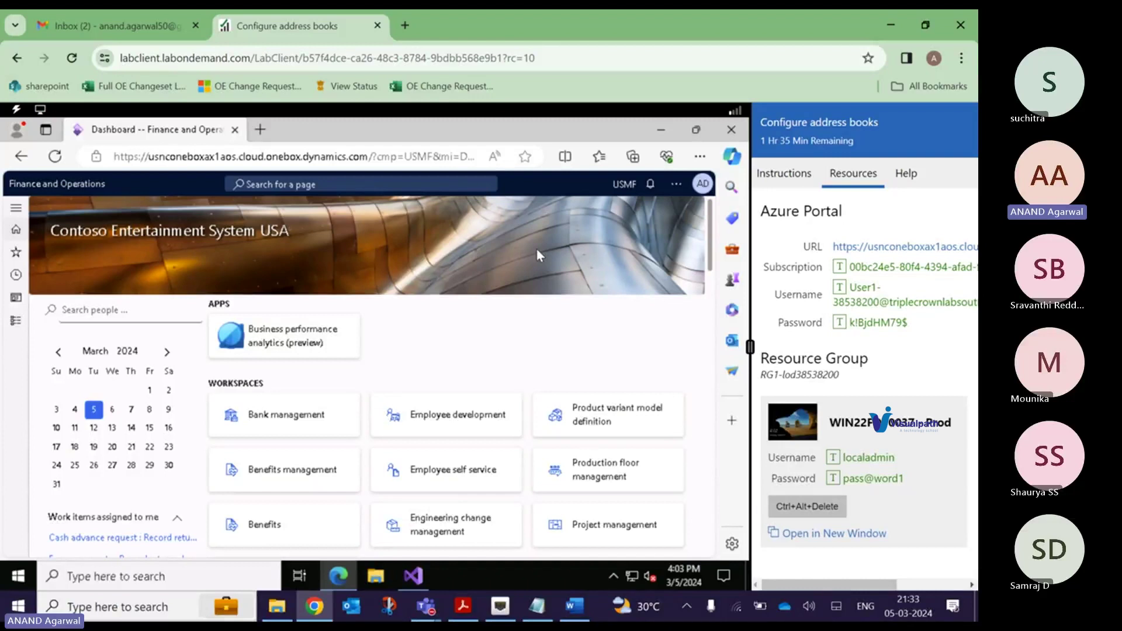
- Review the list of available companies up to its first entries, including DAT, and keep USMF as the current company
{"action": "left_click", "coordinate": [628, 184]}
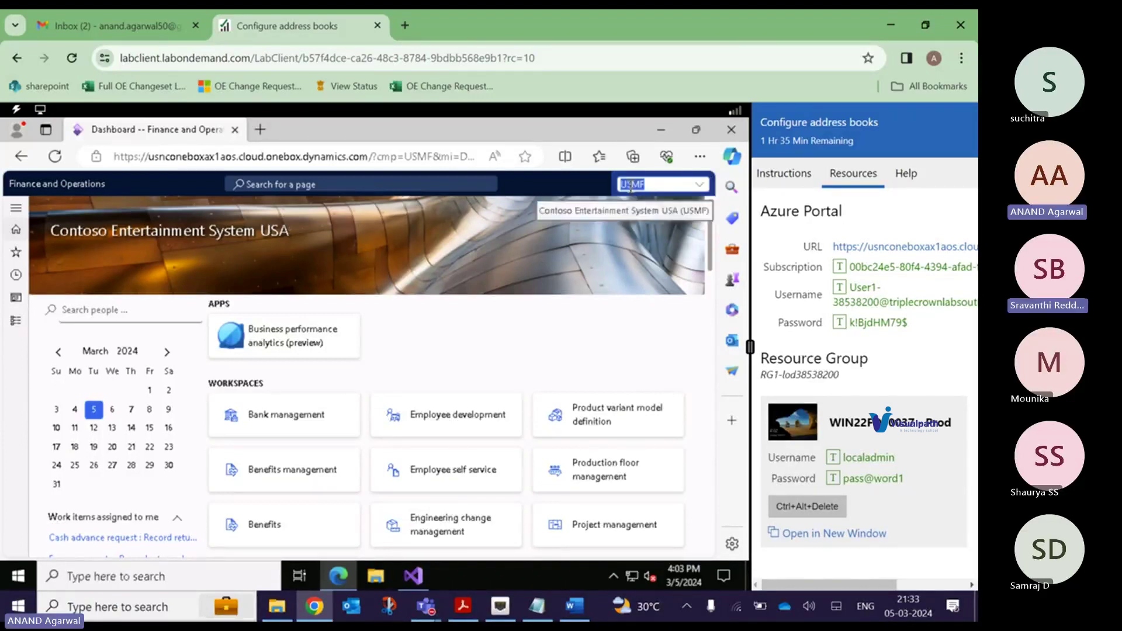
{"action": "left_click", "coordinate": [700, 184]}
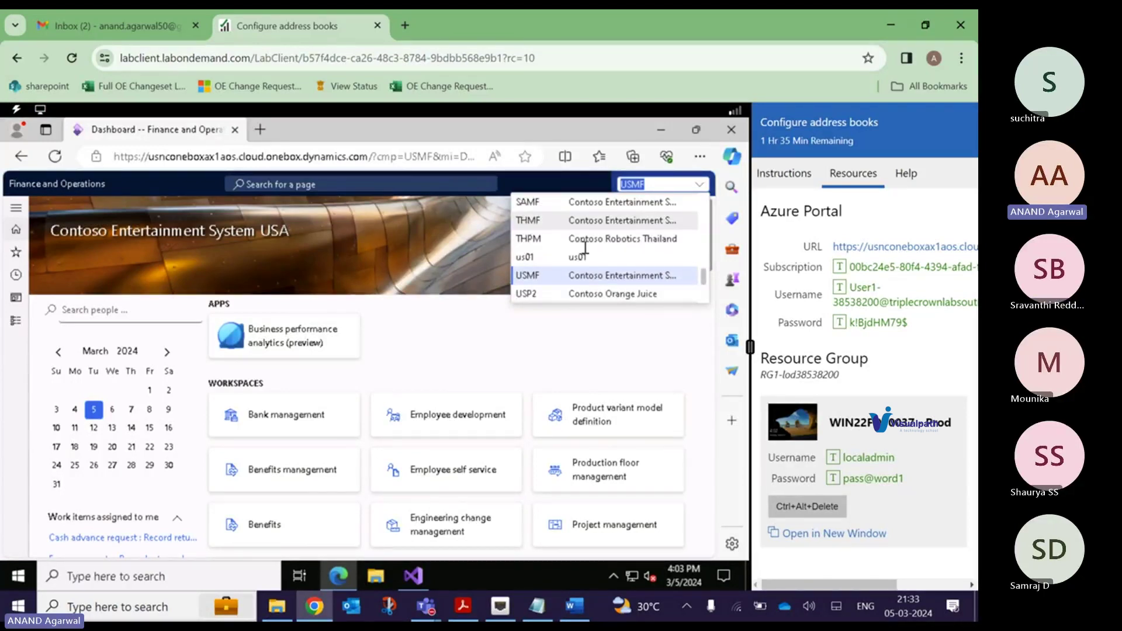
{"action": "scroll", "coordinate": [585, 248], "scroll_direction": "up", "scroll_amount": 5}
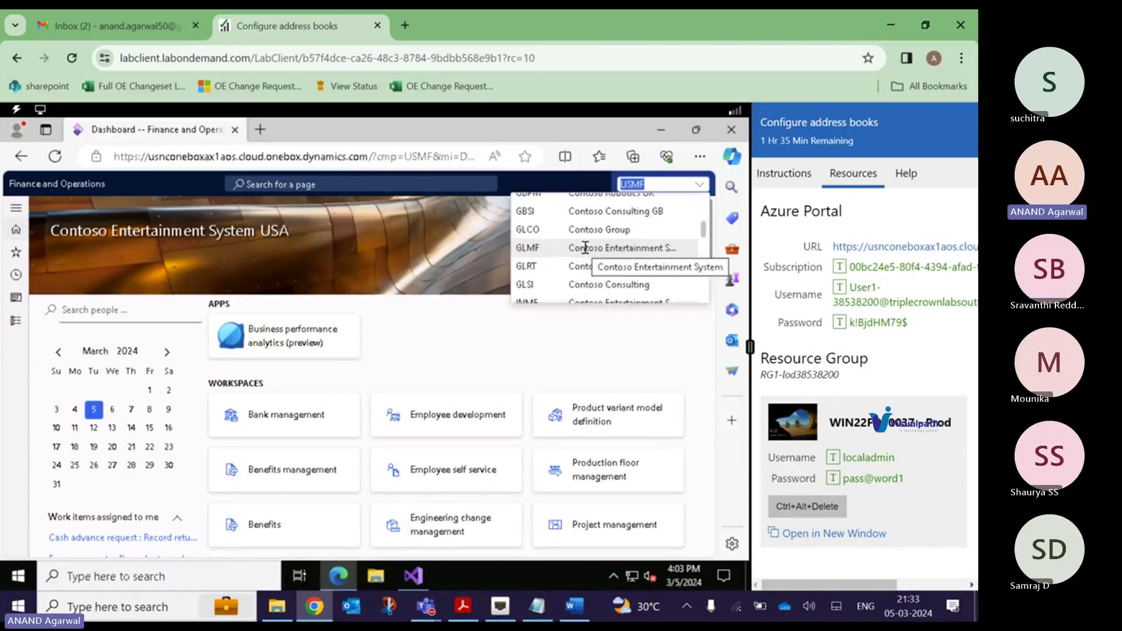
{"action": "scroll", "coordinate": [586, 248], "scroll_direction": "down", "scroll_amount": 1}
{"action": "scroll", "coordinate": [585, 248], "scroll_direction": "down", "scroll_amount": 3}
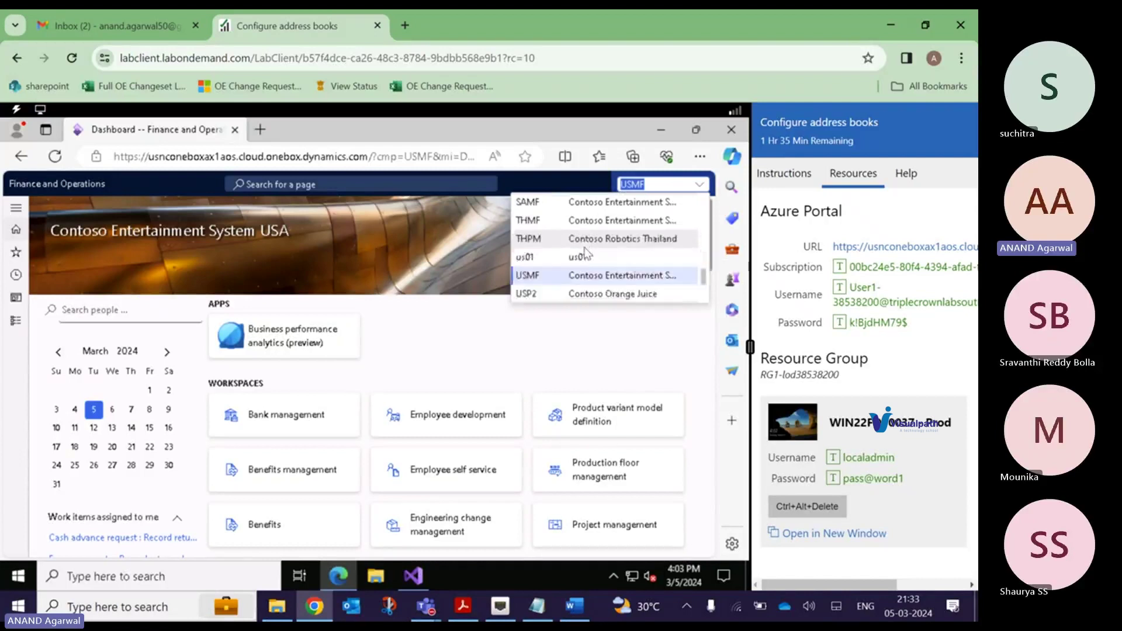
{"action": "scroll", "coordinate": [586, 251], "scroll_direction": "up", "scroll_amount": 5}
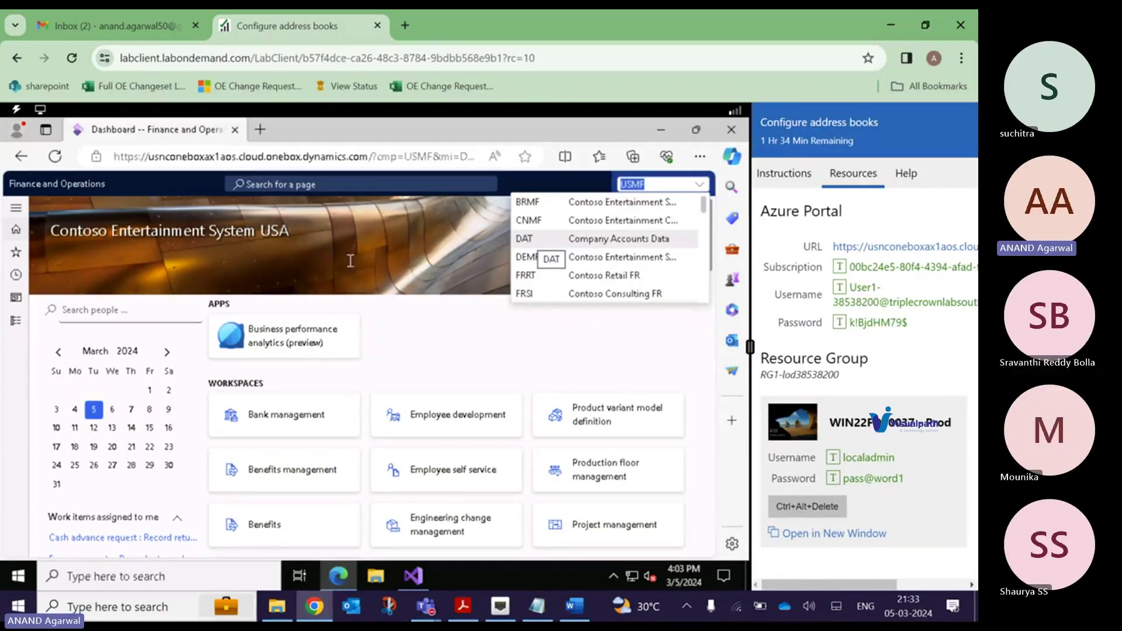
{"action": "left_click", "coordinate": [261, 261]}
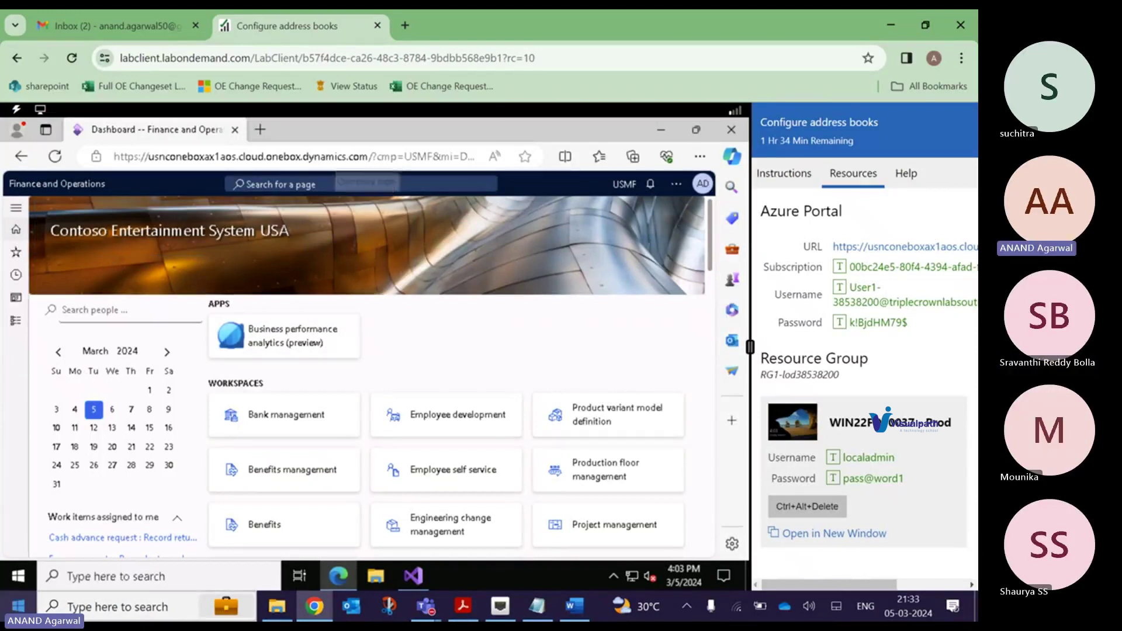
{"action": "left_click", "coordinate": [18, 607]}
{"action": "type", "text": "micro"}
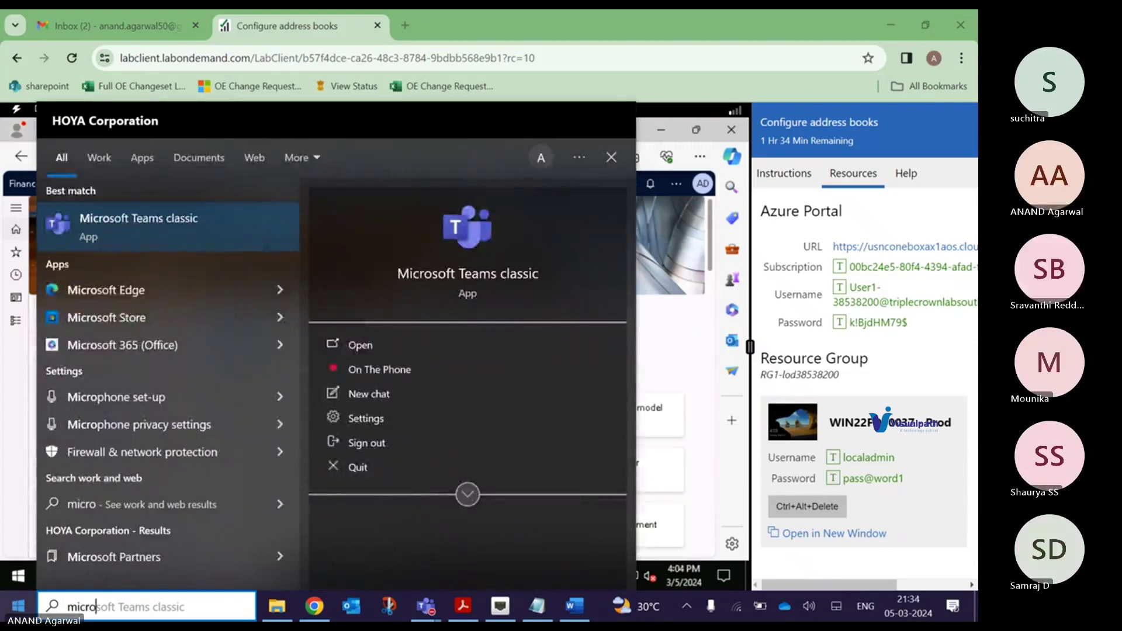
{"action": "key", "text": "BackSpace"}
{"action": "key", "text": "BackSpace"}
{"action": "key", "text": "BackSpace"}
{"action": "key", "text": "BackSpace"}
{"action": "key", "text": "BackSpace"}
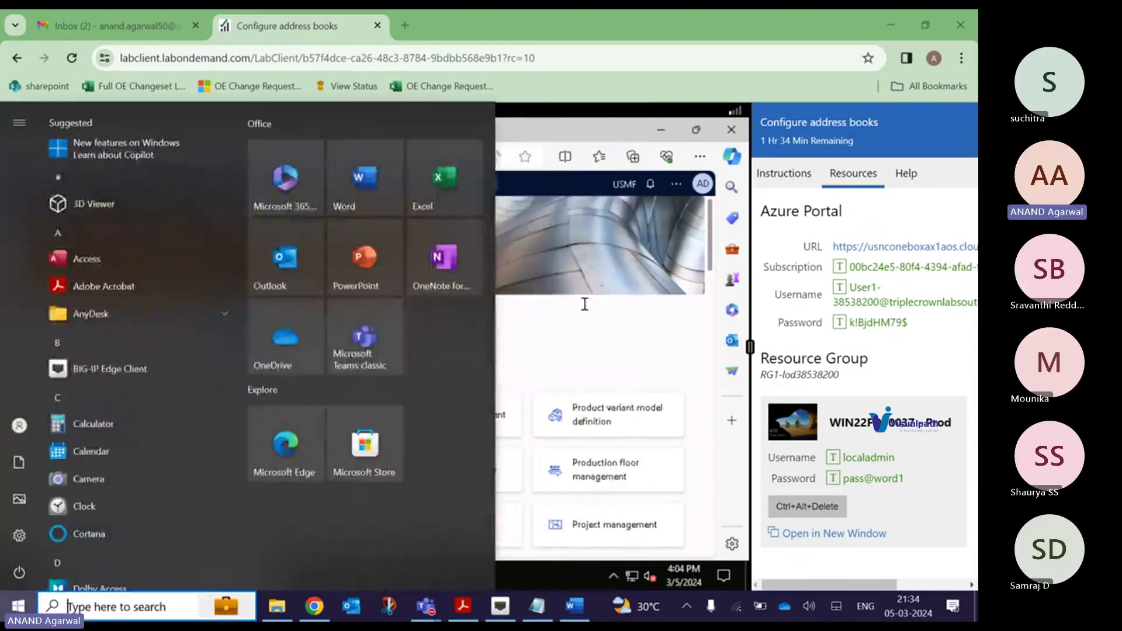
{"action": "left_click", "coordinate": [613, 264]}
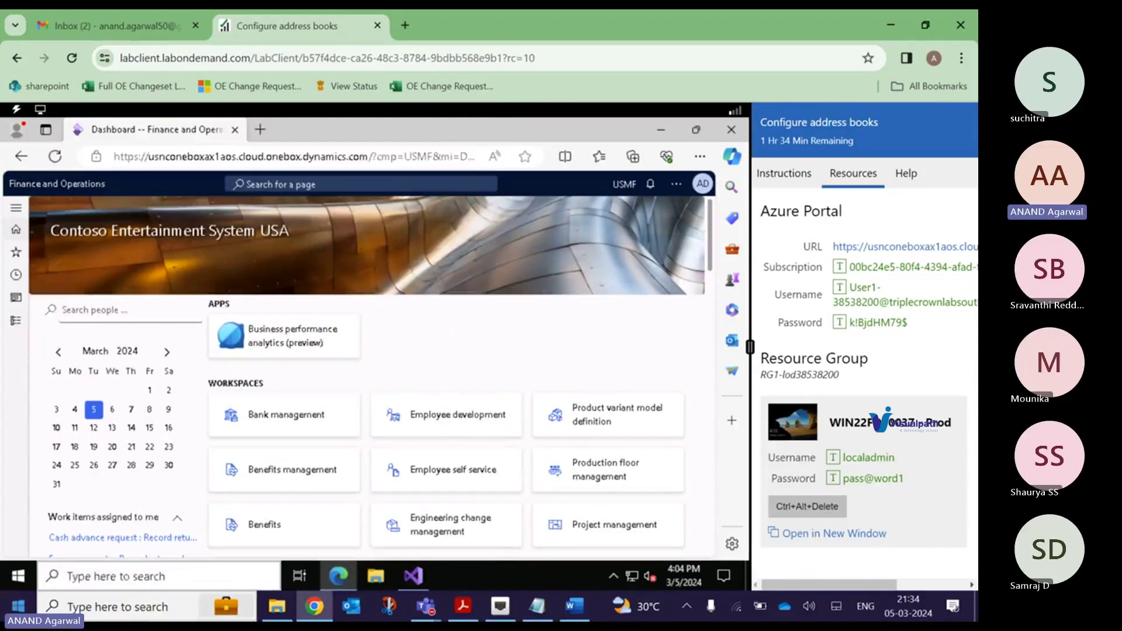
{"action": "key", "text": "super"}
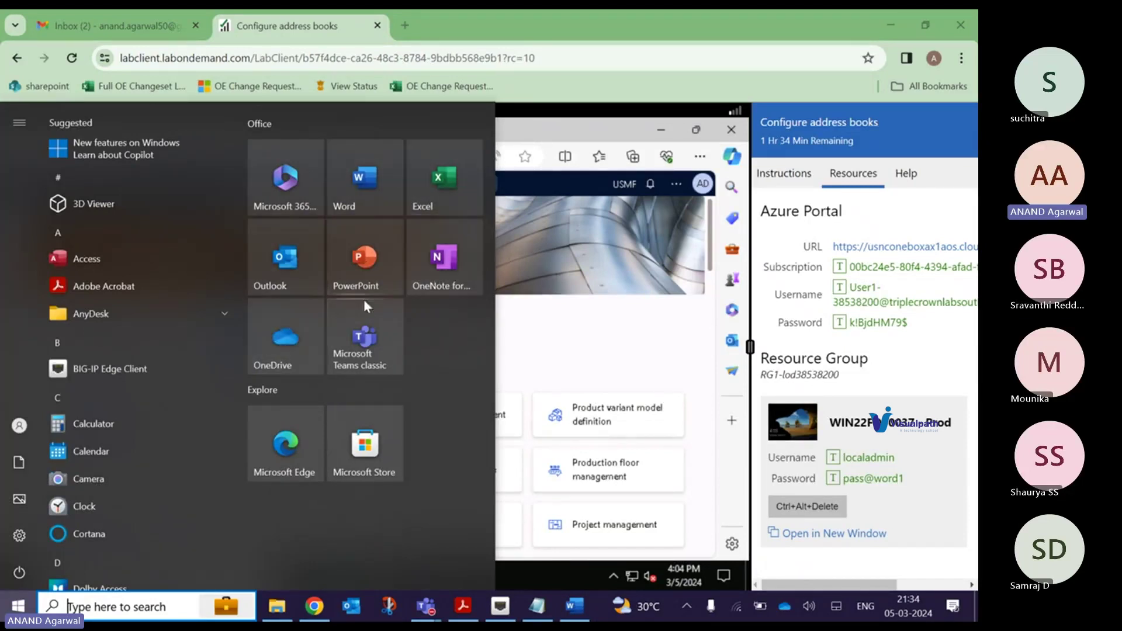
{"action": "left_click", "coordinate": [591, 258]}
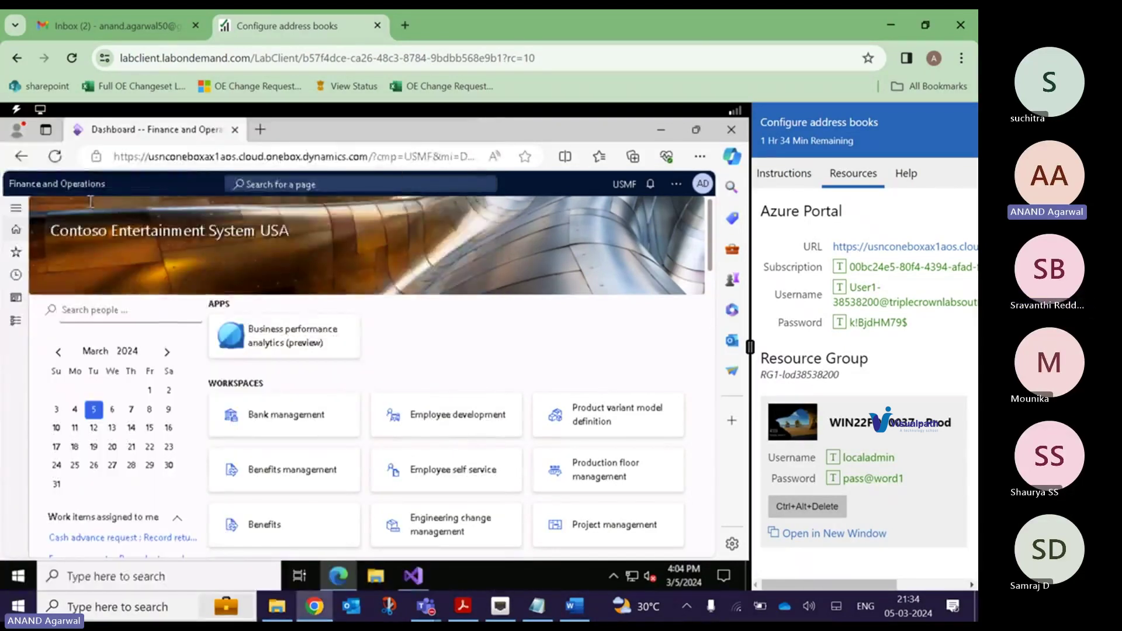
- Expand the list of modules in the navigation pane and open the Cost management module's menu
{"action": "left_click", "coordinate": [14, 210]}
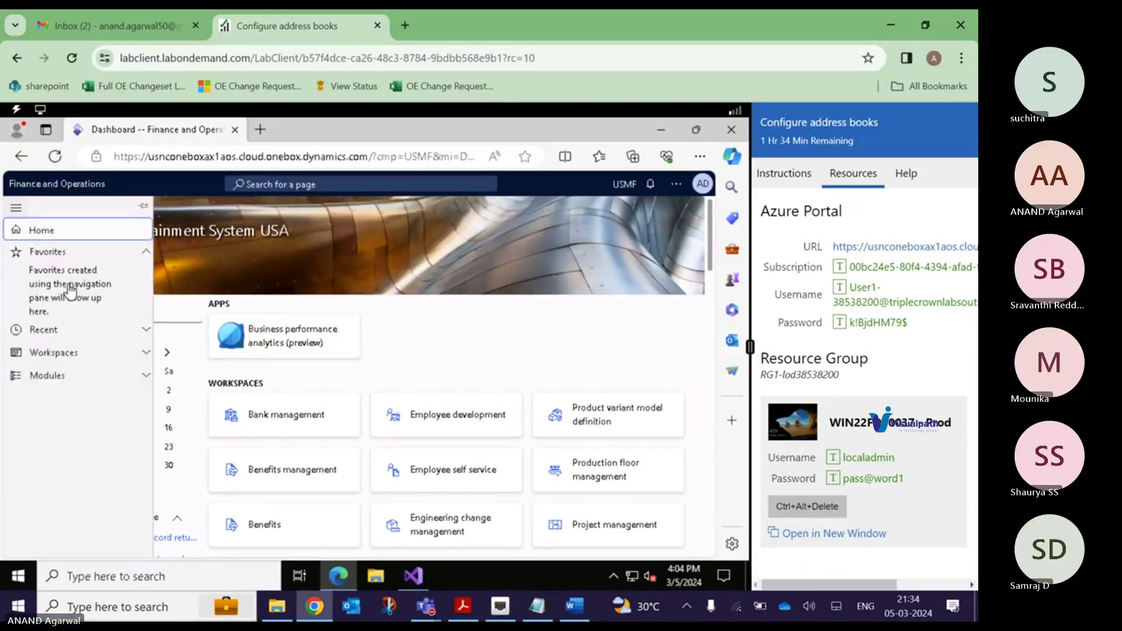
{"action": "left_click", "coordinate": [98, 379]}
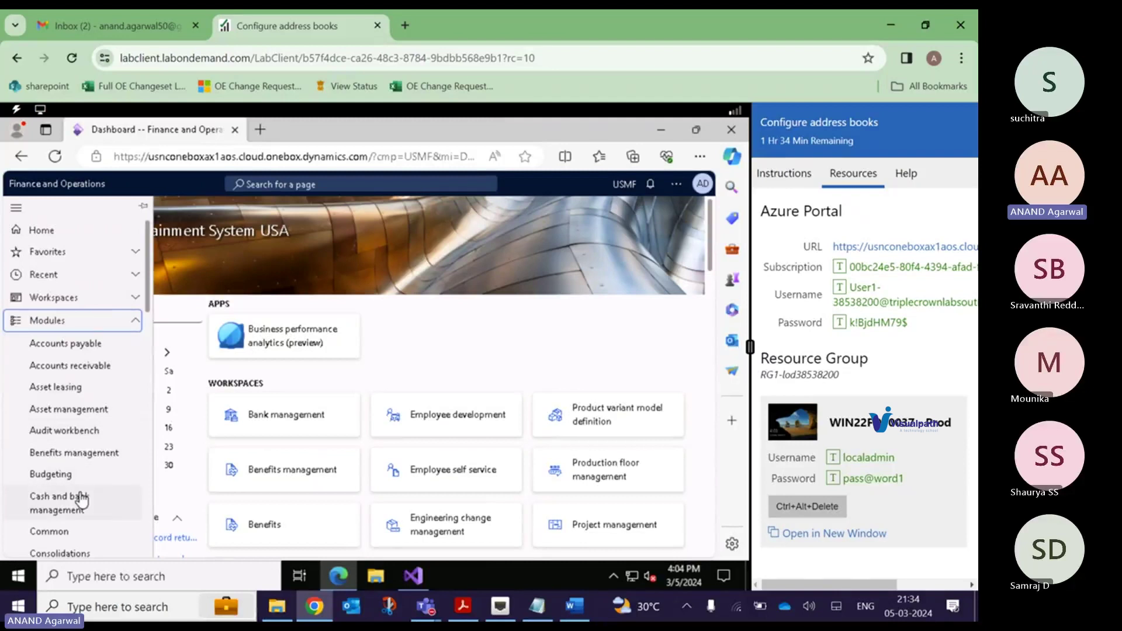
{"action": "scroll", "coordinate": [81, 500], "scroll_direction": "down", "scroll_amount": 2}
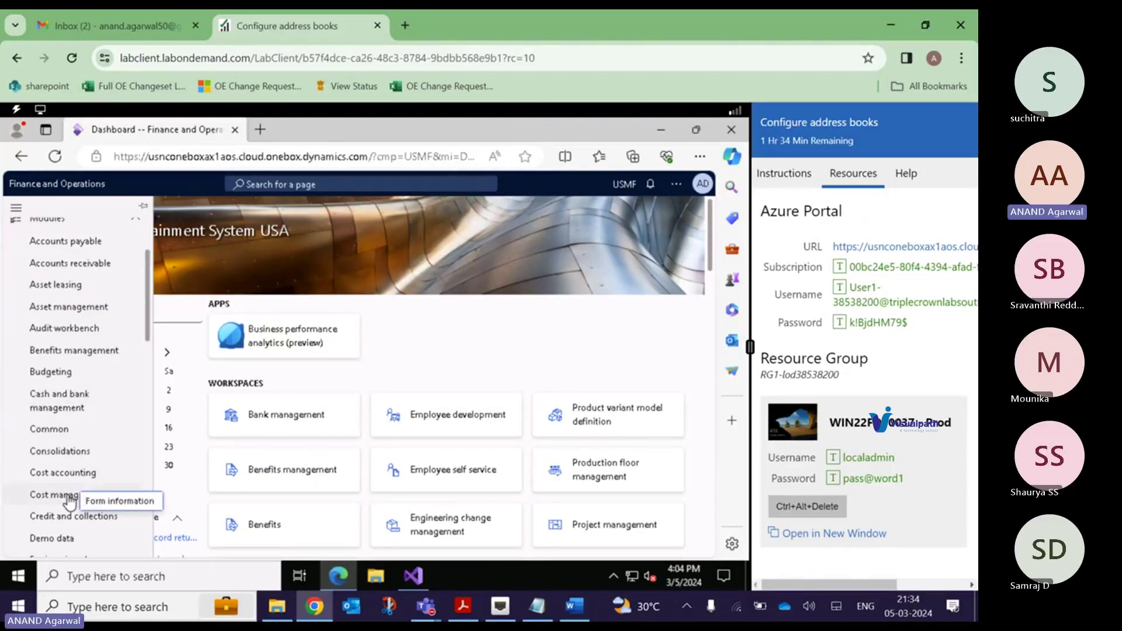
{"action": "left_click", "coordinate": [69, 499]}
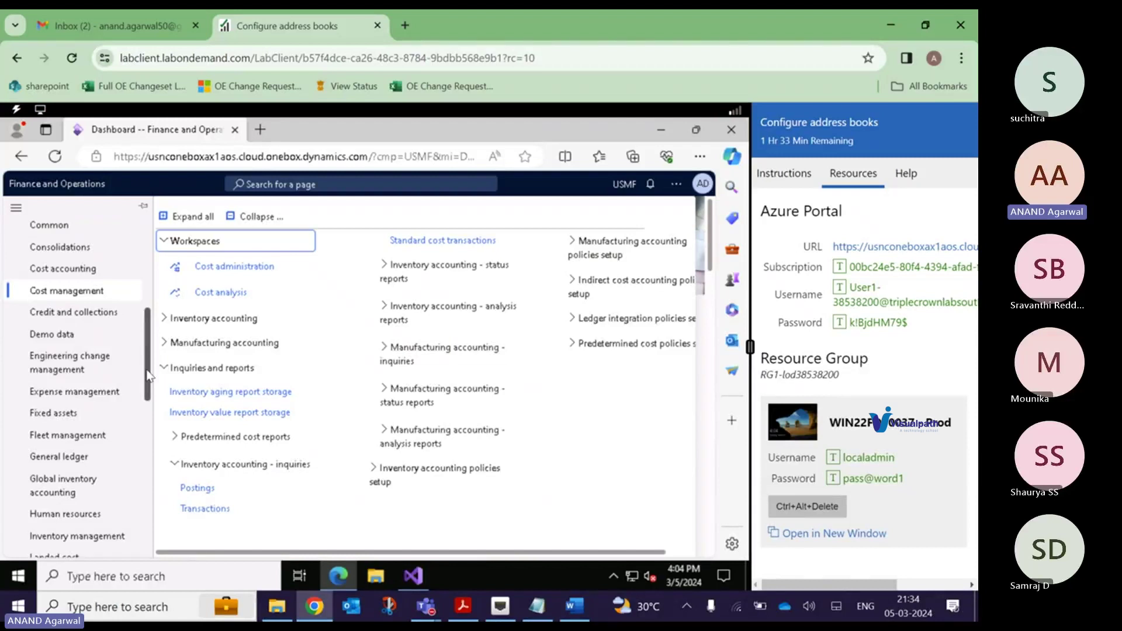
- Look through the complete list of modules in the navigation pane, down to Warehouse management and back up
{"action": "scroll", "coordinate": [144, 379], "scroll_direction": "down", "scroll_amount": 1}
{"action": "left_click_drag", "start_coordinate": [145, 380], "coordinate": [145, 387]}
{"action": "scroll", "coordinate": [145, 396], "scroll_direction": "down", "scroll_amount": 1}
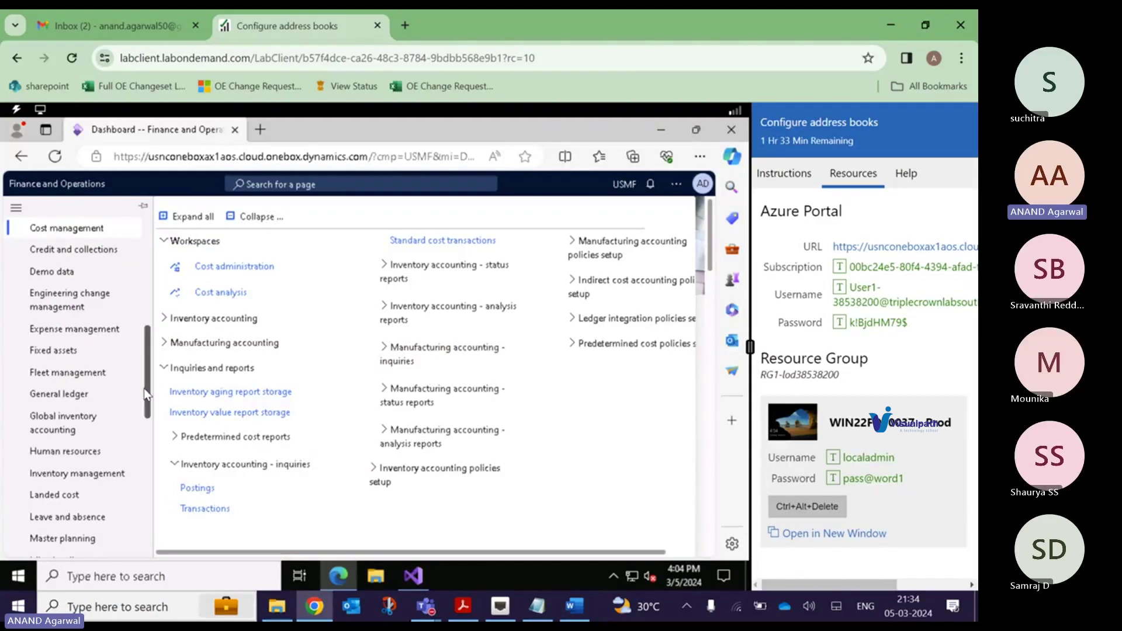
{"action": "scroll", "coordinate": [135, 418], "scroll_direction": "down", "scroll_amount": 4}
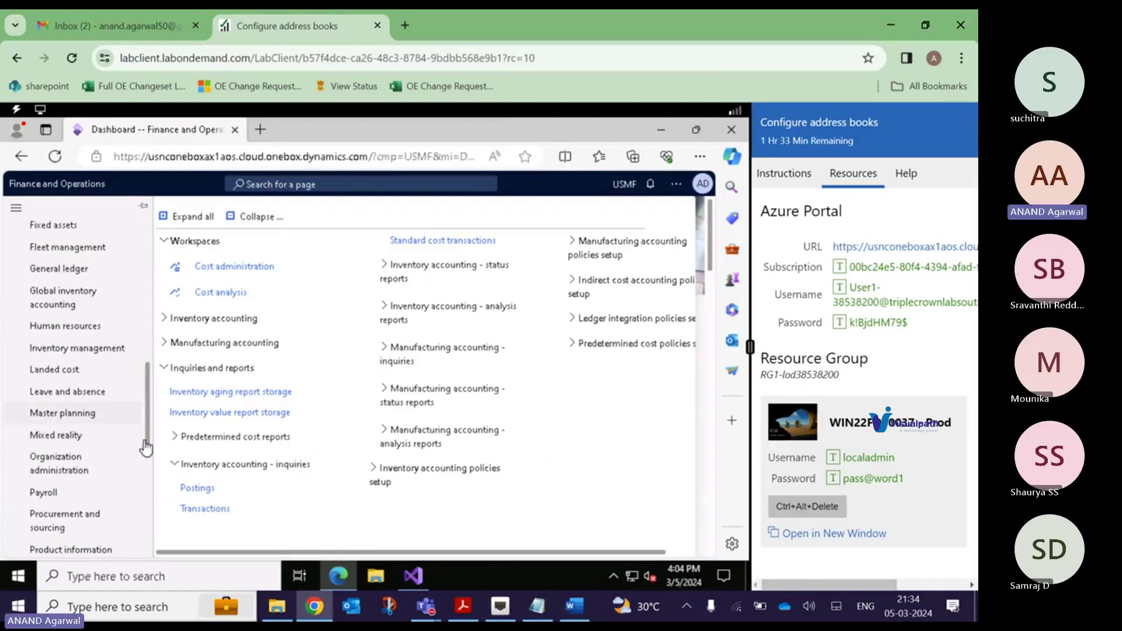
{"action": "scroll", "coordinate": [11, 486], "scroll_direction": "down", "scroll_amount": 6}
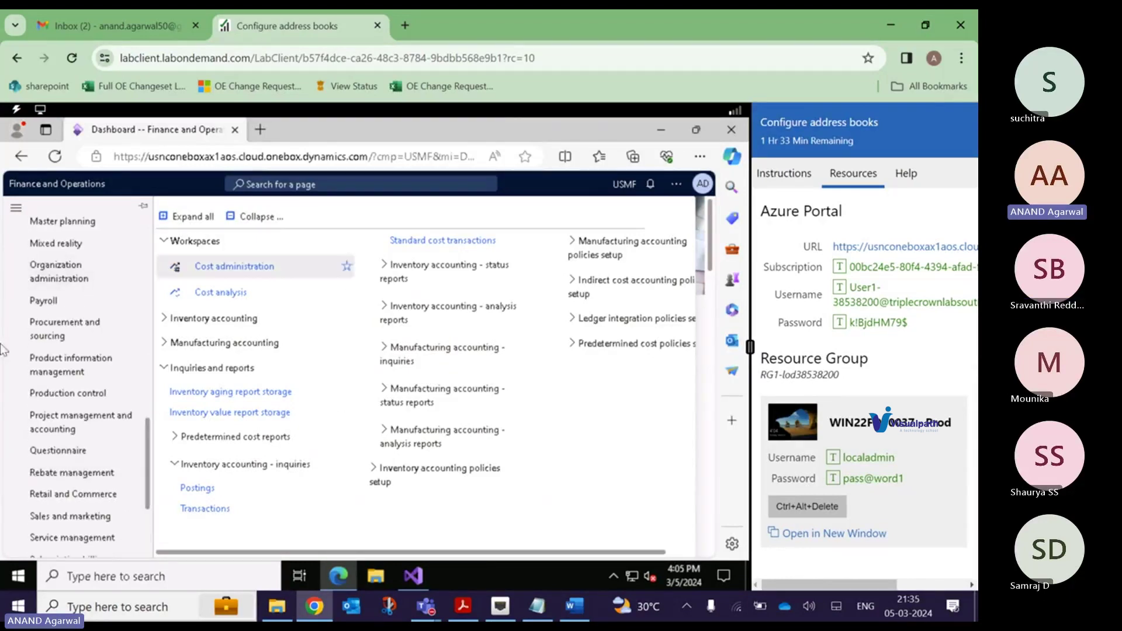
{"action": "scroll", "coordinate": [126, 349], "scroll_direction": "up", "scroll_amount": 3}
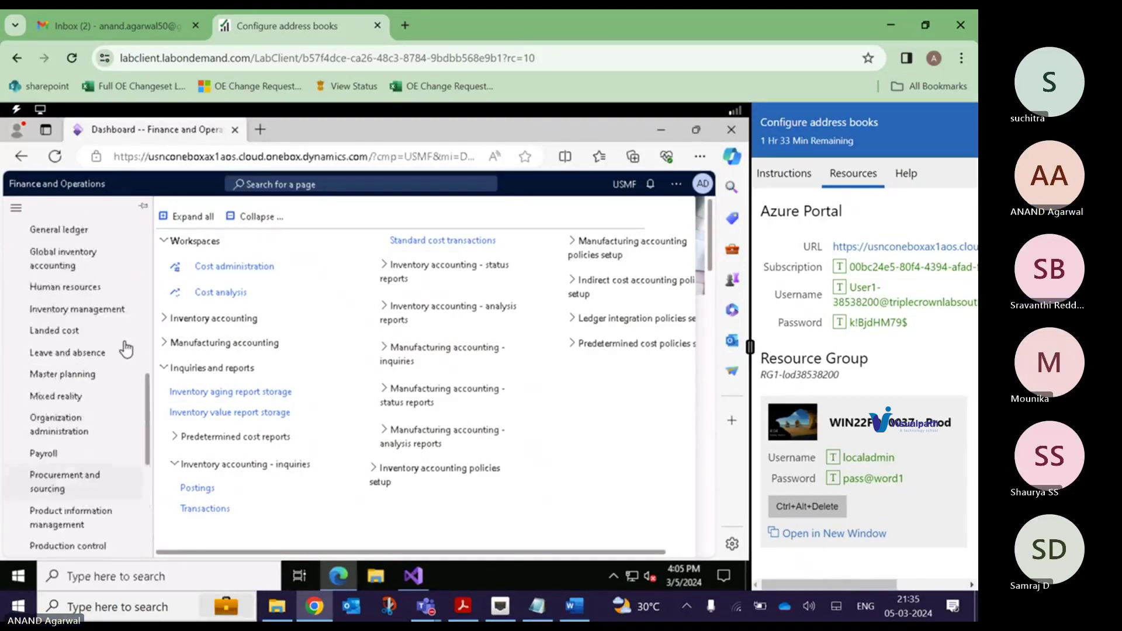
{"action": "scroll", "coordinate": [125, 349], "scroll_direction": "down", "scroll_amount": 10}
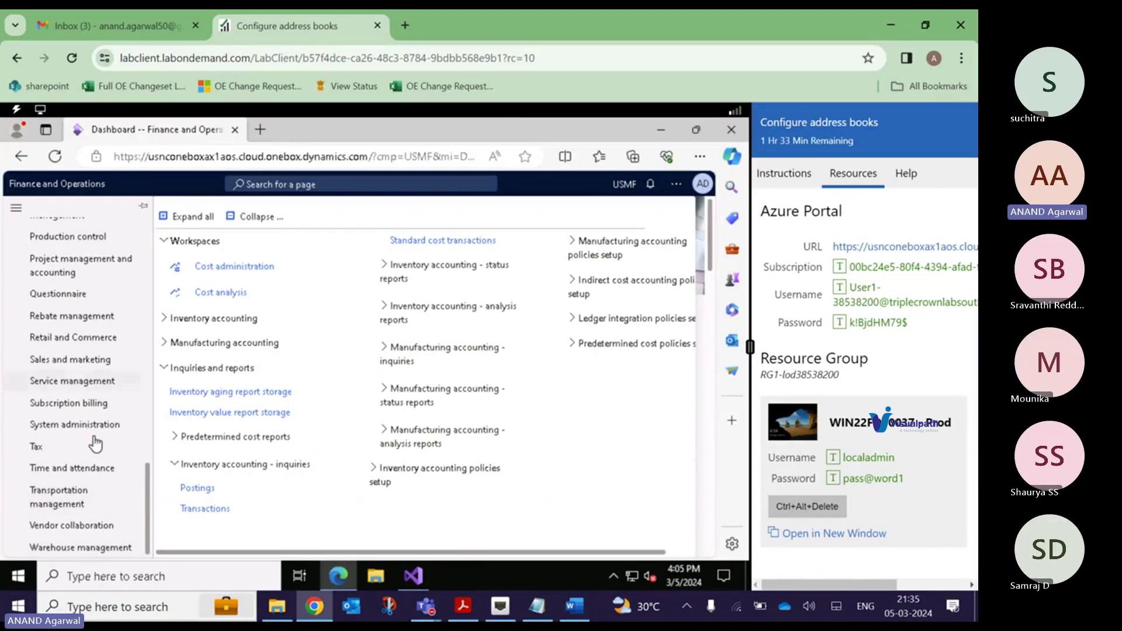
{"action": "scroll", "coordinate": [95, 440], "scroll_direction": "up", "scroll_amount": 2}
{"action": "scroll", "coordinate": [95, 440], "scroll_direction": "up", "scroll_amount": 4}
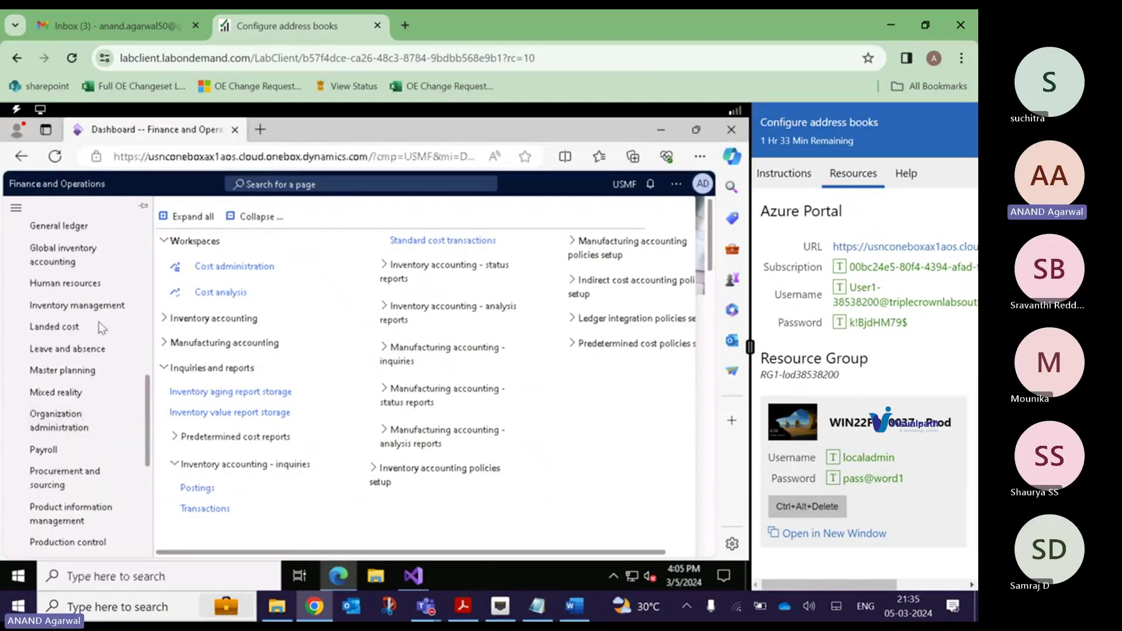
{"action": "scroll", "coordinate": [100, 330], "scroll_direction": "up", "scroll_amount": 10}
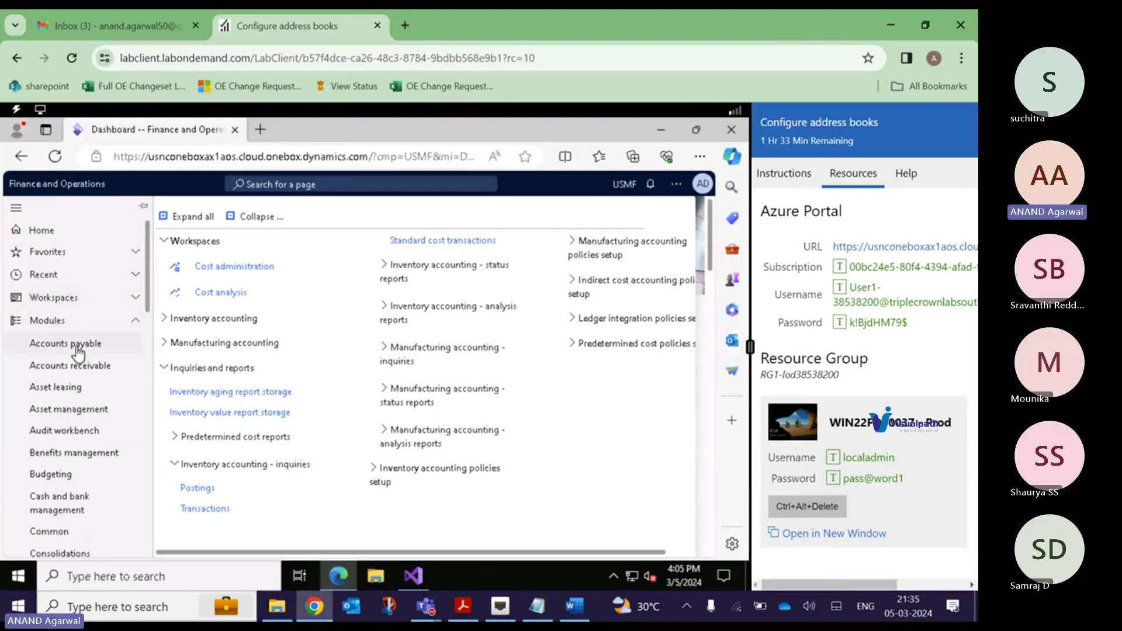
- Open the All vendors list from the Vendors group of the Accounts payable module
{"action": "left_click", "coordinate": [77, 352]}
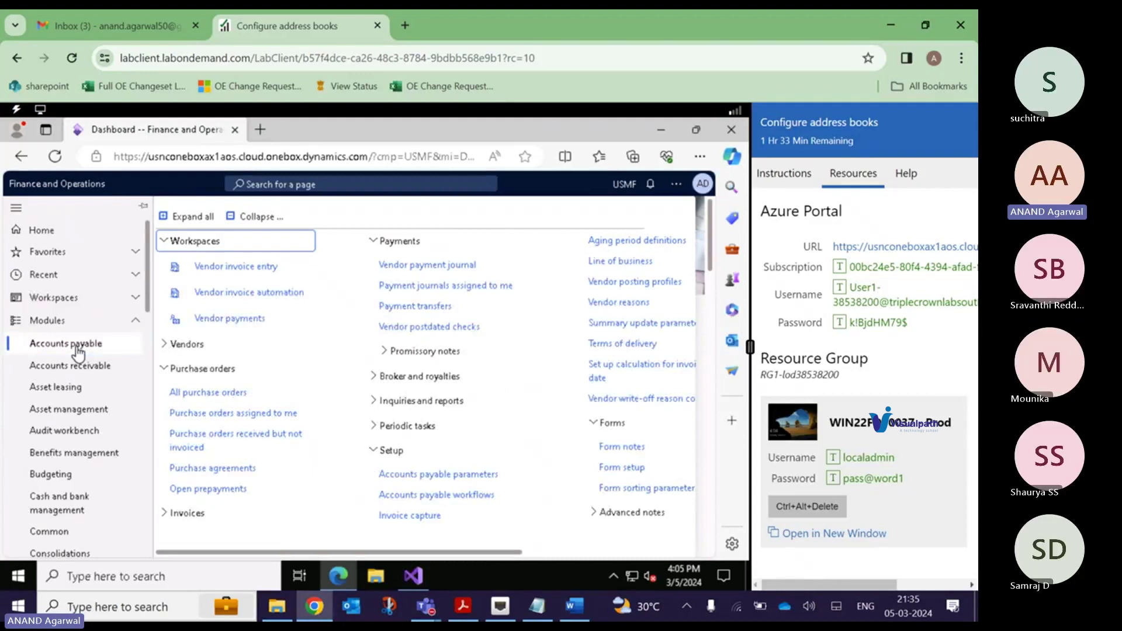
{"action": "left_click", "coordinate": [169, 346]}
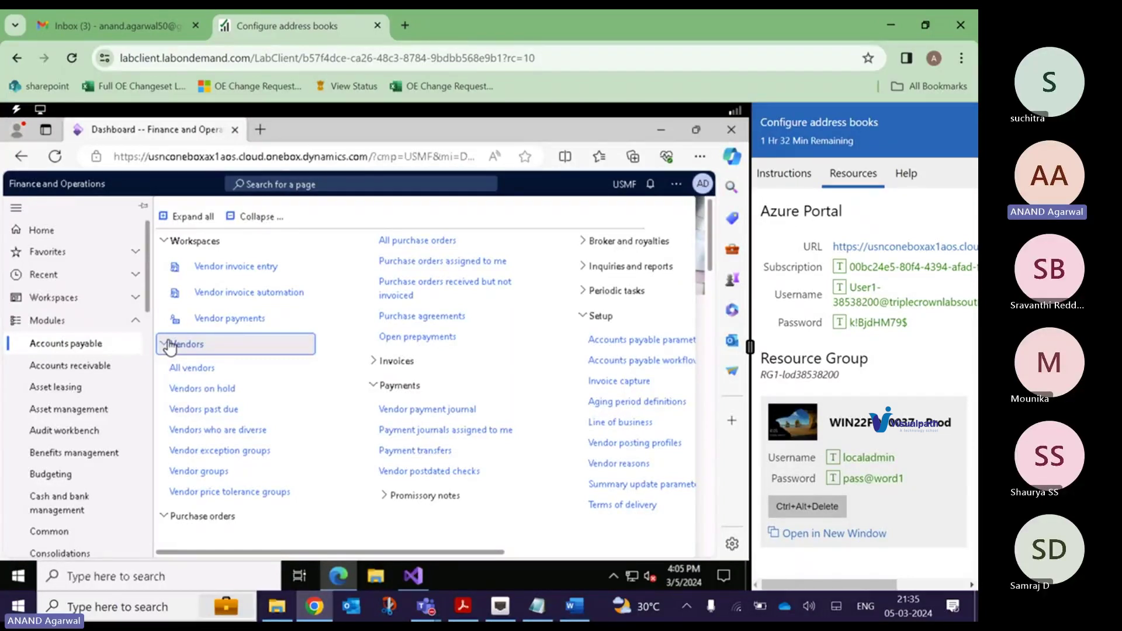
{"action": "left_click", "coordinate": [193, 369]}
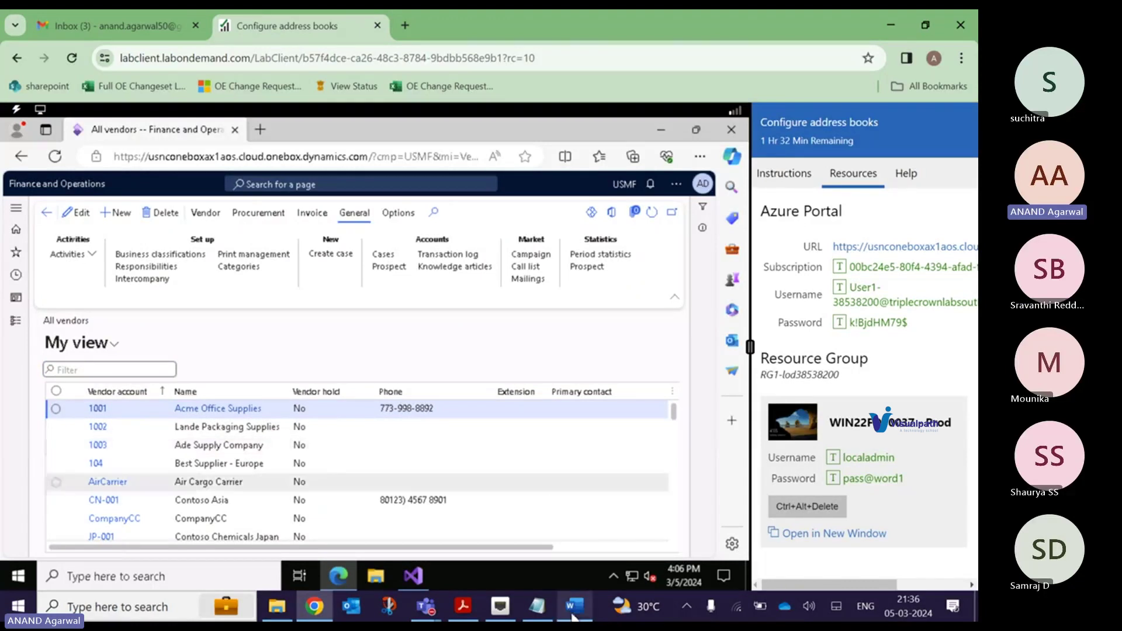
- Switch to the Notepad notes and add a "Data type" heading with the lines "Table" and "Form" beneath it, followed by blank lines
{"action": "left_click", "coordinate": [539, 608]}
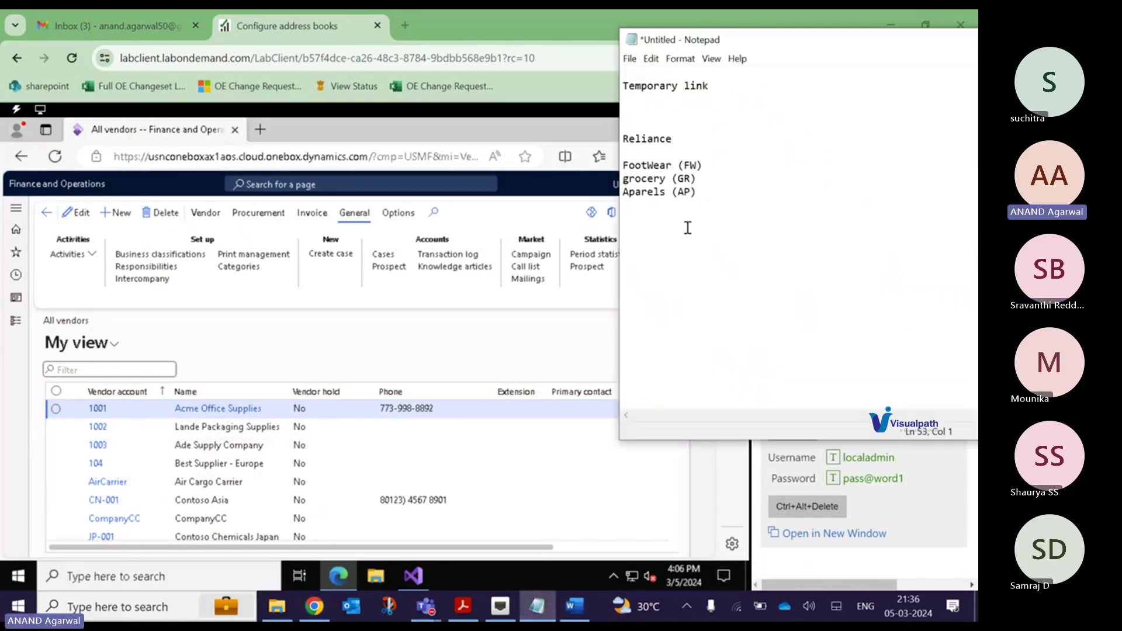
{"action": "type", "text": "D"}
{"action": "type", "text": "ata type"}
{"action": "type", "text": "orm"}
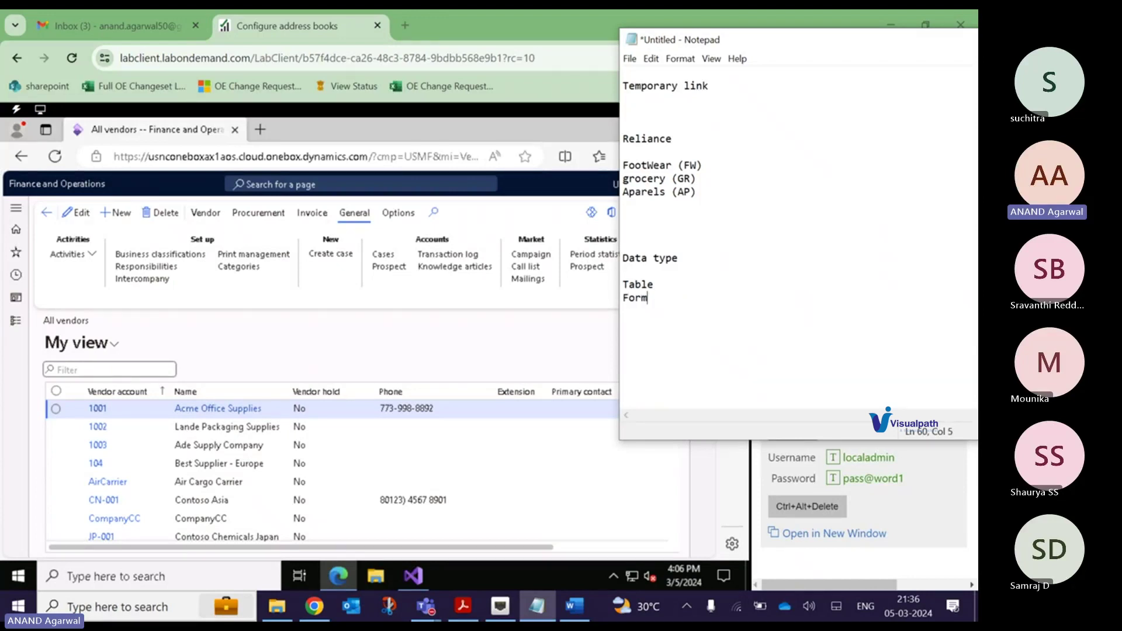
{"action": "key", "text": "shift+Up"}
{"action": "key", "text": "shift+Up"}
{"action": "key", "text": "shift+Up"}
{"action": "left_click", "coordinate": [675, 285]}
{"action": "key", "text": "Return"}
{"action": "key", "text": "Return"}
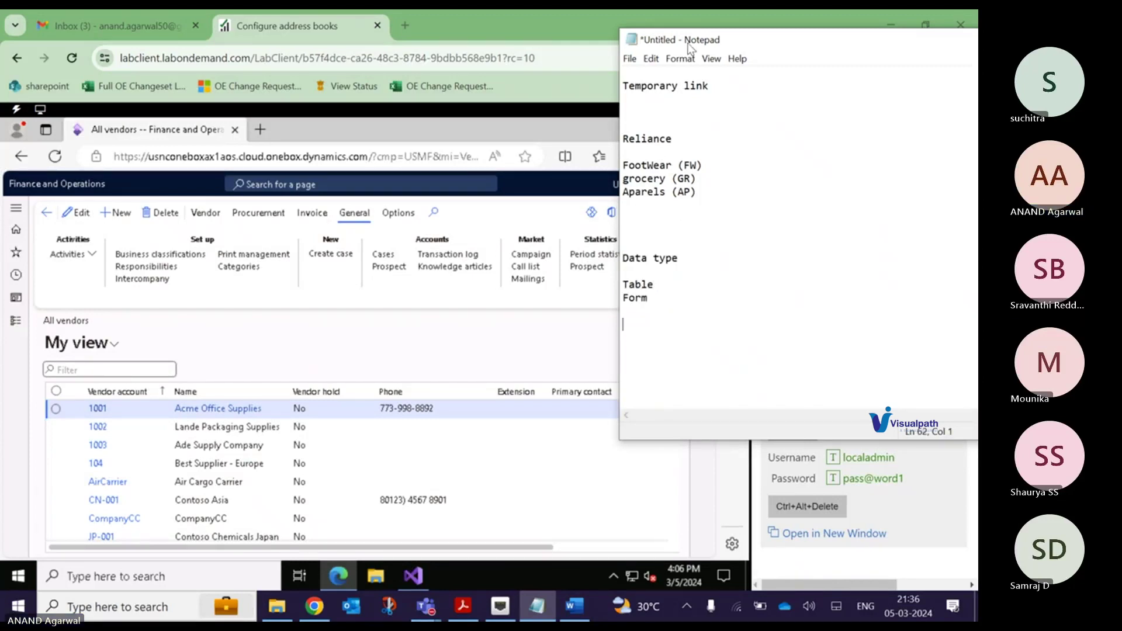
- Move the Notepad window further over the vendor list and place the text cursor below the "Form" line
{"action": "left_click_drag", "start_coordinate": [684, 29], "coordinate": [573, 51]}
{"action": "left_click", "coordinate": [554, 308]}
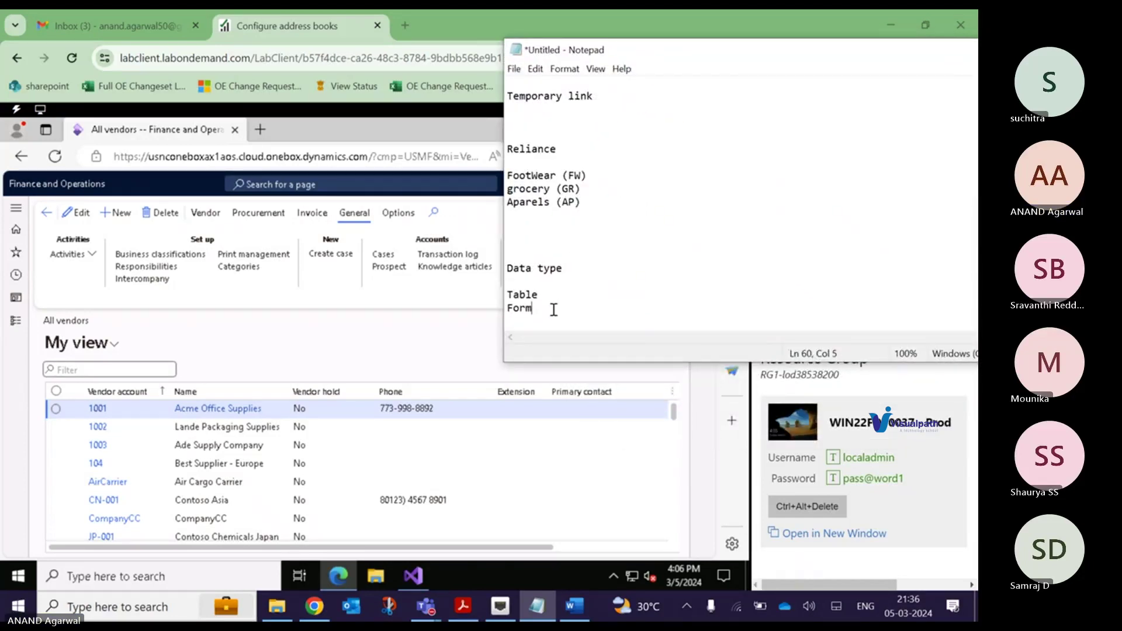
{"action": "scroll", "coordinate": [553, 310], "scroll_direction": "down", "scroll_amount": 4}
{"action": "key", "text": "Return"}
{"action": "key", "text": "BackSpace"}
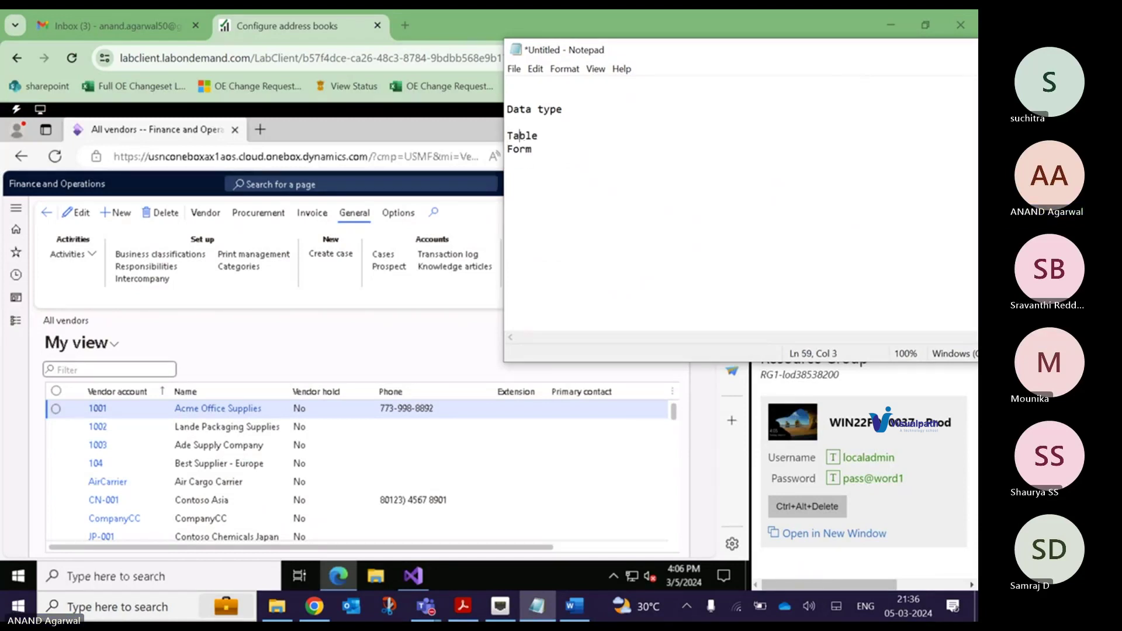
{"action": "key", "text": "Down"}
{"action": "key", "text": "Down"}
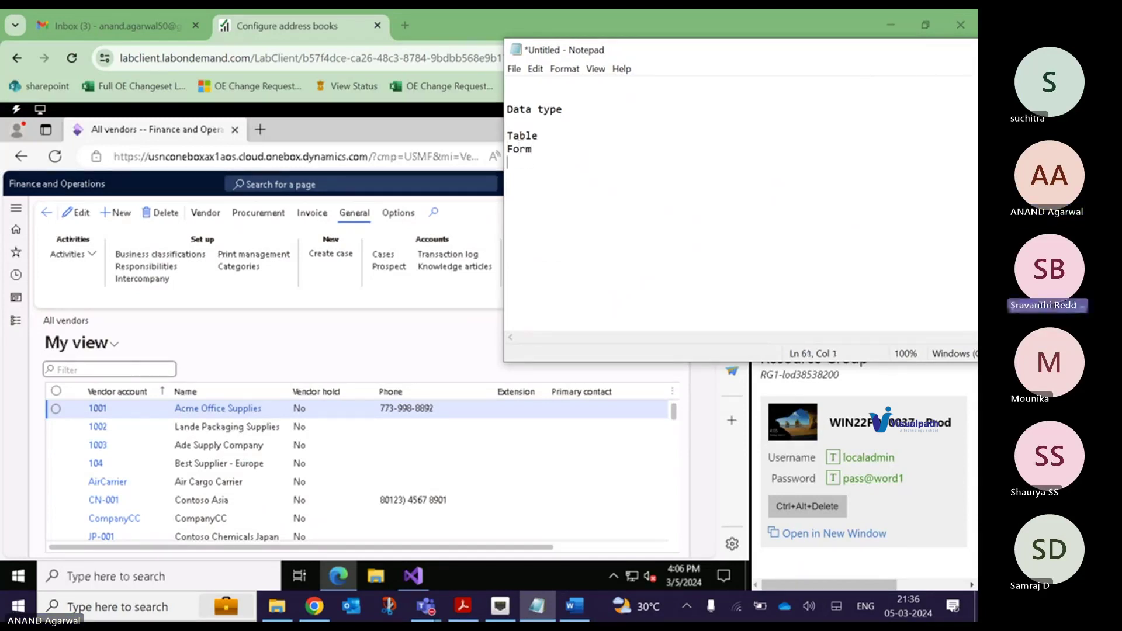
- Write a row of vendor field headings in the notes: AccountNo, Name, Hold, PhoneNumber, Address
{"action": "type", "text": "AccountNo "}
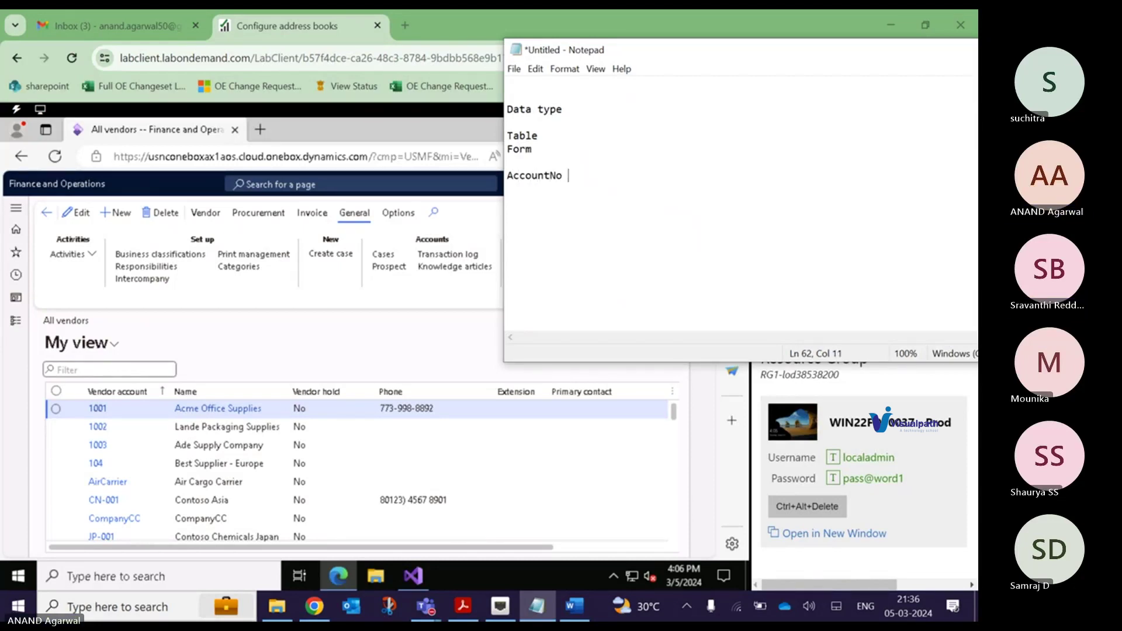
{"action": "type", "text": " Name  Ho"}
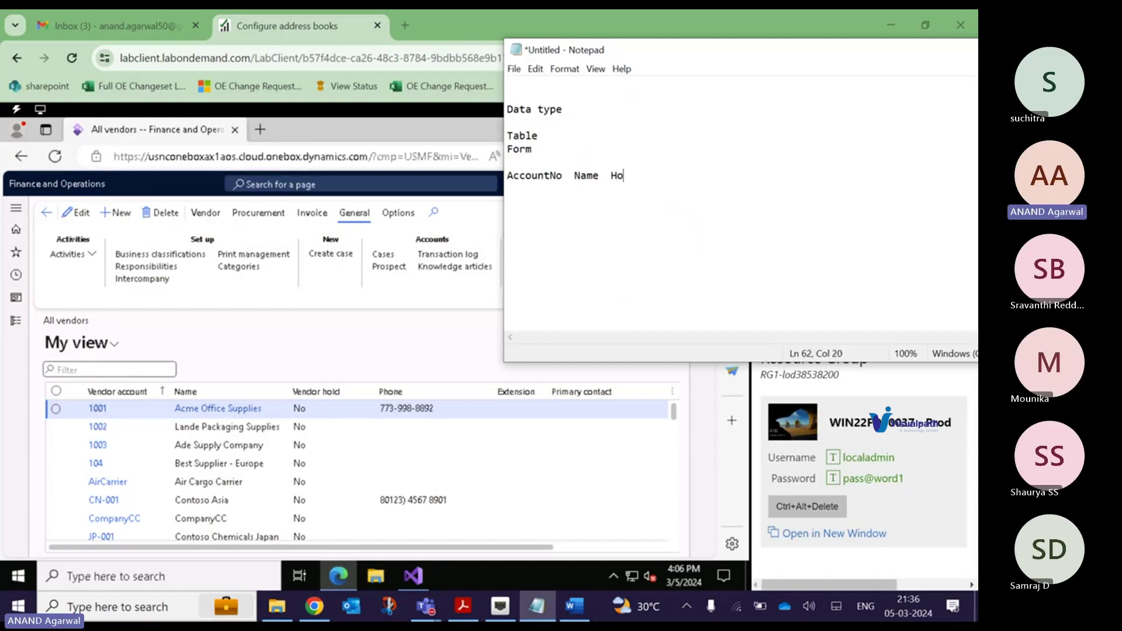
{"action": "type", "text": "ld   Phone"}
{"action": "key", "text": "BackSpace"}
{"action": "type", "text": "Number"}
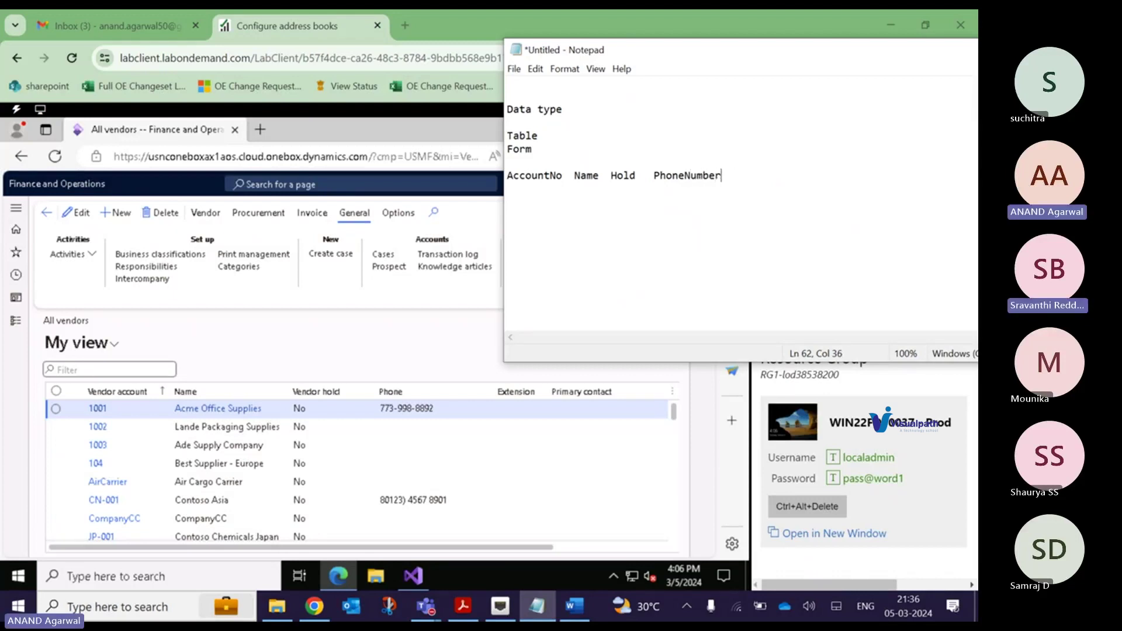
{"action": "type", "text": "  Address"}
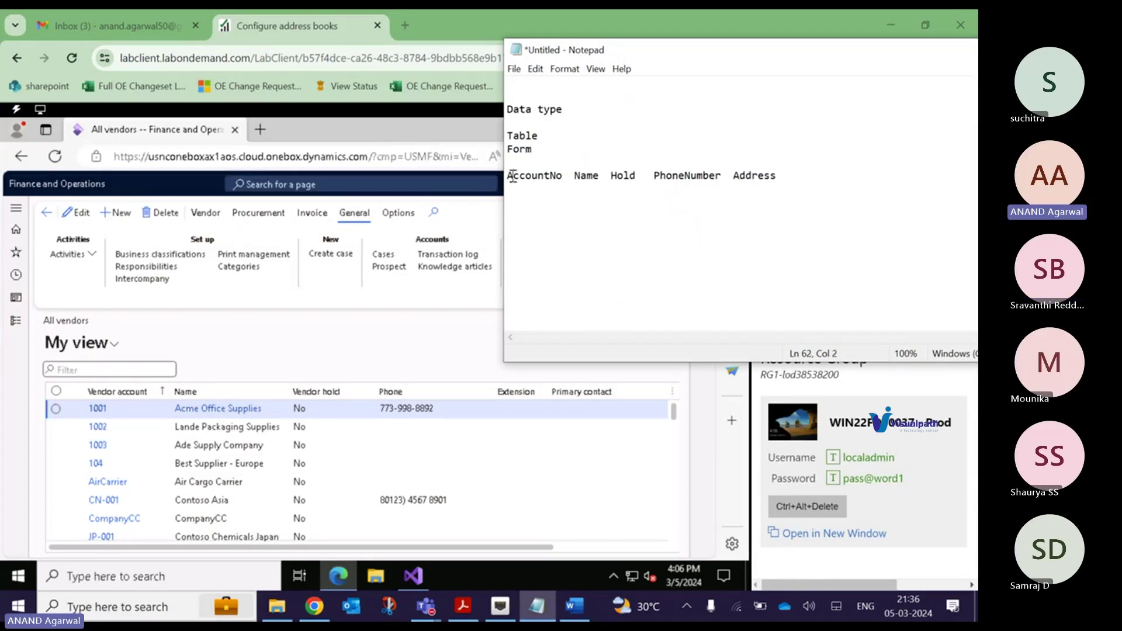
{"action": "left_click", "coordinate": [816, 172], "text": "shift"}
{"action": "left_click", "coordinate": [815, 175]}
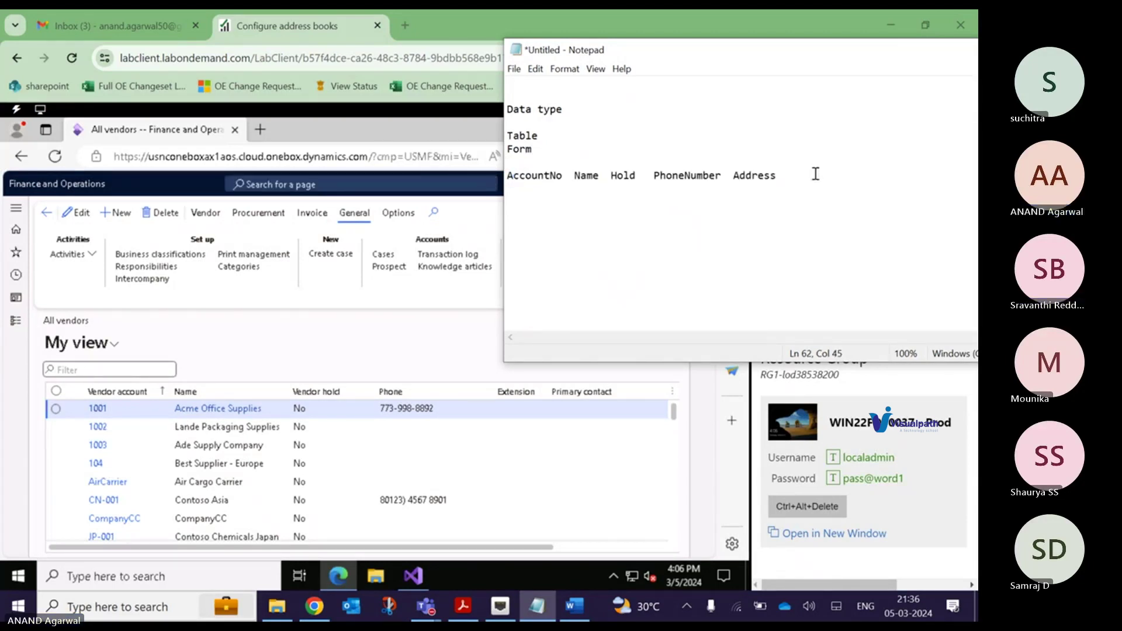
- Under the headings, enter the data types int/ string for AccountNo, String for Name and Yes/No for Hold, spacing the headings to match
{"action": "left_click", "coordinate": [540, 191]}
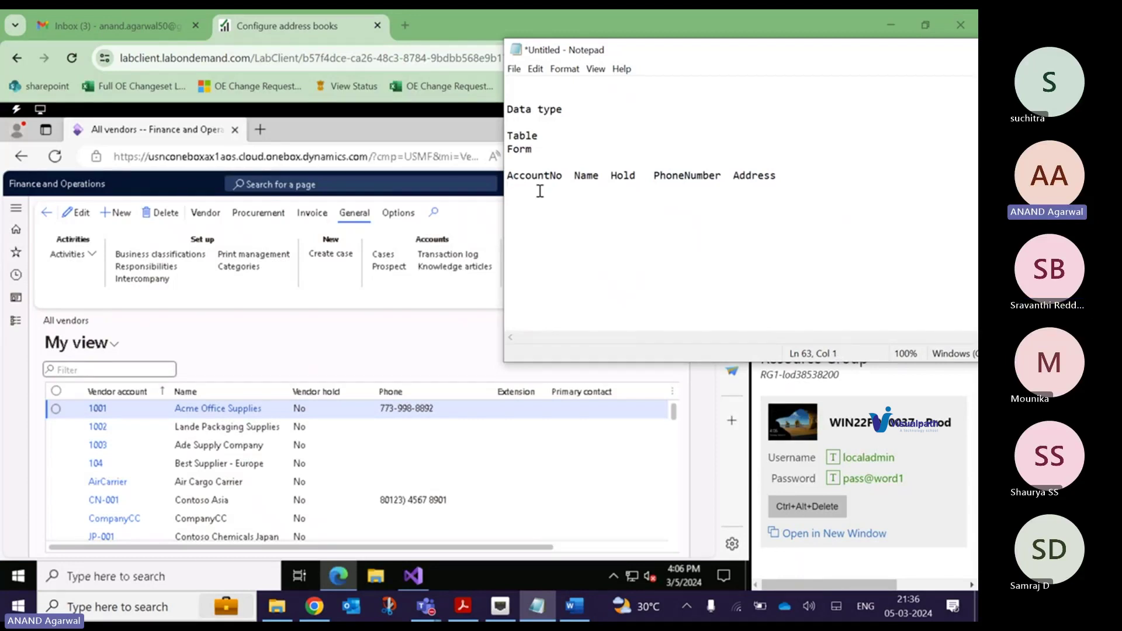
{"action": "type", "text": "int/ str"}
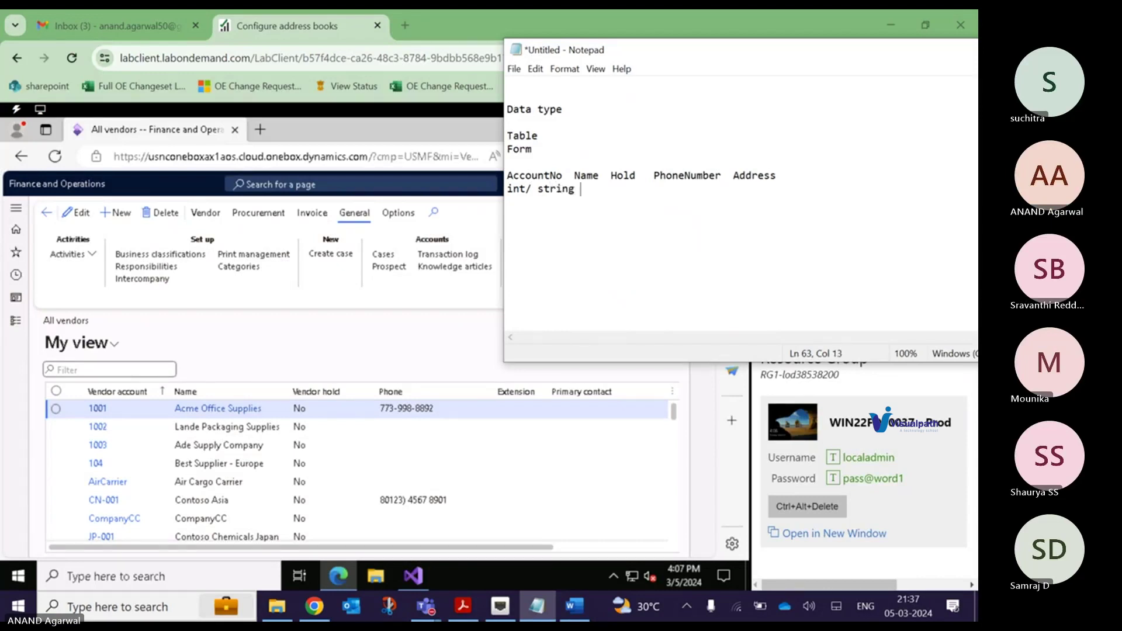
{"action": "type", "text": "ing String"}
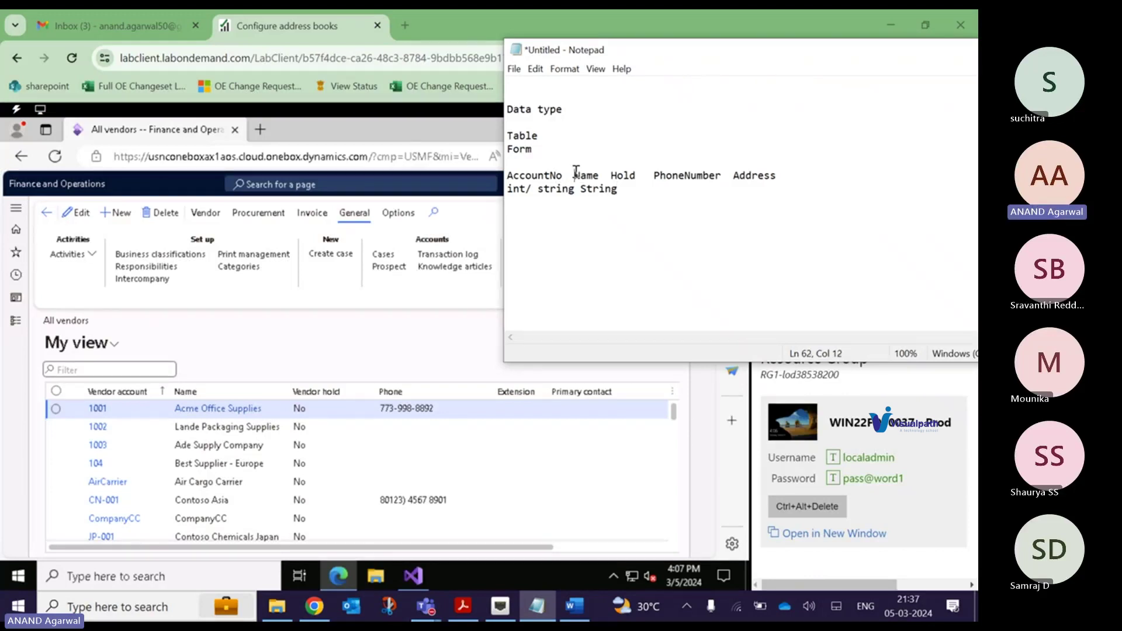
{"action": "left_click", "coordinate": [619, 175]}
{"action": "type", "text": "String"}
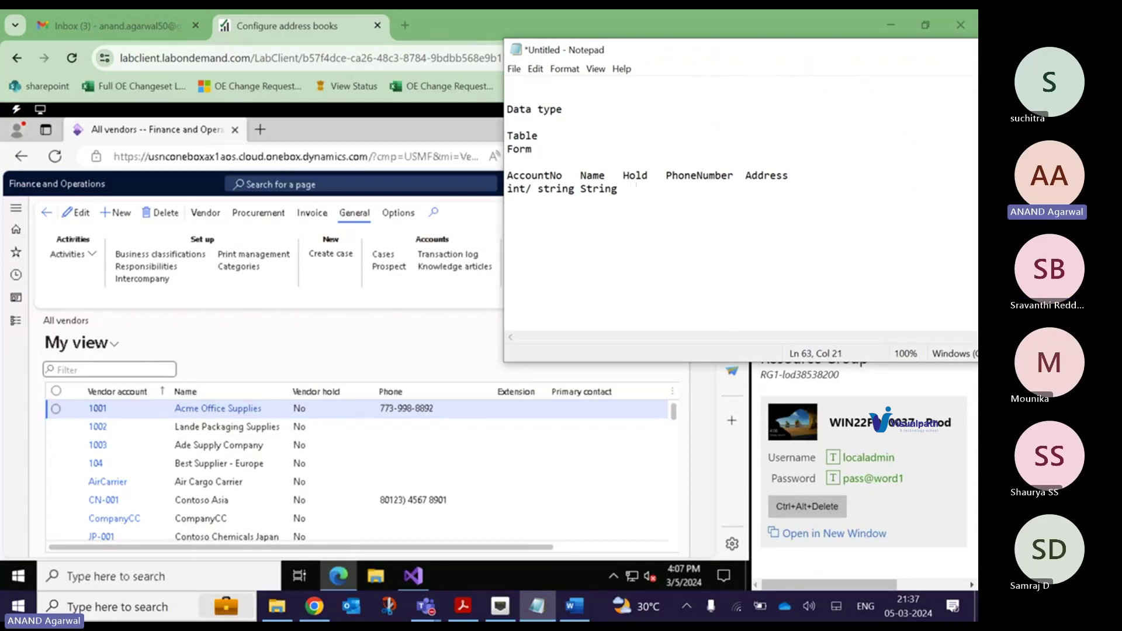
{"action": "type", "text": "  Yes/No"}
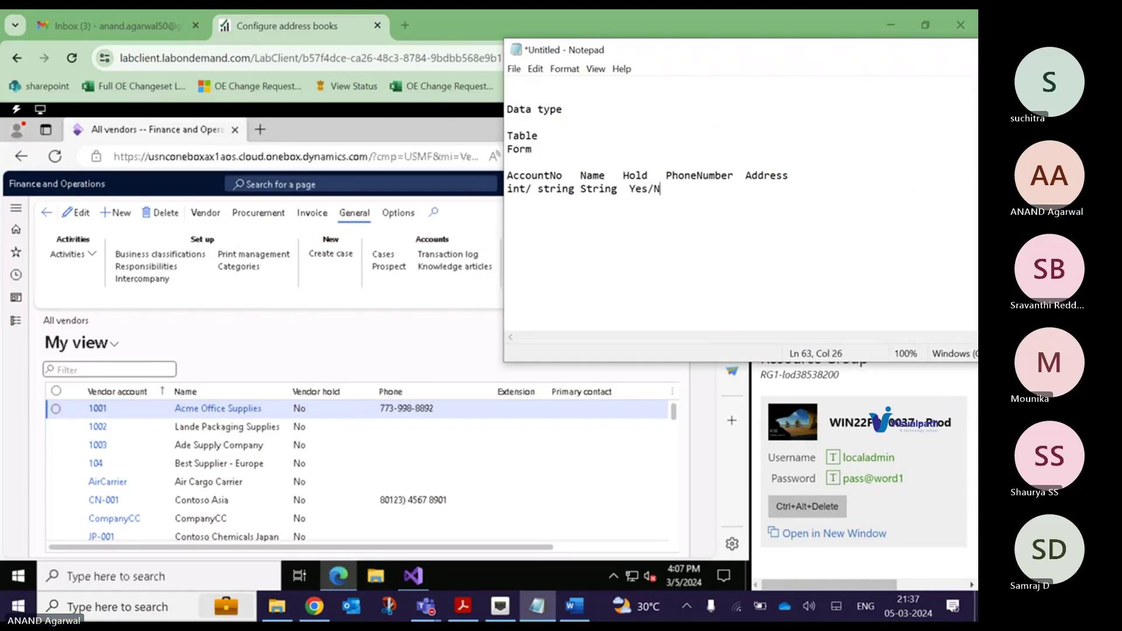
- Complete the data types with (Enum) after Yes/No, Integer for PhoneNumber and String for Address, aligning the headings above them
{"action": "left_click", "coordinate": [661, 176]}
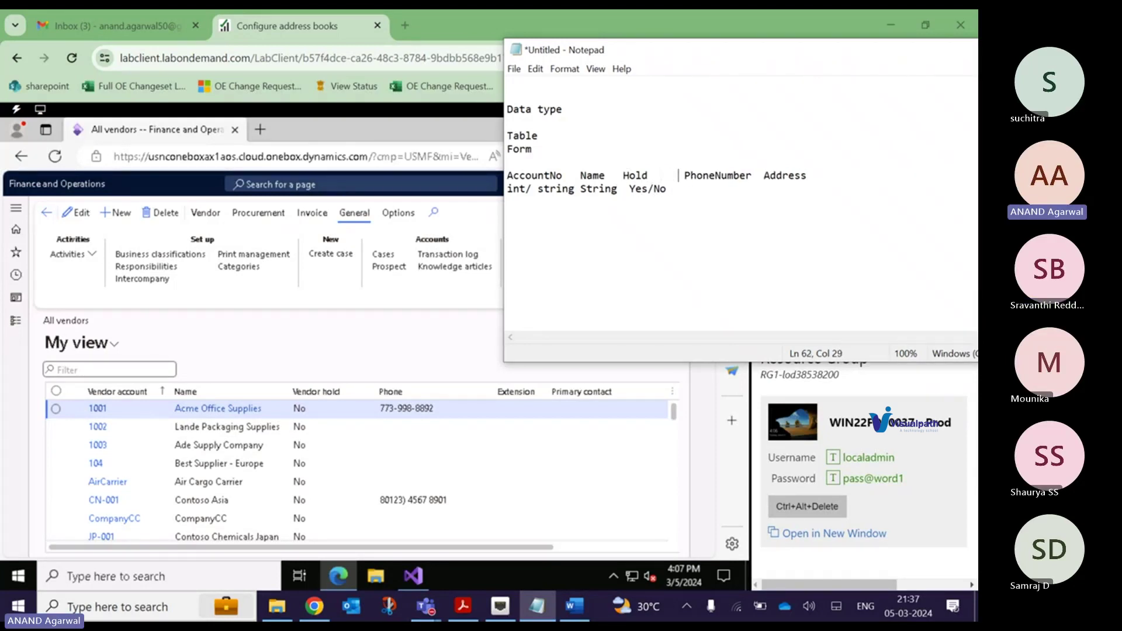
{"action": "left_click", "coordinate": [672, 193]}
{"action": "type", "text": "()"}
{"action": "type", "text": "Enum      "}
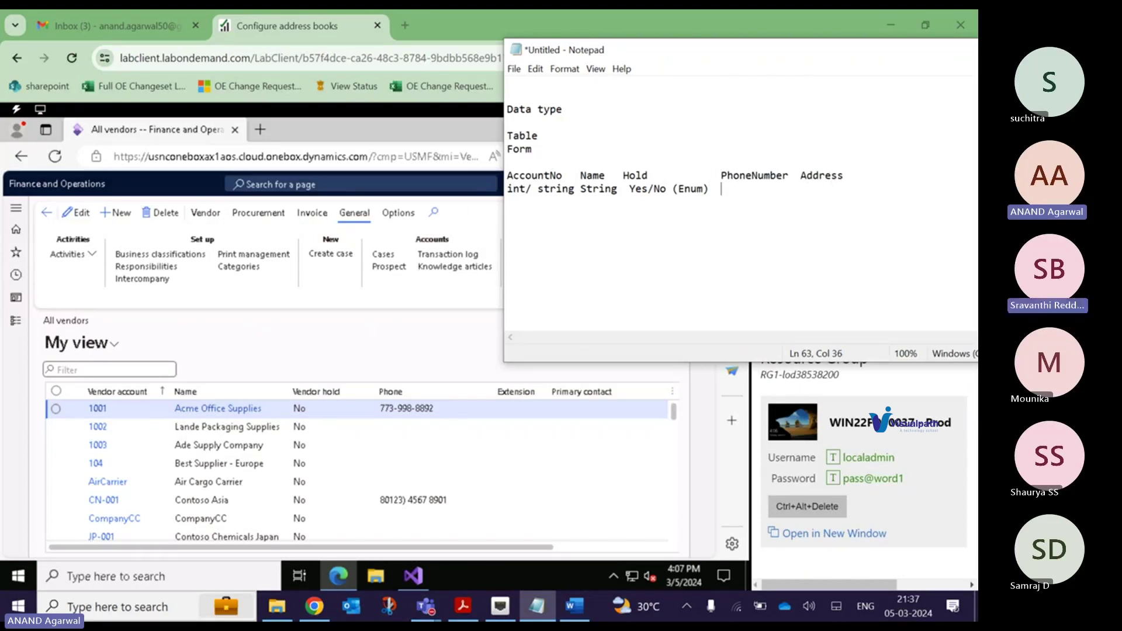
{"action": "type", "text": "  Intege"}
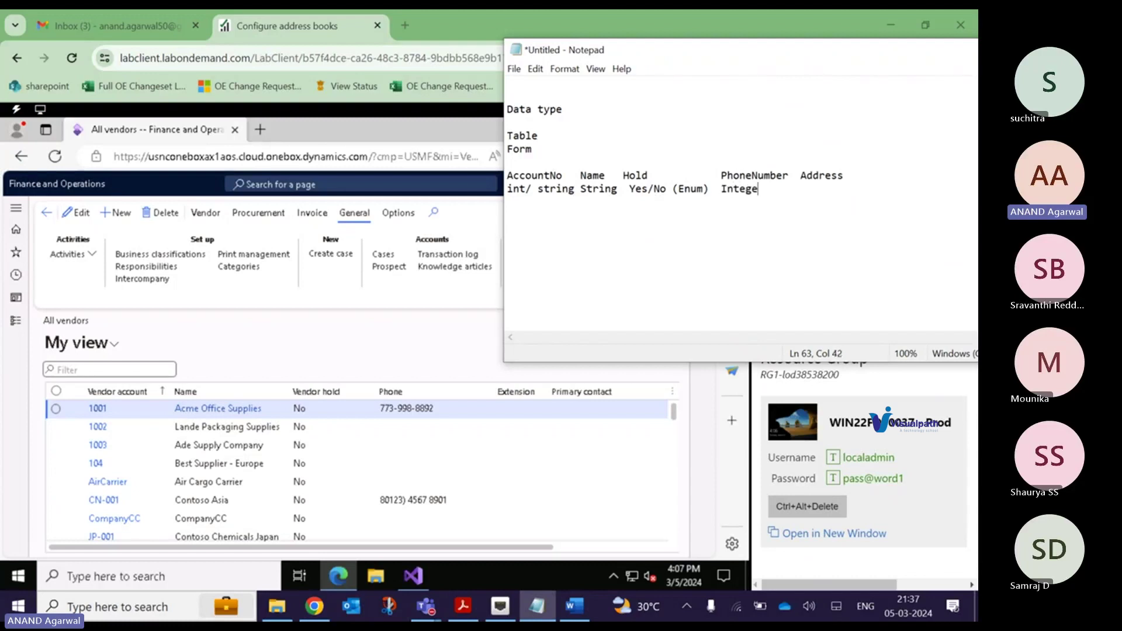
{"action": "type", "text": "r     String"}
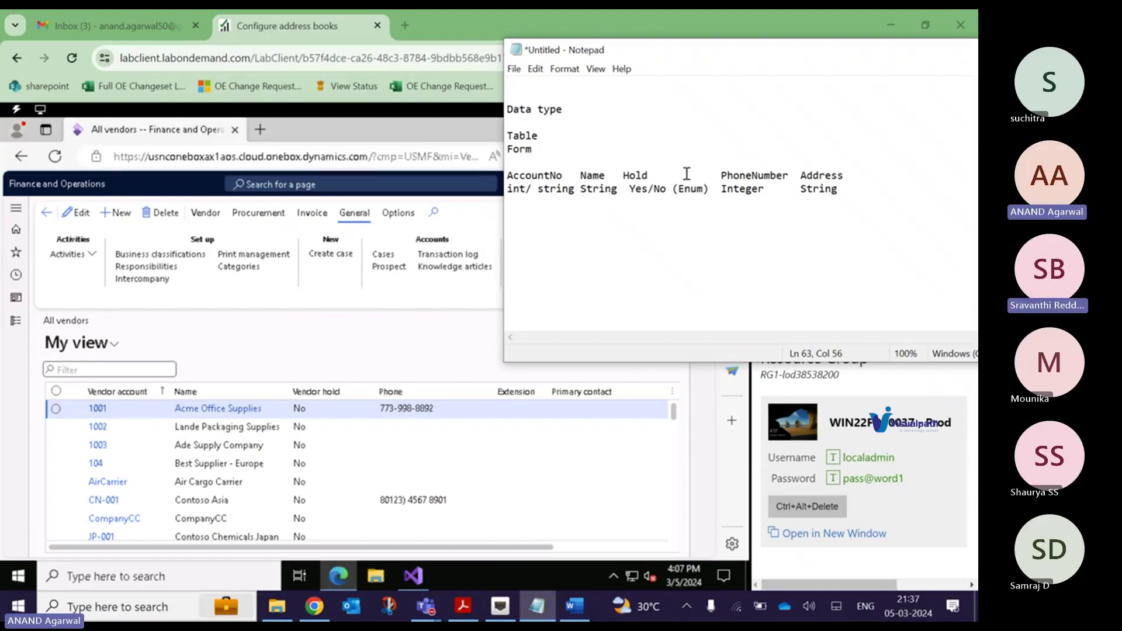
{"action": "left_click", "coordinate": [509, 190]}
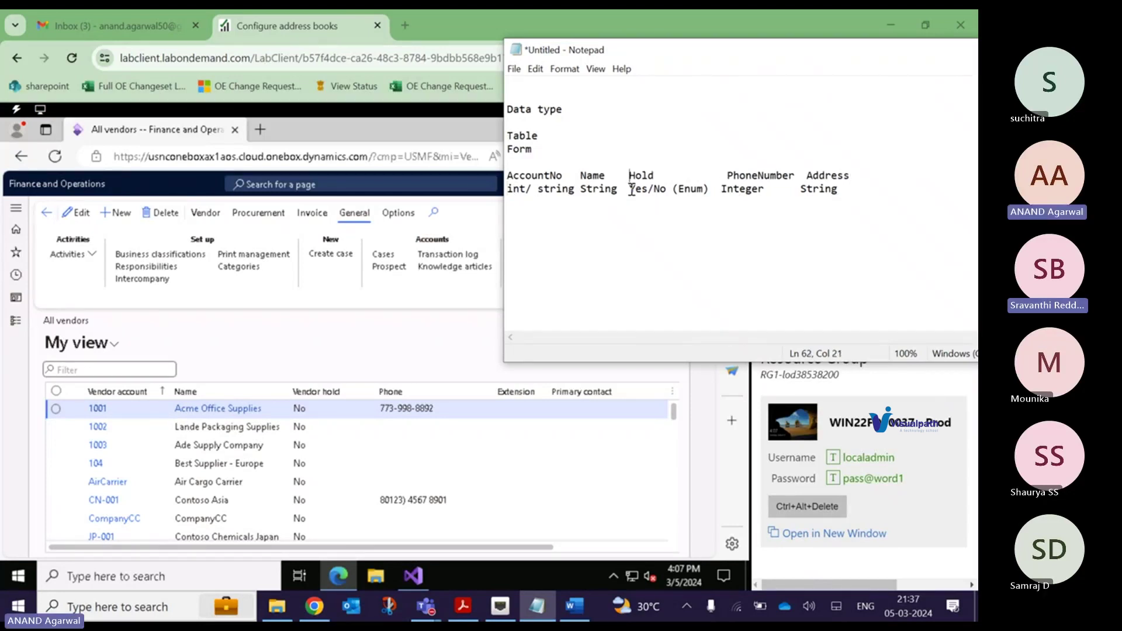
- Highlight Yes/No in the notes, put the All vendors list into edit mode, and return to the notes
{"action": "left_click_drag", "start_coordinate": [631, 191], "coordinate": [668, 188]}
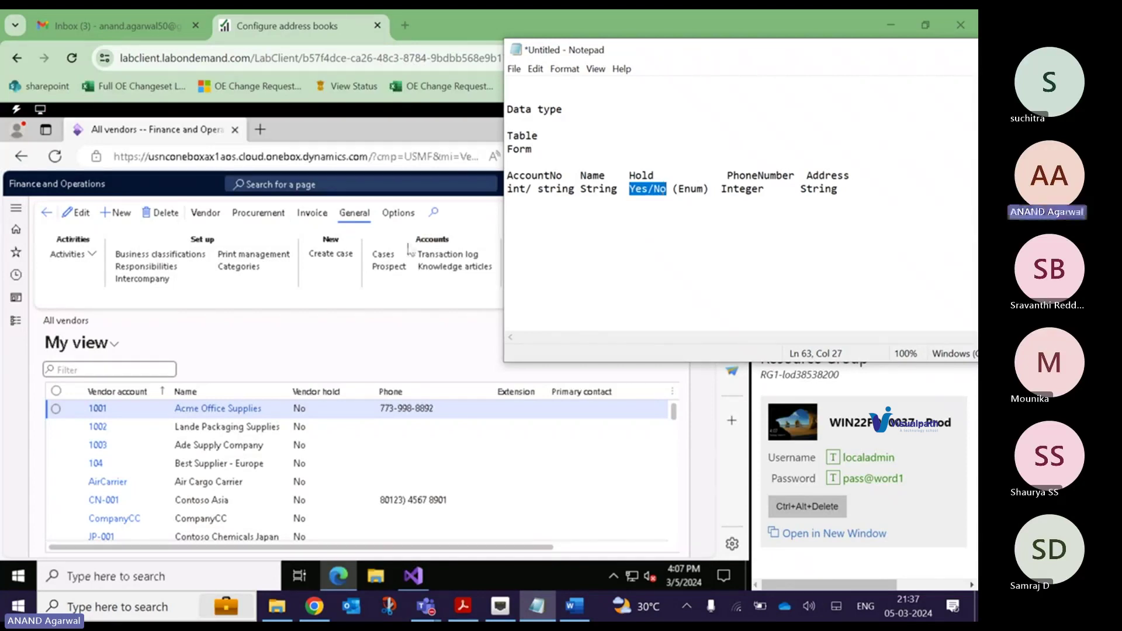
{"action": "left_click", "coordinate": [86, 231]}
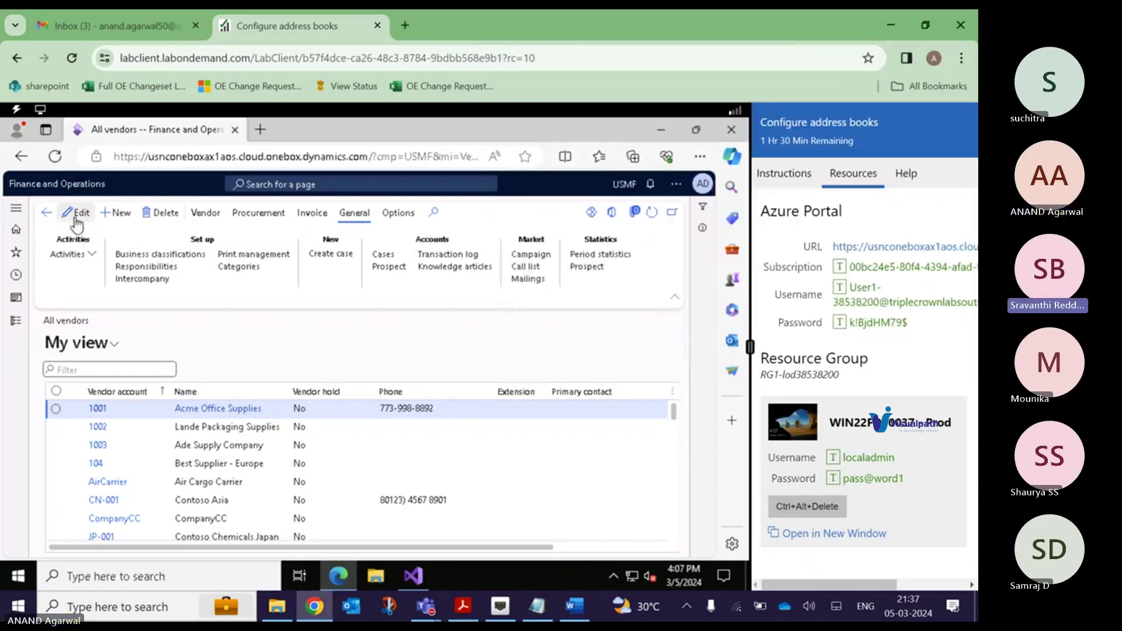
{"action": "left_click", "coordinate": [538, 608]}
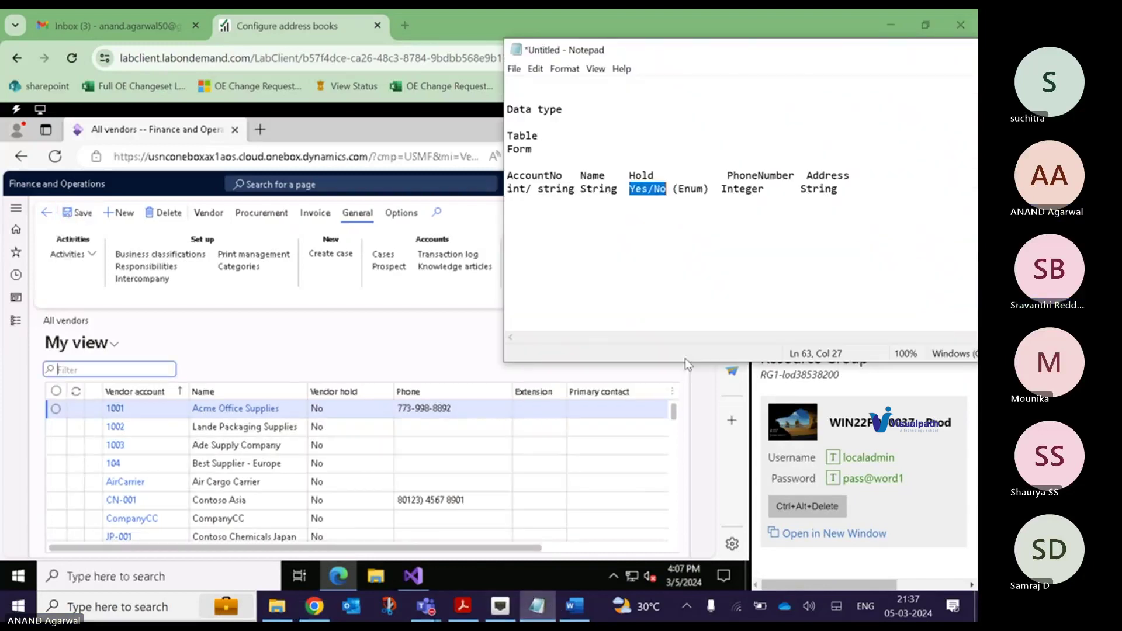
{"action": "left_click", "coordinate": [667, 193]}
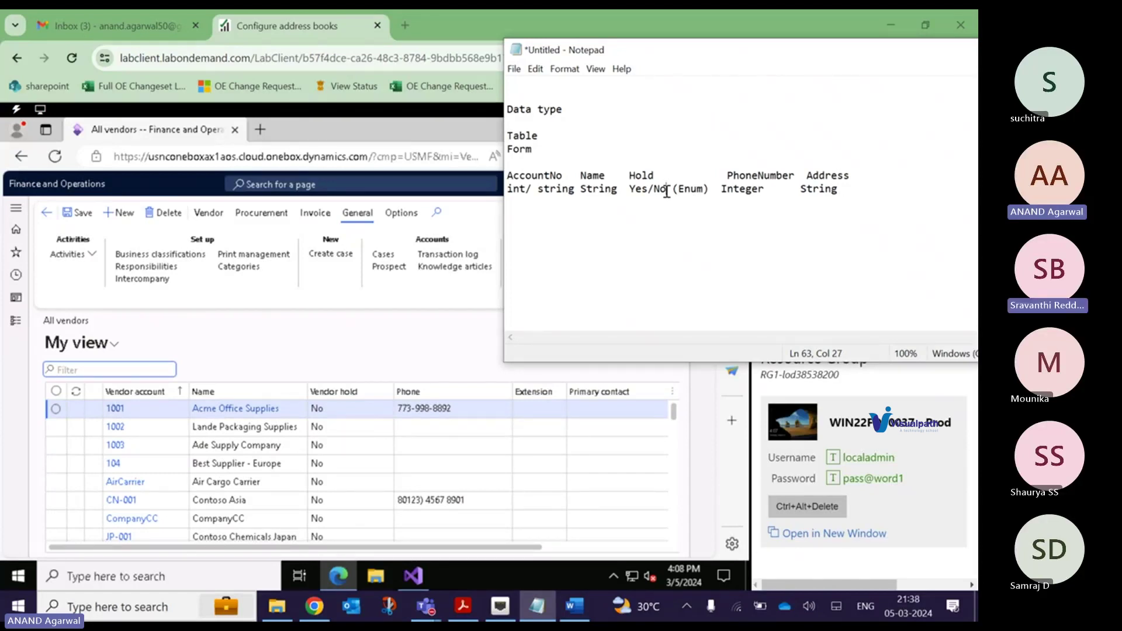
- Leave blank lines below the data type row and add the line "Status > Pending,Error,Completed (Enum)"
{"action": "left_click", "coordinate": [887, 188]}
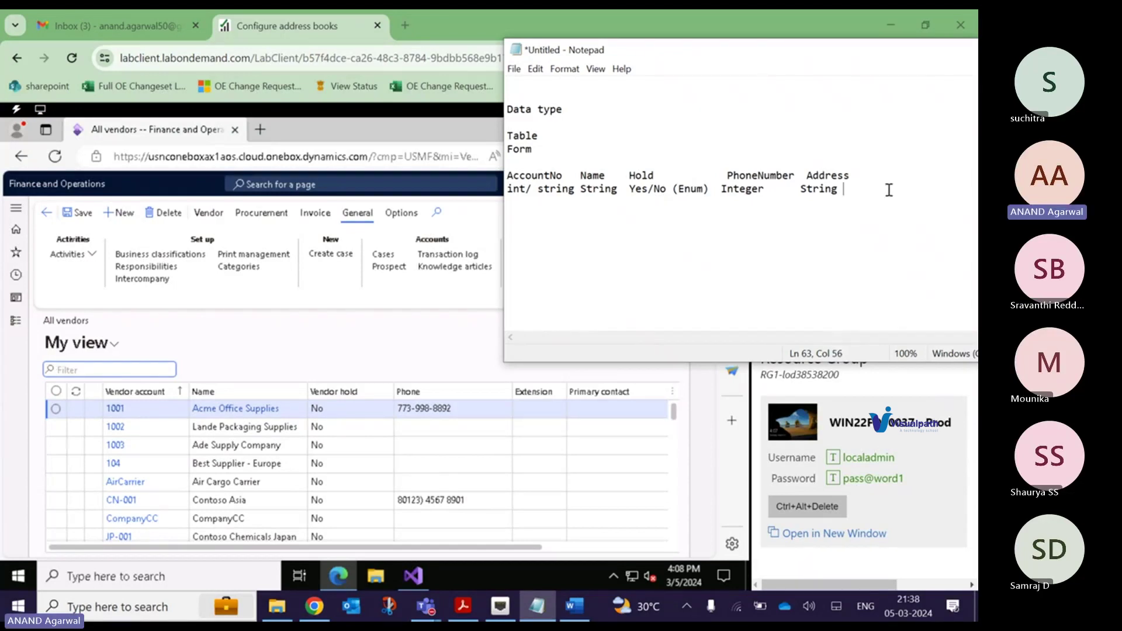
{"action": "key", "text": "Return"}
{"action": "key", "text": "Return"}
{"action": "key", "text": "Return"}
{"action": "type", "text": "Status > Pending,Erro"}
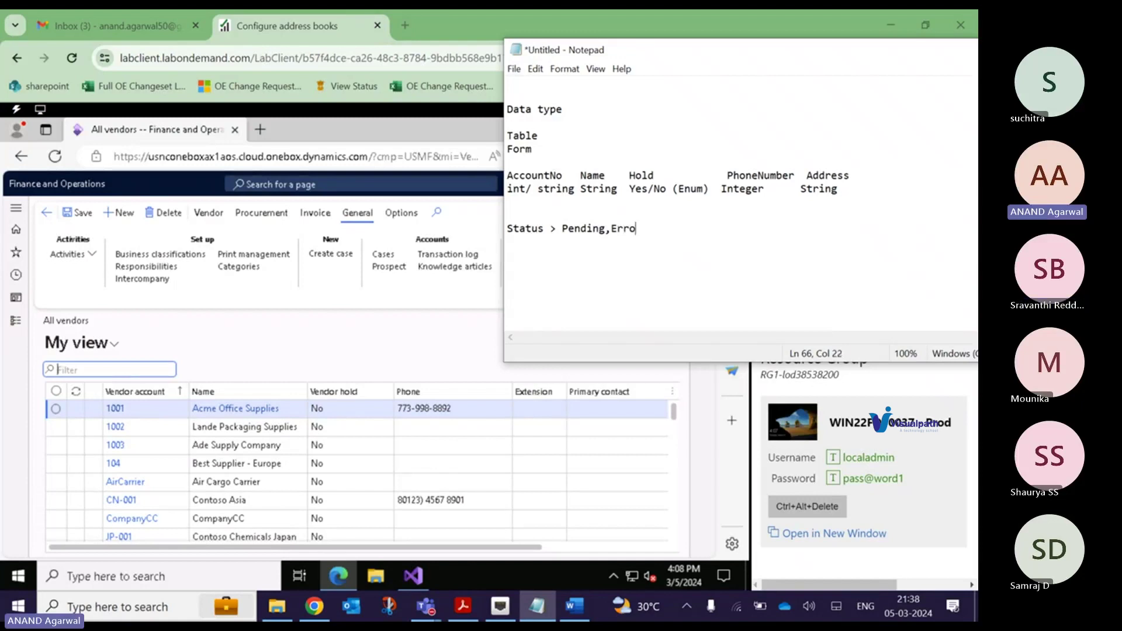
{"action": "type", "text": "r,Completed (Enum"}
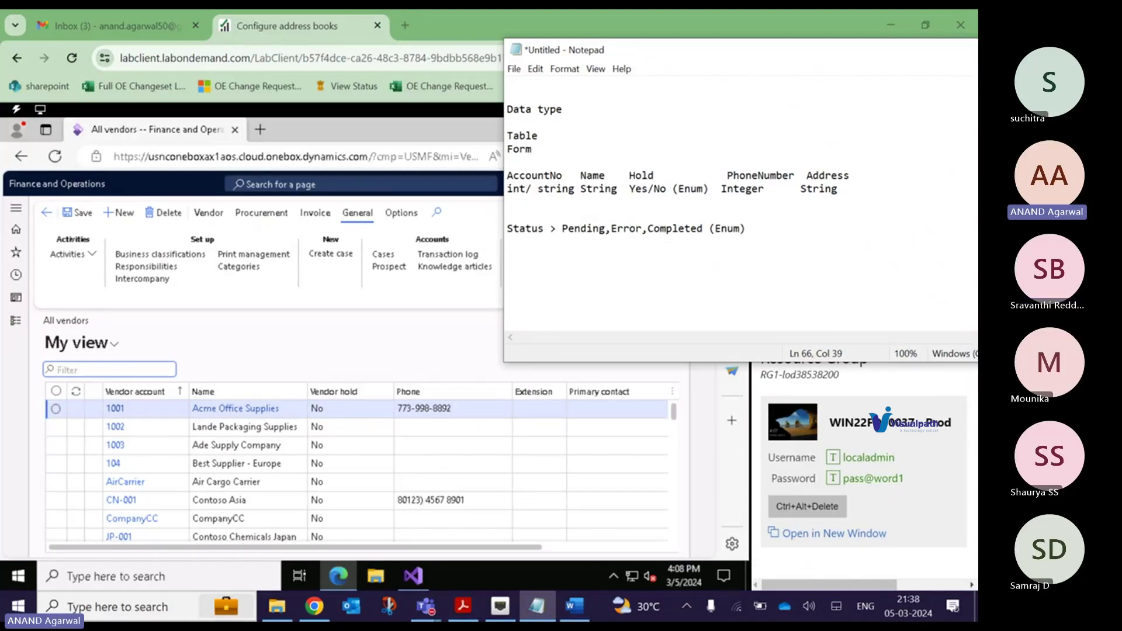
- Open vendor account 1001 from the All vendors list and examine the Group field's lookup values and context options
{"action": "left_click", "coordinate": [236, 329]}
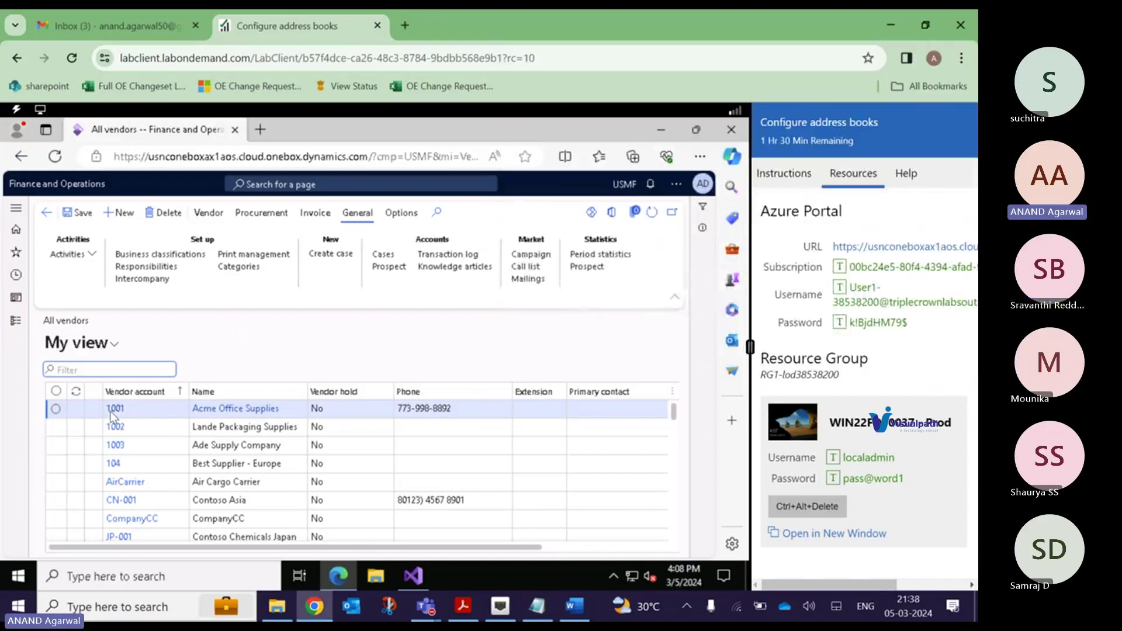
{"action": "left_click", "coordinate": [111, 411]}
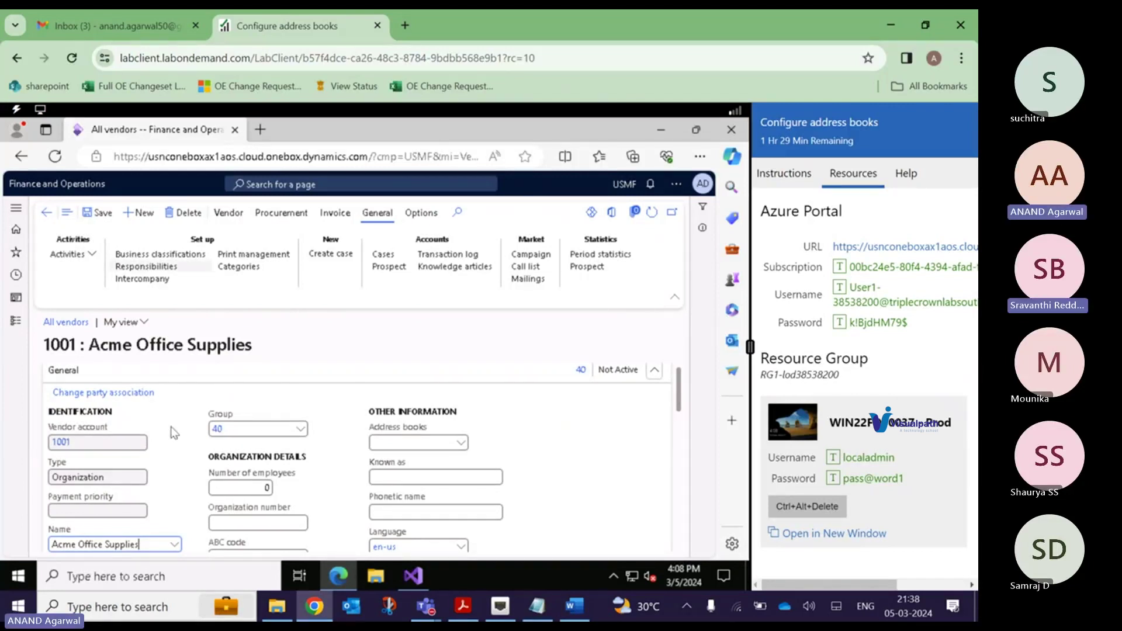
{"action": "left_click", "coordinate": [302, 430]}
{"action": "left_click", "coordinate": [300, 431]}
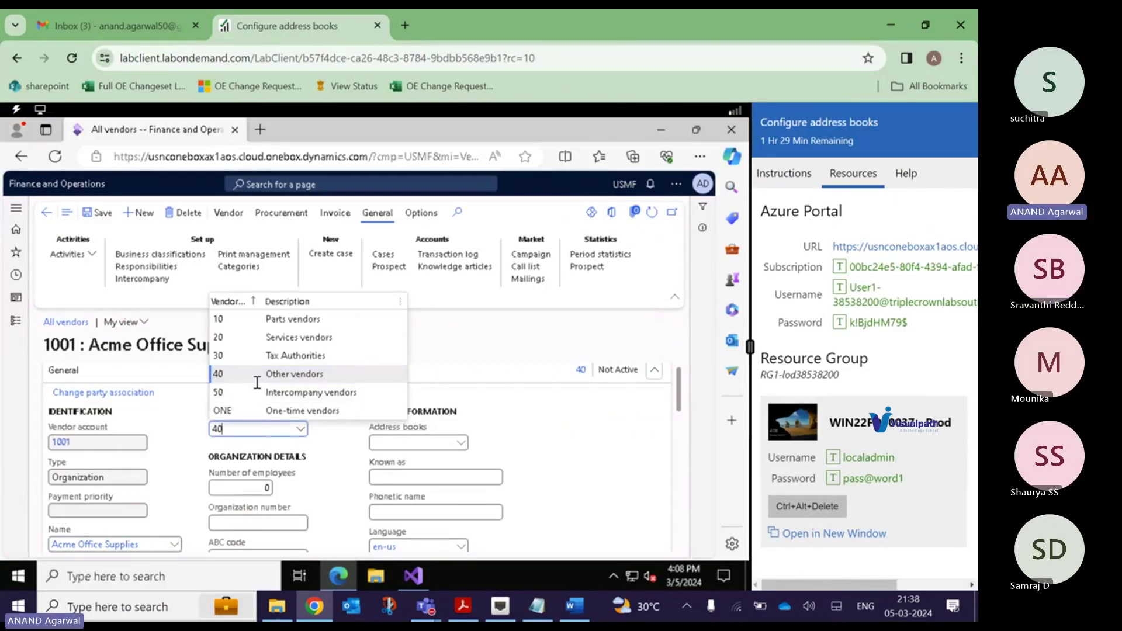
{"action": "left_click", "coordinate": [303, 432]}
{"action": "right_click", "coordinate": [307, 443]}
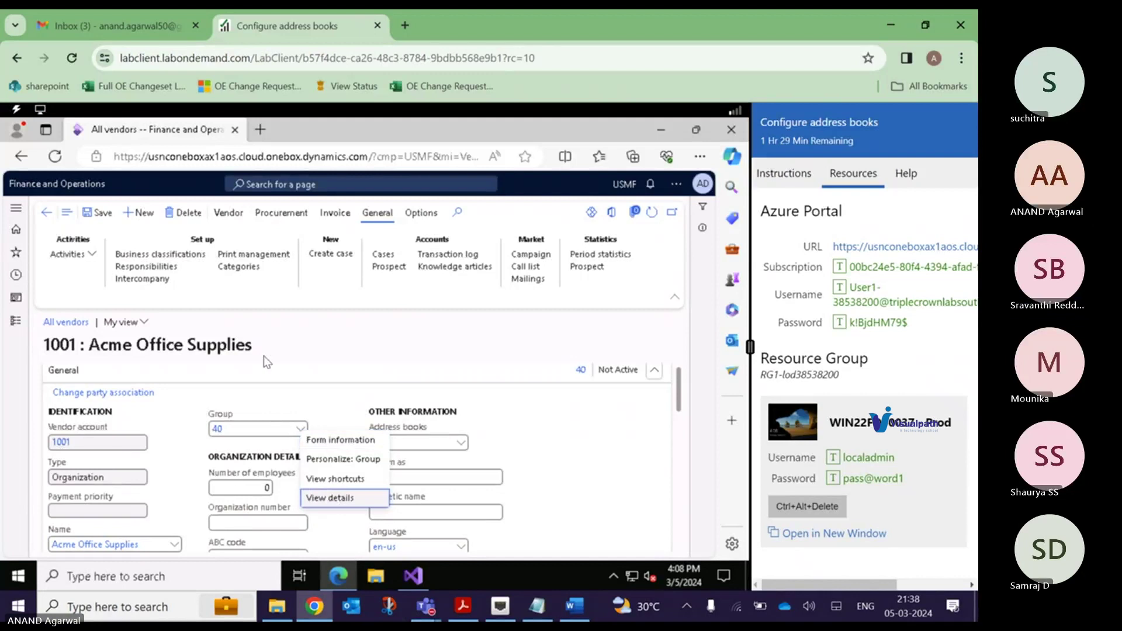
{"action": "left_click", "coordinate": [194, 347]}
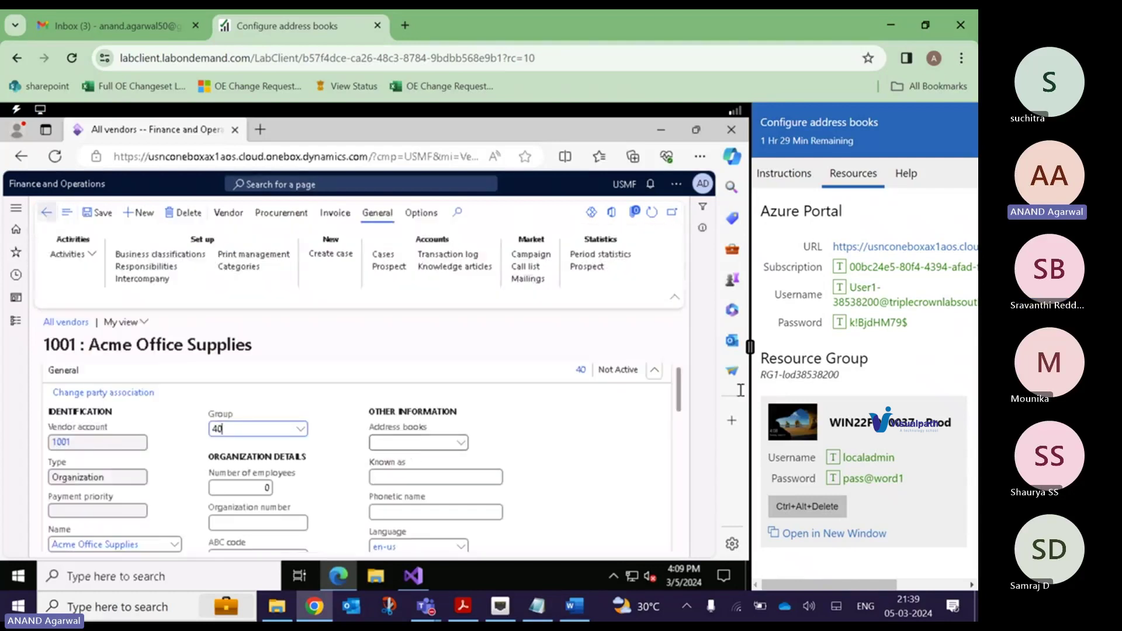
- Examine the ABC code field's context options and its list of selectable values on the vendor record
{"action": "scroll", "coordinate": [679, 430], "scroll_direction": "down", "scroll_amount": 2}
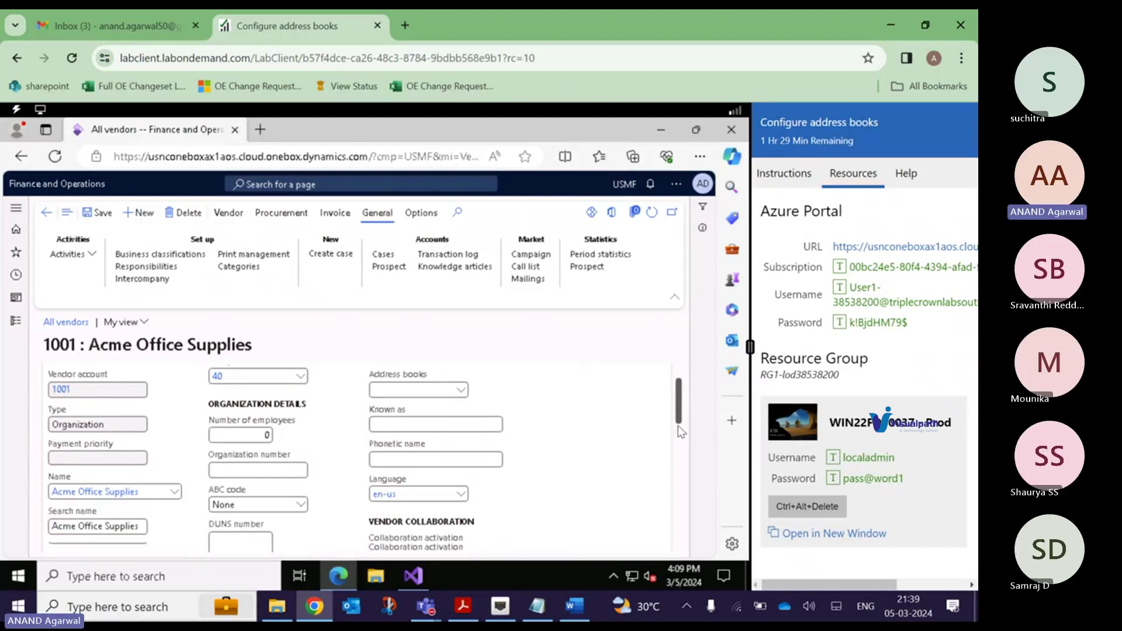
{"action": "scroll", "coordinate": [678, 425], "scroll_direction": "down", "scroll_amount": 2}
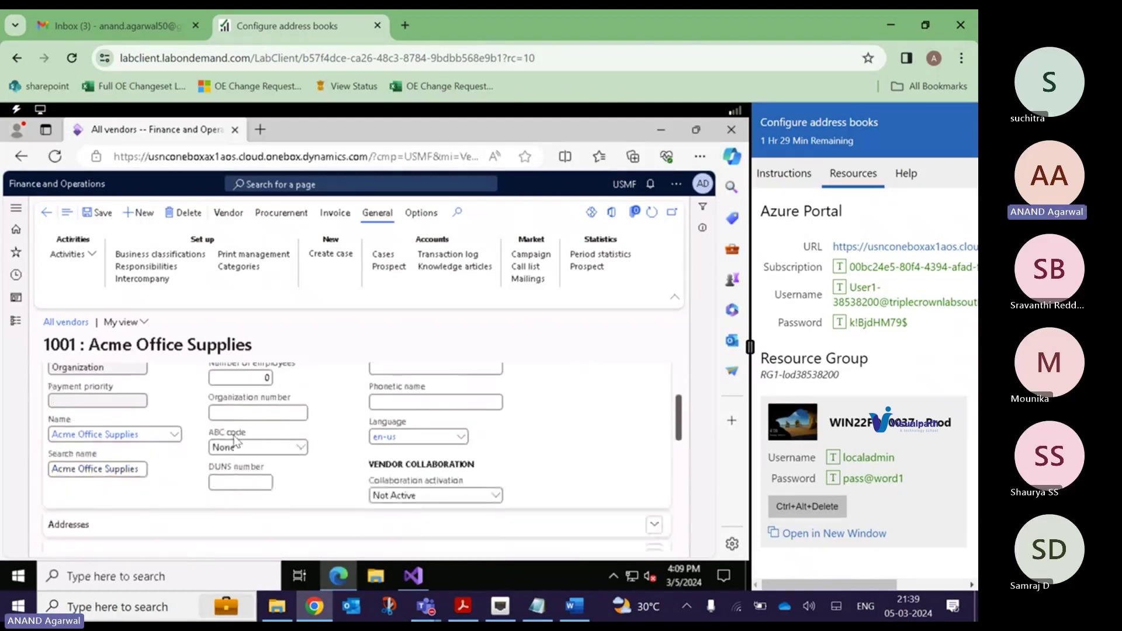
{"action": "scroll", "coordinate": [236, 441], "scroll_direction": "down", "scroll_amount": 1}
{"action": "left_click", "coordinate": [299, 429]}
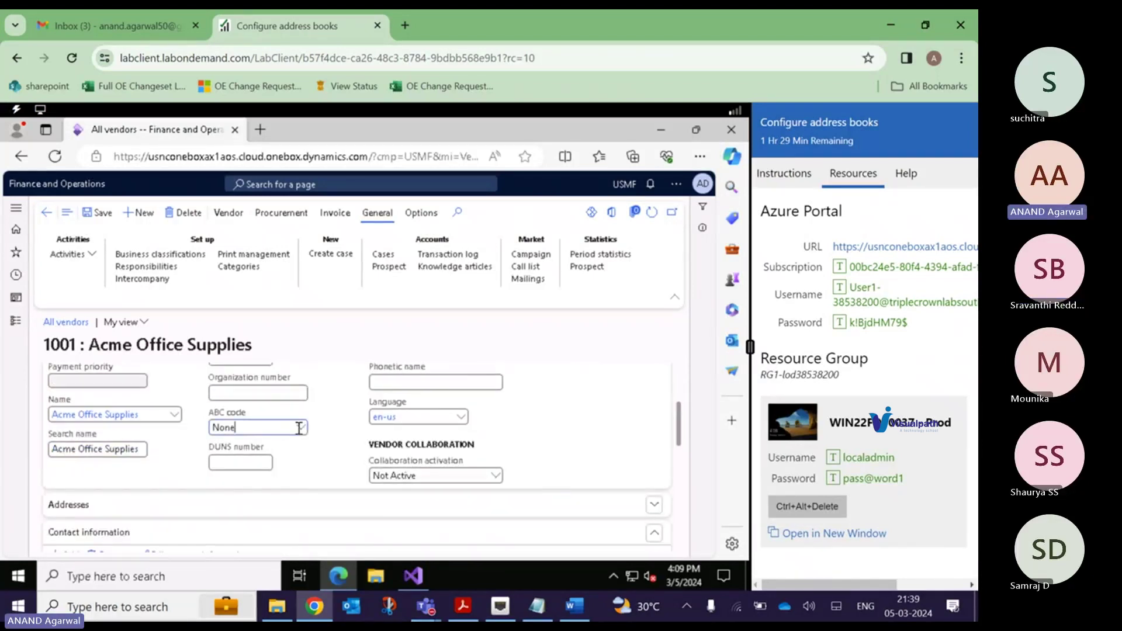
{"action": "left_click", "coordinate": [299, 429]}
{"action": "right_click", "coordinate": [300, 431]}
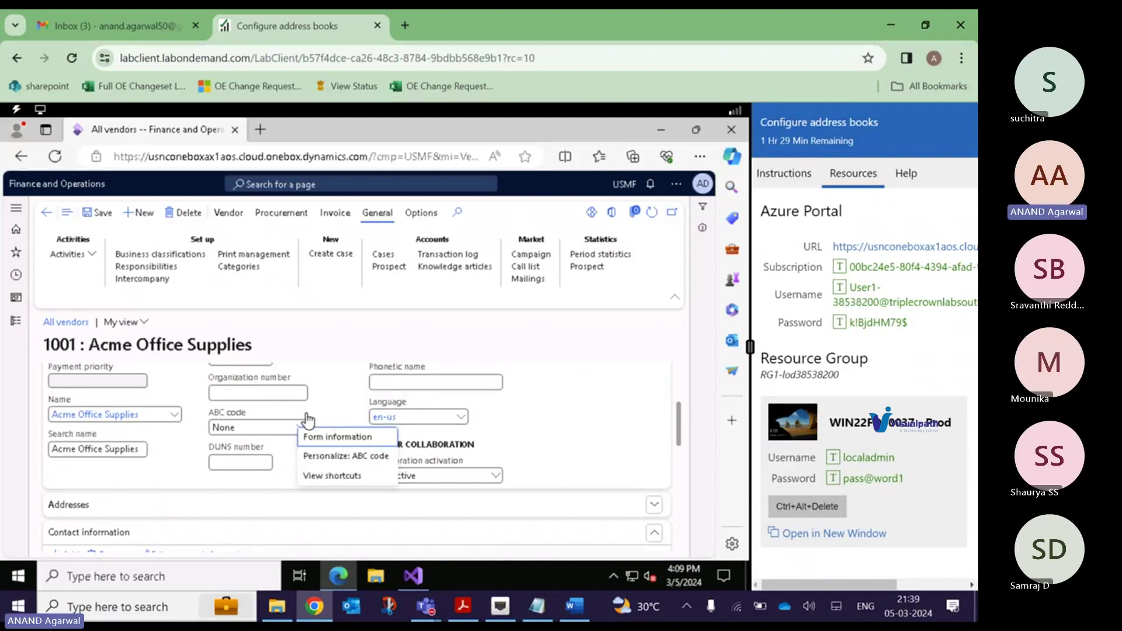
{"action": "left_click", "coordinate": [296, 430]}
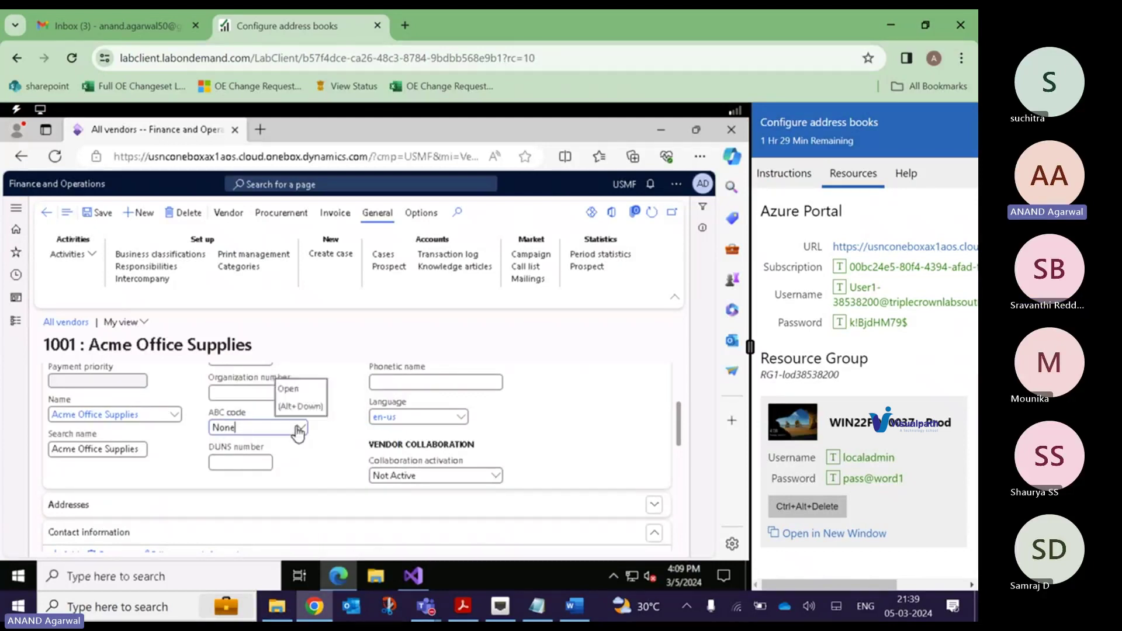
{"action": "left_click", "coordinate": [300, 430]}
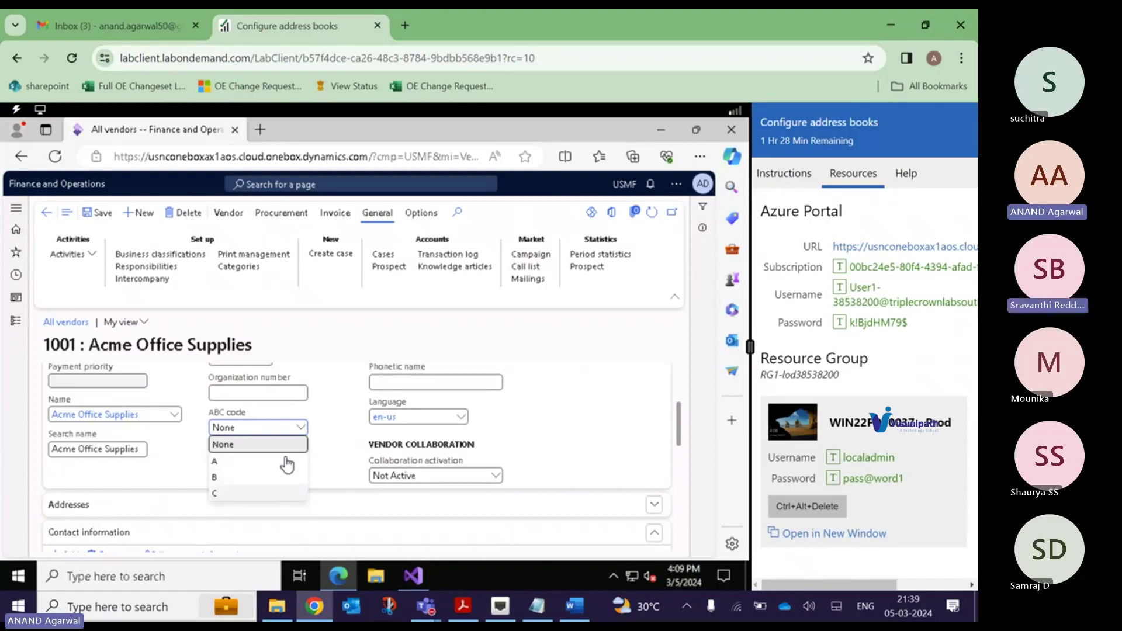
{"action": "left_click", "coordinate": [239, 429]}
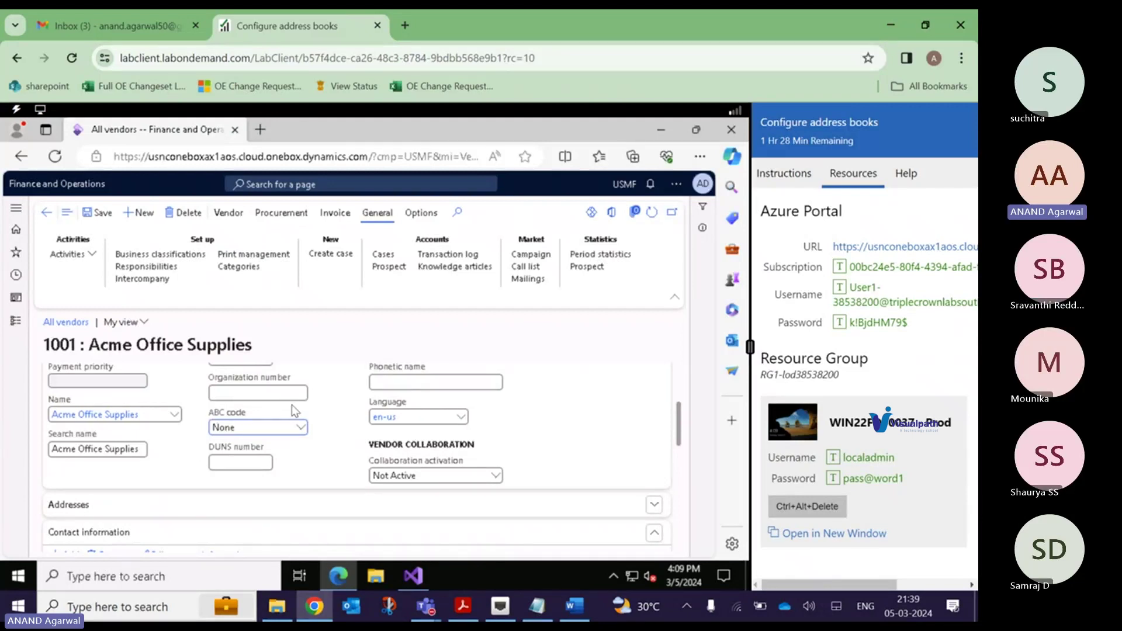
{"action": "left_click_drag", "start_coordinate": [209, 413], "coordinate": [295, 411]}
- Examine the selectable values of the Collaboration activation field under Vendor collaboration
{"action": "mouse_move", "coordinate": [539, 612]}
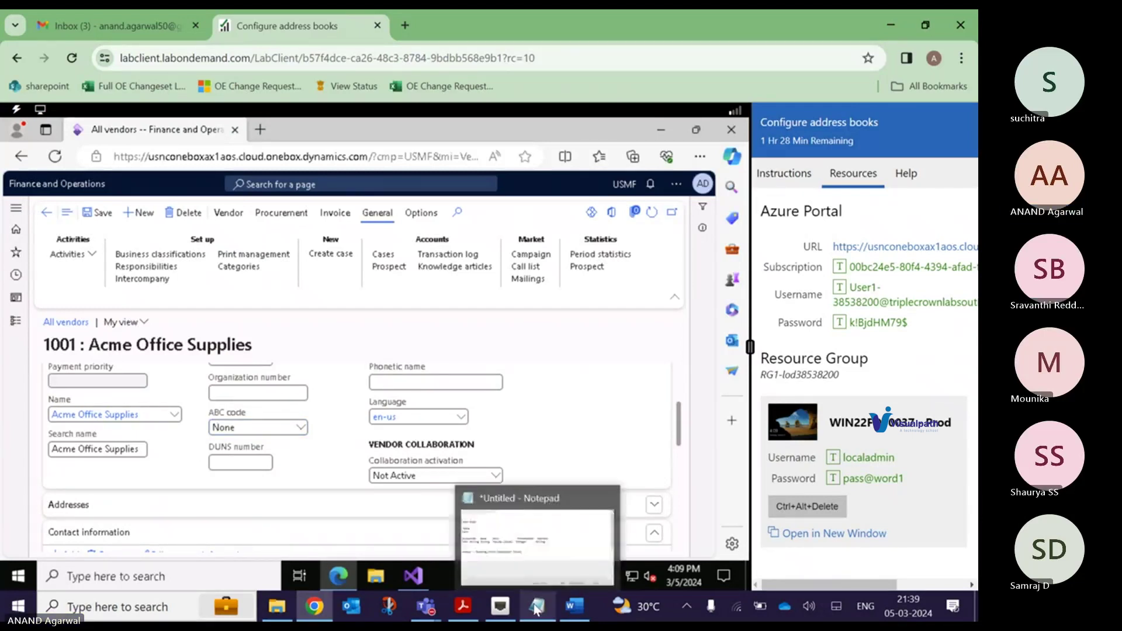
{"action": "left_click", "coordinate": [402, 462]}
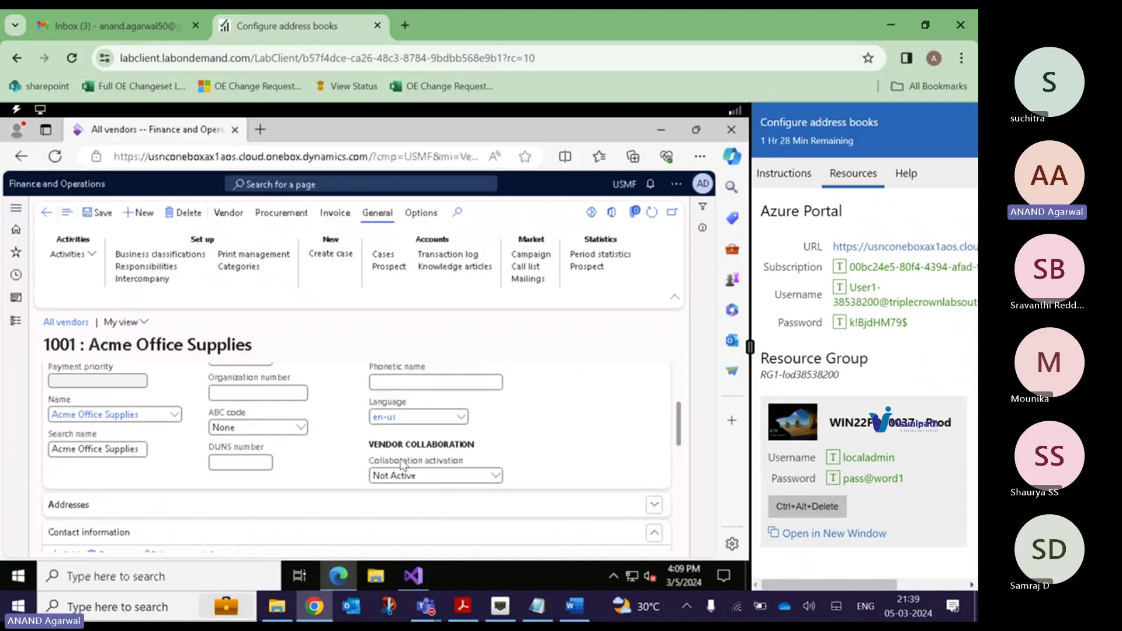
{"action": "left_click_drag", "start_coordinate": [401, 461], "coordinate": [468, 455]}
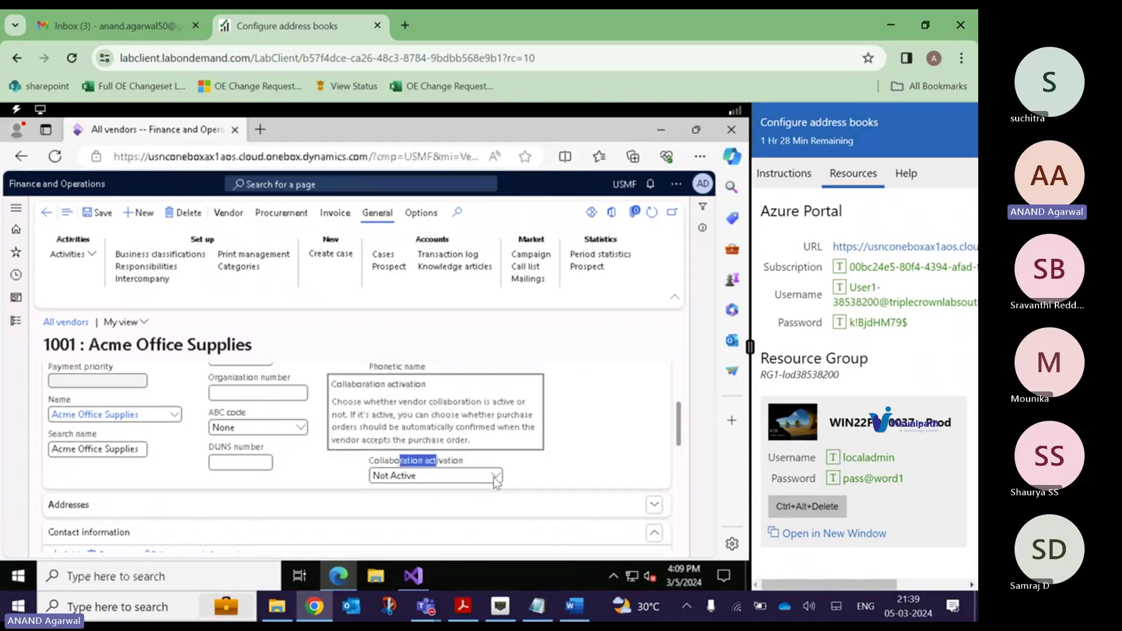
{"action": "left_click", "coordinate": [495, 476]}
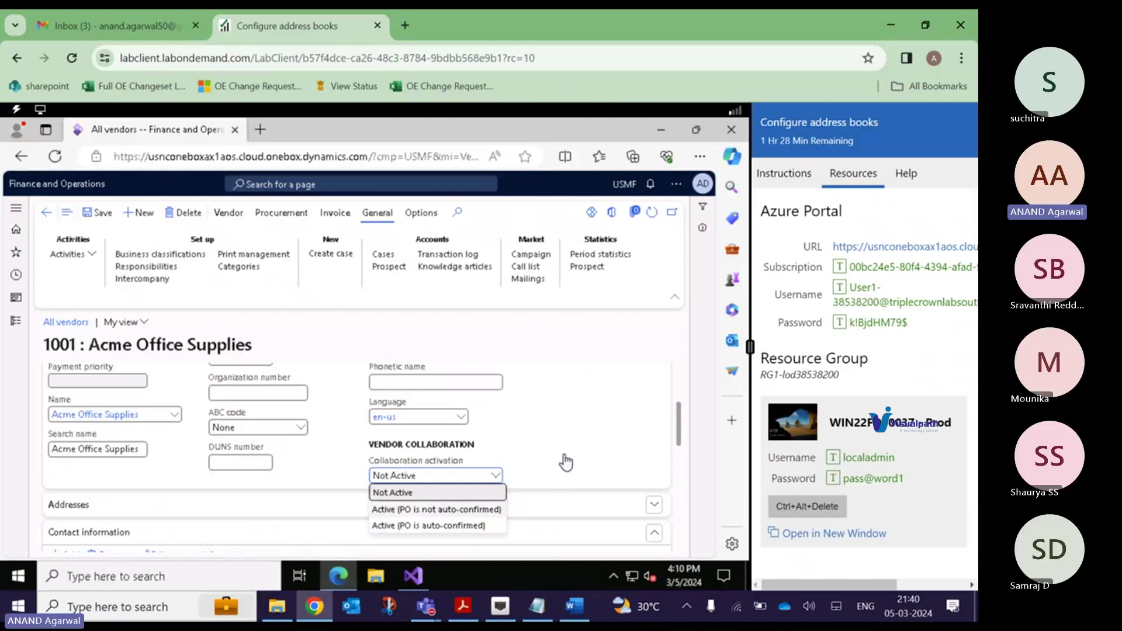
{"action": "left_click", "coordinate": [447, 474]}
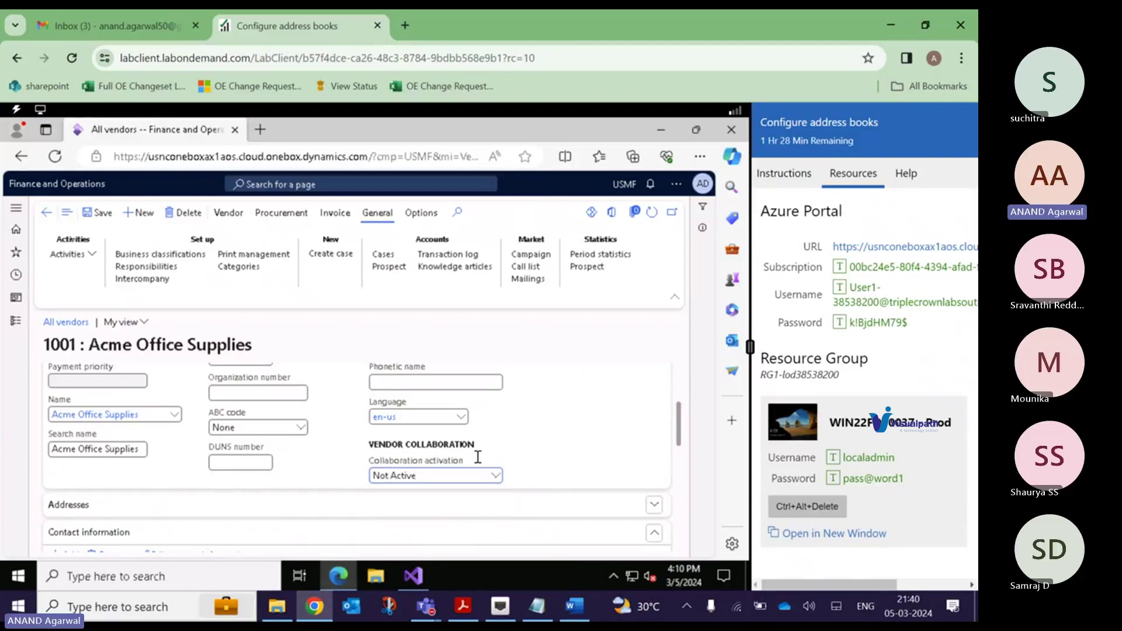
- Switch to the Notepad notes and insert six more blank lines between the data type row and the Status line
{"action": "left_click", "coordinate": [537, 607]}
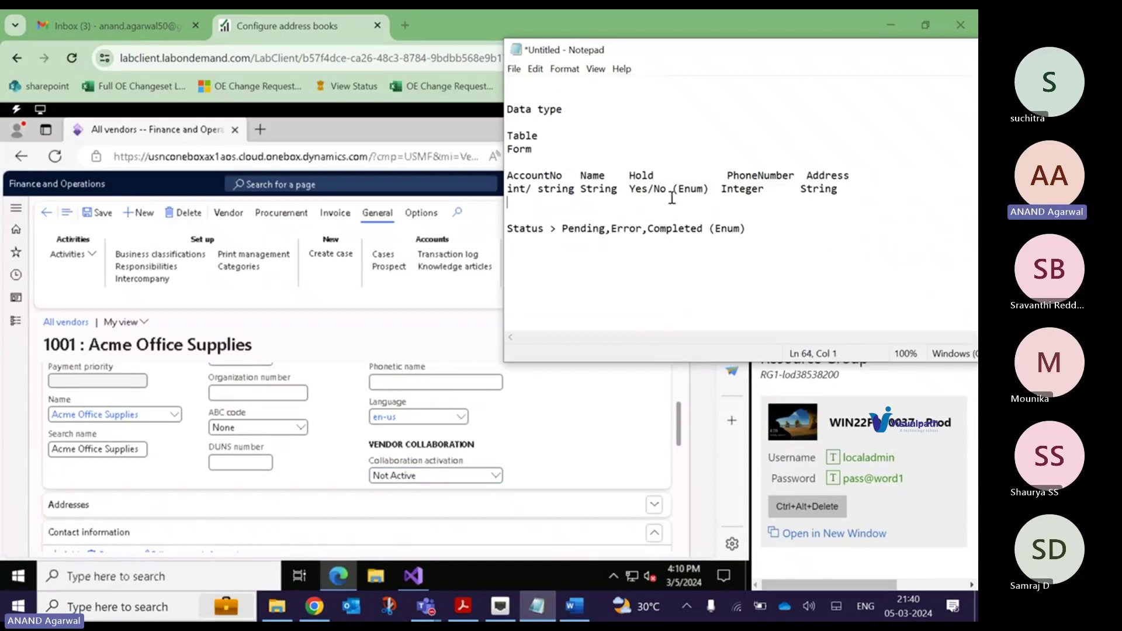
{"action": "left_click", "coordinate": [852, 190]}
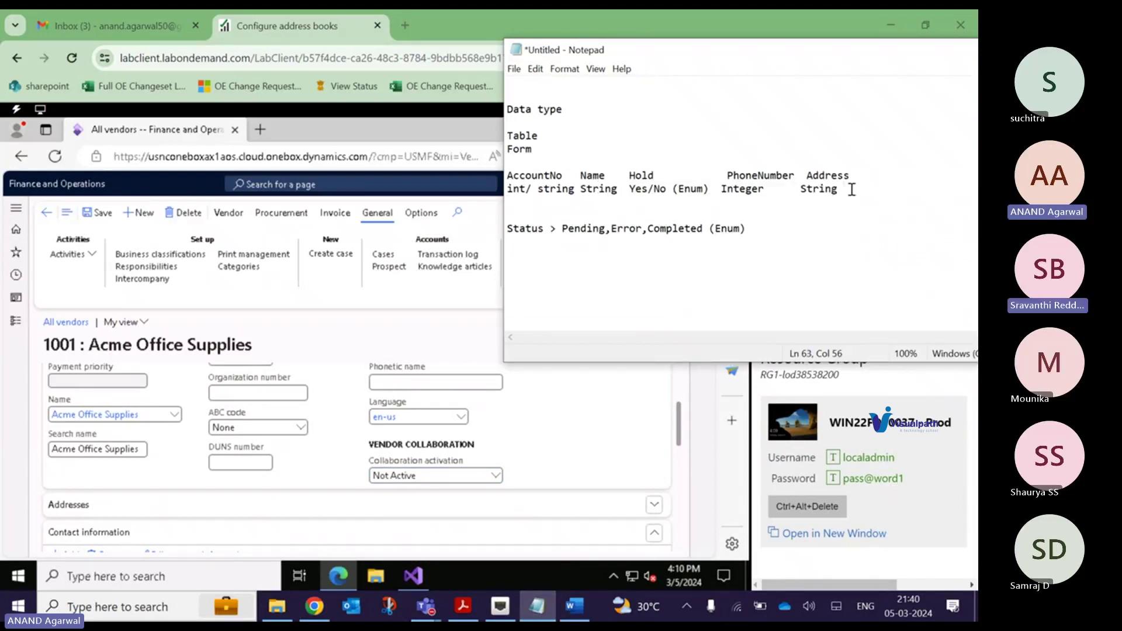
{"action": "key", "text": "Return"}
{"action": "key", "text": "Return"}
{"action": "key", "text": "Return"}
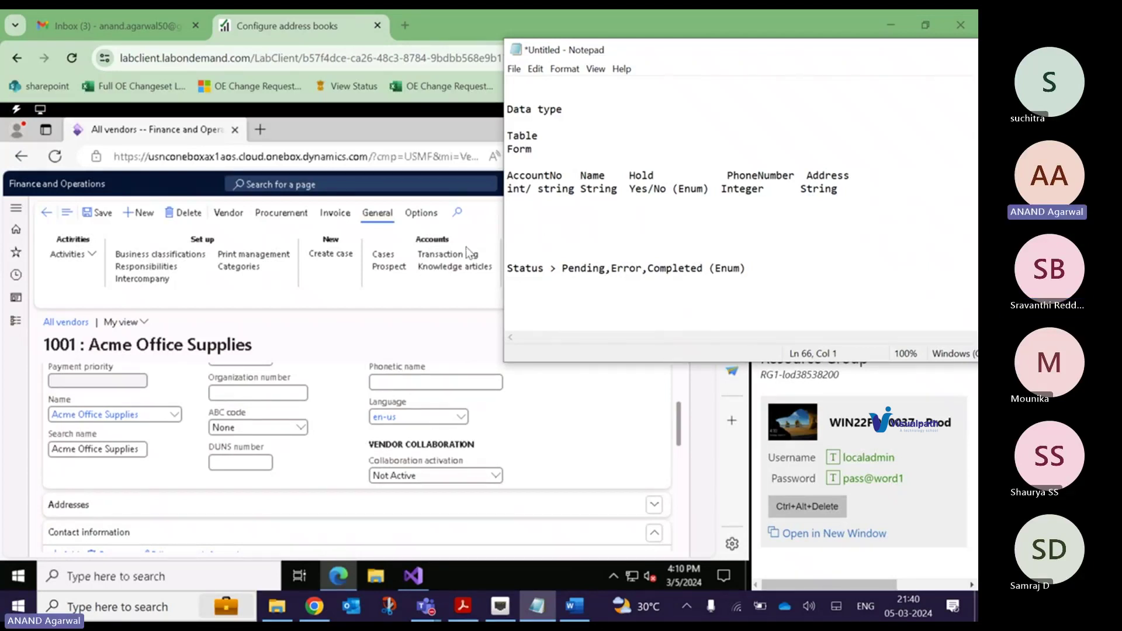
{"action": "left_click", "coordinate": [507, 193]}
{"action": "left_click_drag", "start_coordinate": [507, 193], "coordinate": [575, 193]}
{"action": "left_click", "coordinate": [860, 190]}
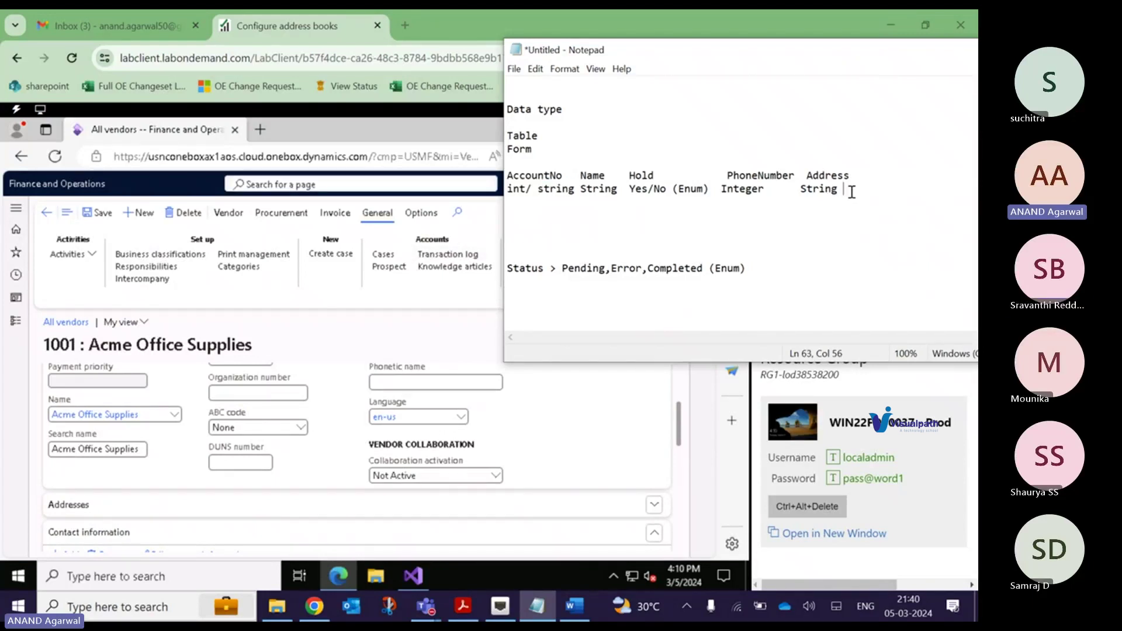
{"action": "key", "text": "Return"}
{"action": "key", "text": "Return"}
{"action": "key", "text": "Return"}
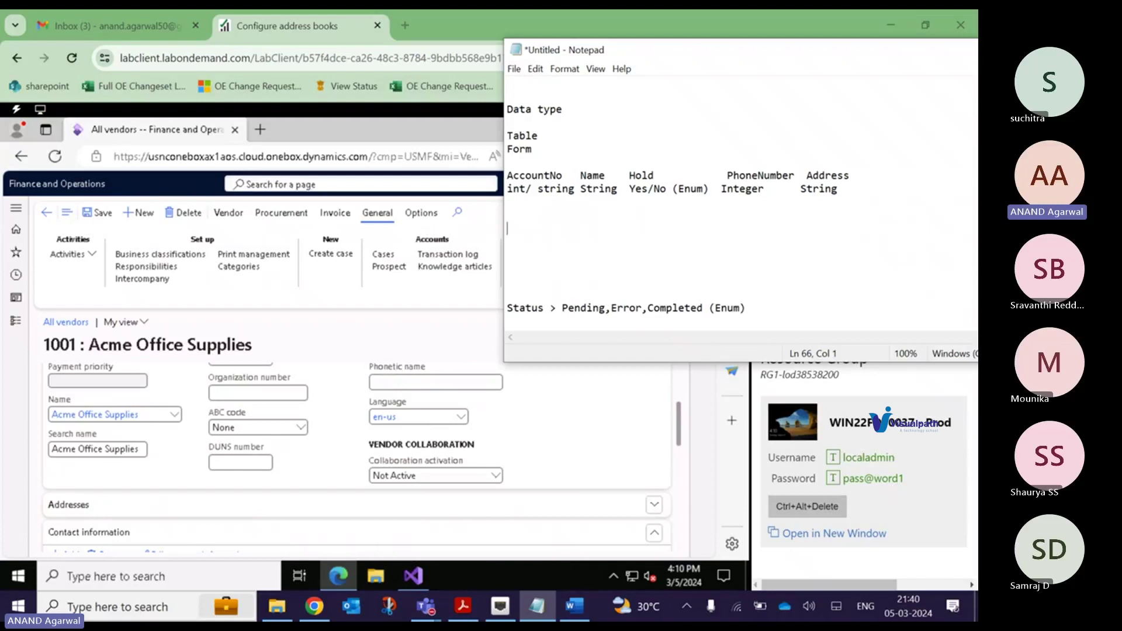
- Switch to the Visual Studio window in the lab machine
{"action": "left_click", "coordinate": [419, 577]}
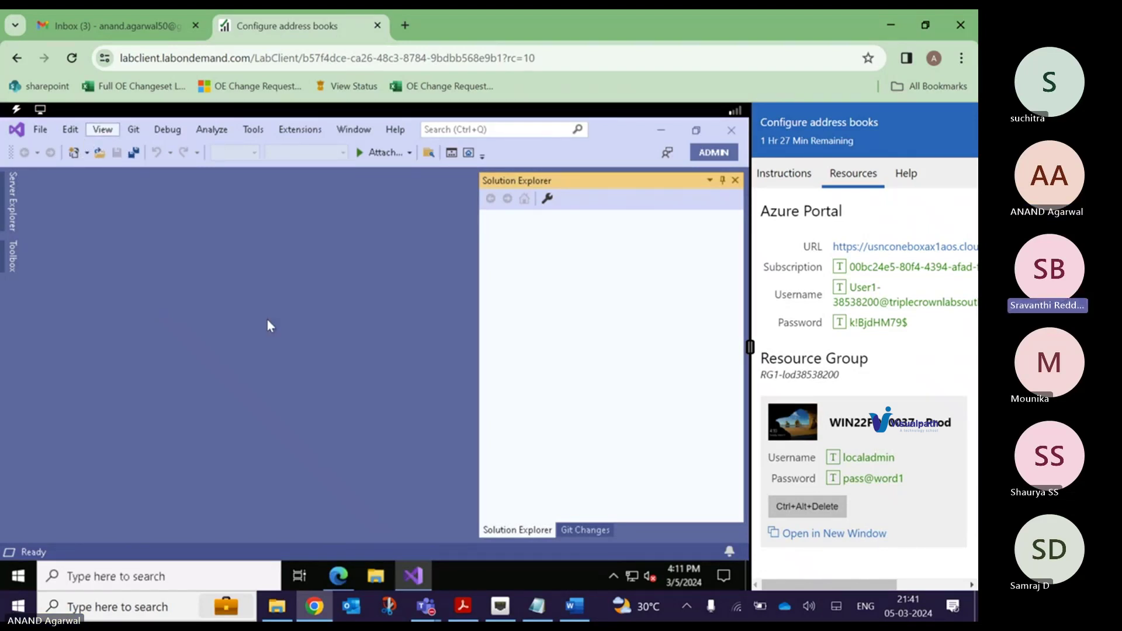
- Examine the Notepad notes on the employee forms, user interface and AX versions, and return to Visual Studio
{"action": "left_click", "coordinate": [537, 606]}
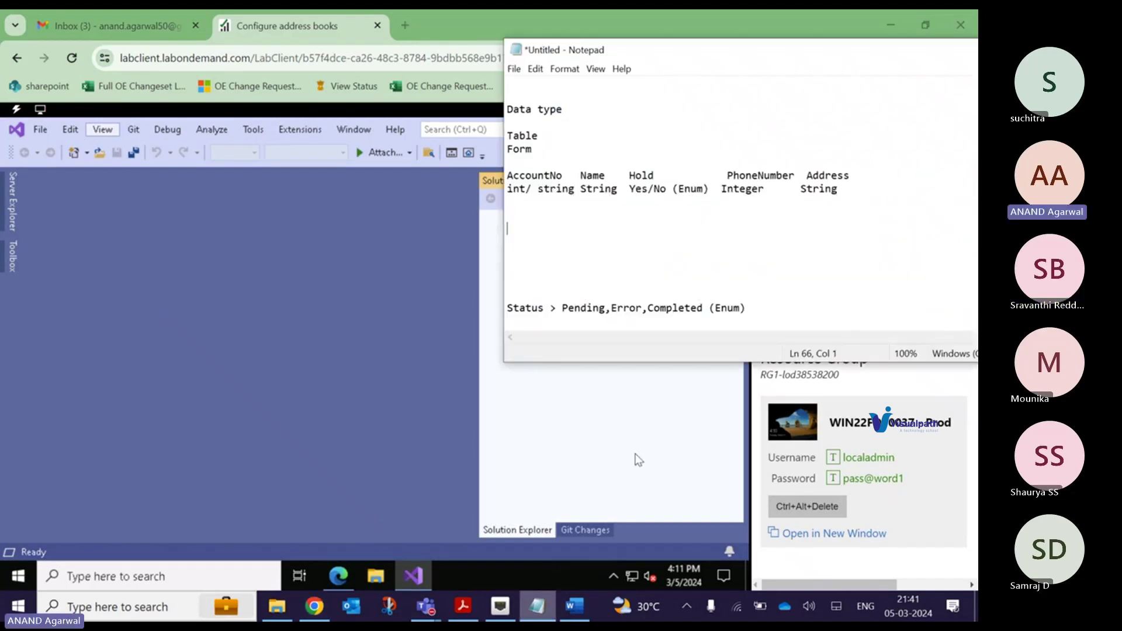
{"action": "scroll", "coordinate": [690, 230], "scroll_direction": "up", "scroll_amount": 15}
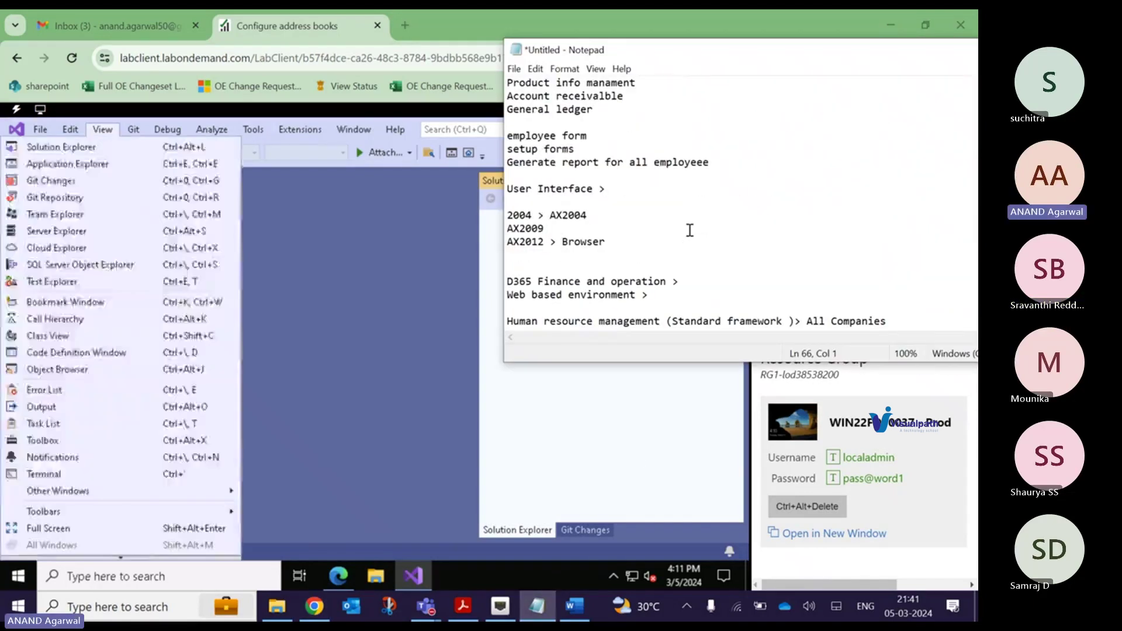
{"action": "left_click_drag", "start_coordinate": [508, 135], "coordinate": [611, 239]}
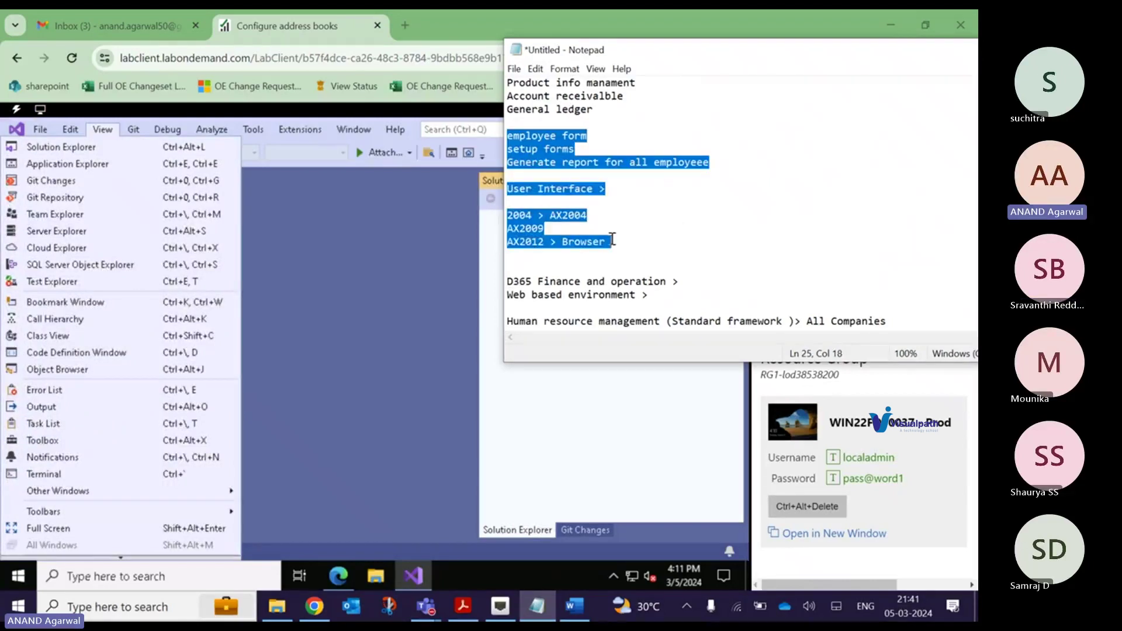
{"action": "left_click", "coordinate": [602, 279]}
{"action": "scroll", "coordinate": [602, 277], "scroll_direction": "down", "scroll_amount": 3}
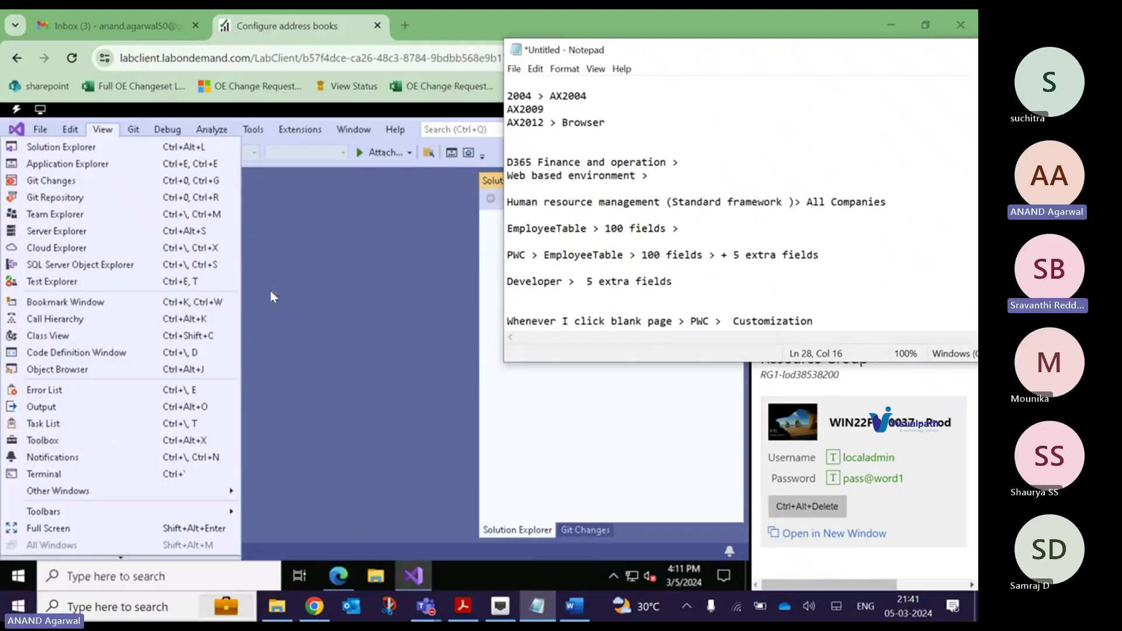
{"action": "left_click", "coordinate": [345, 249]}
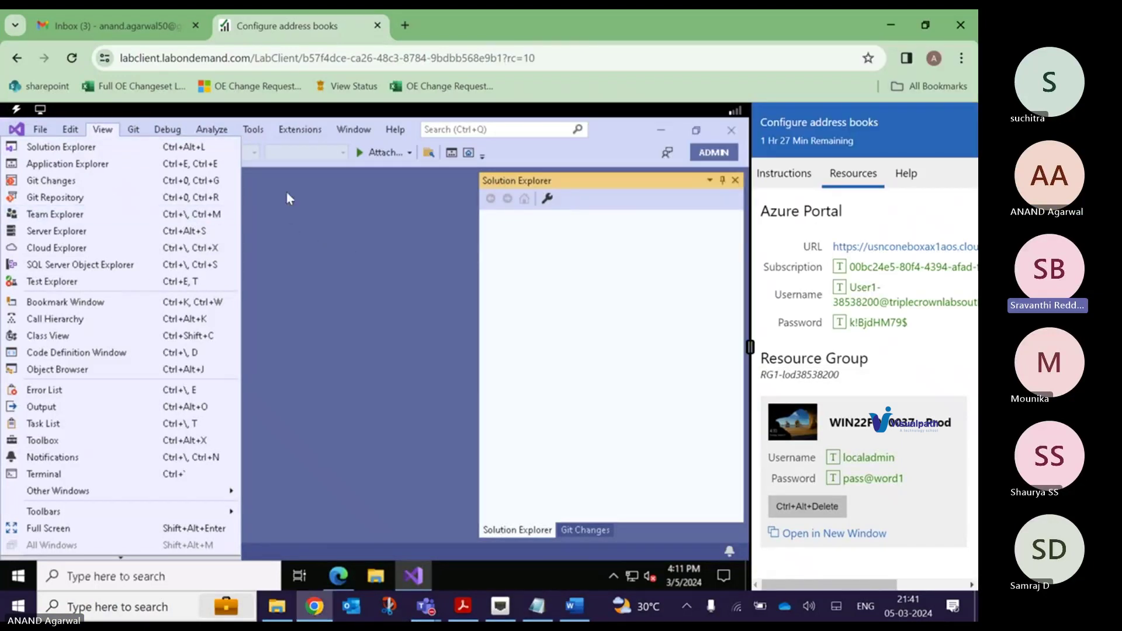
- Check the Teams meeting window and minimize it
{"action": "left_click", "coordinate": [424, 609]}
{"action": "left_click", "coordinate": [494, 516]}
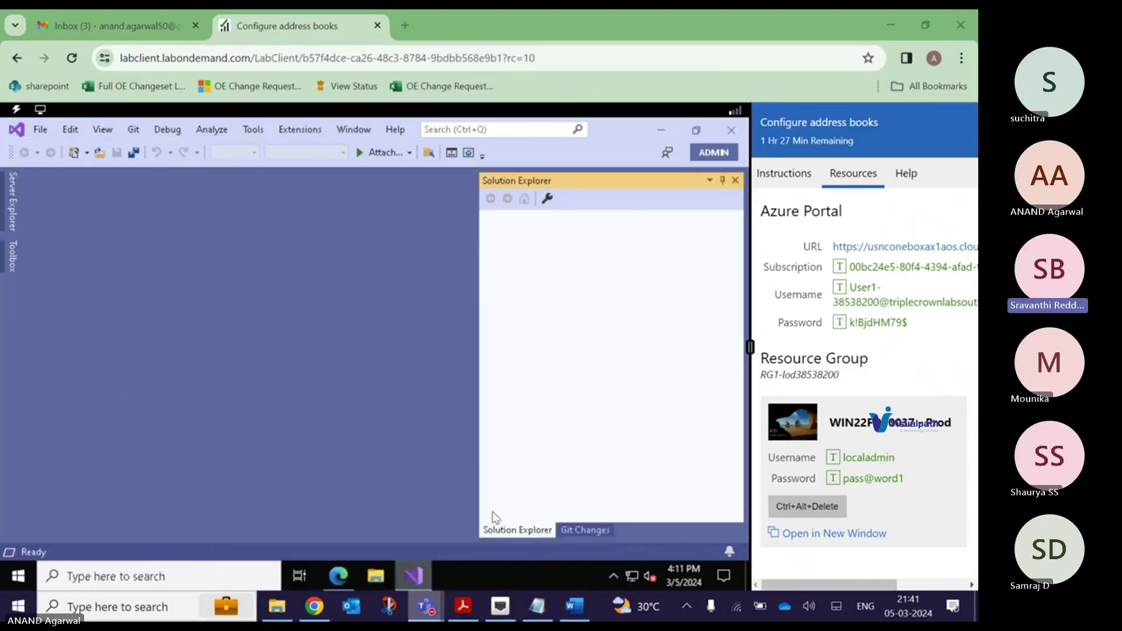
{"action": "left_click", "coordinate": [915, 24]}
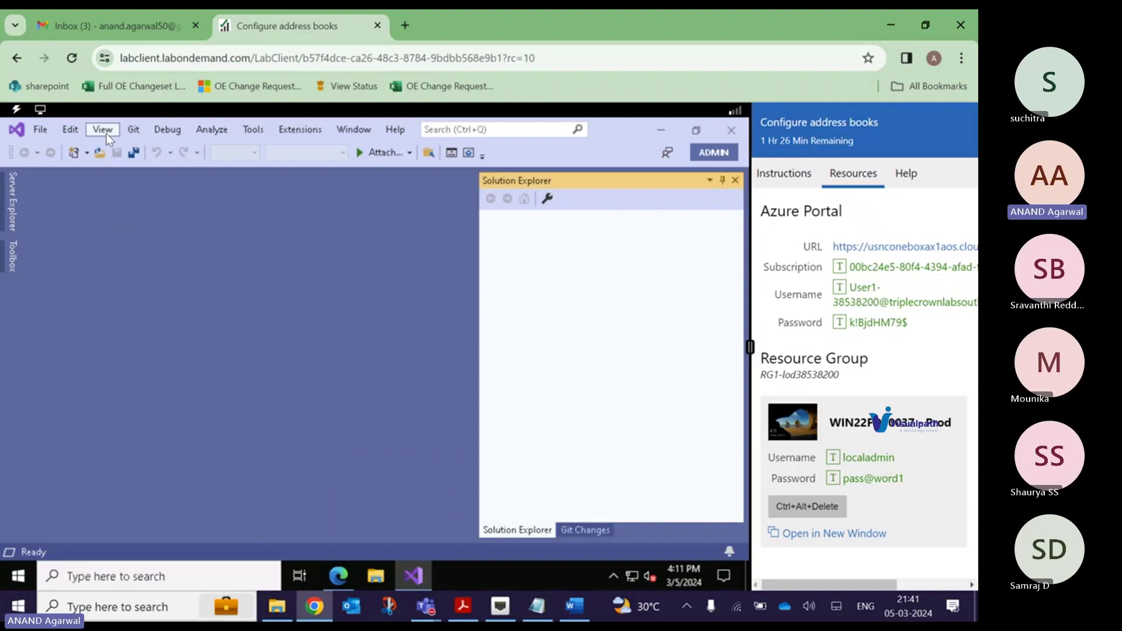
- Examine the Notepad notes from the 3 tier architecture section to the AX2009 line
{"action": "left_click", "coordinate": [537, 607]}
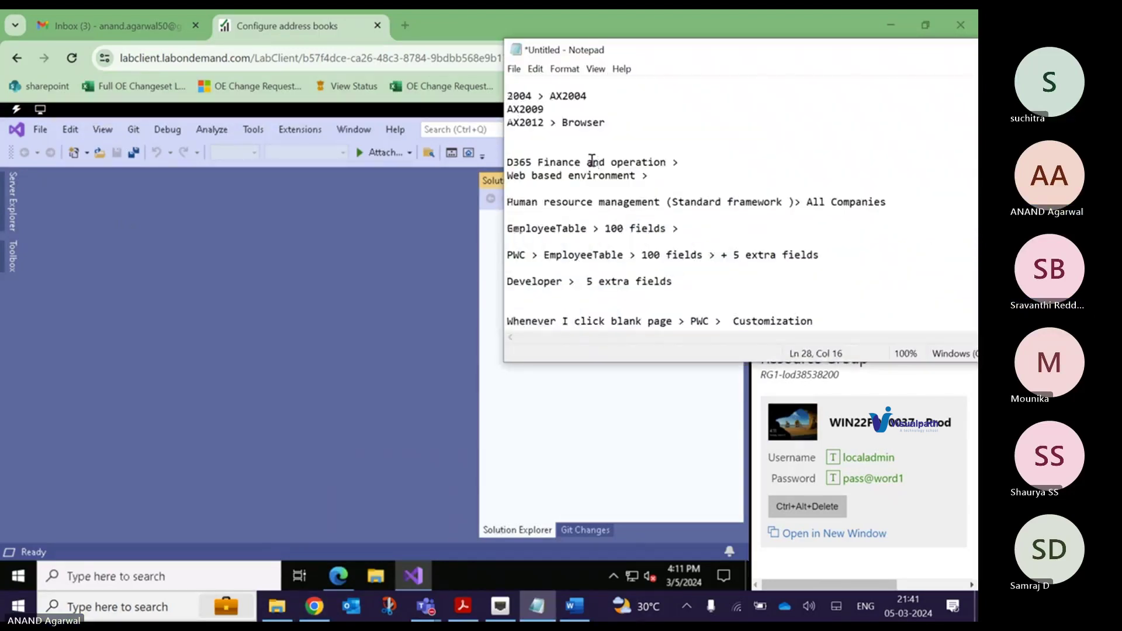
{"action": "scroll", "coordinate": [592, 161], "scroll_direction": "up", "scroll_amount": 5}
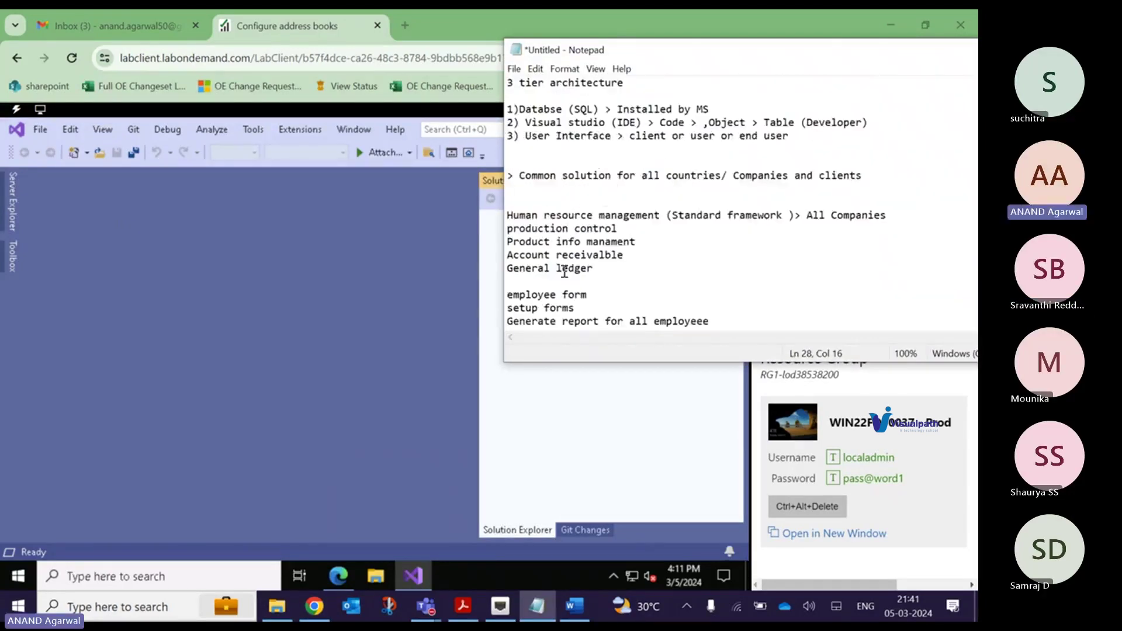
{"action": "left_click", "coordinate": [565, 274]}
{"action": "scroll", "coordinate": [565, 274], "scroll_direction": "down", "scroll_amount": 3}
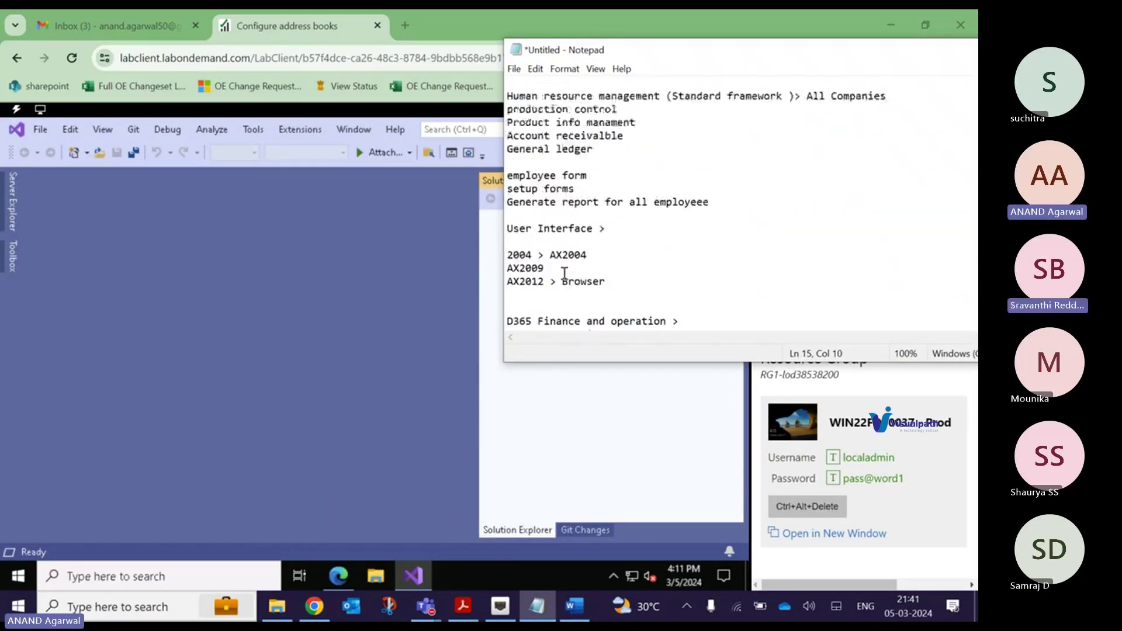
{"action": "left_click", "coordinate": [572, 270]}
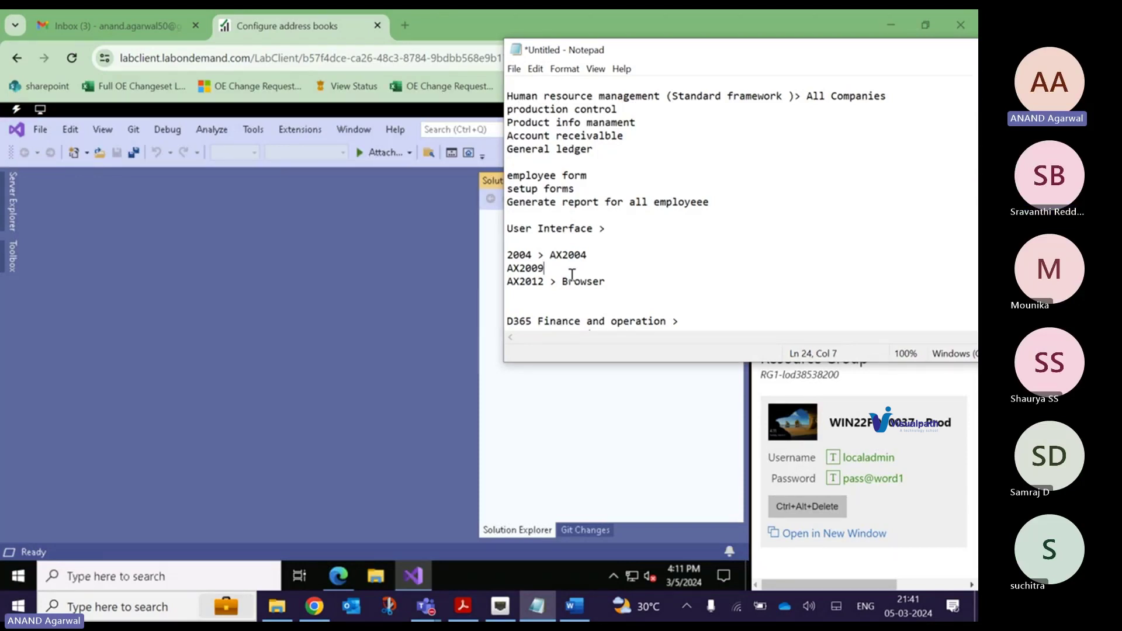
- Add the line "2 or 3 100 GB files" two blank lines below the Status line in the notes, and return to Visual Studio
{"action": "scroll", "coordinate": [597, 263], "scroll_direction": "down", "scroll_amount": 8}
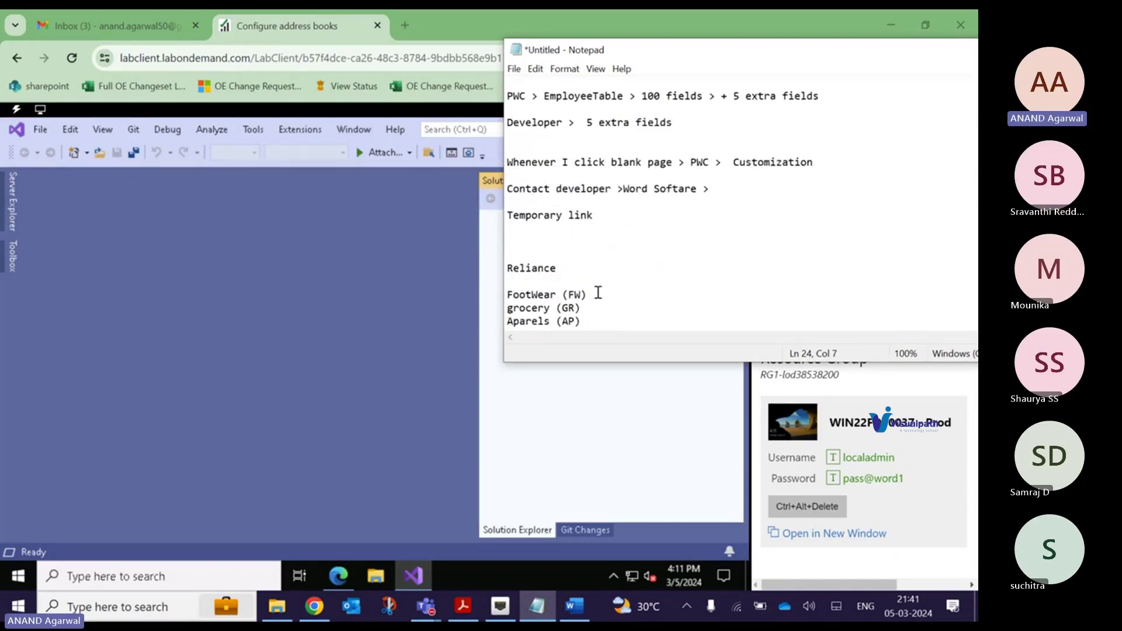
{"action": "scroll", "coordinate": [594, 292], "scroll_direction": "down", "scroll_amount": 4}
{"action": "scroll", "coordinate": [573, 257], "scroll_direction": "down", "scroll_amount": 4}
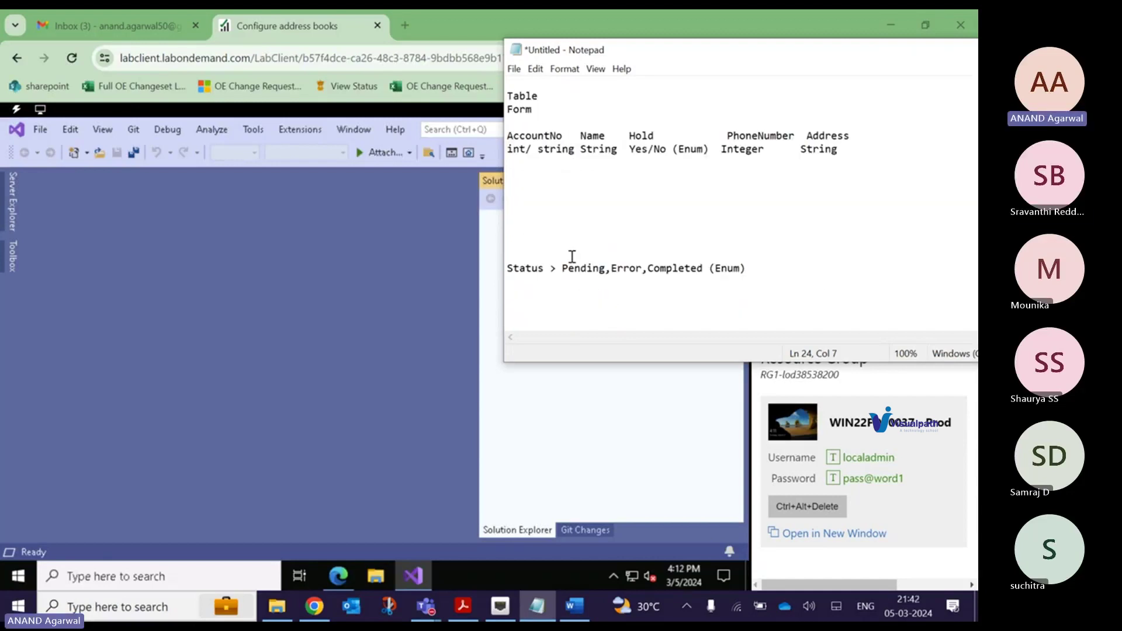
{"action": "left_click", "coordinate": [762, 266]}
{"action": "key", "text": "Return"}
{"action": "key", "text": "Return"}
{"action": "key", "text": "Return"}
{"action": "type", "text": "2 or 3 100 GB files"}
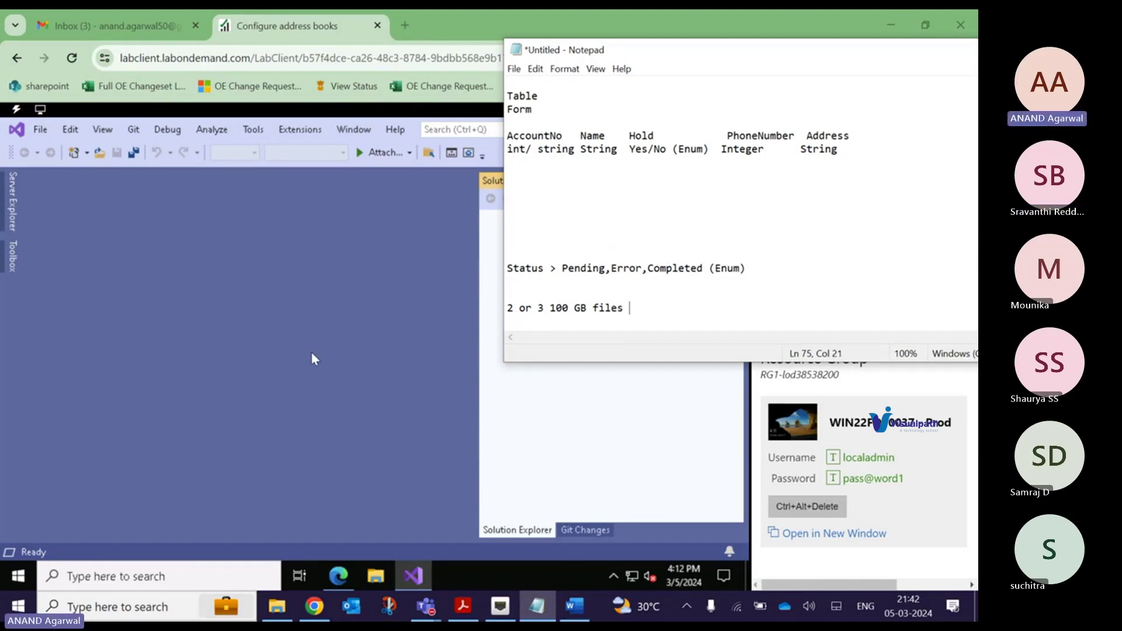
{"action": "left_click", "coordinate": [343, 345]}
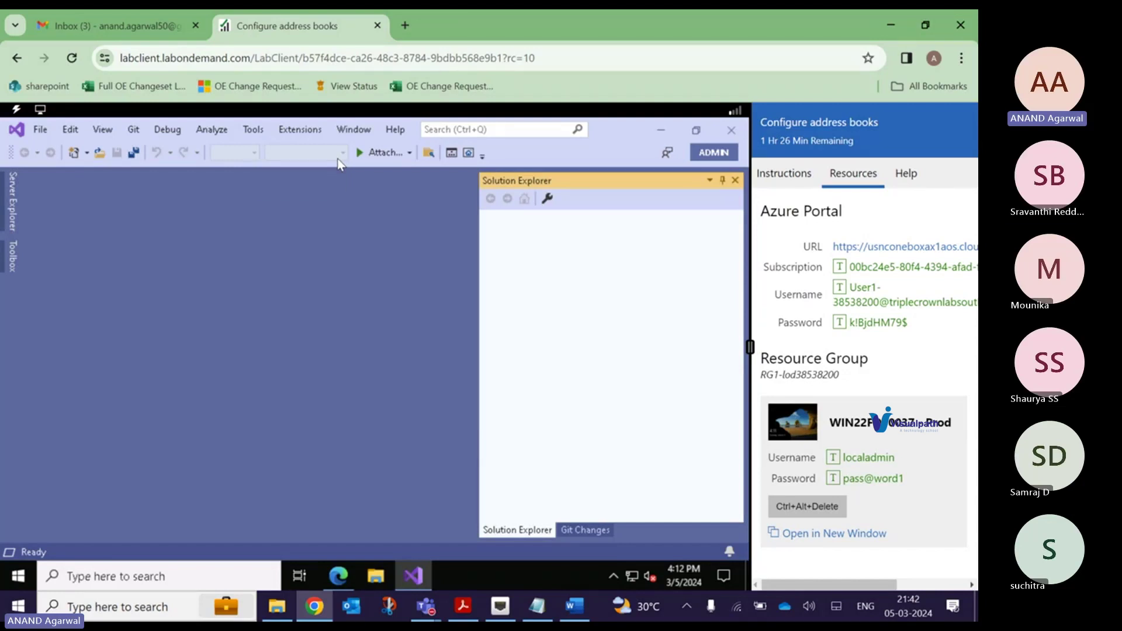
- View the Acme Office Supplies vendor record in Finance and Operations, and minimize that browser window to return to Visual Studio
{"action": "left_click", "coordinate": [339, 577]}
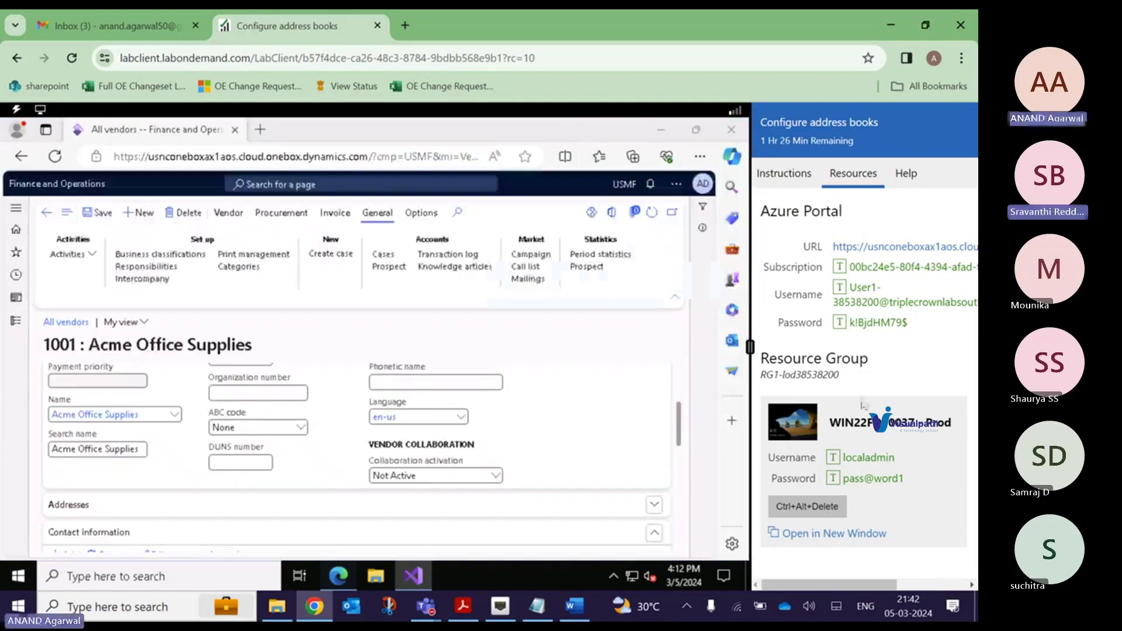
{"action": "left_click", "coordinate": [173, 319]}
{"action": "left_click", "coordinate": [661, 130]}
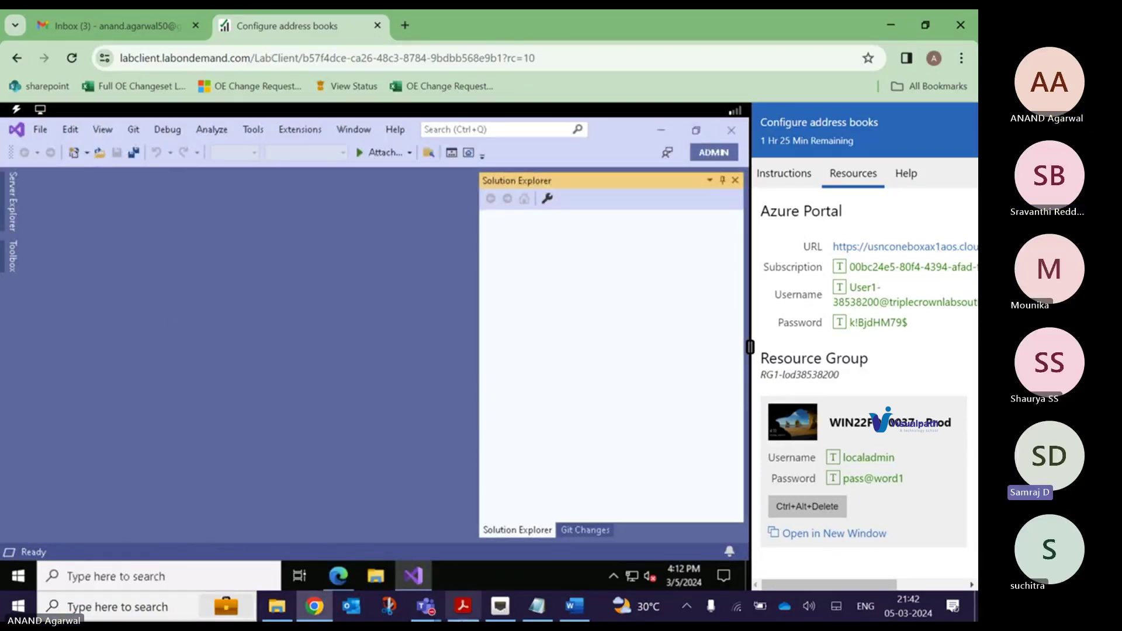
- Check the participants in the Teams meeting twice, minimizing the meeting window each time
{"action": "left_click", "coordinate": [425, 607]}
{"action": "left_click", "coordinate": [478, 515]}
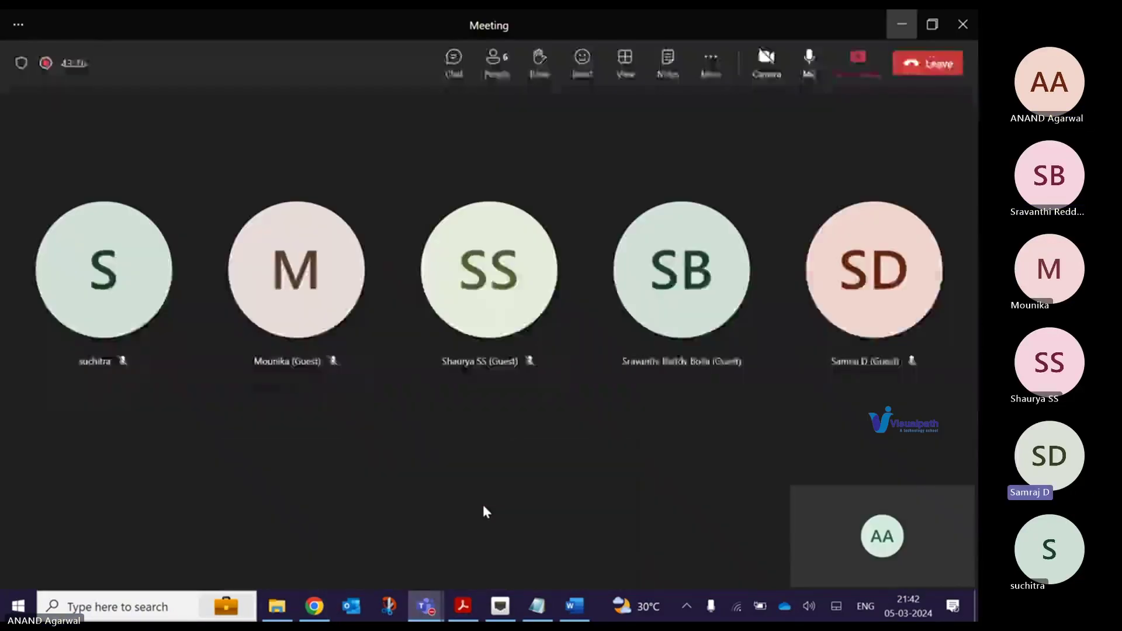
{"action": "left_click", "coordinate": [899, 25]}
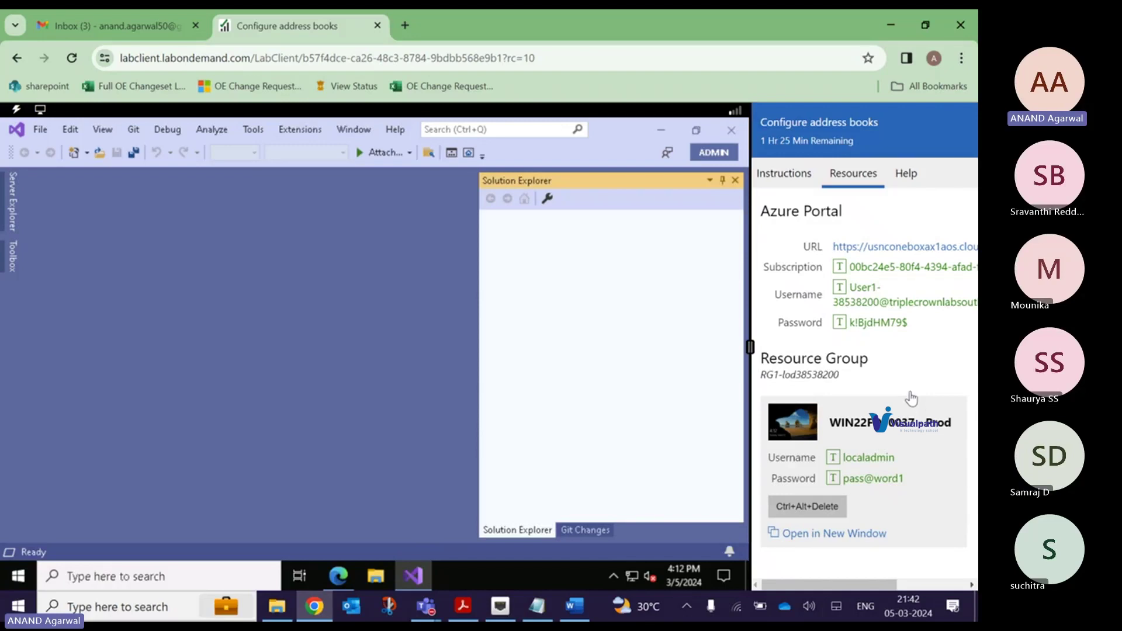
{"action": "left_click", "coordinate": [426, 607]}
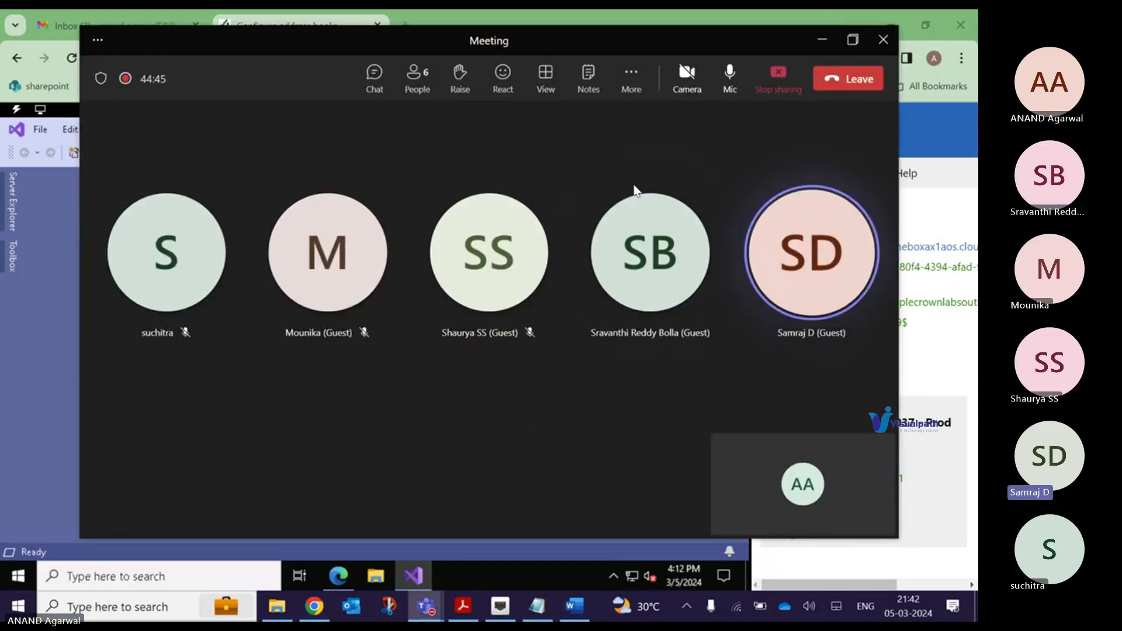
{"action": "left_click", "coordinate": [822, 41]}
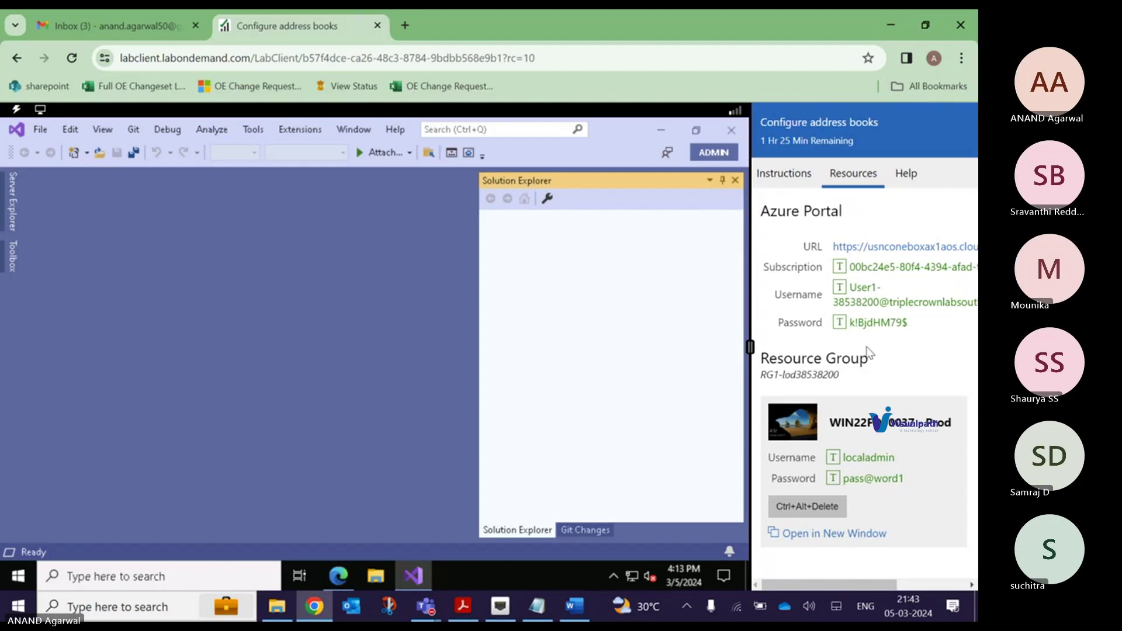
- View the instructions of the Configure address books lab and return to its resources
{"action": "left_click", "coordinate": [789, 180]}
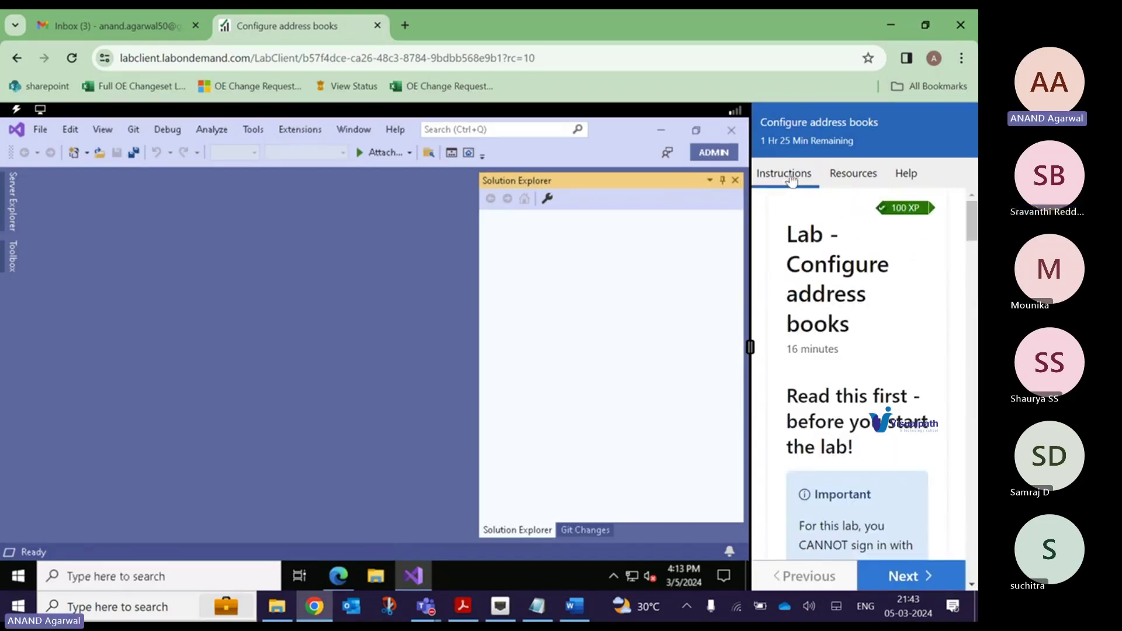
{"action": "left_click", "coordinate": [842, 178]}
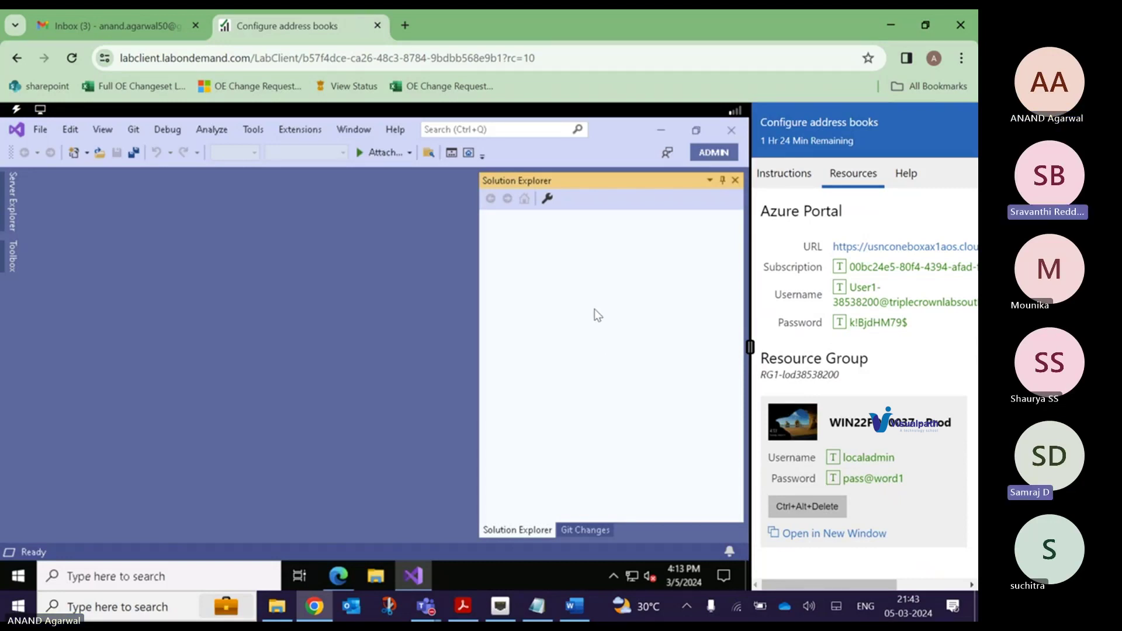
{"action": "left_click", "coordinate": [797, 177]}
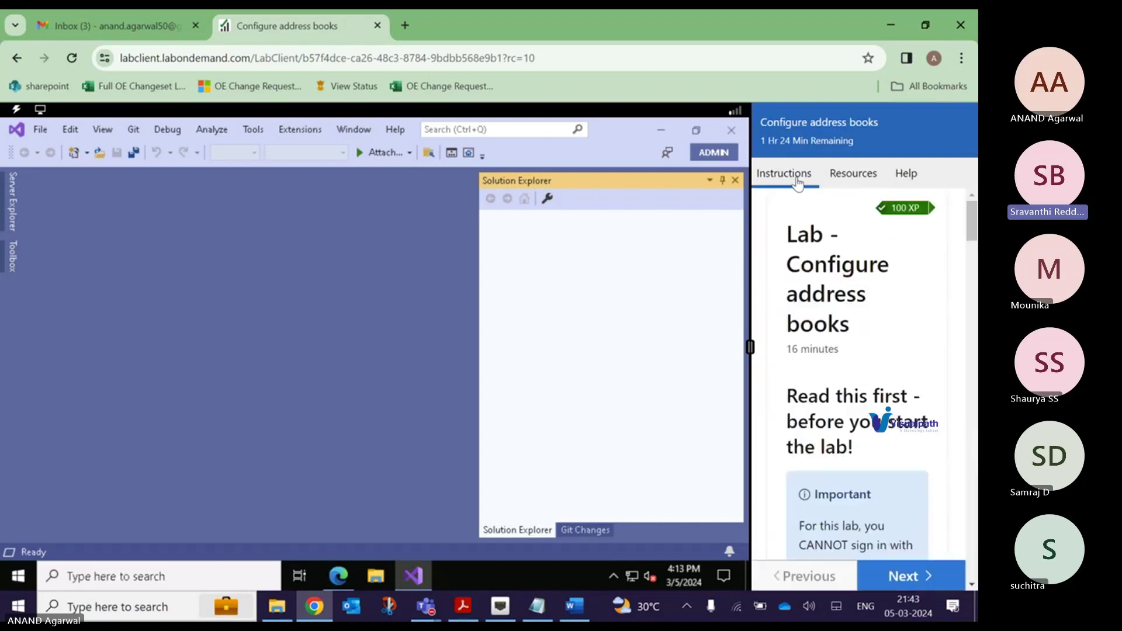
{"action": "left_click", "coordinate": [843, 188]}
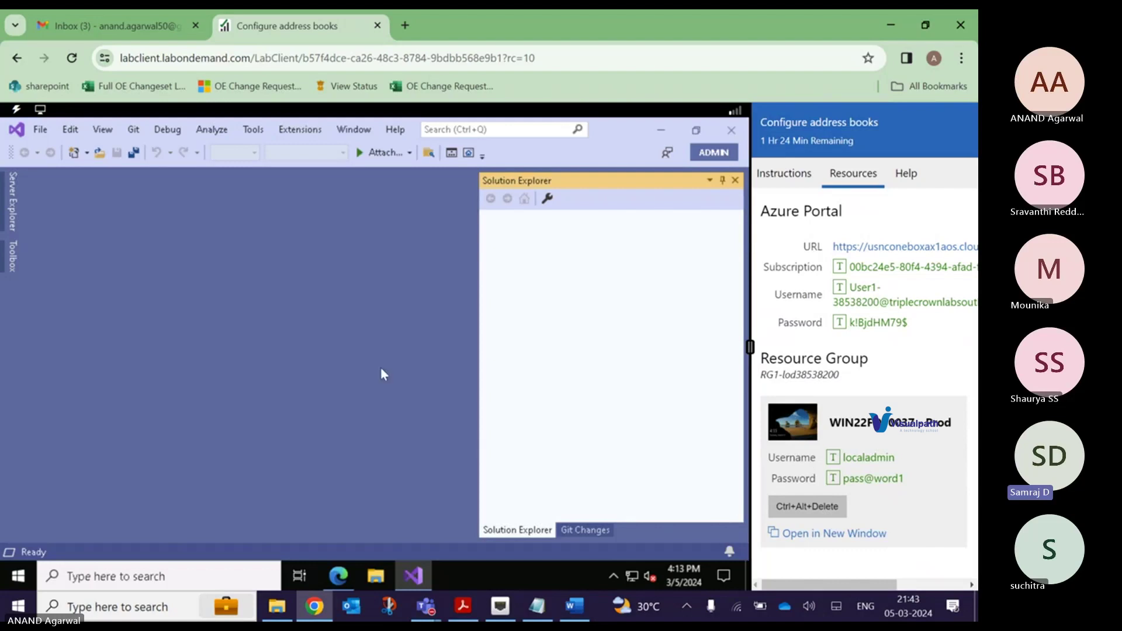
- Bring up the Teams meeting window once more and minimize it
{"action": "mouse_move", "coordinate": [432, 608]}
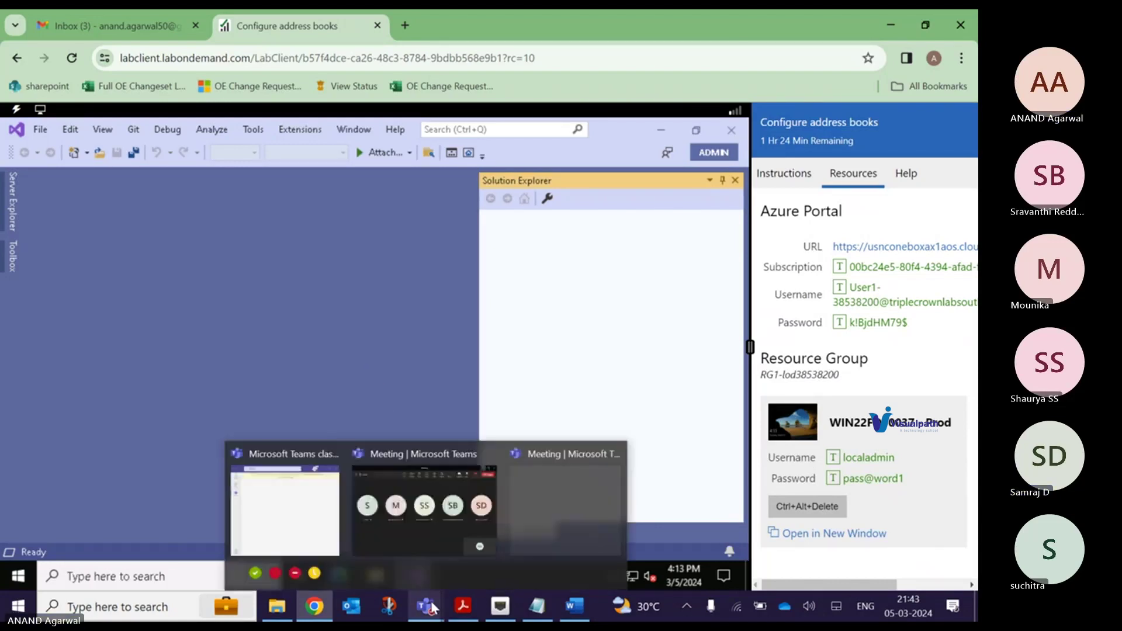
{"action": "left_click", "coordinate": [444, 515]}
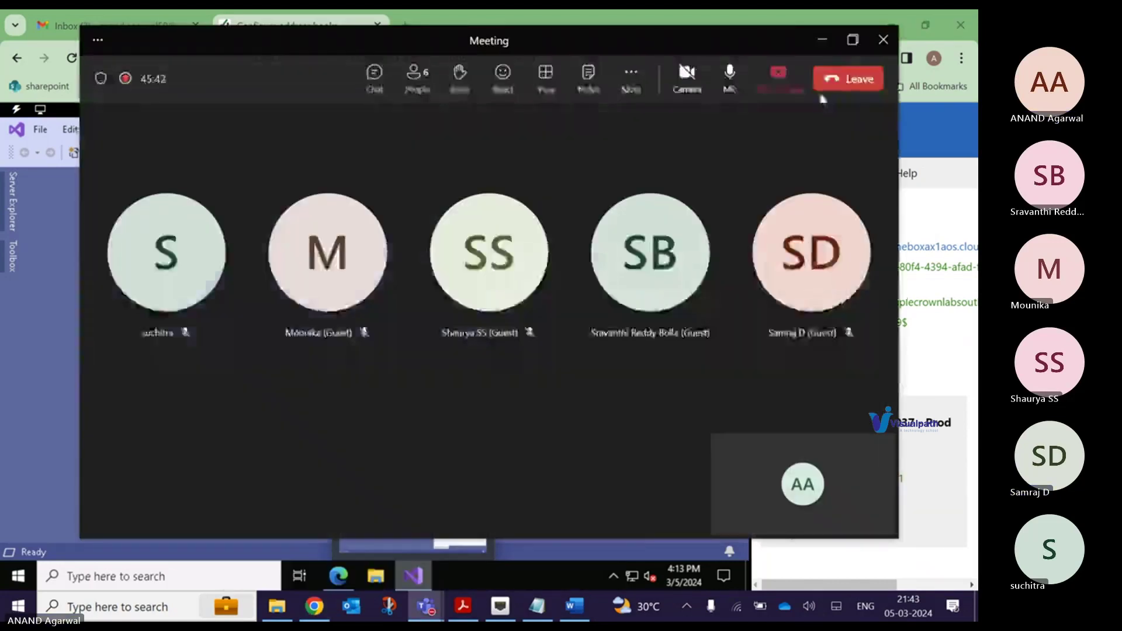
{"action": "left_click", "coordinate": [821, 39]}
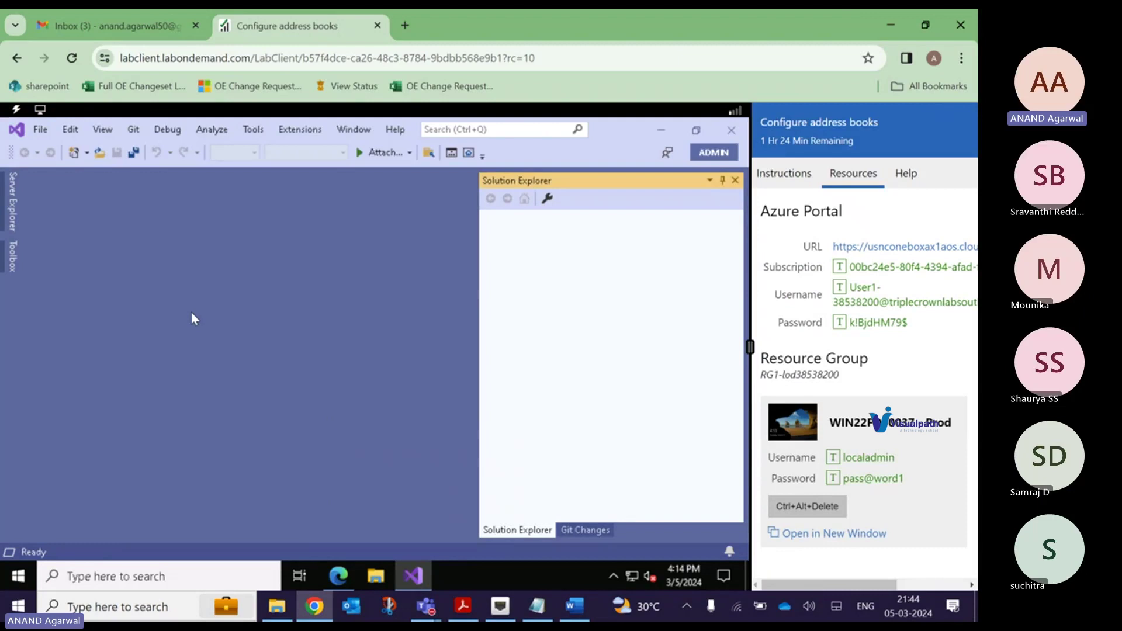
- Open the Application Explorer in Visual Studio
{"action": "left_click", "coordinate": [97, 134]}
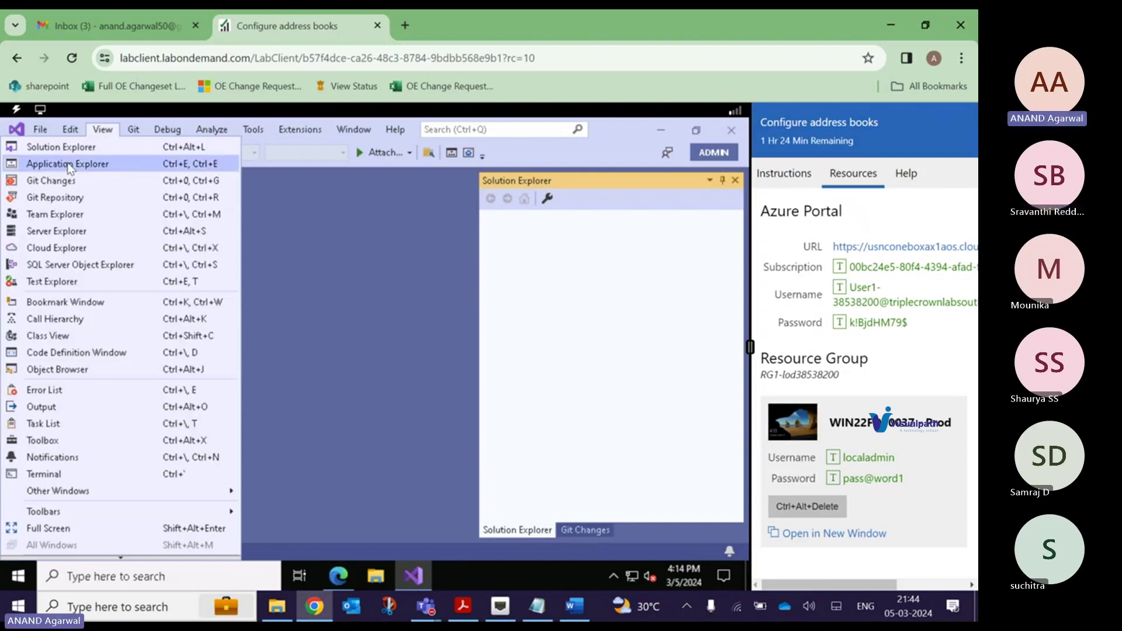
{"action": "left_click", "coordinate": [365, 351]}
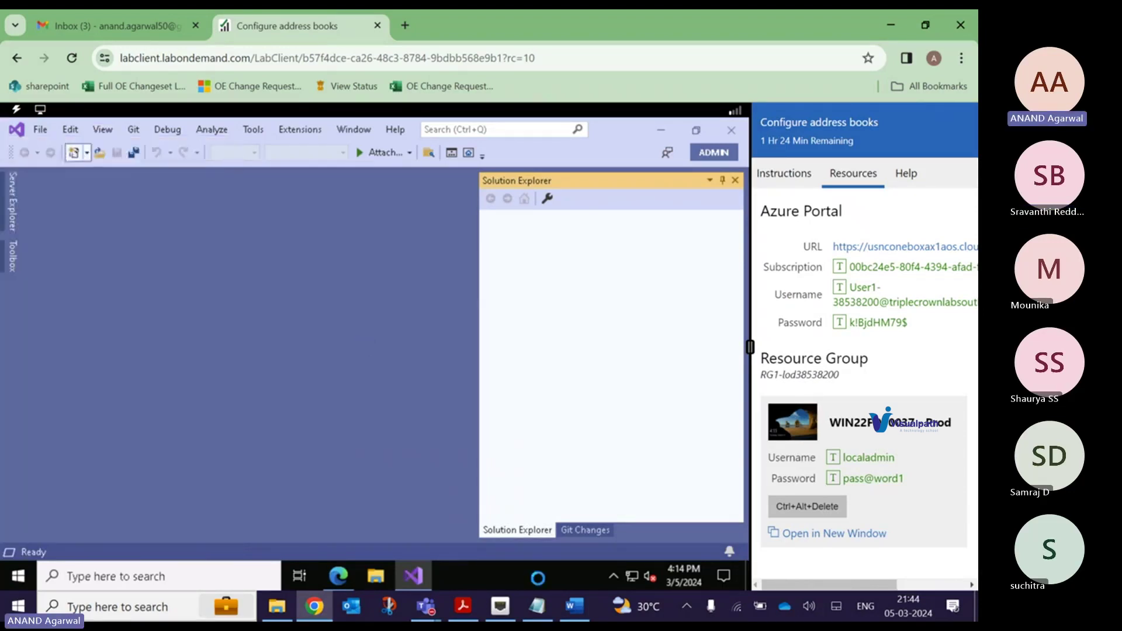
- Add the line "Applocation object treee >" two blank lines below the last note in Notepad, and return to Visual Studio
{"action": "left_click", "coordinate": [538, 611]}
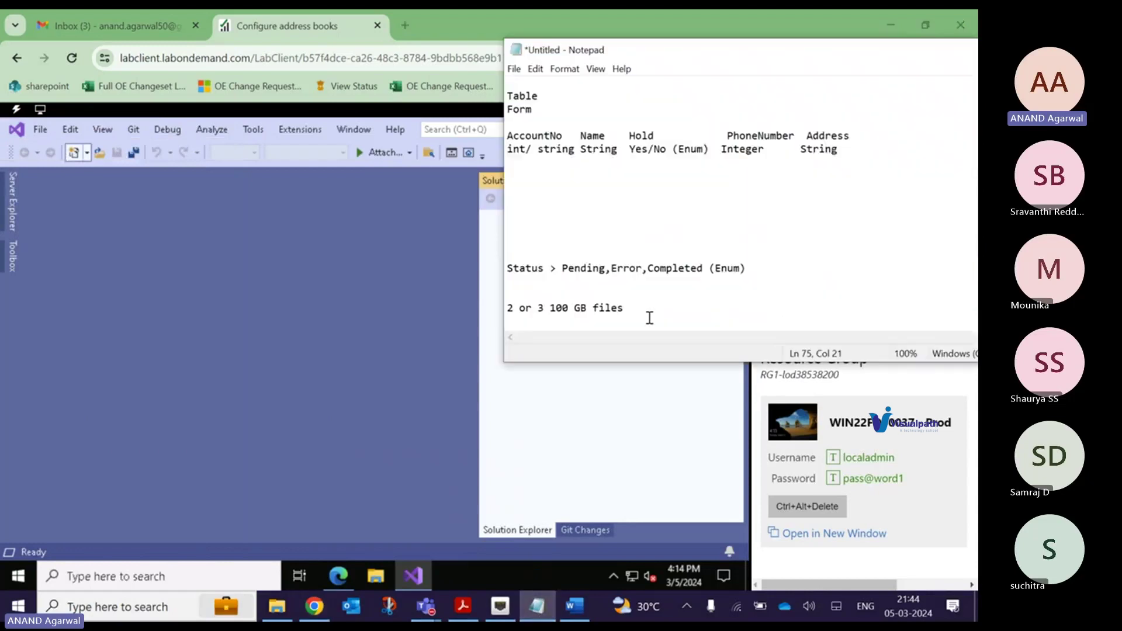
{"action": "key", "text": "Return"}
{"action": "key", "text": "Return"}
{"action": "key", "text": "Return"}
{"action": "type", "text": "A"}
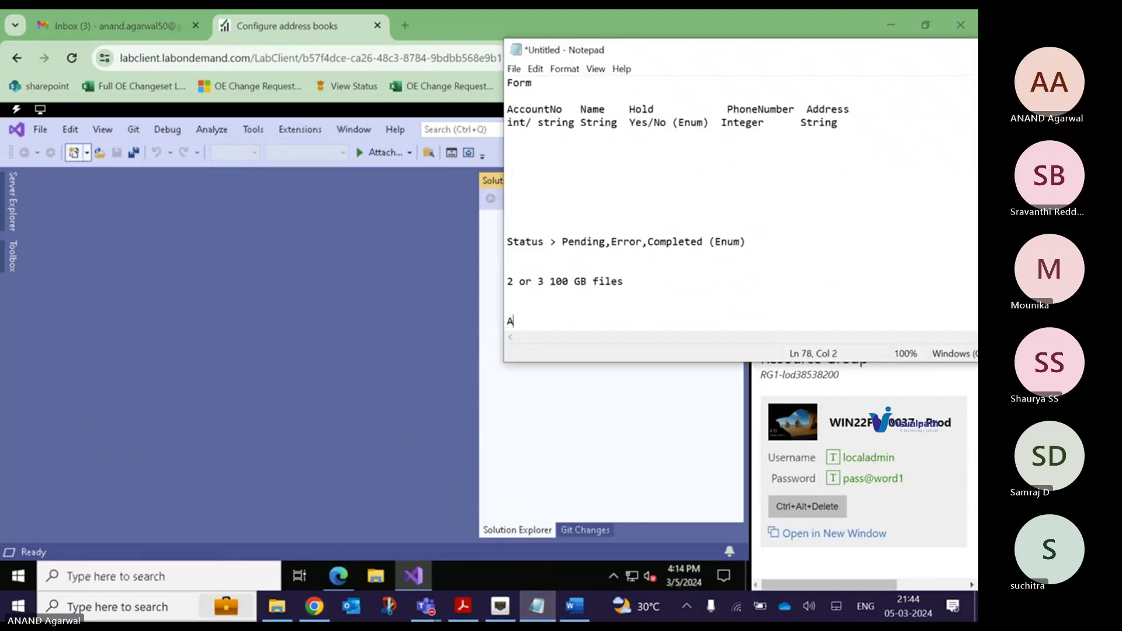
{"action": "type", "text": "pplocatio"}
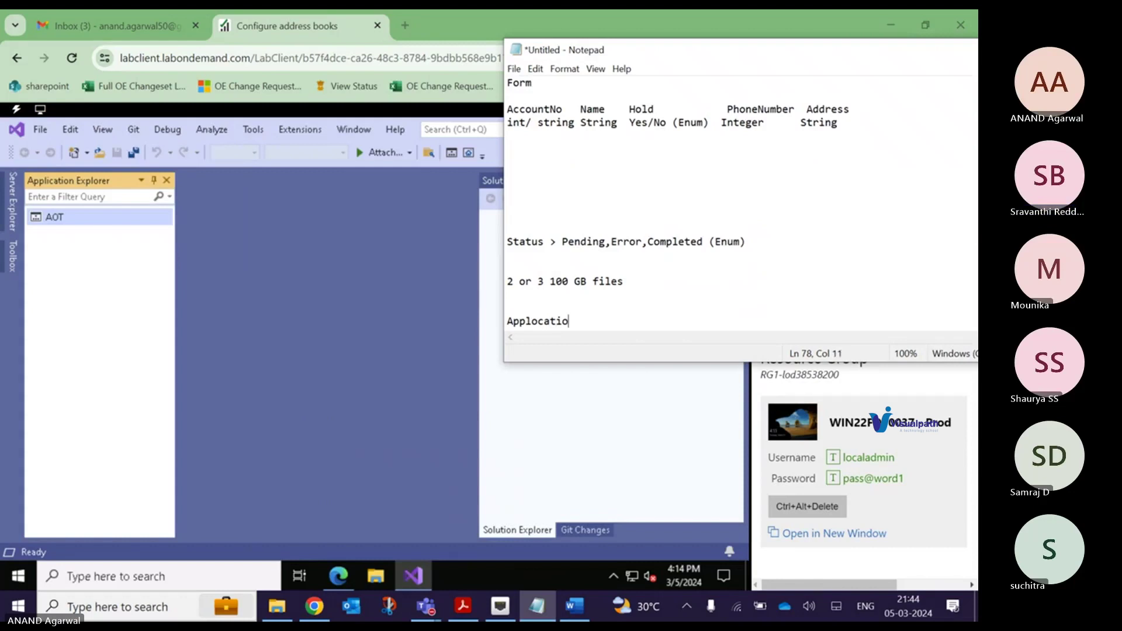
{"action": "type", "text": "n object treee >"}
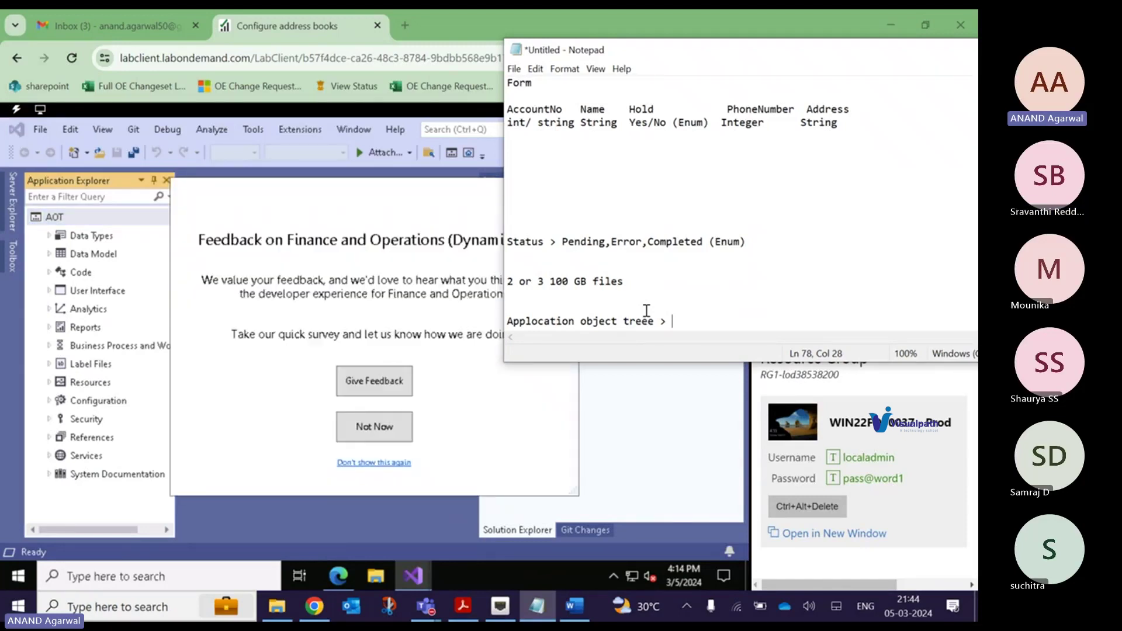
{"action": "left_click", "coordinate": [215, 282]}
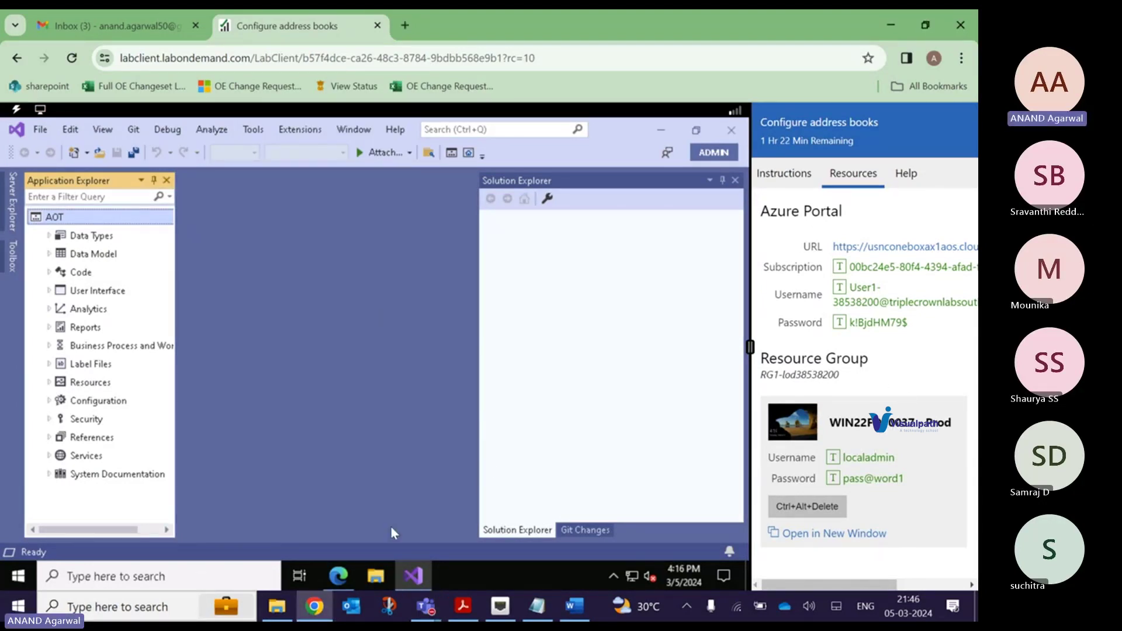
- Check the Teams meeting window and the Notepad notes, and return to Visual Studio
{"action": "mouse_move", "coordinate": [426, 608]}
{"action": "left_click", "coordinate": [443, 514]}
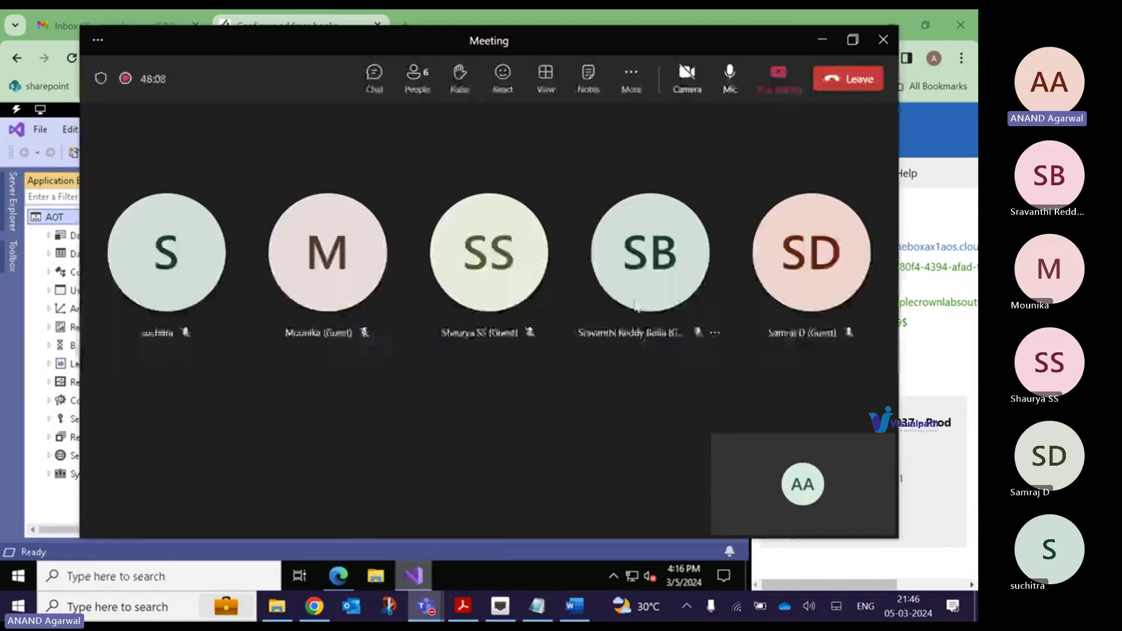
{"action": "left_click", "coordinate": [823, 39]}
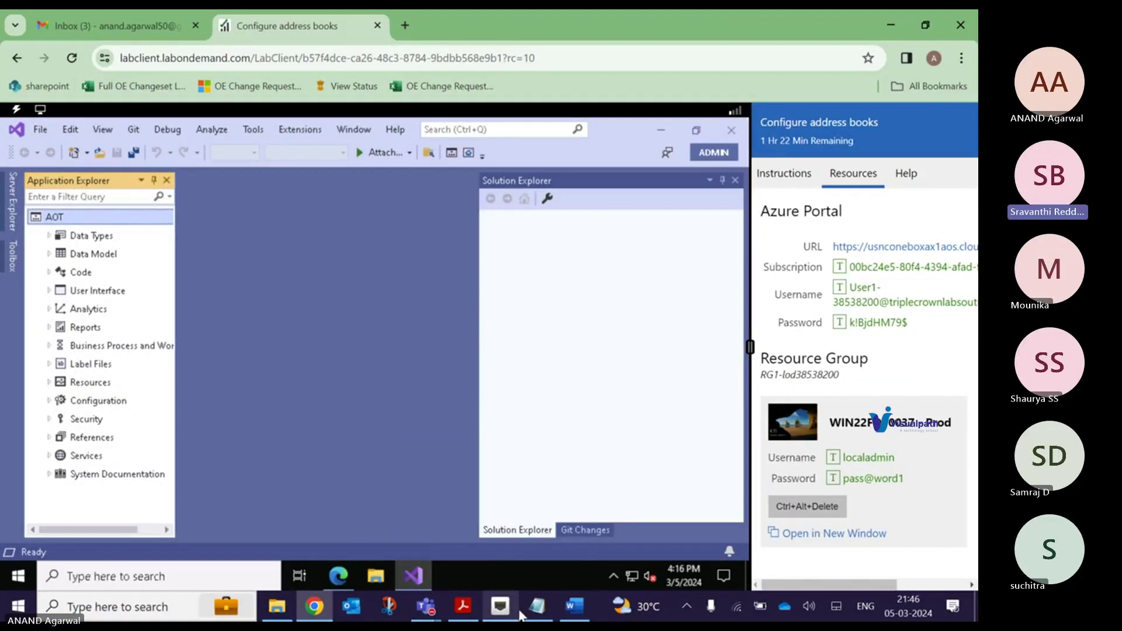
{"action": "left_click", "coordinate": [537, 607]}
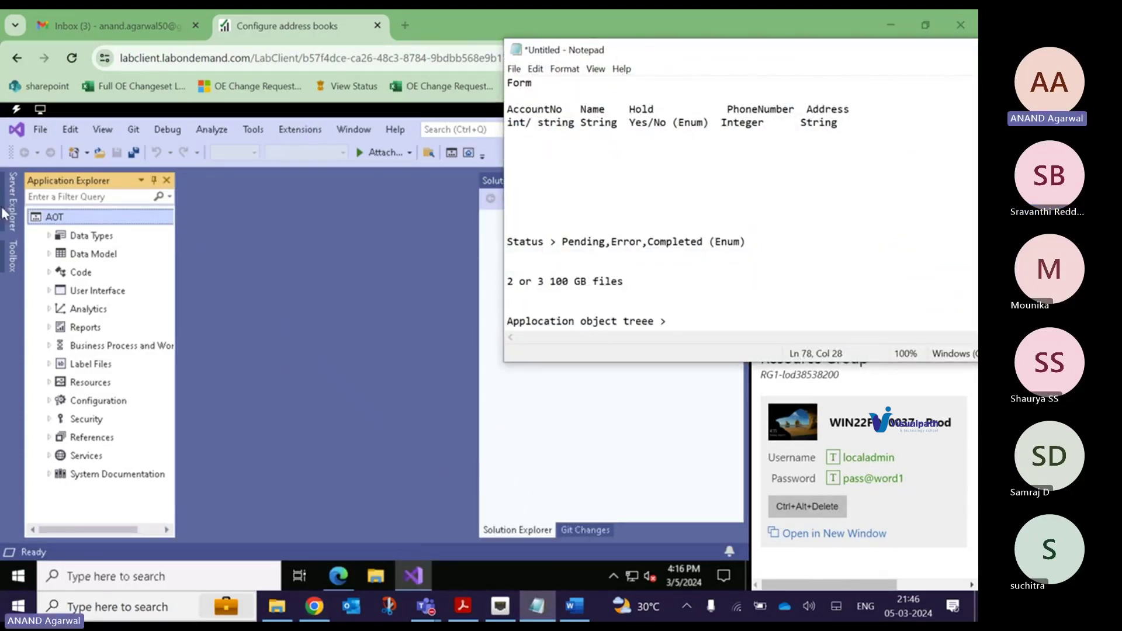
{"action": "left_click", "coordinate": [102, 134]}
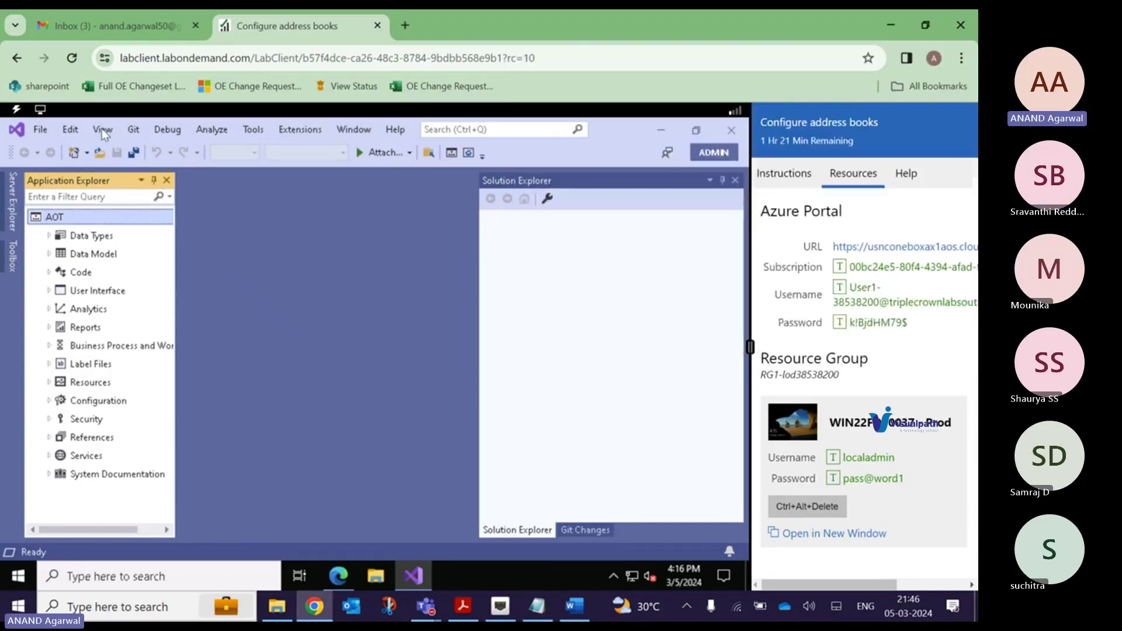
- Reopen Visual Studio 2019 from its desktop shortcut as administrator, continue without code and dismiss the update notification
{"action": "left_click", "coordinate": [102, 133]}
{"action": "left_click", "coordinate": [280, 304]}
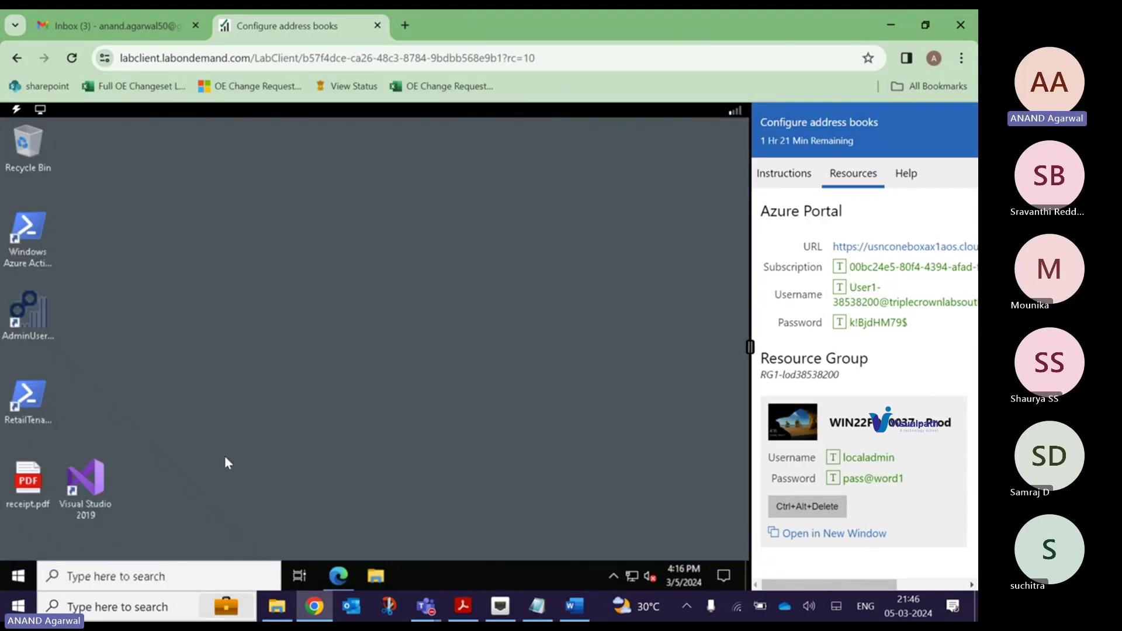
{"action": "left_click", "coordinate": [96, 488]}
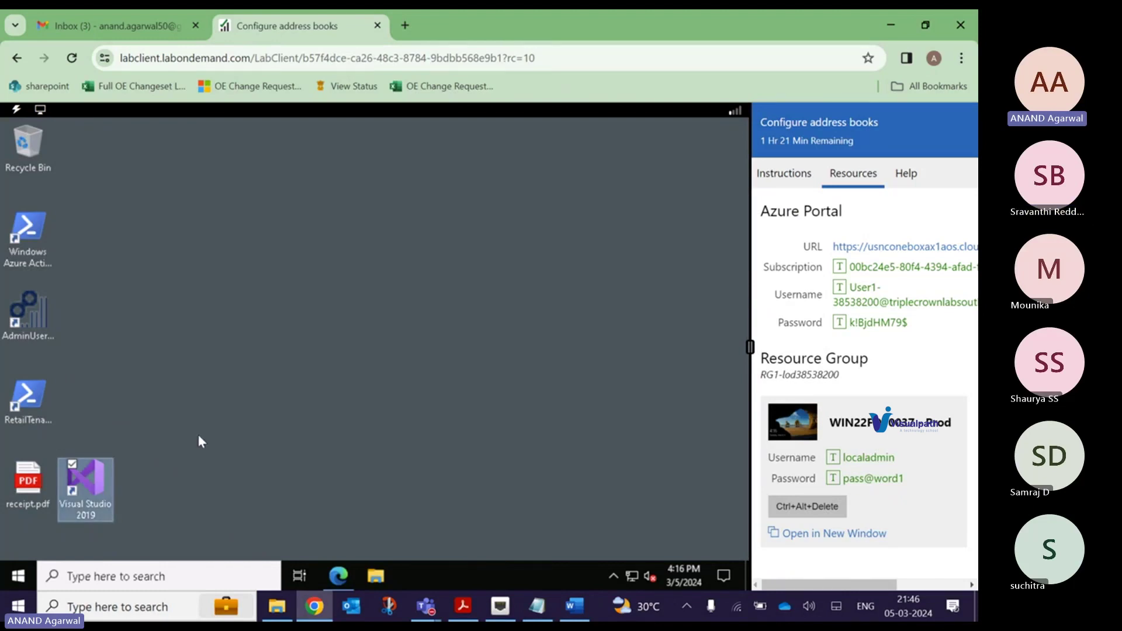
{"action": "right_click", "coordinate": [104, 483]}
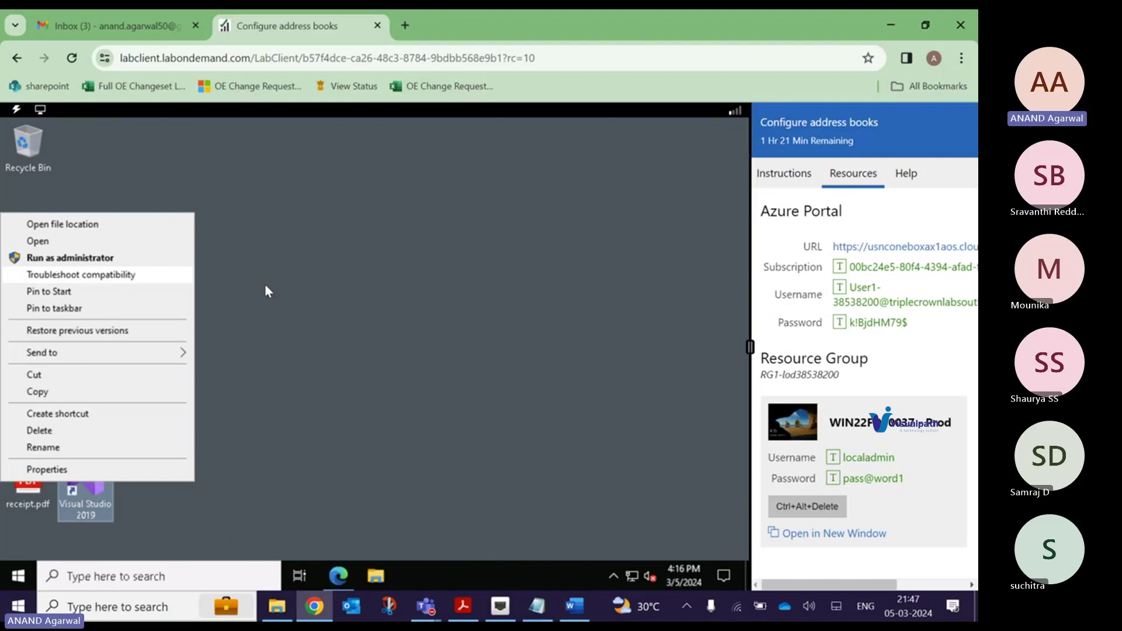
{"action": "key", "text": "Escape"}
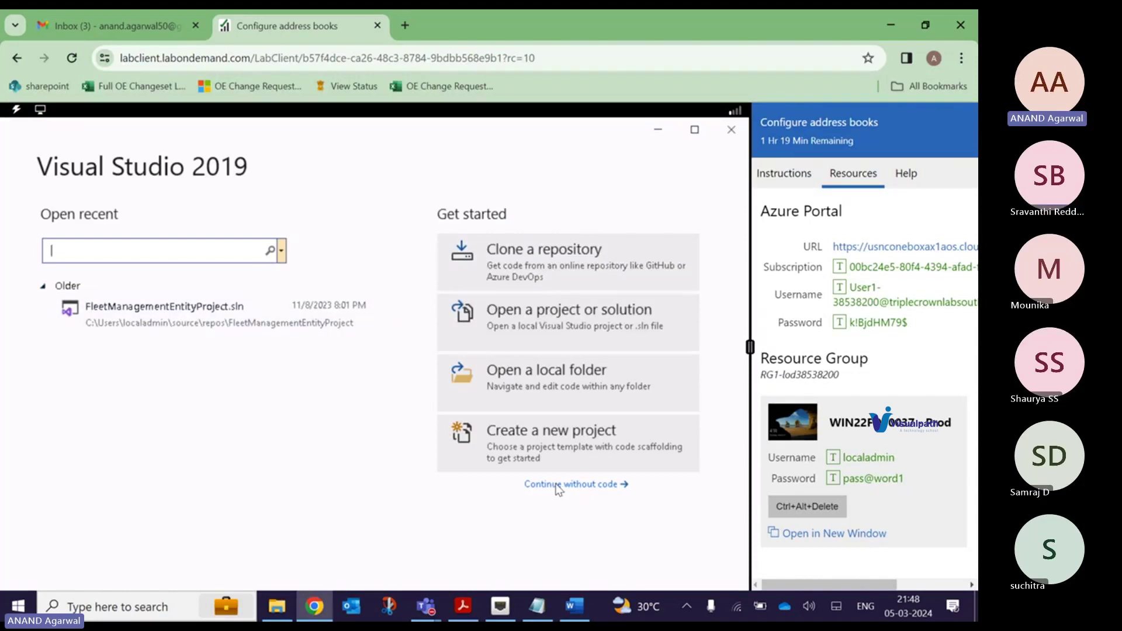
{"action": "left_click", "coordinate": [558, 484]}
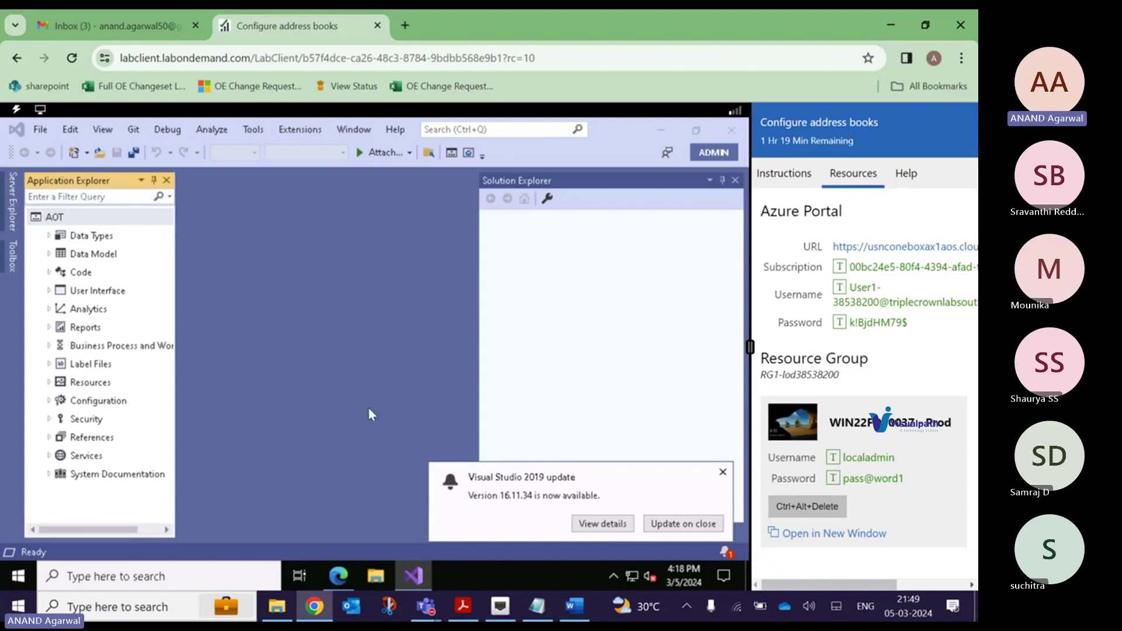
{"action": "left_click", "coordinate": [723, 472]}
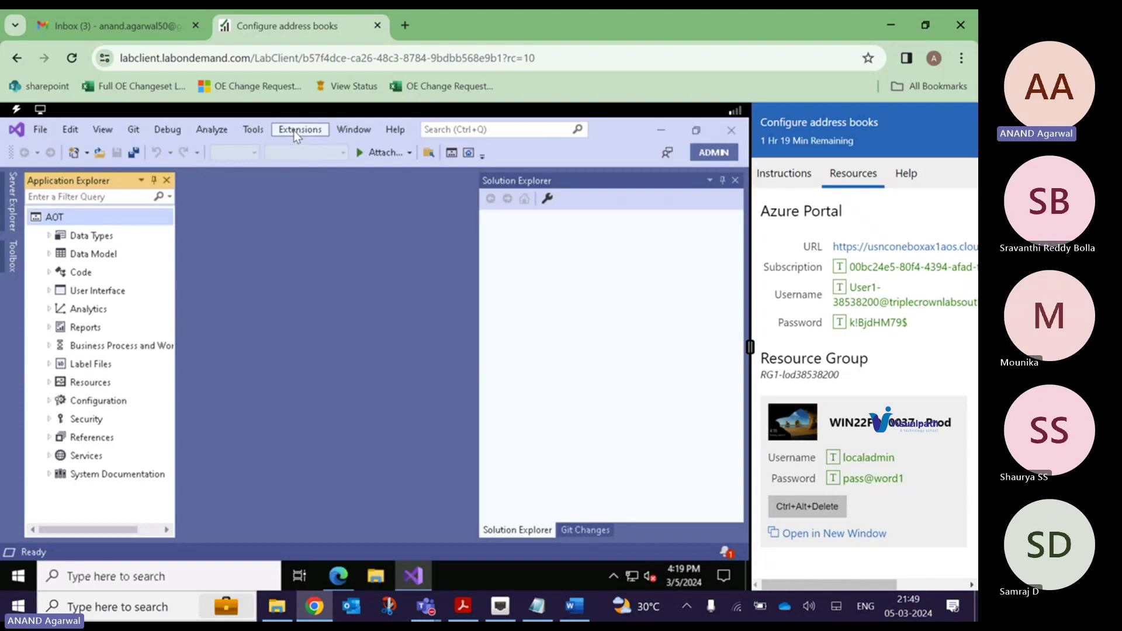
- Look through the Dynamics 365 extension commands in Visual Studio
{"action": "left_click", "coordinate": [295, 133]}
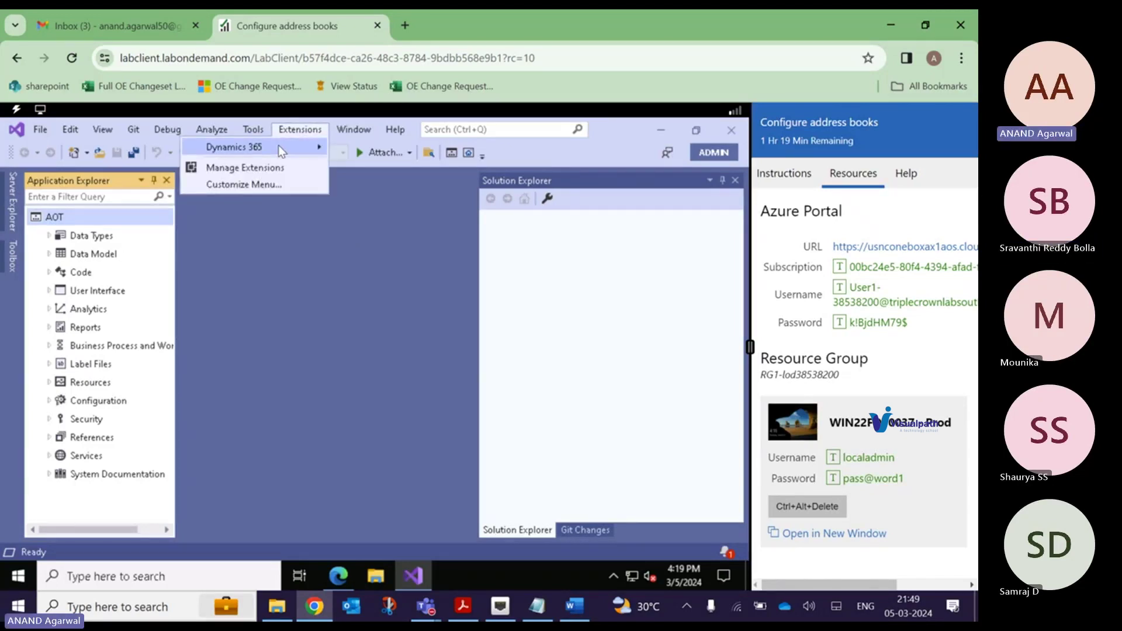
{"action": "mouse_move", "coordinate": [278, 146]}
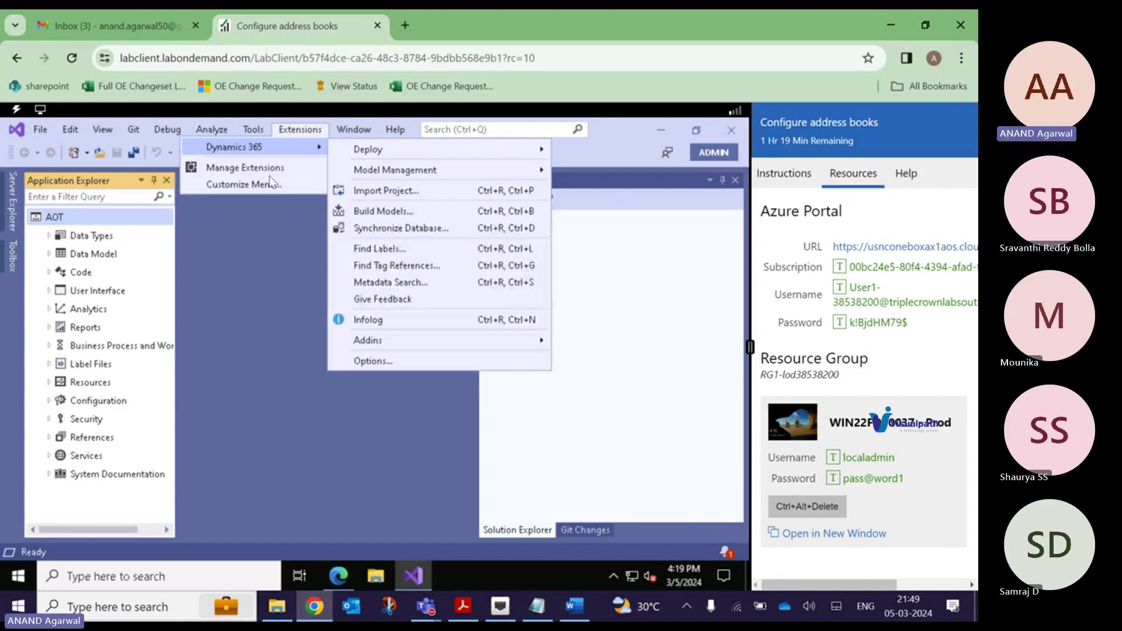
{"action": "left_click", "coordinate": [260, 241]}
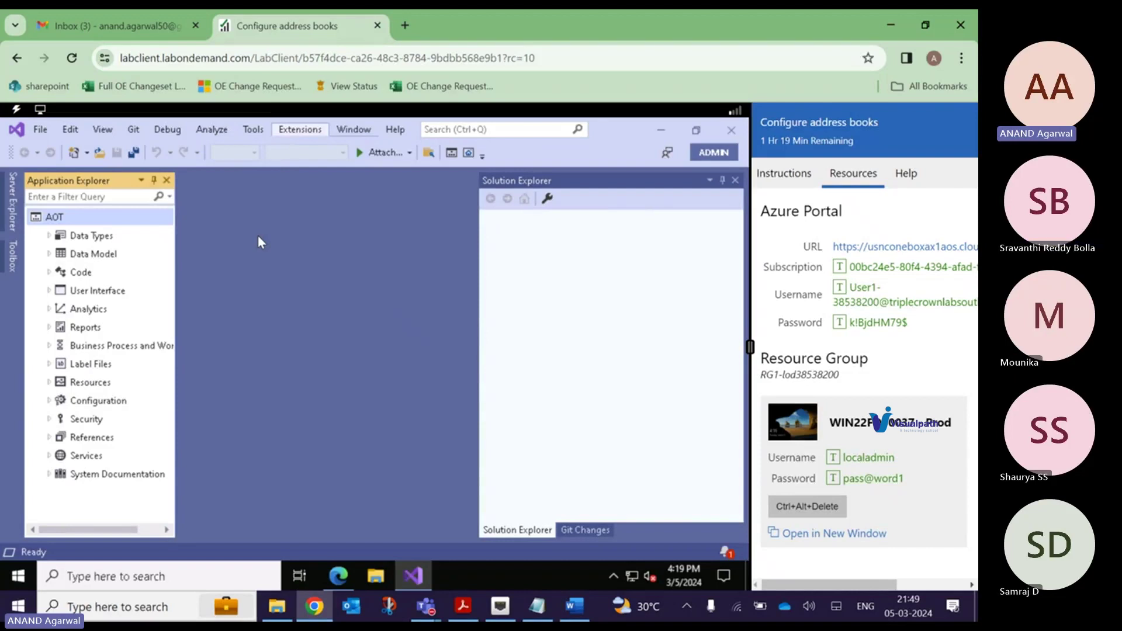
{"action": "key", "text": "Left"}
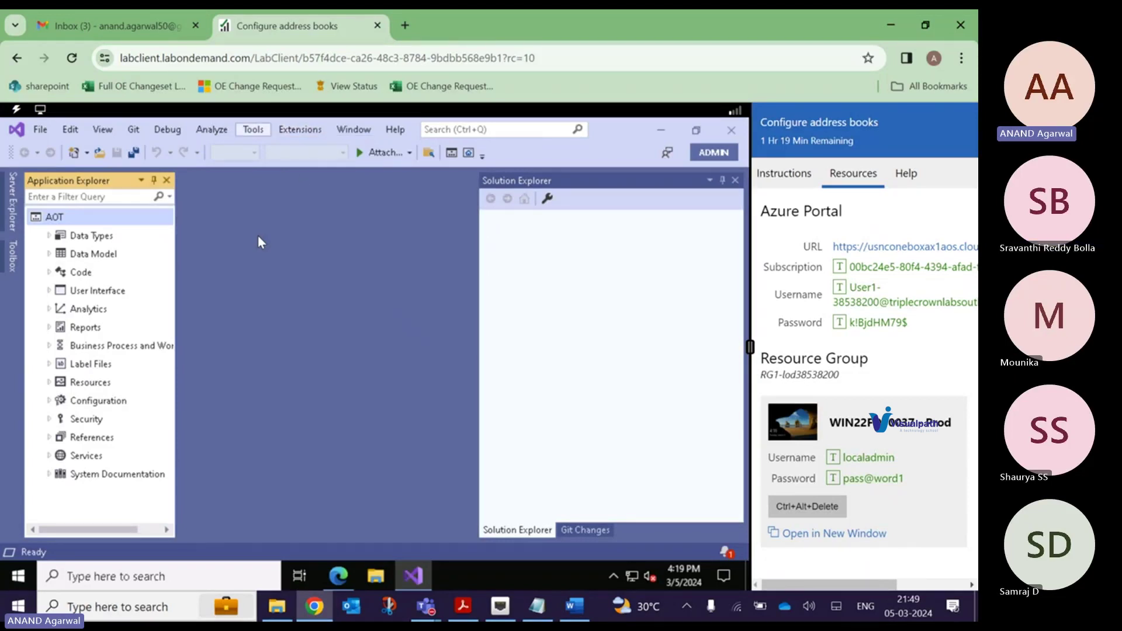
{"action": "left_click", "coordinate": [295, 130]}
- View the Server Explorer without adding a server, and look over the windows that can be shown
{"action": "left_click", "coordinate": [12, 217]}
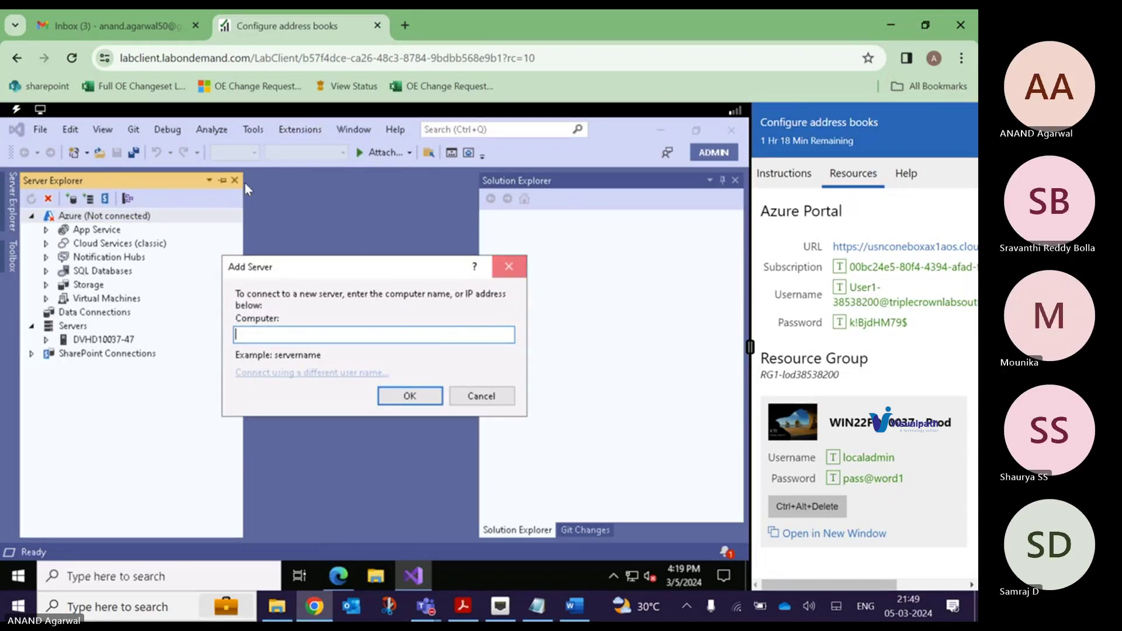
{"action": "left_click", "coordinate": [493, 395]}
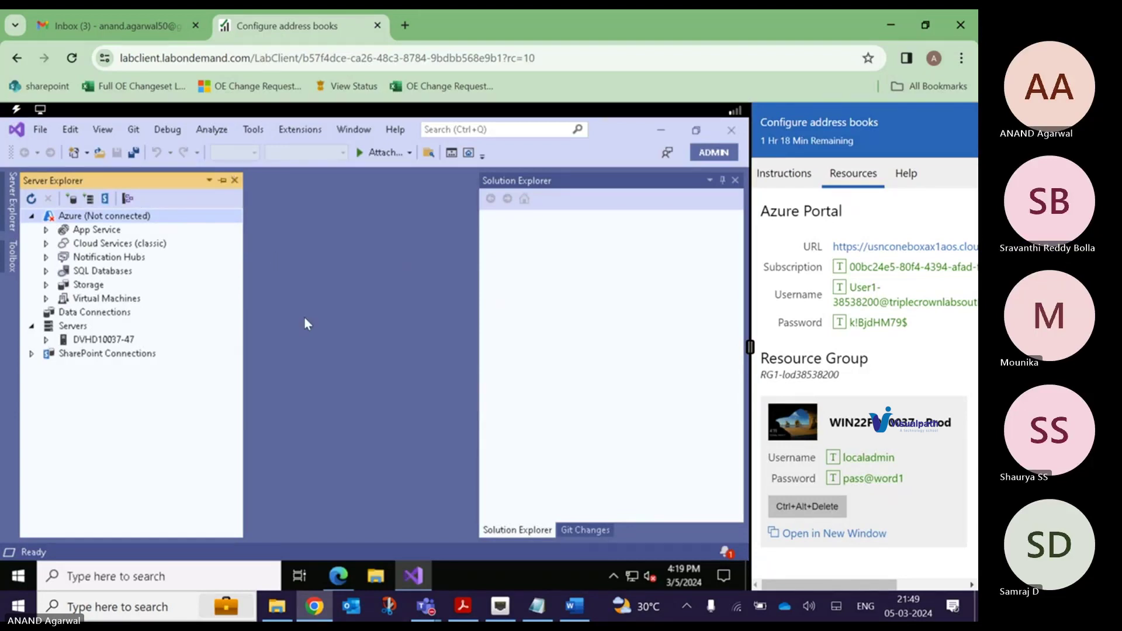
{"action": "left_click", "coordinate": [109, 128]}
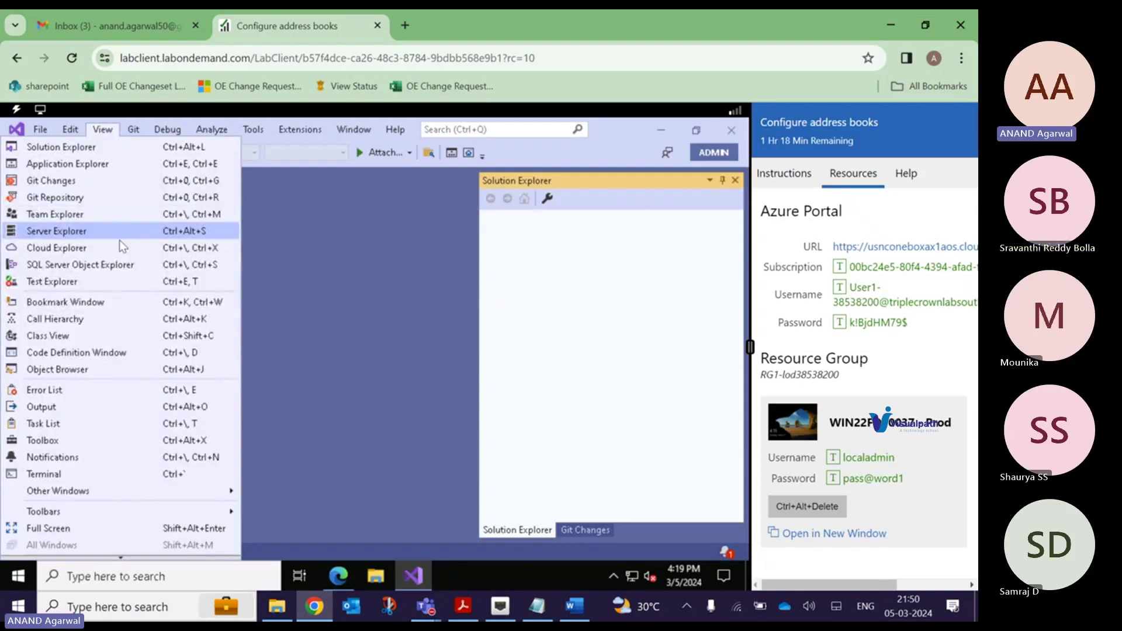
{"action": "left_click", "coordinate": [363, 285]}
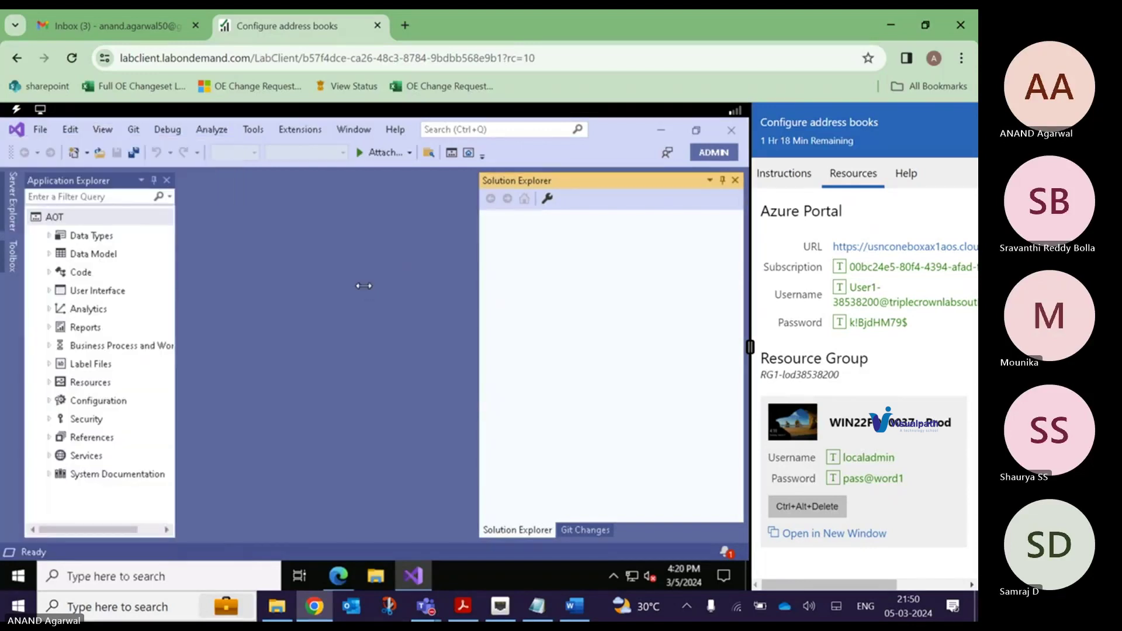
- Select the Data Types node of the AOT and highlight the type entry under AccountNo in the Notepad notes
{"action": "left_click", "coordinate": [78, 252]}
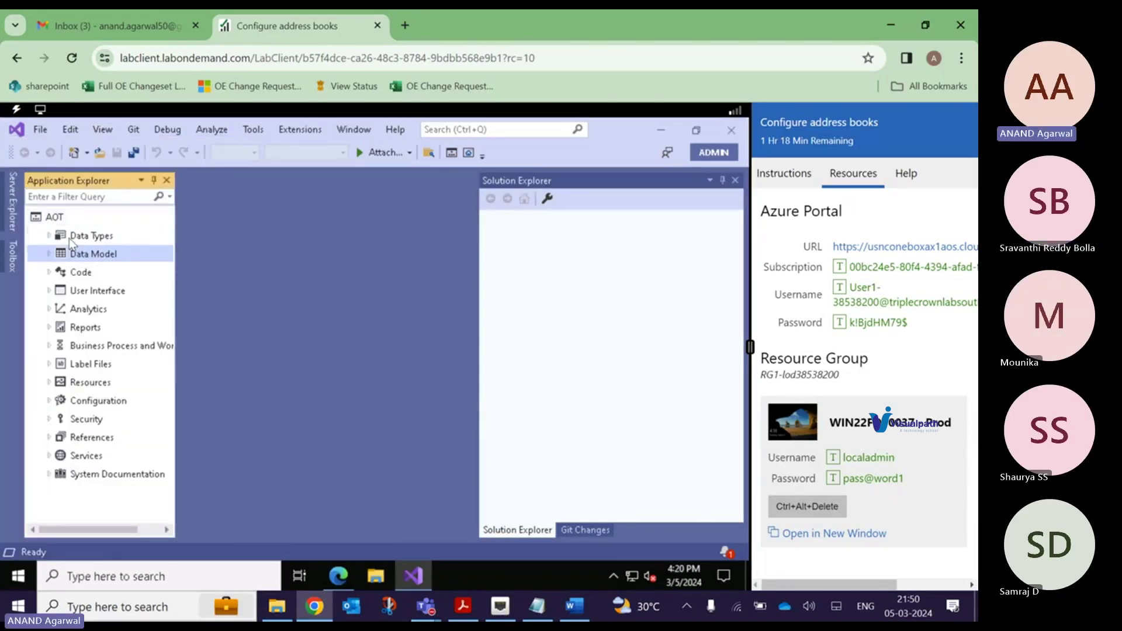
{"action": "left_click", "coordinate": [69, 237]}
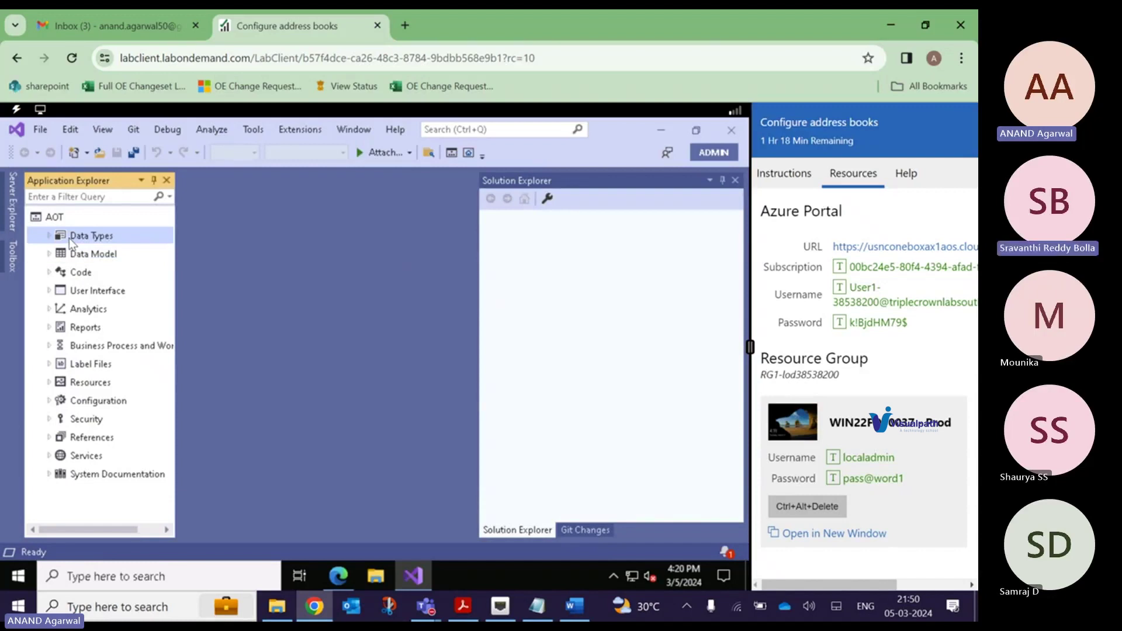
{"action": "left_click", "coordinate": [537, 606]}
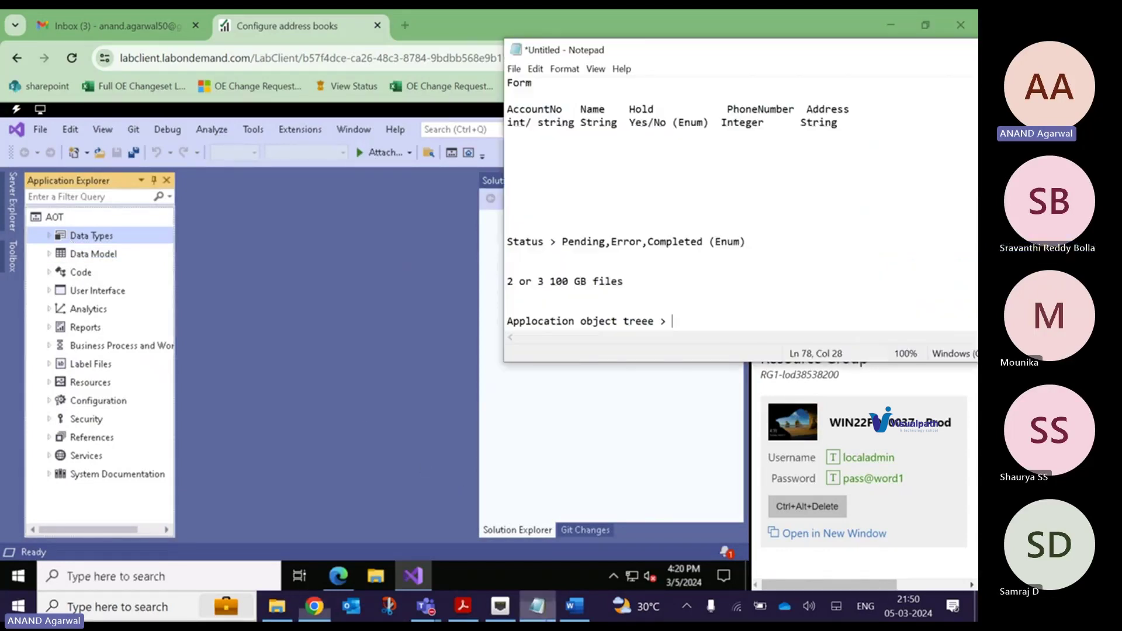
{"action": "left_click", "coordinate": [624, 207]}
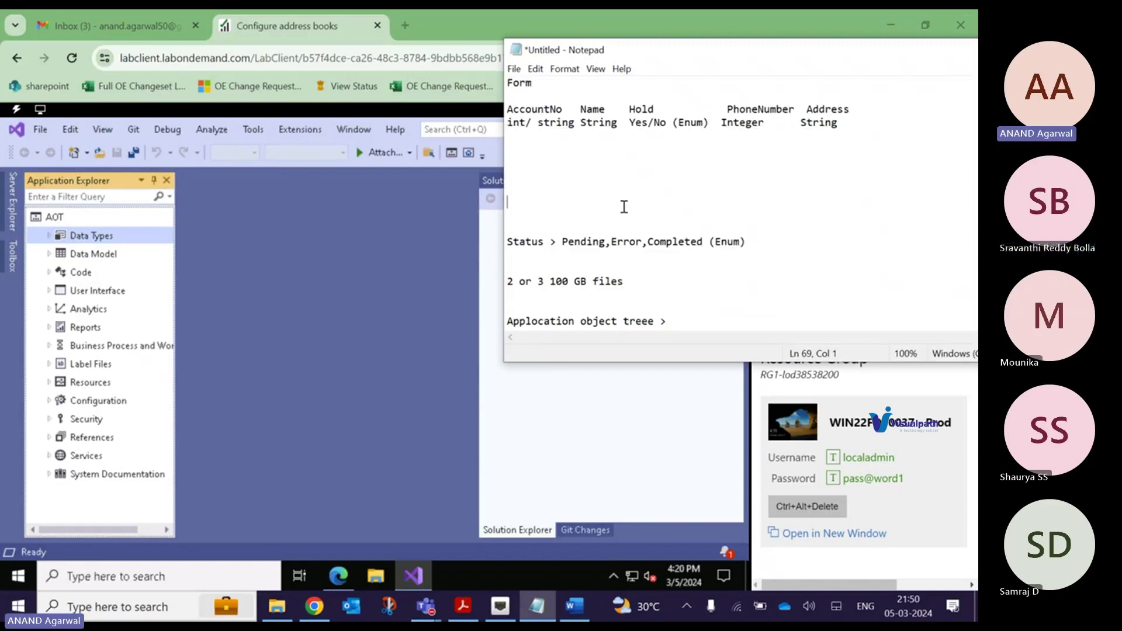
{"action": "scroll", "coordinate": [624, 207], "scroll_direction": "up", "scroll_amount": 1}
{"action": "left_click_drag", "start_coordinate": [508, 164], "coordinate": [564, 168]}
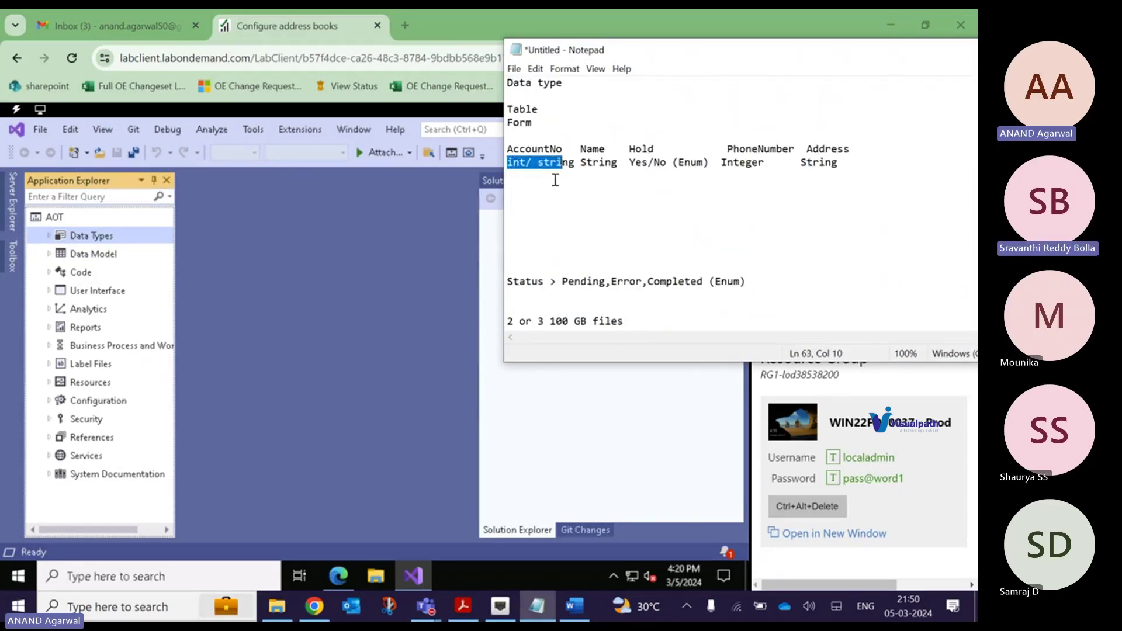
- Below the field types in Notepad, list "Int", "string / char", "real" and "enum value" on separate lines
{"action": "left_click", "coordinate": [553, 180]}
{"action": "key", "text": "Return"}
{"action": "key", "text": "Return"}
{"action": "type", "text": "Int"}
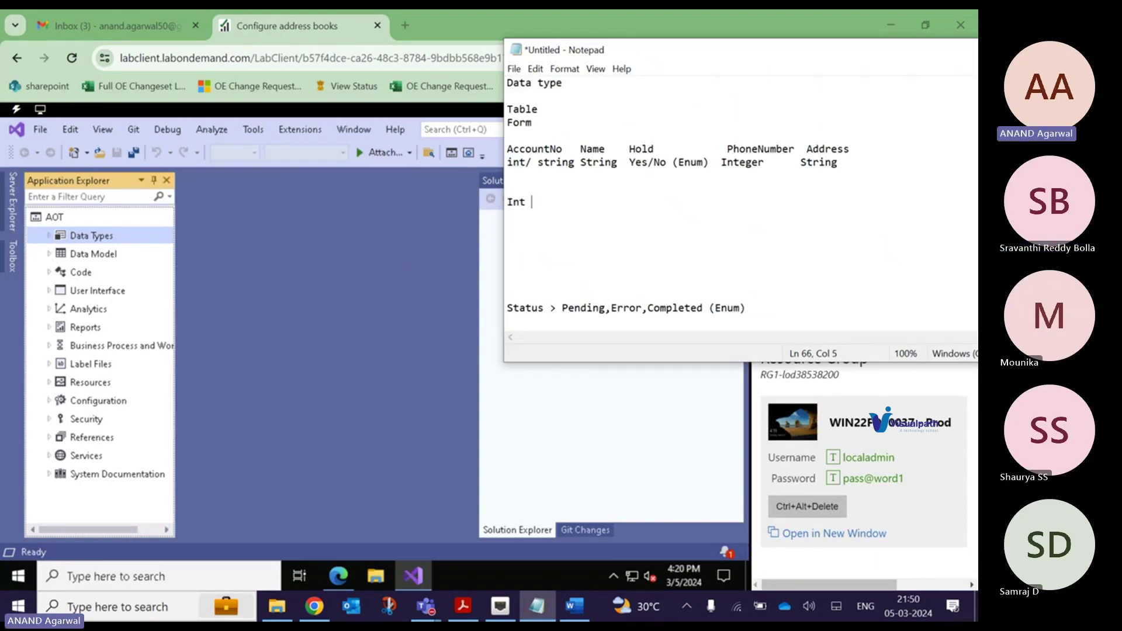
{"action": "key", "text": "Return"}
{"action": "type", "text": "str"}
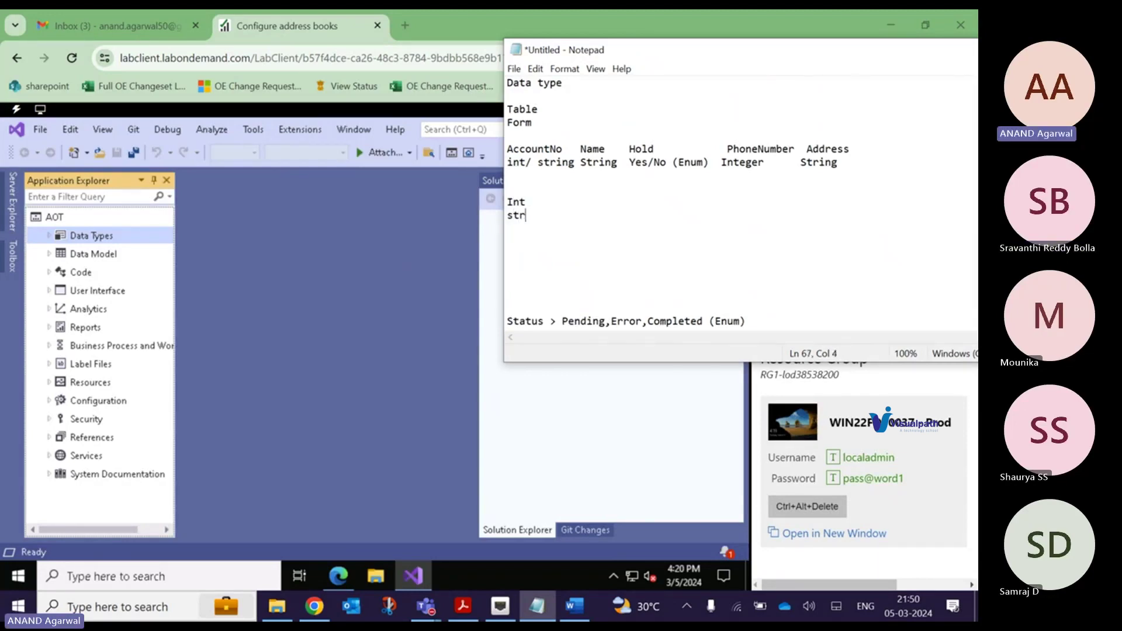
{"action": "type", "text": "ing / char"}
{"action": "key", "text": "Return"}
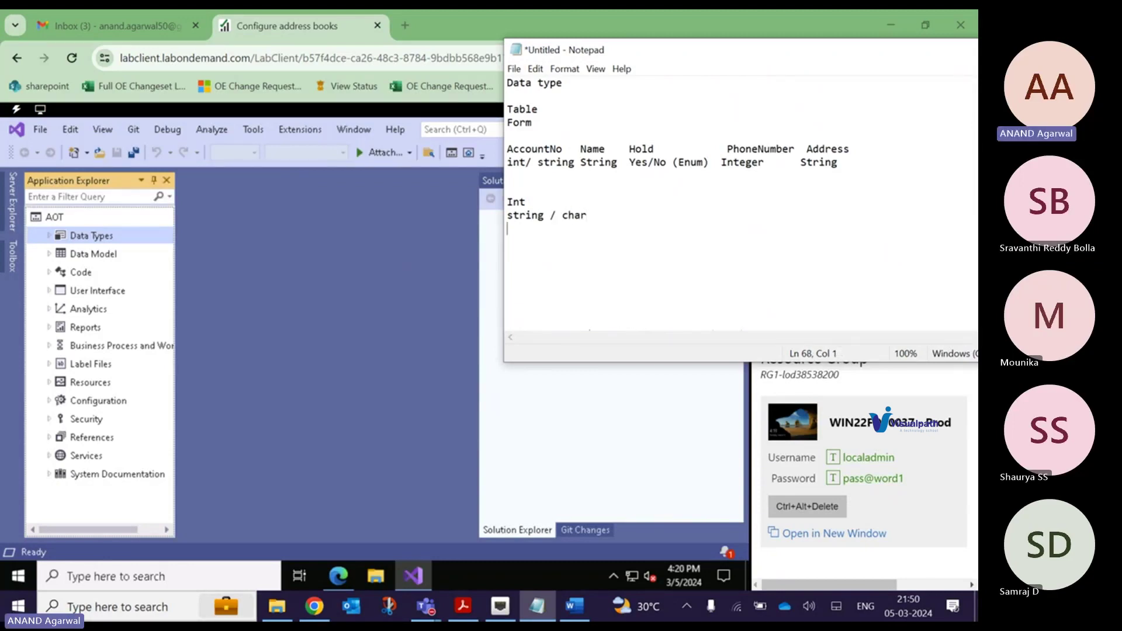
{"action": "type", "text": "real"}
{"action": "key", "text": "Return"}
{"action": "type", "text": "e"}
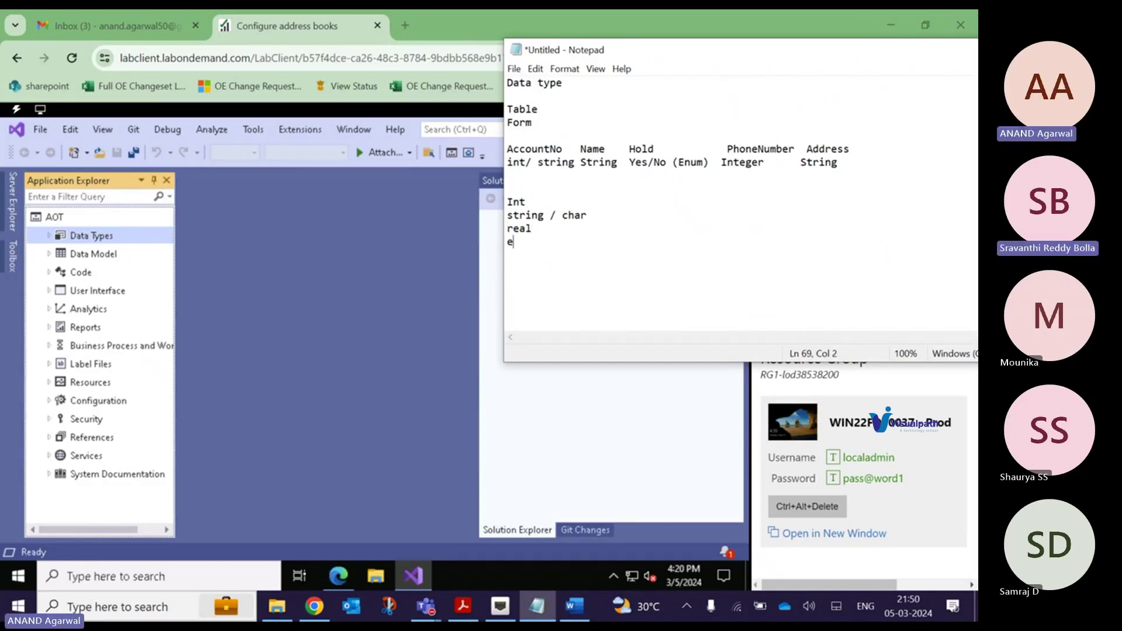
{"action": "type", "text": "num value"}
{"action": "key", "text": "Return"}
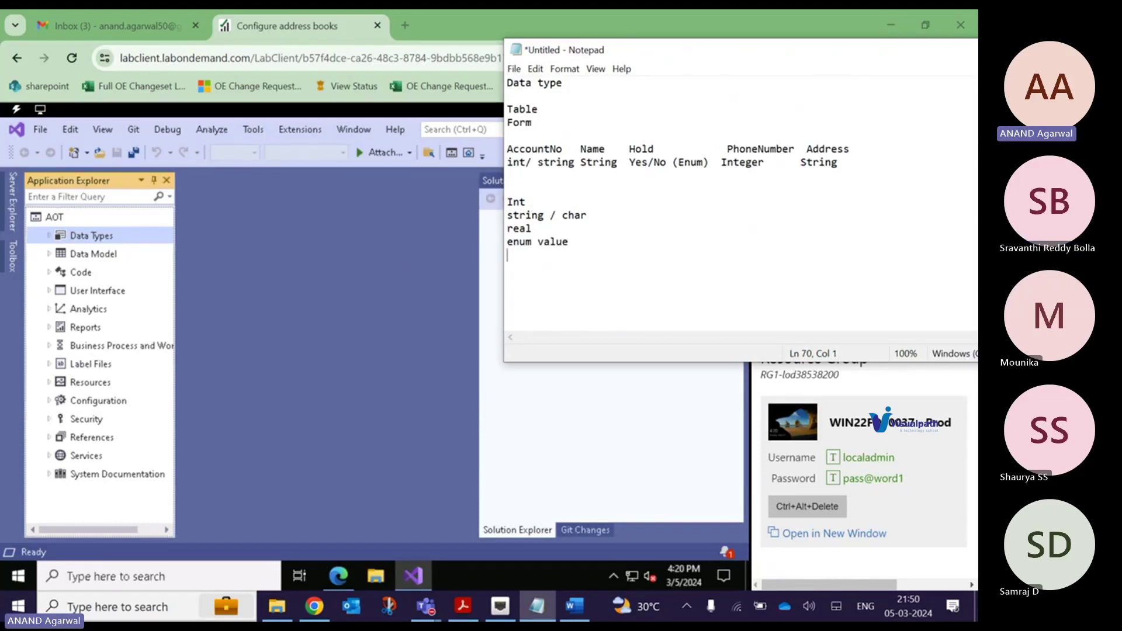
- Add the lines "datewith time" and "date" to the data type list
{"action": "type", "text": "date"}
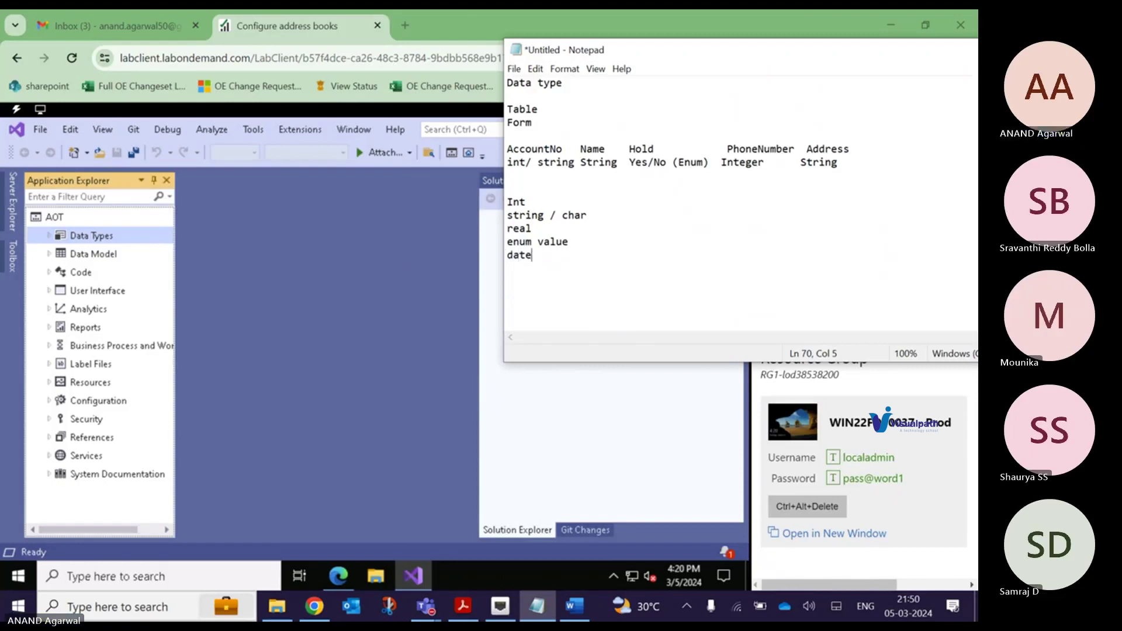
{"action": "type", "text": "wit"}
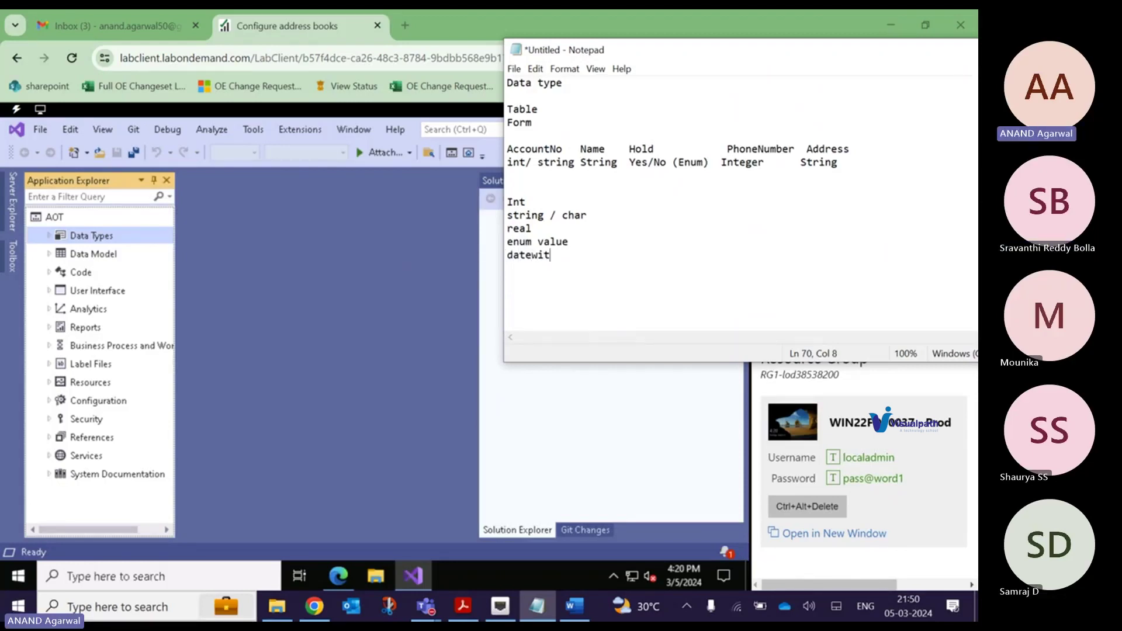
{"action": "type", "text": "h time"}
{"action": "key", "text": "Return"}
{"action": "type", "text": "date"}
{"action": "key", "text": "Return"}
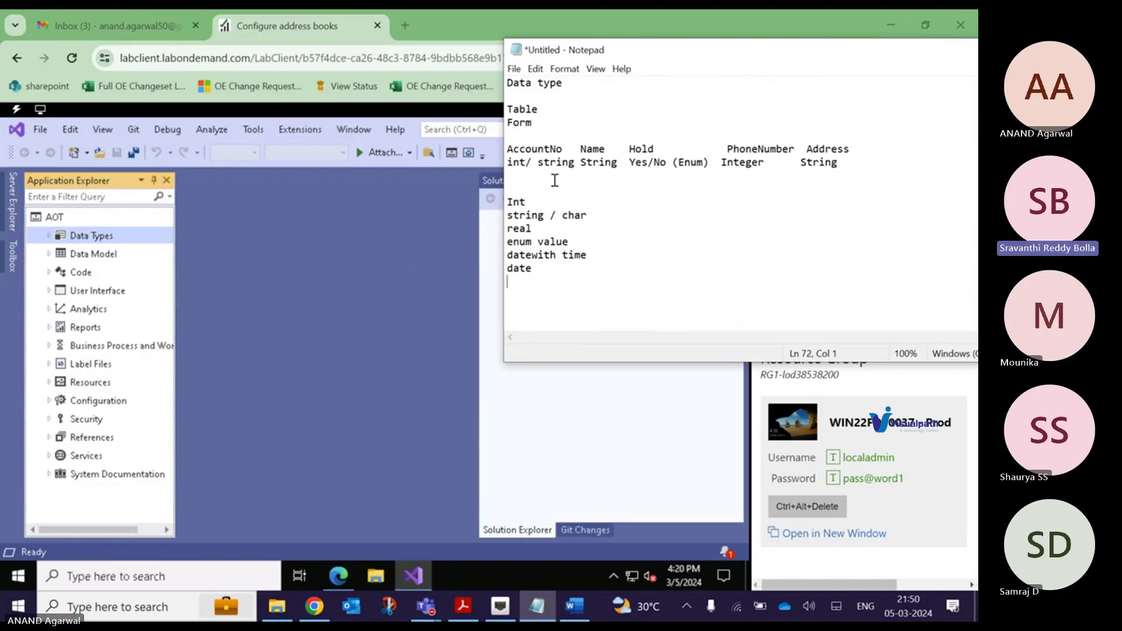
- Add the example 1.23 after "real" and the entry "Images" below "date" in the data type list
{"action": "left_click", "coordinate": [552, 229]}
{"action": "type", "text": "1.23"}
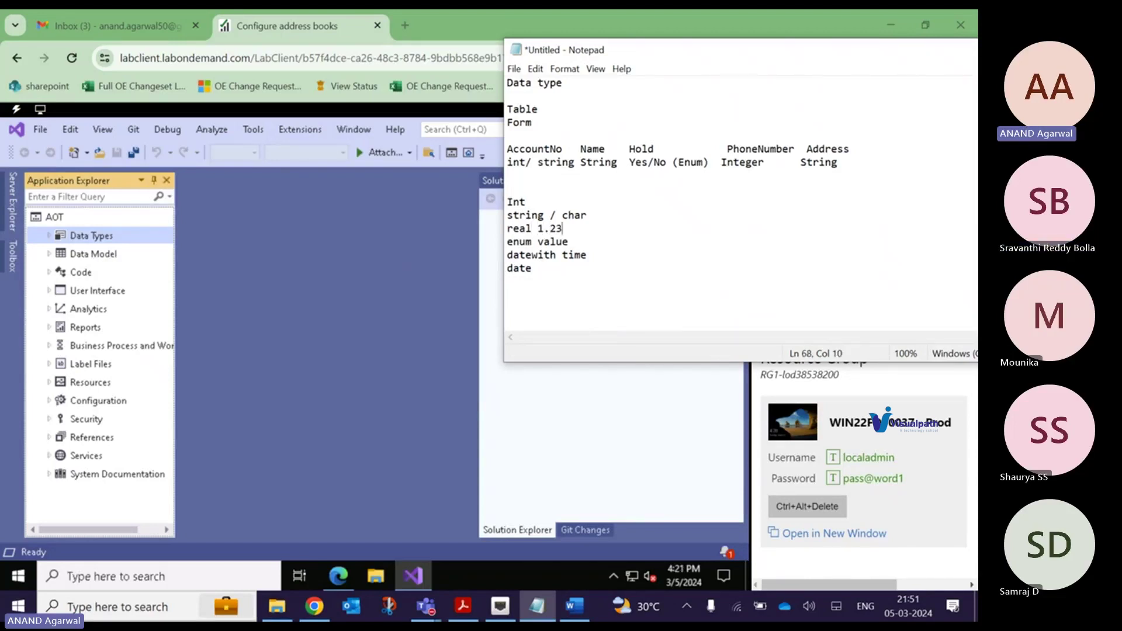
{"action": "key", "text": "Down"}
{"action": "key", "text": "Down"}
{"action": "key", "text": "Down"}
{"action": "key", "text": "Down"}
{"action": "type", "text": "Images"}
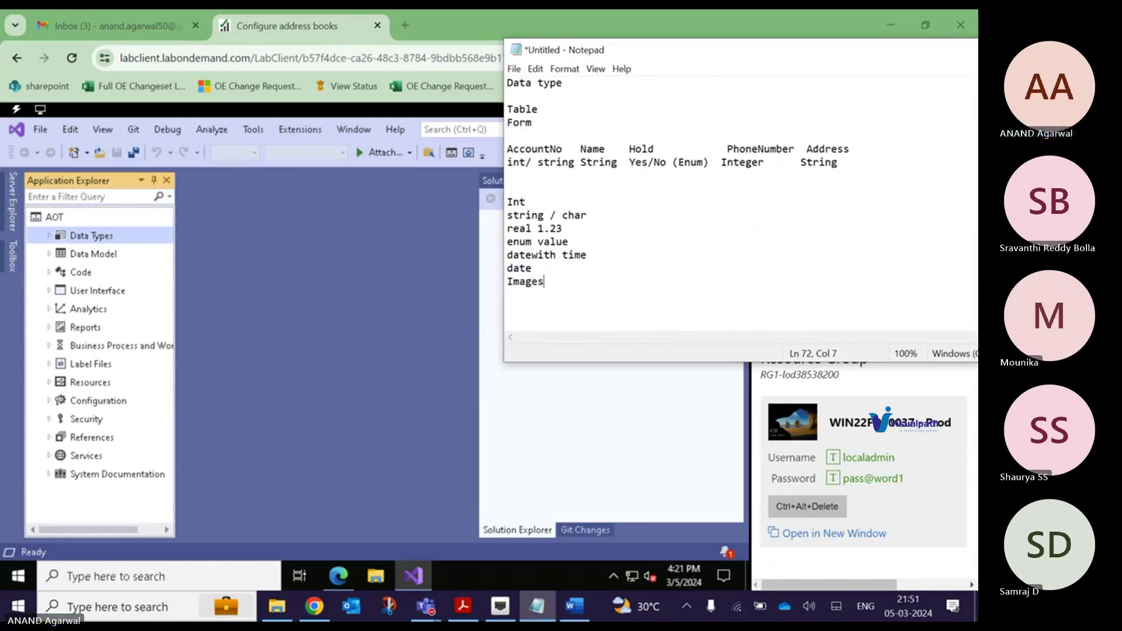
{"action": "key", "text": "Left"}
{"action": "key", "text": "Left"}
{"action": "key", "text": "Left"}
{"action": "key", "text": "Left"}
{"action": "key", "text": "Left"}
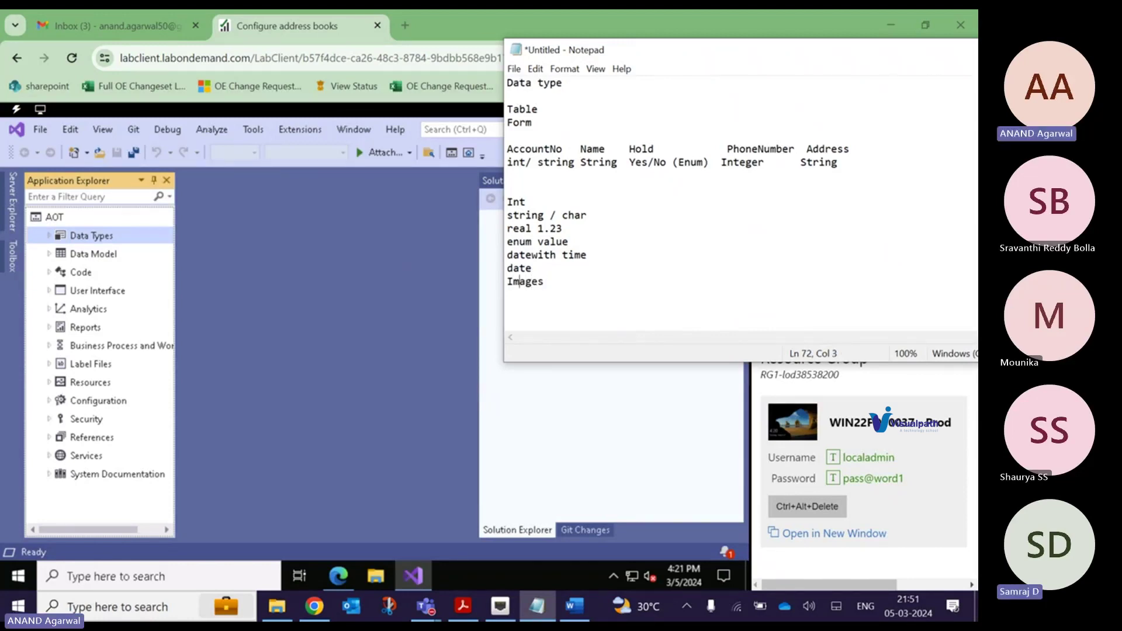
{"action": "key", "text": "Left"}
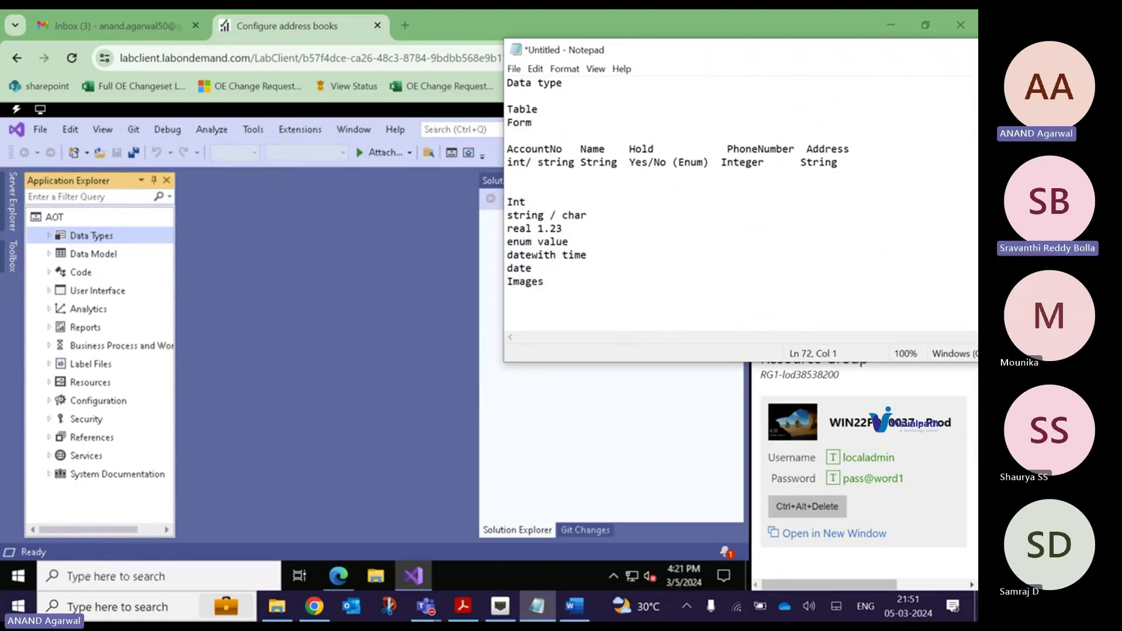
- Add the entry "bolean" on its own line below "date" in the Notepad data type list
{"action": "left_click", "coordinate": [544, 269]}
{"action": "key", "text": "Return"}
{"action": "type", "text": "bo"}
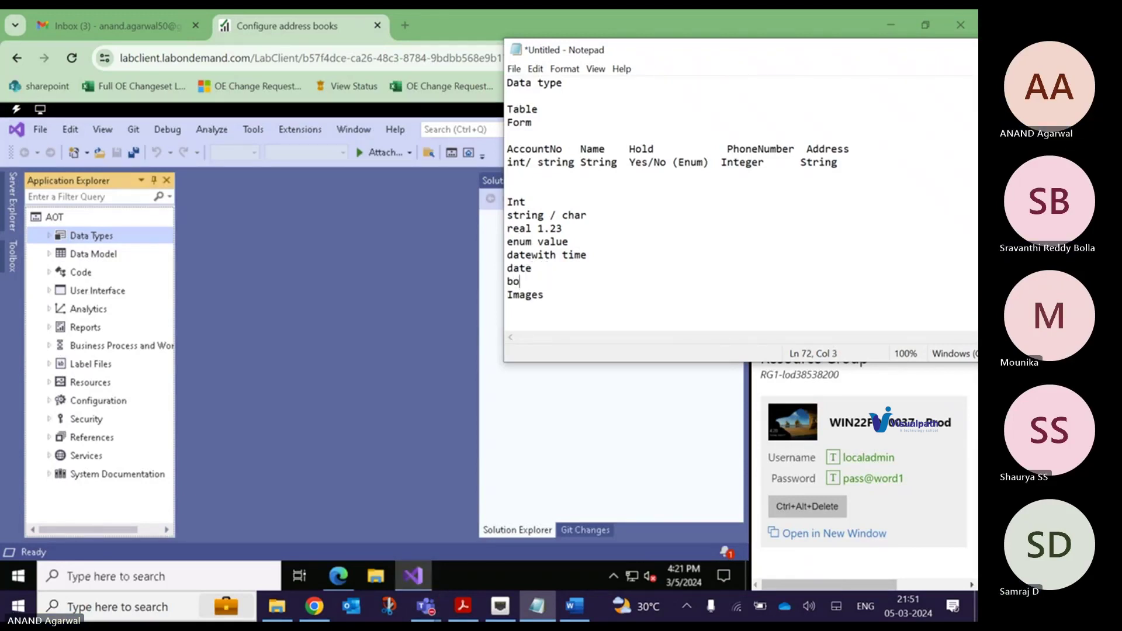
{"action": "type", "text": "lean"}
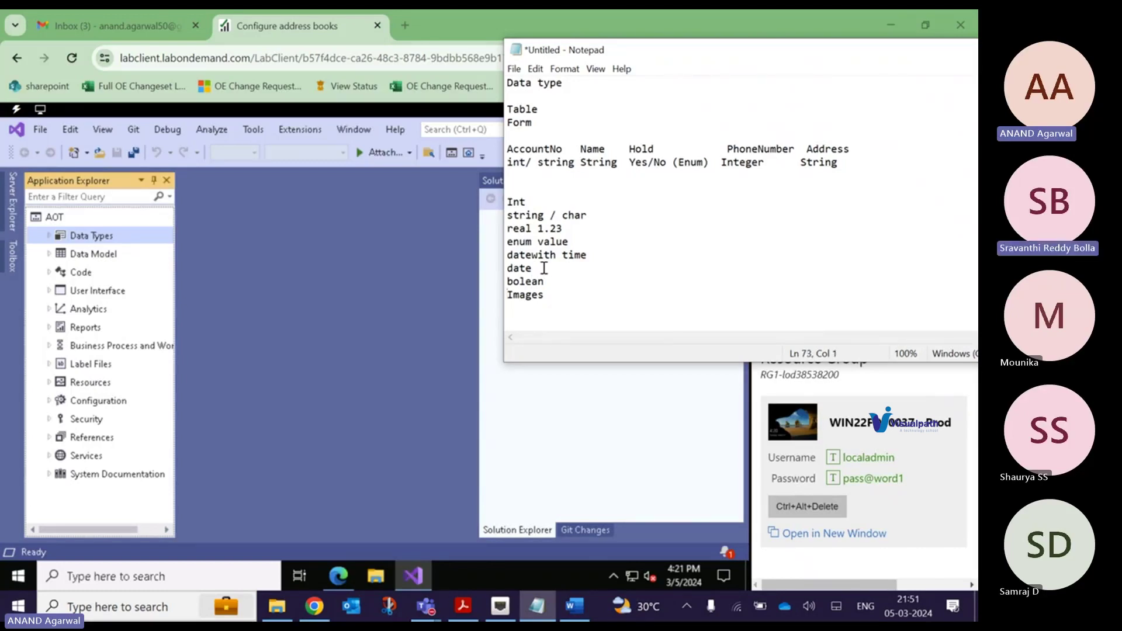
- Prefix the "Images" entry so that the line reads "Bolb > Images"
{"action": "type", "text": "Bo"}
{"action": "type", "text": "lb >"}
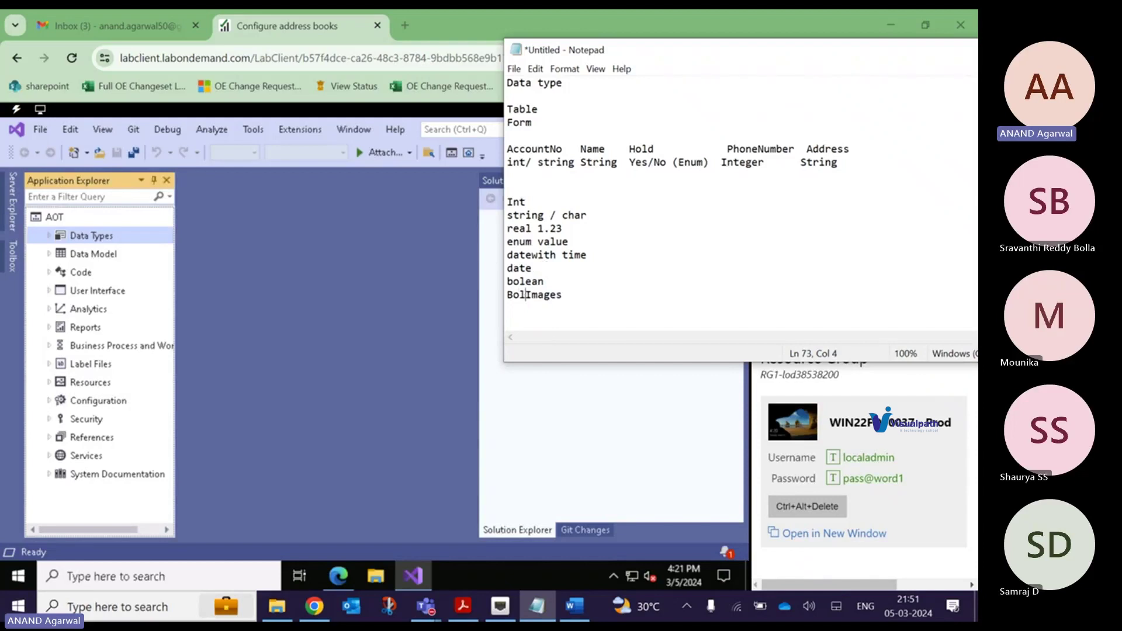
{"action": "key", "text": "Return"}
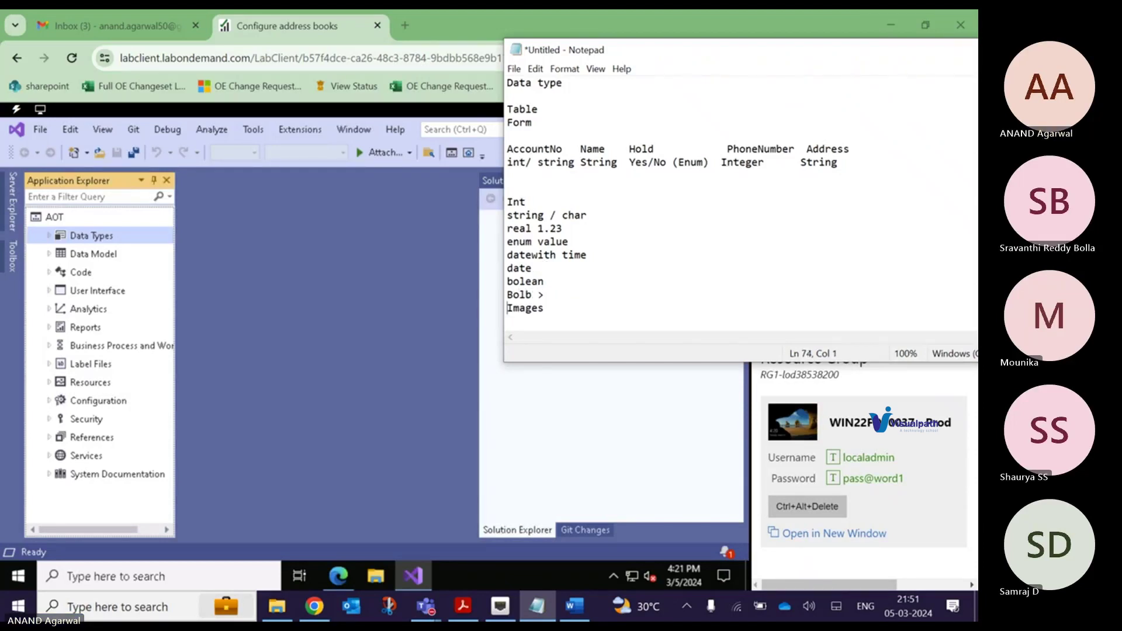
{"action": "key", "text": "End"}
{"action": "key", "text": "Left"}
{"action": "key", "text": "Left"}
{"action": "key", "text": "Left"}
{"action": "key", "text": "Left"}
{"action": "key", "text": "Left"}
{"action": "key", "text": "Left"}
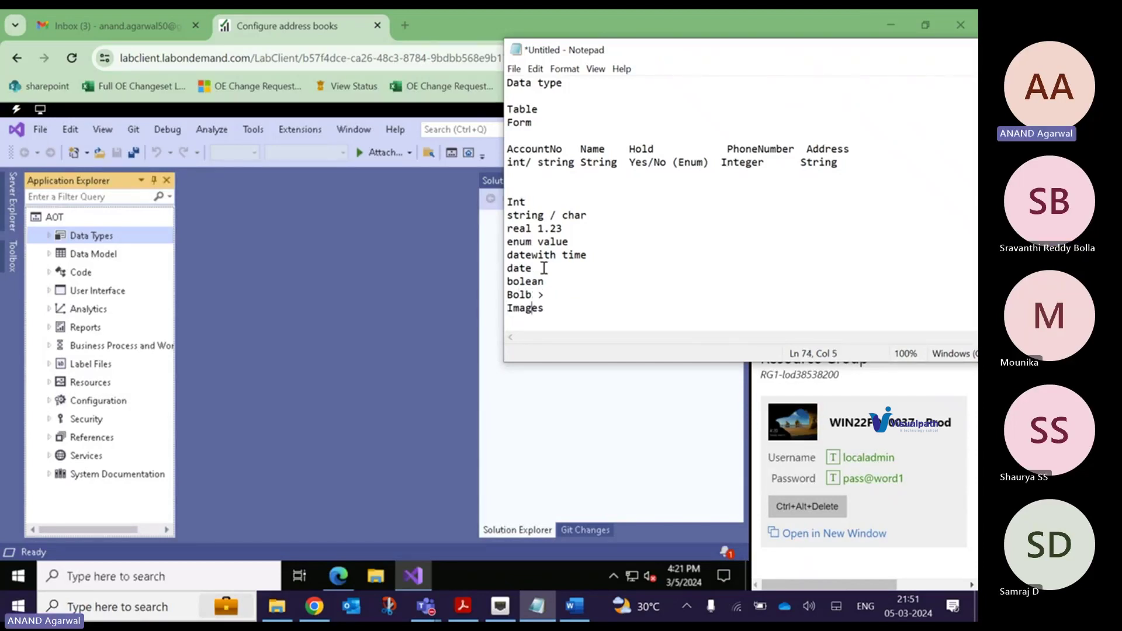
{"action": "key", "text": "BackSpace"}
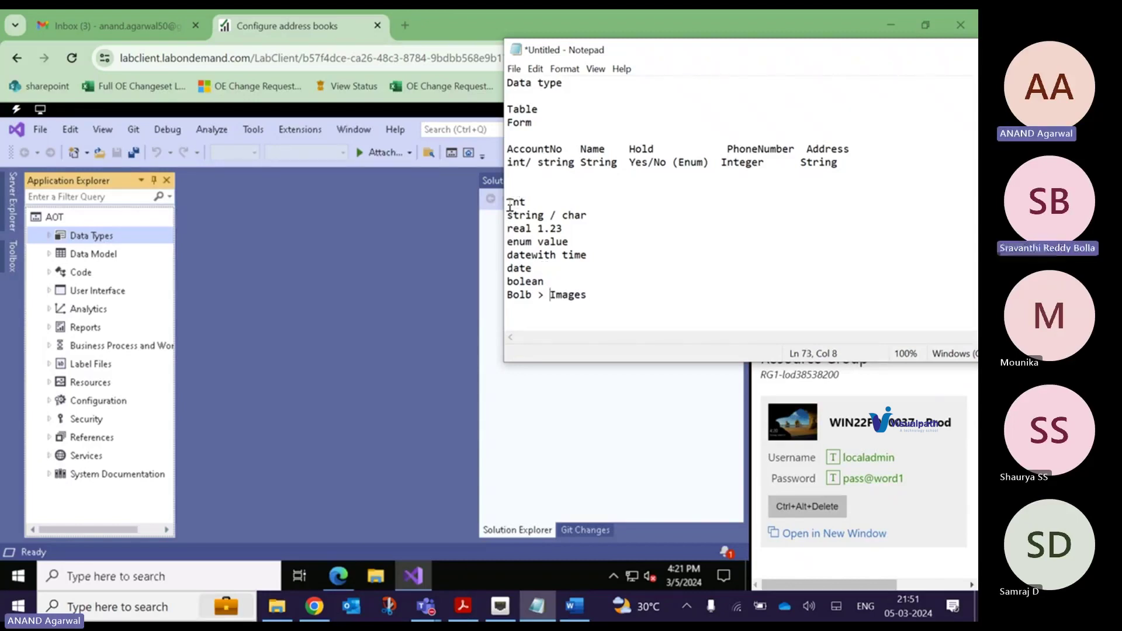
- Highlight the data type list and add the line "Container > array (1D,2D )" at its end
{"action": "left_click_drag", "start_coordinate": [507, 202], "coordinate": [599, 295]}
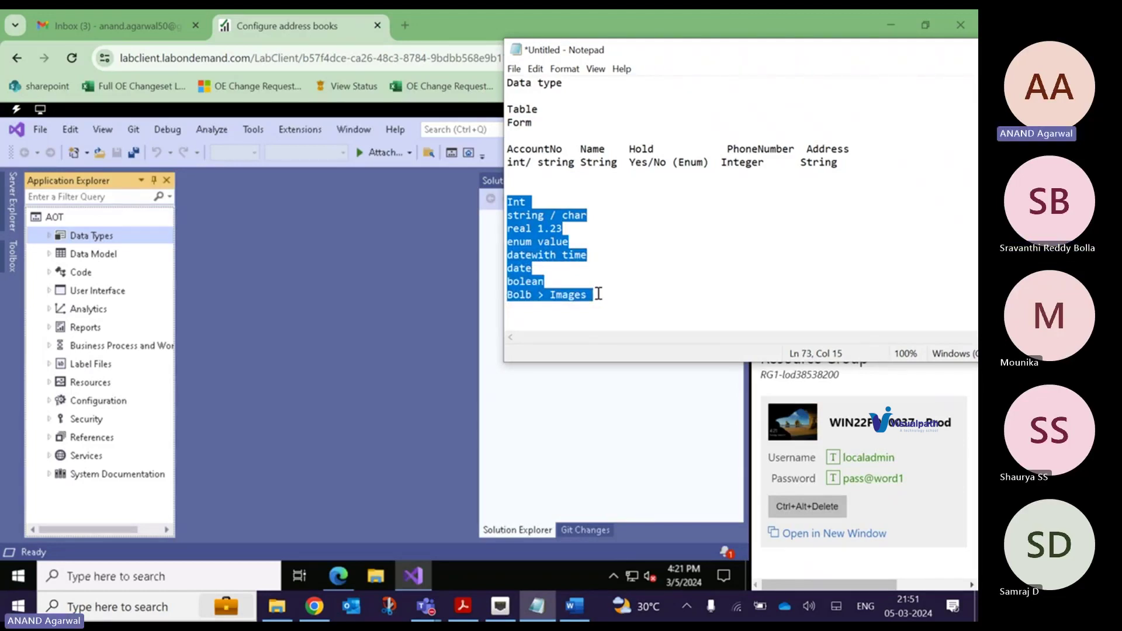
{"action": "left_click", "coordinate": [598, 294]}
{"action": "key", "text": "Return"}
{"action": "type", "text": "C"}
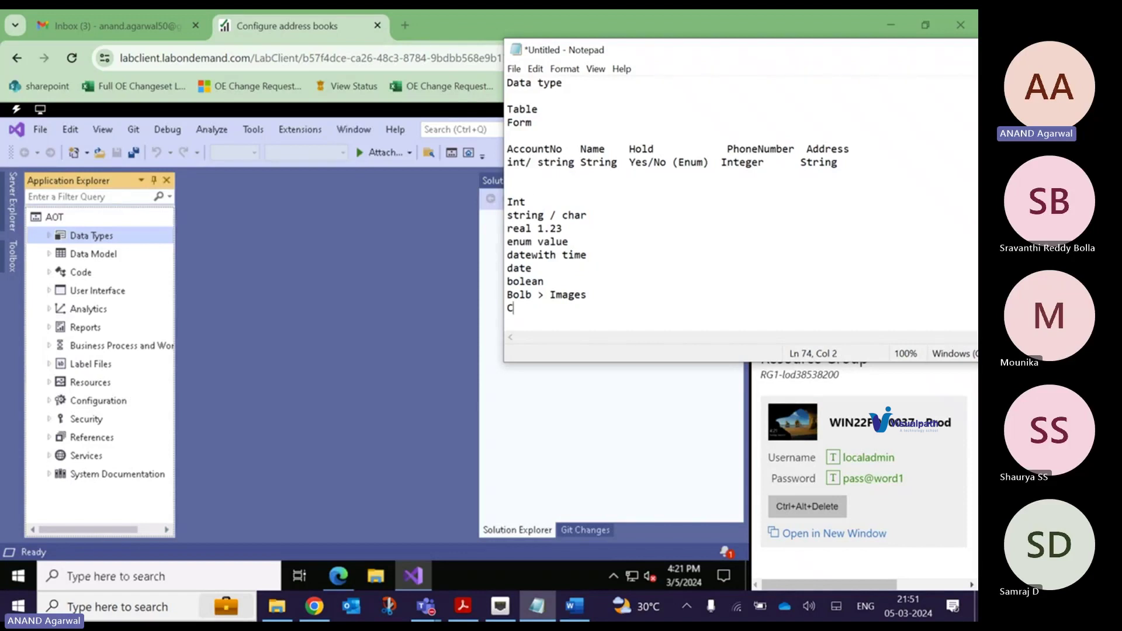
{"action": "type", "text": "ontainer"}
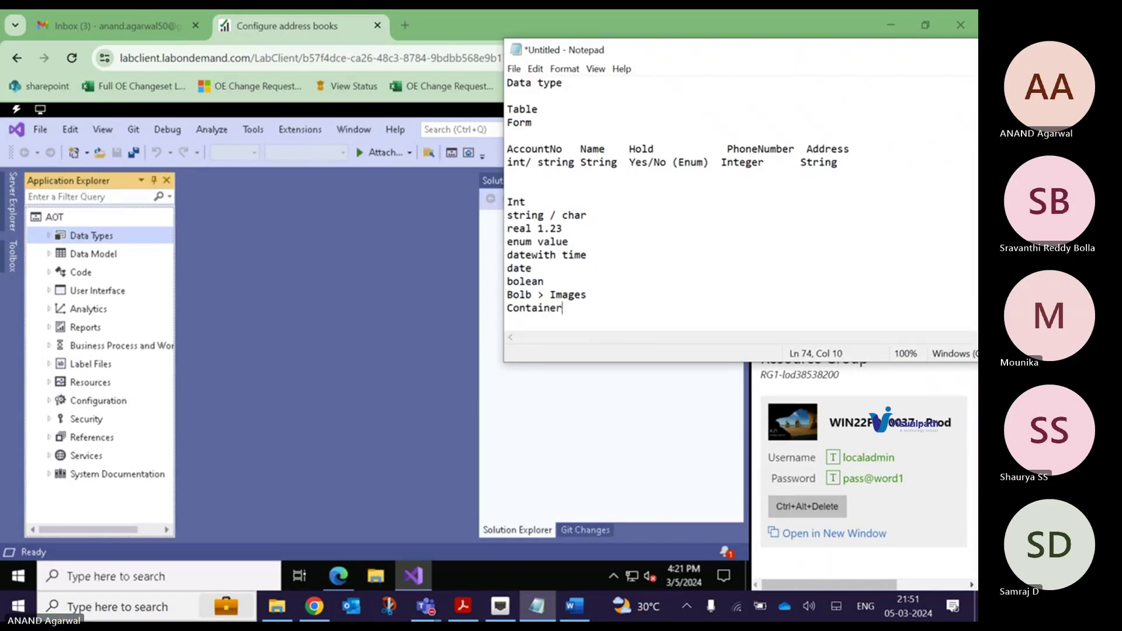
{"action": "type", "text": " > a"}
{"action": "type", "text": "rray "}
{"action": "type", "text": "(1a)"}
{"action": "key", "text": "Left"}
{"action": "type", "text": "1a"}
{"action": "key", "text": "BackSpace"}
{"action": "type", "text": "D,2D"}
{"action": "left_click", "coordinate": [677, 308]}
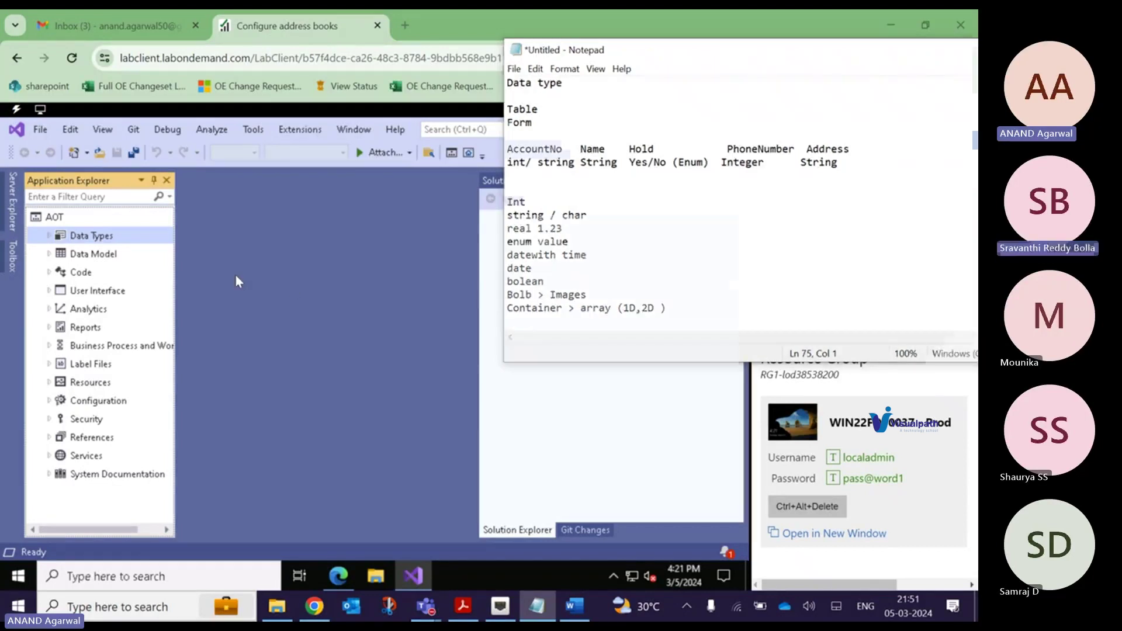
- In Visual Studio, expand Data Model and Tables in the AOT and open the AbbreviationsStaging table in the table browser
{"action": "left_click", "coordinate": [234, 274]}
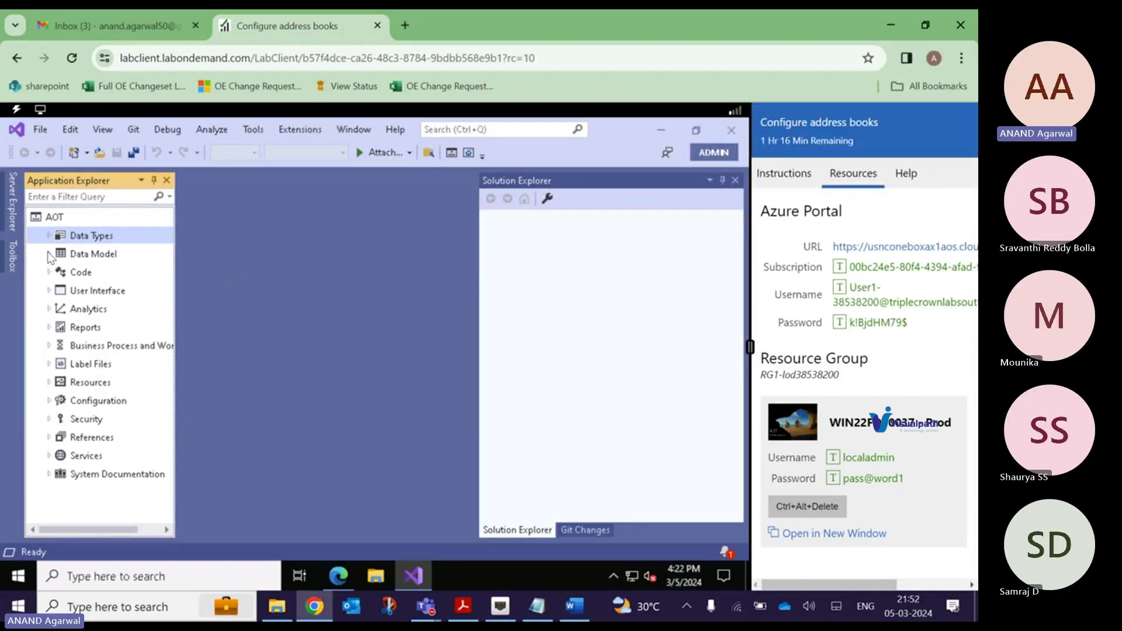
{"action": "left_click", "coordinate": [48, 254]}
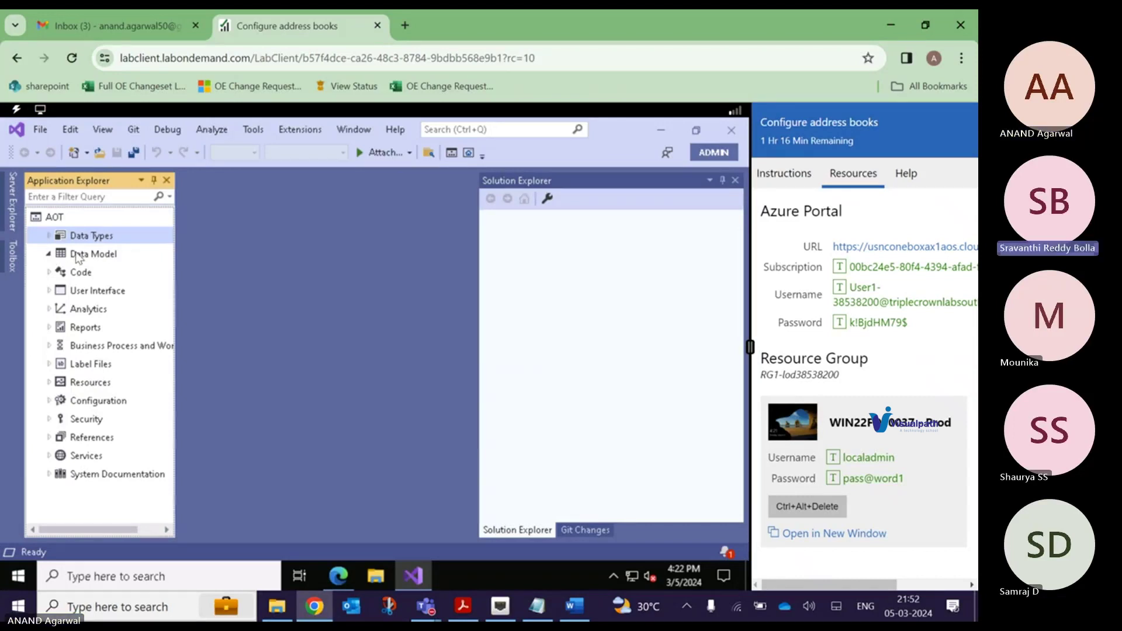
{"action": "left_click", "coordinate": [77, 258]}
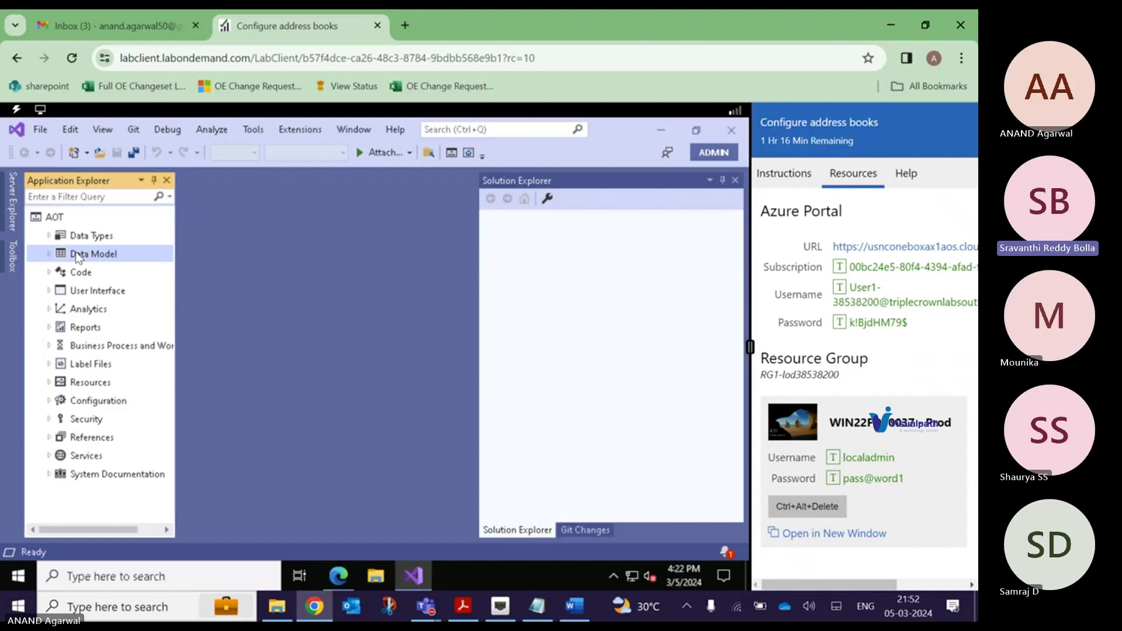
{"action": "double_click", "coordinate": [77, 256]}
{"action": "left_click", "coordinate": [91, 273]}
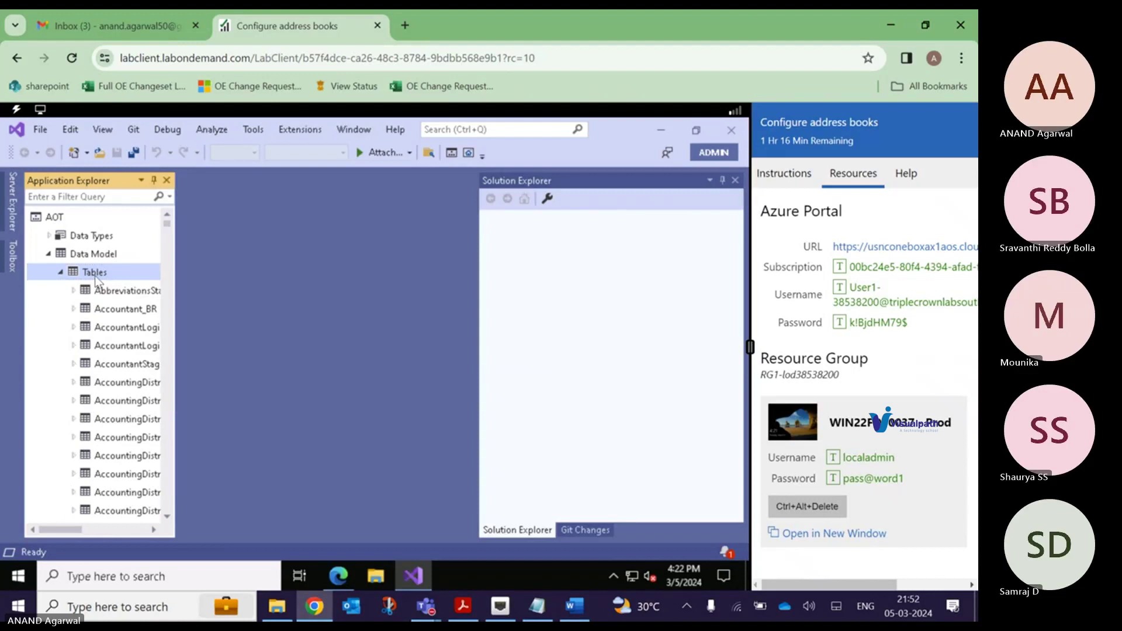
{"action": "left_click", "coordinate": [104, 293]}
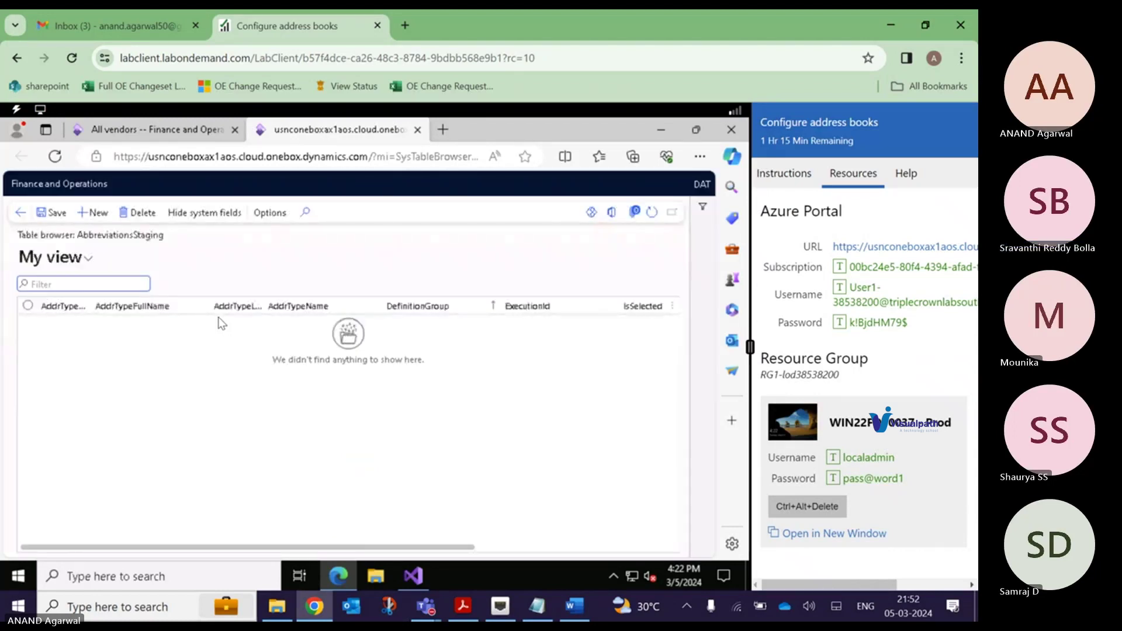
- Minimize the table browser window and switch back to Visual Studio
{"action": "left_click", "coordinate": [662, 135]}
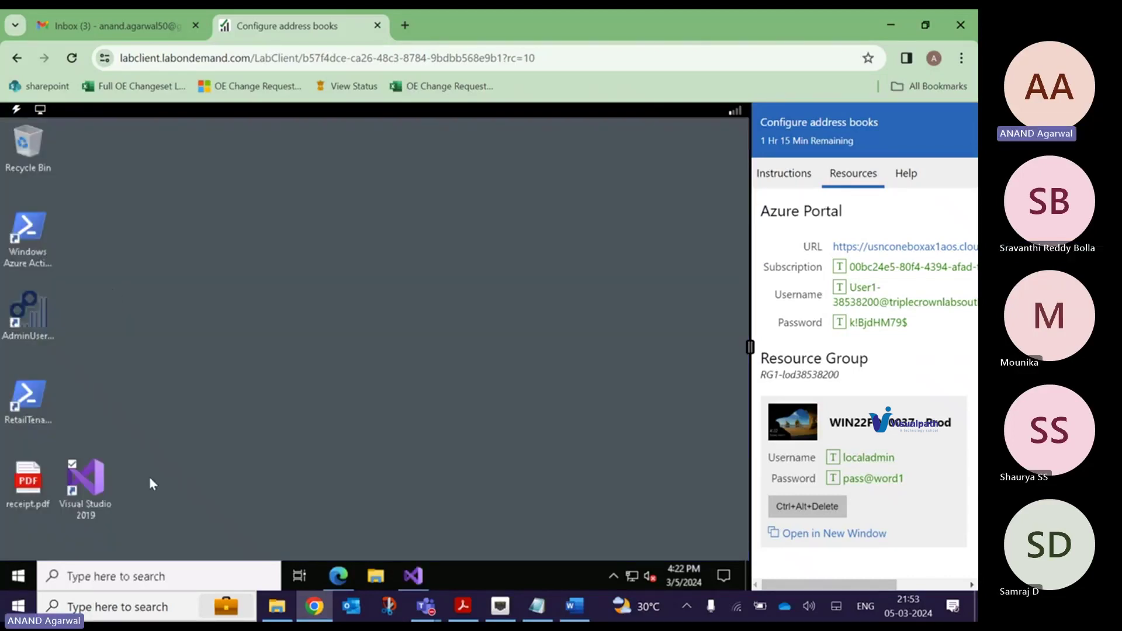
{"action": "right_click", "coordinate": [150, 483]}
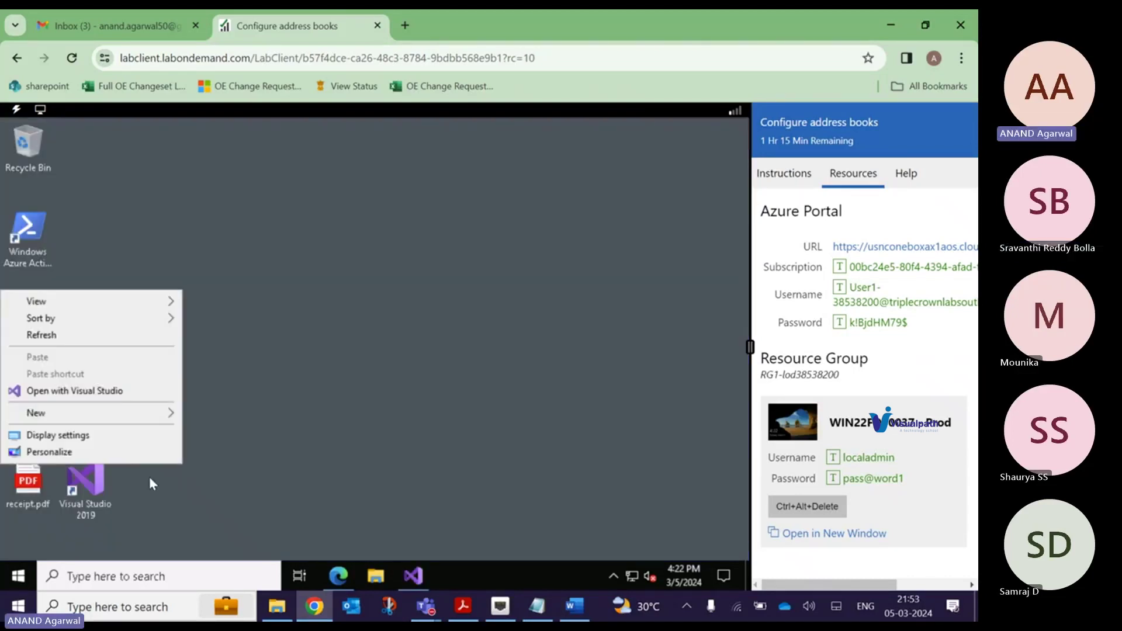
{"action": "left_click", "coordinate": [414, 575]}
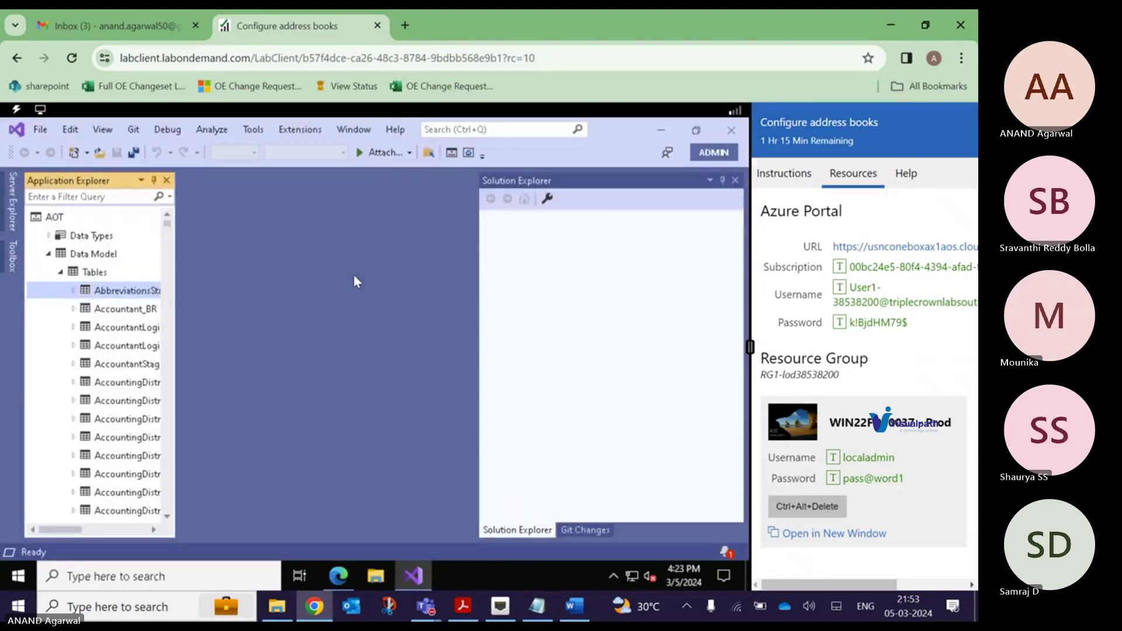
- Open the AbbreviationsStaging table in the designer from the Tables node of the AOT
{"action": "right_click", "coordinate": [100, 296]}
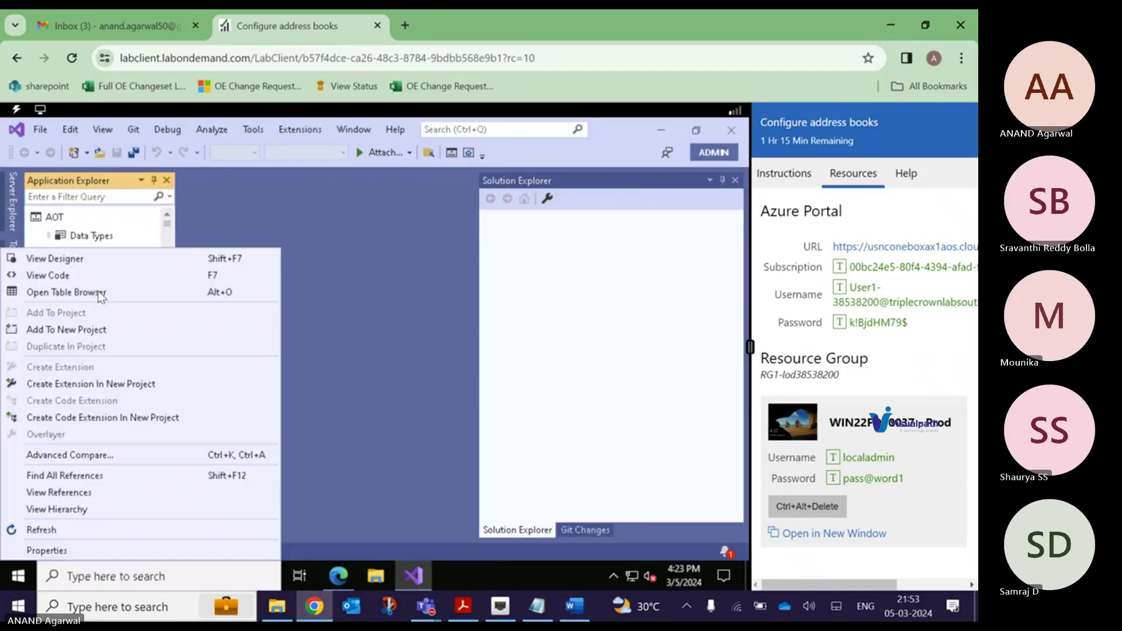
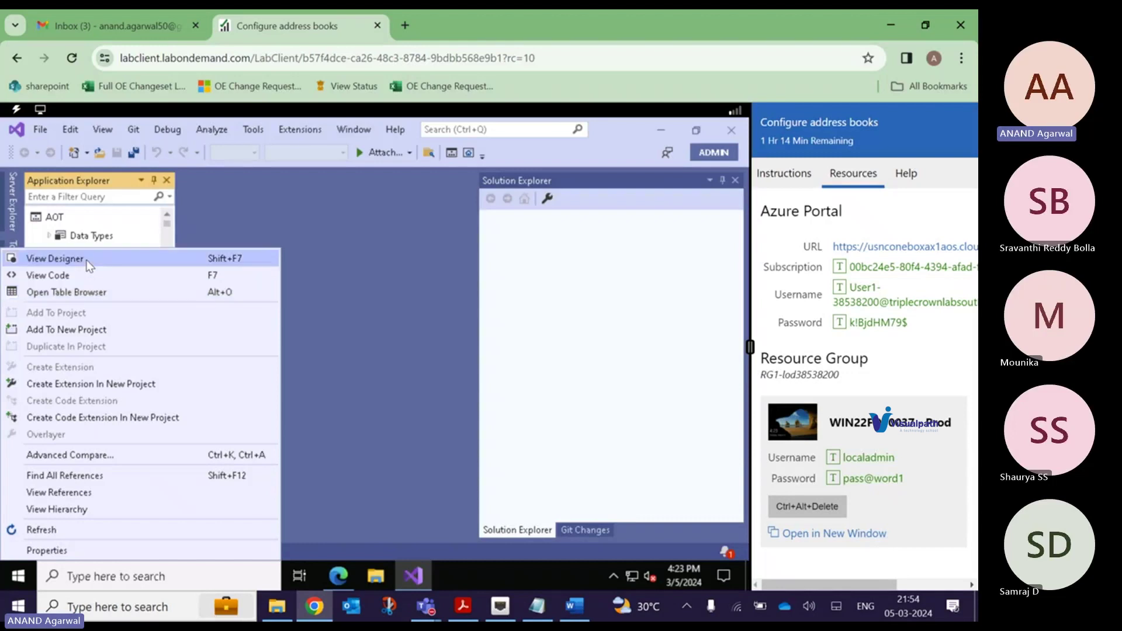
{"action": "left_click", "coordinate": [87, 263]}
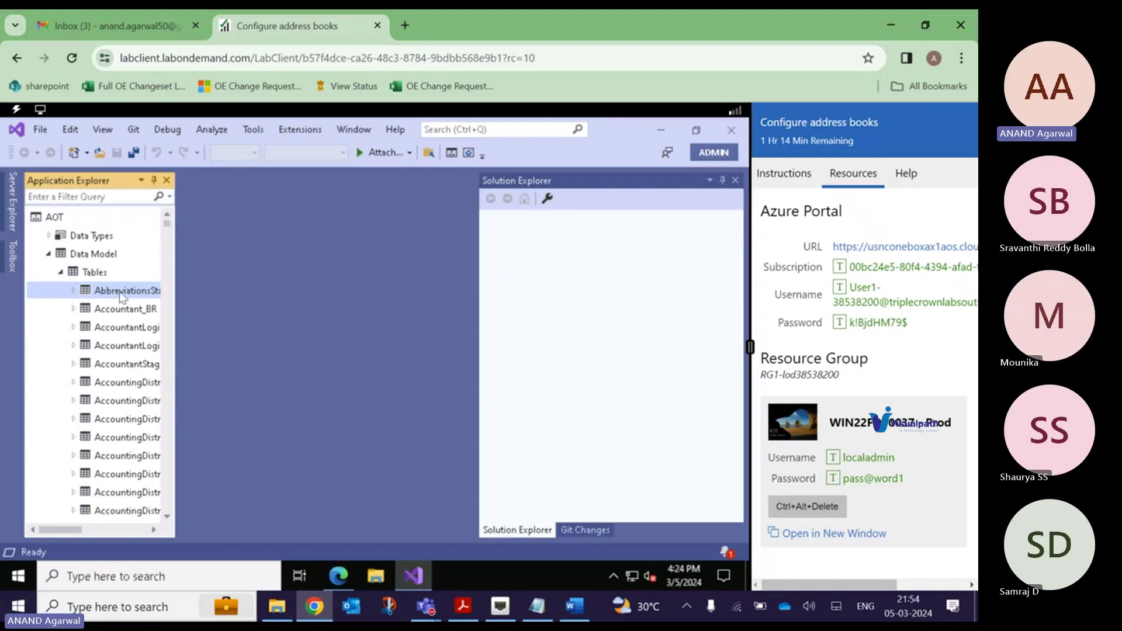
{"action": "key", "text": "shift+F10"}
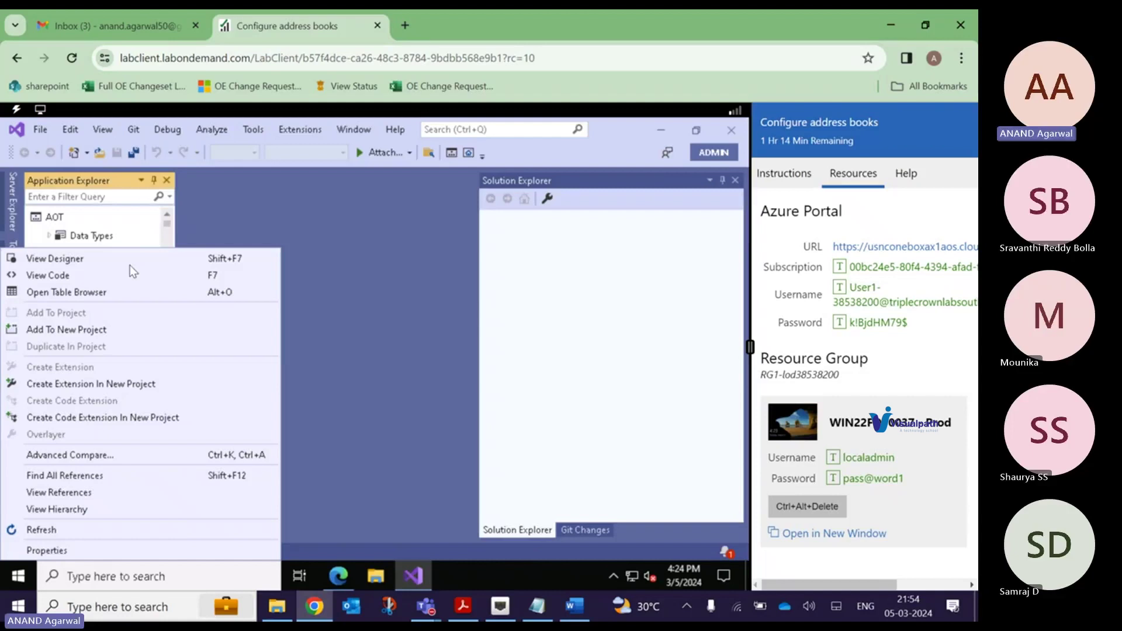
{"action": "left_click", "coordinate": [116, 292]}
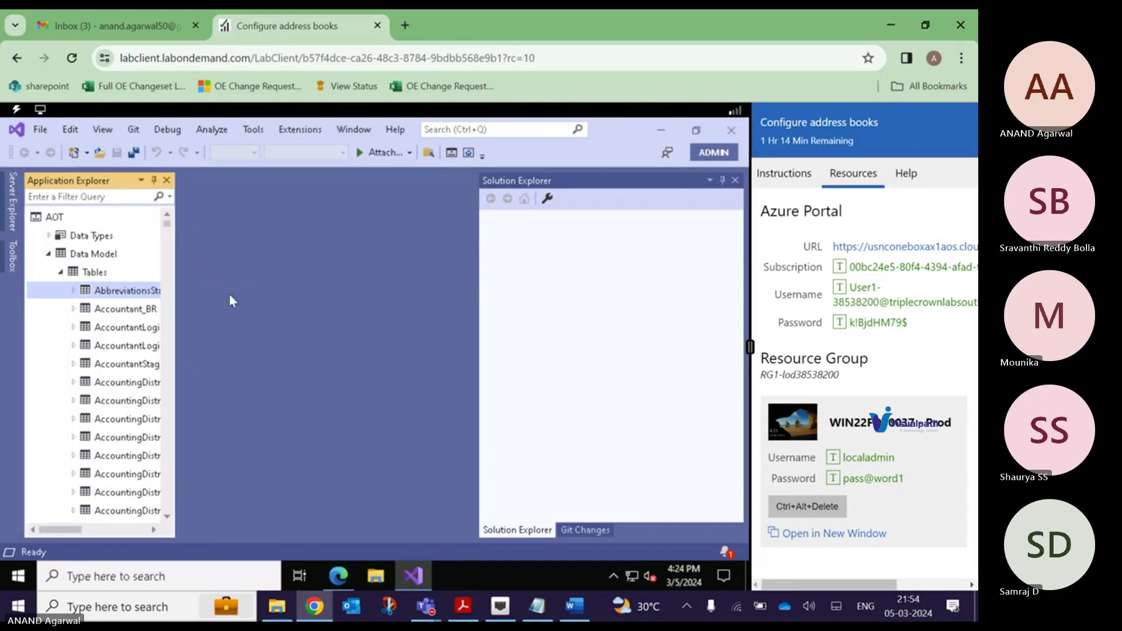
{"action": "double_click", "coordinate": [142, 295]}
{"action": "left_click", "coordinate": [237, 252]}
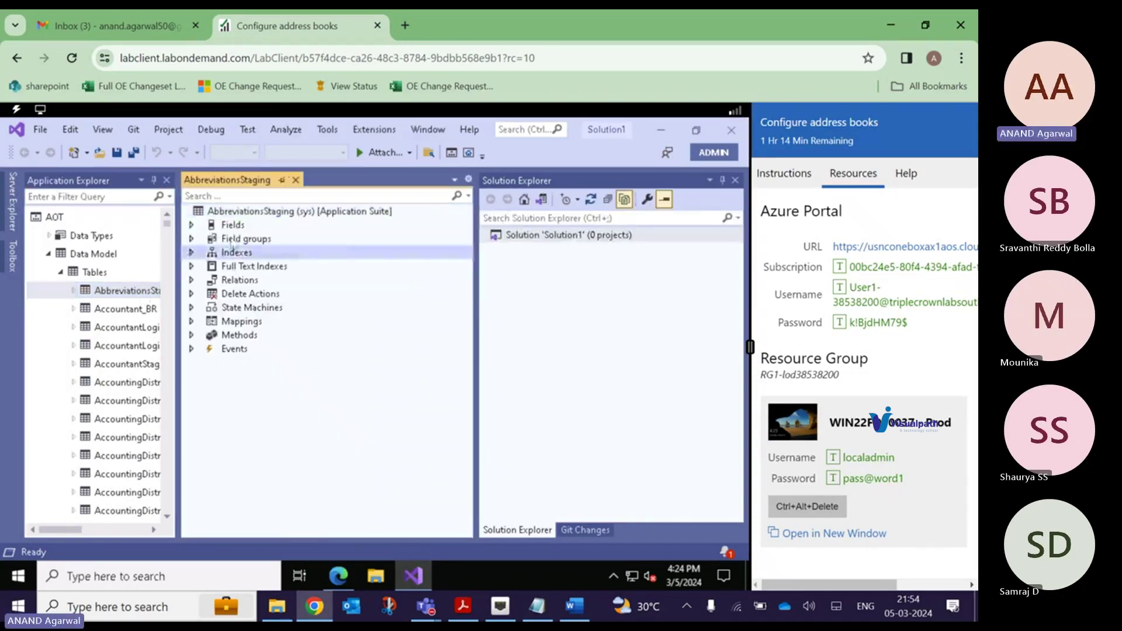
- Expand the Fields node of AbbreviationsStaging and display the data types offered for a new field
{"action": "right_click", "coordinate": [131, 291]}
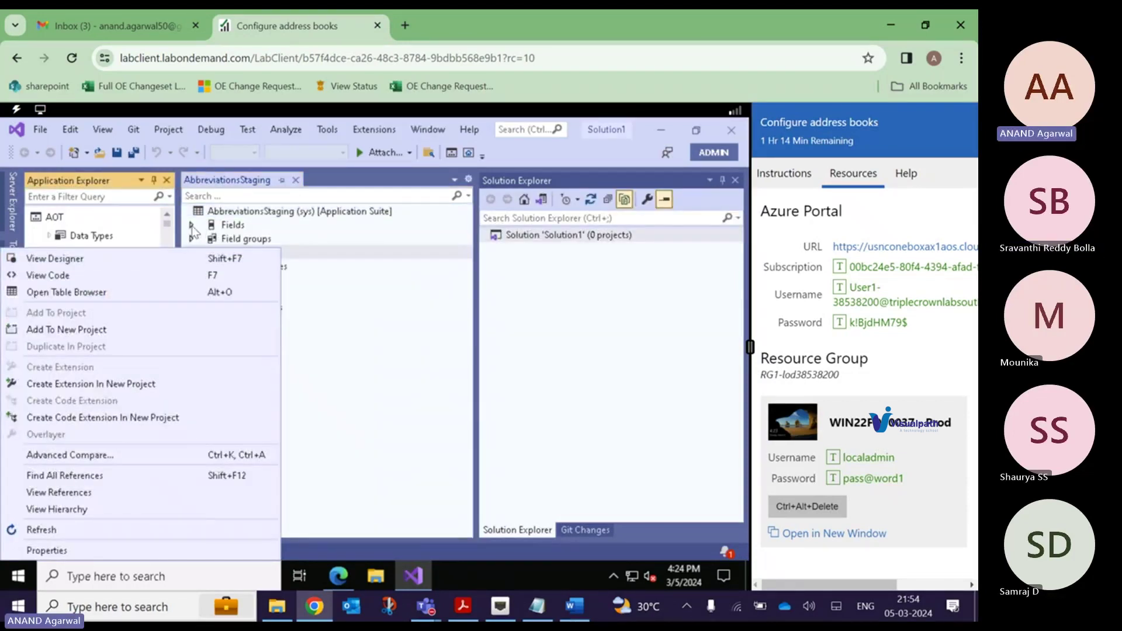
{"action": "left_click", "coordinate": [224, 232]}
{"action": "double_click", "coordinate": [225, 228]}
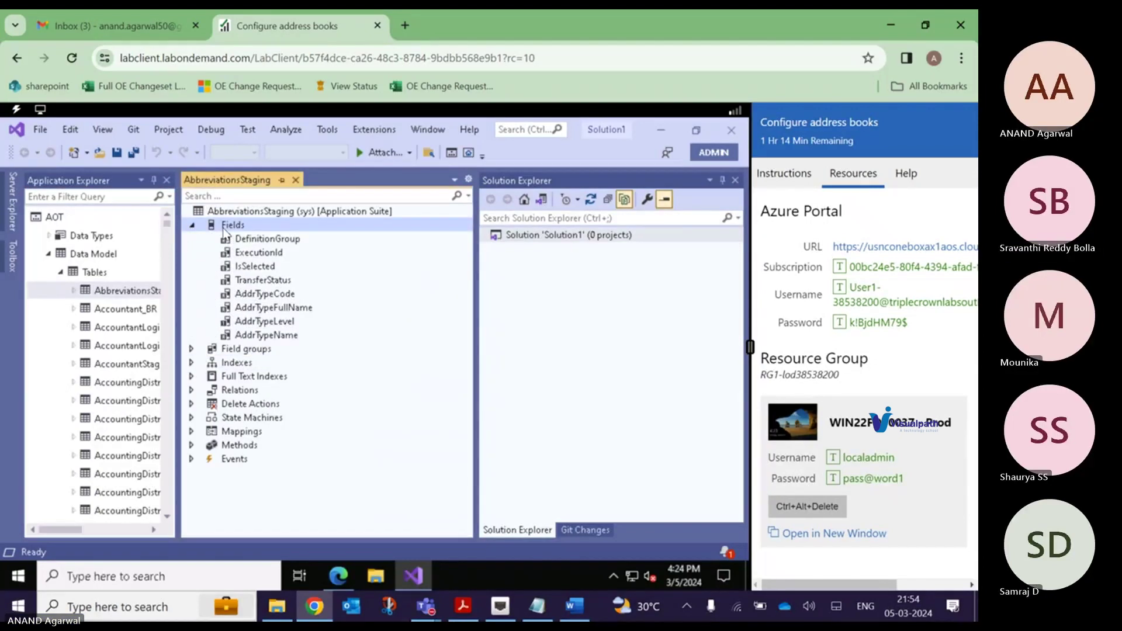
{"action": "right_click", "coordinate": [223, 232]}
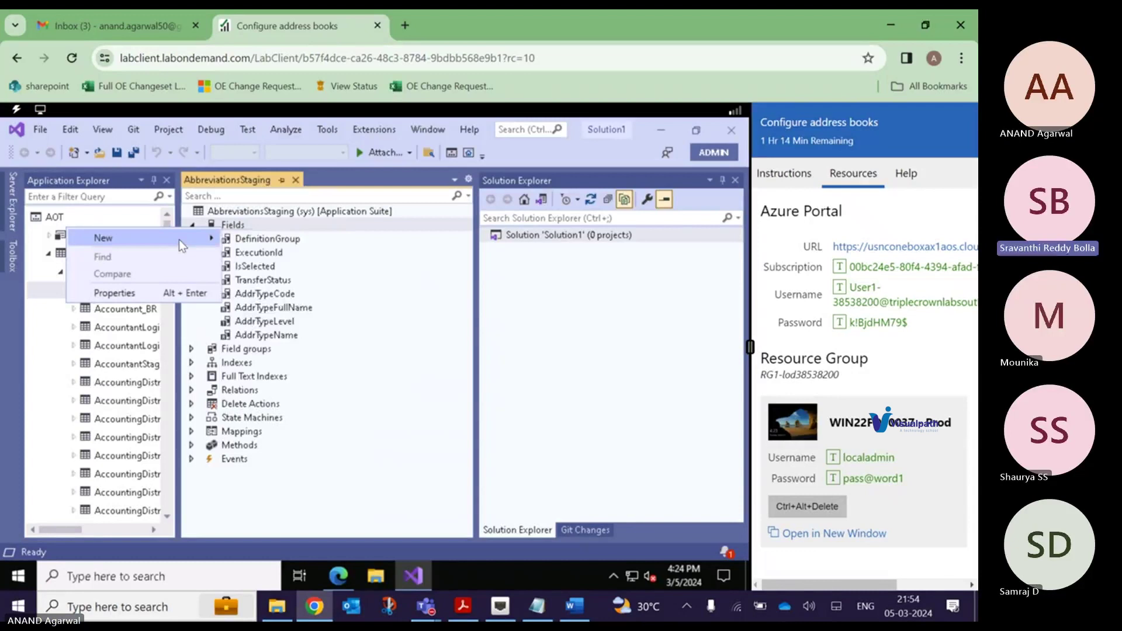
{"action": "mouse_move", "coordinate": [179, 239]}
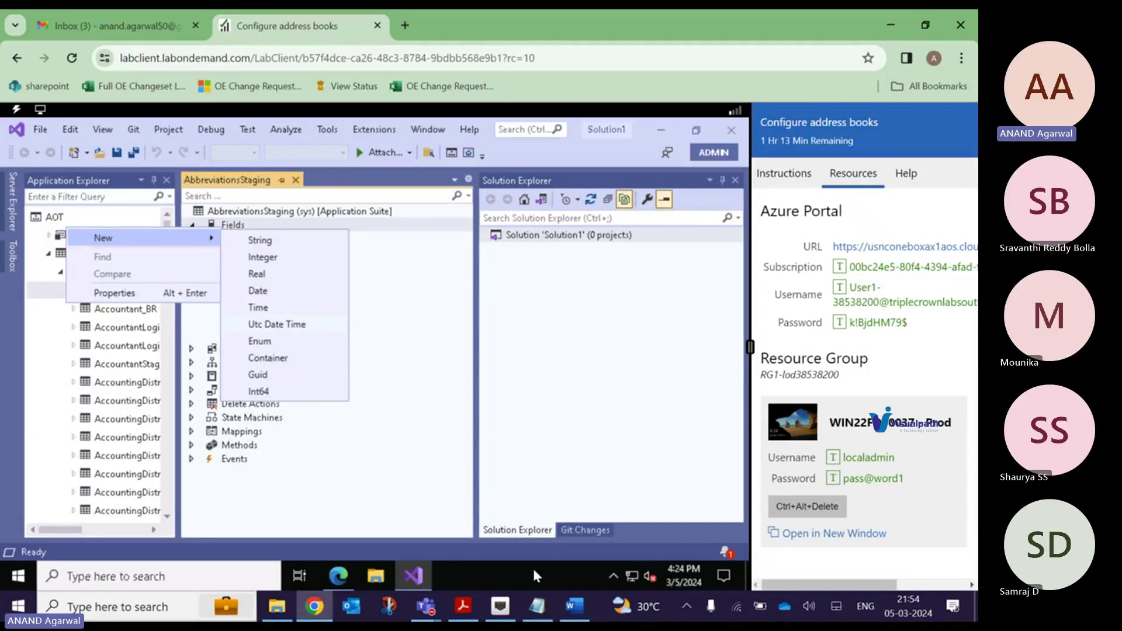
- Switch to the Notepad notes and add the line "Int64 > recId" below the Container entry
{"action": "left_click", "coordinate": [537, 606]}
{"action": "left_click", "coordinate": [667, 308]}
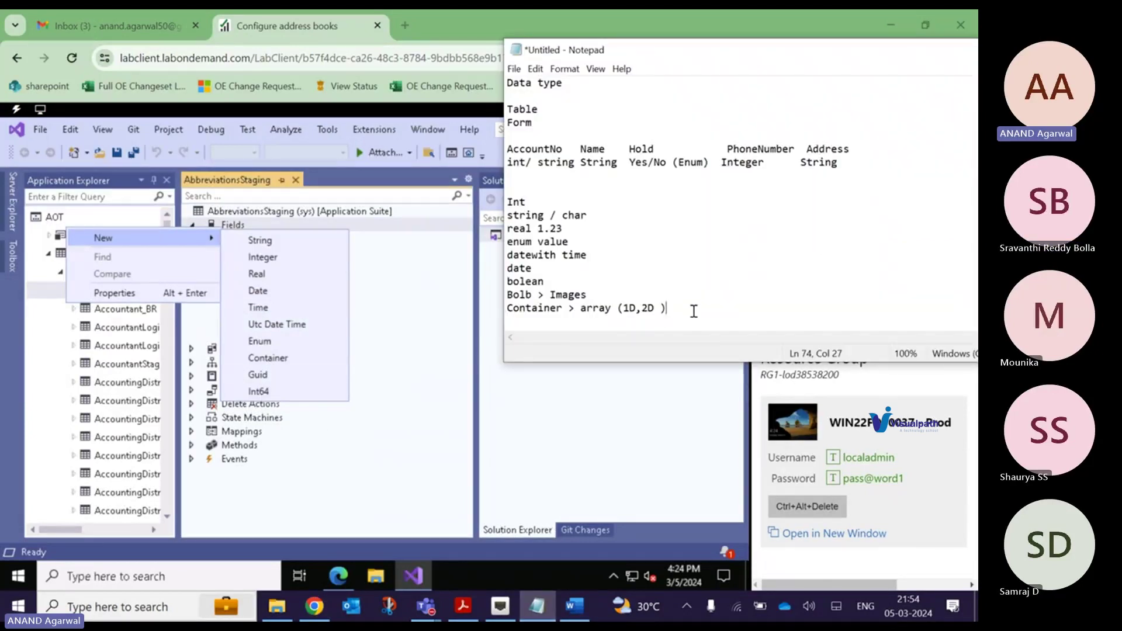
{"action": "key", "text": "Return"}
{"action": "type", "text": "Int64 > recId"}
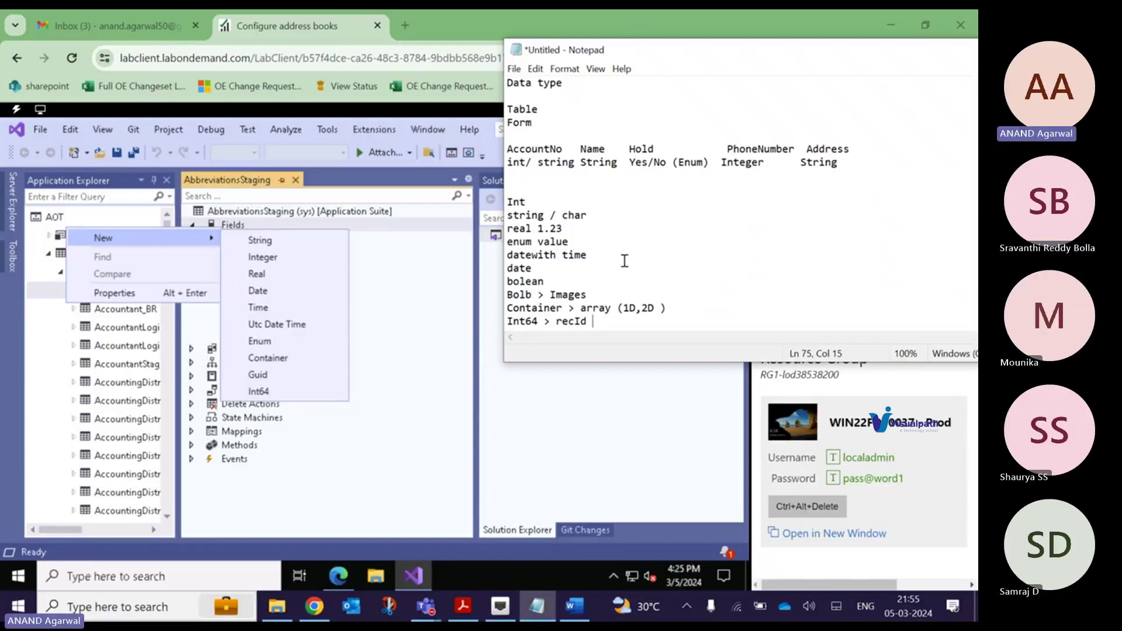
- Add the column name "RecordId" after Address in the field name row of the notes
{"action": "left_click", "coordinate": [569, 172]}
{"action": "left_click", "coordinate": [874, 149]}
{"action": "key", "text": "End"}
{"action": "type", "text": "RecordId"}
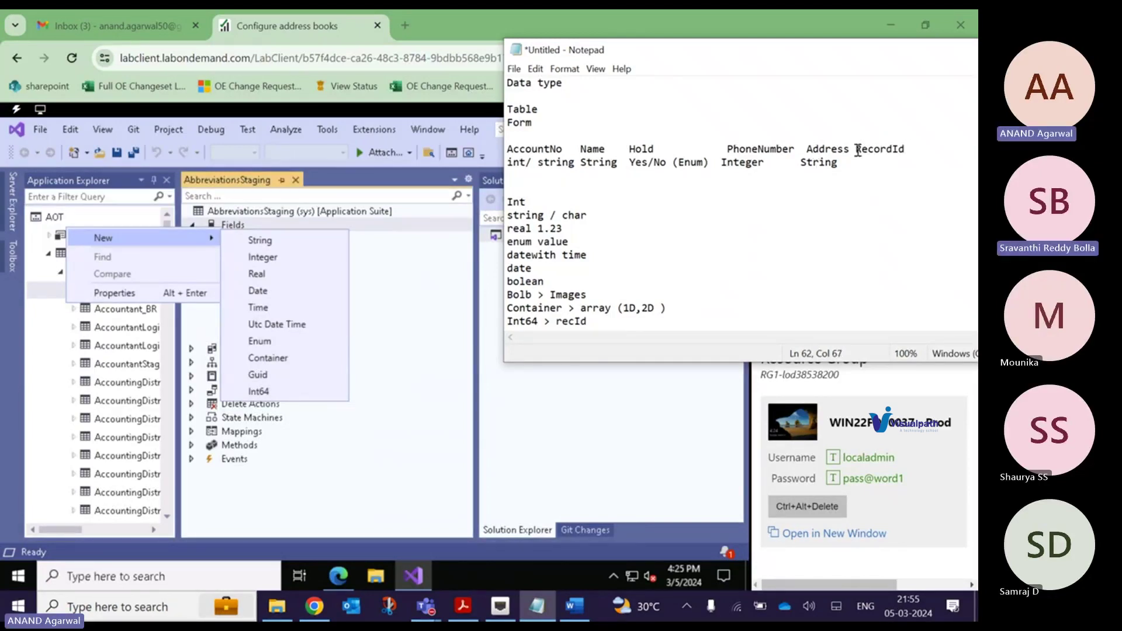
- Highlight the field names from AccountNo to Address, followed by the "Int64 > recId" entry in the notes
{"action": "left_click_drag", "start_coordinate": [855, 149], "coordinate": [509, 136]}
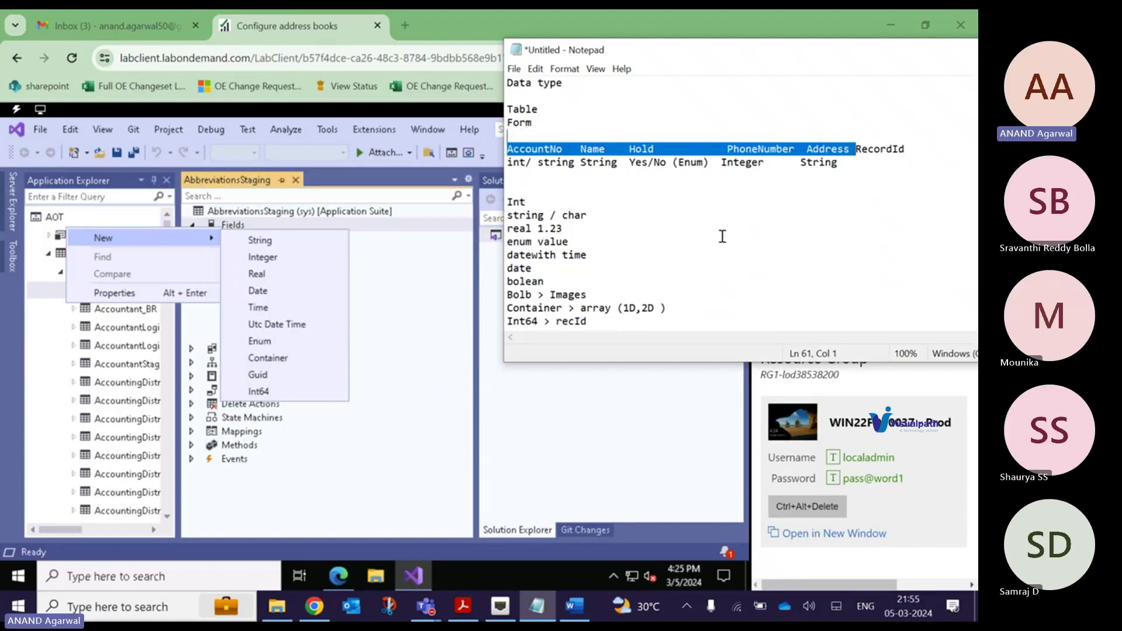
{"action": "left_click", "coordinate": [592, 323]}
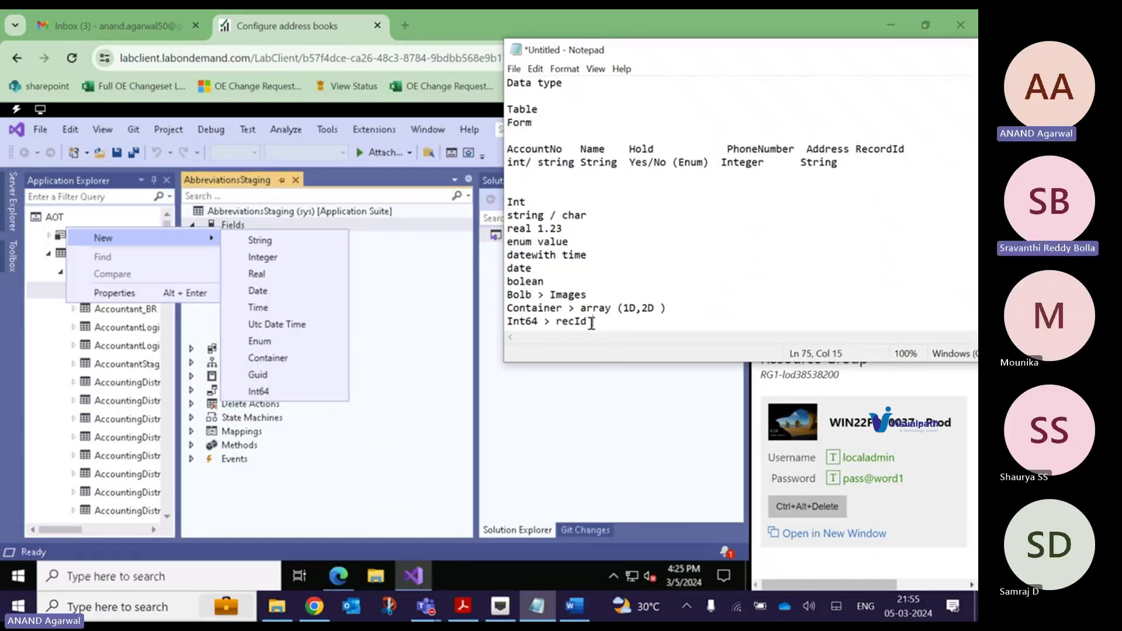
{"action": "key", "text": "shift+Home"}
{"action": "left_click", "coordinate": [592, 323]}
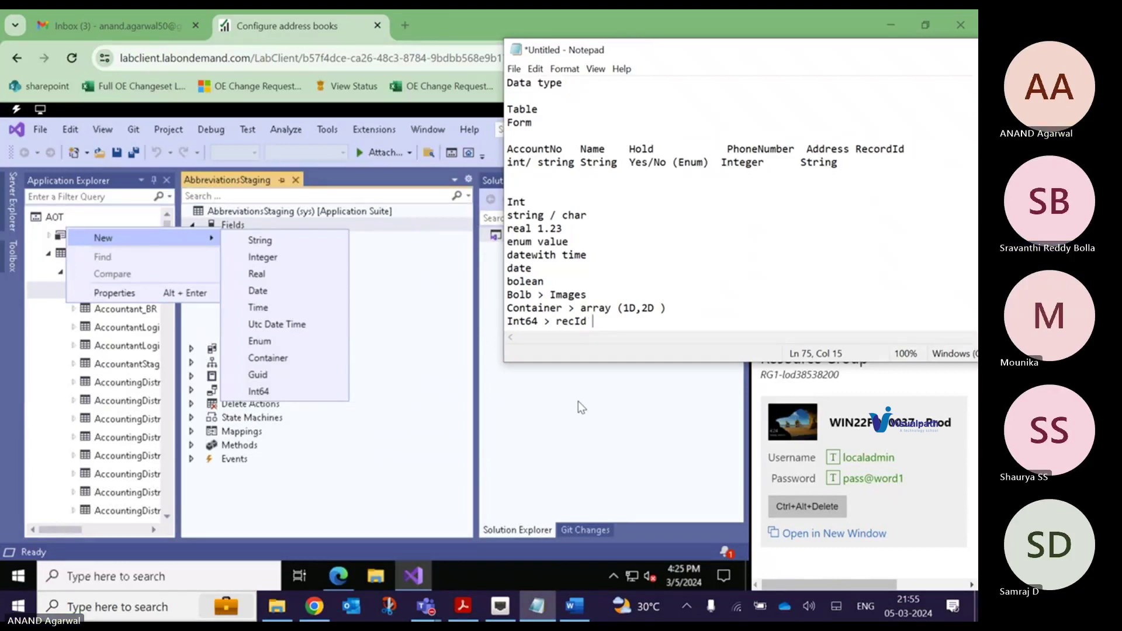
{"action": "left_click", "coordinate": [430, 606]}
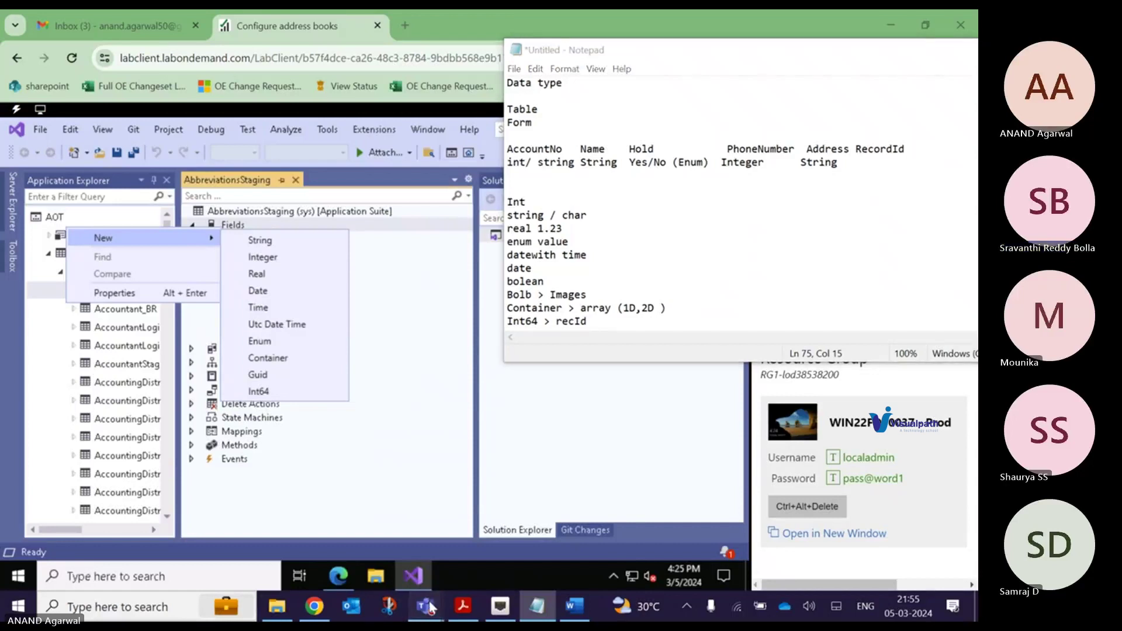
- Add blank lines below the "Int64 > recId" entry in the notes and make the Notepad window taller
{"action": "left_click", "coordinate": [476, 542]}
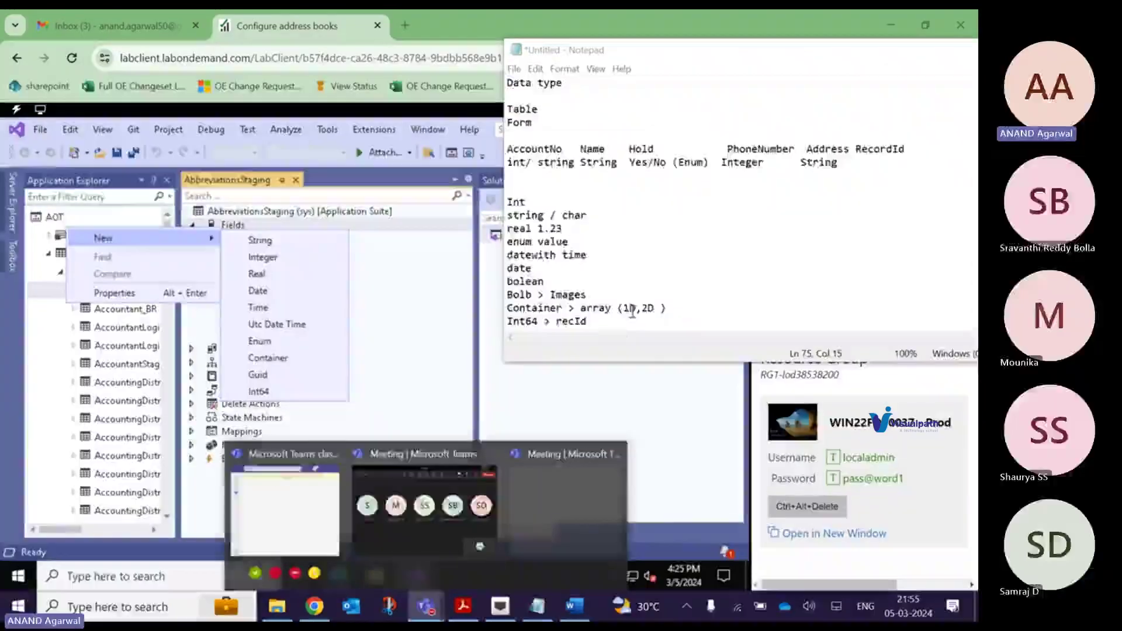
{"action": "left_click", "coordinate": [624, 328]}
{"action": "key", "text": "Return"}
{"action": "key", "text": "Return"}
{"action": "key", "text": "Return"}
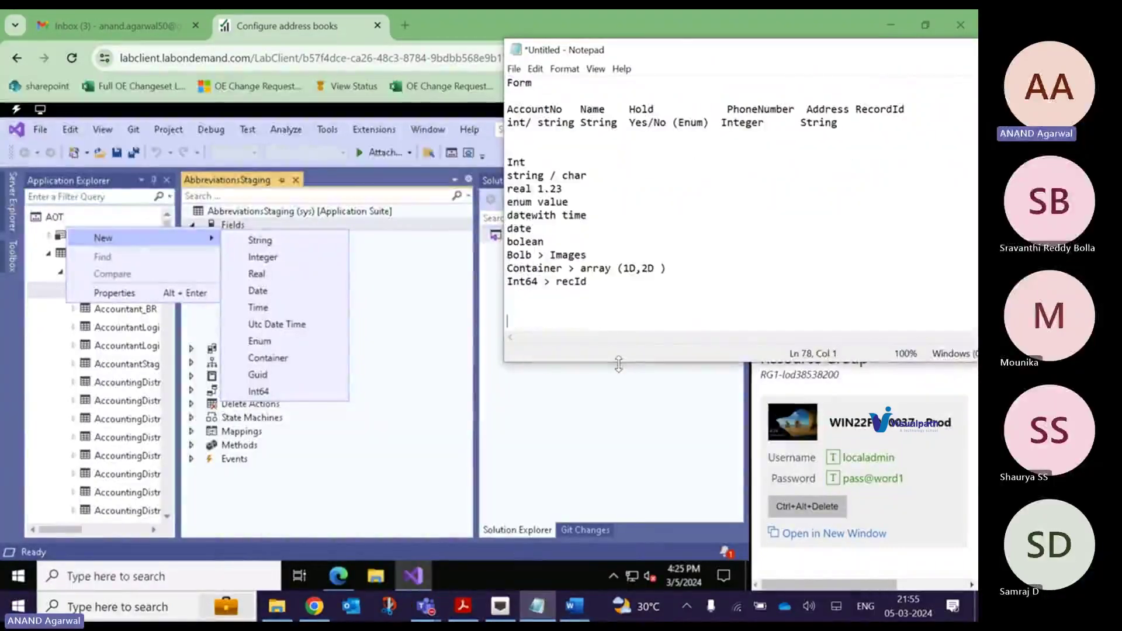
{"action": "left_click_drag", "start_coordinate": [619, 363], "coordinate": [628, 483]}
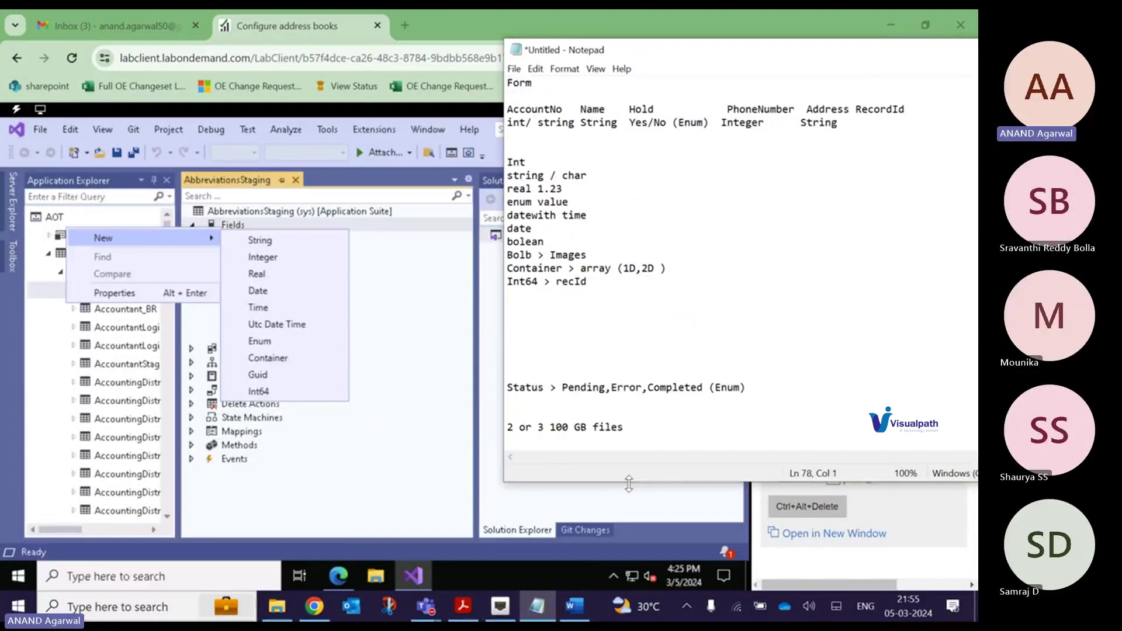
- Add the entry "2) EDT" a few lines below the "Int64 > recId" line in the notes
{"action": "left_click", "coordinate": [596, 281]}
{"action": "key", "text": "Return"}
{"action": "key", "text": "Return"}
{"action": "key", "text": "Return"}
{"action": "type", "text": "2) "}
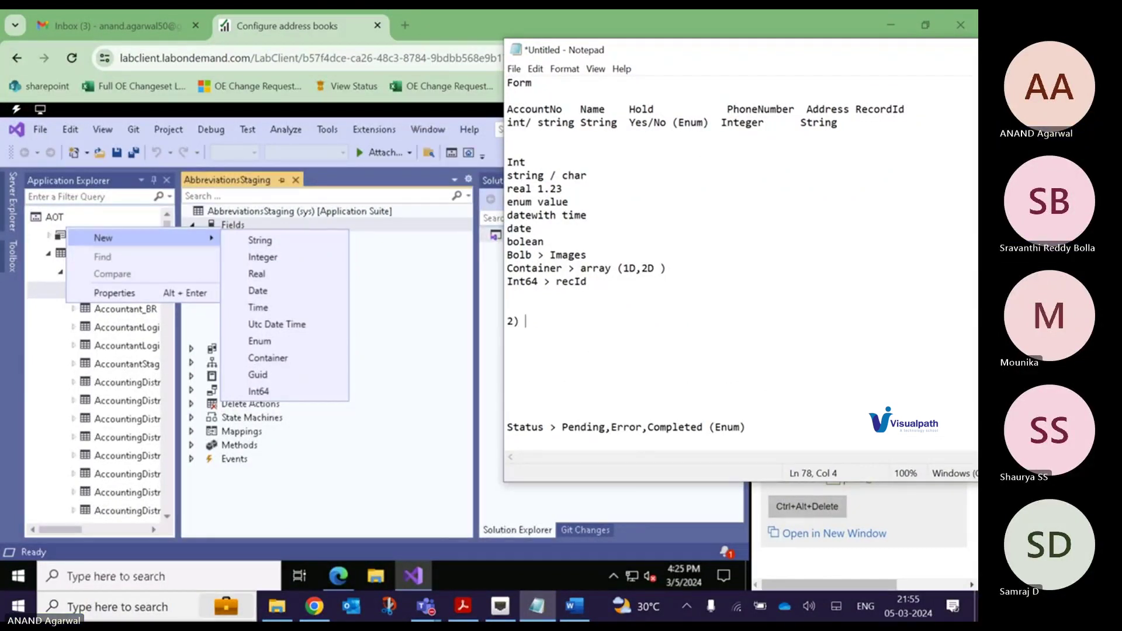
{"action": "type", "text": "EDT"}
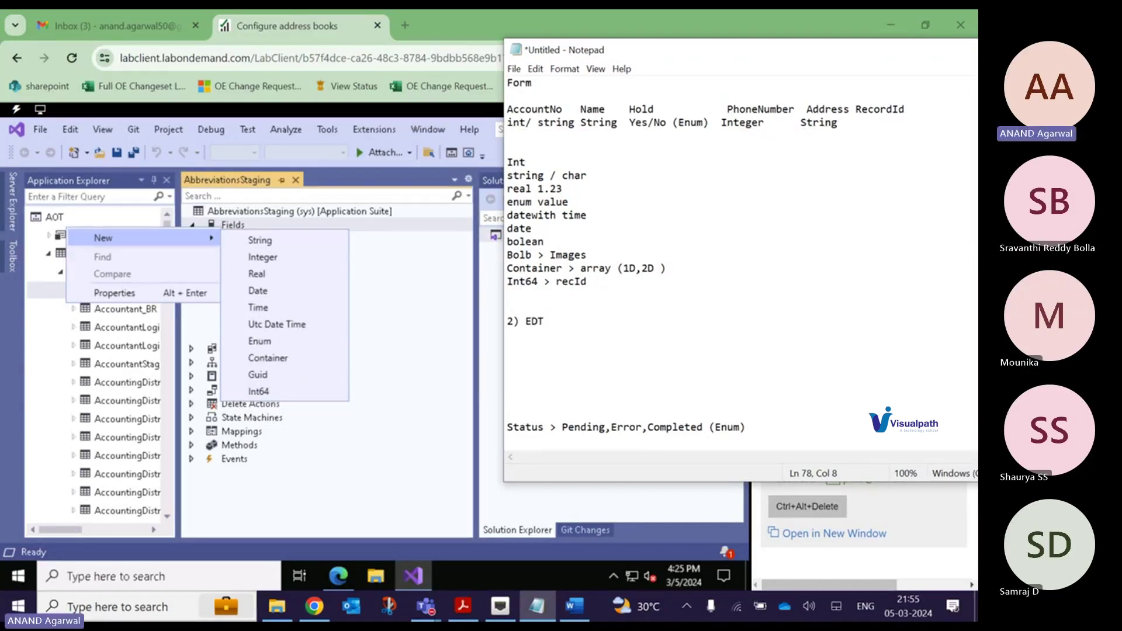
- Highlight the data types from string to Int64 and complete the EDT entry with "> Extended version of Primitive DT"
{"action": "left_click_drag", "start_coordinate": [507, 175], "coordinate": [612, 283]}
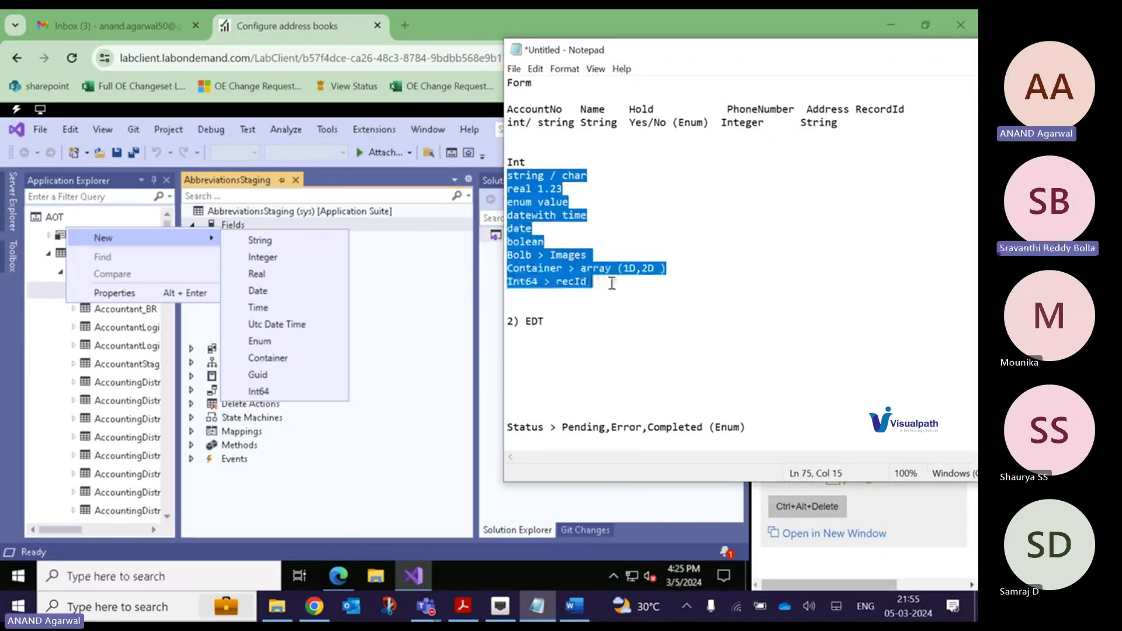
{"action": "left_click", "coordinate": [566, 319]}
{"action": "type", "text": "> "}
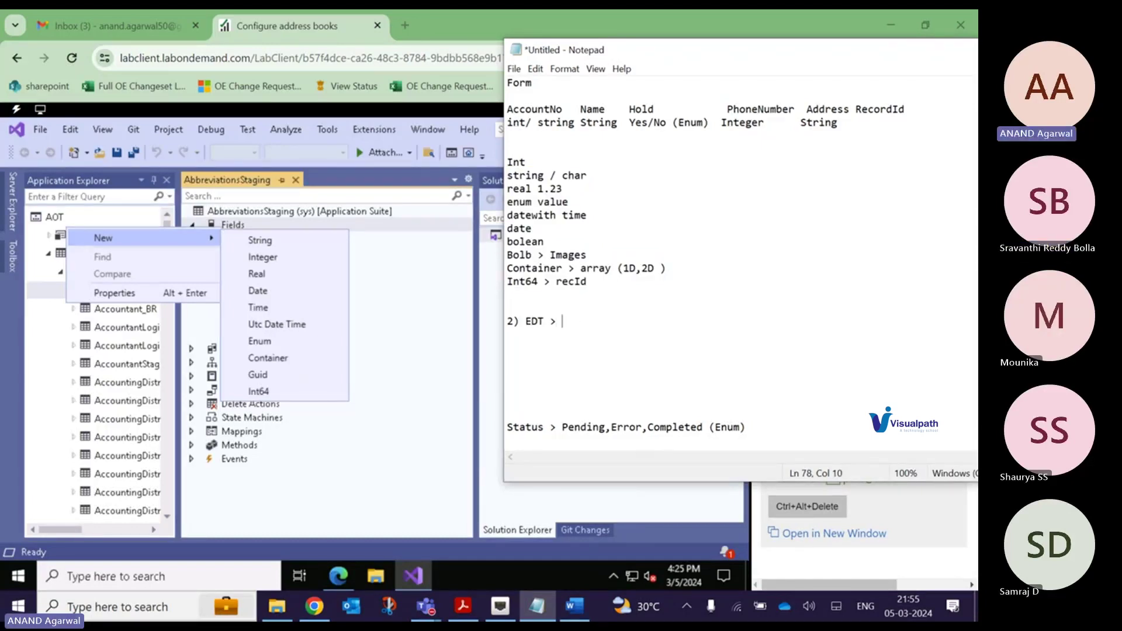
{"action": "type", "text": "Extend"}
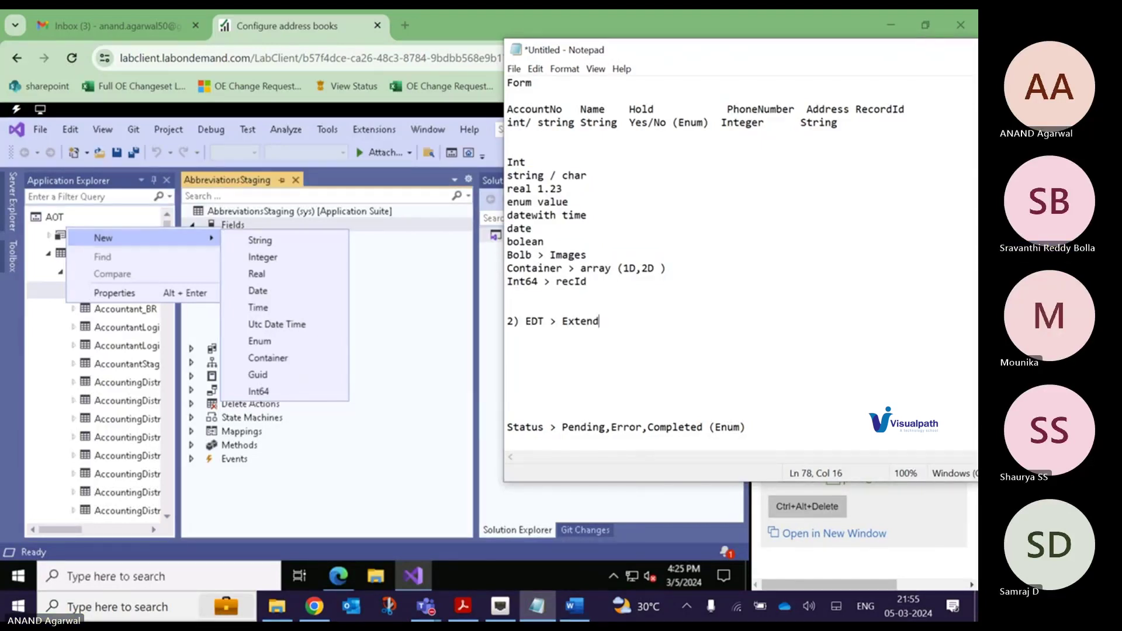
{"action": "type", "text": "ed version of Pri"}
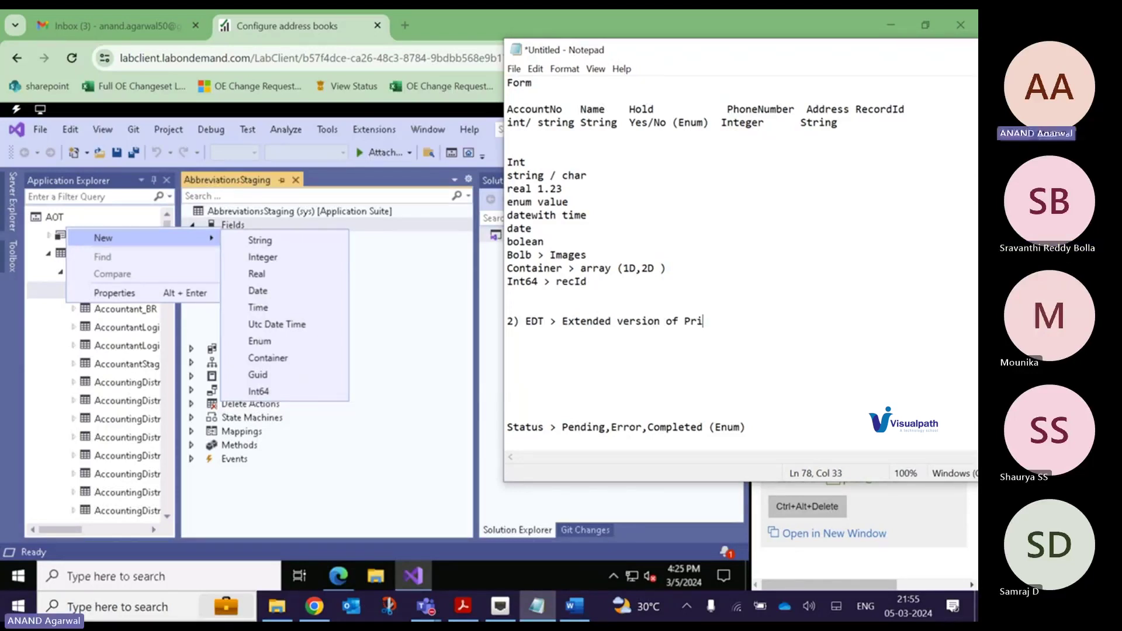
{"action": "type", "text": "mitive DT"}
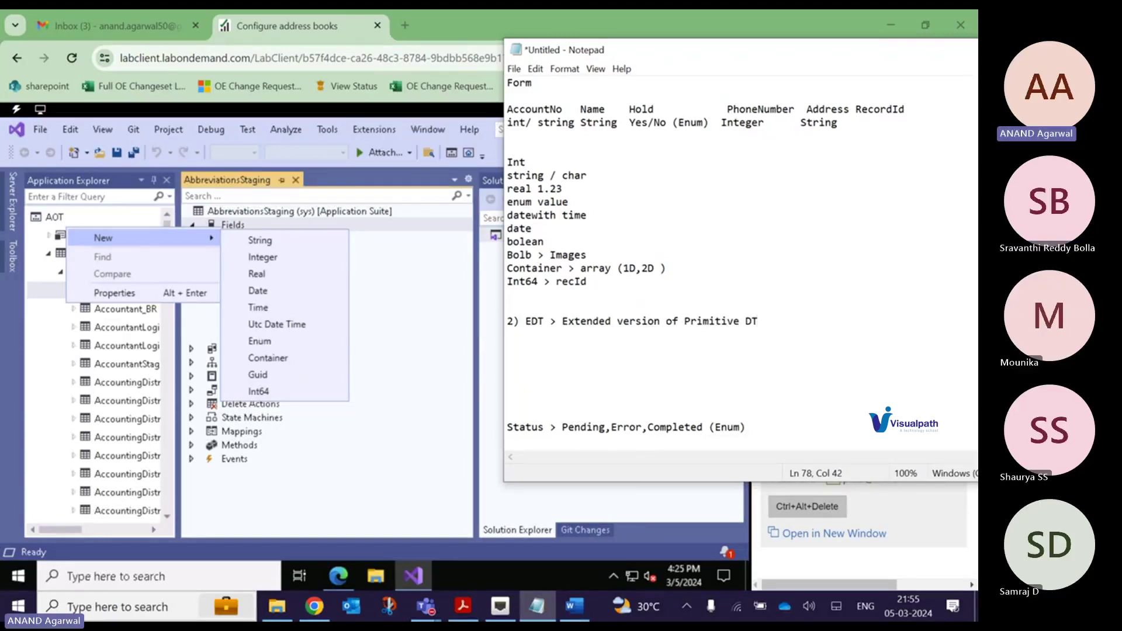
- Add the line "3) Enum > bolean > Yes/No" below the EDT entry, copying "bolean" from the data type list
{"action": "key", "text": "Return"}
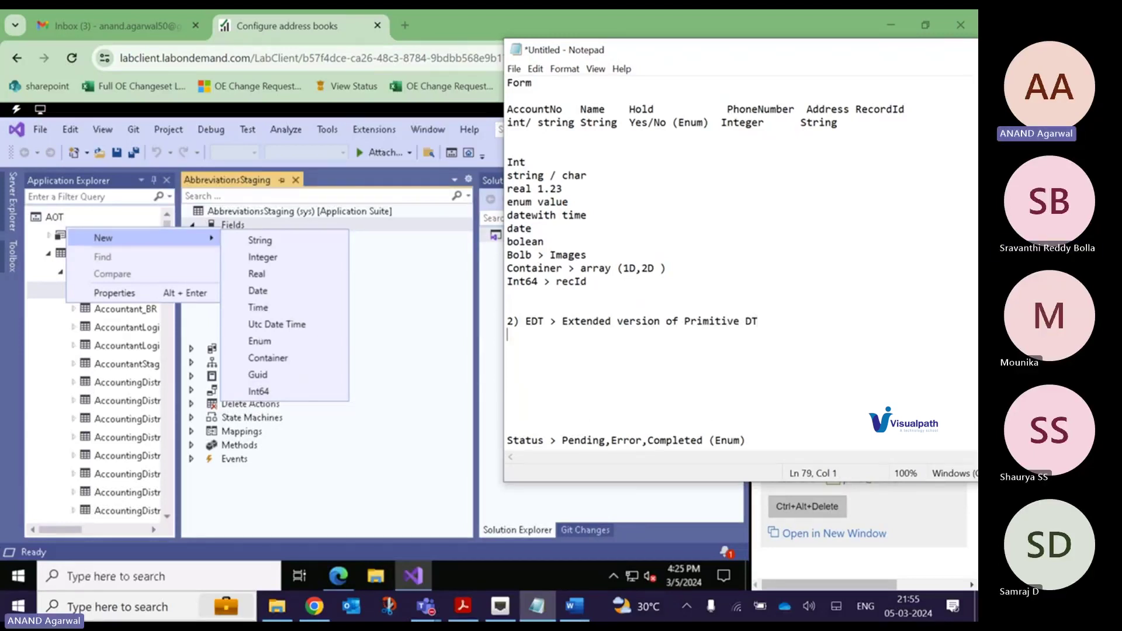
{"action": "type", "text": "3)"}
{"action": "type", "text": "Enum >"}
{"action": "double_click", "coordinate": [539, 246]}
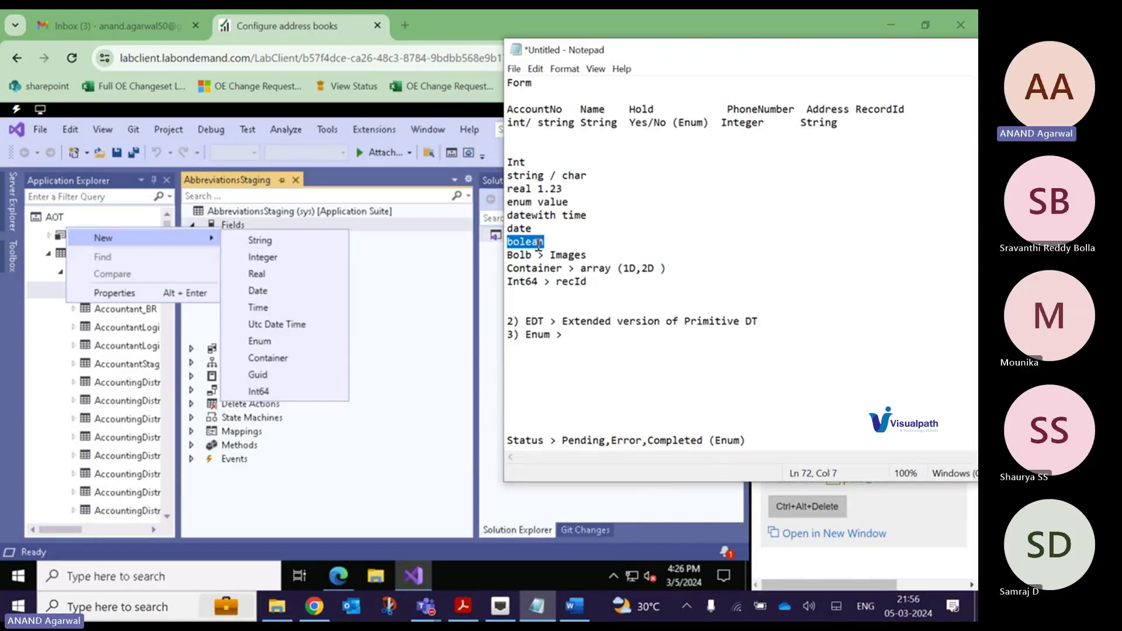
{"action": "key", "text": "ctrl+c"}
{"action": "left_click", "coordinate": [582, 336]}
{"action": "key", "text": "ctrl+v"}
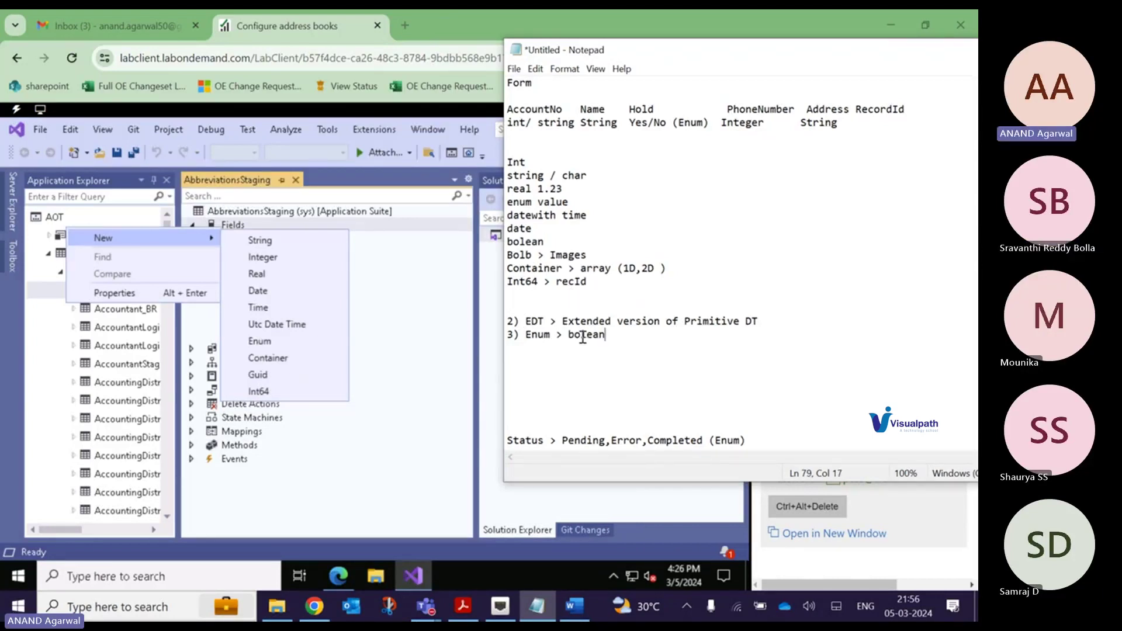
{"action": "type", "text": "> Yes/No"}
{"action": "key", "text": "Return"}
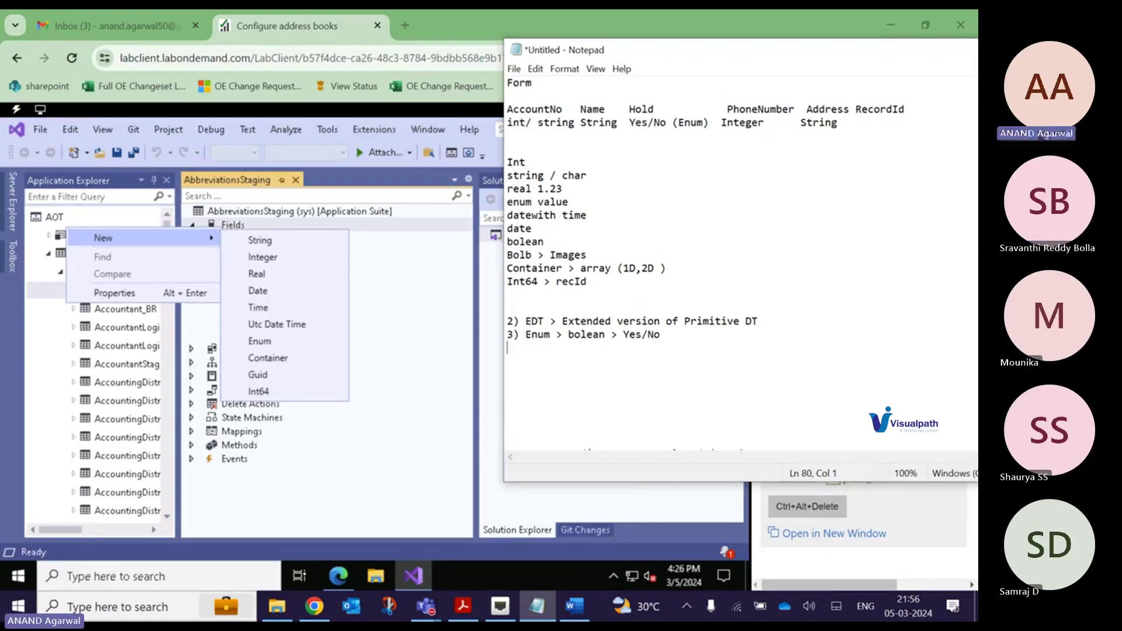
- Switch to Visual Studio, expand the Data Types node of the AOT and go through its nodes to Extended Data Types
{"action": "left_click", "coordinate": [91, 374]}
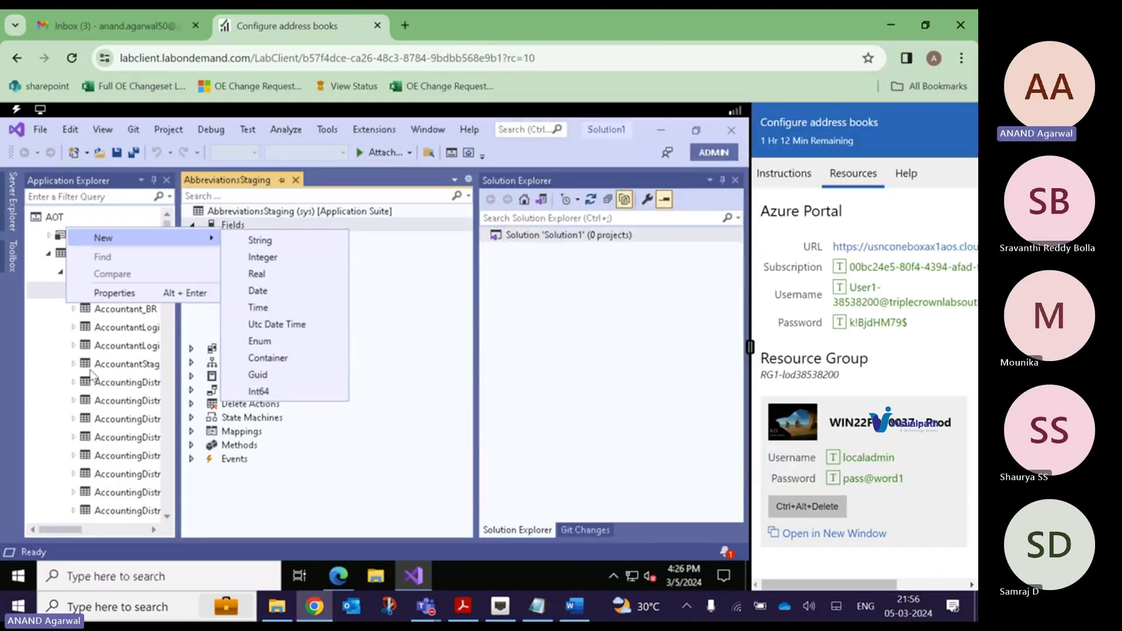
{"action": "left_click", "coordinate": [49, 246]}
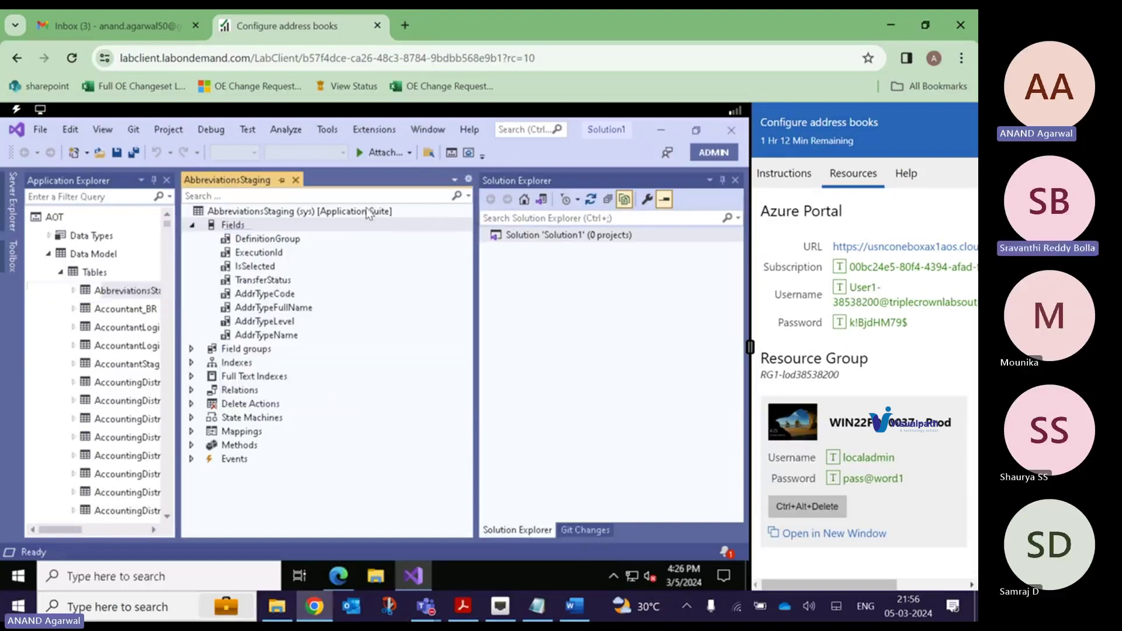
{"action": "left_click", "coordinate": [74, 239]}
{"action": "key", "text": "Right"}
{"action": "key", "text": "Down"}
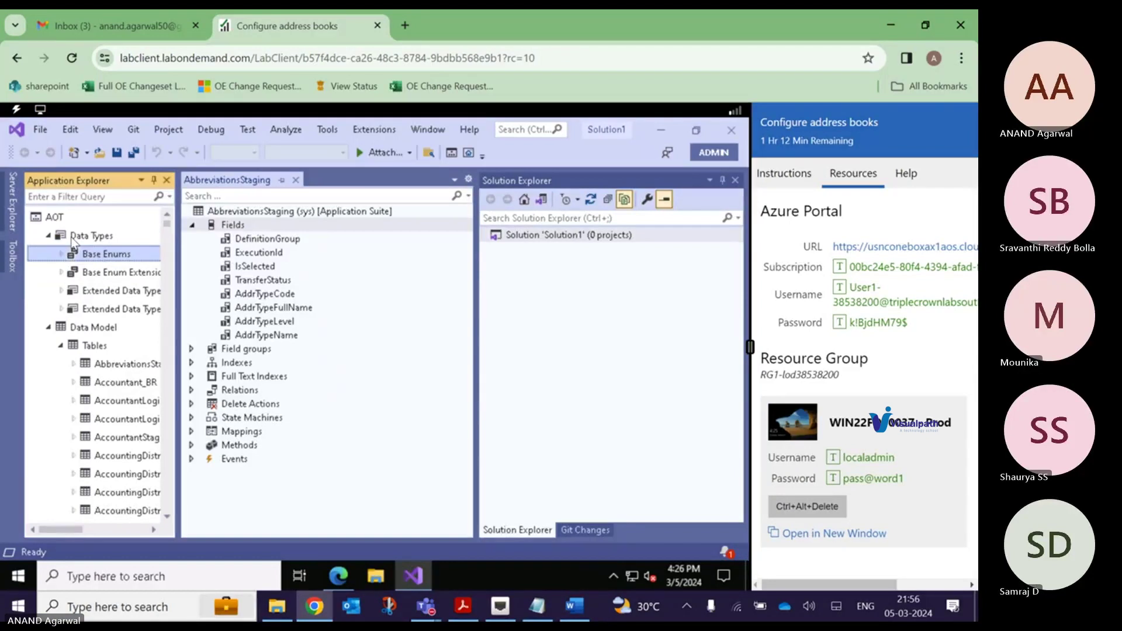
{"action": "key", "text": "Down"}
{"action": "key", "text": "Down"}
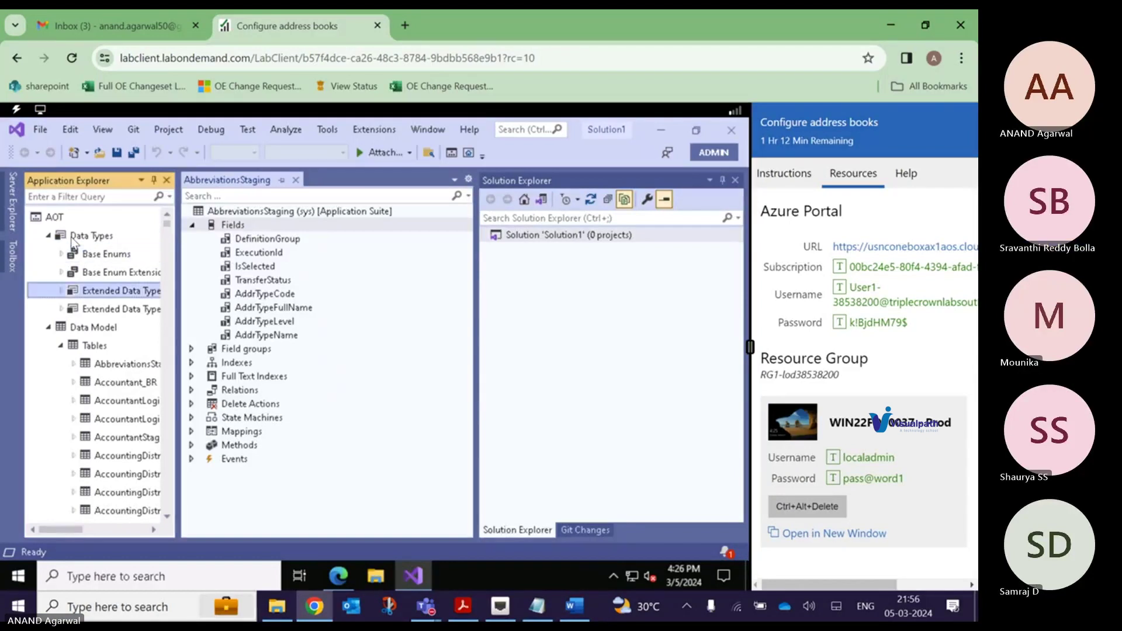
- Expand the Base Enums node under Data Types to list the available enums
{"action": "left_click", "coordinate": [111, 256]}
{"action": "key", "text": "Right"}
{"action": "key", "text": "Down"}
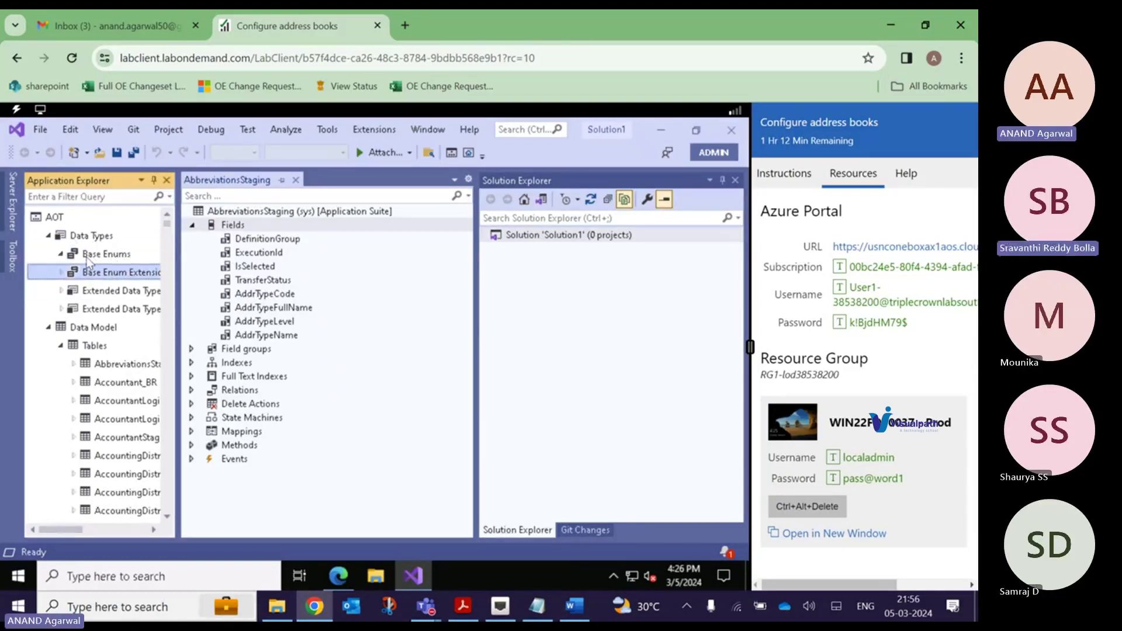
{"action": "left_click", "coordinate": [109, 258]}
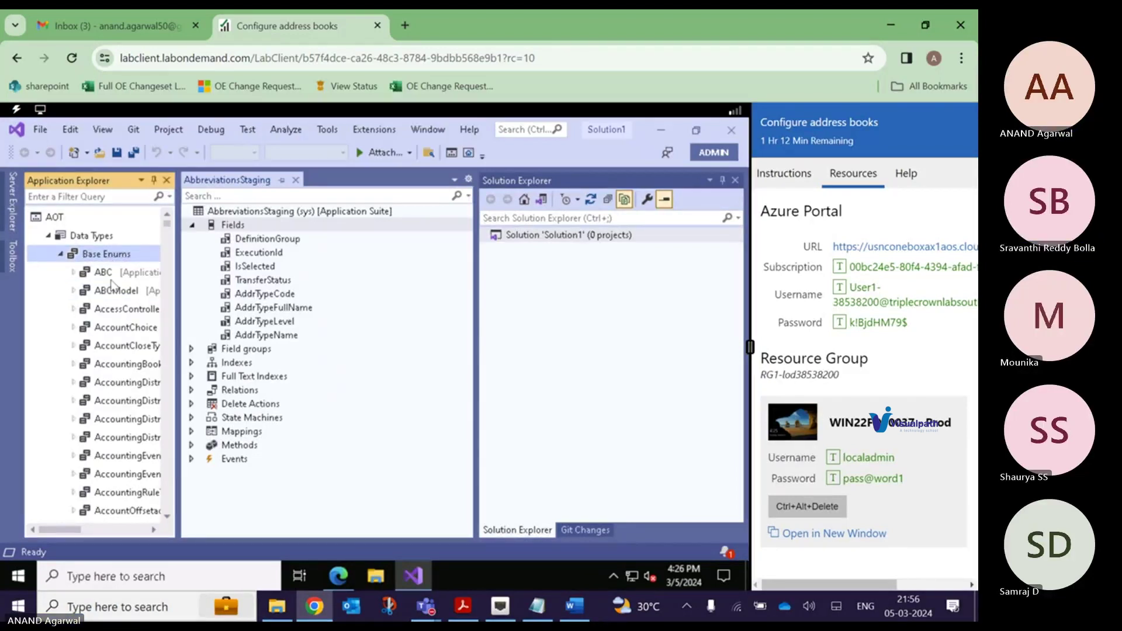
- Open the ABC base enum in the designer and go through its elements None, A, B and C
{"action": "left_click", "coordinate": [108, 276]}
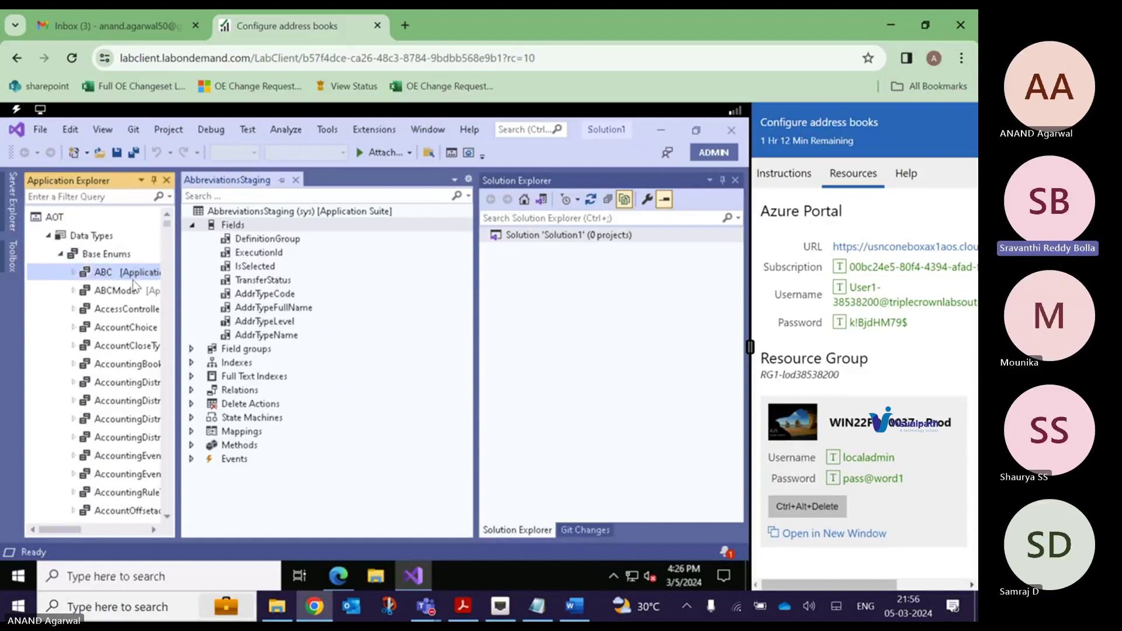
{"action": "right_click", "coordinate": [134, 285]}
{"action": "left_click", "coordinate": [220, 246]}
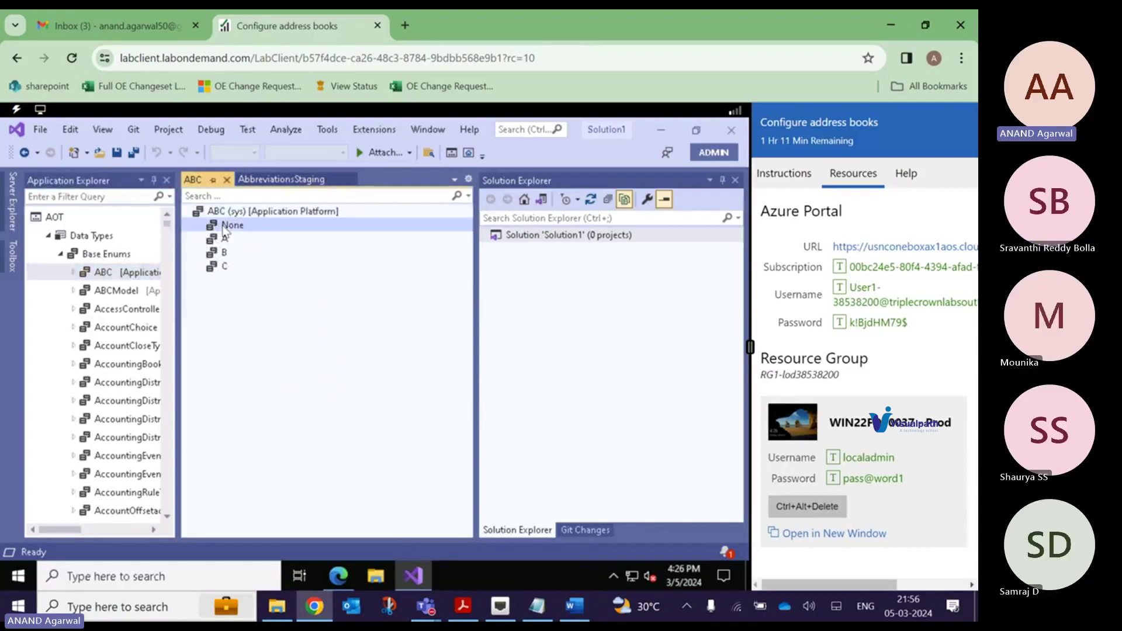
{"action": "key", "text": "Down"}
{"action": "key", "text": "Down"}
{"action": "key", "text": "Down"}
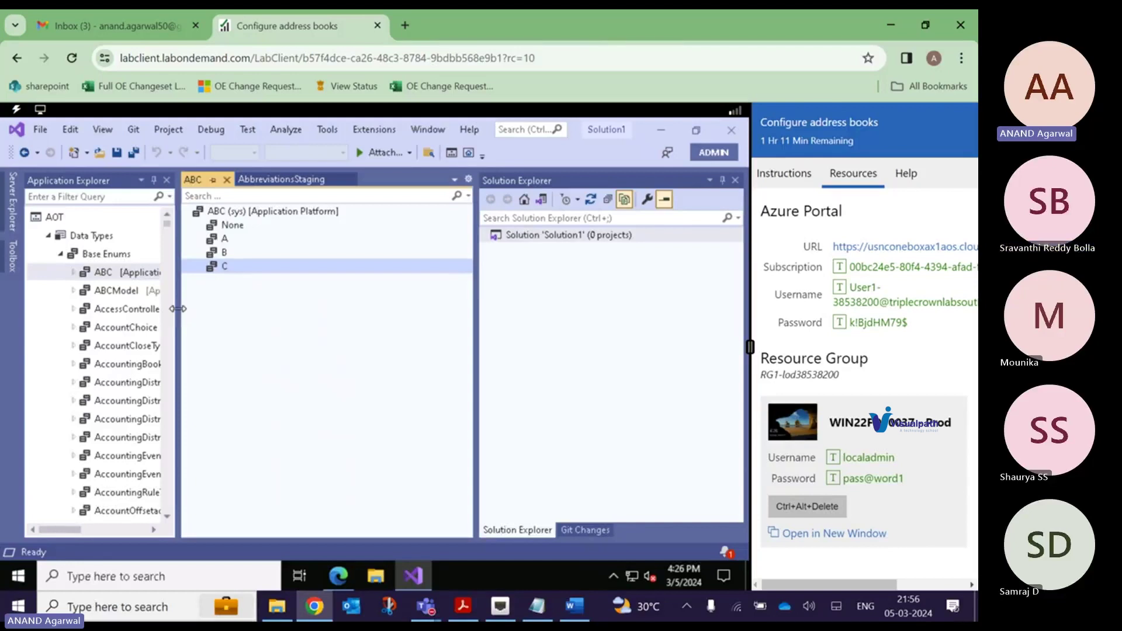
{"action": "left_click", "coordinate": [226, 249]}
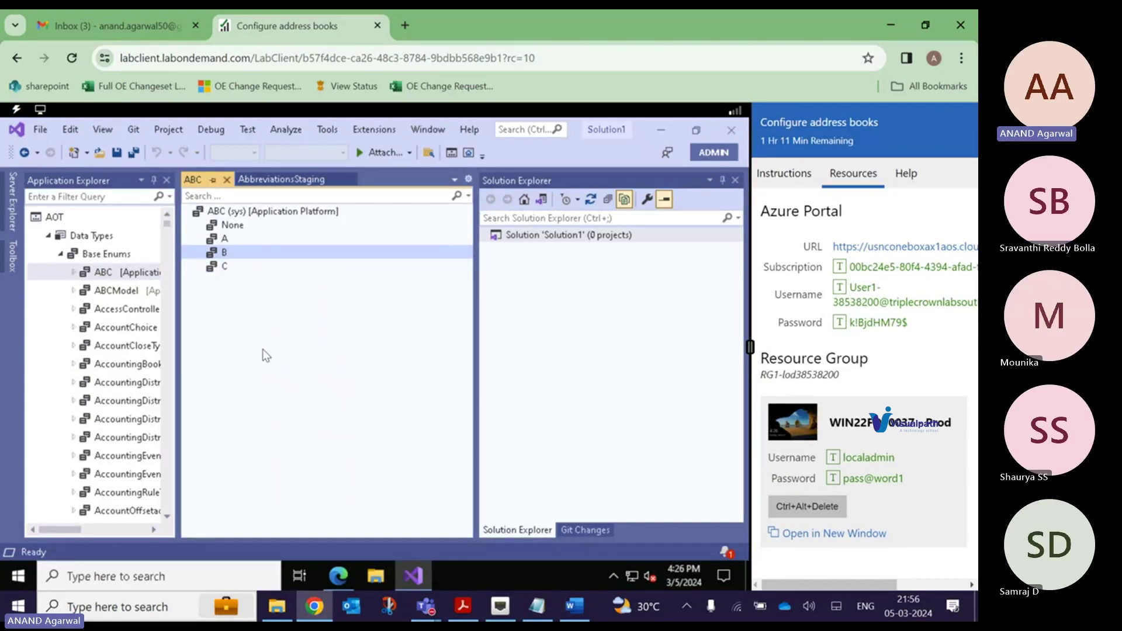
- Switch to the Notepad notes, highlight the EDT and Enum lines, and add blank lines below them
{"action": "left_click", "coordinate": [538, 608]}
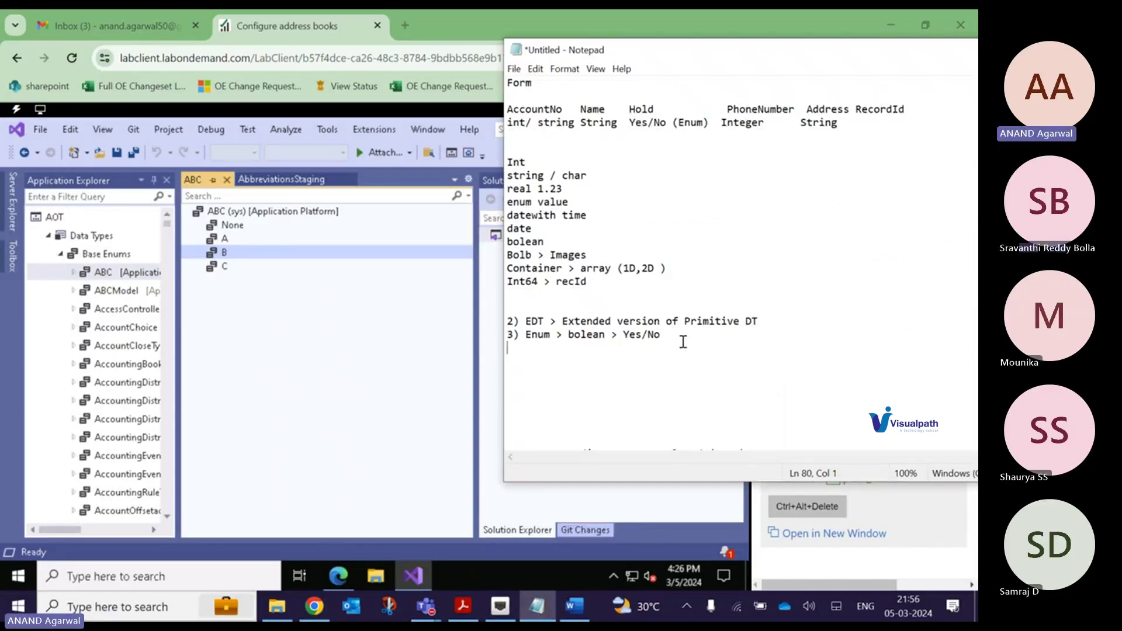
{"action": "left_click_drag", "start_coordinate": [682, 342], "coordinate": [517, 309]}
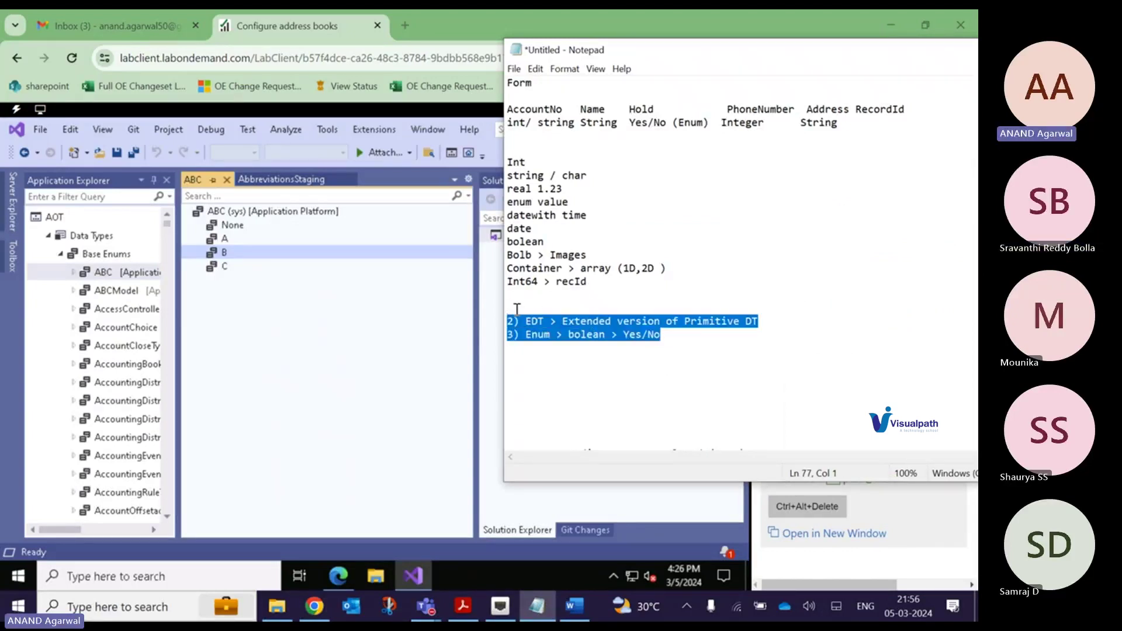
{"action": "left_click", "coordinate": [680, 338]}
{"action": "key", "text": "Return"}
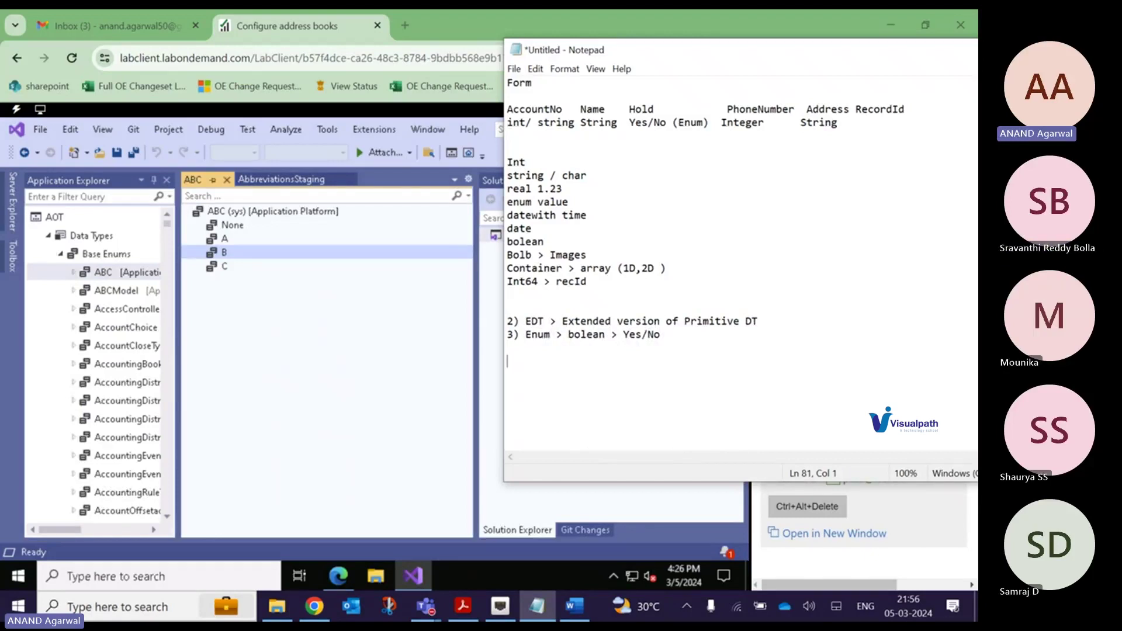
{"action": "key", "text": "Return"}
{"action": "key", "text": "Return"}
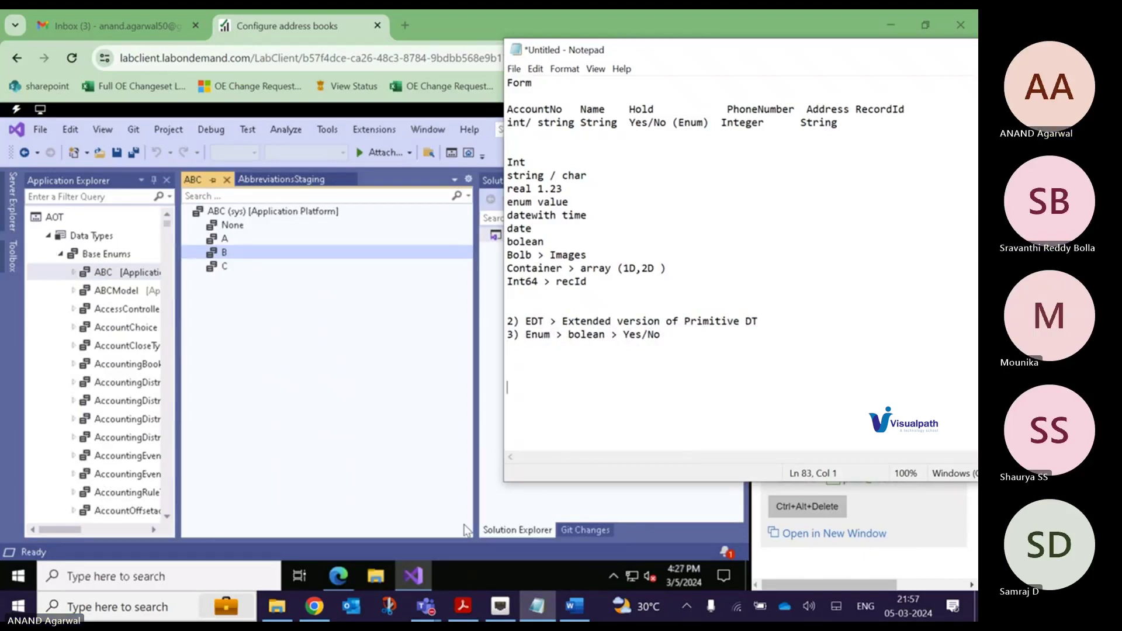
- Bring up the Microsoft Teams meeting window and return to the Notepad notes
{"action": "mouse_move", "coordinate": [433, 612]}
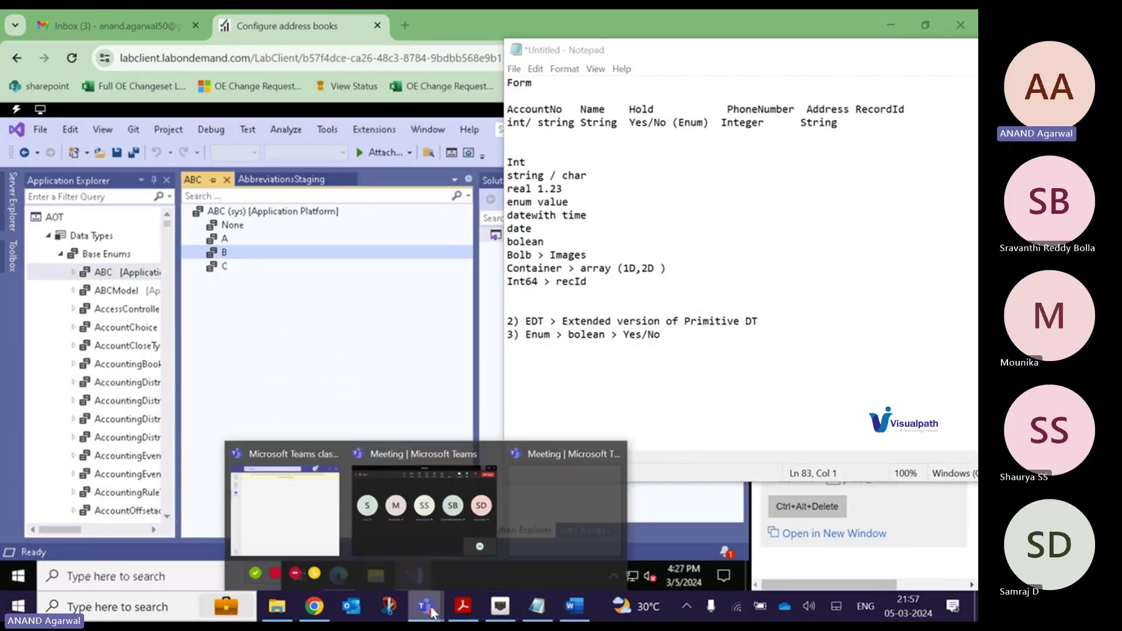
{"action": "left_click", "coordinate": [460, 515]}
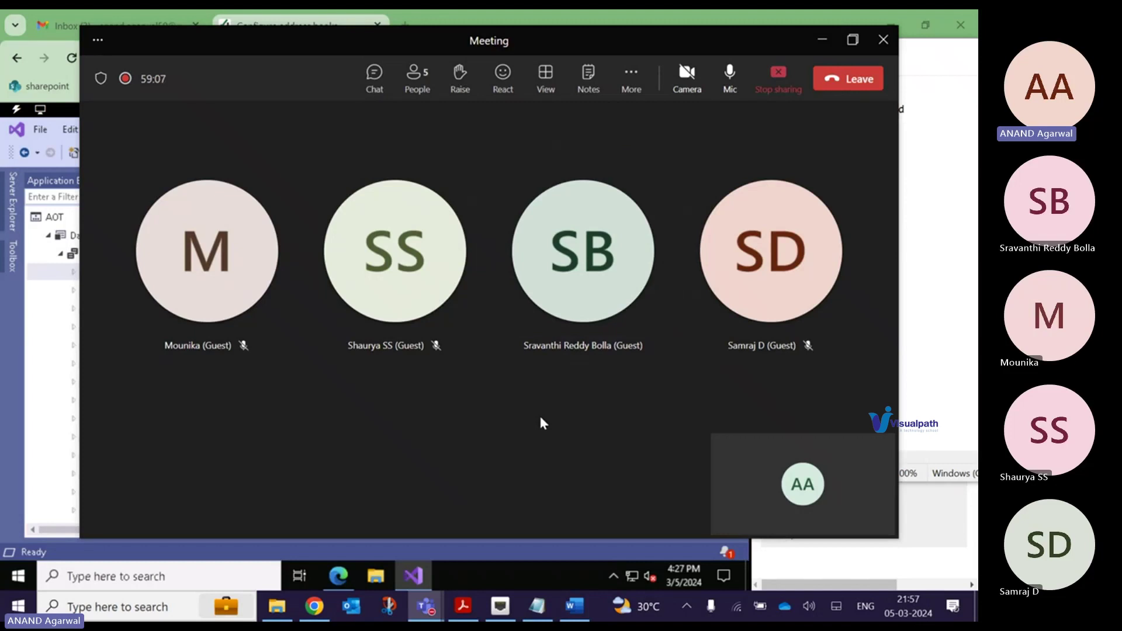
{"action": "left_click", "coordinate": [541, 611]}
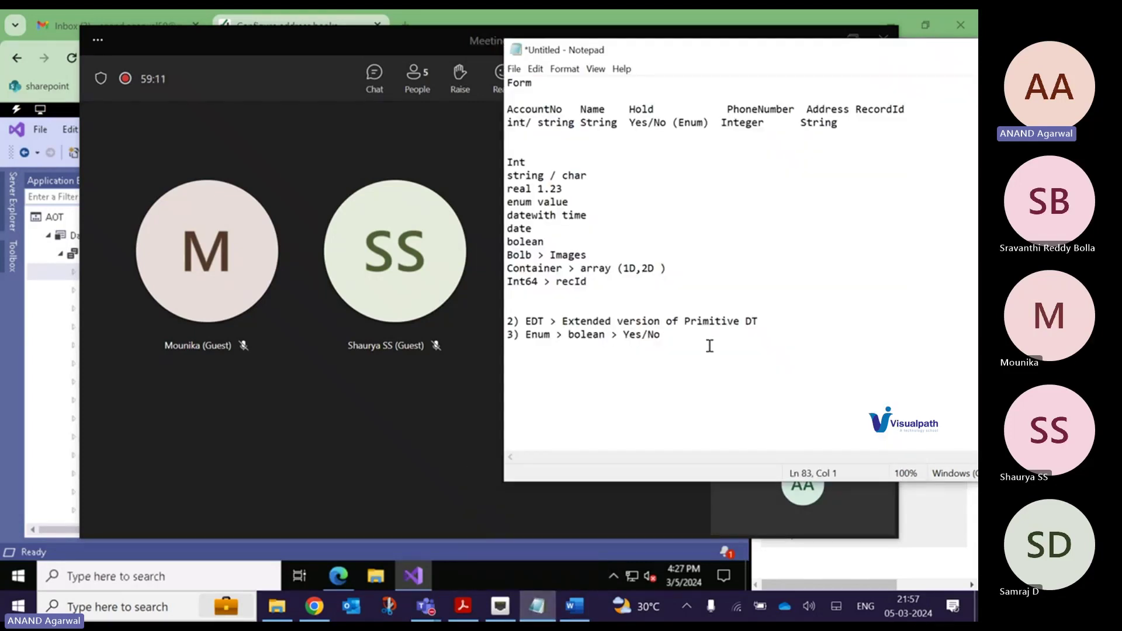
- Below the Enum line, add the notes "Duaratio - 40 to 45 hours" and "9 to 10 PM" on separate lines
{"action": "left_click", "coordinate": [715, 333]}
{"action": "key", "text": "Return"}
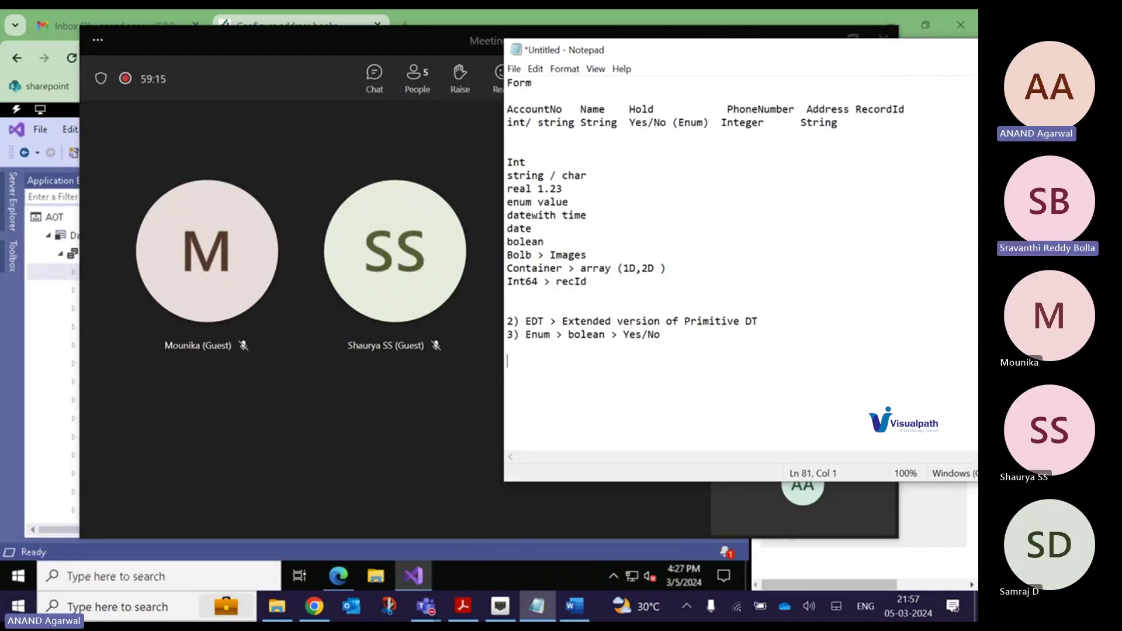
{"action": "type", "text": "D"}
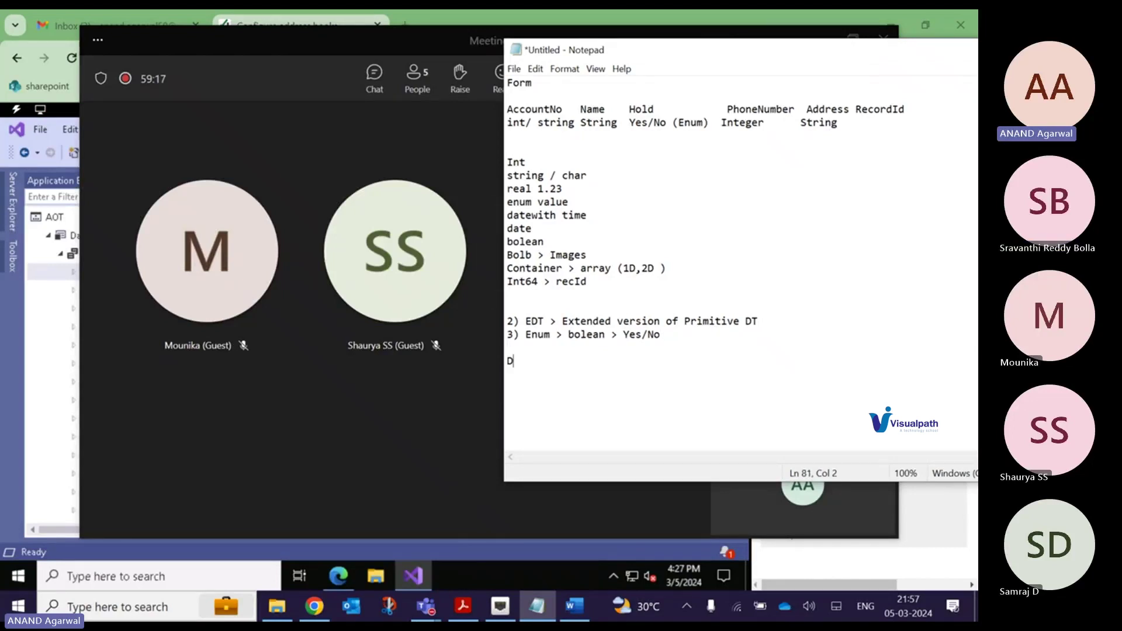
{"action": "type", "text": "uaratio - 40 to 45 hours"}
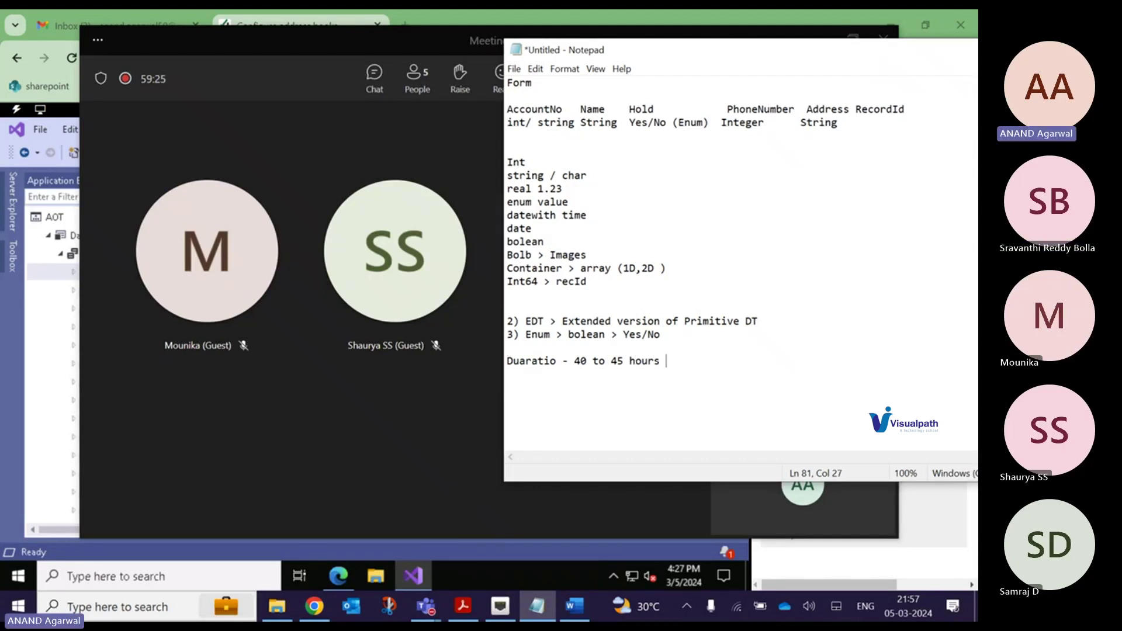
{"action": "key", "text": "Return"}
{"action": "type", "text": "9"}
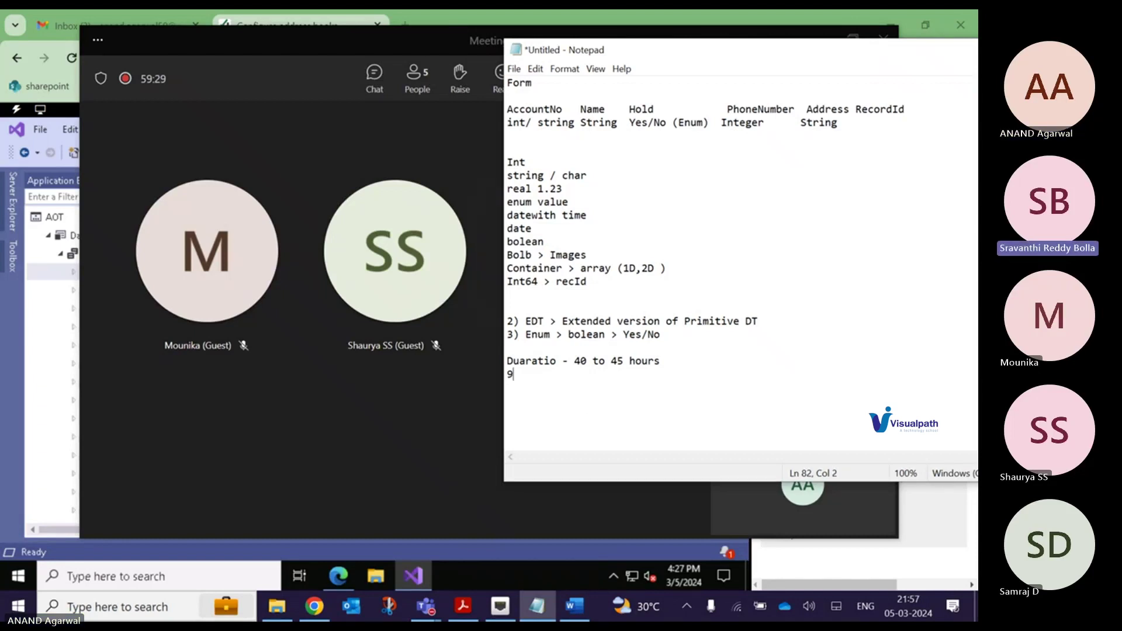
{"action": "type", "text": " to 10 PN"}
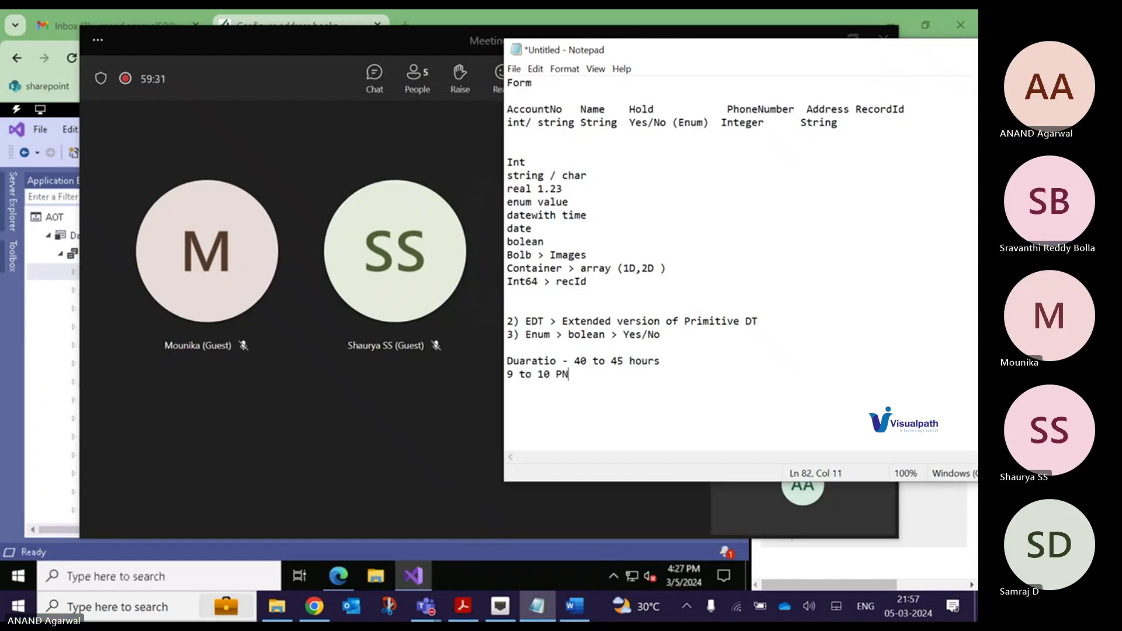
{"action": "key", "text": "BackSpace"}
{"action": "type", "text": "M"}
{"action": "key", "text": "Return"}
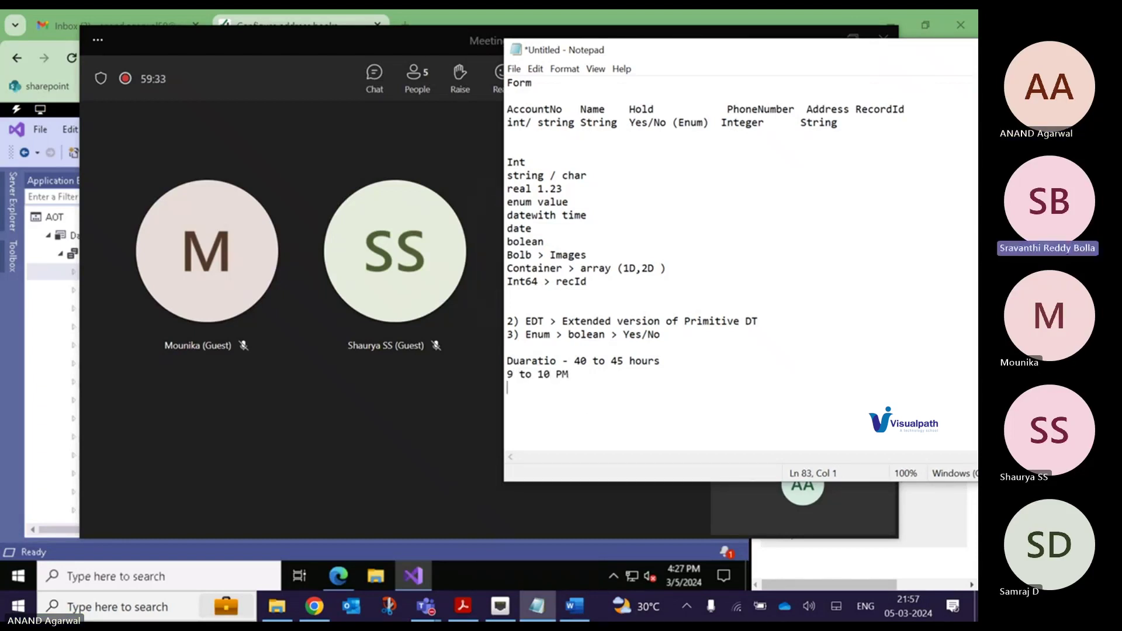
- Bring up the Teams meeting window, then show the Visual Studio lab session in Chrome and minimize it
{"action": "left_click", "coordinate": [403, 415]}
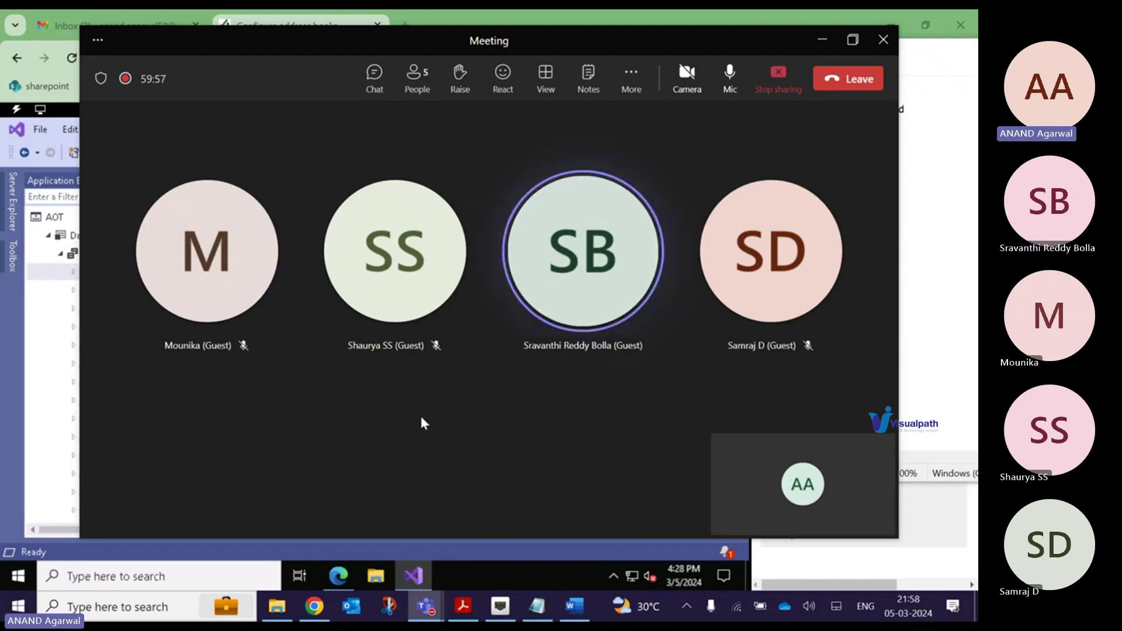
{"action": "left_click", "coordinate": [52, 359]}
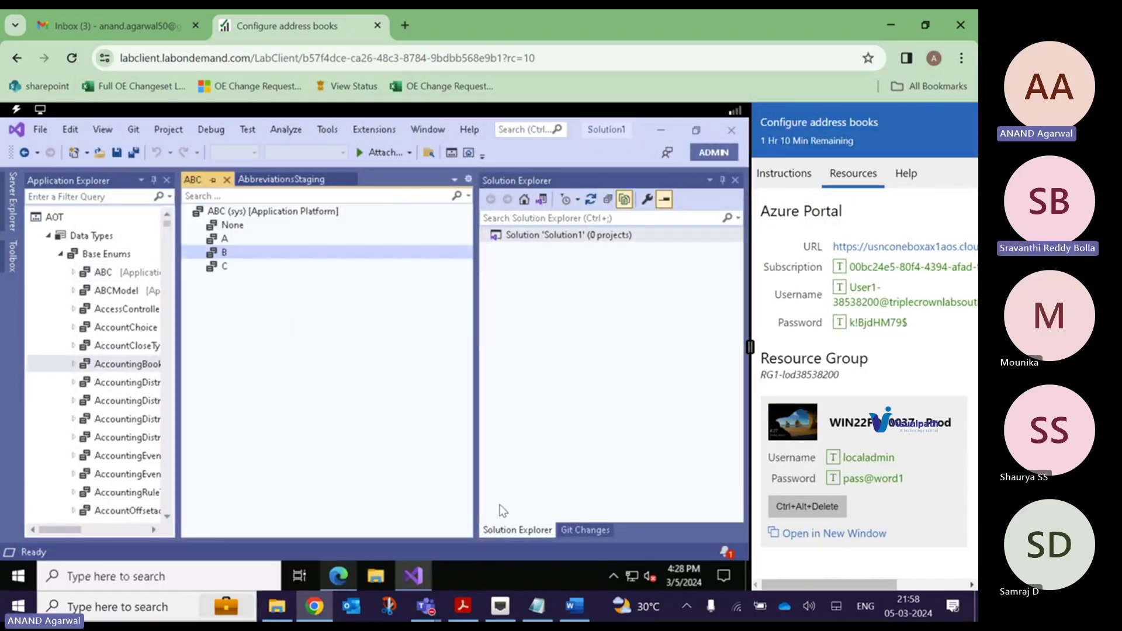
{"action": "left_click", "coordinate": [315, 608]}
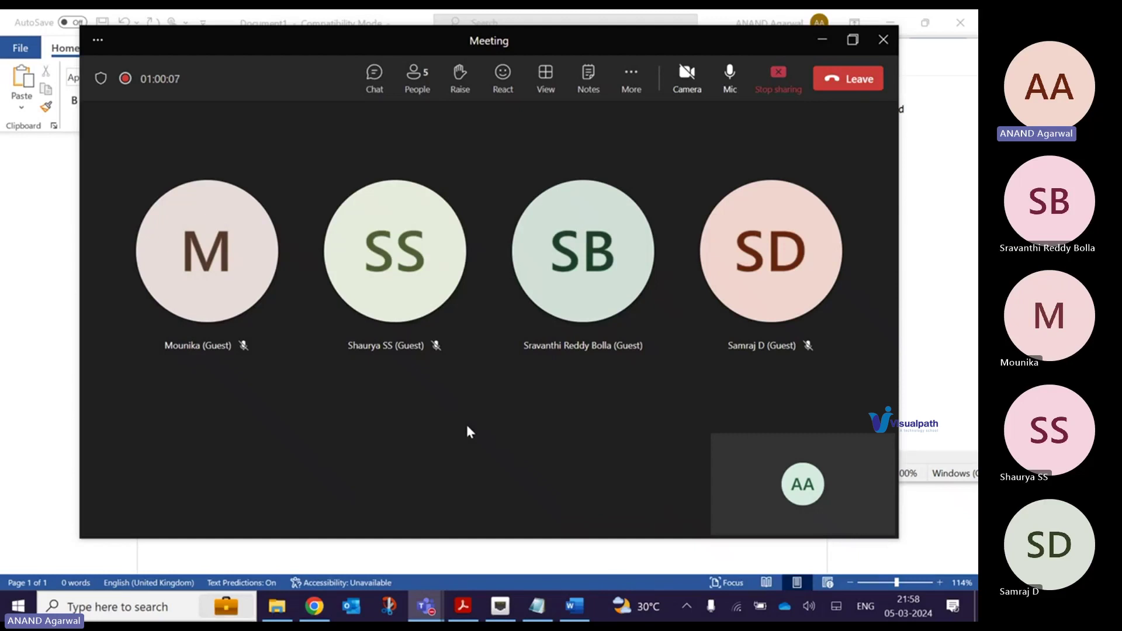
- Return to the Notepad notes and highlight the data type topics, from the Data type heading through Int64 > recId
{"action": "left_click", "coordinate": [541, 608]}
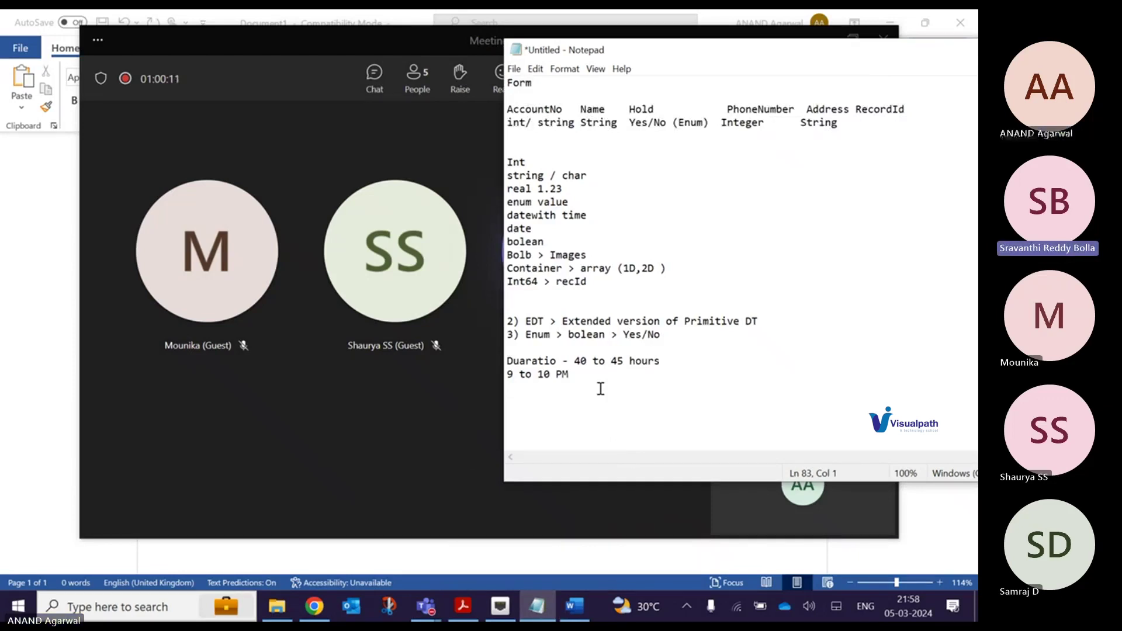
{"action": "left_click", "coordinate": [536, 293], "text": "shift"}
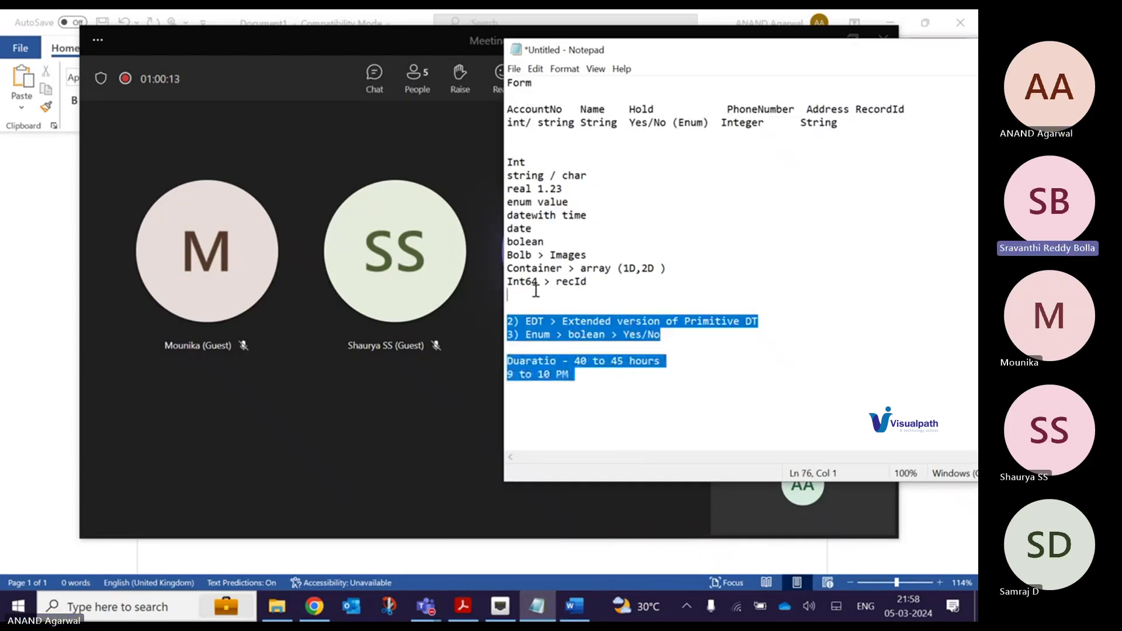
{"action": "left_click", "coordinate": [535, 290]}
{"action": "left_click_drag", "start_coordinate": [535, 291], "coordinate": [514, 148]}
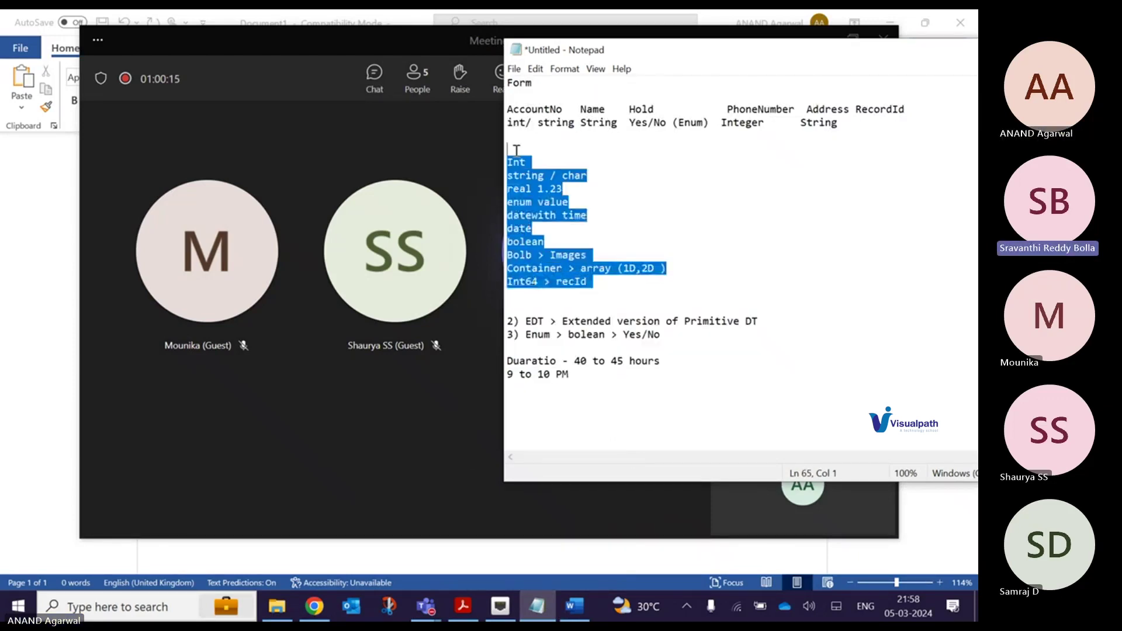
{"action": "left_click", "coordinate": [514, 148]}
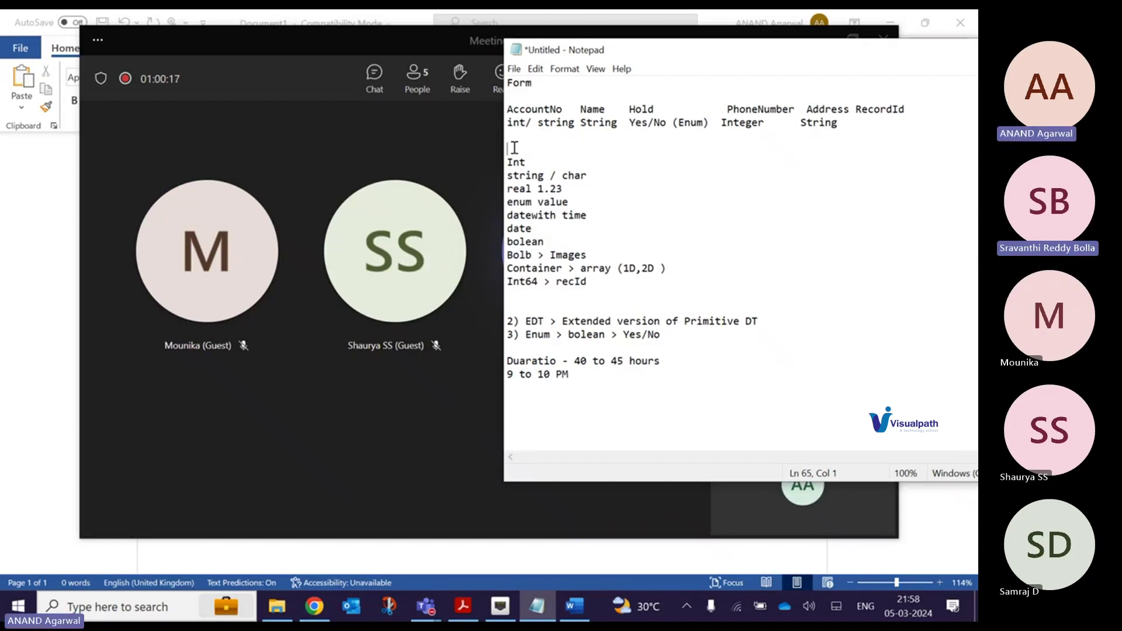
{"action": "scroll", "coordinate": [514, 147], "scroll_direction": "up", "scroll_amount": 2}
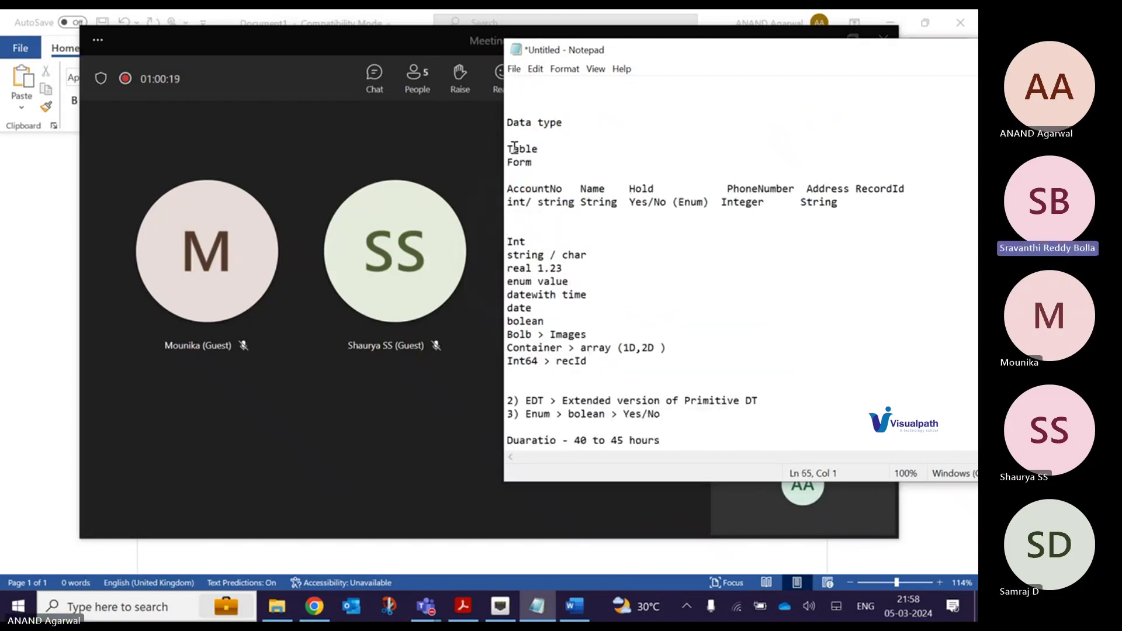
{"action": "left_click_drag", "start_coordinate": [509, 121], "coordinate": [632, 238]}
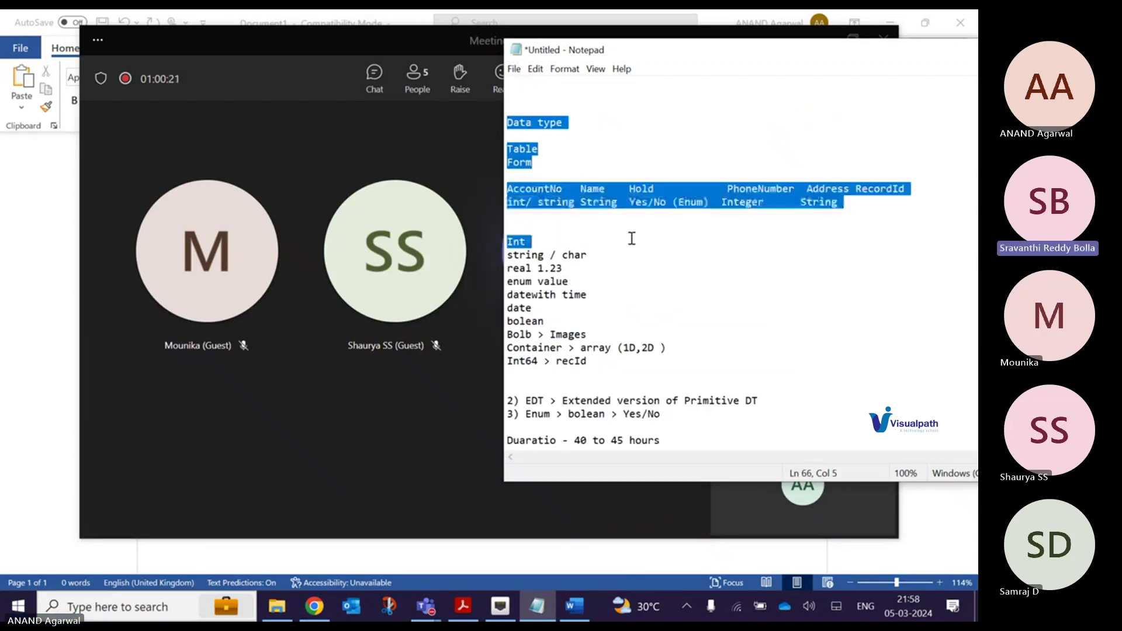
{"action": "left_click", "coordinate": [632, 239]}
{"action": "left_click_drag", "start_coordinate": [632, 239], "coordinate": [662, 358]}
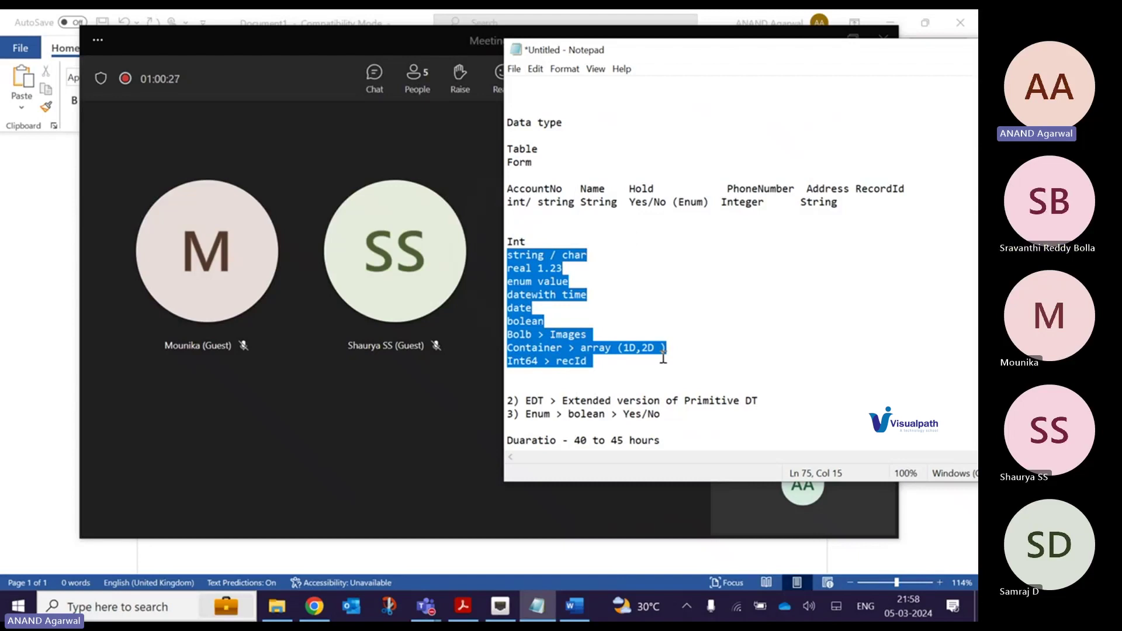
- Maximize the Teams meeting window and close the blank Word document Document1
{"action": "left_click", "coordinate": [399, 436]}
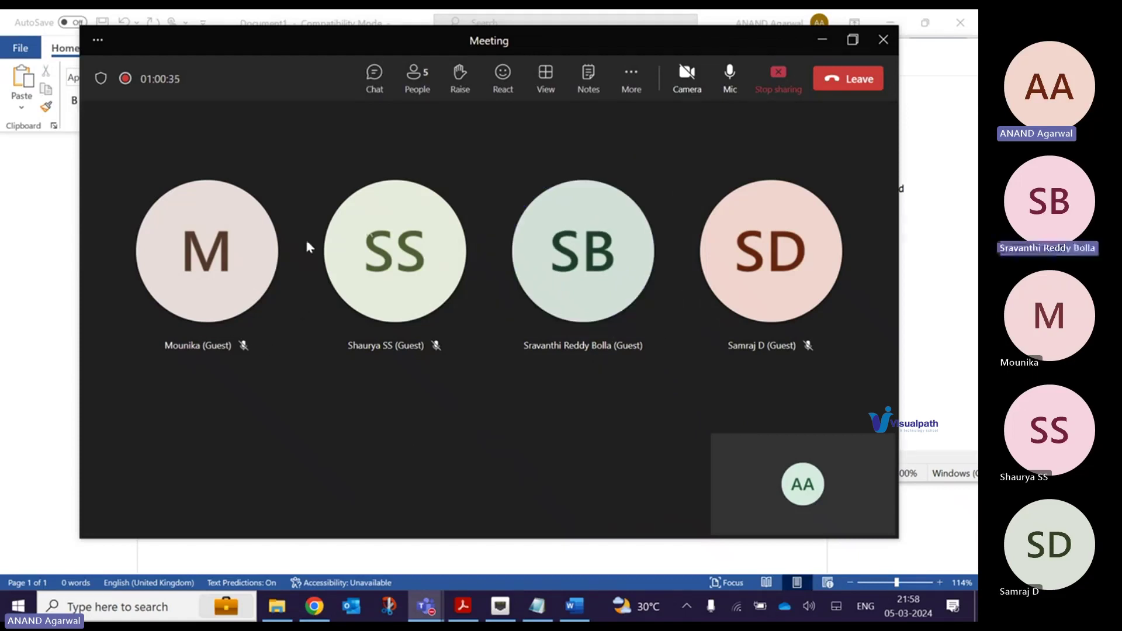
{"action": "double_click", "coordinate": [483, 41]}
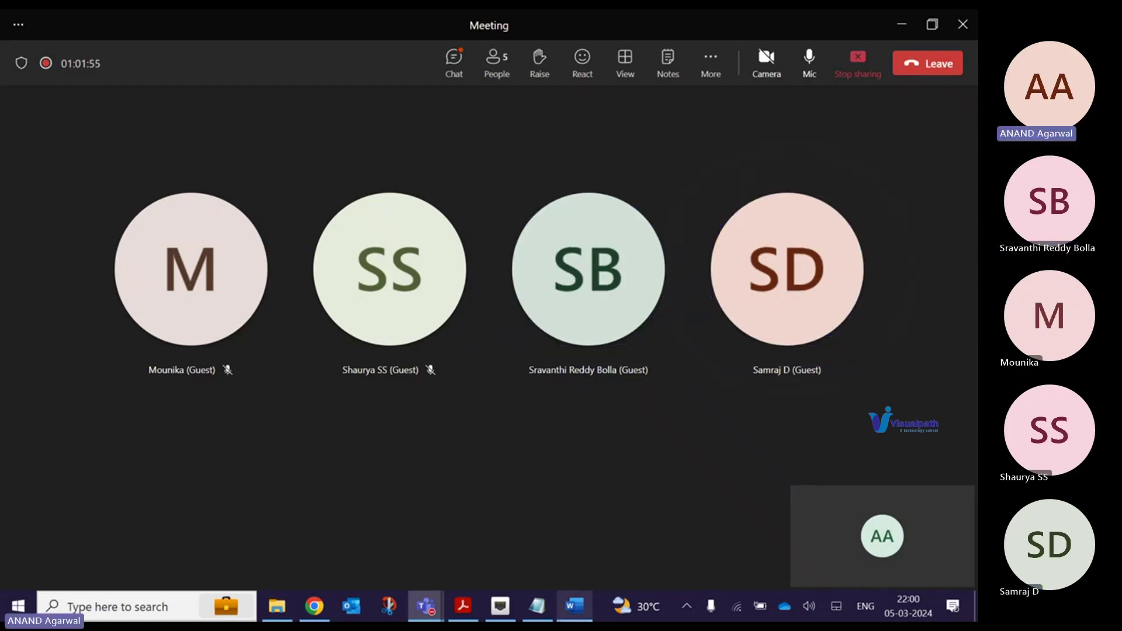
{"action": "left_click", "coordinate": [573, 608]}
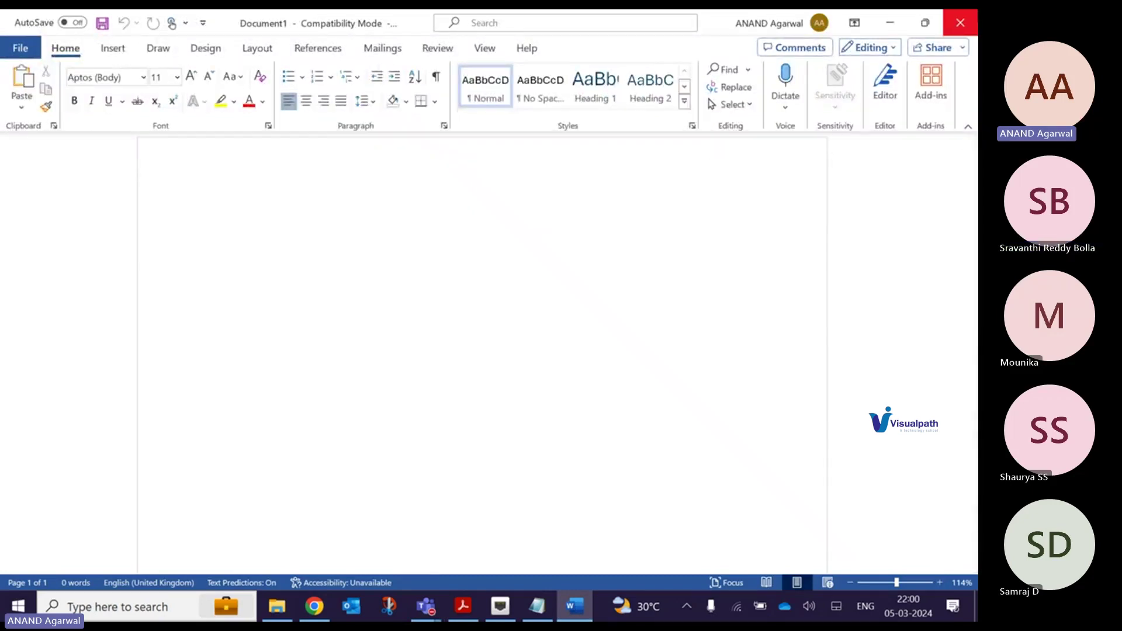
{"action": "left_click", "coordinate": [961, 22]}
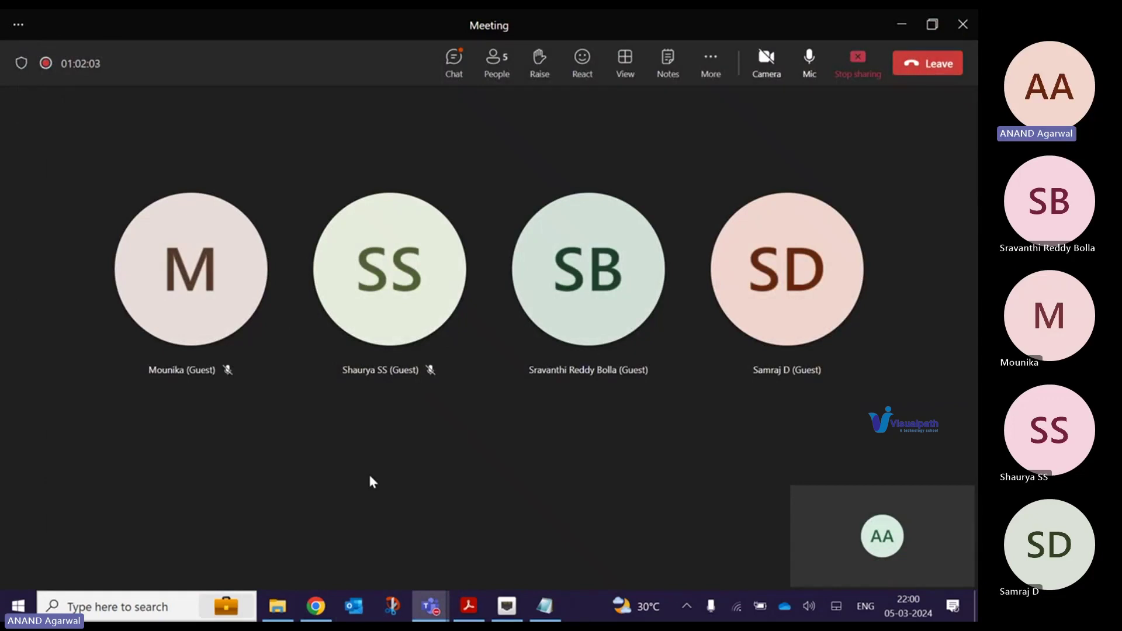
{"action": "left_click", "coordinate": [319, 606]}
{"action": "left_click", "coordinate": [318, 606]}
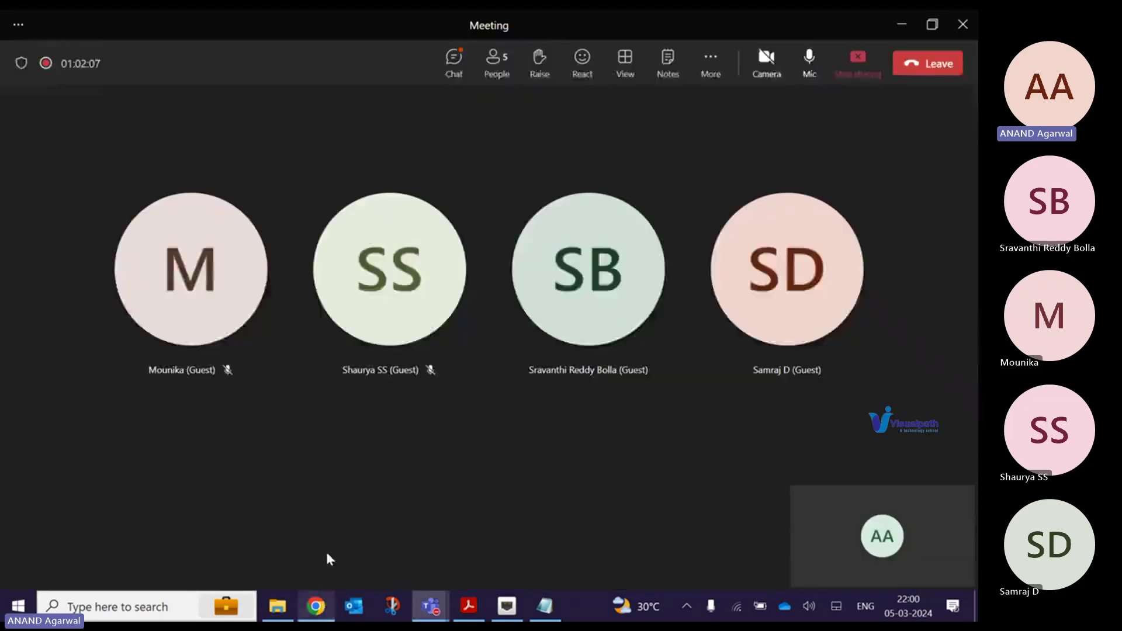
- Search for notepad in Windows and open a new blank Notepad window
{"action": "left_click", "coordinate": [18, 606]}
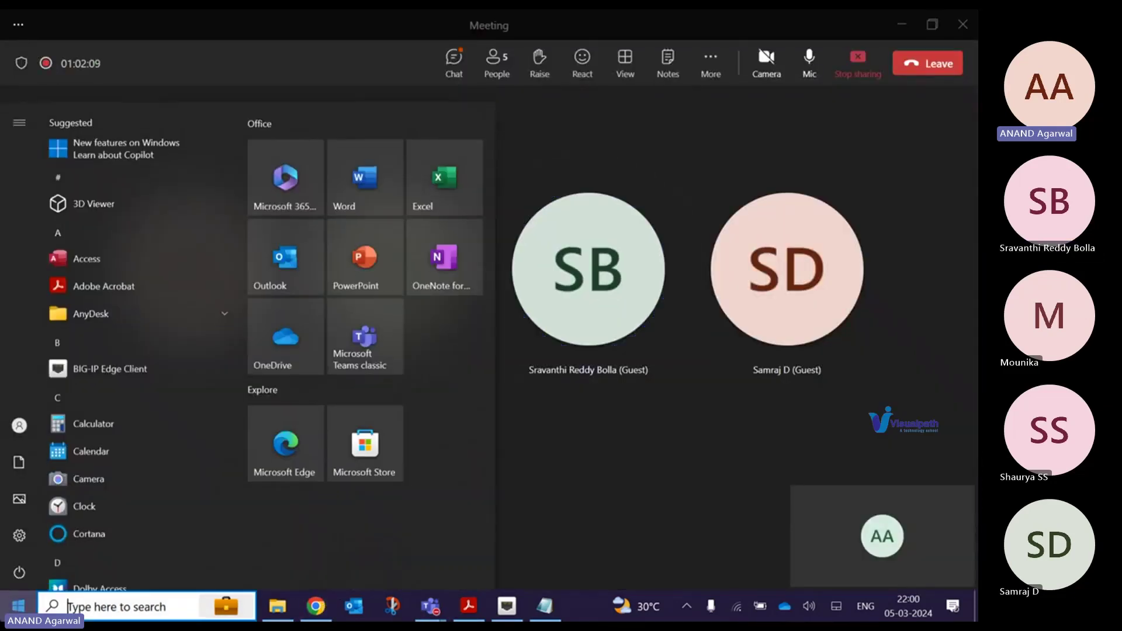
{"action": "type", "text": "notepad"}
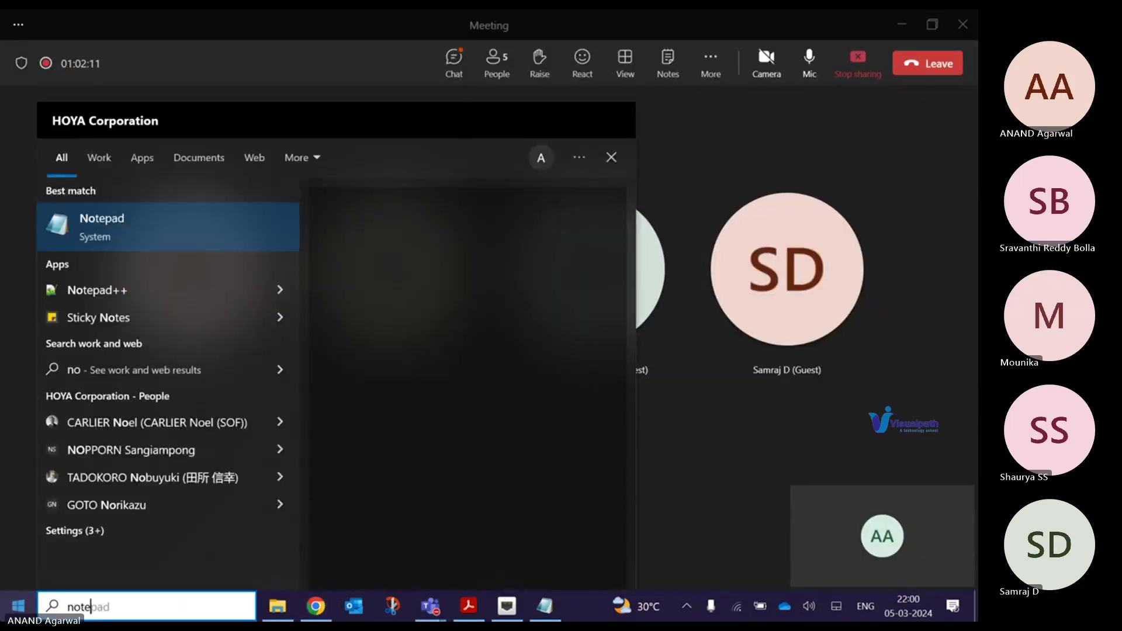
{"action": "key", "text": "Return"}
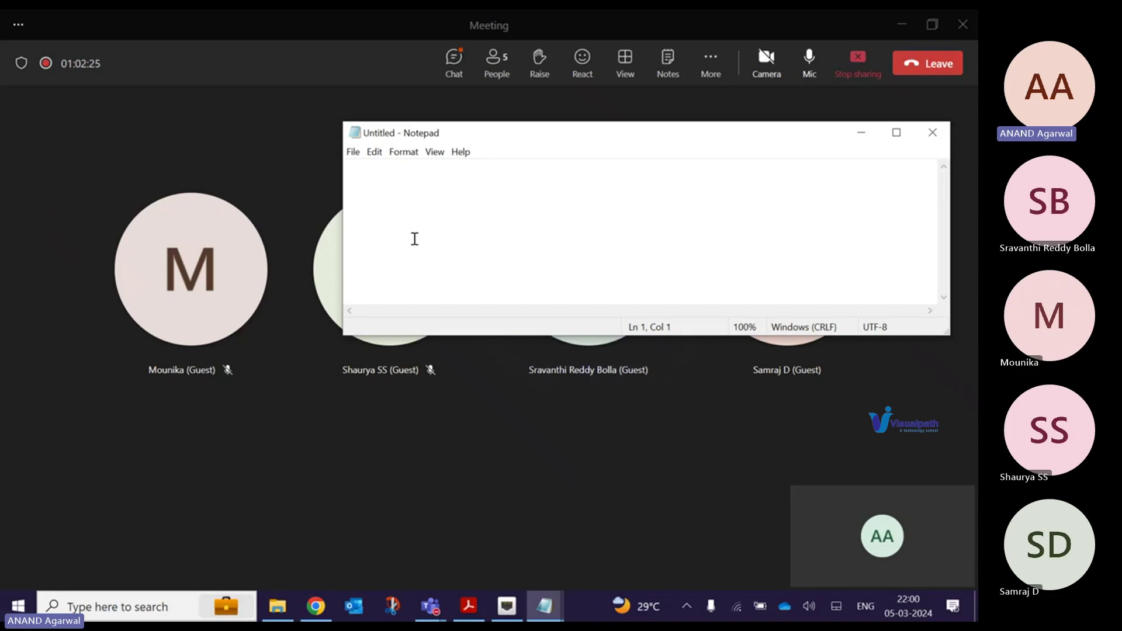
- Write the integration topics "Services >", "restAPI" and "File based system Integratio" on separate lines in the new note
{"action": "type", "text": "Services >"}
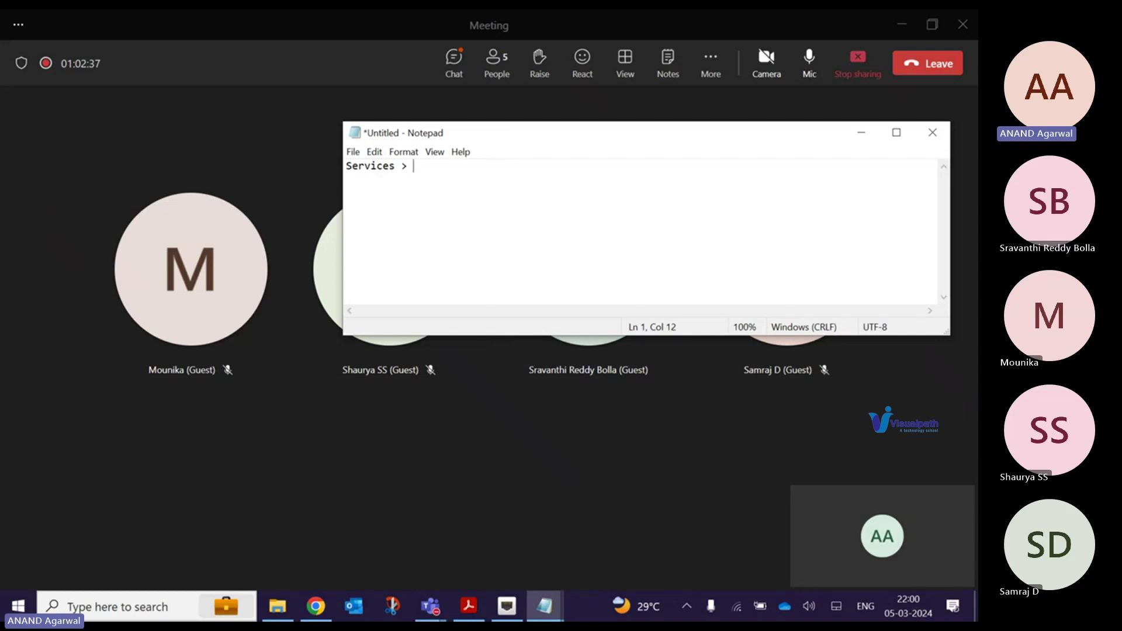
{"action": "key", "text": "Return"}
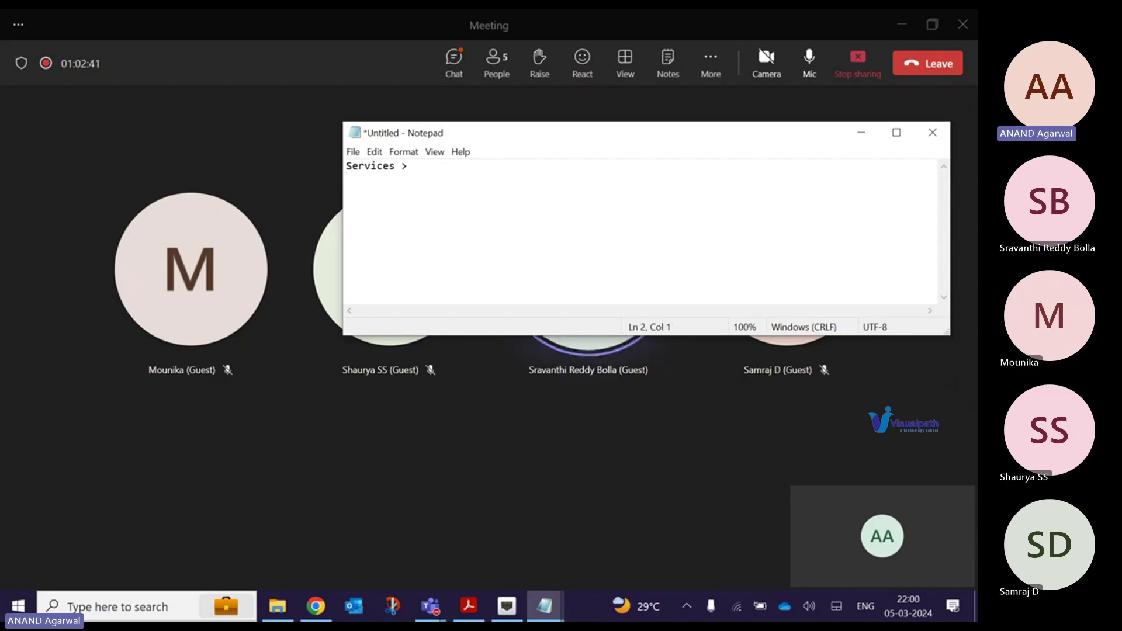
{"action": "type", "text": "rest"}
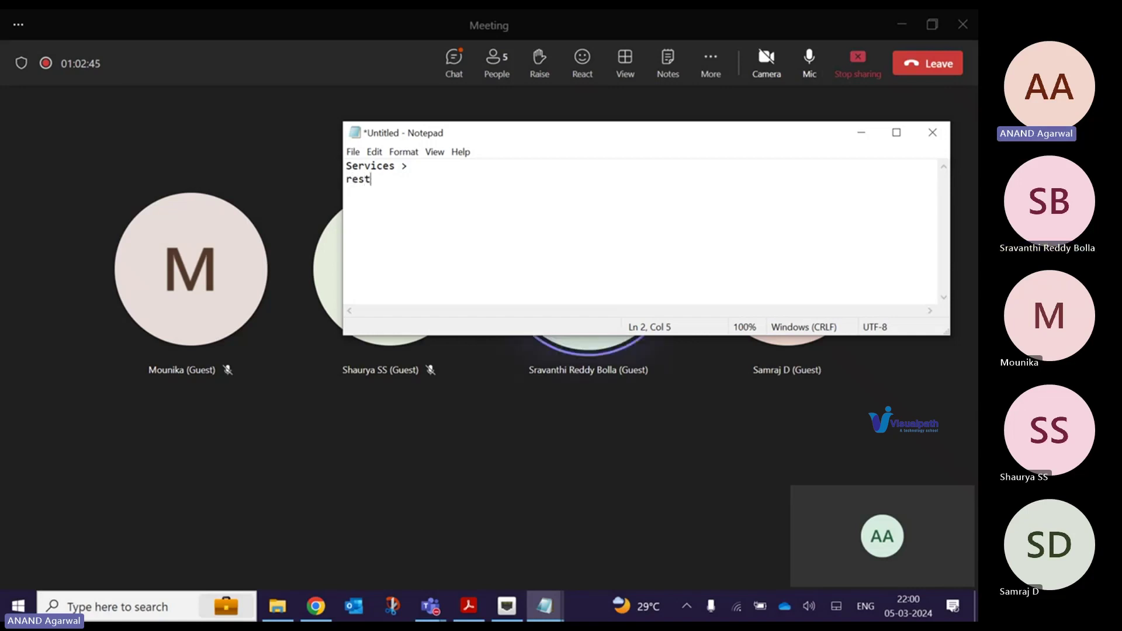
{"action": "type", "text": "API"}
{"action": "key", "text": "Return"}
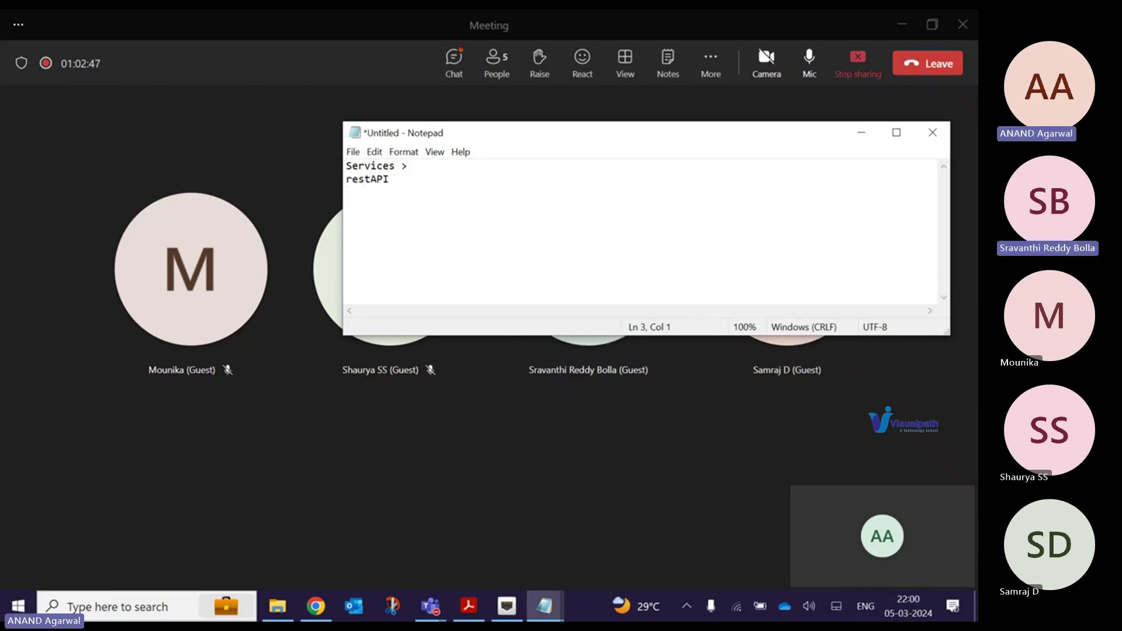
{"action": "type", "text": "Fil"}
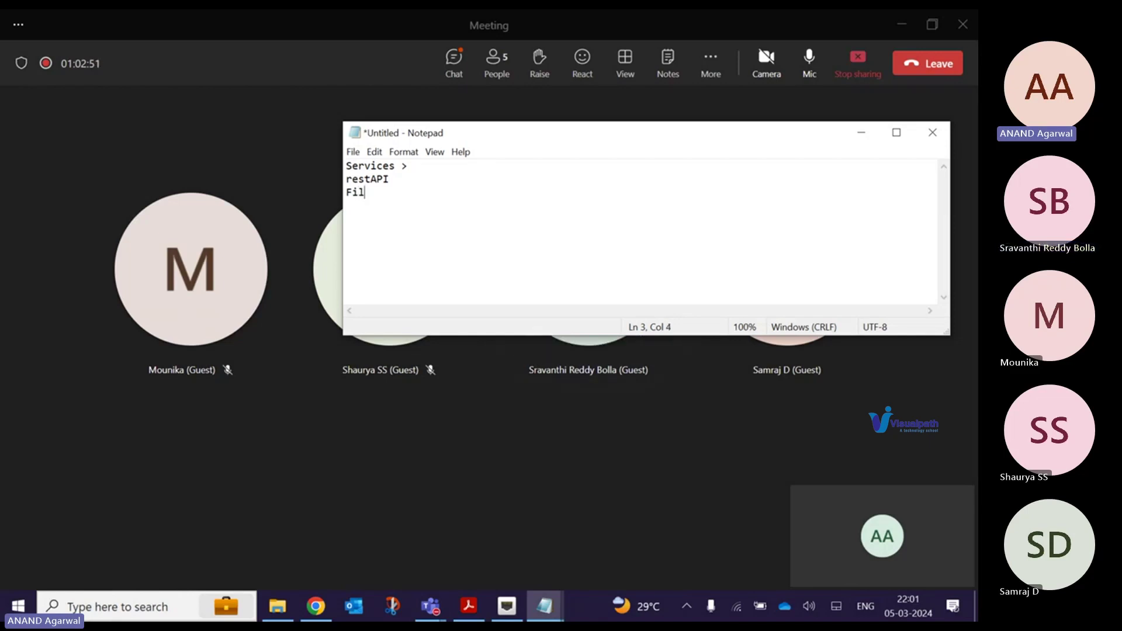
{"action": "type", "text": "e based"}
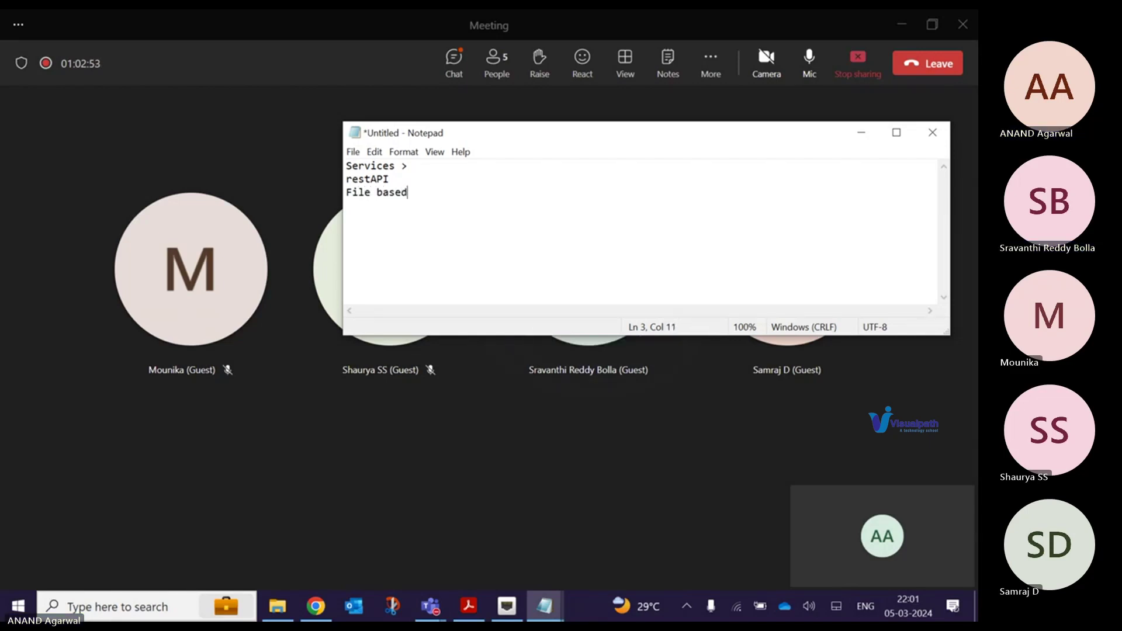
{"action": "type", "text": " system Integratio"}
{"action": "key", "text": "Return"}
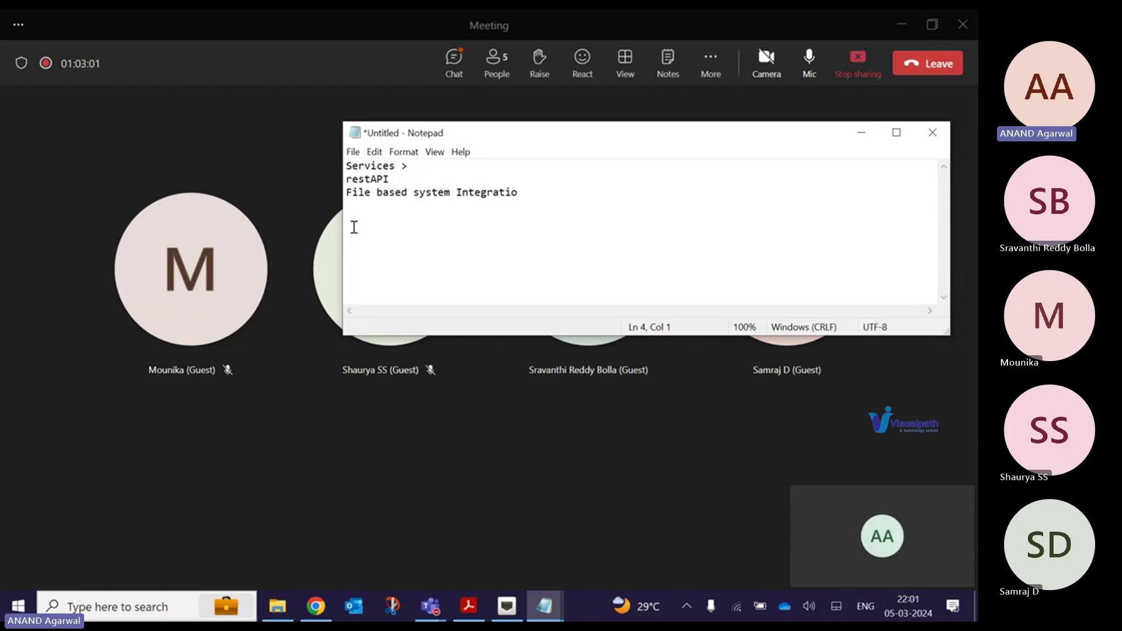
- Highlight the three integration lines, bring up the meeting window, and return to the new note
{"action": "left_click_drag", "start_coordinate": [351, 205], "coordinate": [355, 170]}
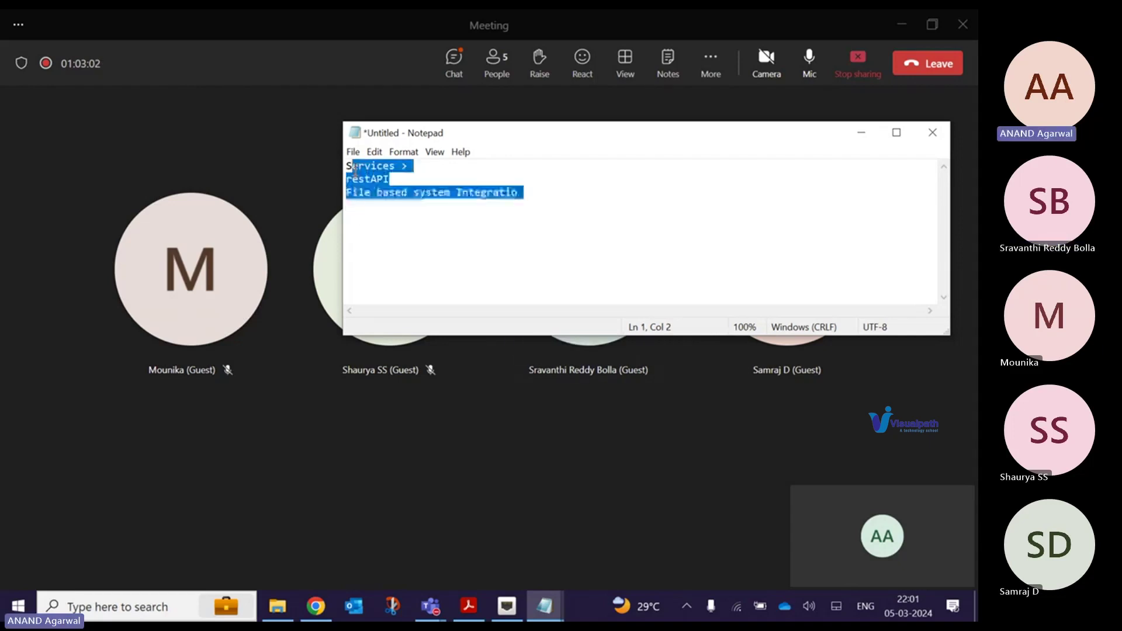
{"action": "left_click", "coordinate": [287, 179]}
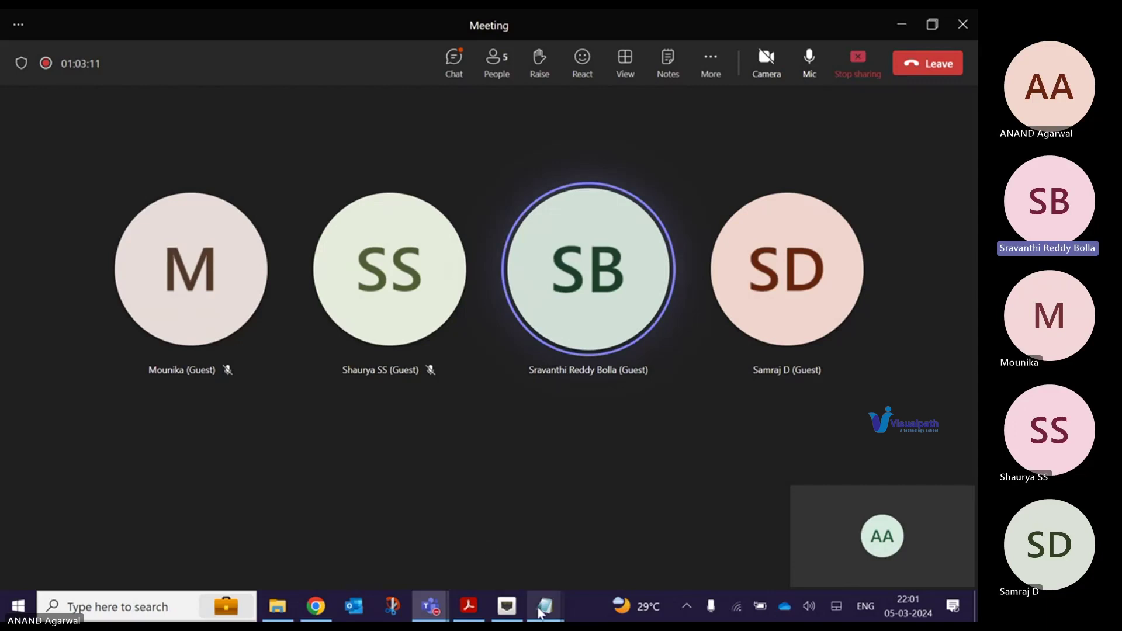
{"action": "mouse_move", "coordinate": [545, 606]}
{"action": "left_click", "coordinate": [590, 534]}
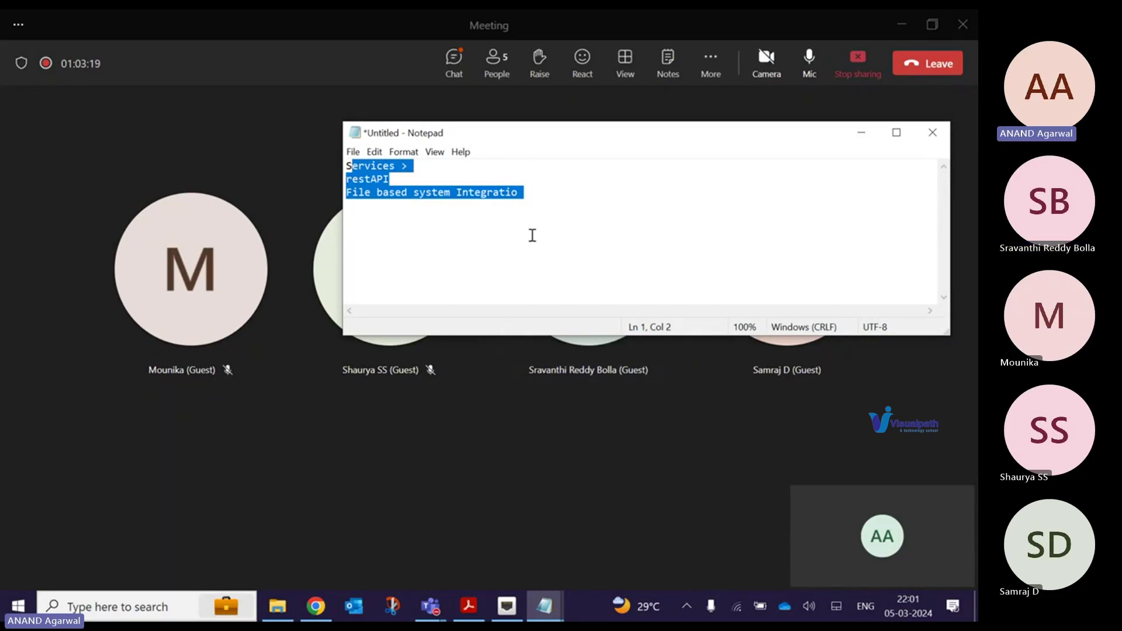
- Switch to the D365F&OTechnical.pdf syllabus in Acrobat and review the course topics from Introduction through User Interface
{"action": "left_click", "coordinate": [319, 609]}
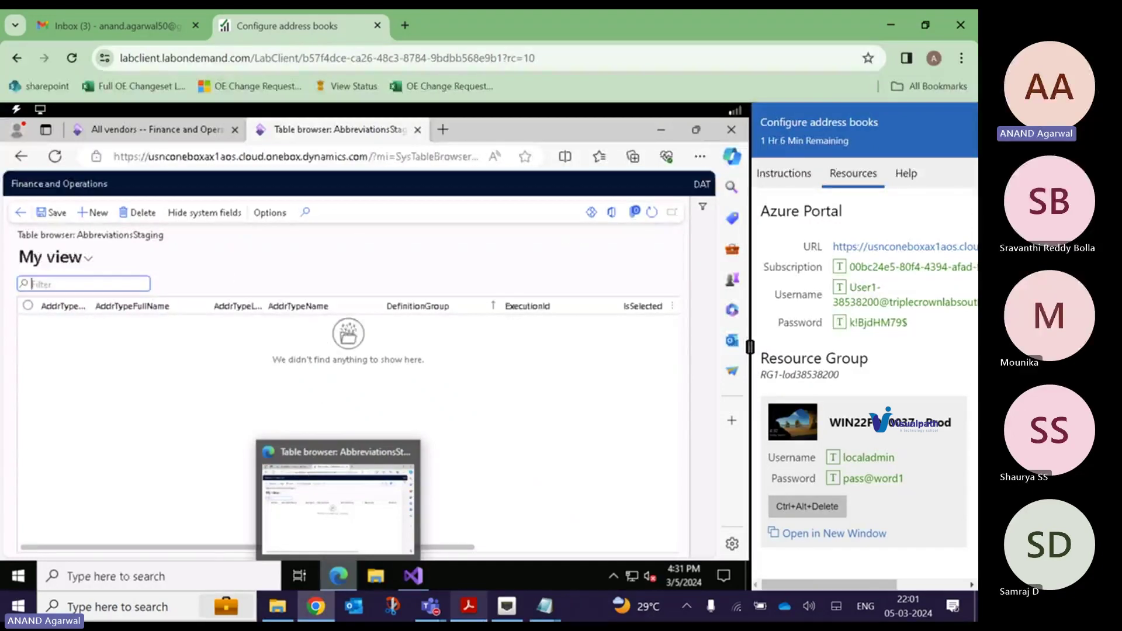
{"action": "left_click", "coordinate": [468, 606]}
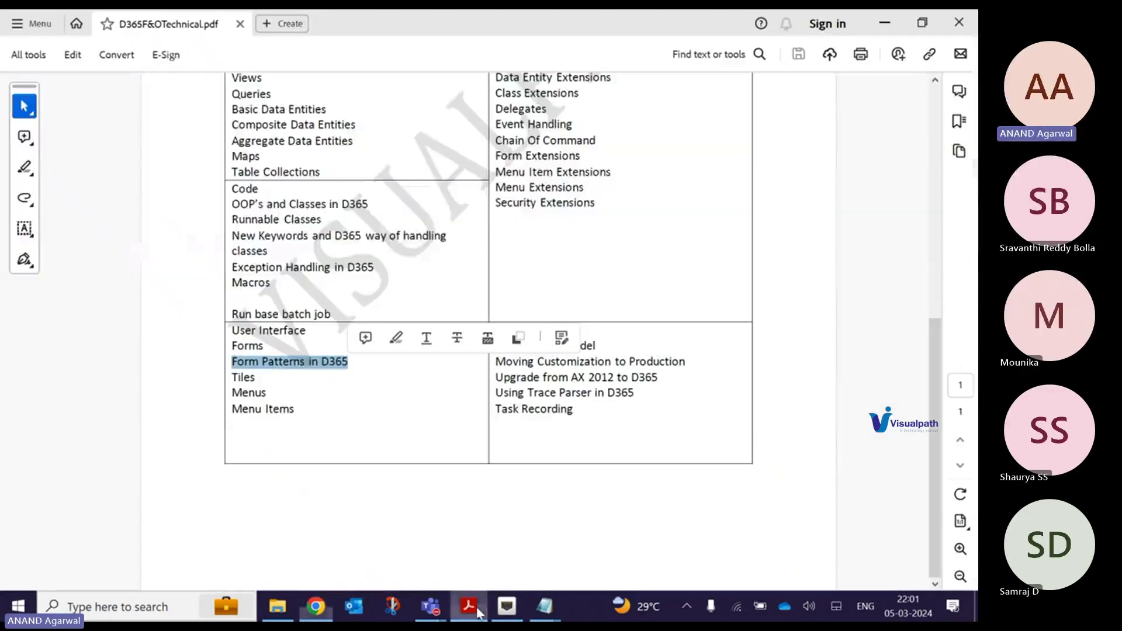
{"action": "left_click", "coordinate": [393, 385]}
{"action": "scroll", "coordinate": [339, 353], "scroll_direction": "up", "scroll_amount": 5}
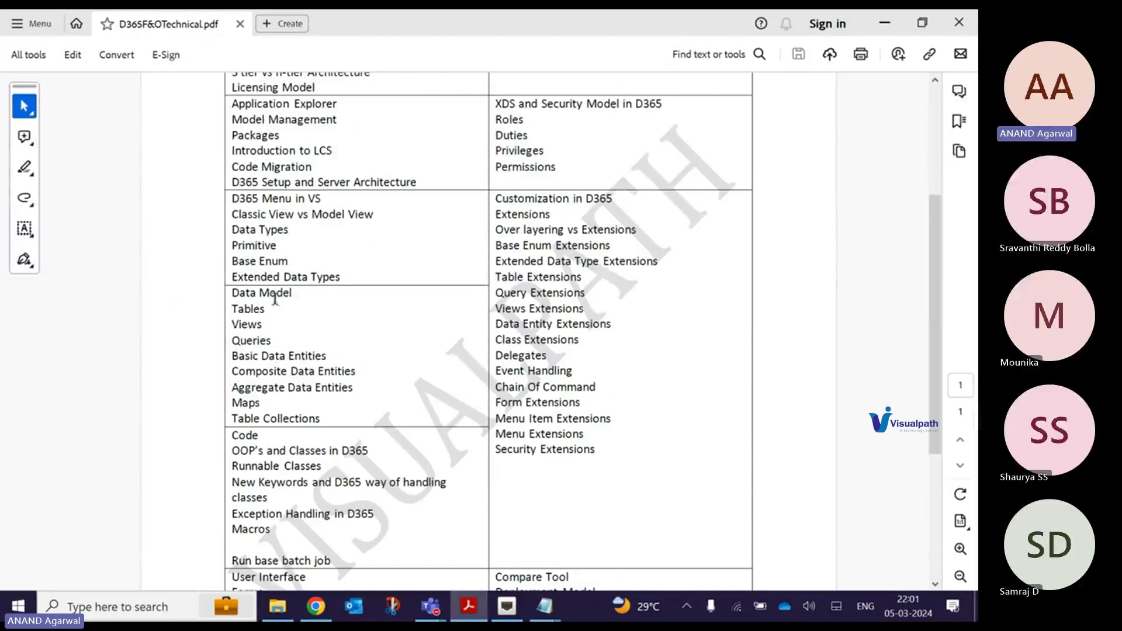
{"action": "scroll", "coordinate": [450, 354], "scroll_direction": "up", "scroll_amount": 4}
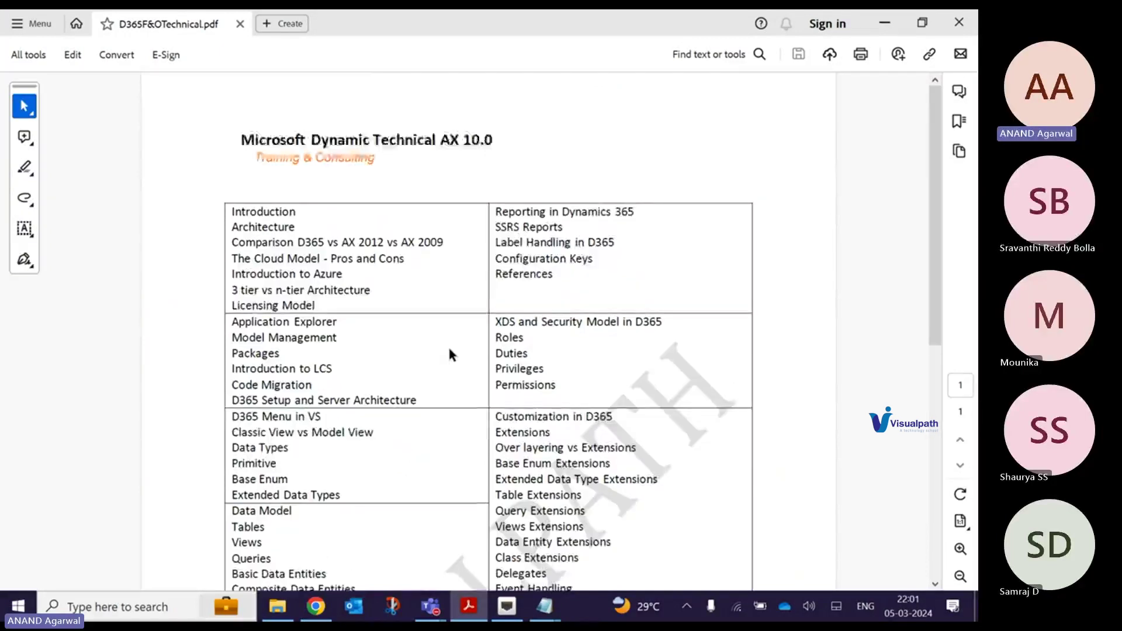
{"action": "scroll", "coordinate": [450, 353], "scroll_direction": "down", "scroll_amount": 3}
{"action": "scroll", "coordinate": [450, 353], "scroll_direction": "down", "scroll_amount": 3}
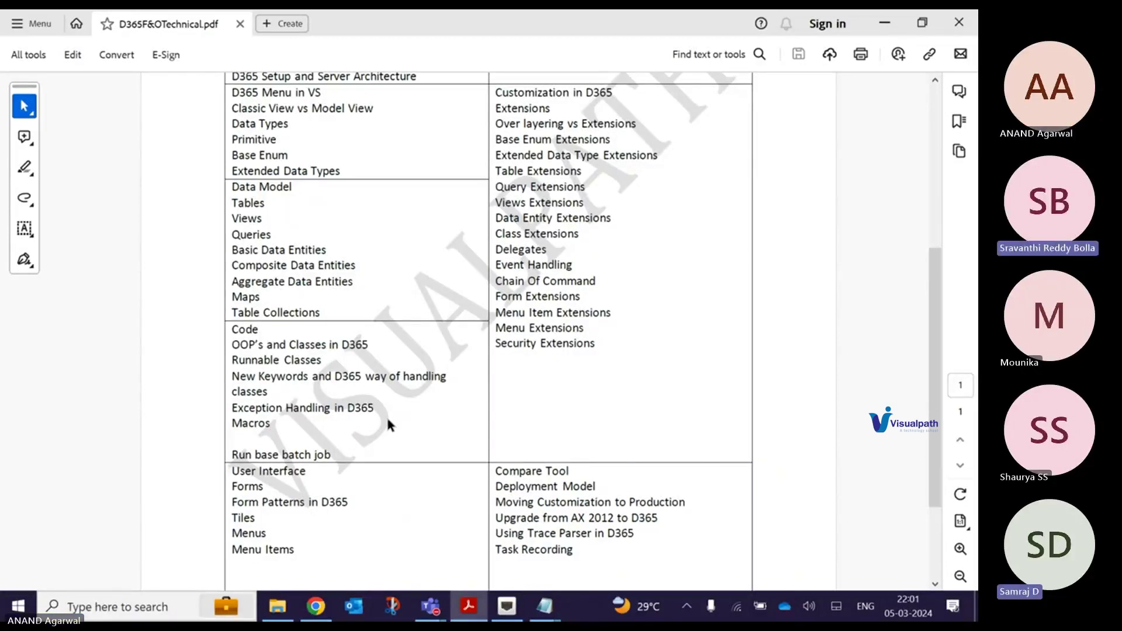
- Return to the Teams meeting, check the meeting chat, and close it along with the muted-chat notice and emoji tip
{"action": "mouse_move", "coordinate": [431, 606]}
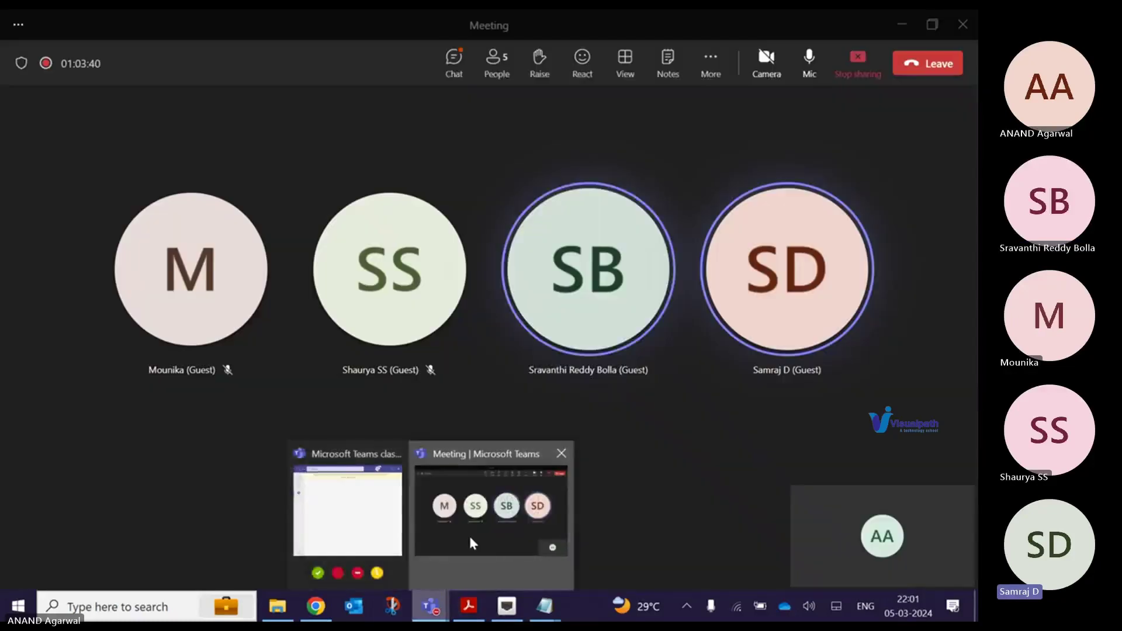
{"action": "left_click", "coordinate": [469, 534]}
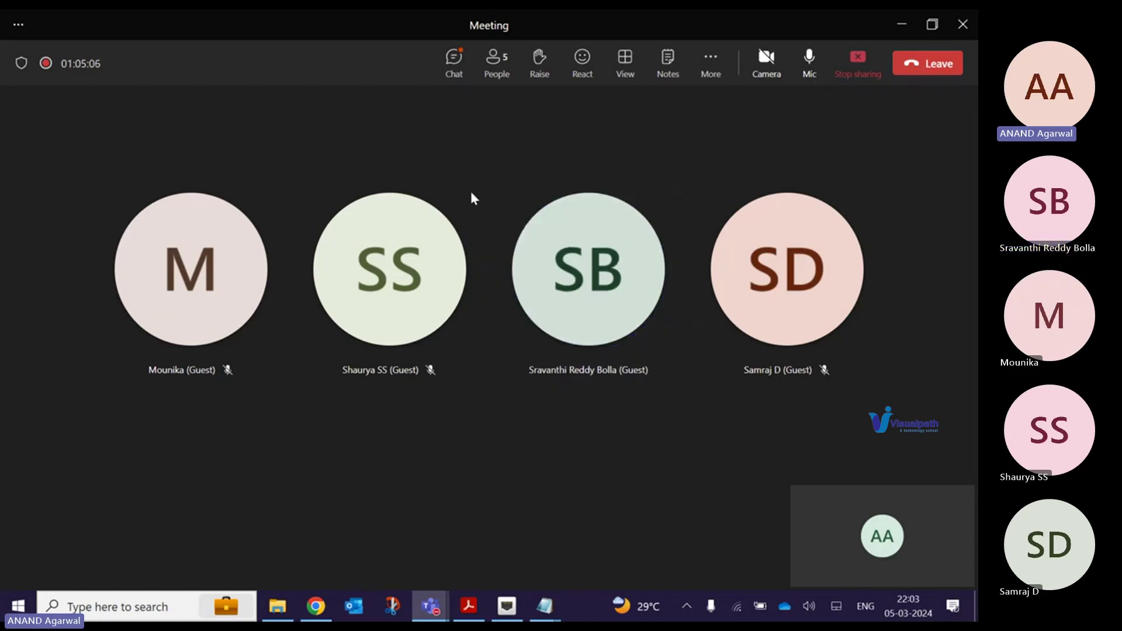
{"action": "left_click", "coordinate": [454, 65]}
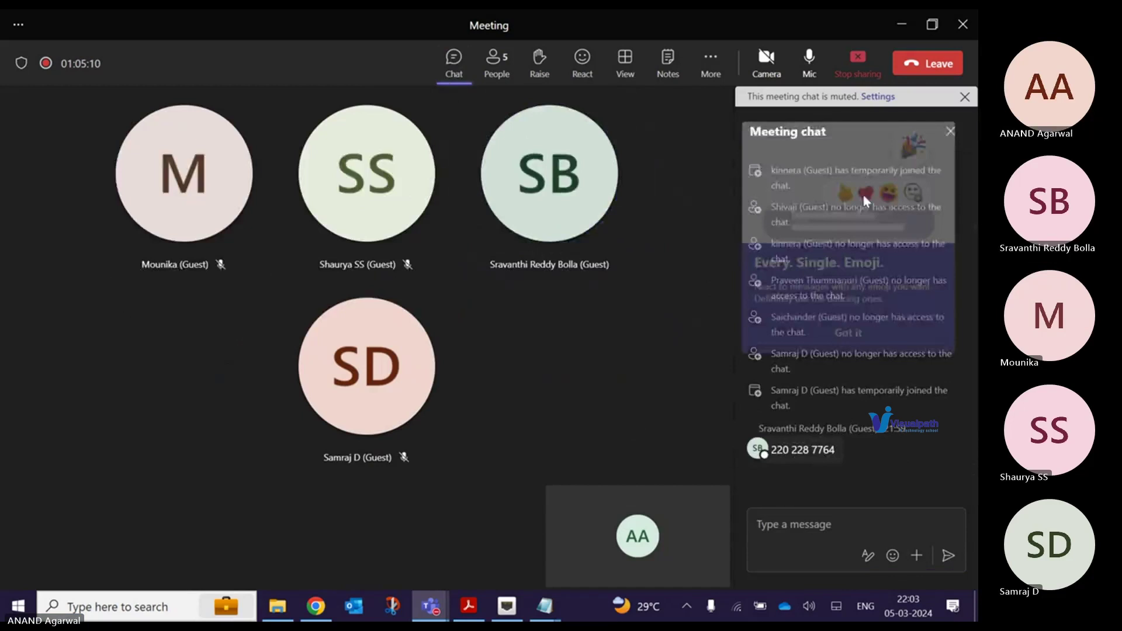
{"action": "left_click", "coordinate": [965, 97]}
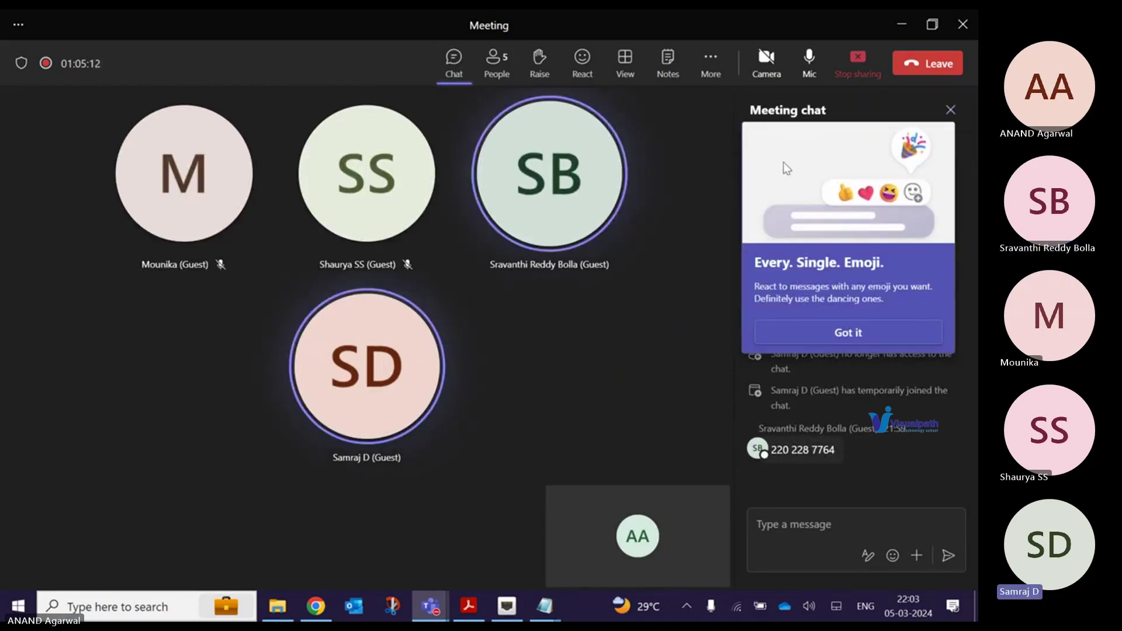
{"action": "left_click", "coordinate": [951, 110]}
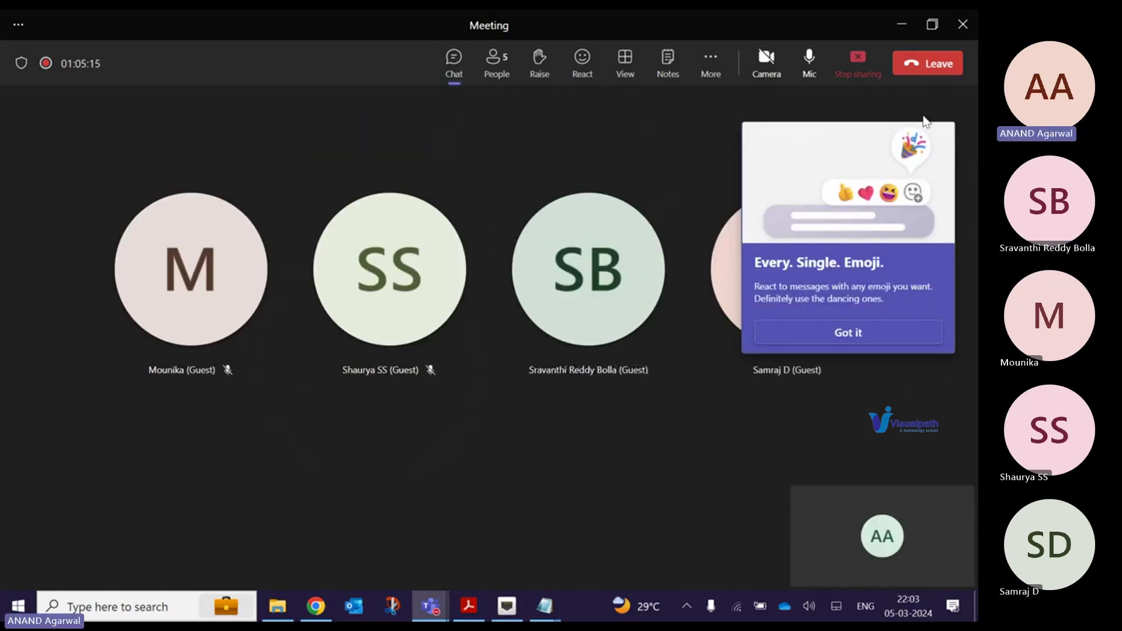
{"action": "left_click", "coordinate": [772, 338]}
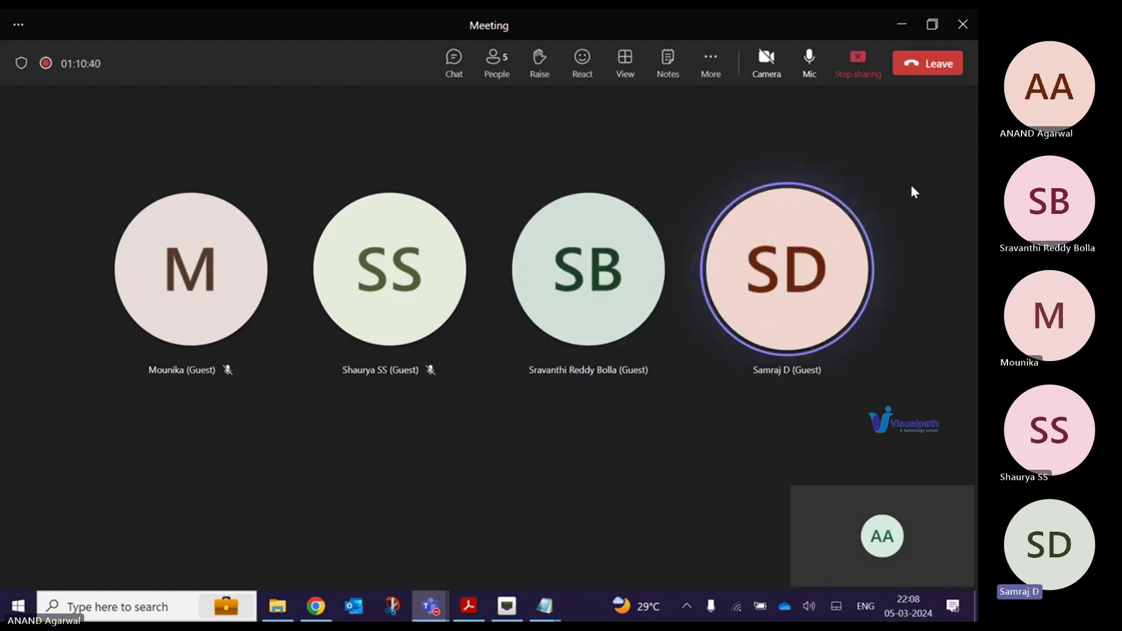
- Raise the system volume to hear the meeting attendees better
{"action": "key", "text": "XF86AudioRaiseVolume"}
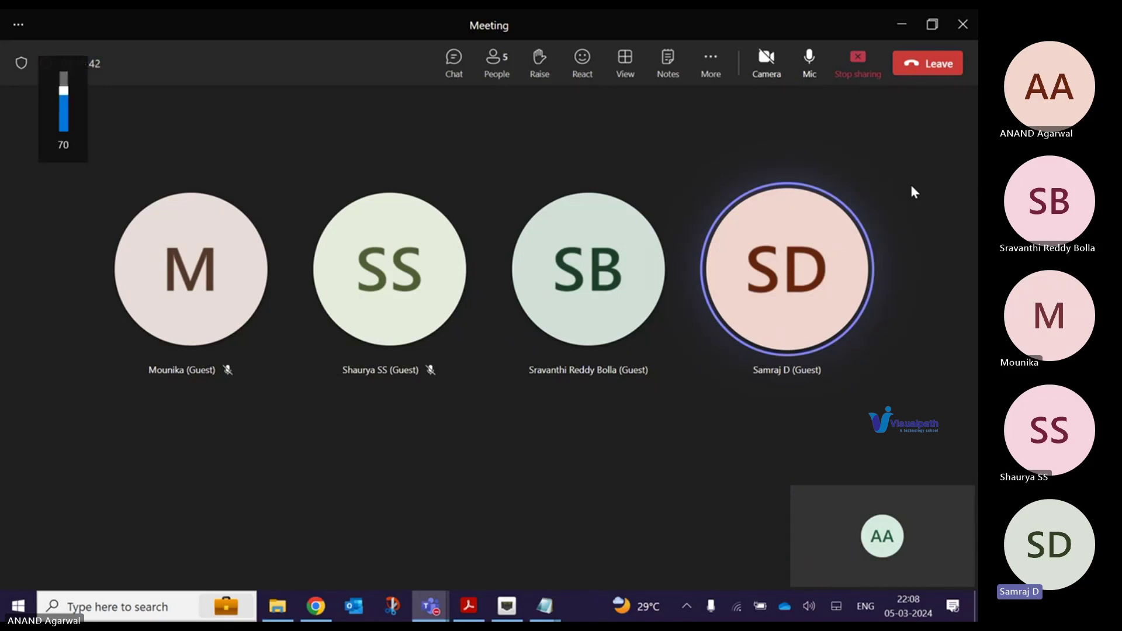
{"action": "key", "text": "XF86AudioRaiseVolume"}
{"action": "key", "text": "XF86AudioRaiseVolume"}
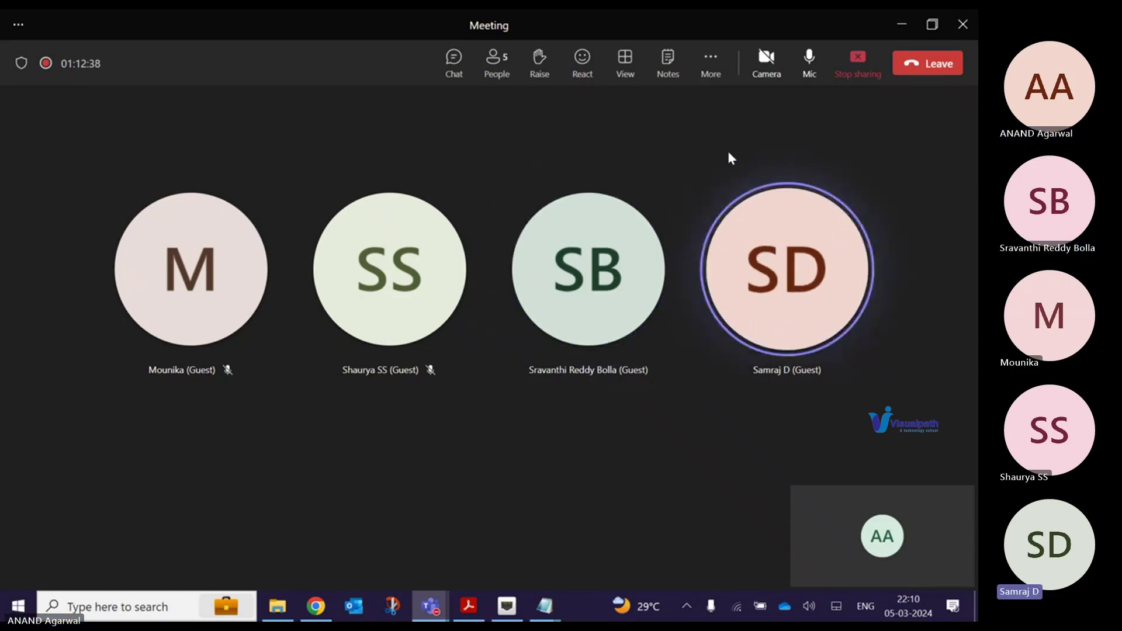
{"action": "double_click", "coordinate": [605, 29]}
{"action": "double_click", "coordinate": [598, 36]}
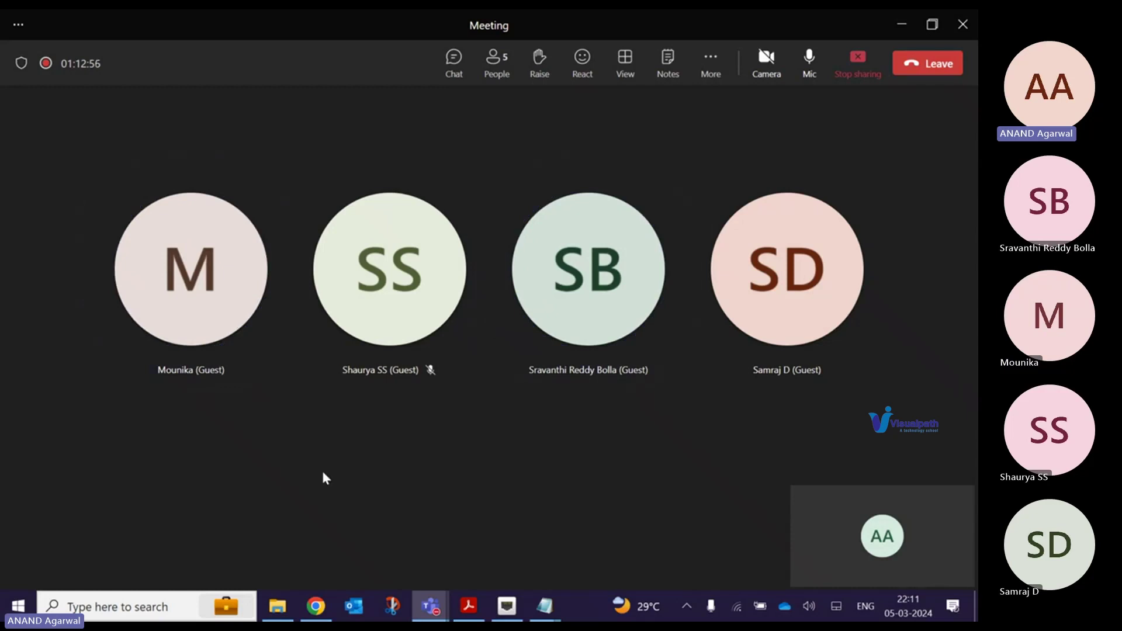
- Switch to Chrome, copy the web address of the Configure address books lab page, and minimize the browser
{"action": "left_click", "coordinate": [315, 607]}
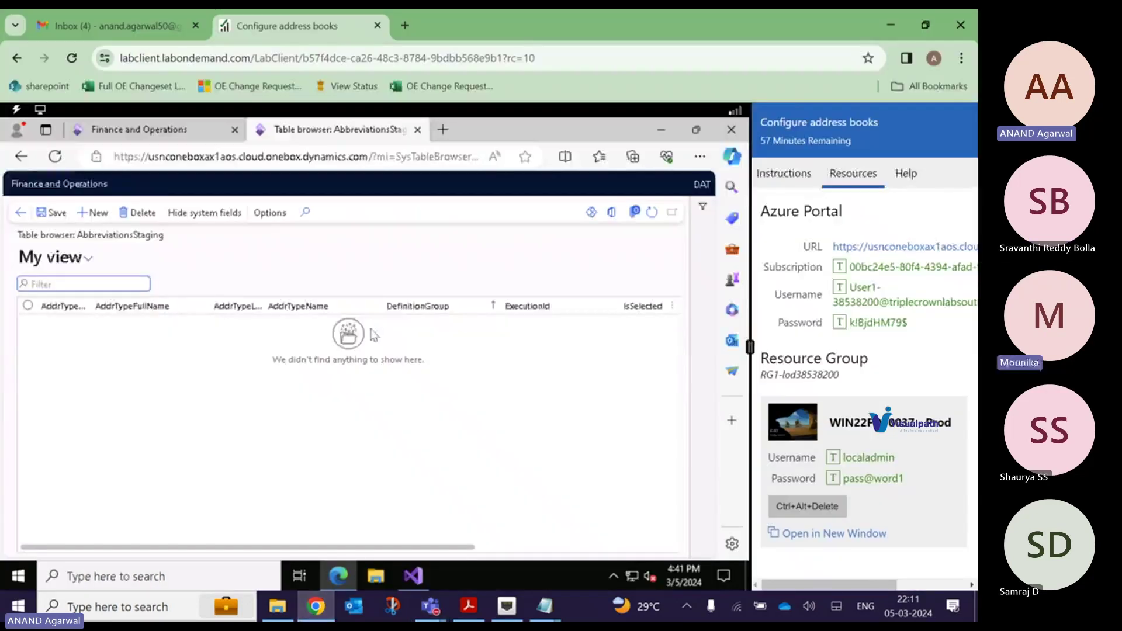
{"action": "left_click", "coordinate": [292, 59]}
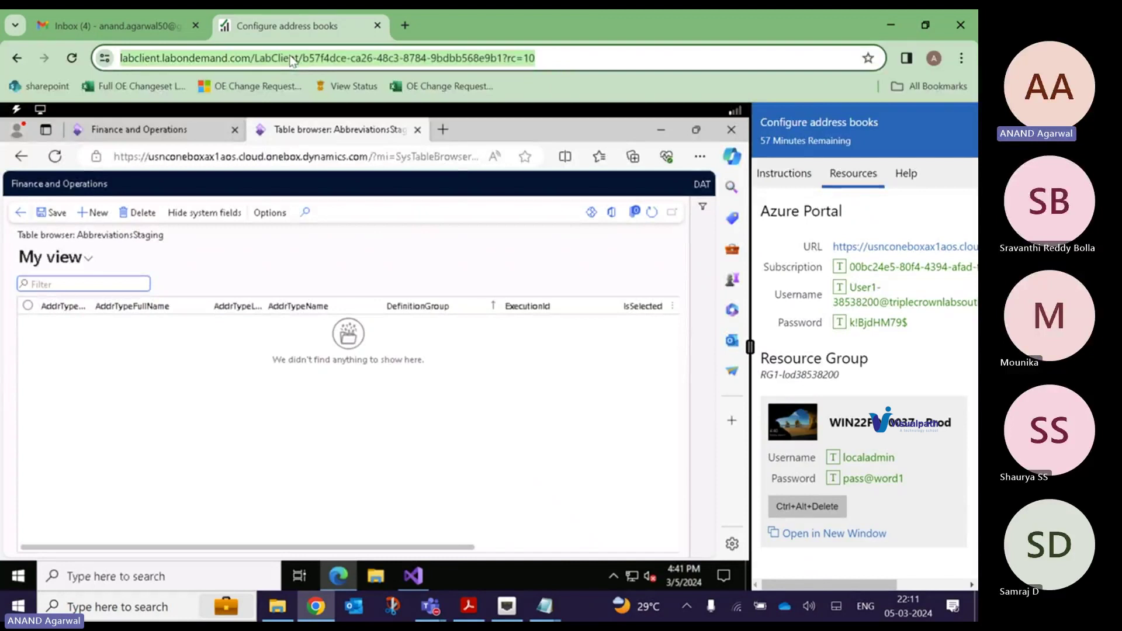
{"action": "left_click", "coordinate": [888, 13]}
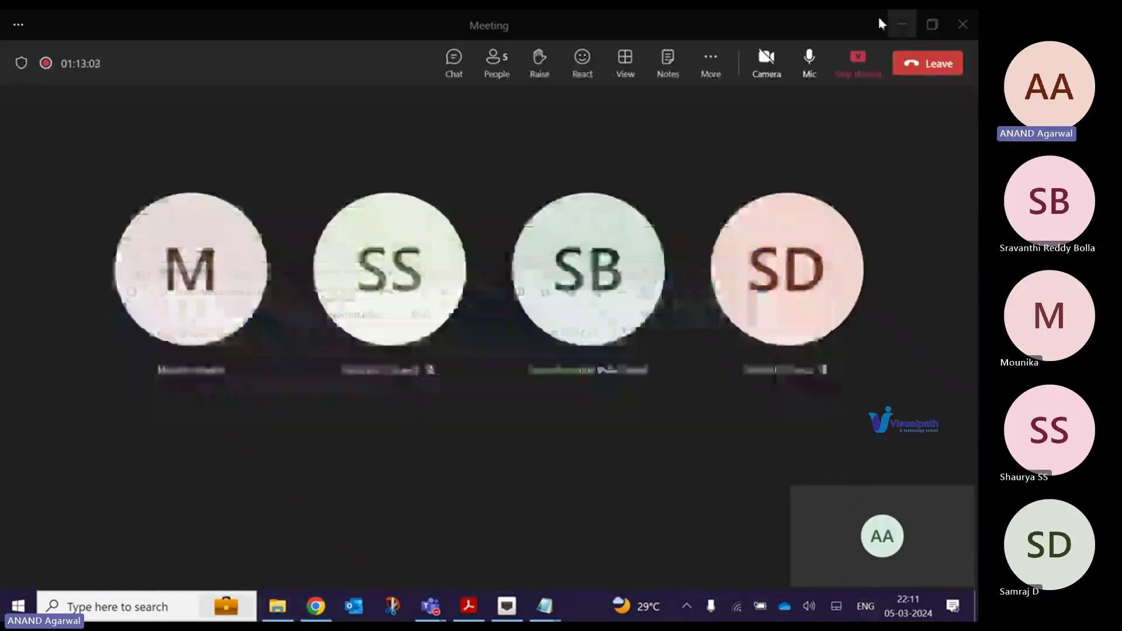
- Send the copied lab page link to the attendees in the Teams meeting chat
{"action": "left_click", "coordinate": [435, 69]}
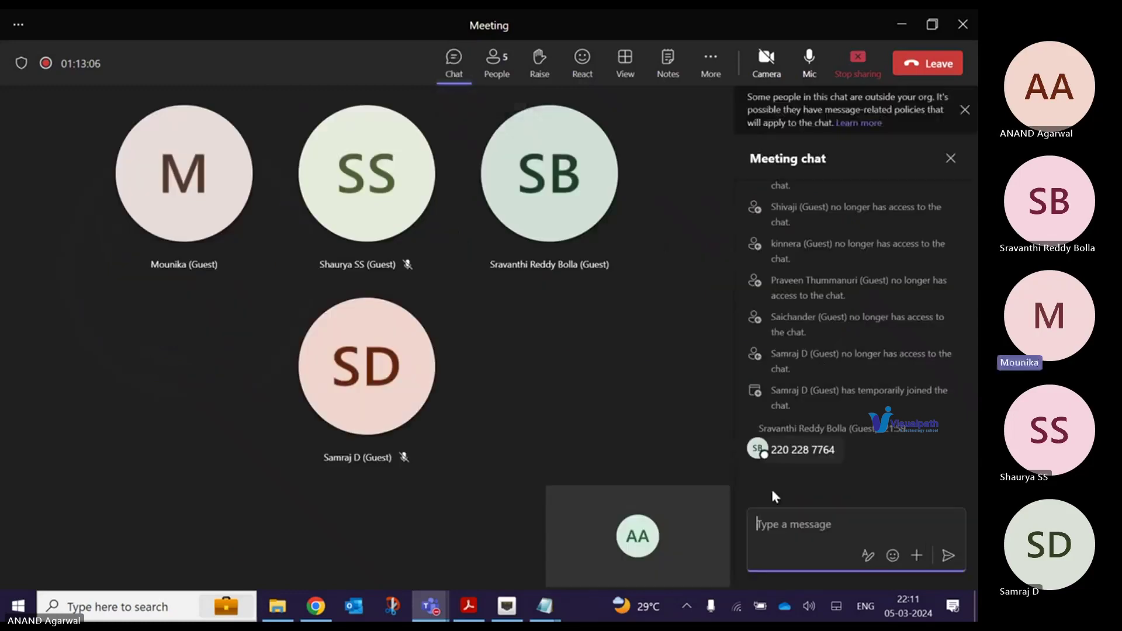
{"action": "left_click", "coordinate": [784, 524]}
{"action": "key", "text": "ctrl+v"}
{"action": "key", "text": "Return"}
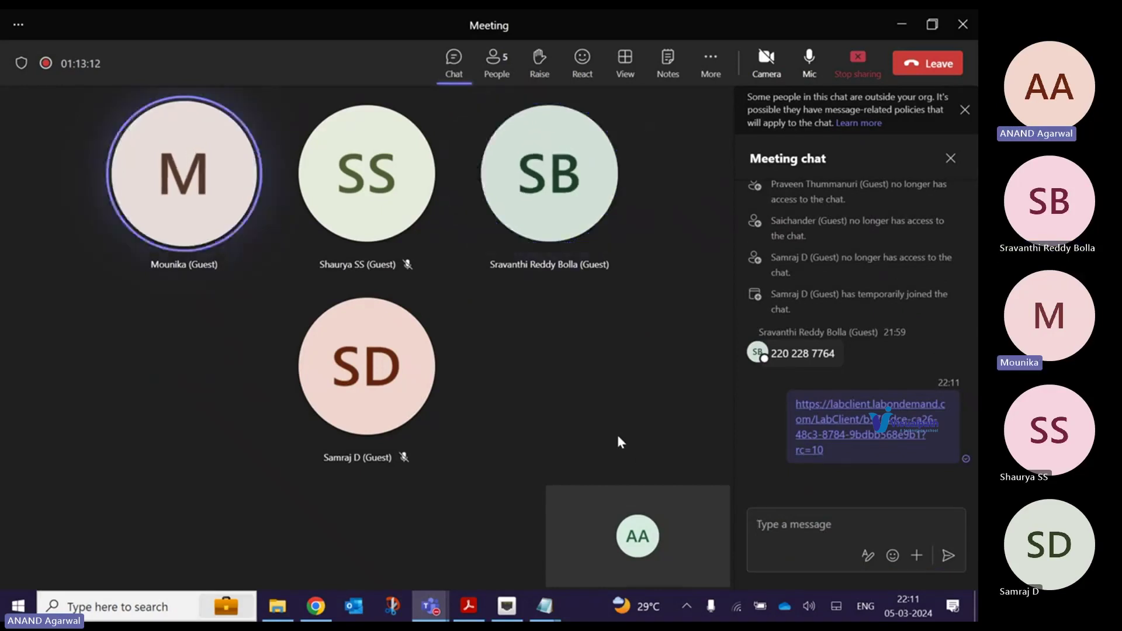
{"action": "mouse_move", "coordinate": [182, 209]}
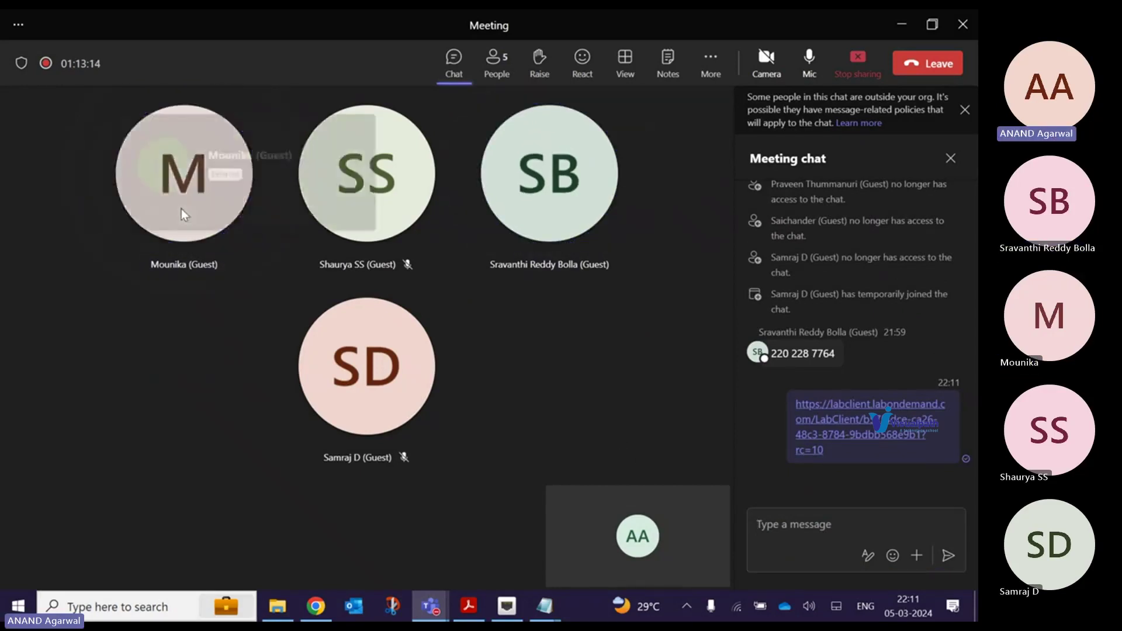